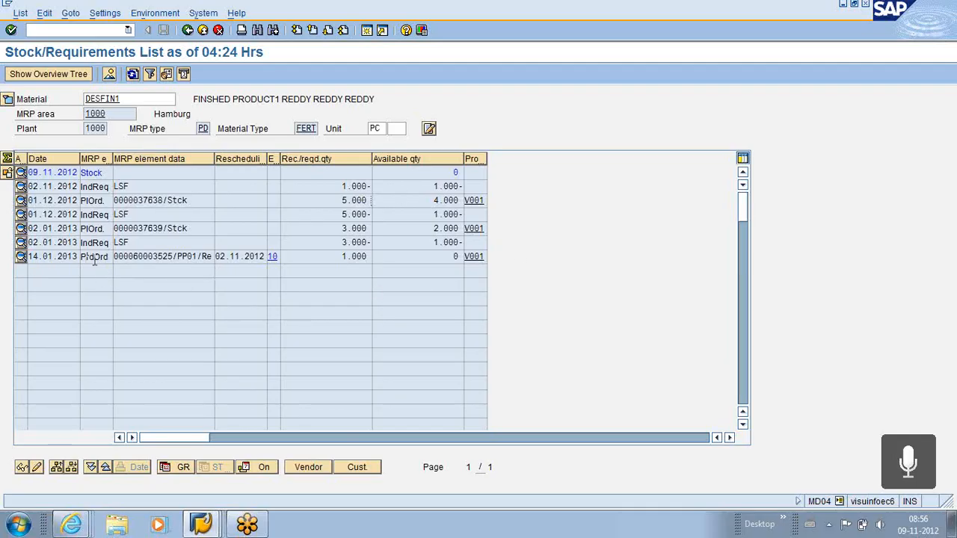
Open the production order dated 14.01.2013 for changing, check its material availability, and leave it without saving
left_click(21, 257)
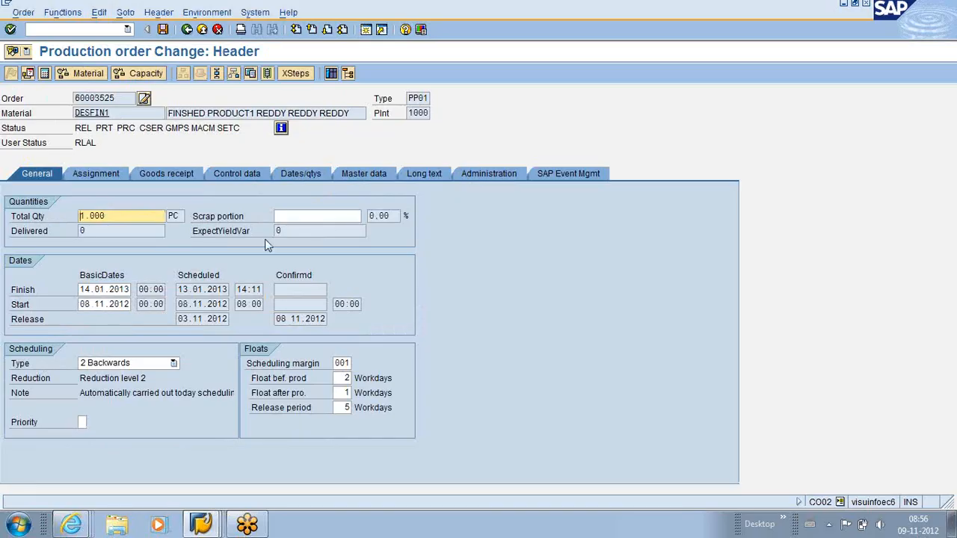
left_click(79, 78)
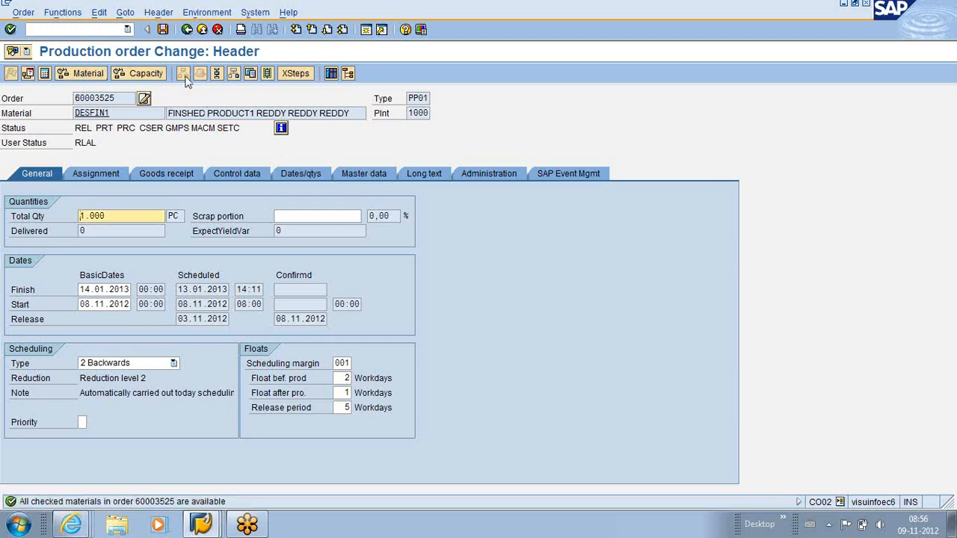
left_click(188, 29)
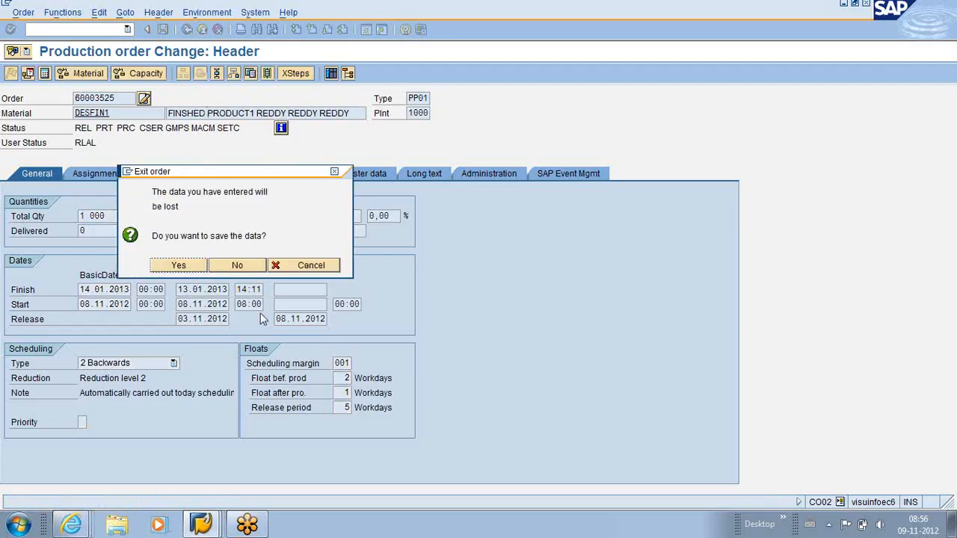
left_click(235, 259)
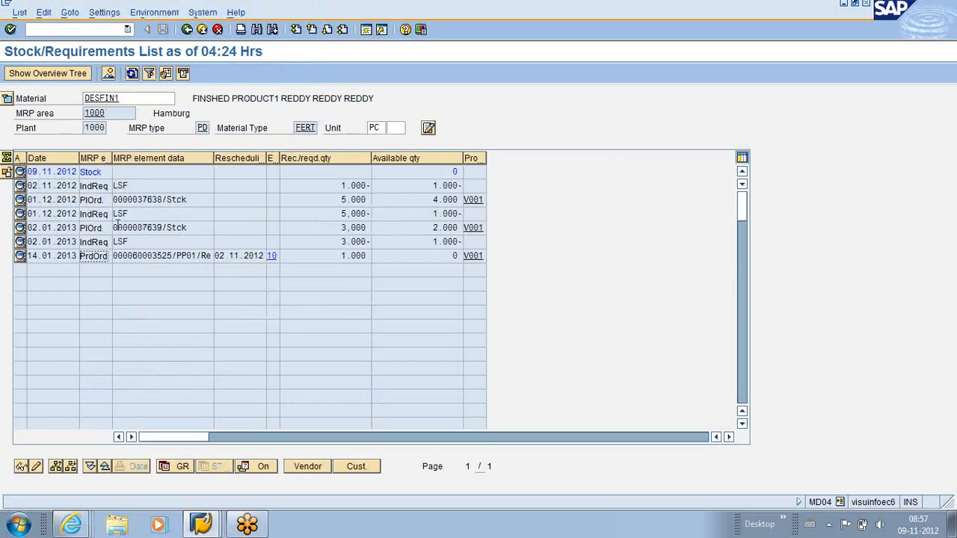
Open the additional data of the planned order dated 01.12.2012 for material DESFIN1
left_click(364, 99)
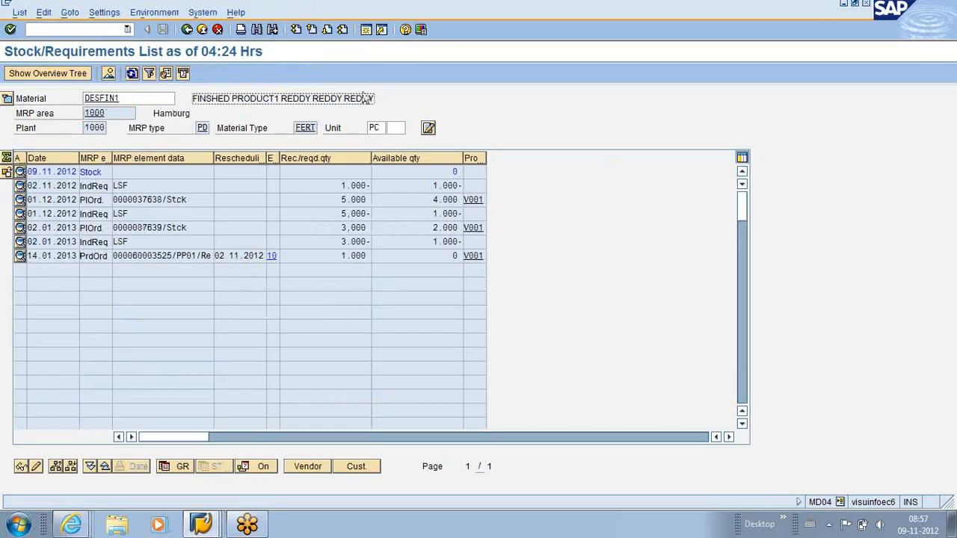
left_click(20, 200)
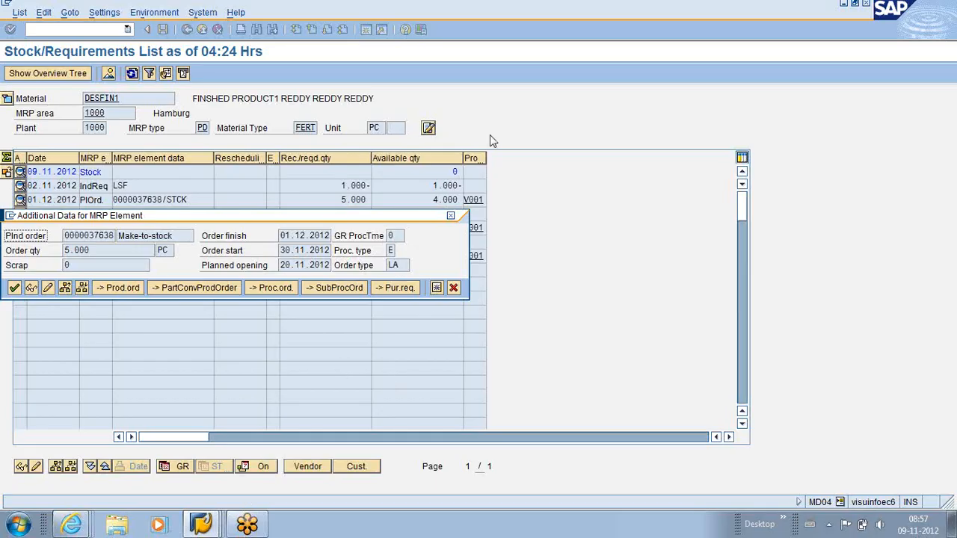
In the SAP Easy Access session, run the MMBE stock overview for material rm1 in plant 1000
mouse_move(201, 525)
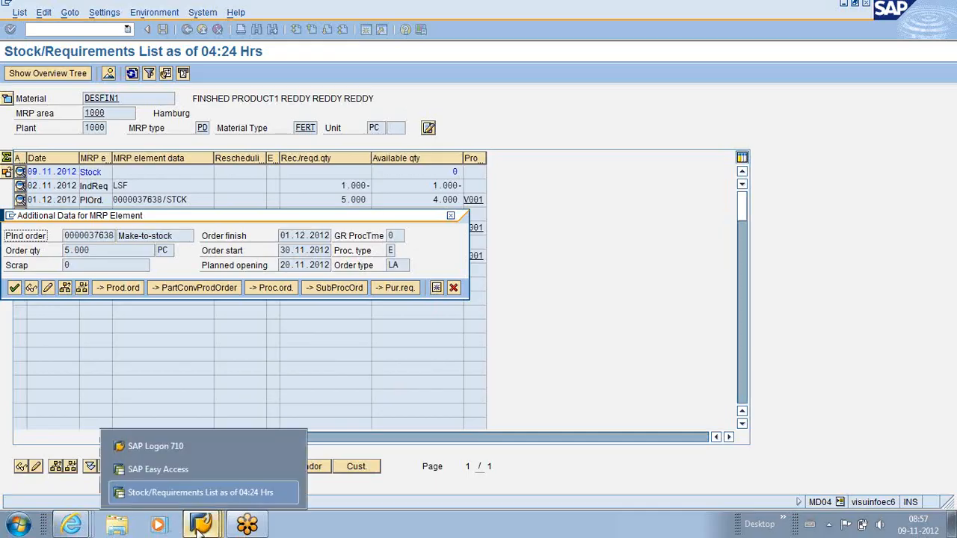
left_click(170, 468)
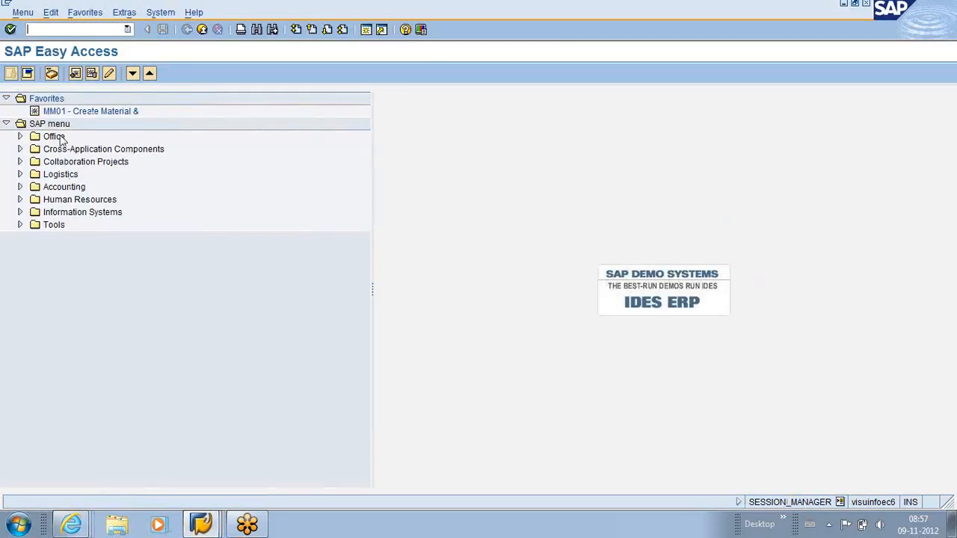
type("mmbe")
key("Return")
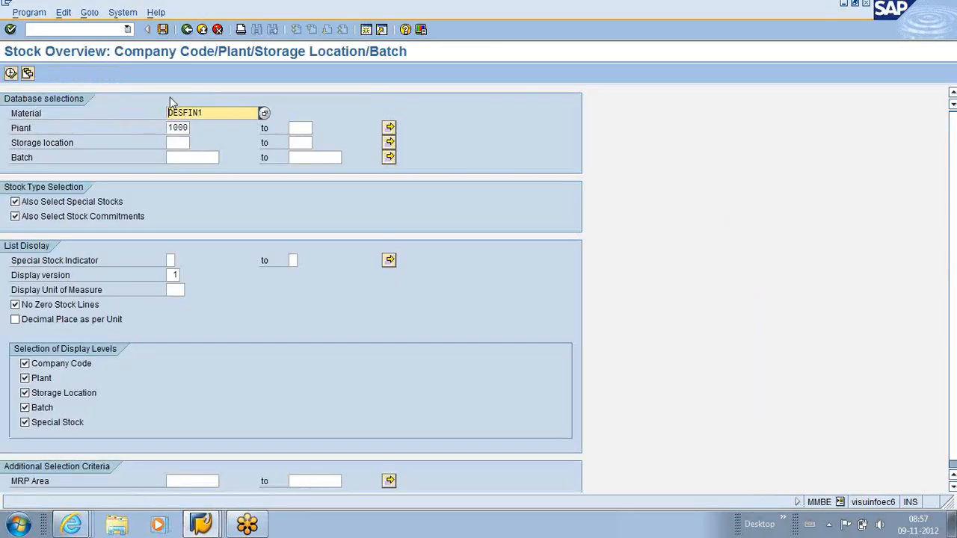
left_click(224, 112)
key("BackSpace")
key("BackSpace")
key("BackSpace")
key("BackSpace")
key("BackSpace")
key("BackSpace")
key("BackSpace")
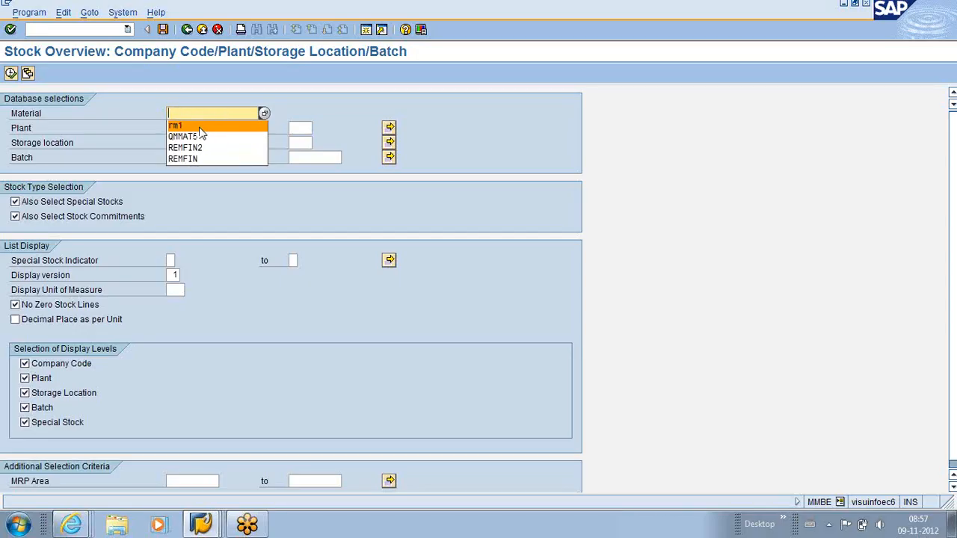
left_click(192, 129)
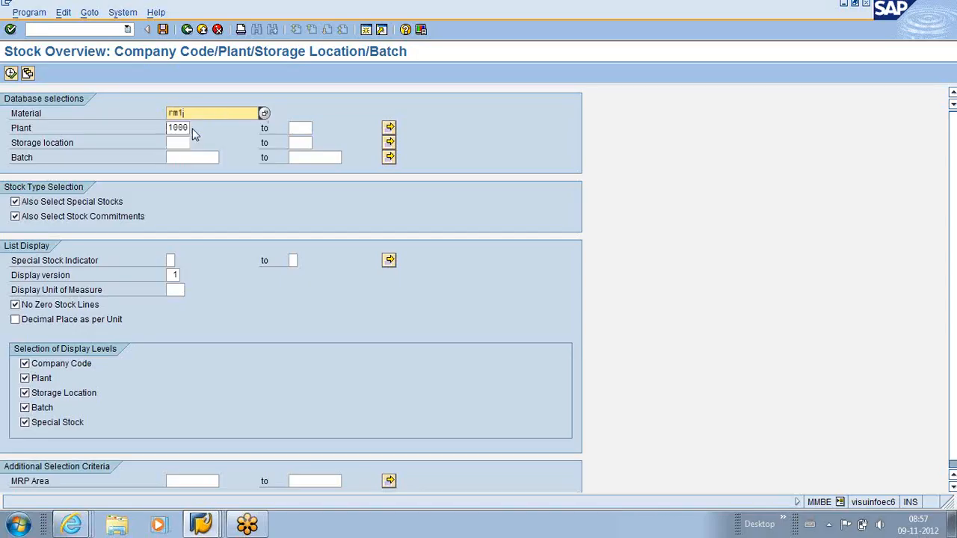
left_click(11, 73)
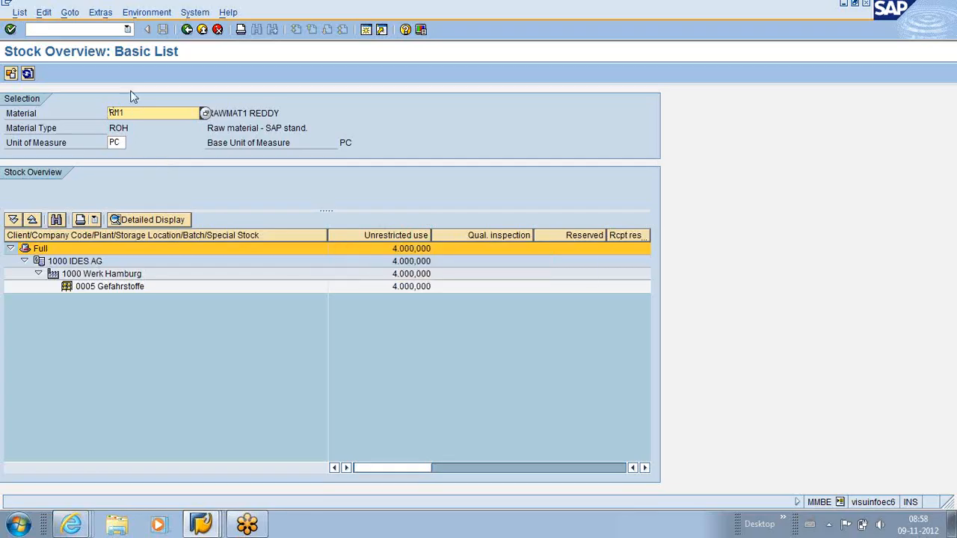
Display the stock overview for material rm2 instead
left_click(138, 114)
key("BackSpace")
key("BackSpace")
key("BackSpace")
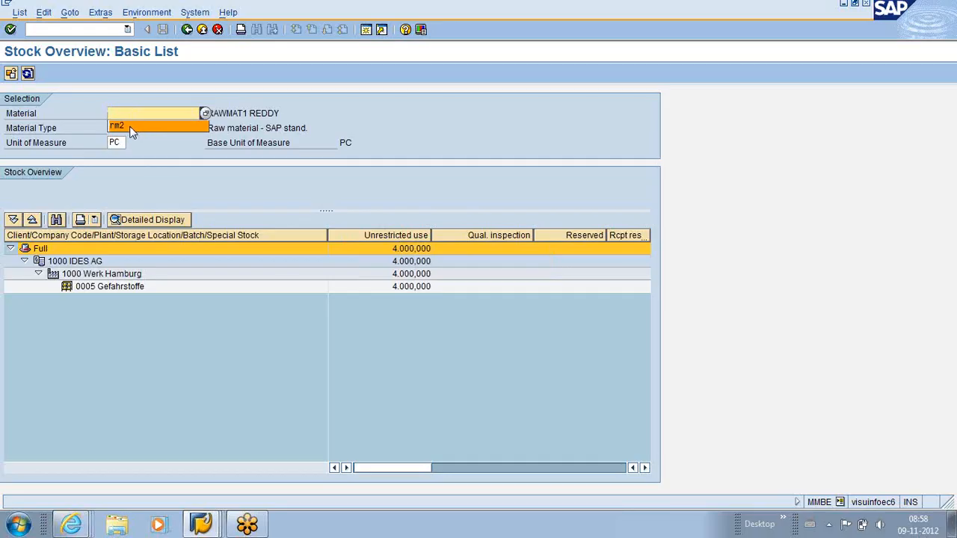
left_click(132, 127)
left_click(11, 75)
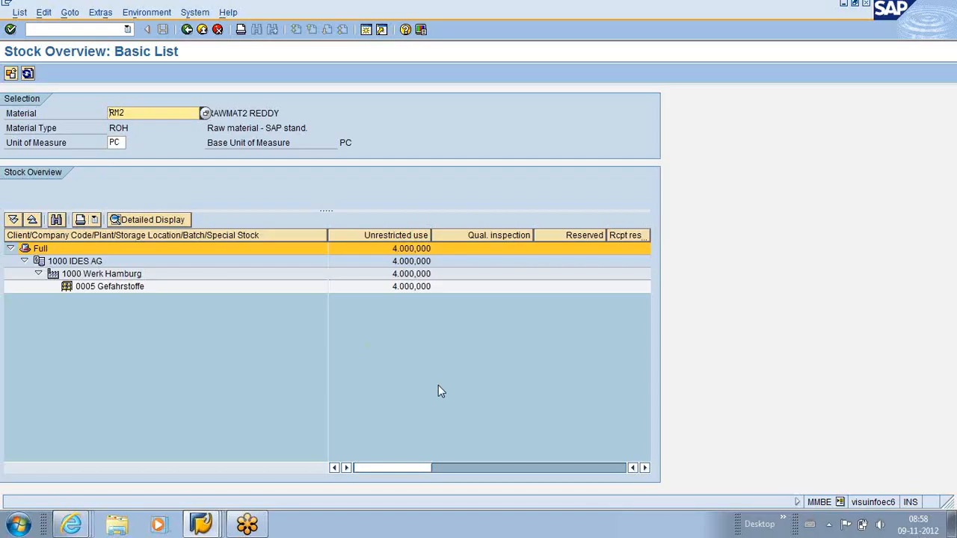
Return to the stock/requirements list session and examine the planned order's order quantity
key("alt+Tab")
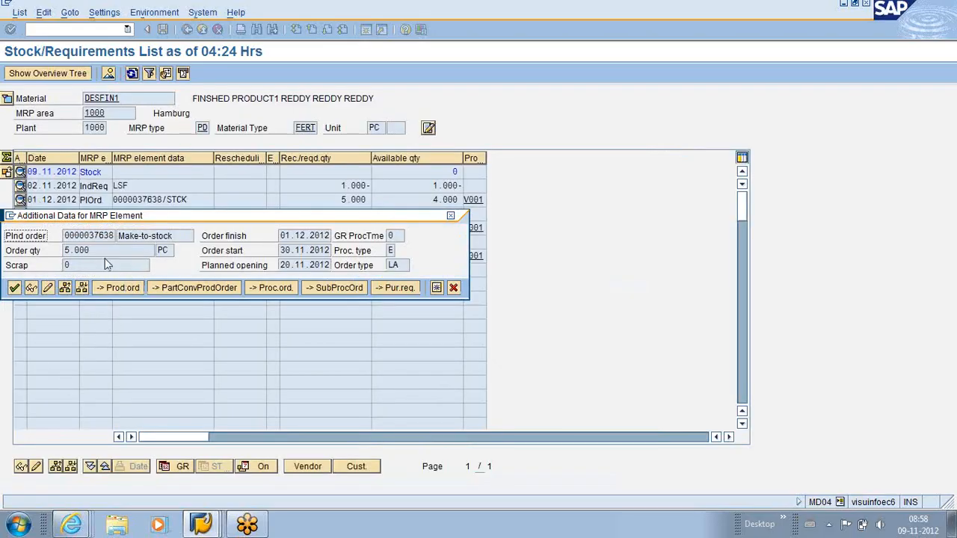
left_click_drag(103, 251, 61, 252)
left_click(64, 252)
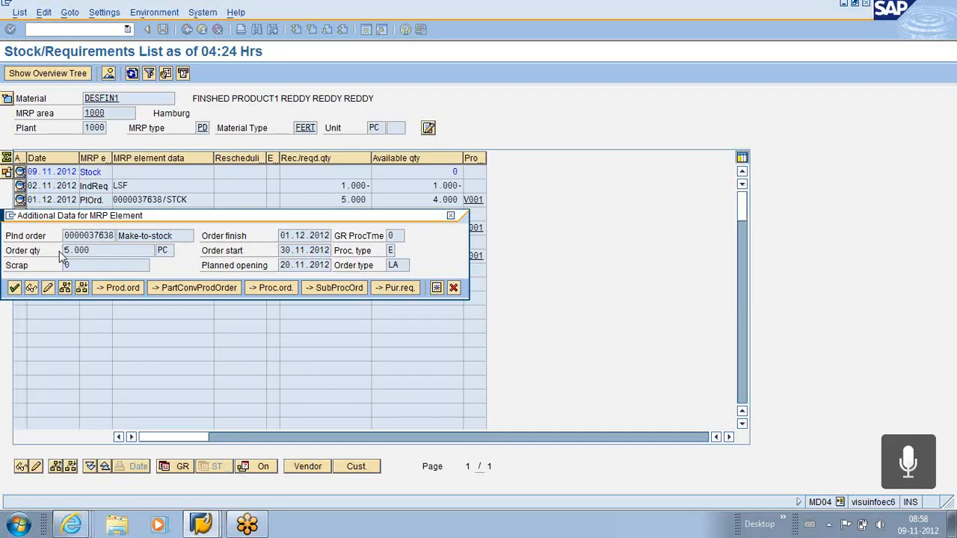
left_click_drag(94, 251, 63, 251)
left_click(62, 251)
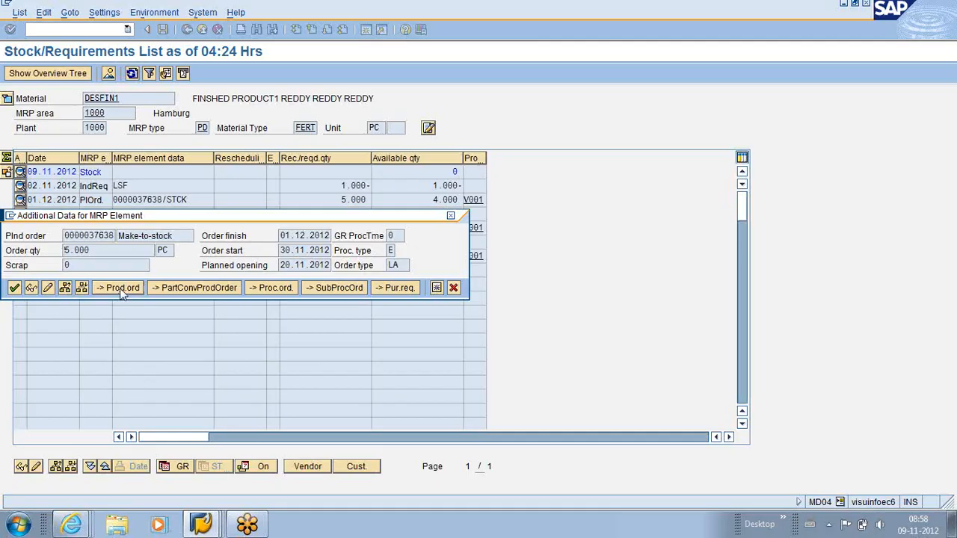
Start converting the planned order into a production order and review its missing parts list before returning to the release decision
left_click(120, 290)
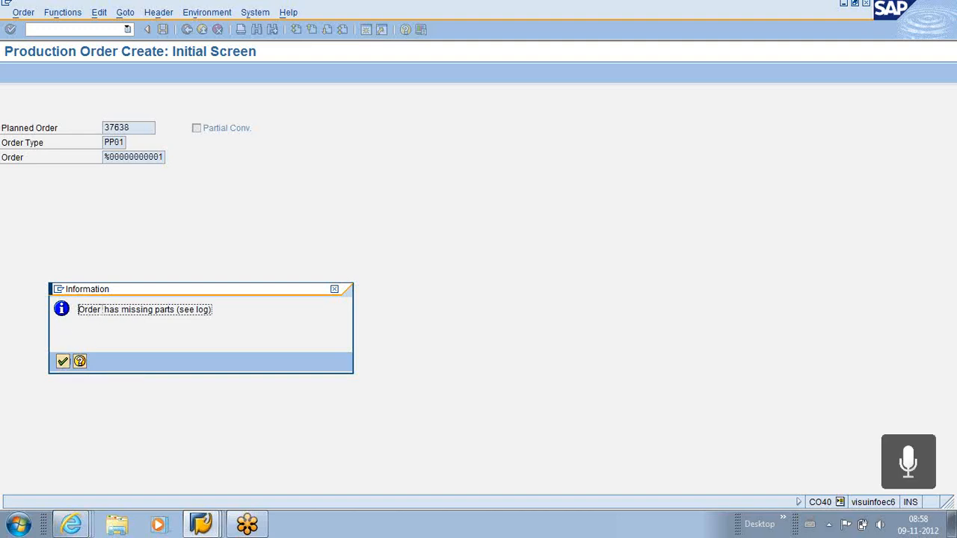
left_click(61, 362)
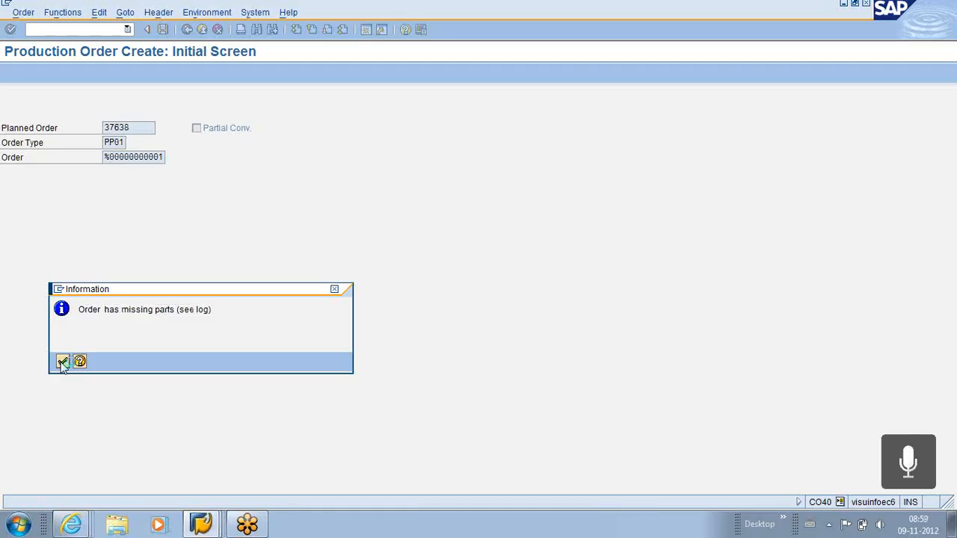
left_click(359, 238)
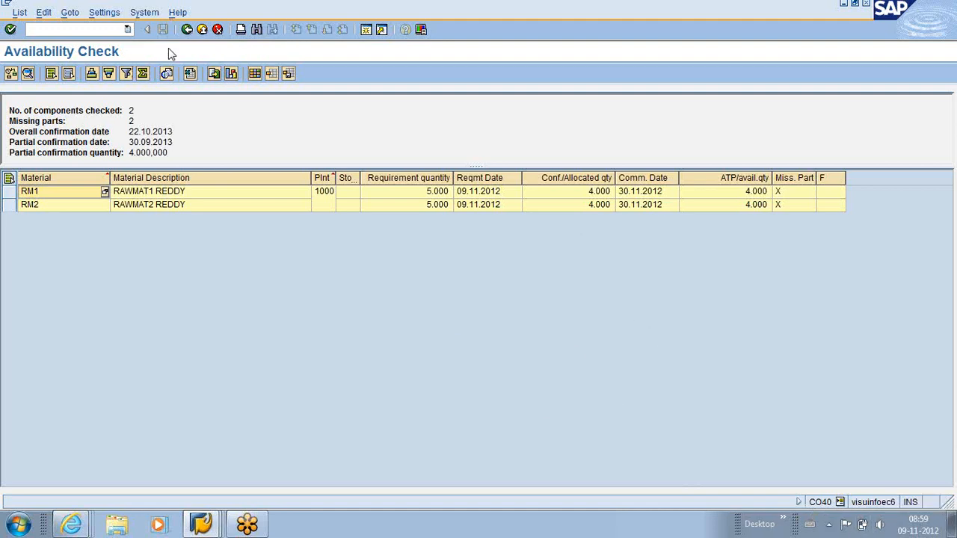
left_click(187, 30)
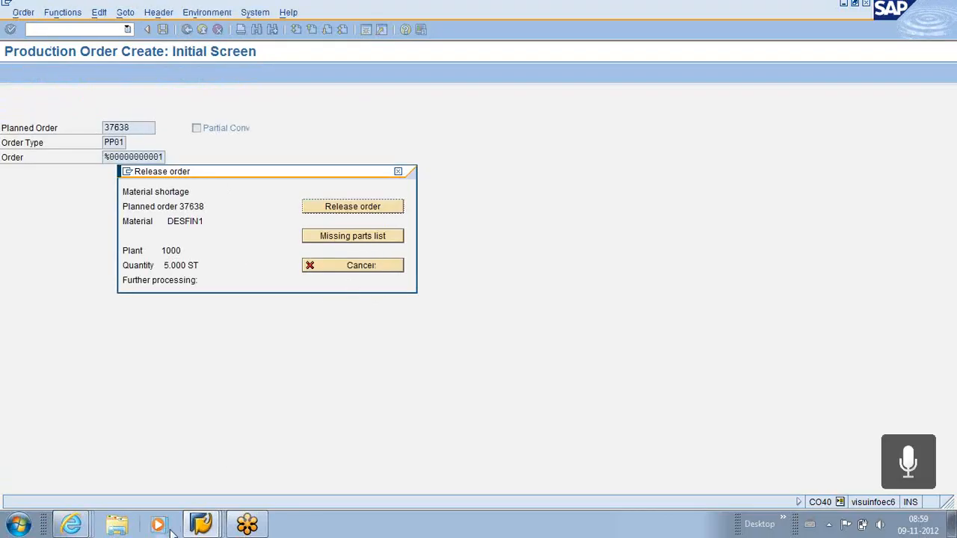
Open a new session from the stock overview and start transaction OPJK for the order control settings
left_click(201, 527)
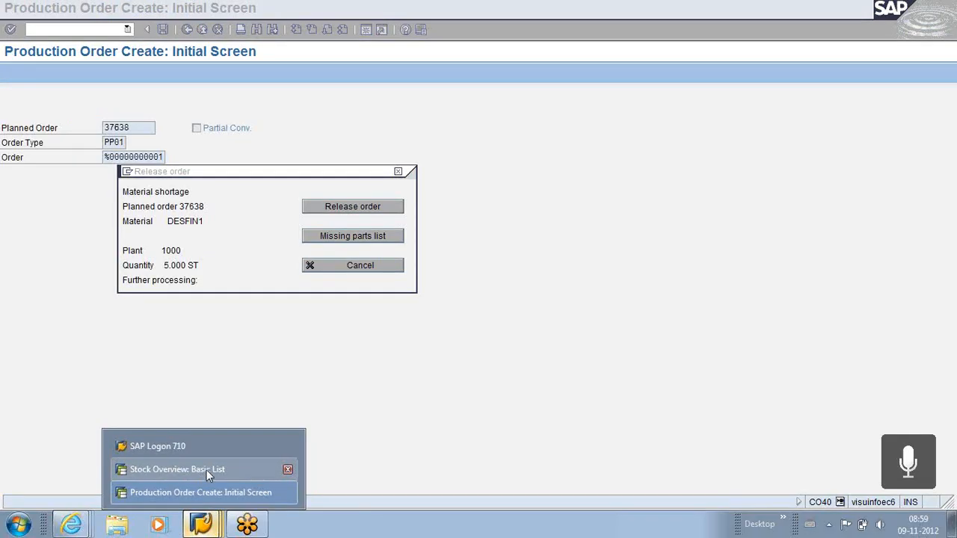
left_click(209, 476)
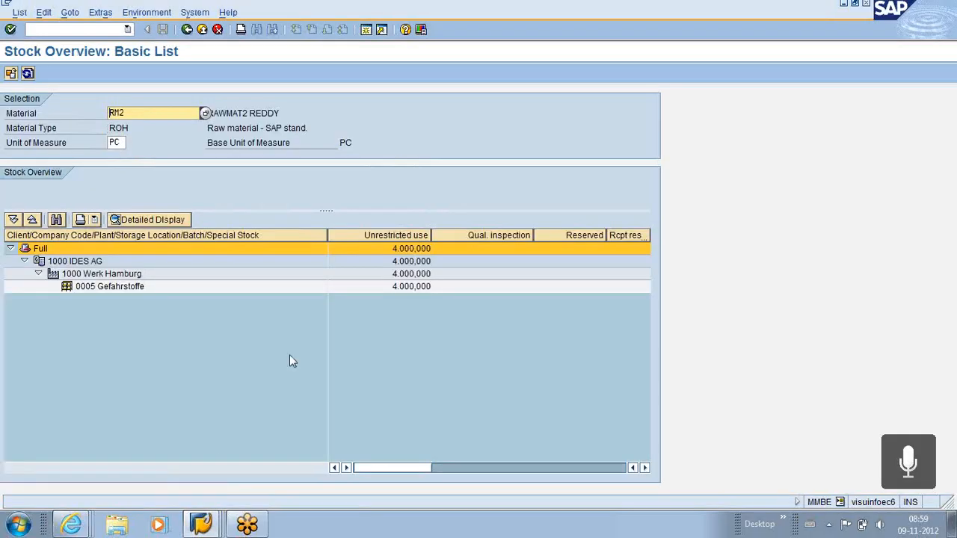
left_click(366, 30)
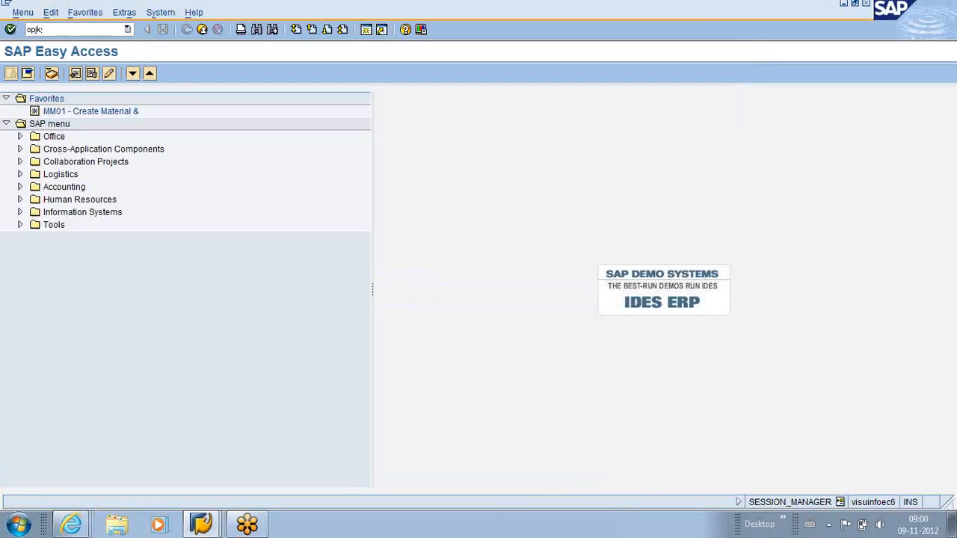
key("Return")
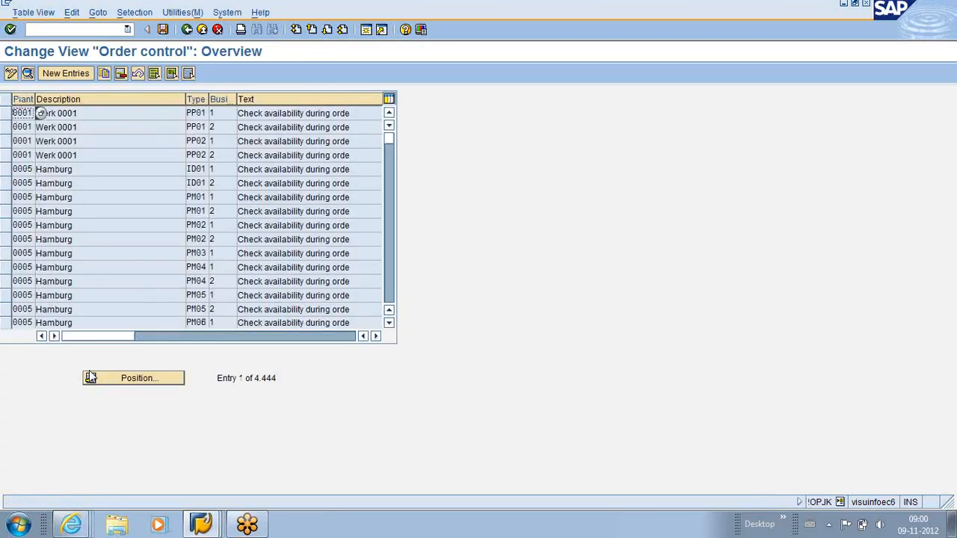
Position the order control list at plant 1000 and order type PP01
left_click(90, 378)
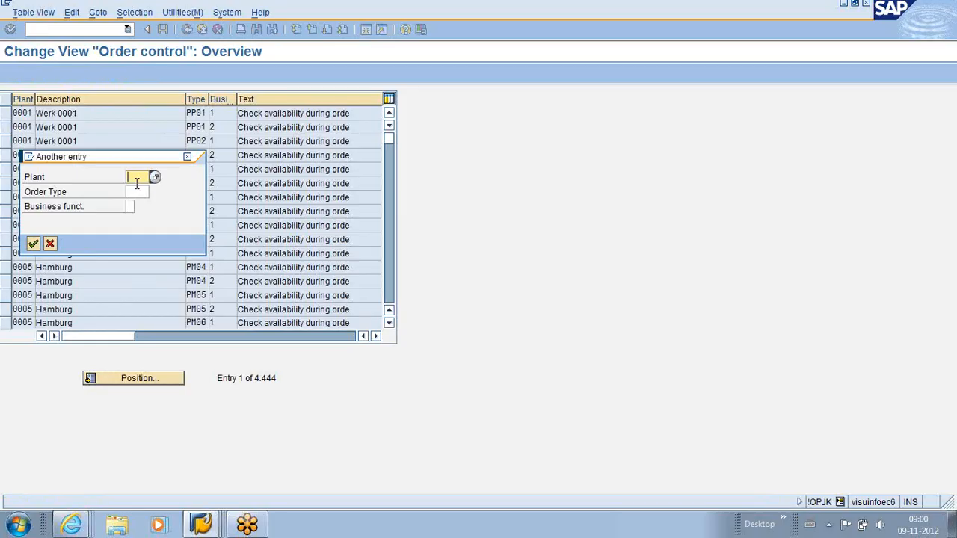
type("1")
left_click(137, 189)
left_click(143, 190)
type("pp0")
key("Return")
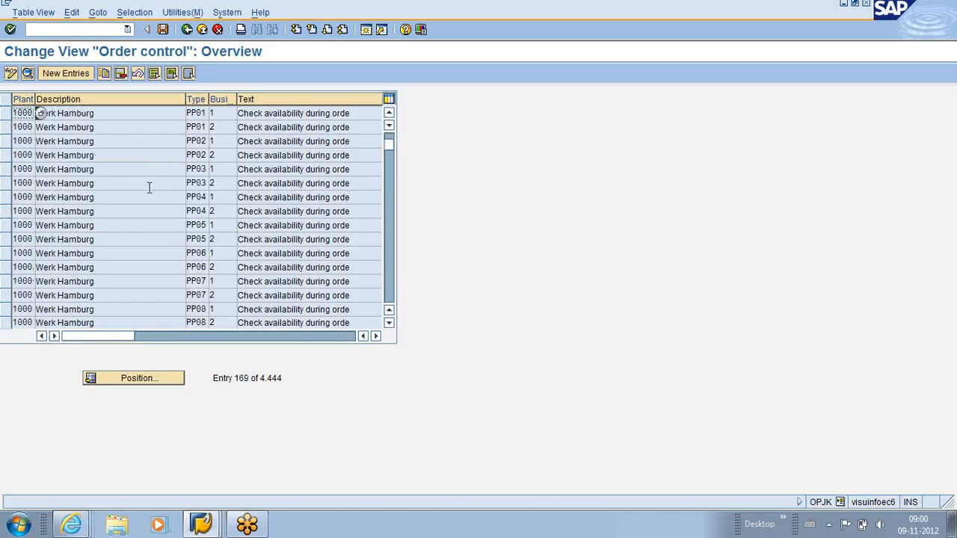
Select both PP01 entries of plant 1000, business functions 1 and 2, and open their details
left_click(6, 113)
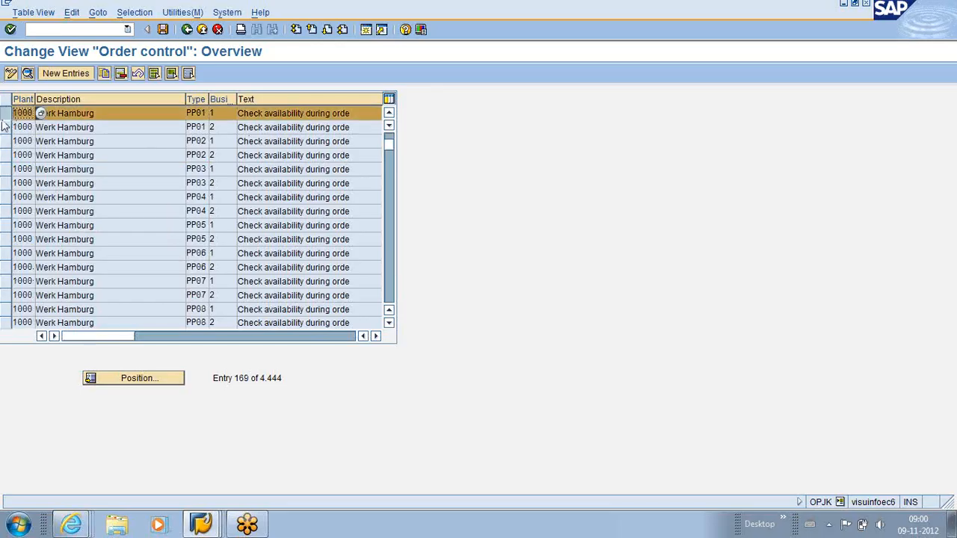
left_click(5, 129)
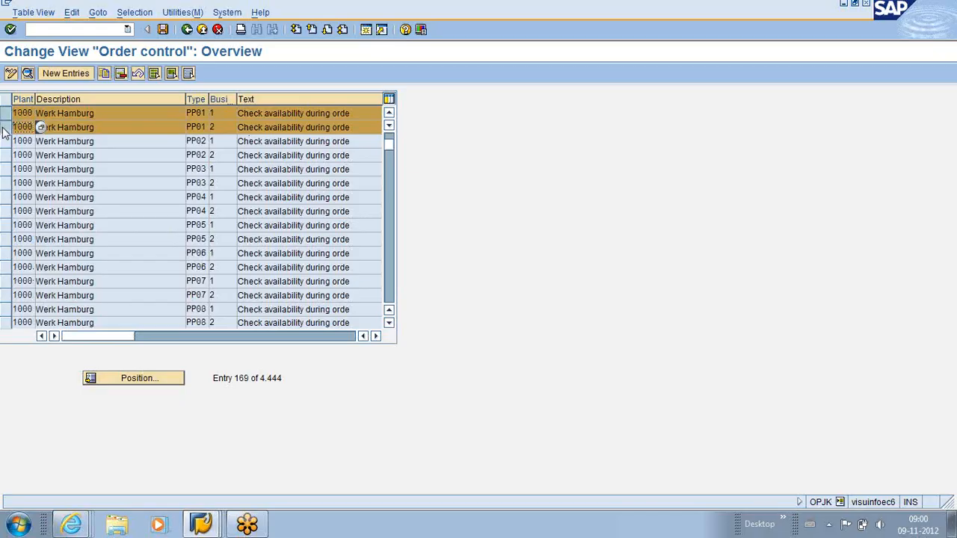
left_click(226, 127)
left_click(28, 74)
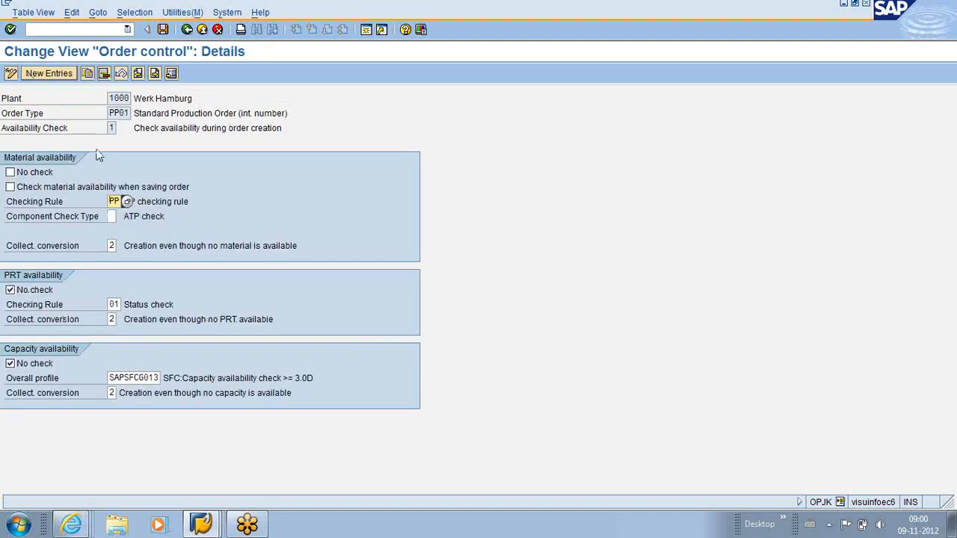
Enable No check under material availability for both order creation and order release of PP01, saving each entry with the proposed customizing request
left_click(9, 172)
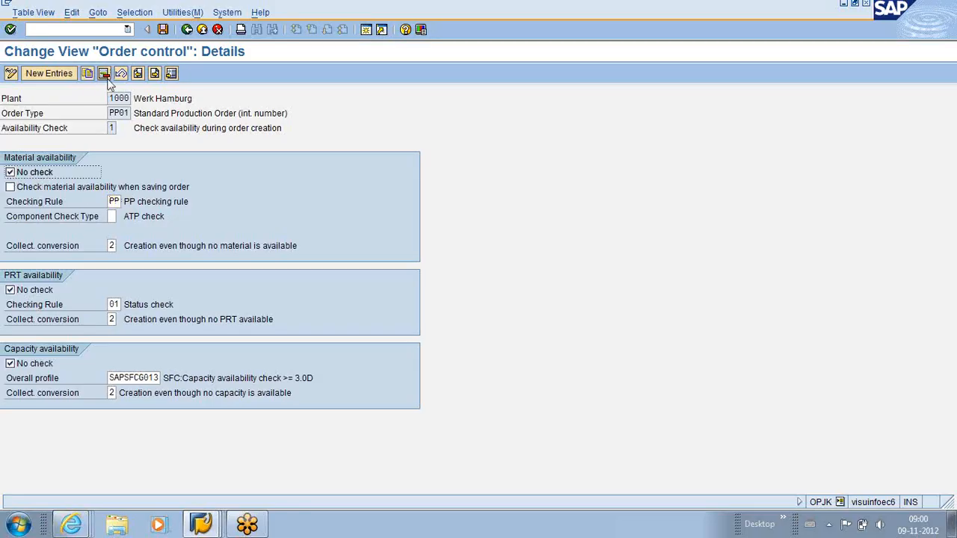
left_click(163, 30)
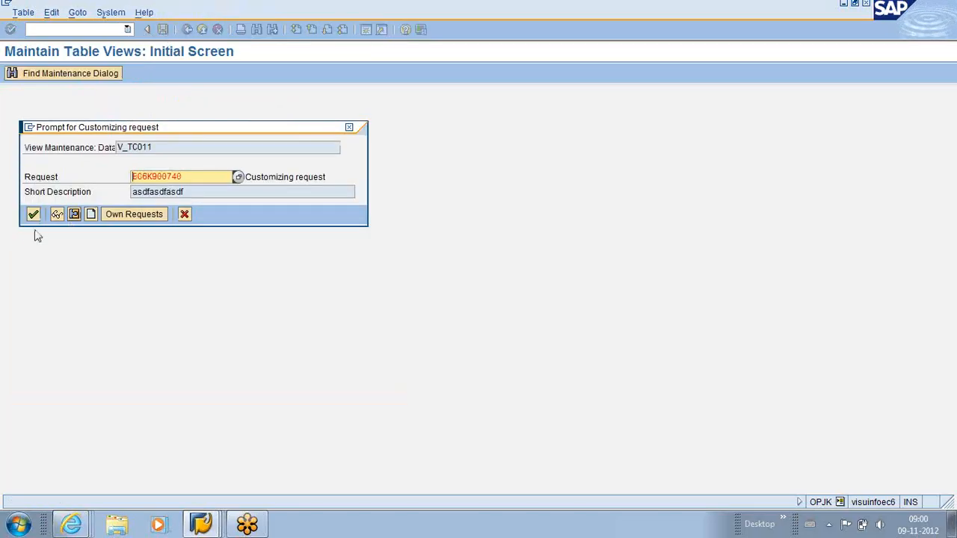
left_click(33, 215)
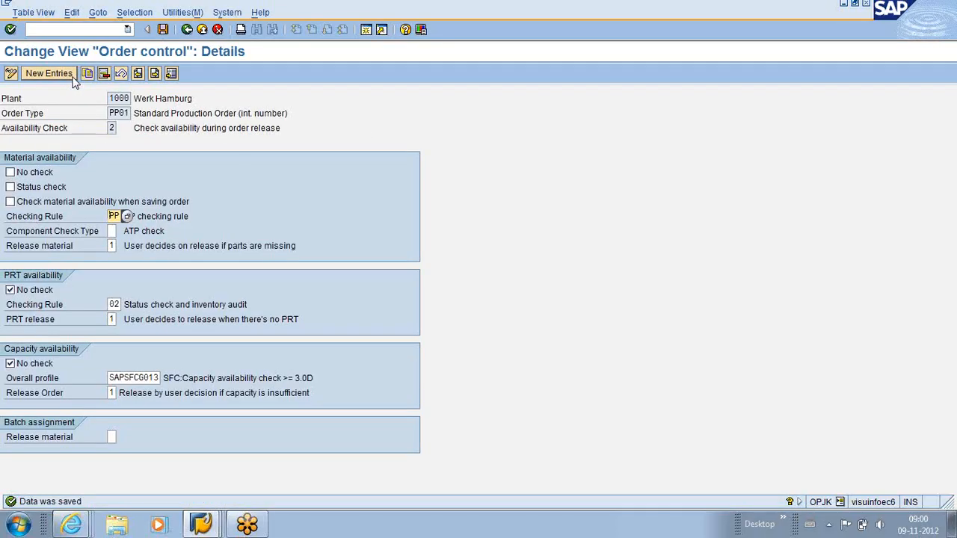
left_click(12, 173)
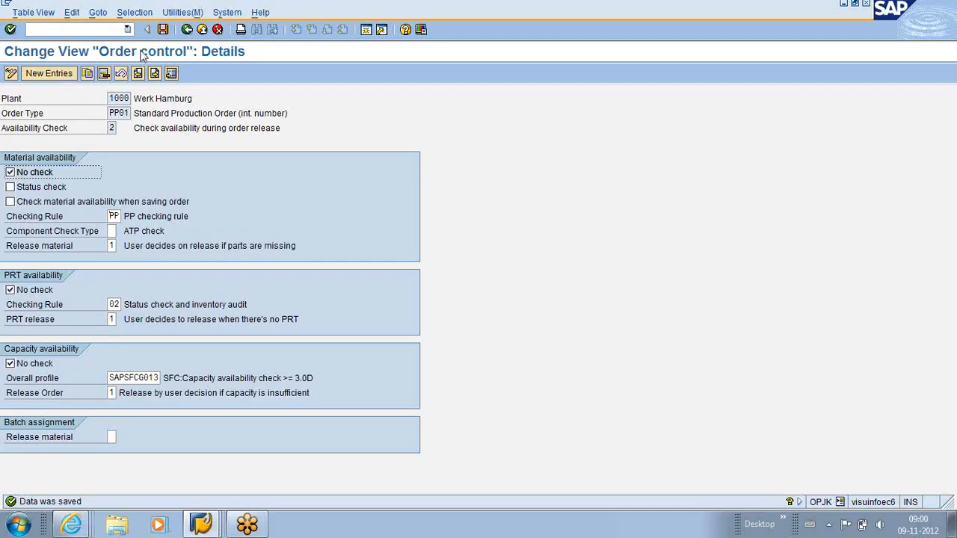
left_click(164, 30)
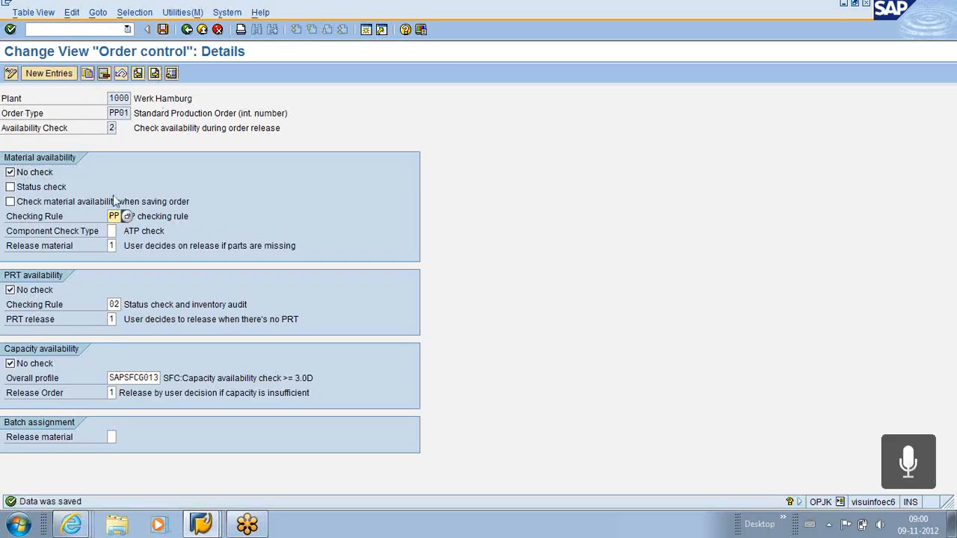
Save the PP01 order release entry again, return to the order control overview and reopen the details of the order creation entry
left_click(163, 30)
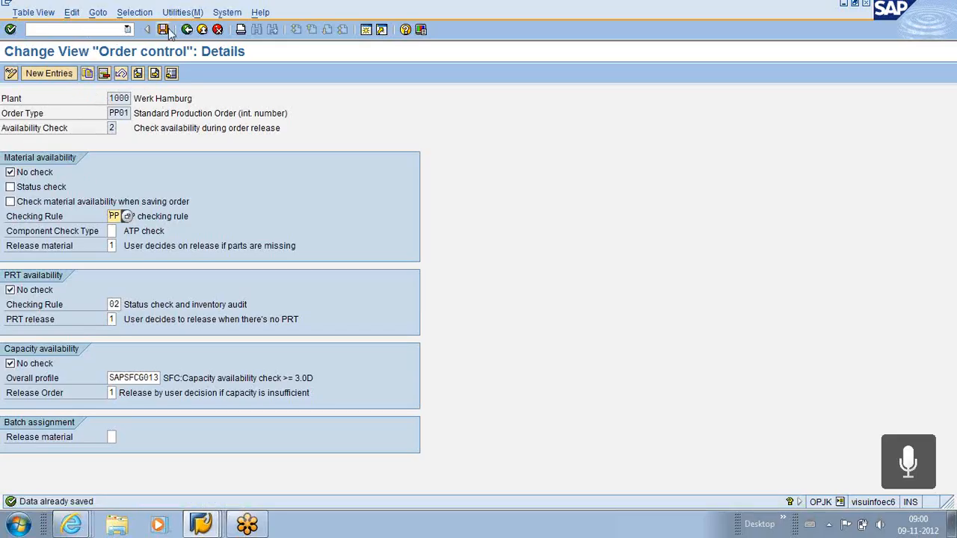
left_click(204, 522)
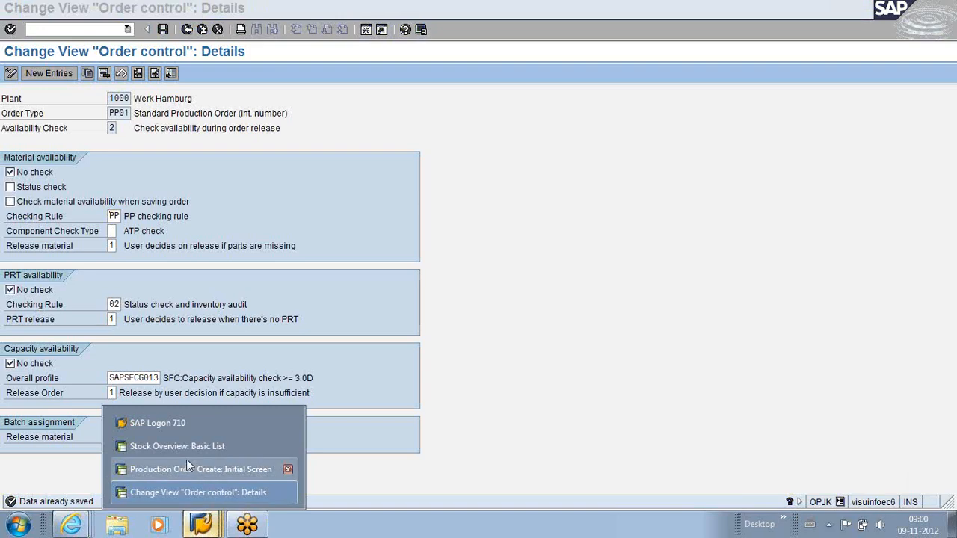
left_click(514, 284)
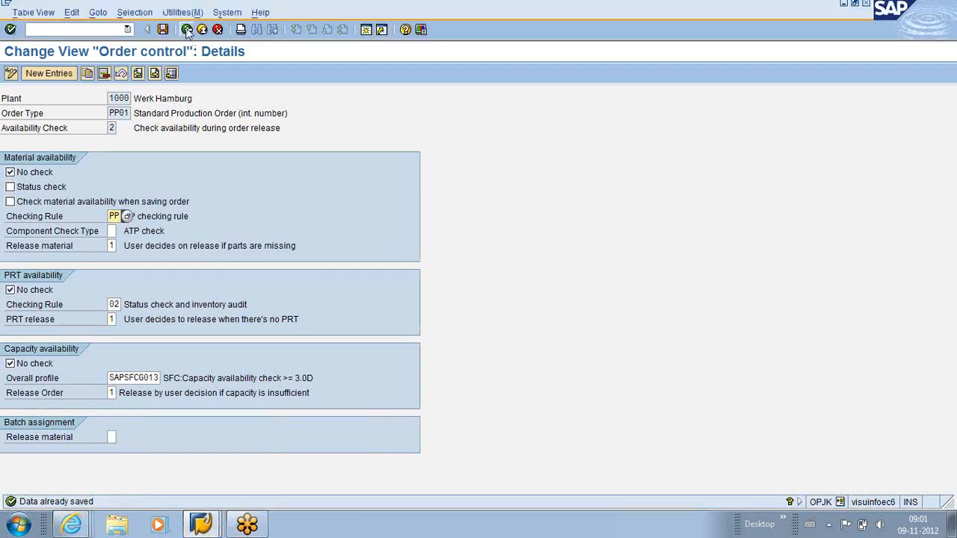
left_click(187, 29)
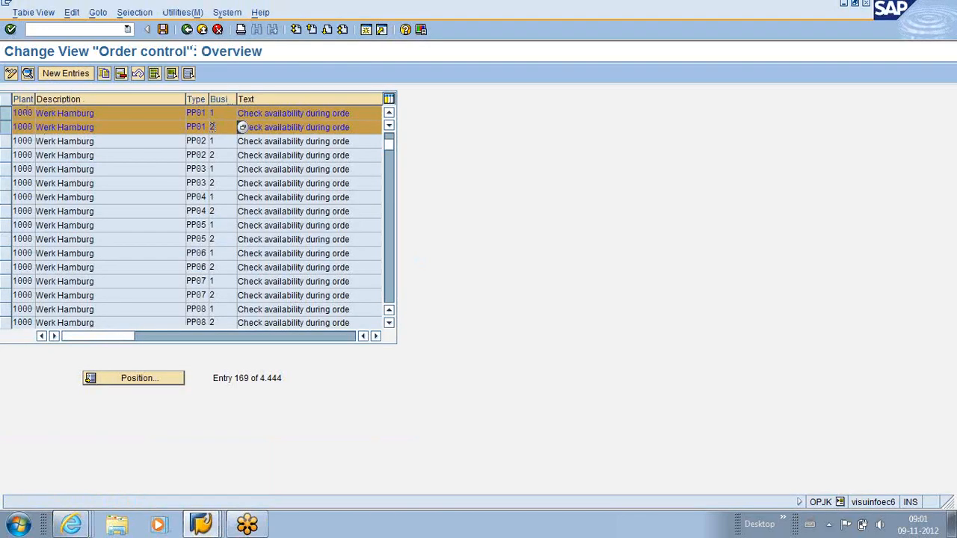
left_click(28, 72)
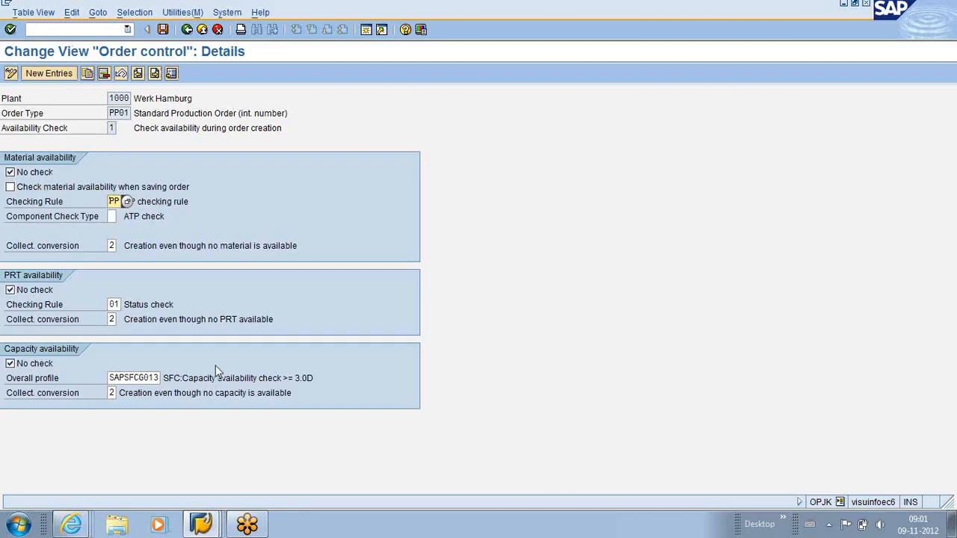
Switch to the production order session, cancel the order release and display the MD04 stock/requirements list of DESFIN1 in plant 1000
left_click(200, 524)
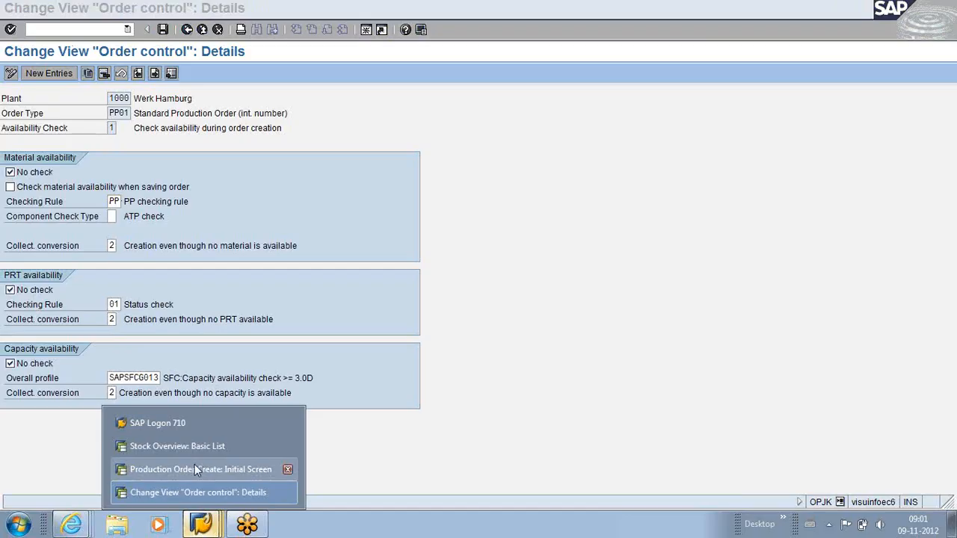
left_click(194, 465)
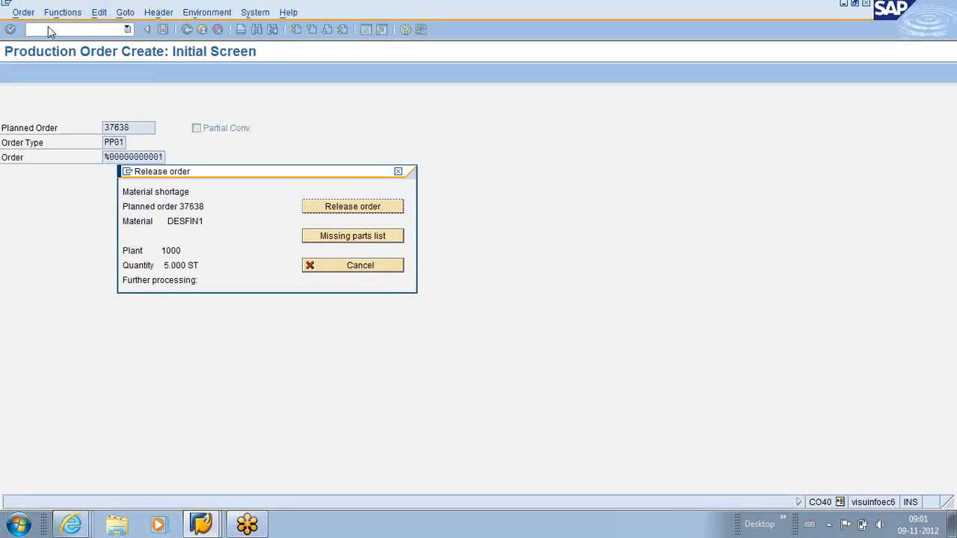
left_click(323, 268)
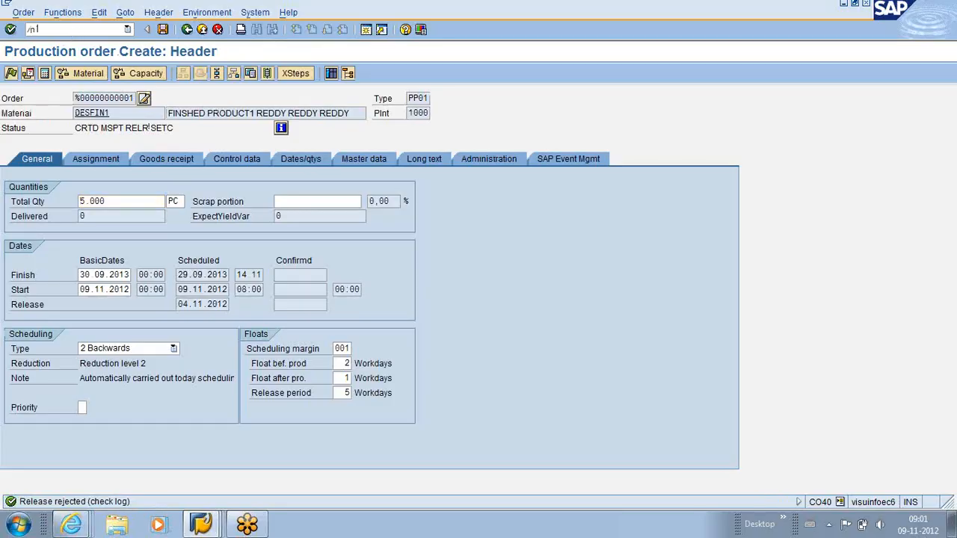
key("Return")
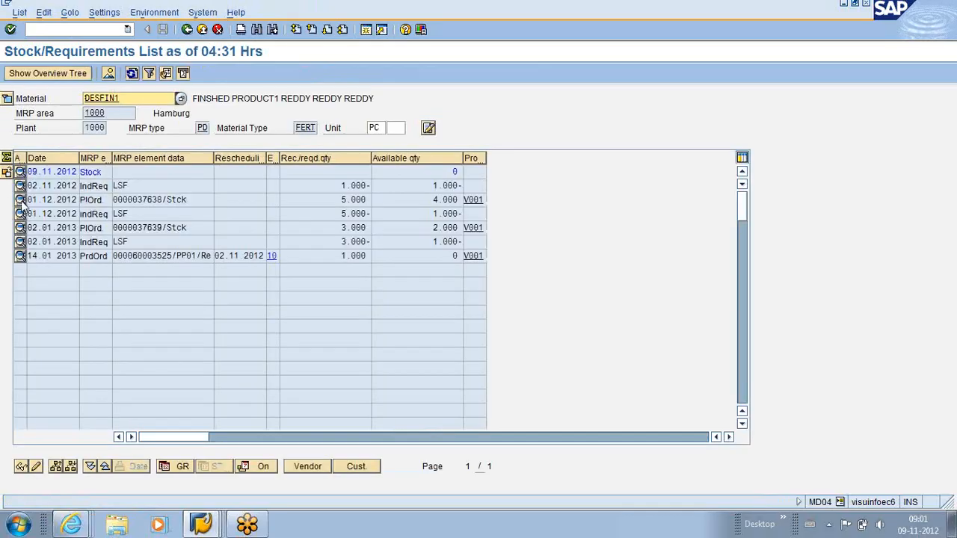
Convert the 01.12.2012 planned order of DESFIN1 into a production order and examine the missing parts list of its material availability check
left_click(20, 200)
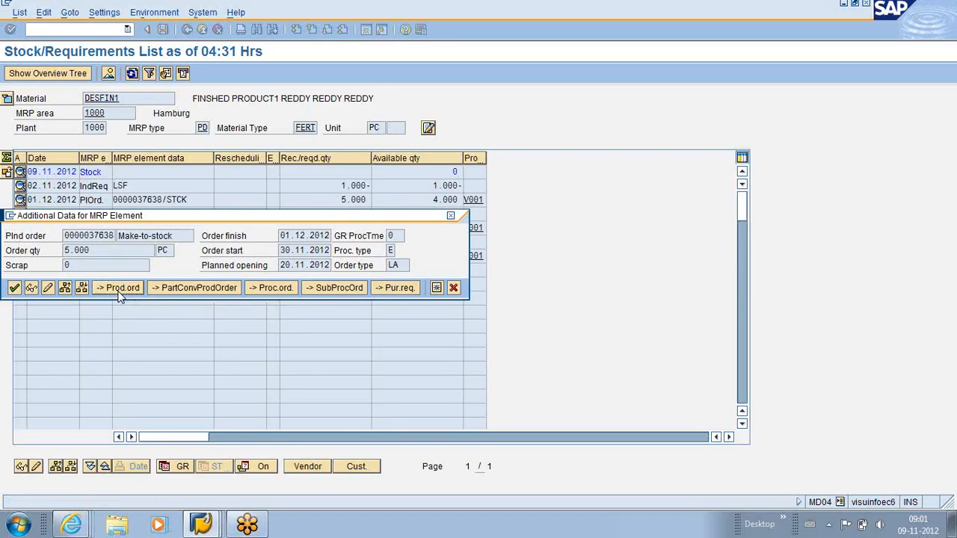
left_click(118, 291)
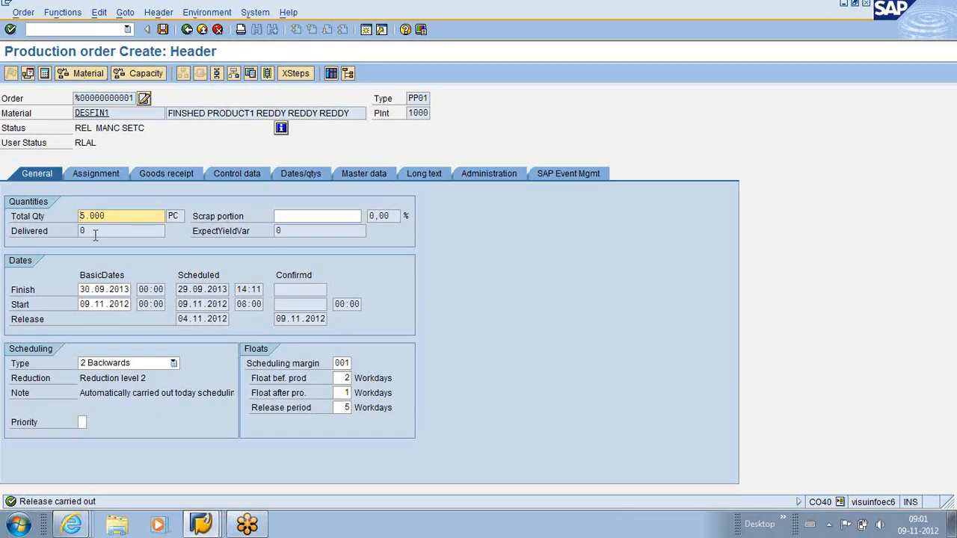
left_click(82, 73)
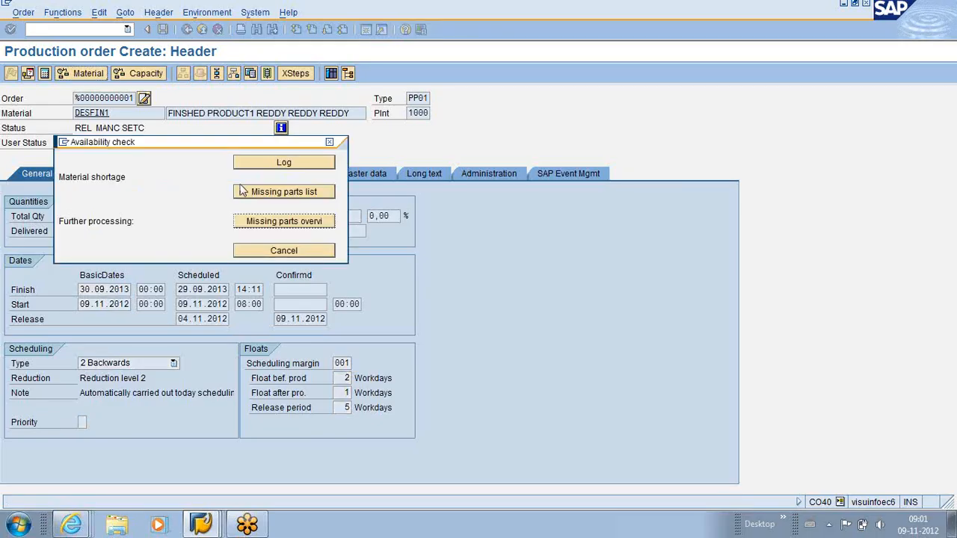
left_click(268, 193)
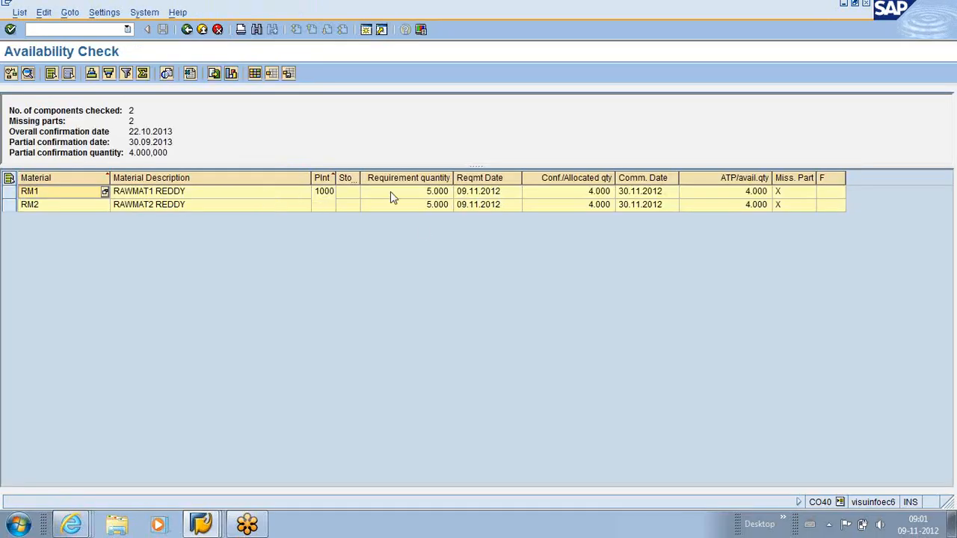
left_click(187, 29)
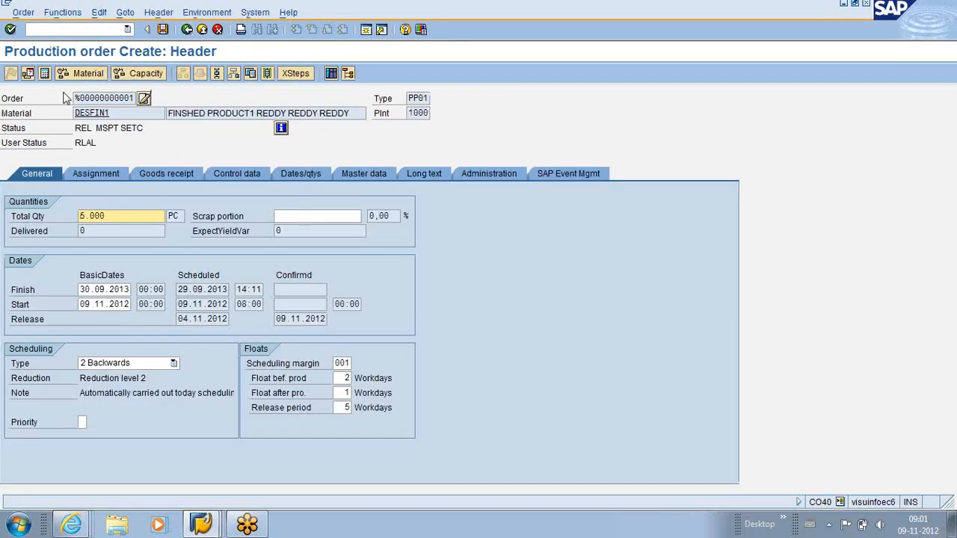
Run single-item, multi-level planning (MD02) for DESFIN1 in plant 1000 with planning mode 3, Delete and recreate planning data
left_click(54, 30)
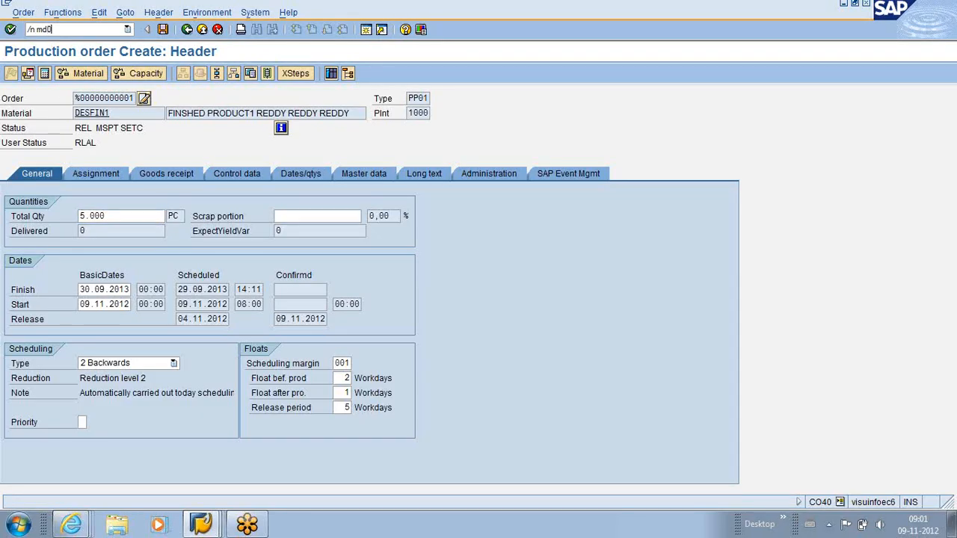
type("/n md02")
key("Return")
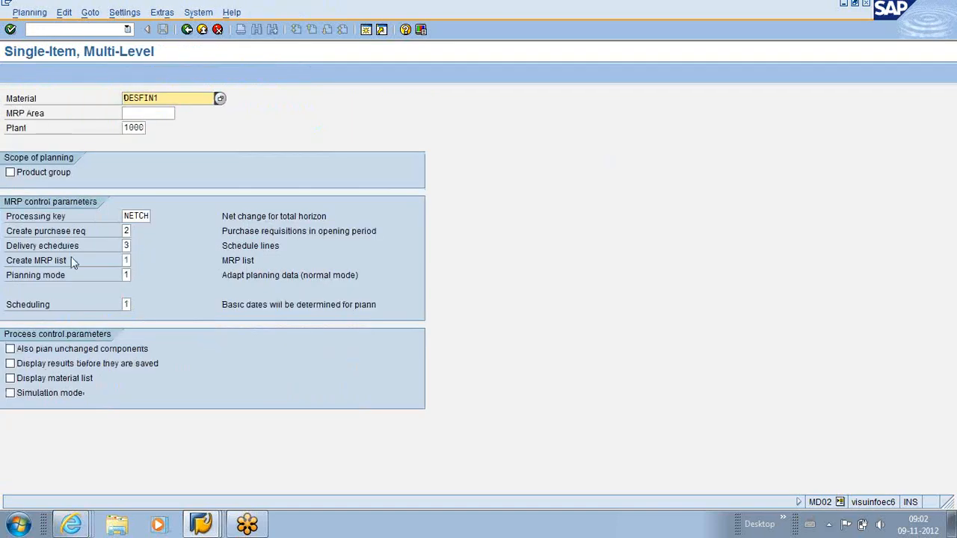
left_click(127, 276)
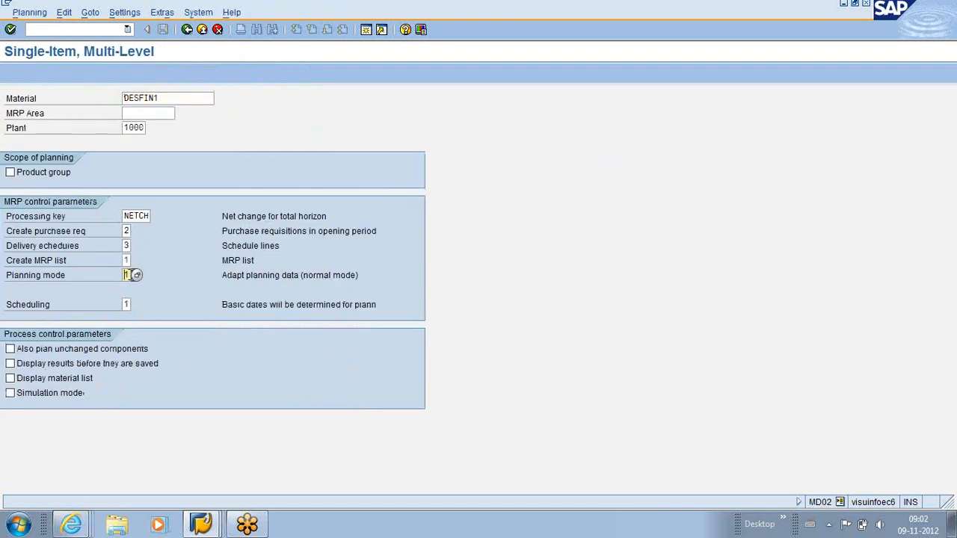
left_click(138, 275)
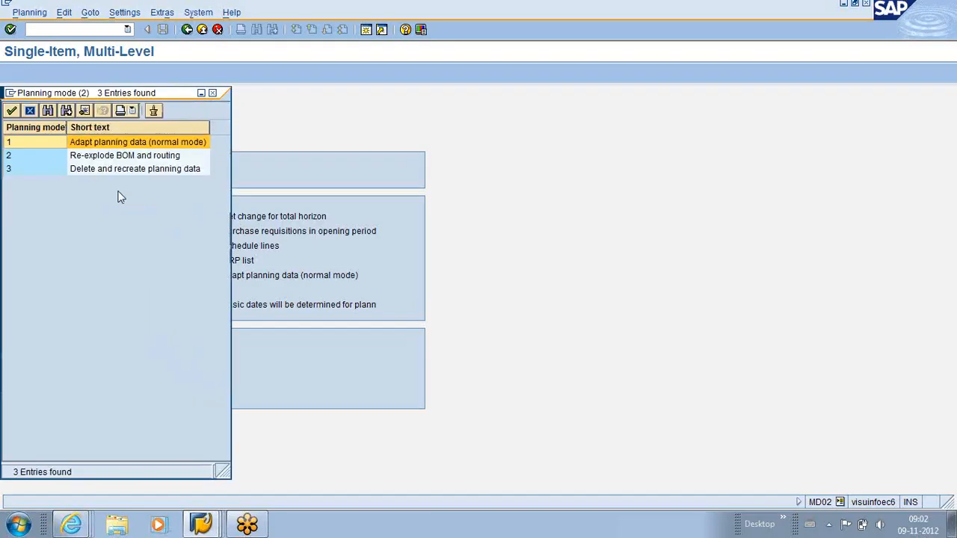
left_click(95, 172)
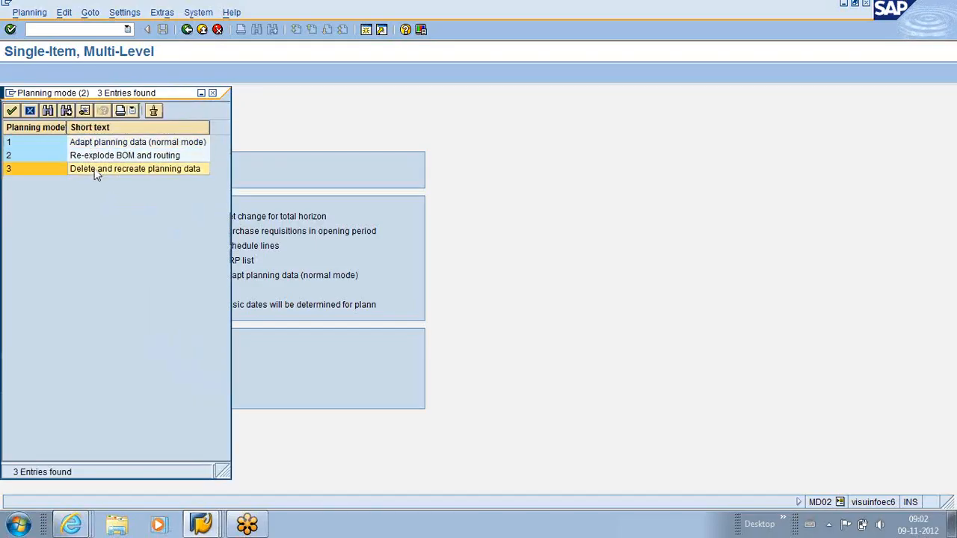
double_click(96, 172)
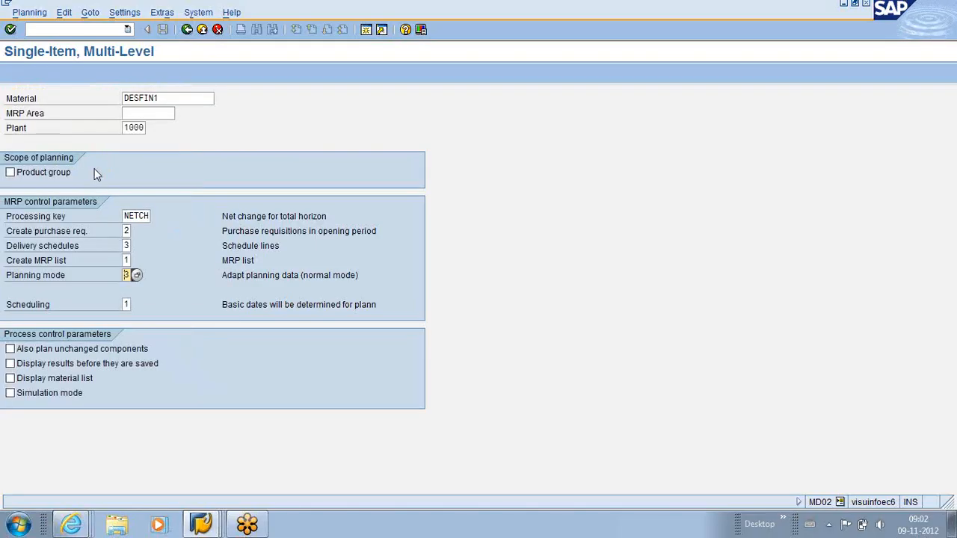
key("Return")
key("Return")
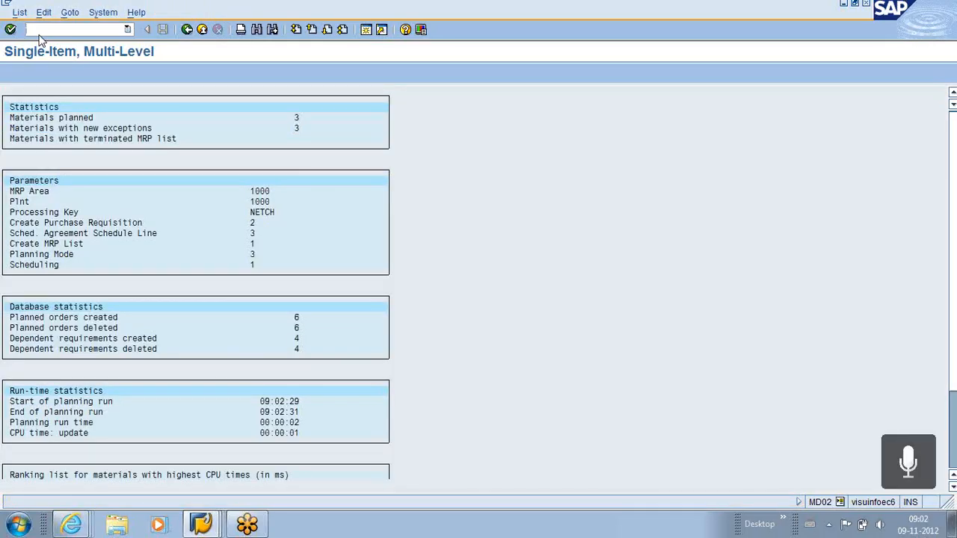
Open the MD04 stock/requirements list of DESFIN1 and convert the recreated 01.12.2012 planned order into a production order
type("/n md04")
key("Return")
key("Return")
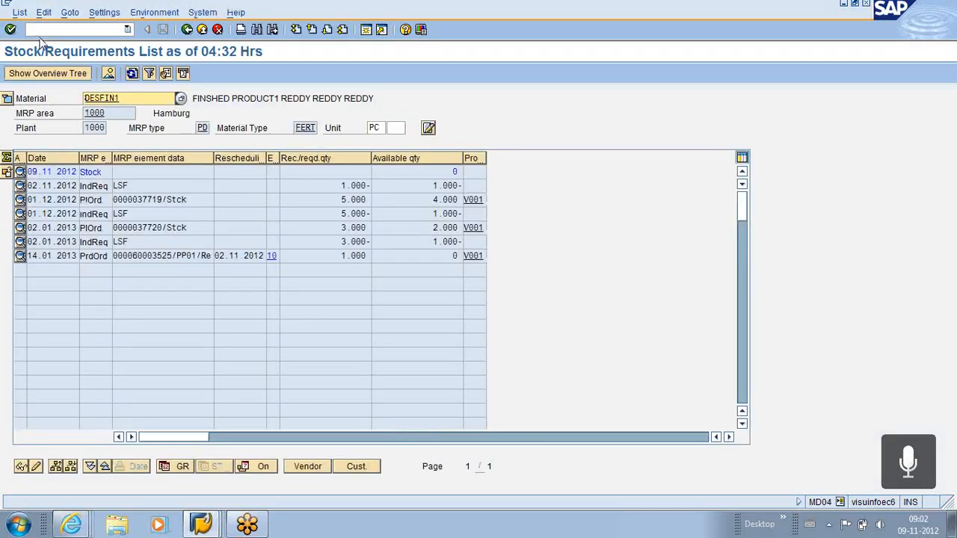
left_click(20, 200)
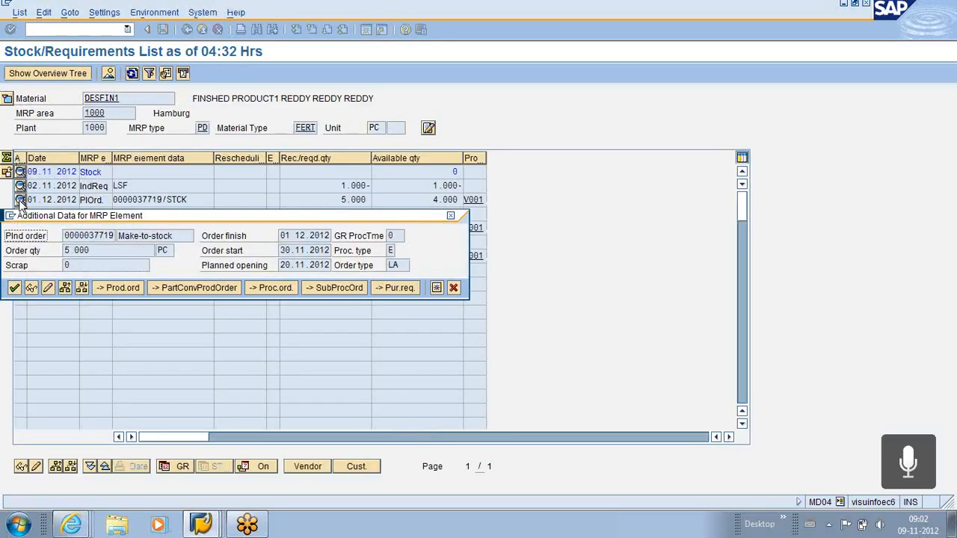
left_click(125, 292)
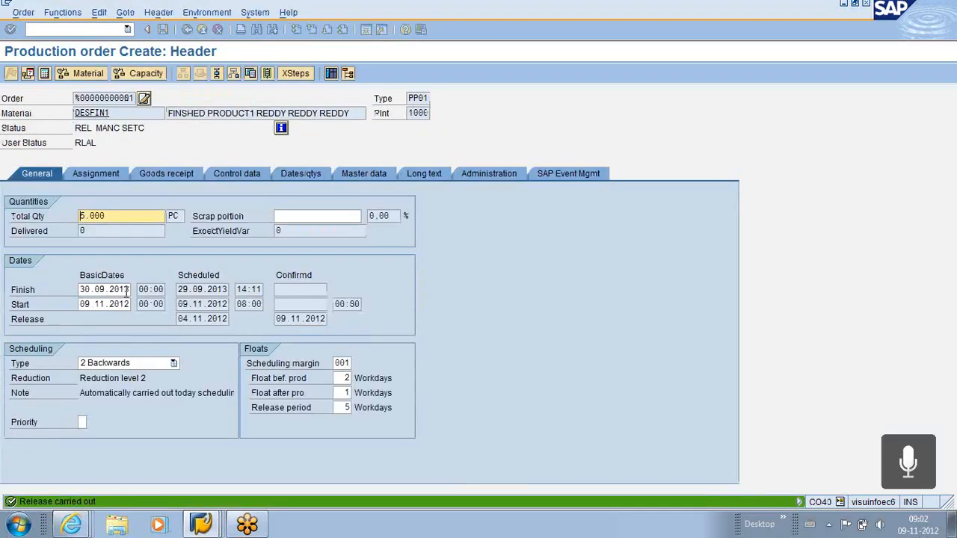
Check the order's material availability, compare its missing parts list with the RM2 stock overview and return to the order header
left_click(84, 73)
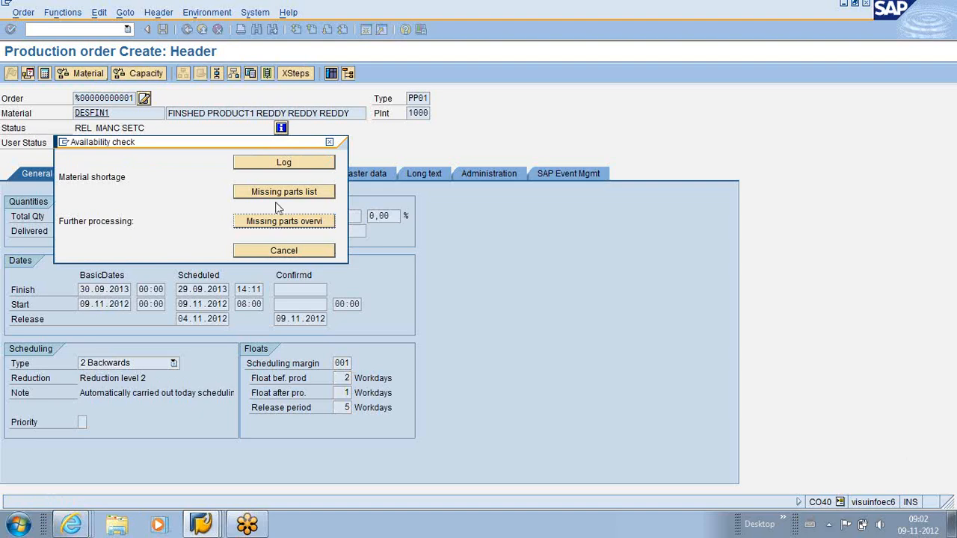
left_click(278, 196)
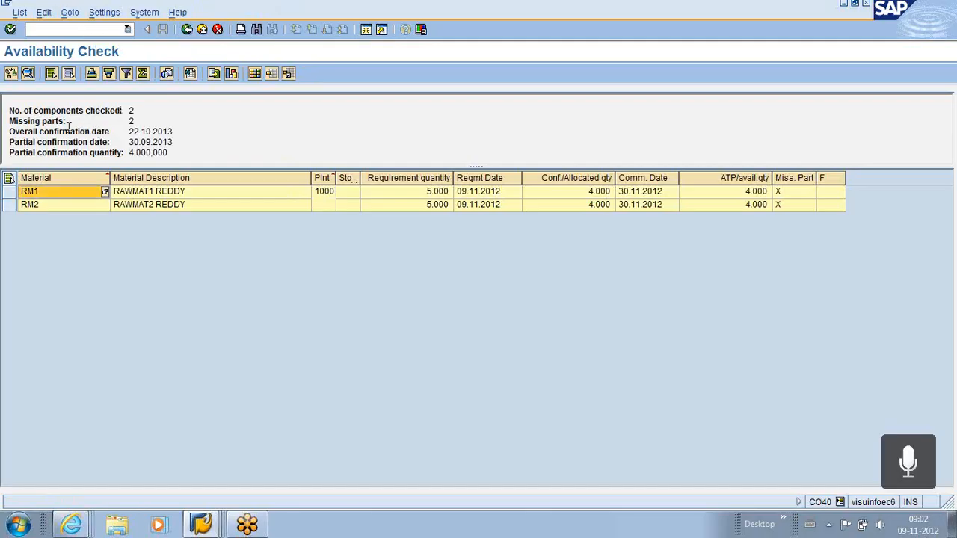
left_click(200, 523)
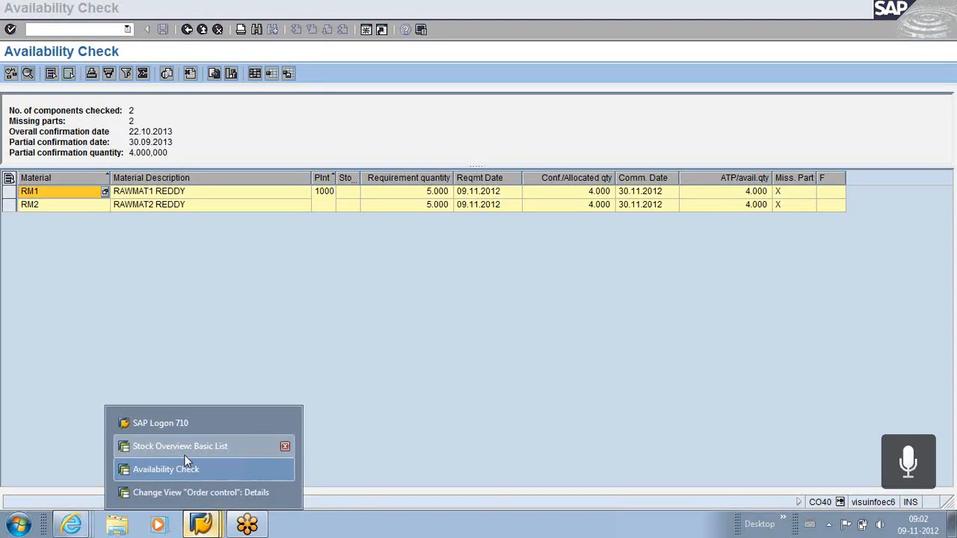
left_click(180, 448)
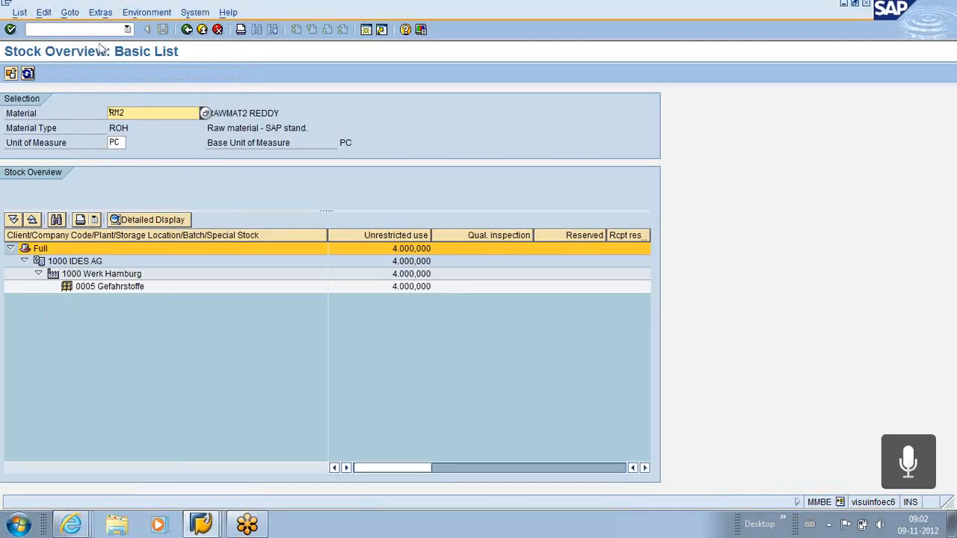
left_click(196, 524)
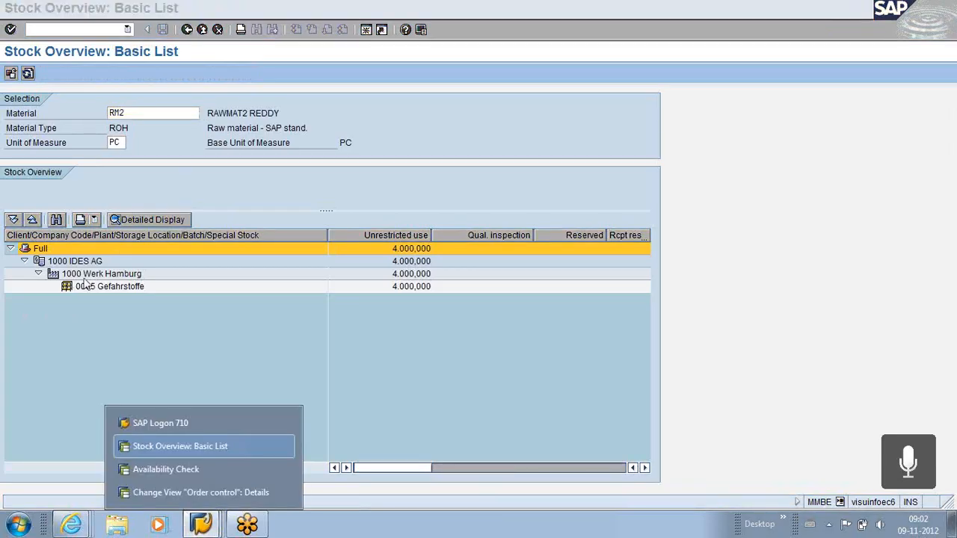
left_click(139, 472)
left_click(187, 30)
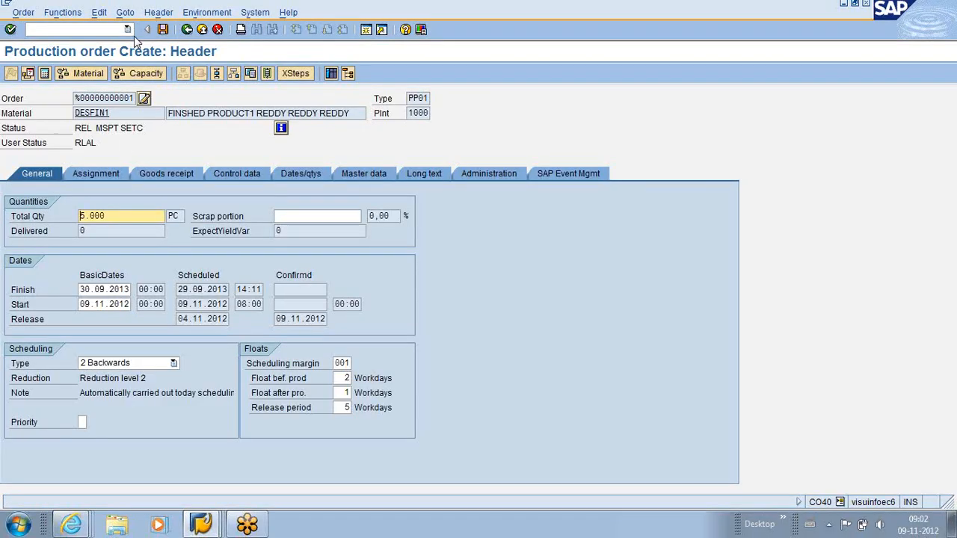
Leave the production order without saving and display the MD04 stock/requirements list of DESFIN1 in plant 1000 again
left_click(187, 30)
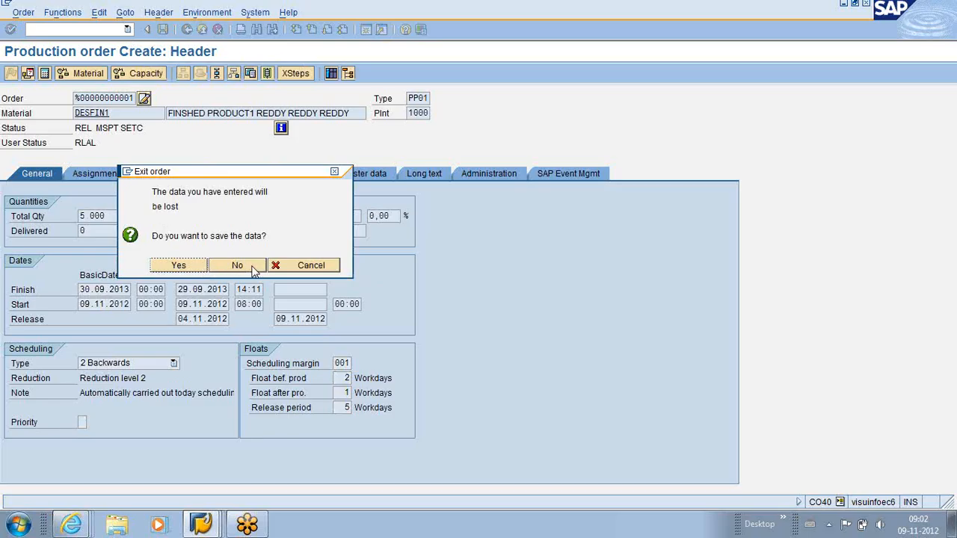
left_click(329, 270)
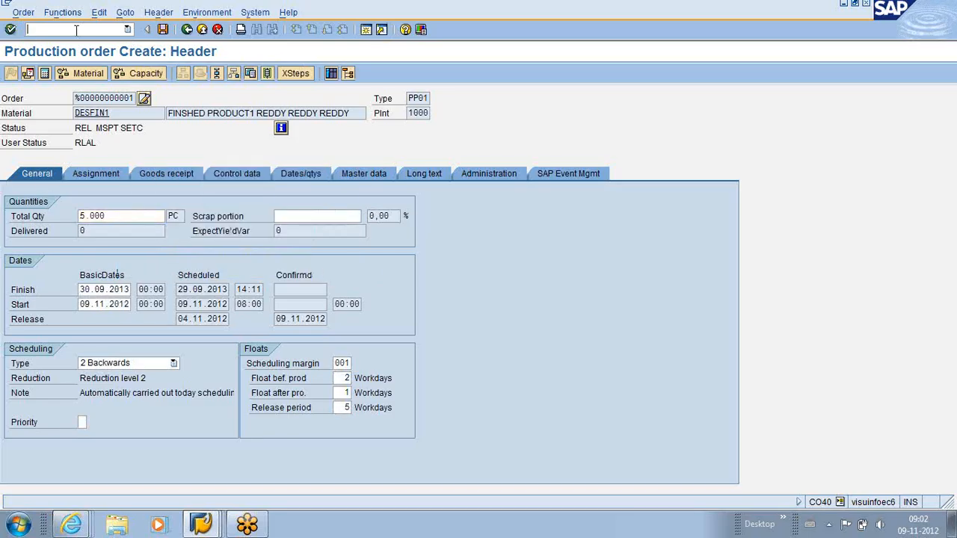
type("/n md0")
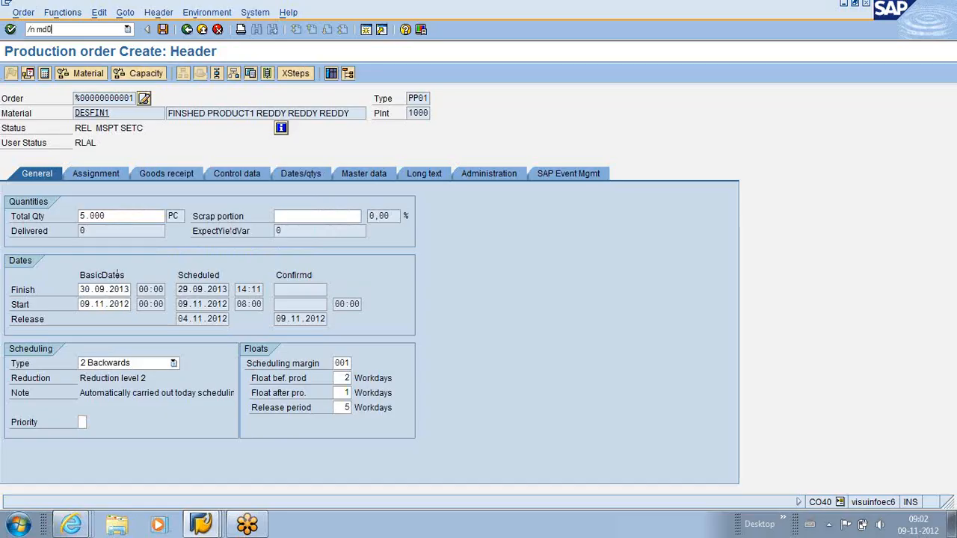
type("4")
key("Return")
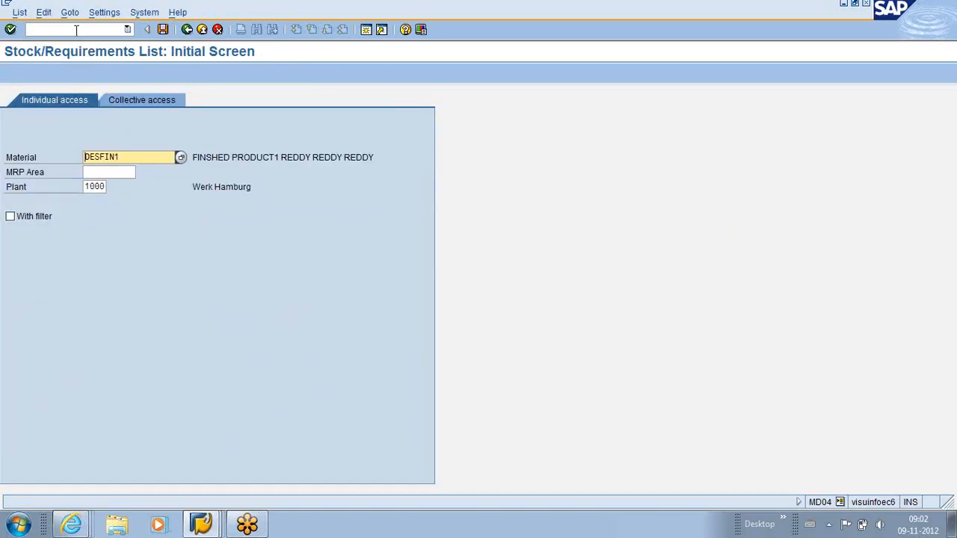
key("Return")
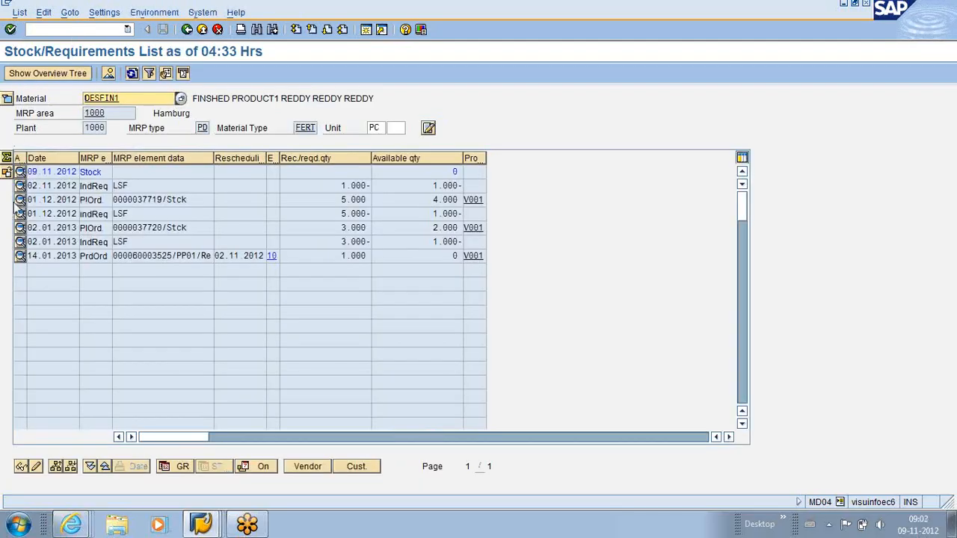
Display the details of the 01.12.2012 planned order for DESFIN1 and return to the stock/requirements list
left_click(21, 199)
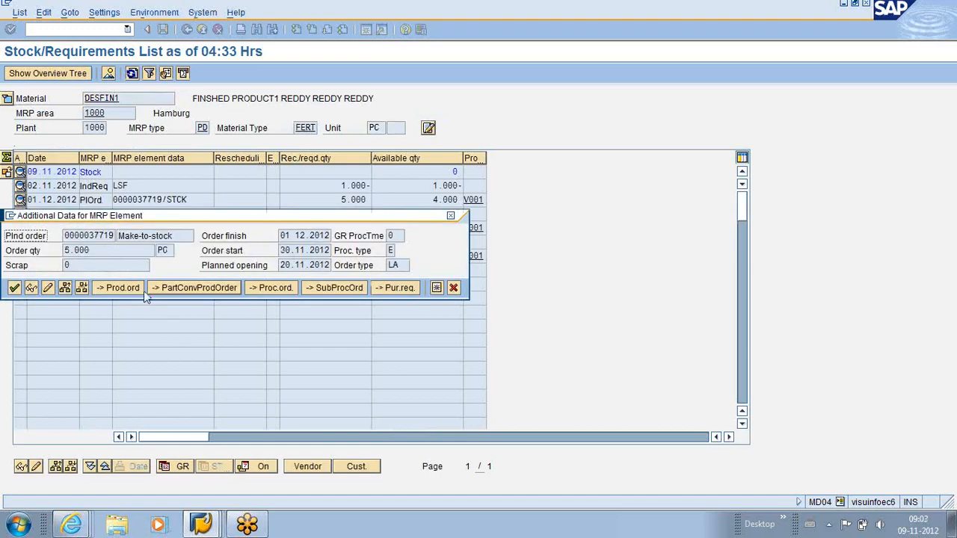
left_click(31, 288)
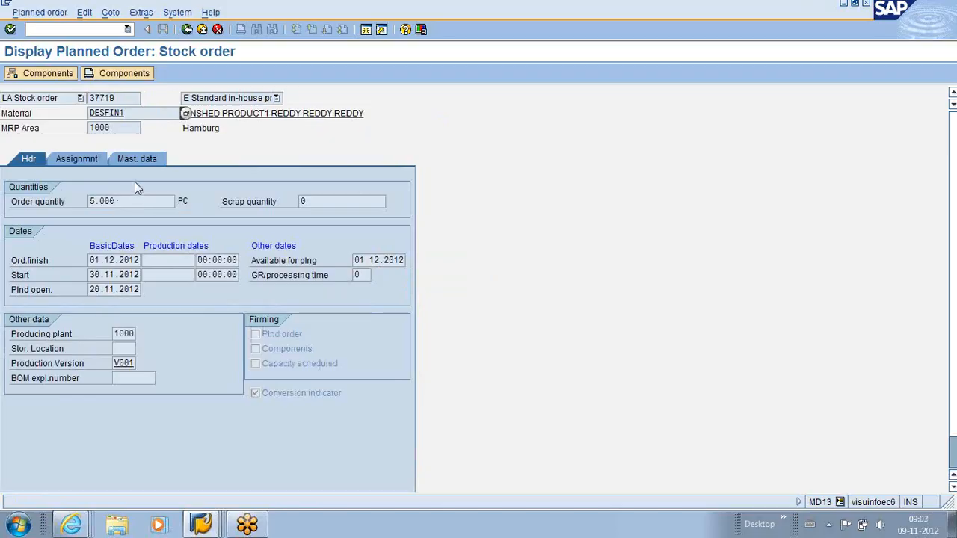
left_click(187, 29)
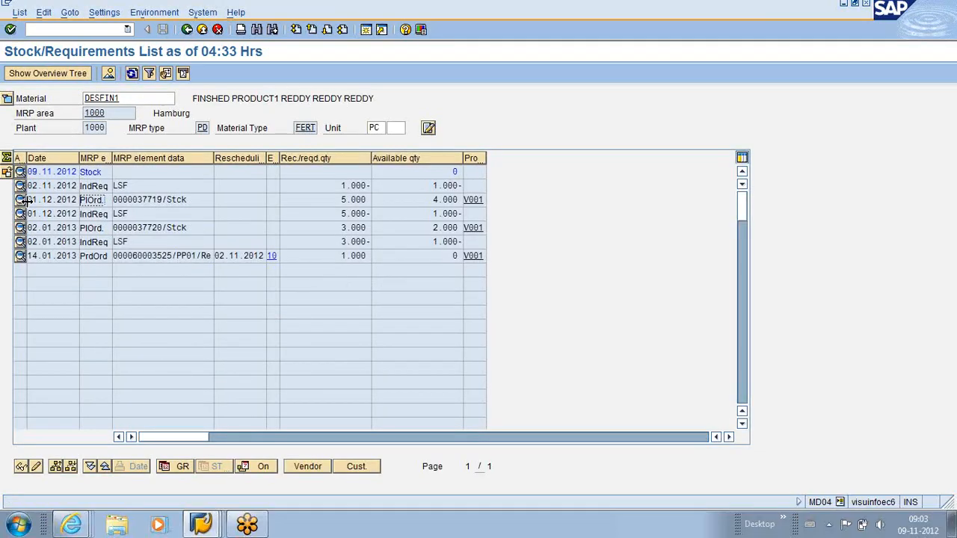
Convert the 01.12.2012 planned order of DESFIN1 into a production order and look through the order's available functions
left_click(21, 200)
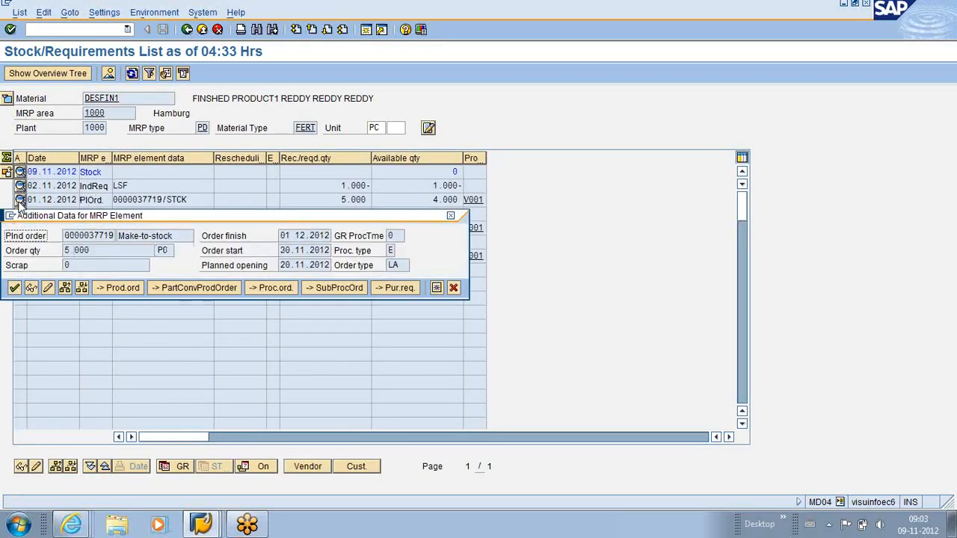
left_click(122, 288)
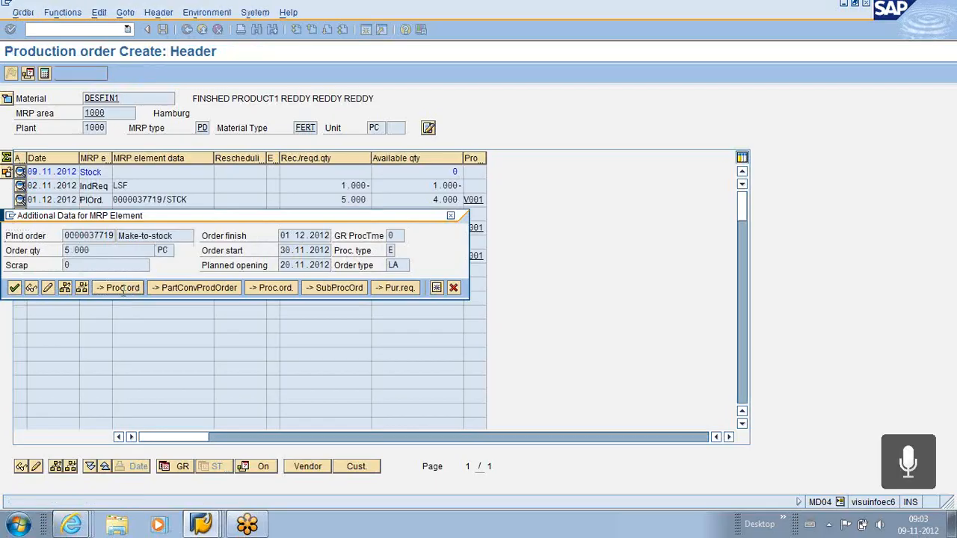
left_click(61, 12)
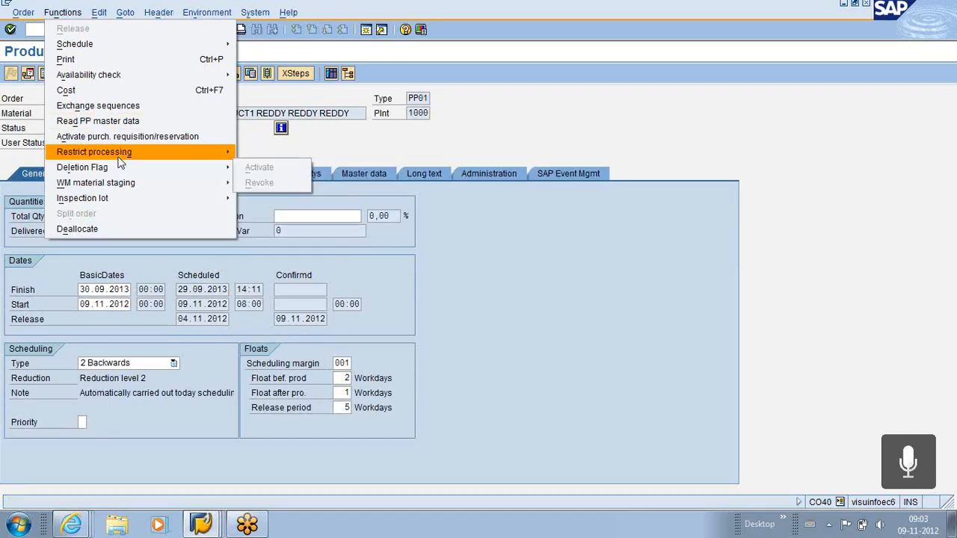
mouse_move(120, 159)
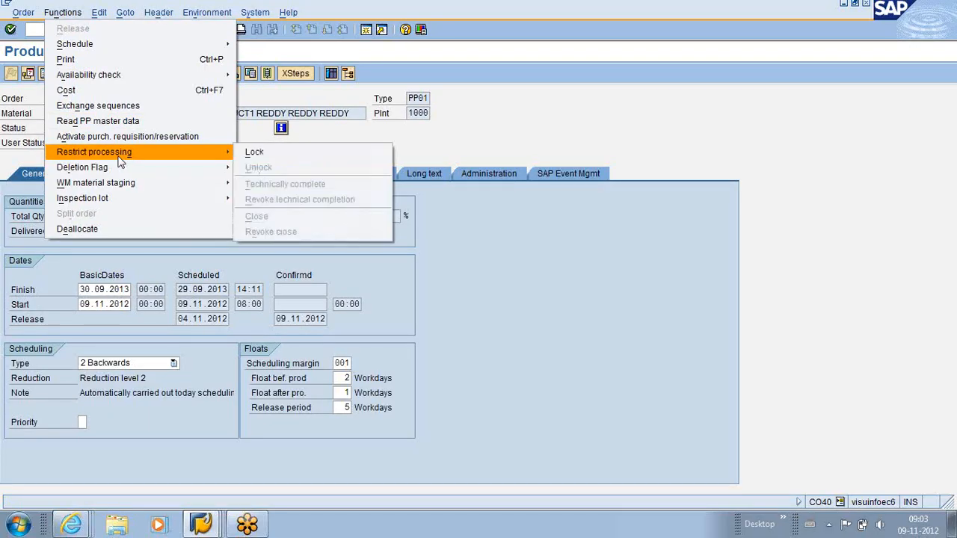
left_click(479, 251)
Reread the order's PP master data with production version V001, new routing and new BOM exploded on 30.11.2012, viewing the message log first
left_click(60, 13)
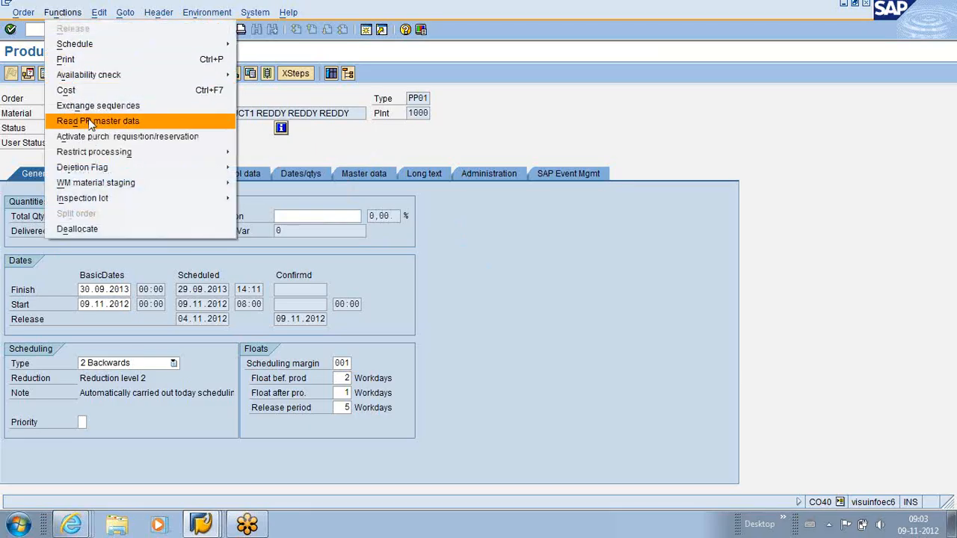
left_click(116, 122)
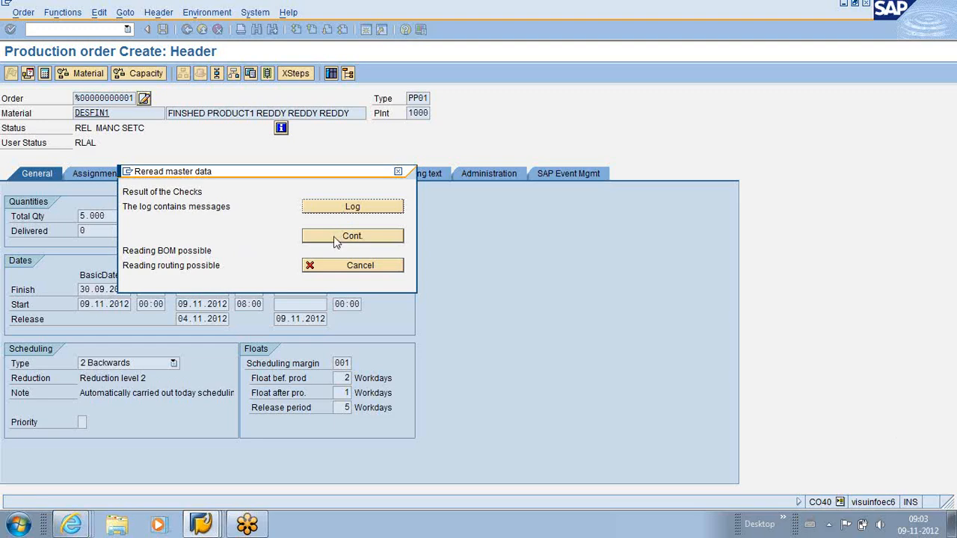
left_click(323, 211)
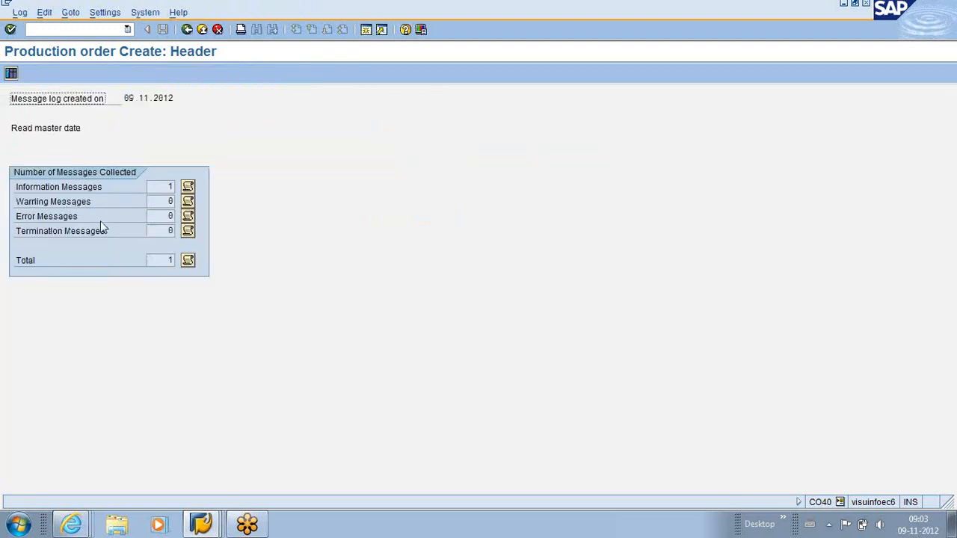
left_click(187, 29)
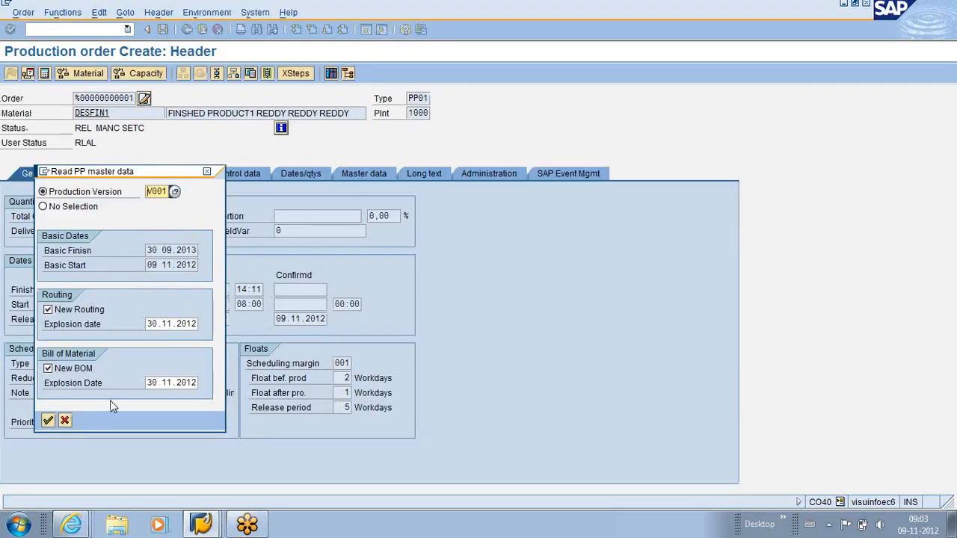
left_click(48, 421)
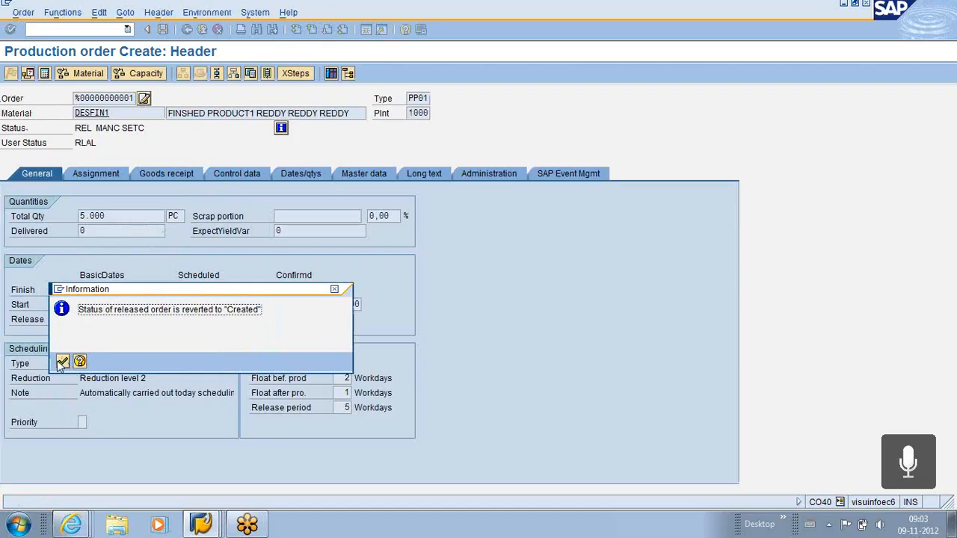
left_click(62, 362)
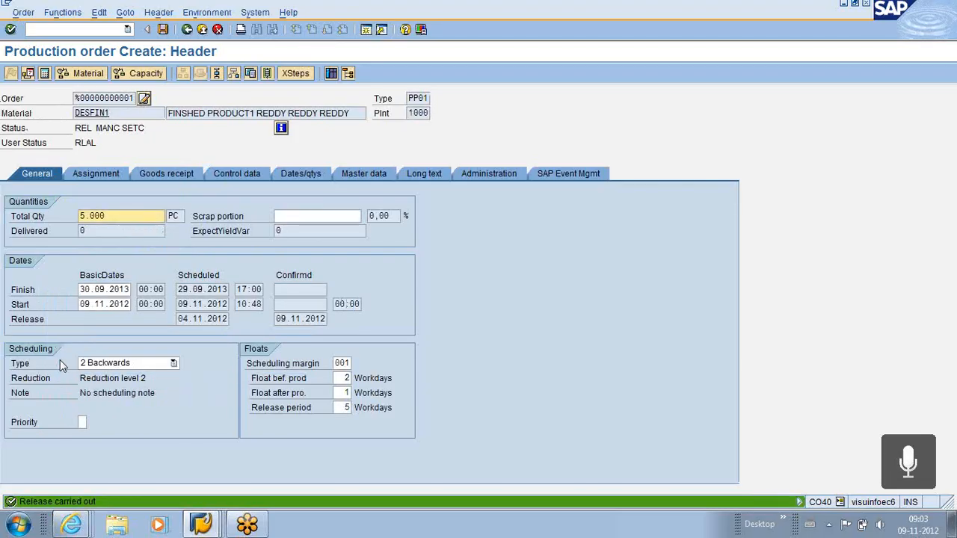
Check the production order's material availability, review the missing parts list and return to the order header
left_click(81, 73)
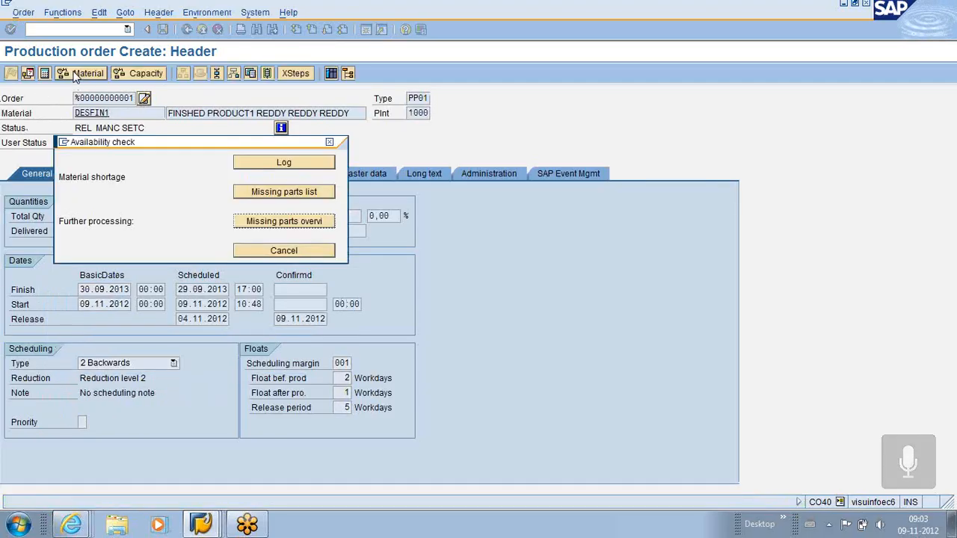
left_click(262, 196)
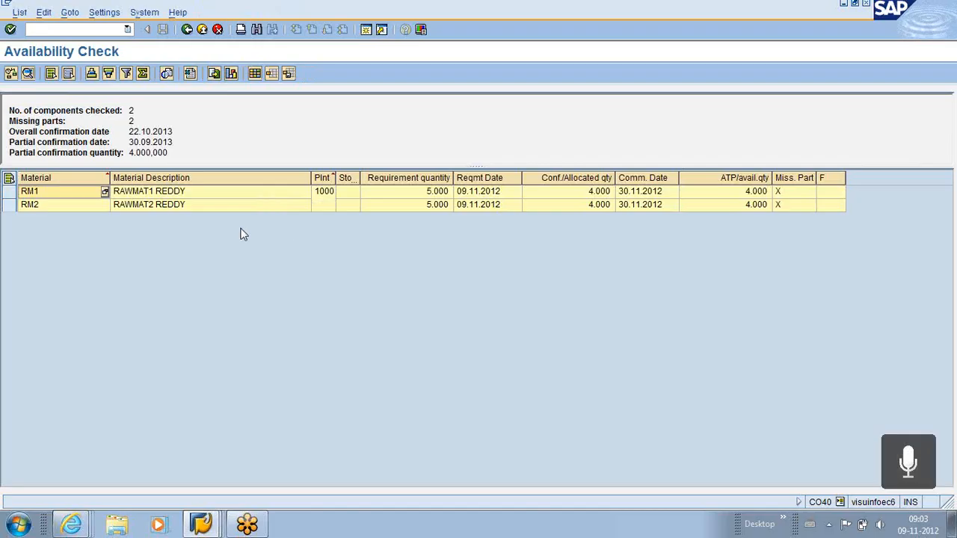
left_click(187, 30)
Switch to the OPJK order control details for plant 1000 and order type PP01, and enable Check material availability when saving order
left_click(201, 526)
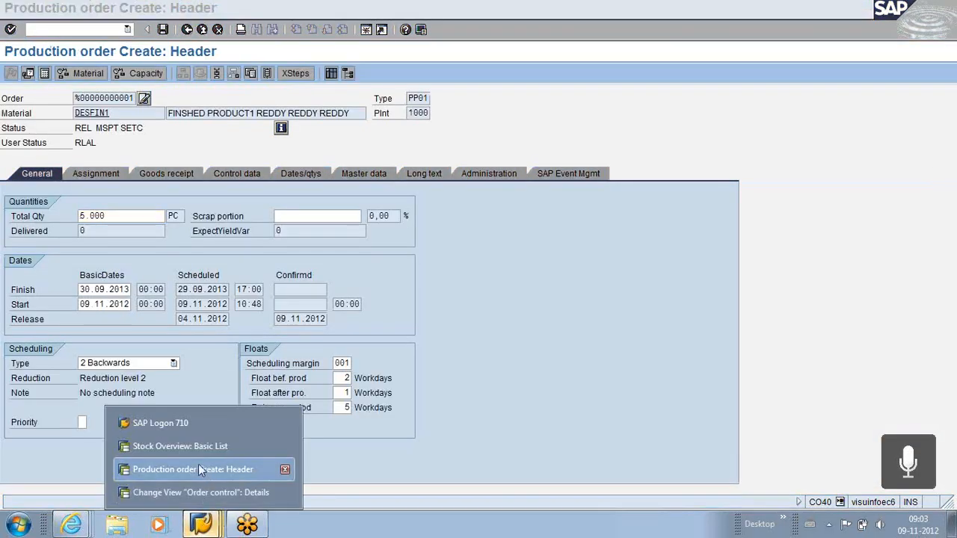
left_click(170, 493)
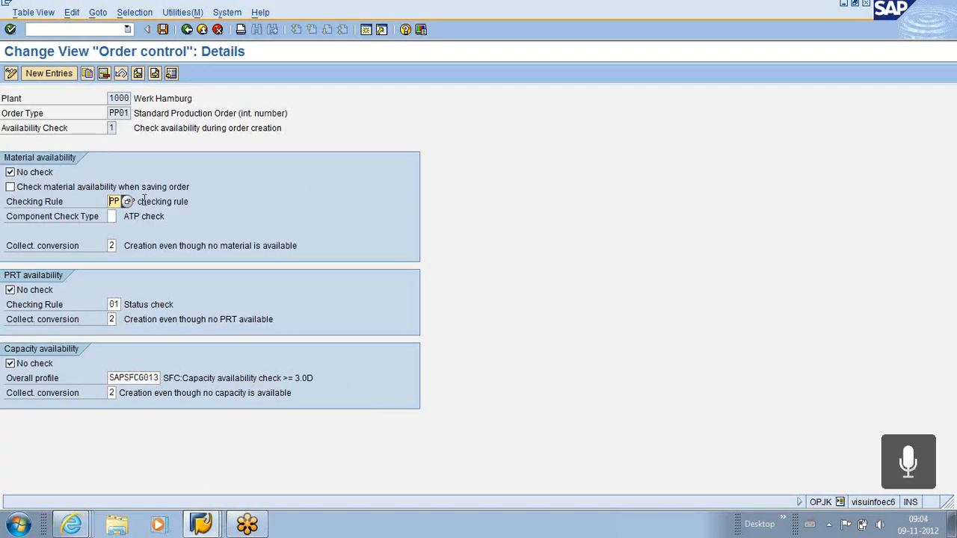
left_click(9, 187)
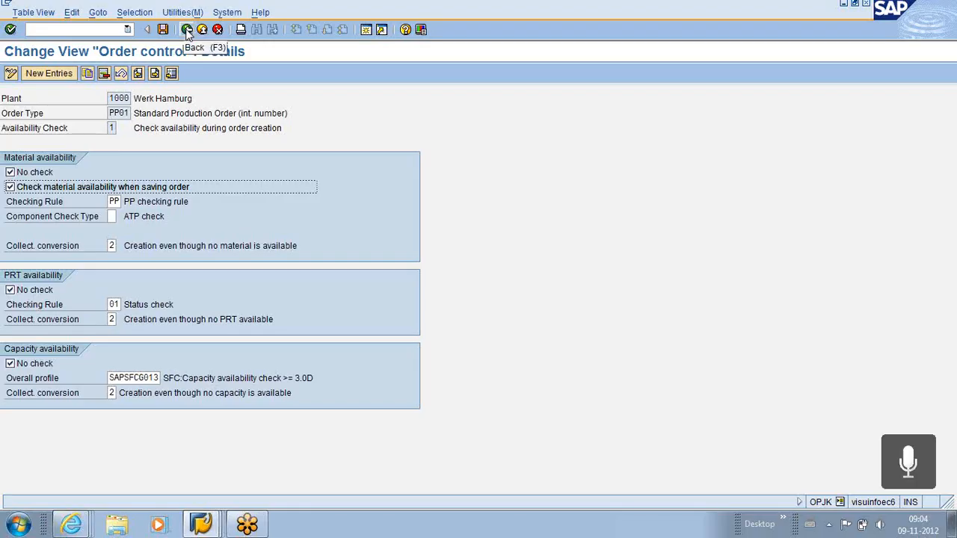
key("Tab")
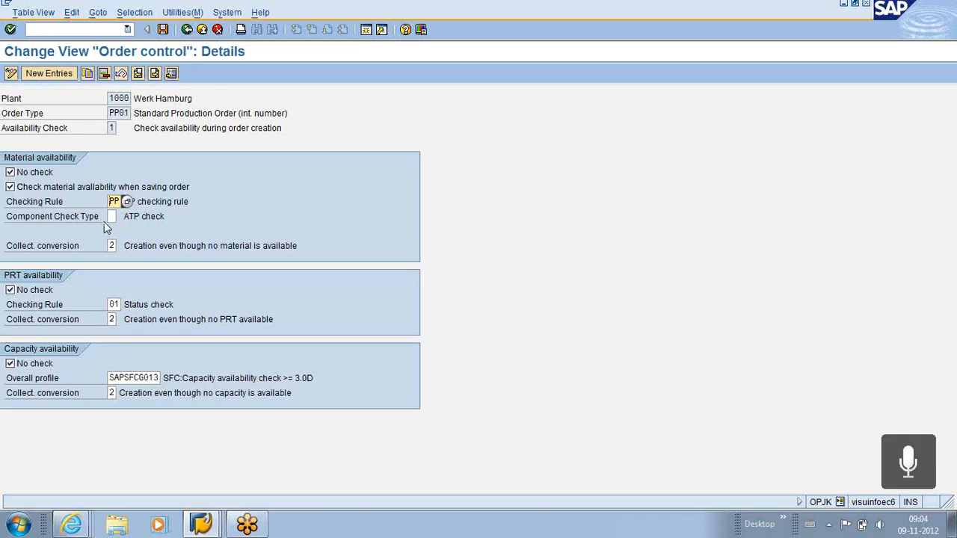
left_click(10, 173)
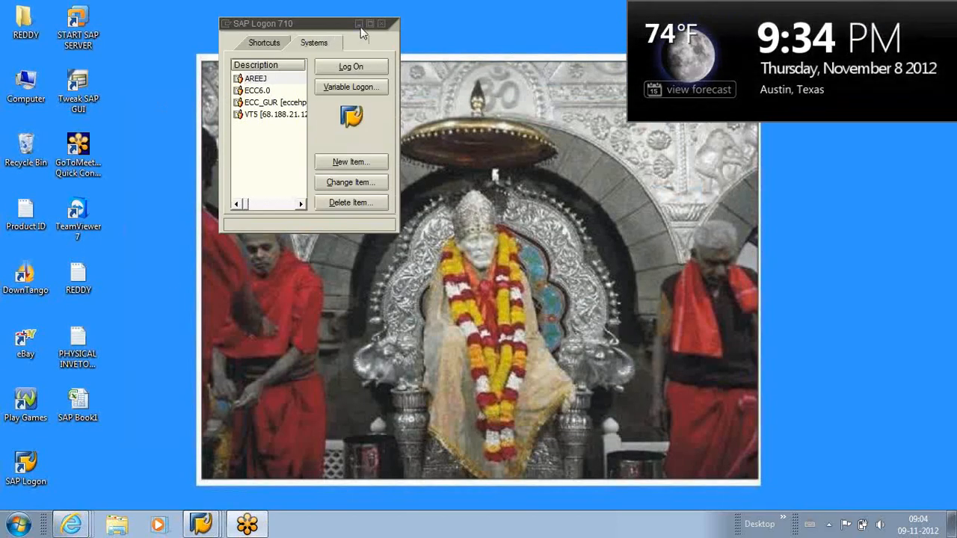
Open the REDDY notes file from the desktop in Notepad and start a new paragraph after its last entry
left_click(359, 25)
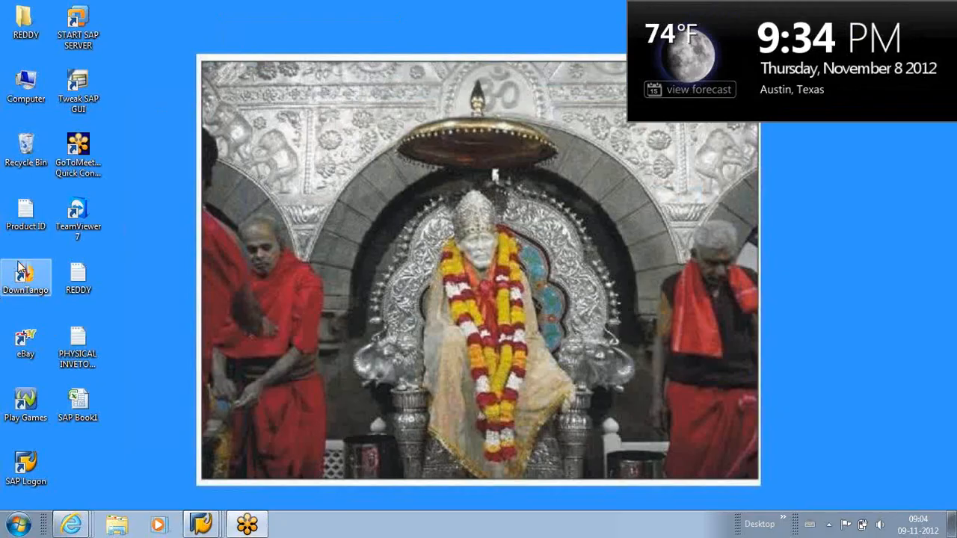
double_click(78, 278)
scroll(376, 294, "down", 20)
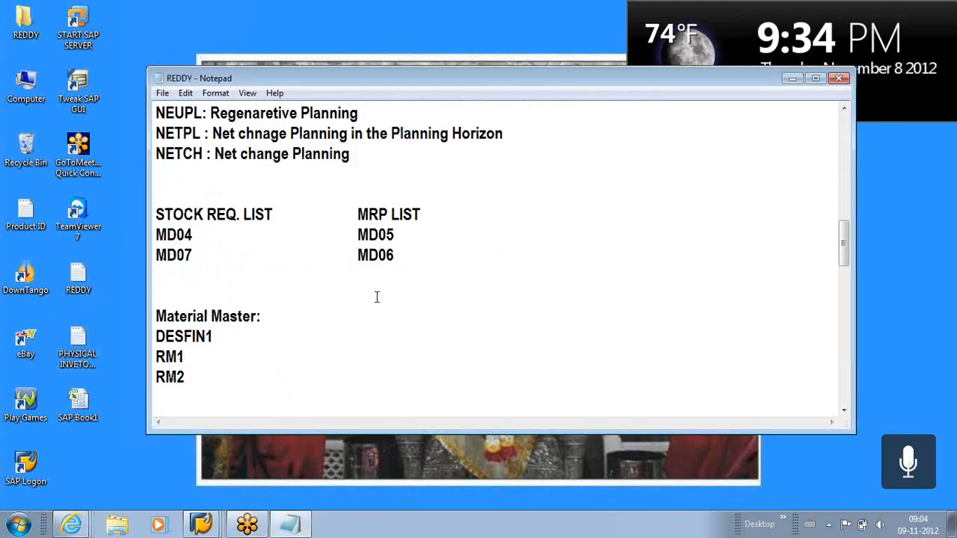
scroll(308, 340, "down", 3)
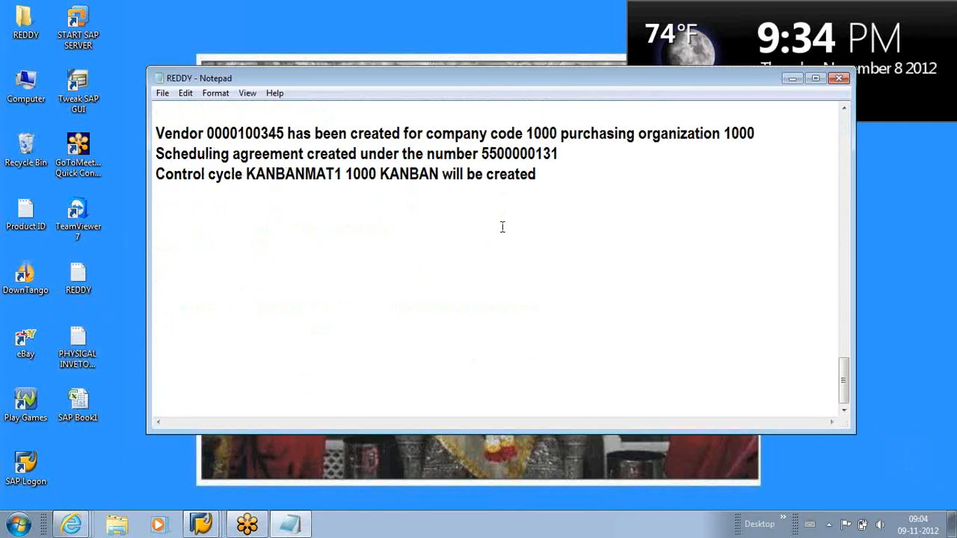
left_click(565, 184)
key("Return")
key("Return")
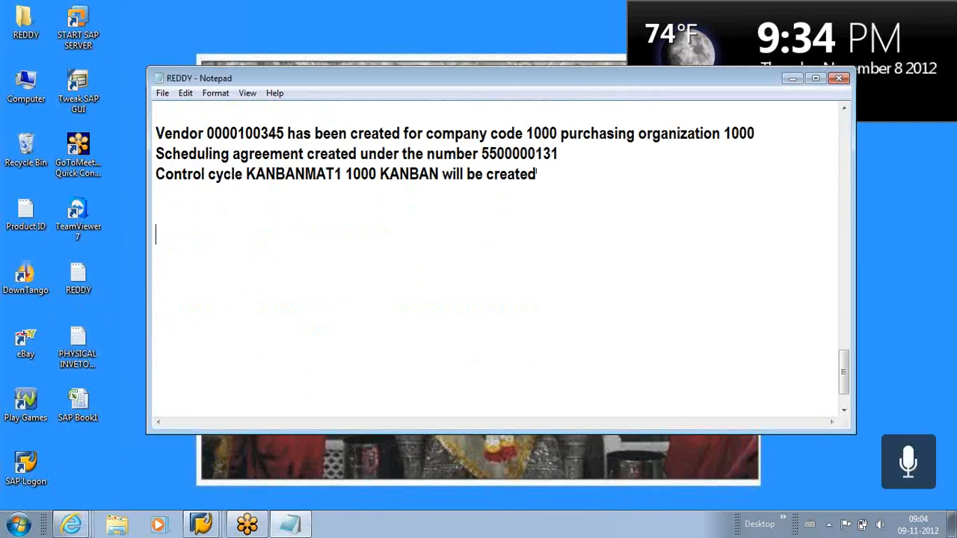
Write the note "checking group : 01 MRP3" in the new paragraph
type("check")
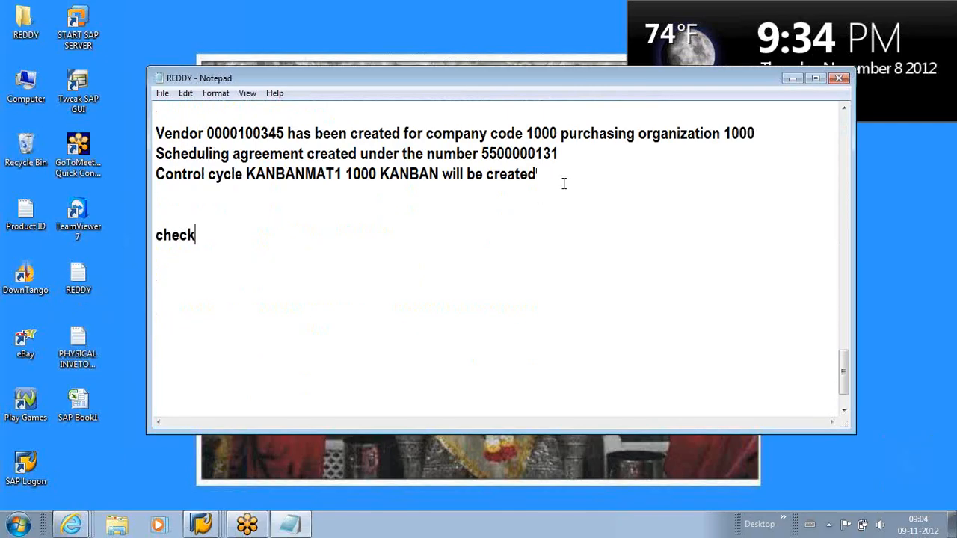
type("ing gro")
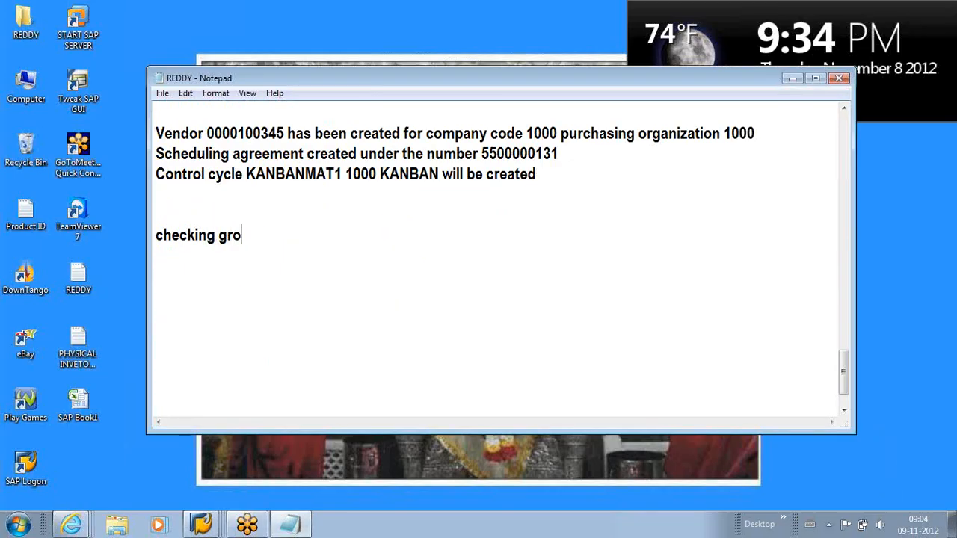
type("up : 01 mrp3")
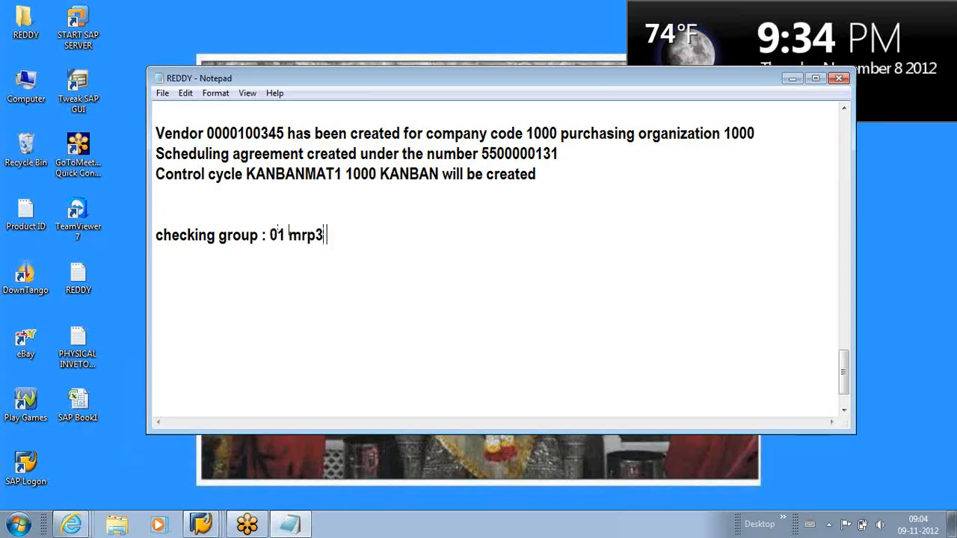
key("BackSpace")
key("BackSpace")
key("BackSpace")
key("BackSpace")
type("MRP3")
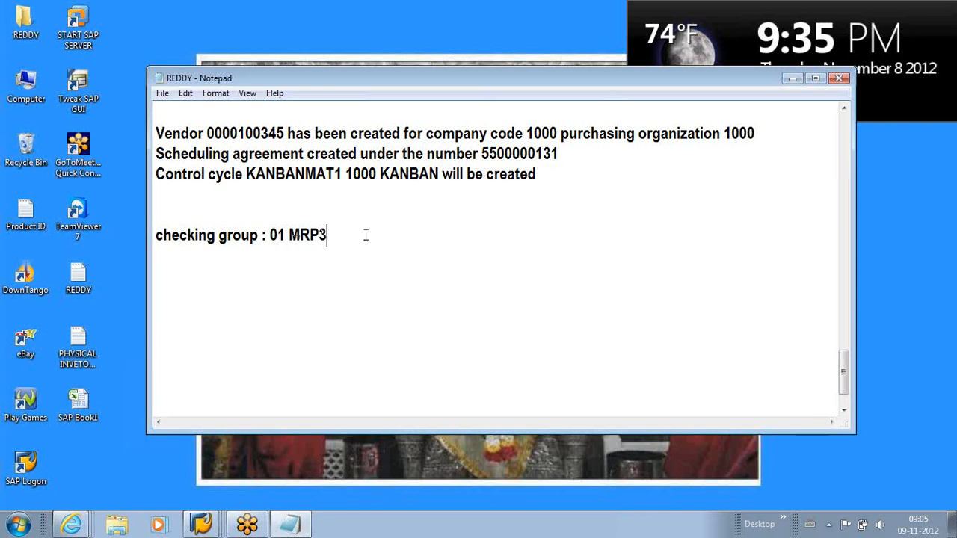
Add the line "CHECKING RULE : PP01 : 1 ORDER CREATION" below the checking group note, separated by a blank line
key("Return")
key("Return")
type("CHECK")
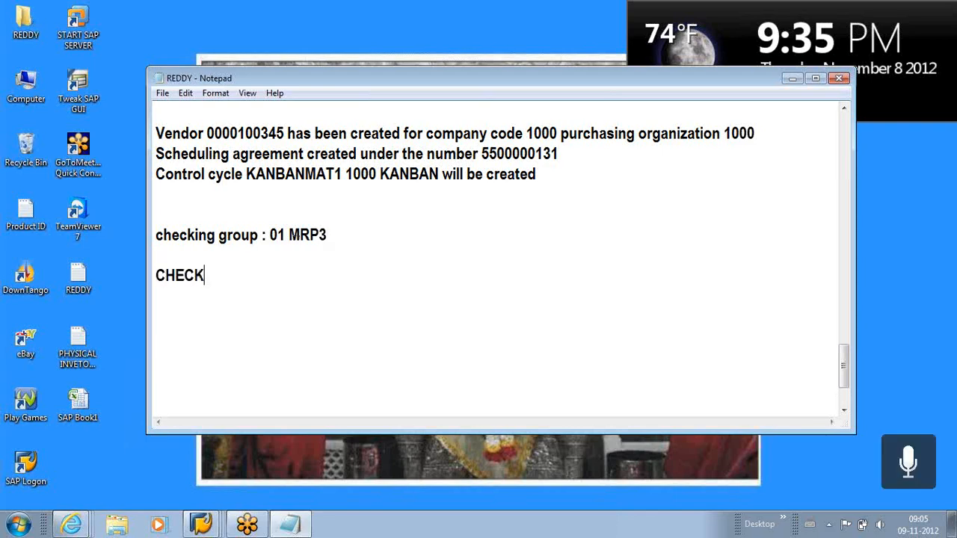
type("ING RULE ")
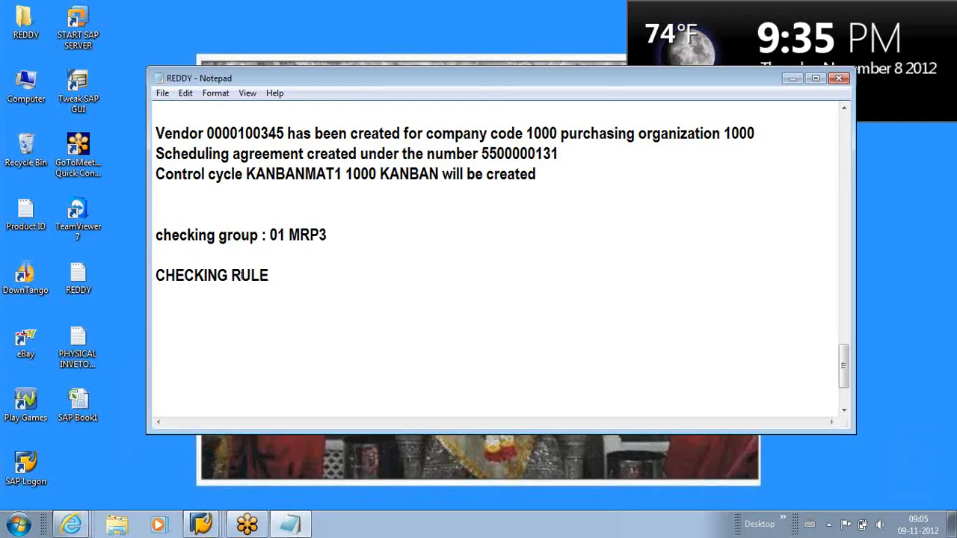
type(": PP01")
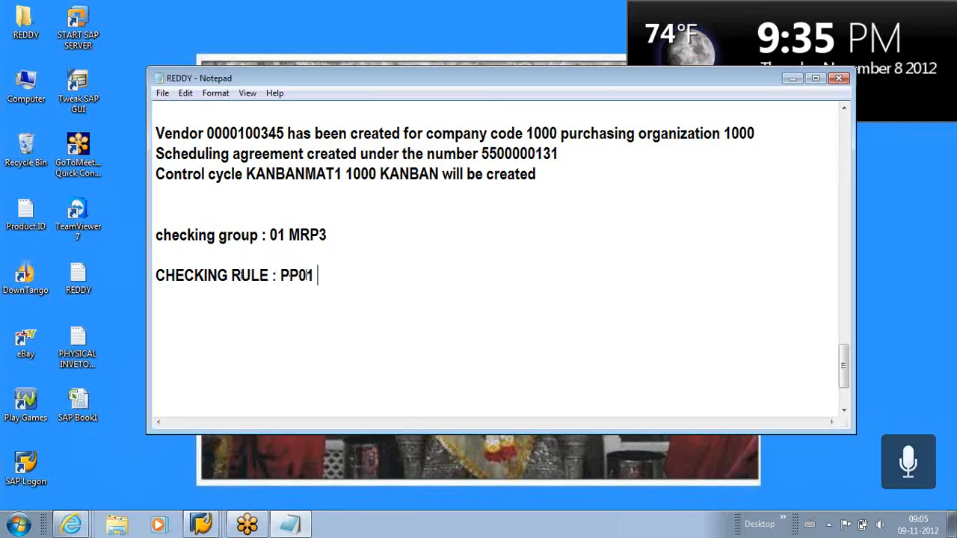
type(" : ")
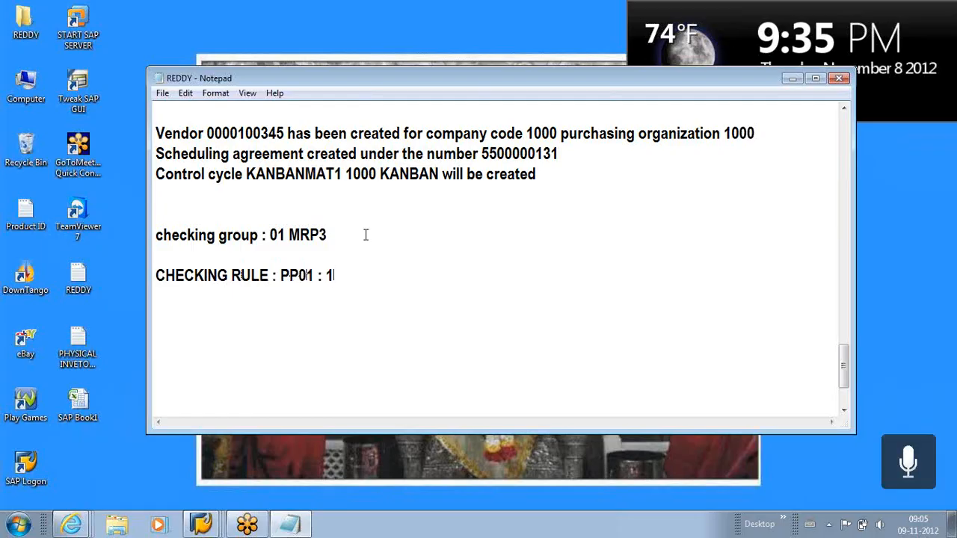
type("1 ORDER CR")
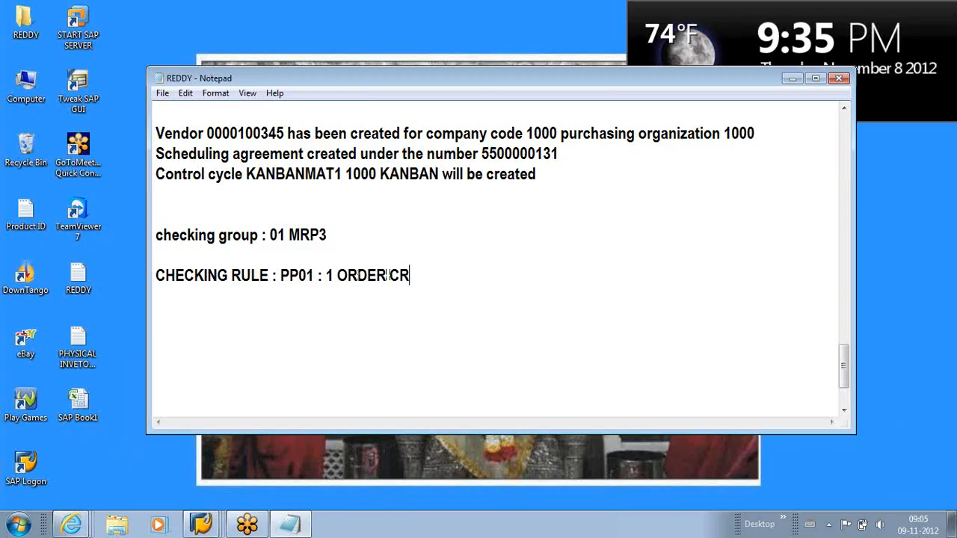
type("EATION")
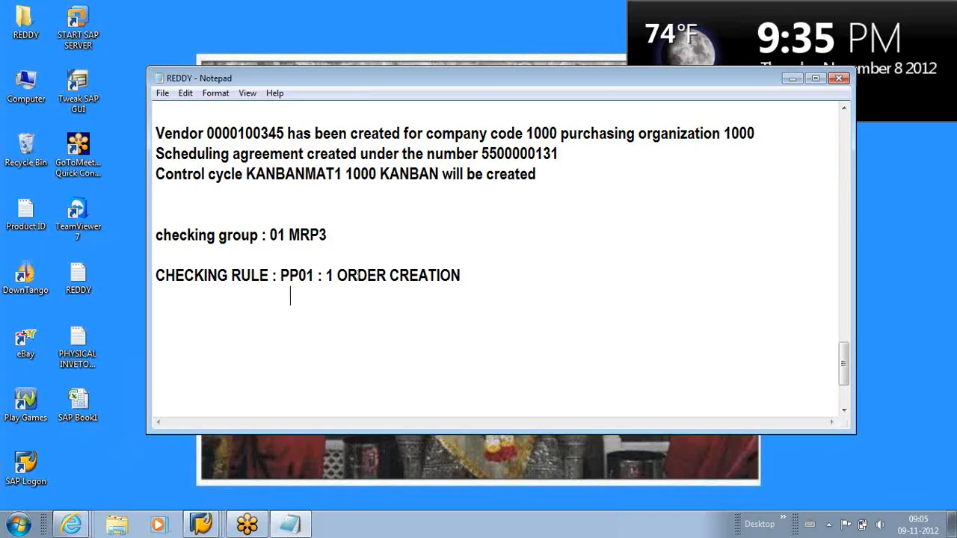
Add the line "2: ORDER RELEASE" below the PP01 order creation entry in the checking rule note
type("2")
left_click_drag(314, 275, 282, 275)
left_click(329, 275)
type("ORDER")
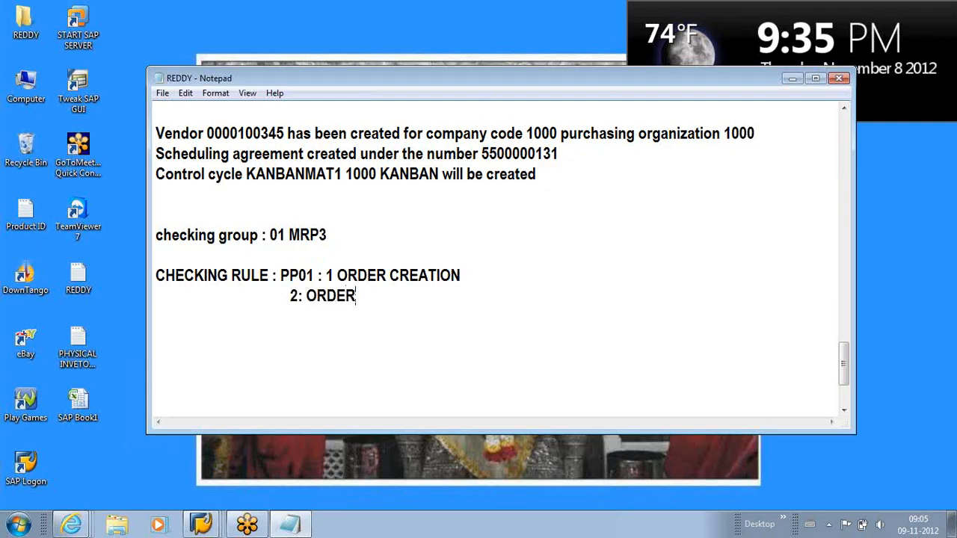
type(" RELEASE")
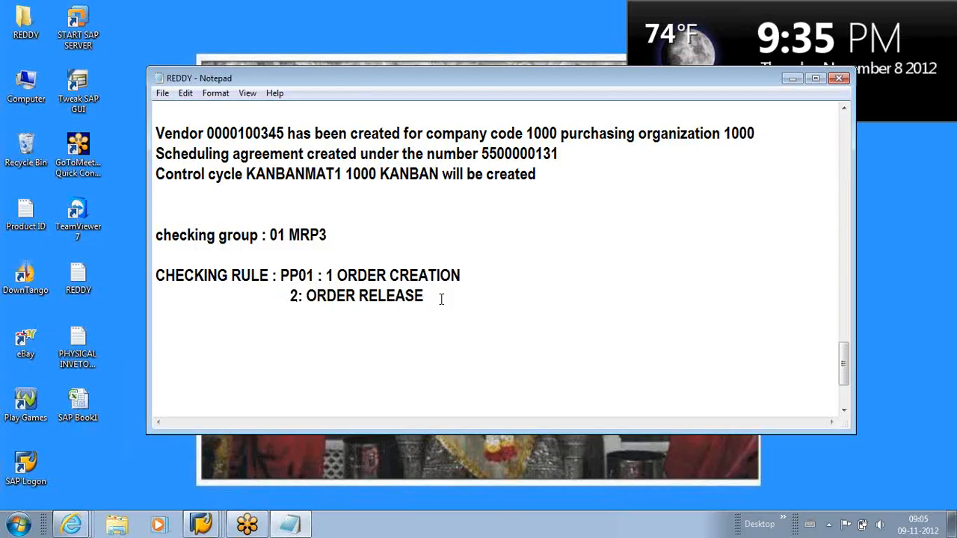
Start a new note line reading "SCOPE OF CHECK :" after a blank line below the checking rule entries
key("Return")
key("Return")
type("SCOPE OF CHECK")
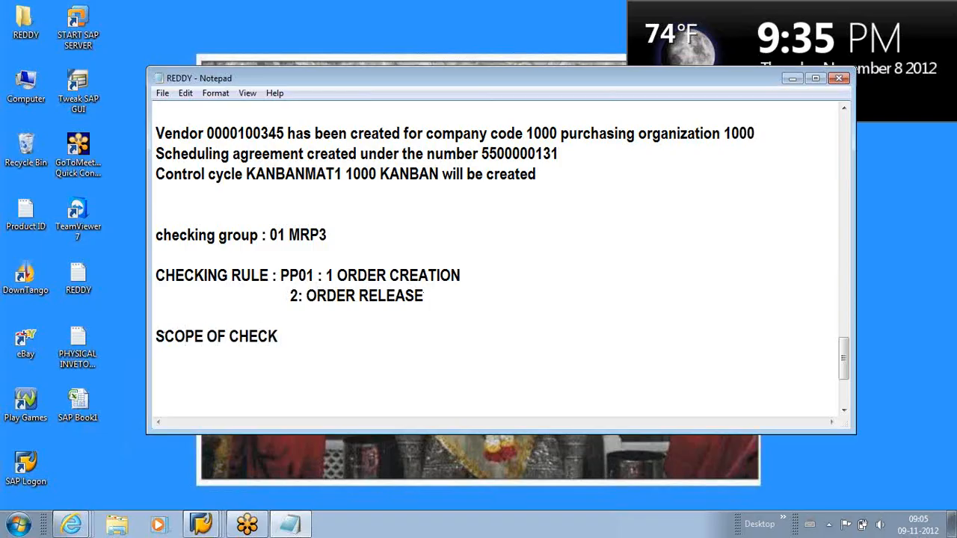
type(" :")
Switch to the SAP order control details, review the plant, order type and availability check fields, and save the PP01 order creation settings
left_click(792, 78)
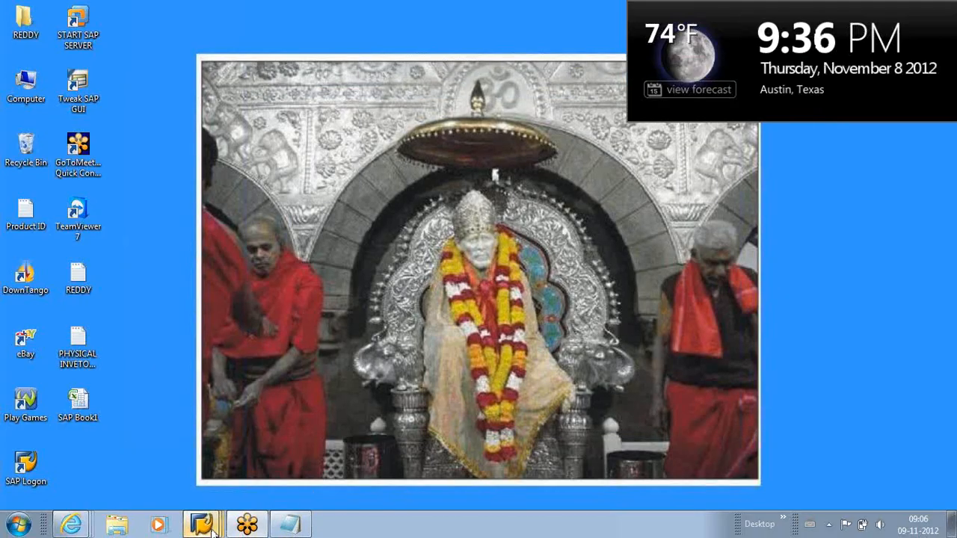
mouse_move(201, 524)
left_click(174, 492)
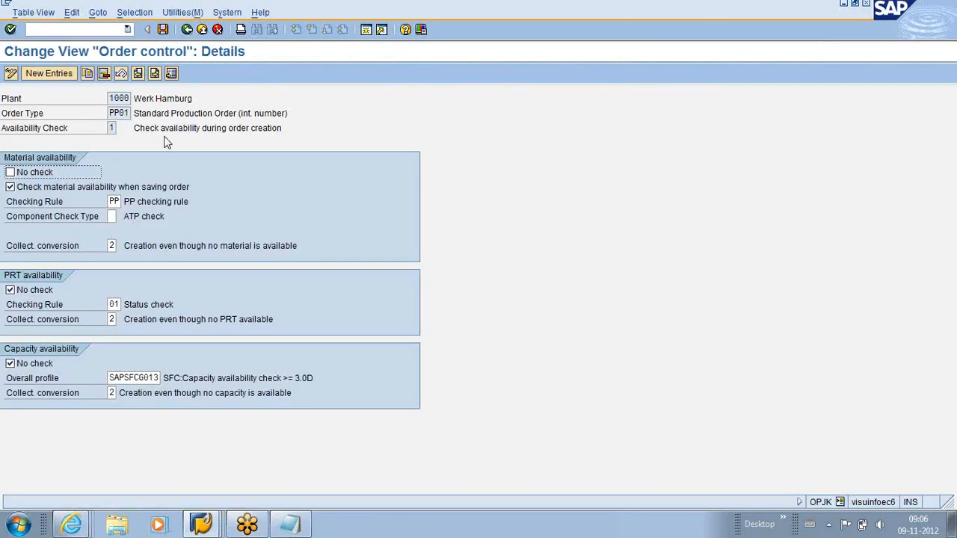
left_click(112, 99)
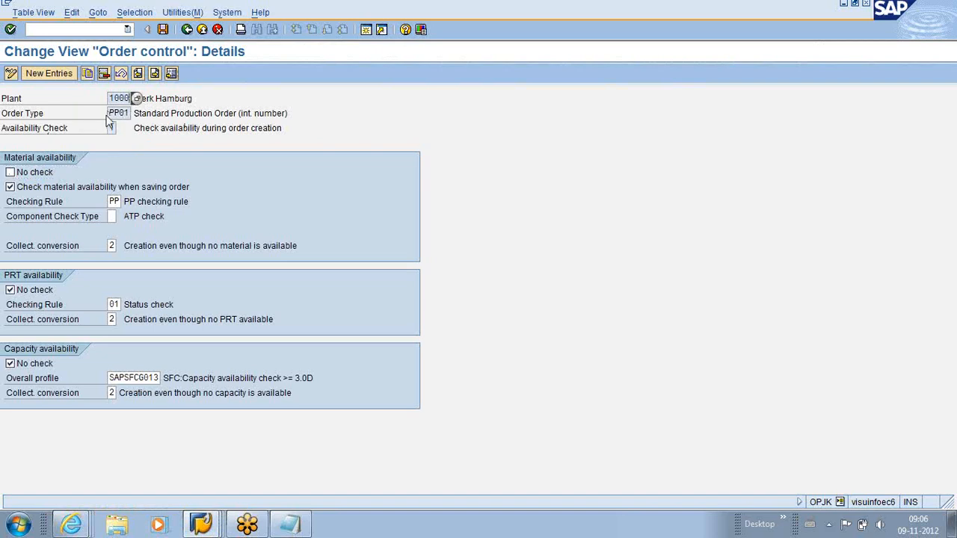
left_click(116, 113)
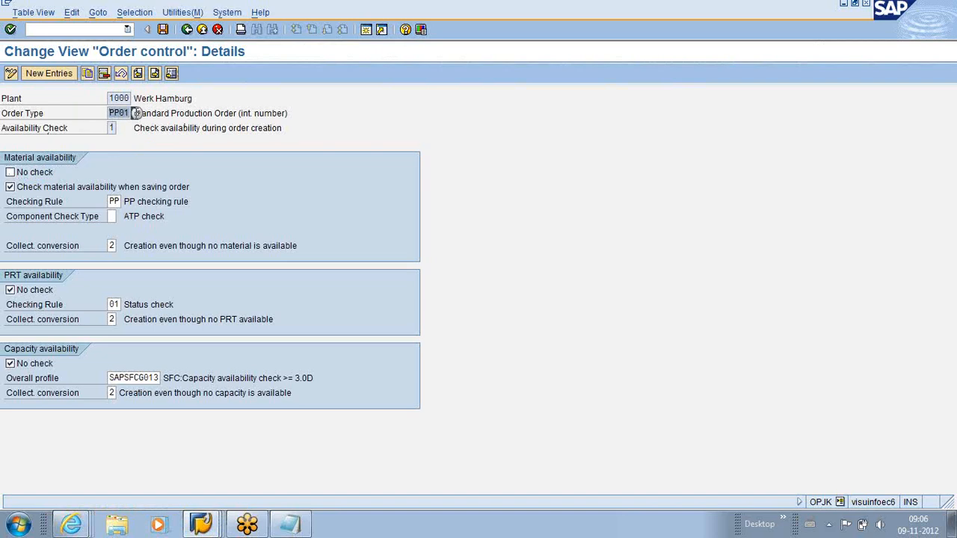
left_click(113, 129)
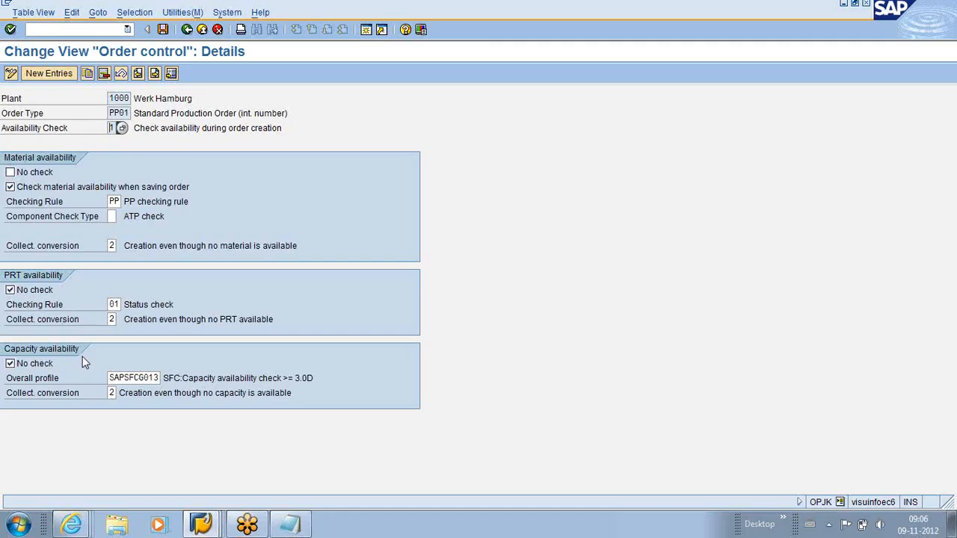
left_click(159, 33)
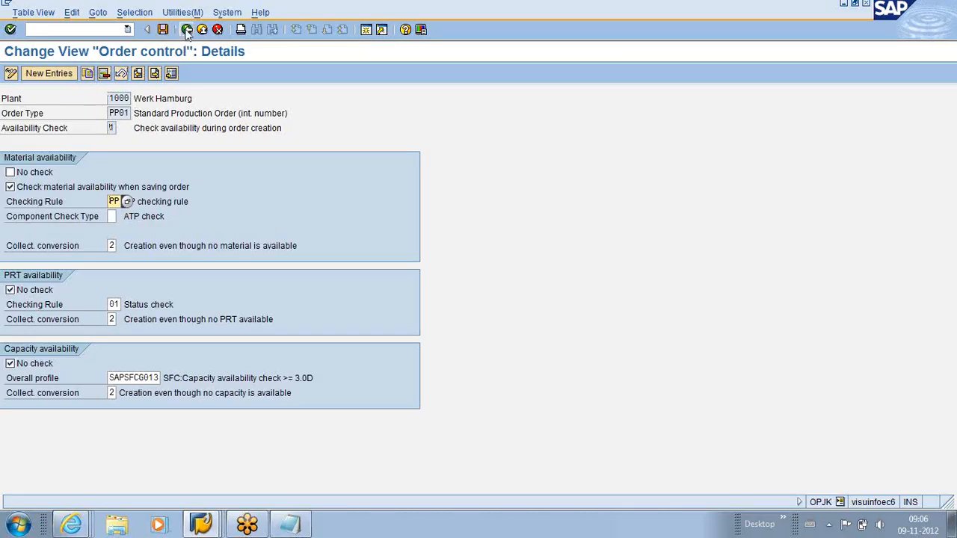
left_click(187, 30)
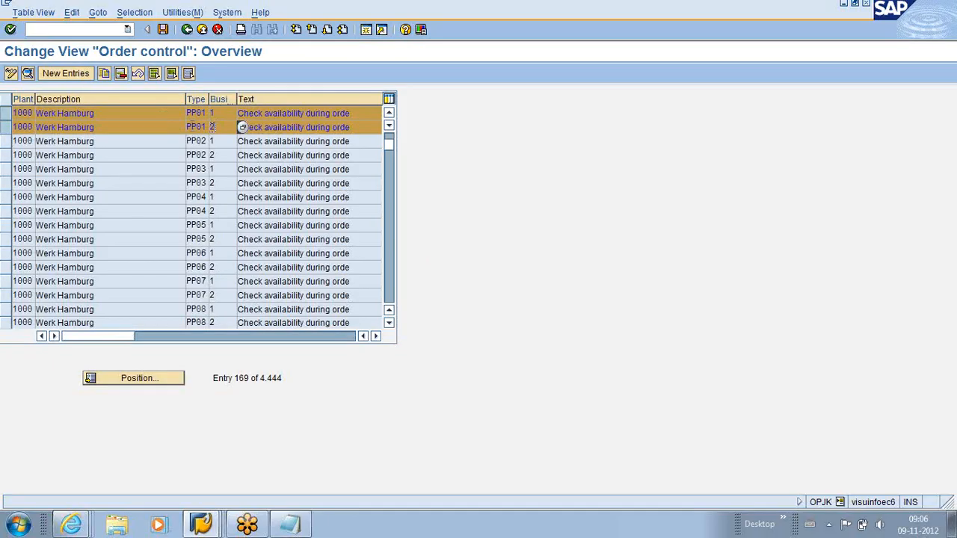
Open the plant 1000 PP01 entry for availability check 2, turn off No check under Material availability, and save it
key("Up")
left_click(219, 129)
left_click(7, 114)
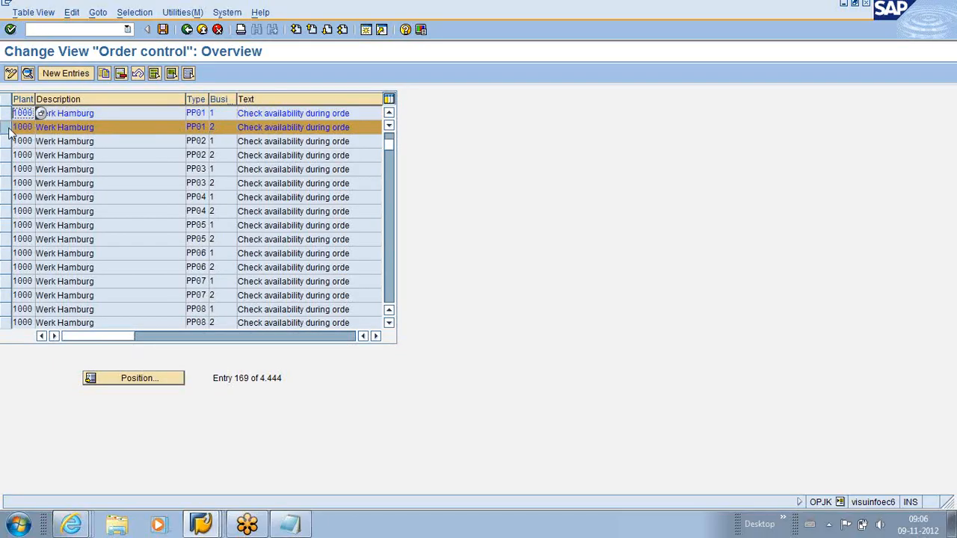
left_click(27, 73)
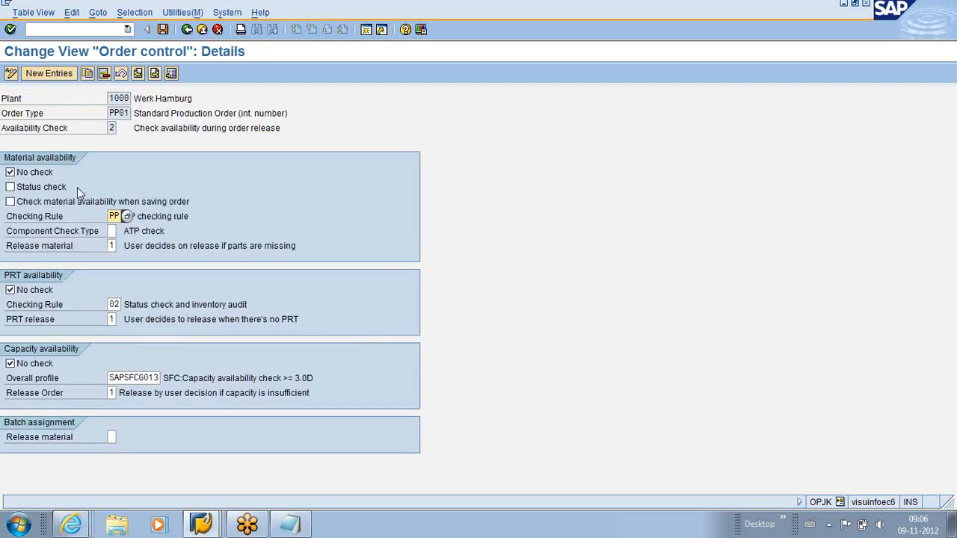
left_click(10, 172)
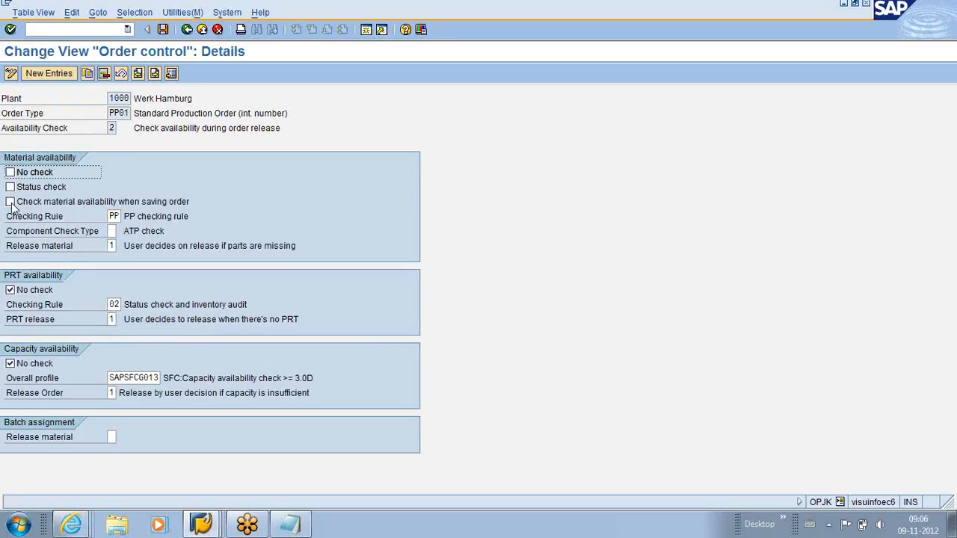
left_click(11, 202)
left_click(20, 204)
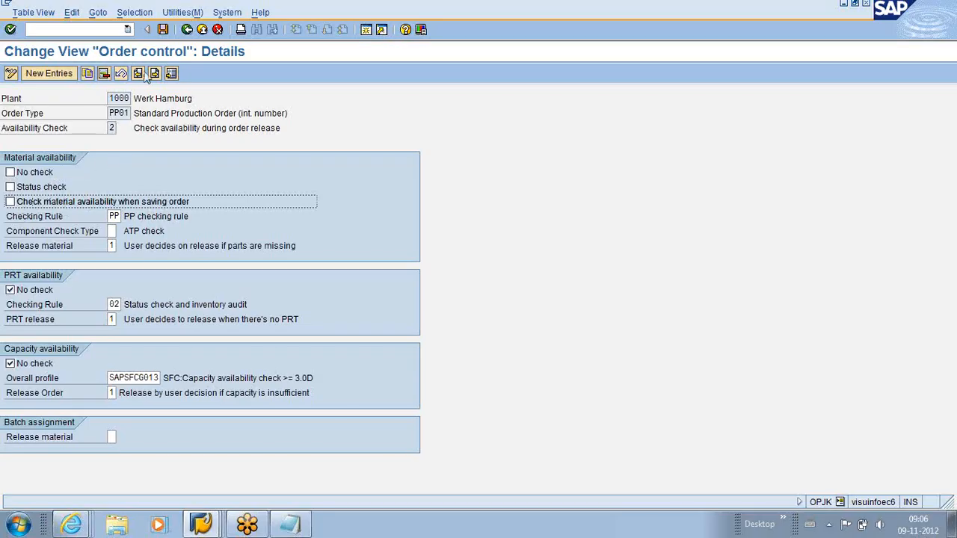
left_click(162, 29)
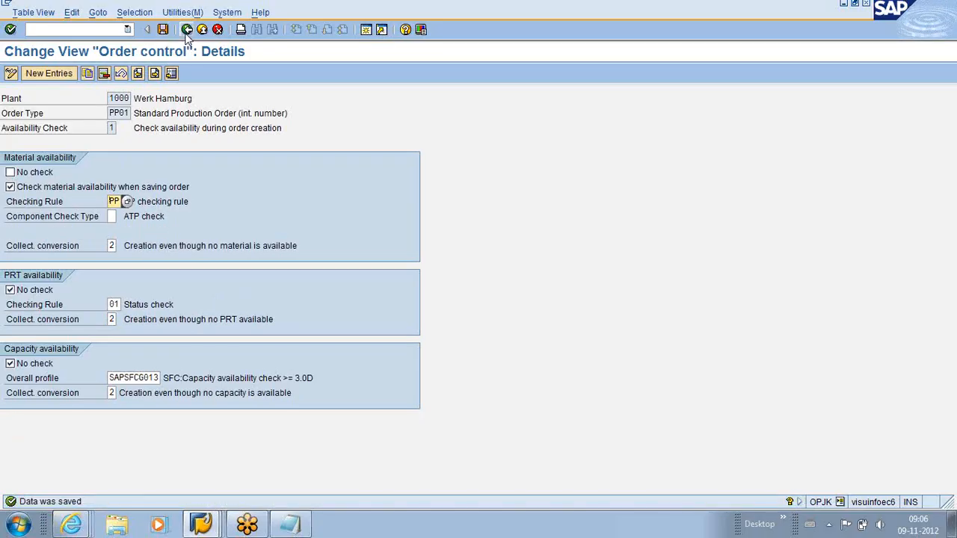
left_click(187, 30)
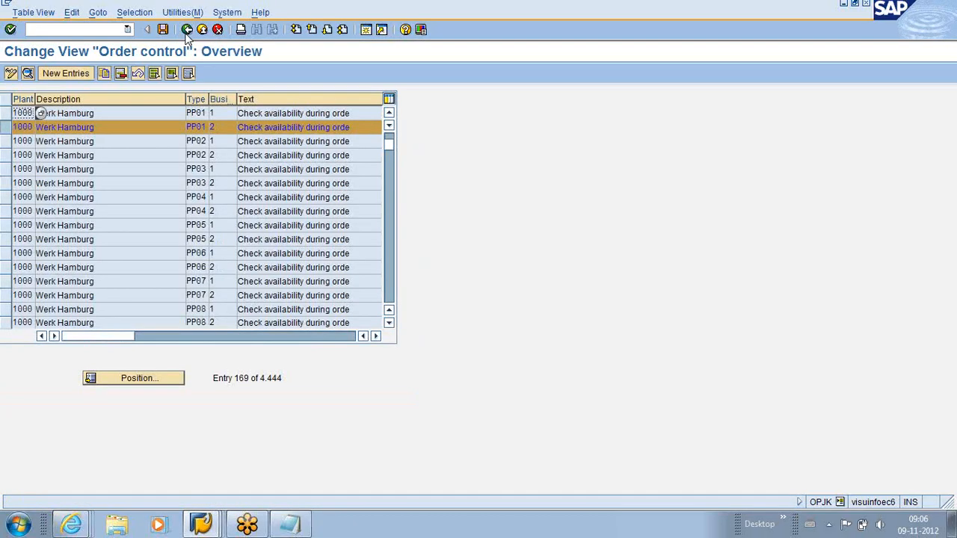
left_click(187, 29)
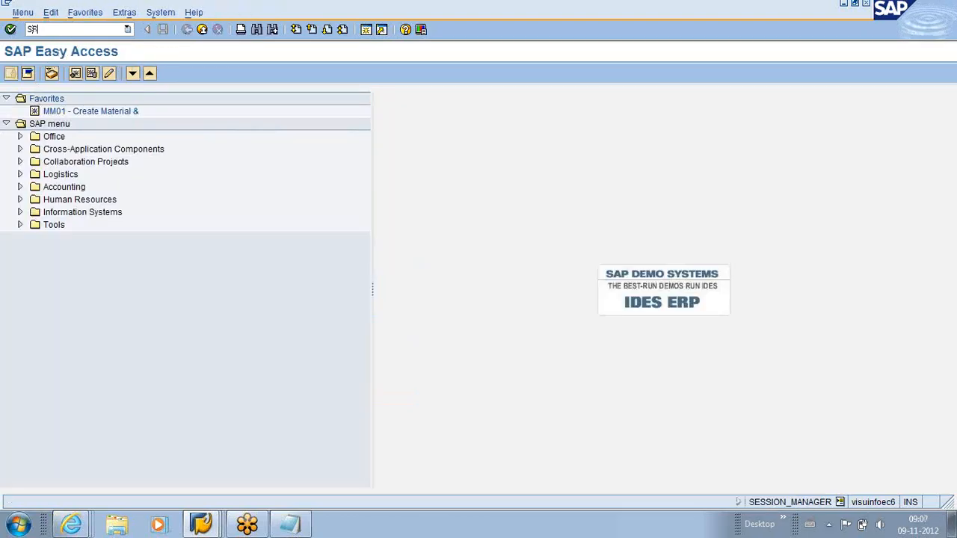
Through the SPRO reference IMG, open Define Checking Group under Production, Shop Floor Control, Operations, Availability Check, and select group 01 Daily requirements
key("Return")
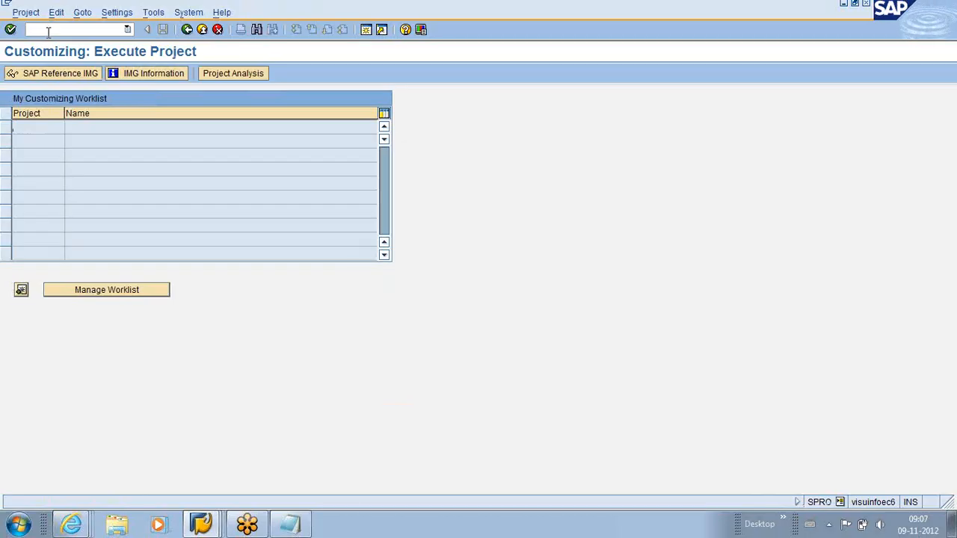
left_click(35, 77)
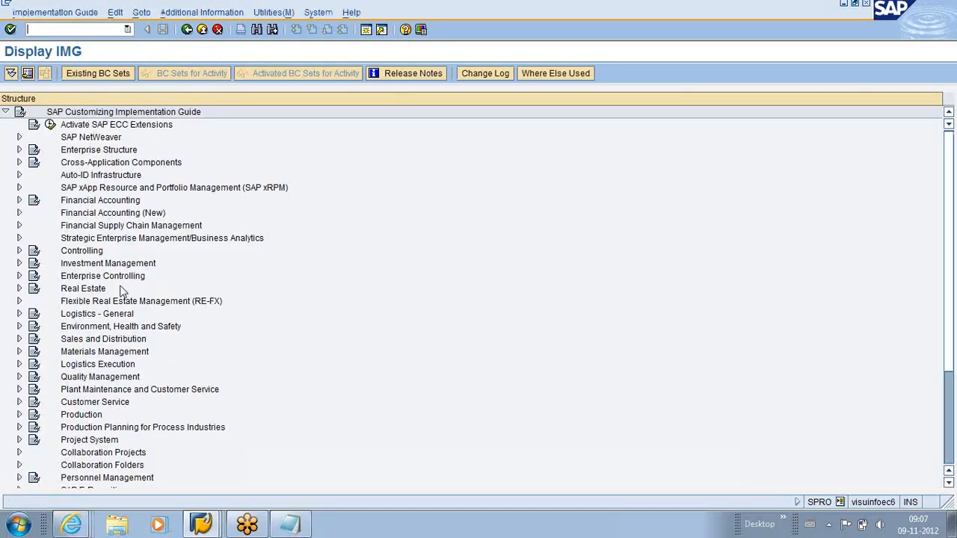
left_click(19, 415)
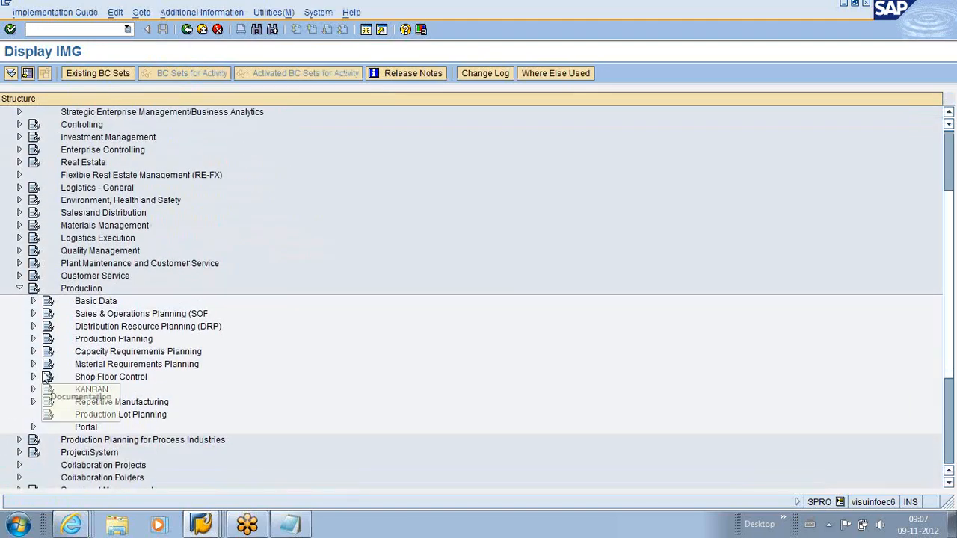
left_click(32, 377)
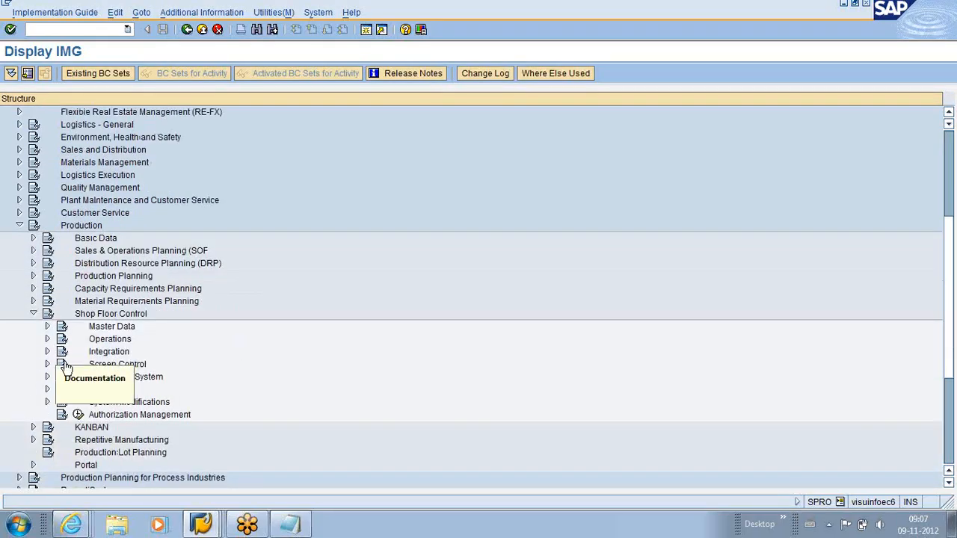
scroll(231, 303, "down", 3)
left_click(47, 289)
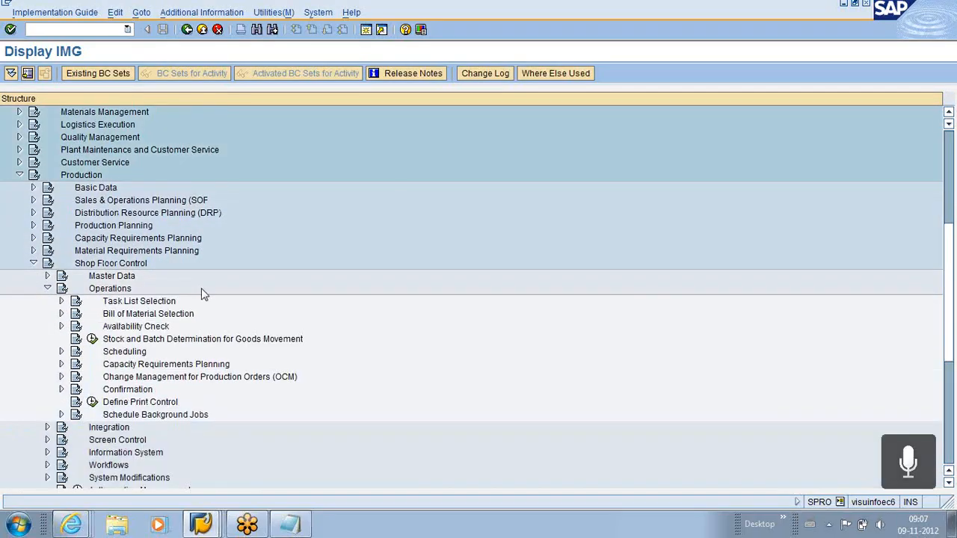
scroll(203, 292, "down", 4)
left_click(62, 263)
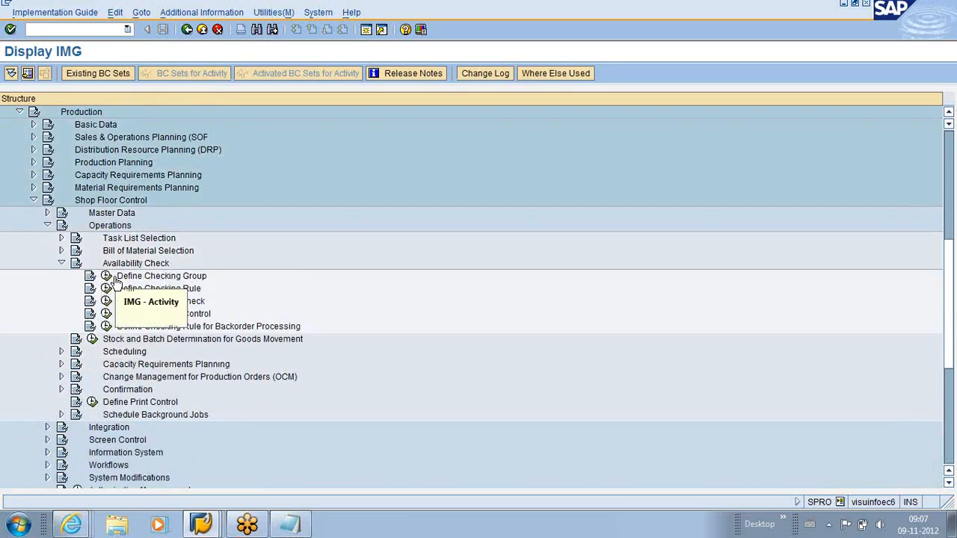
left_click(107, 276)
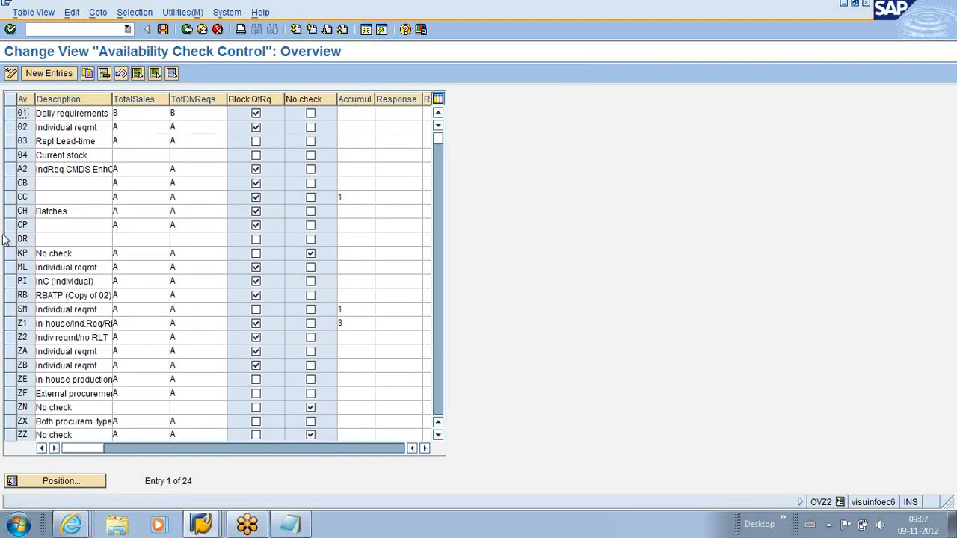
left_click(13, 115)
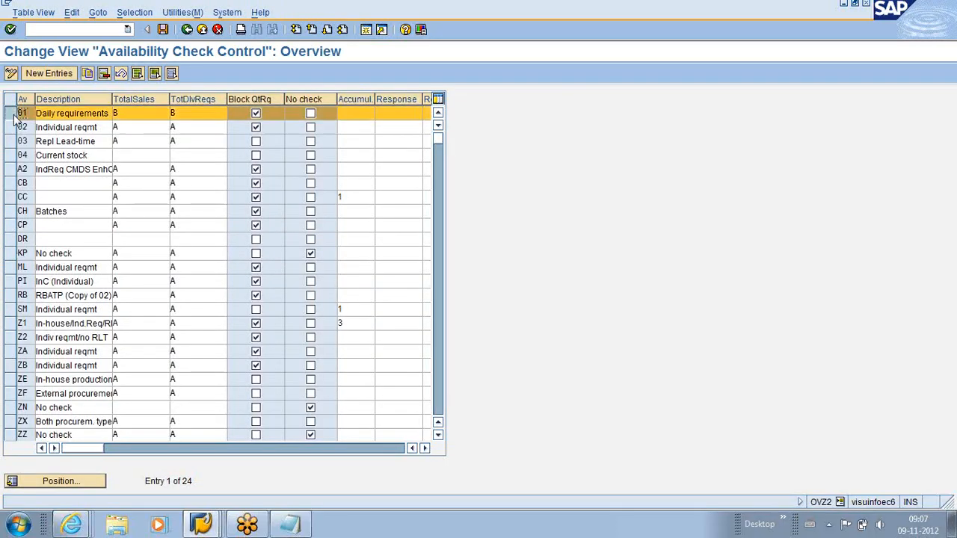
From the production order session, open material DESFIN1 and examine its MRP 3 availability check field for plant 1000, storage location 0005
left_click(220, 526)
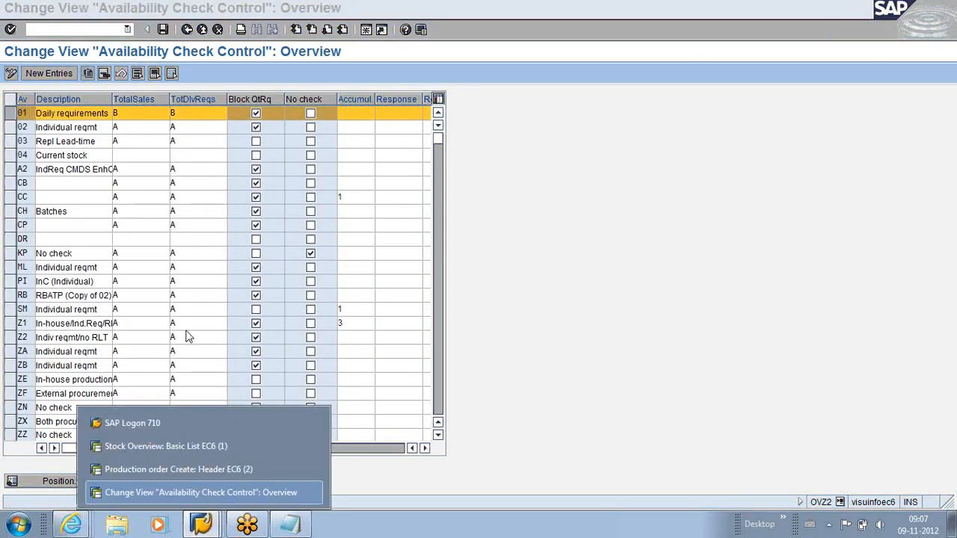
left_click(144, 447)
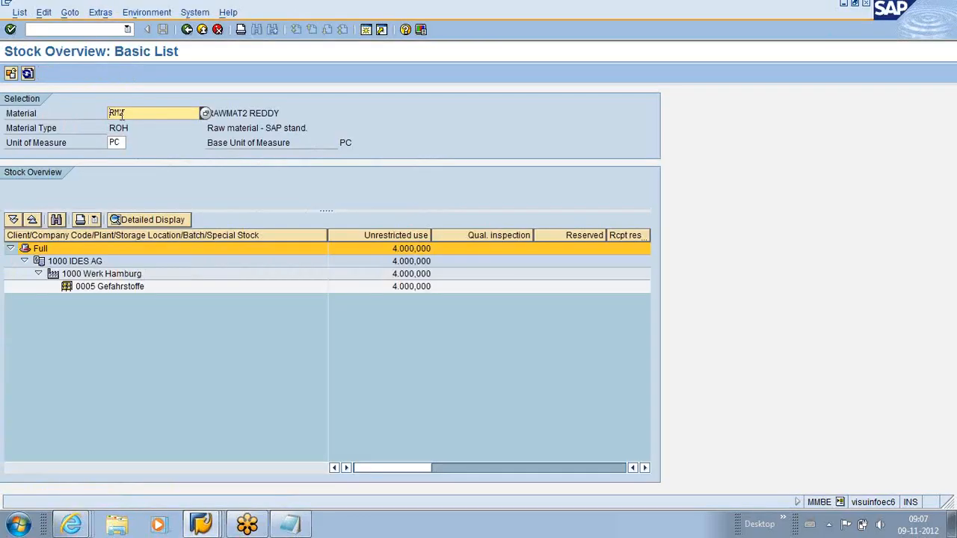
left_click(201, 526)
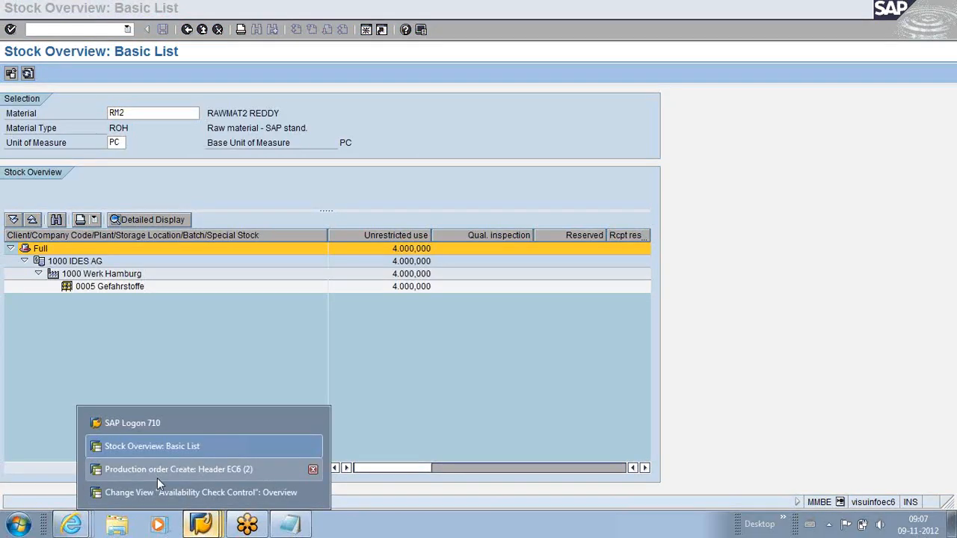
left_click(157, 477)
double_click(99, 114)
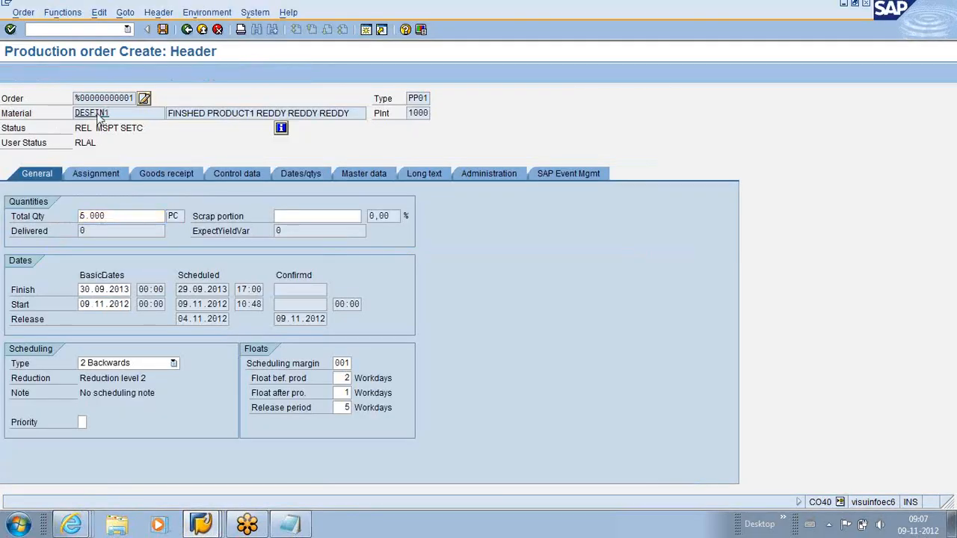
left_click(428, 100)
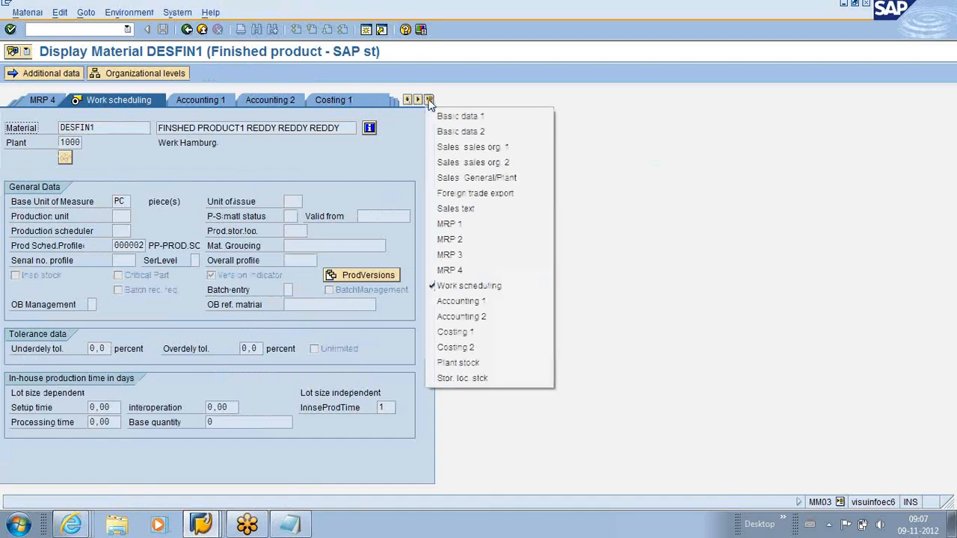
left_click(487, 268)
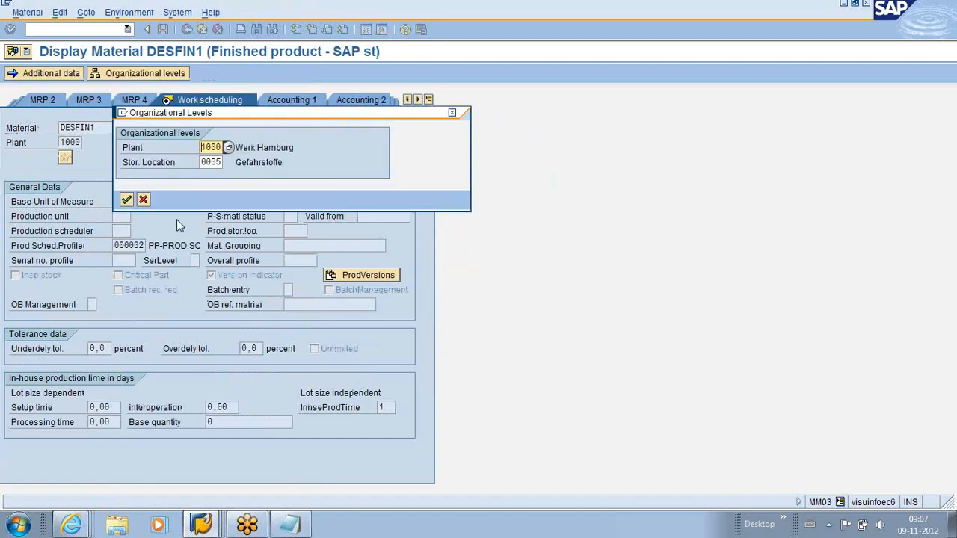
left_click(126, 201)
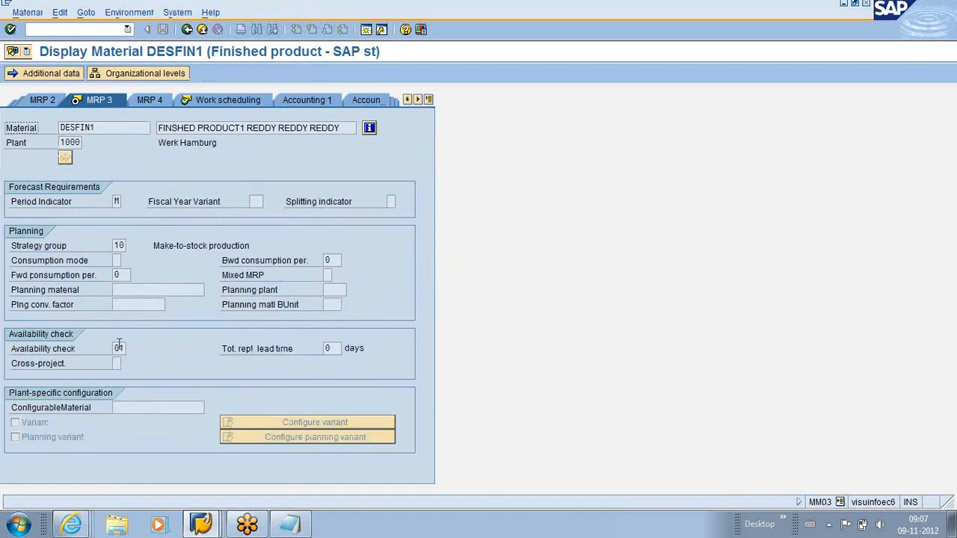
left_click(131, 349)
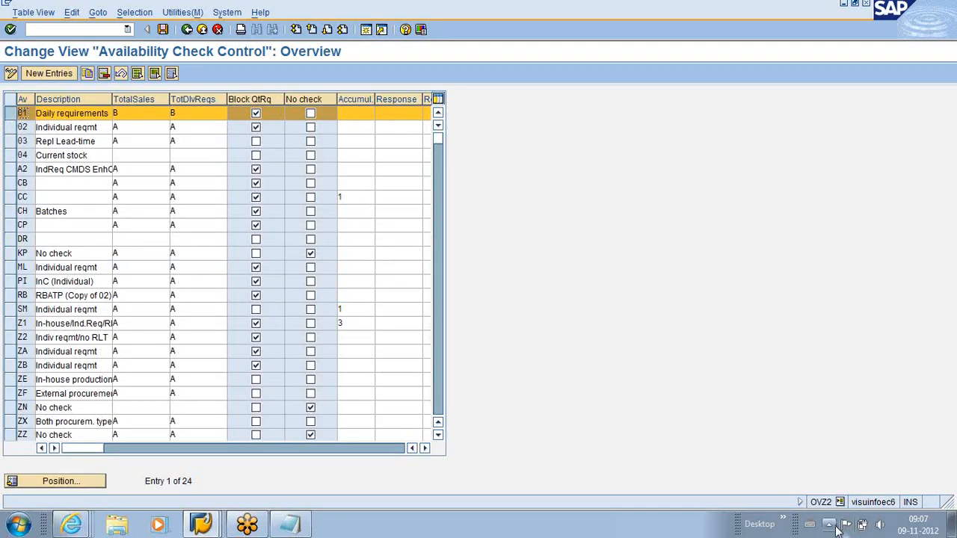
left_click(880, 525)
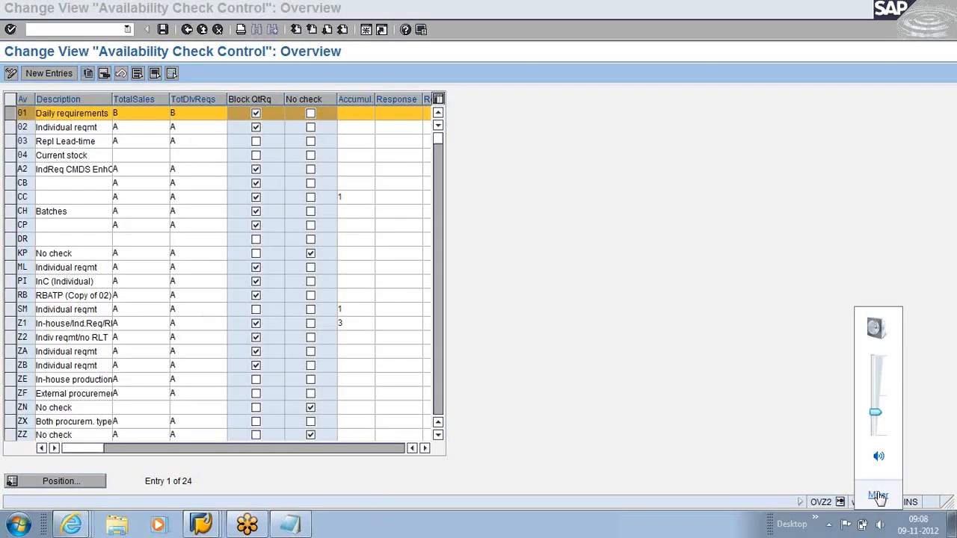
left_click(768, 401)
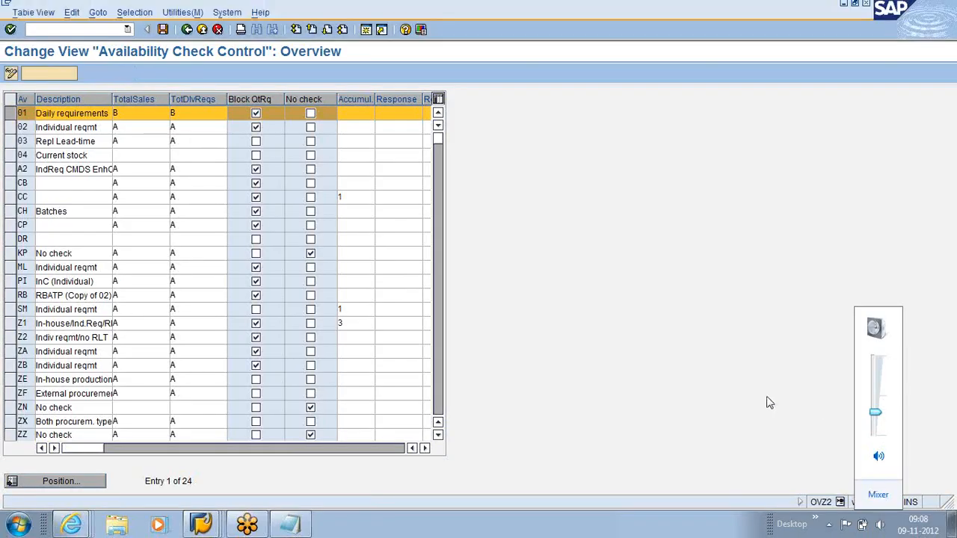
left_click(248, 525)
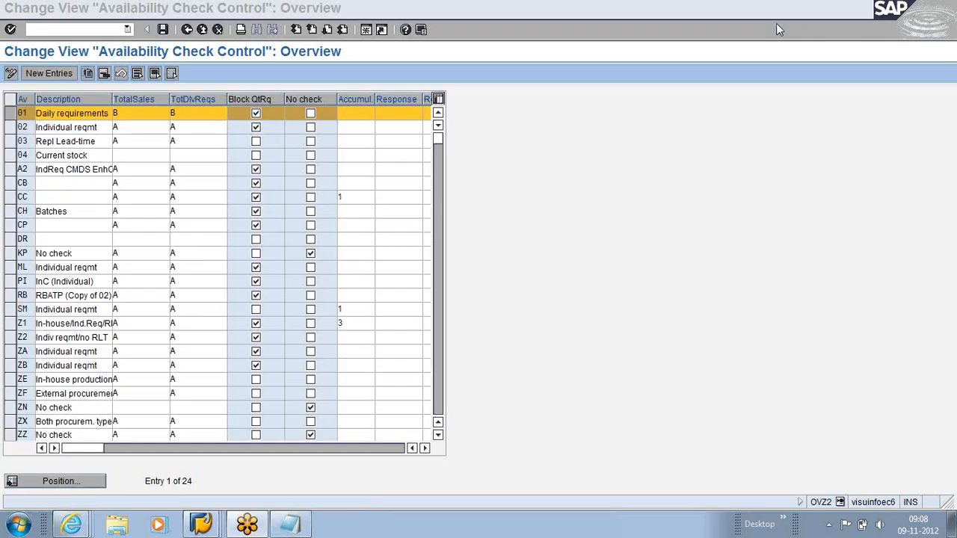
left_click(662, 86)
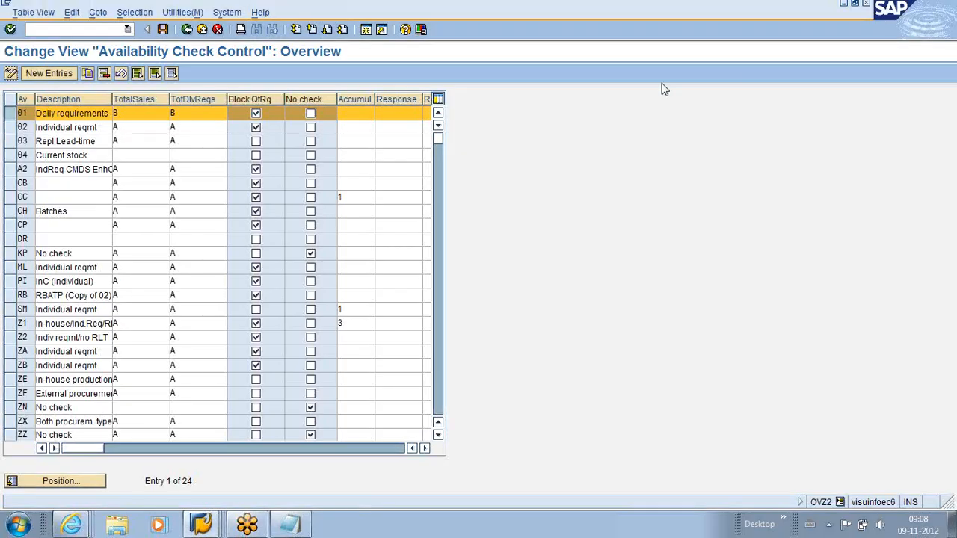
left_click(761, 32)
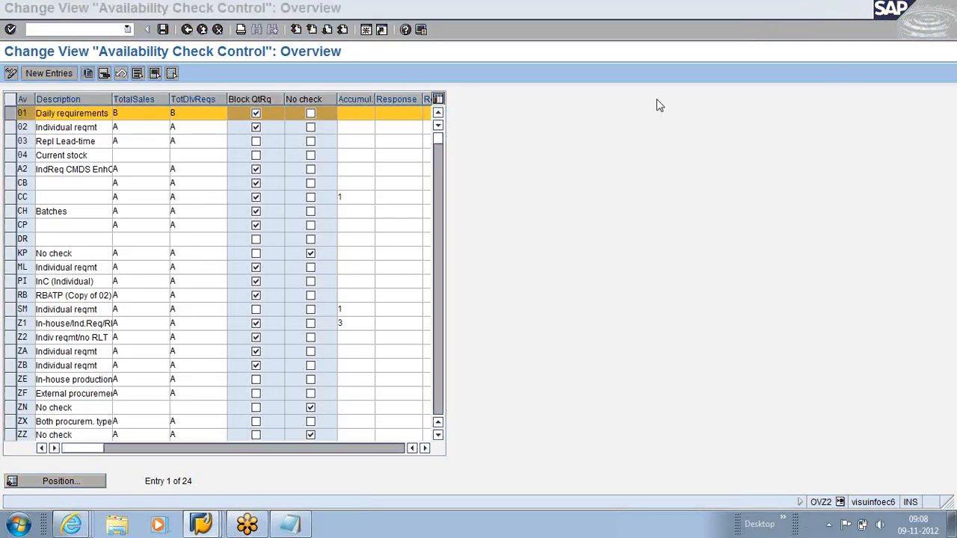
Leave the checking group overview, open Define Checking Rule in the IMG, select checking rule 01, and return to the IMG
left_click(187, 30)
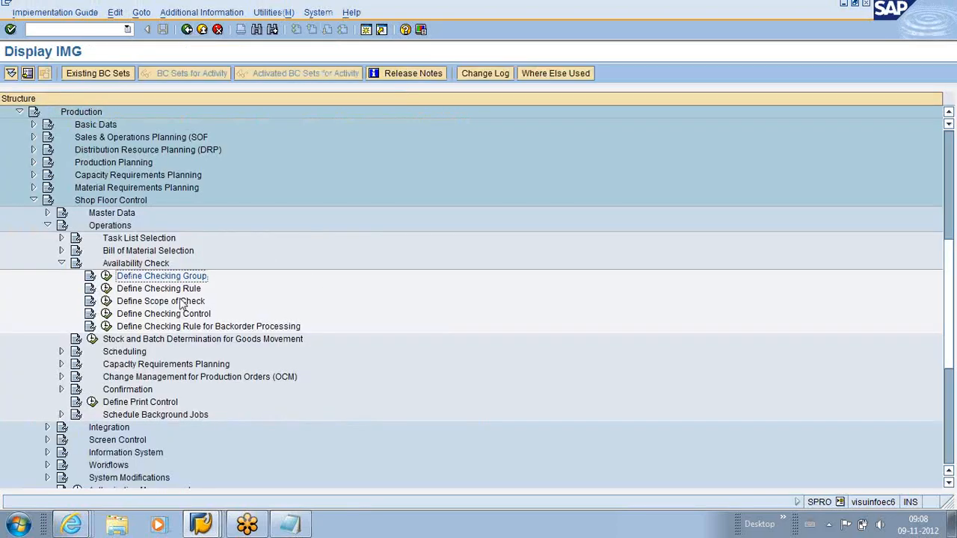
left_click(106, 288)
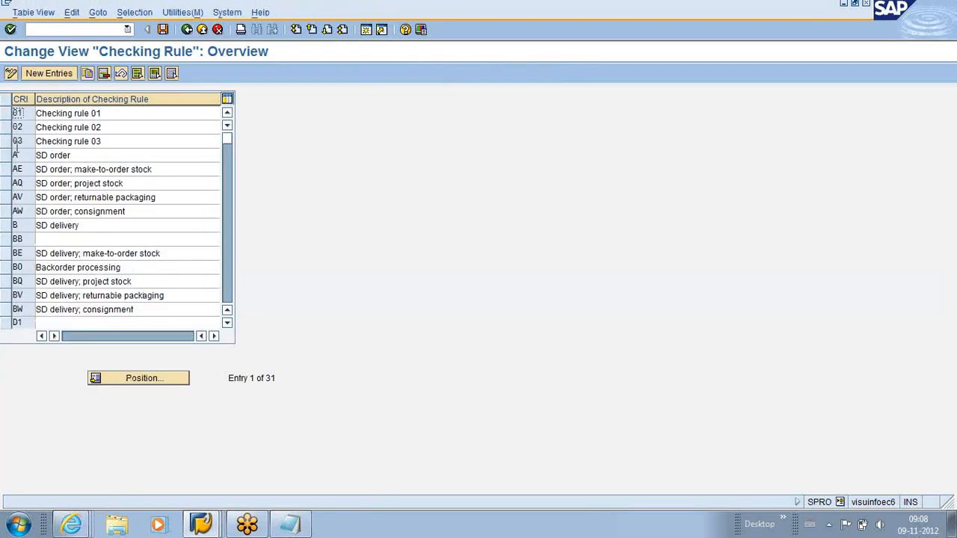
left_click(6, 115)
left_click(187, 29)
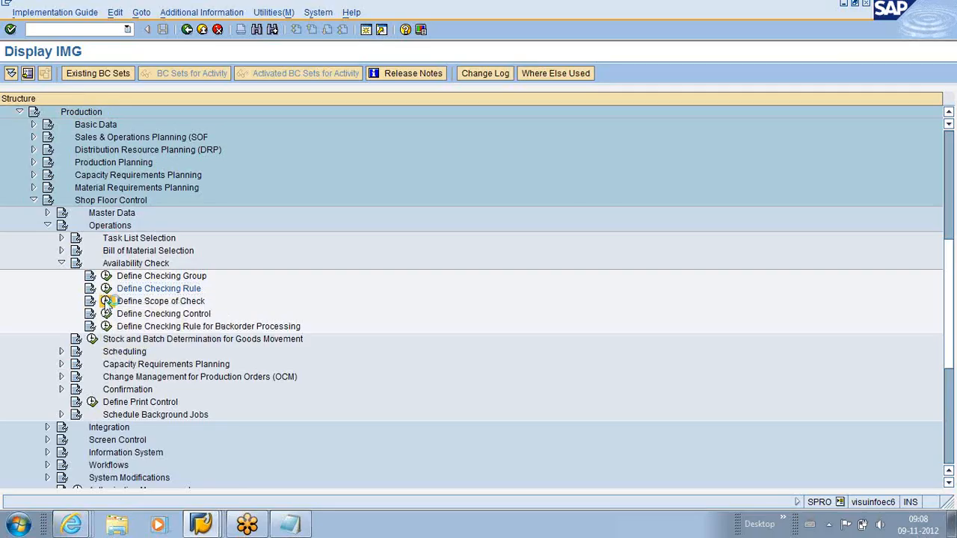
Open Define Scope of Check, view the details for checking group 01 with checking rule 01, and return to the IMG
left_click(107, 300)
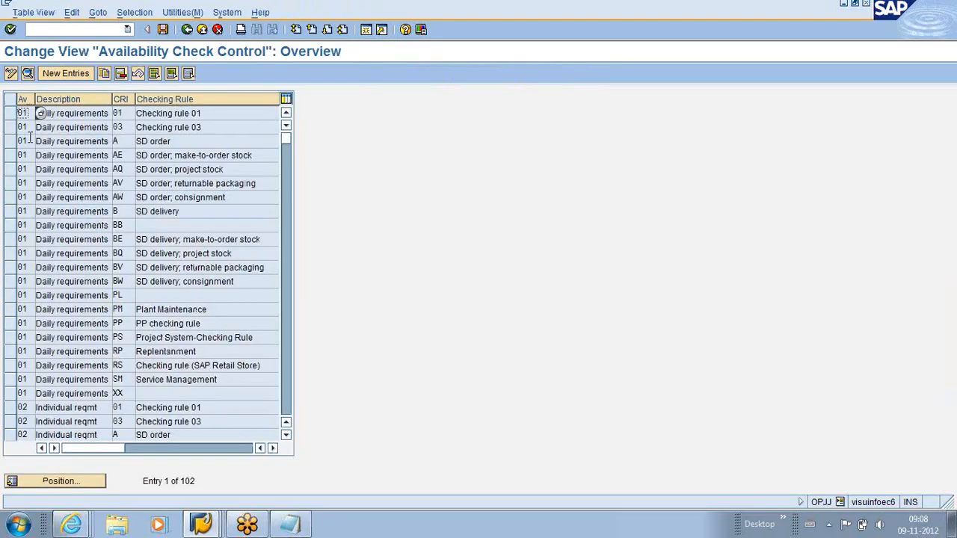
left_click(10, 113)
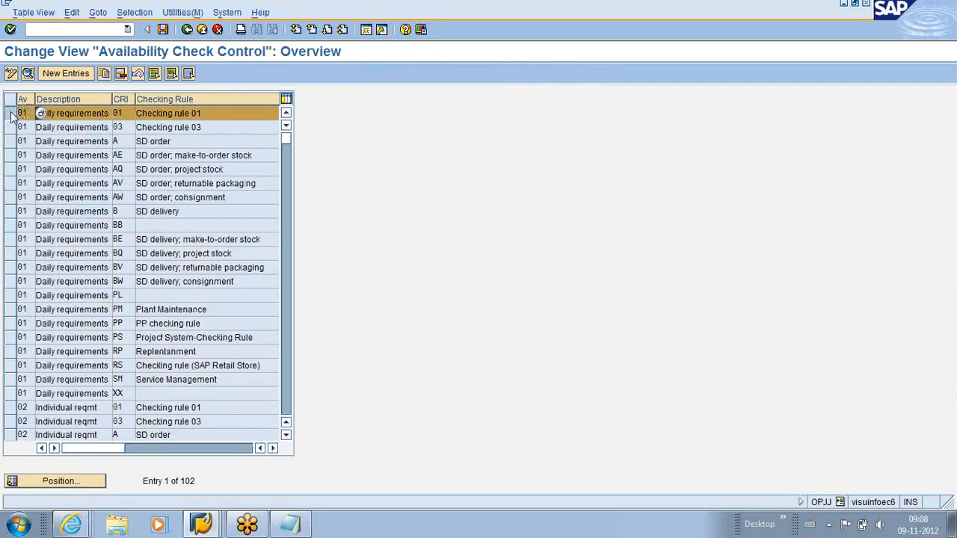
left_click(27, 74)
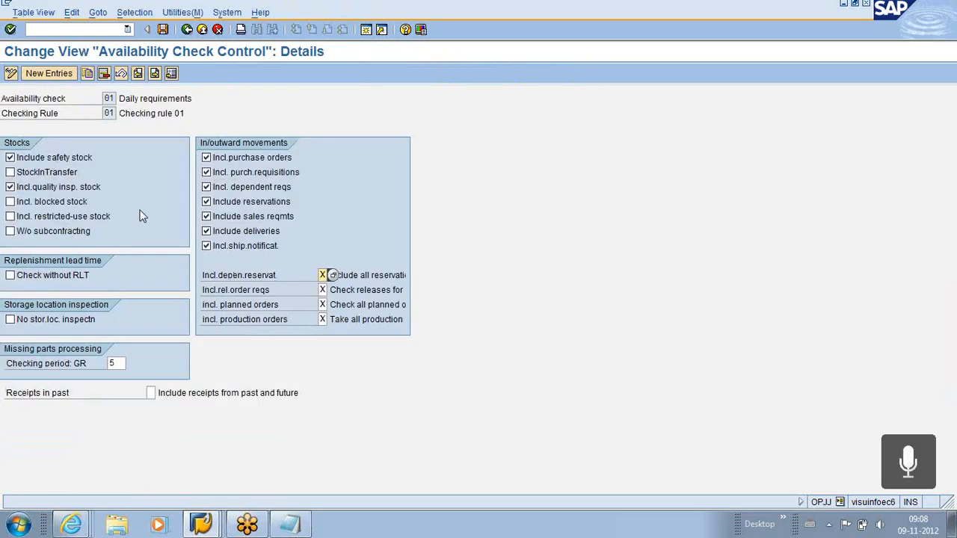
left_click(187, 29)
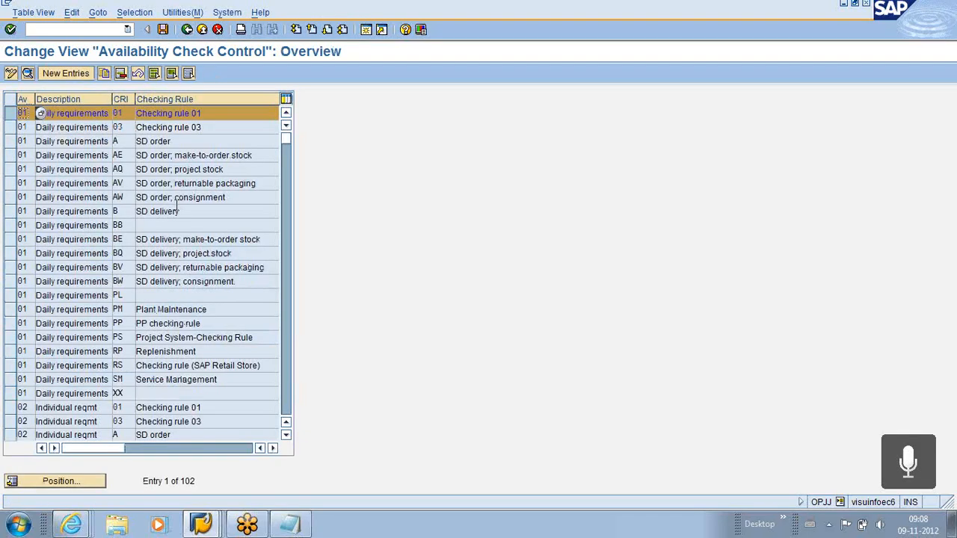
left_click(187, 29)
In Define Checking Control, find plant 1000 with order type PP01, examine the checking rule for availability check 1, and return to the IMG
left_click(107, 314)
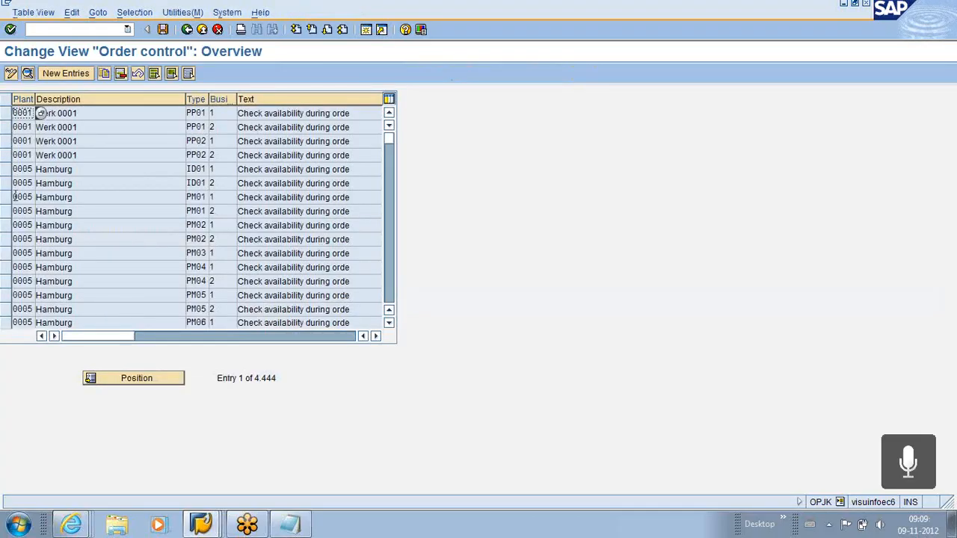
left_click(140, 378)
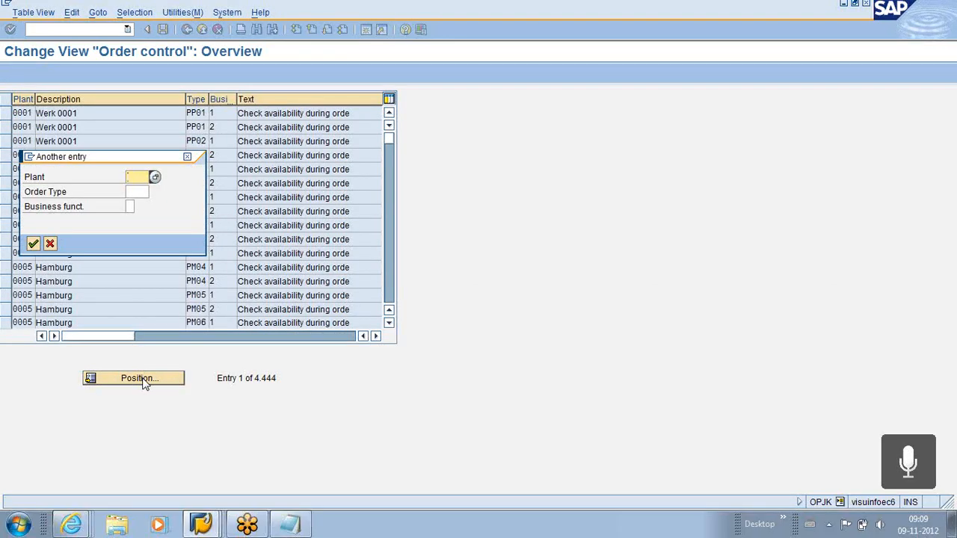
type("1000")
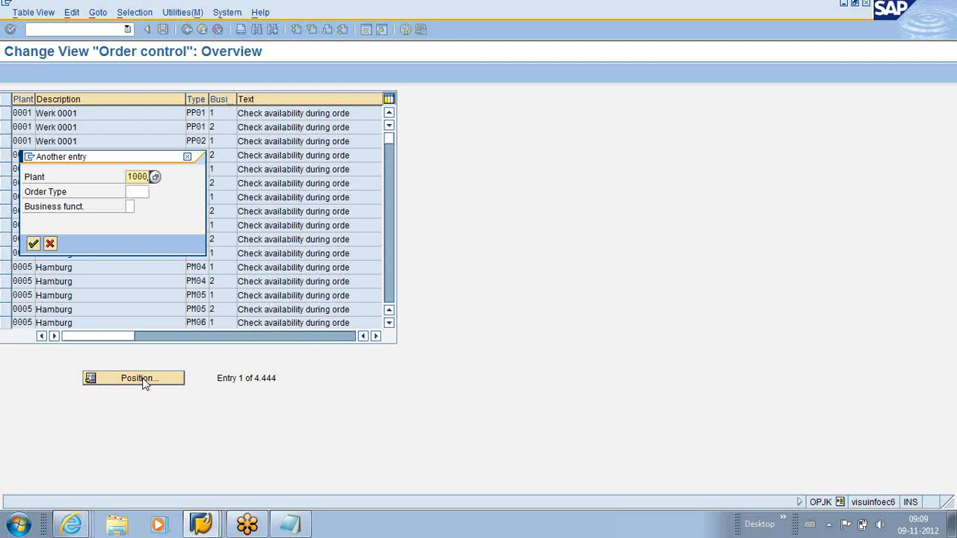
key("Tab")
type("PP01")
key("Return")
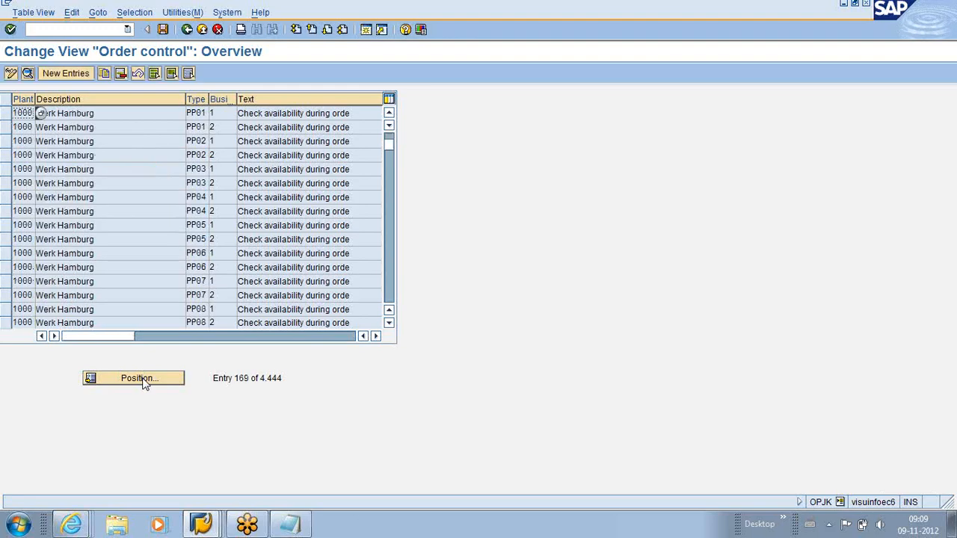
left_click(8, 113)
left_click(27, 72)
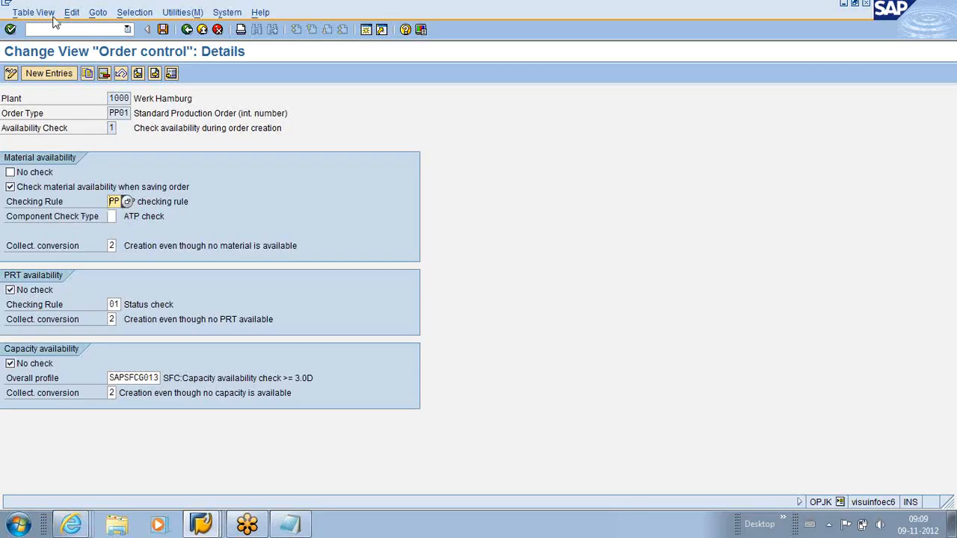
left_click(187, 29)
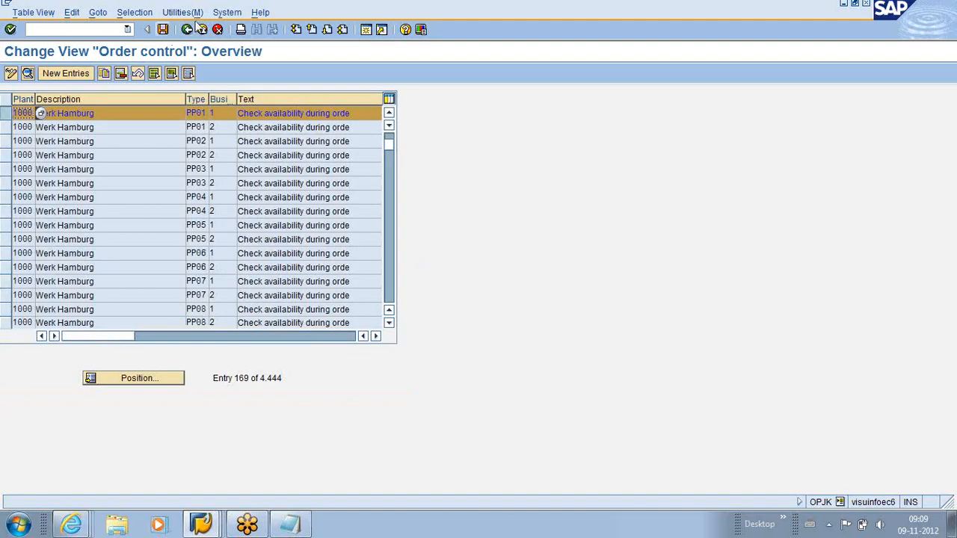
left_click(193, 28)
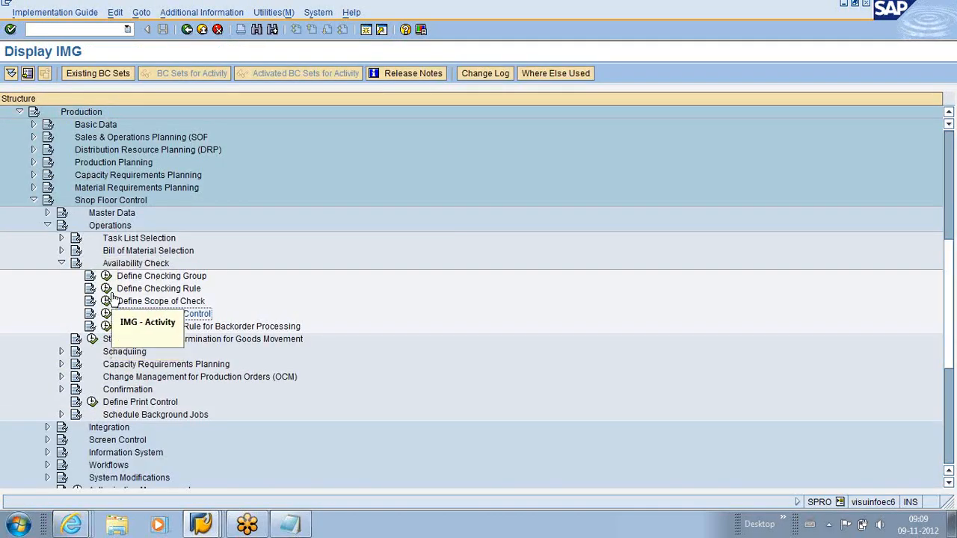
Reopen Define Checking Rule, locate and select the PP checking rule, and return to the IMG
left_click(106, 289)
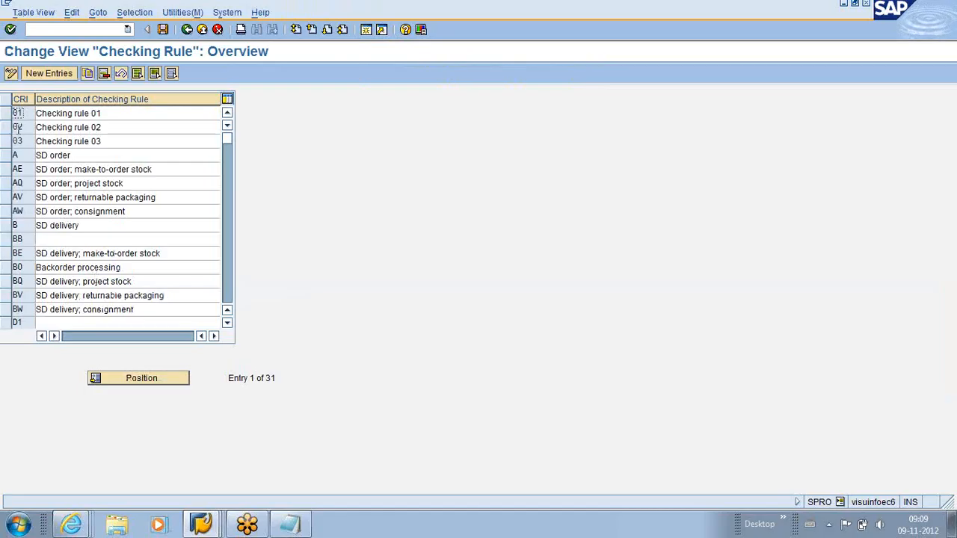
scroll(28, 284, "down", 4)
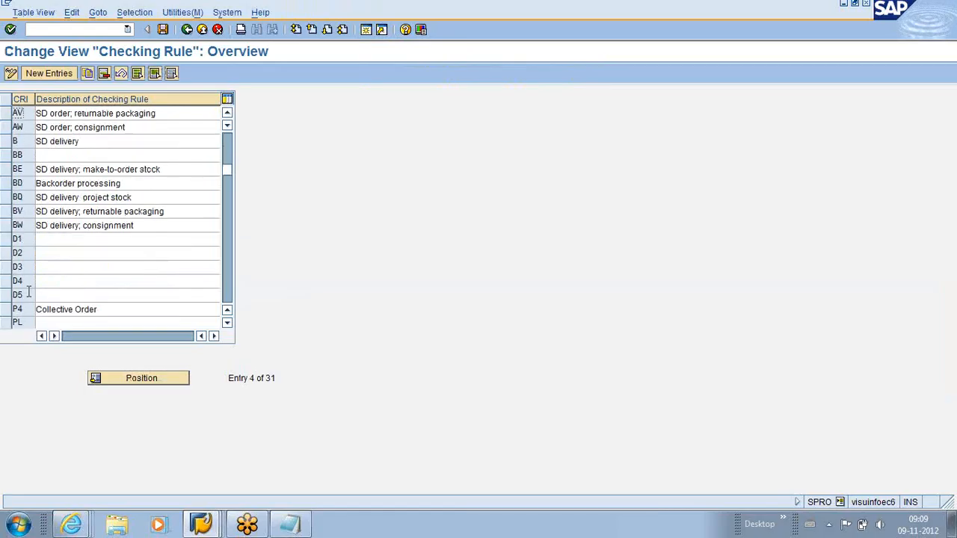
left_click(11, 282)
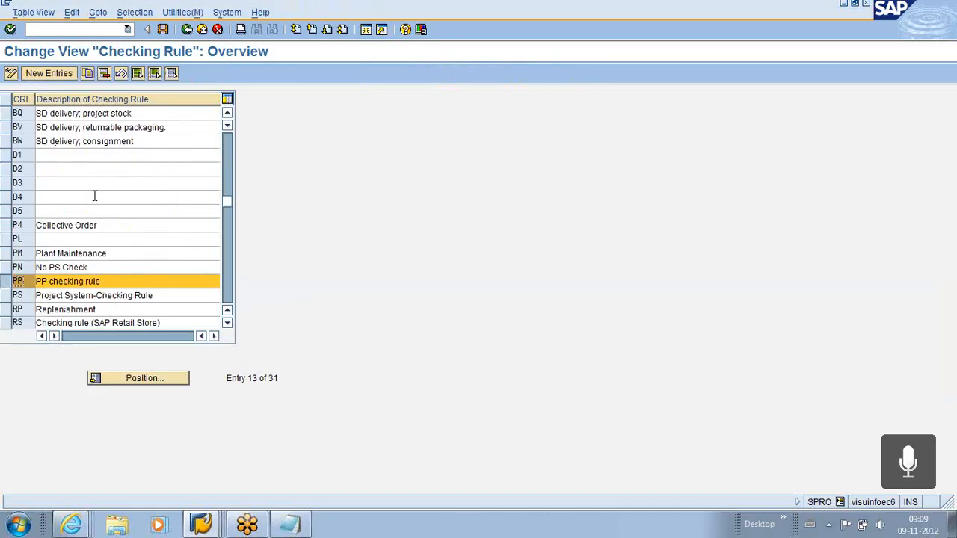
scroll(94, 196, "down", 1)
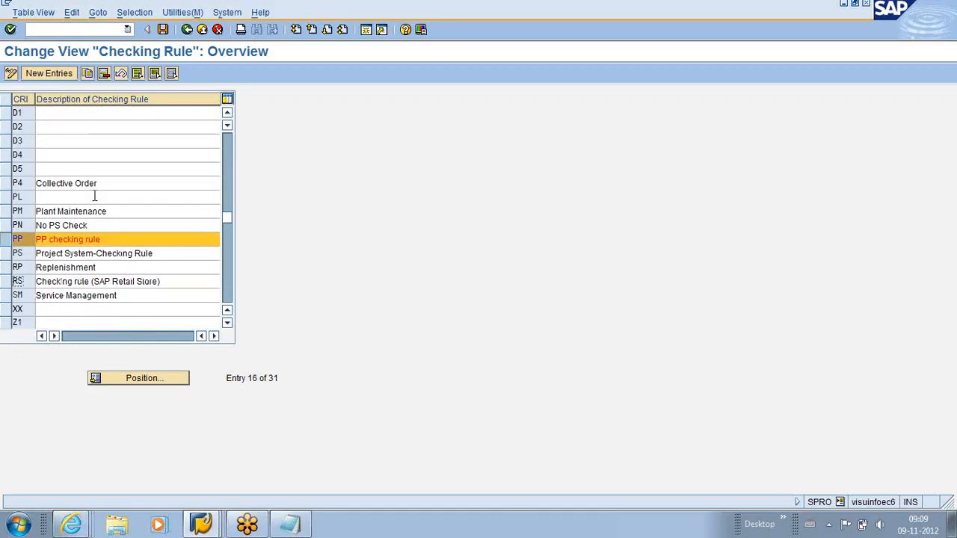
left_click(187, 30)
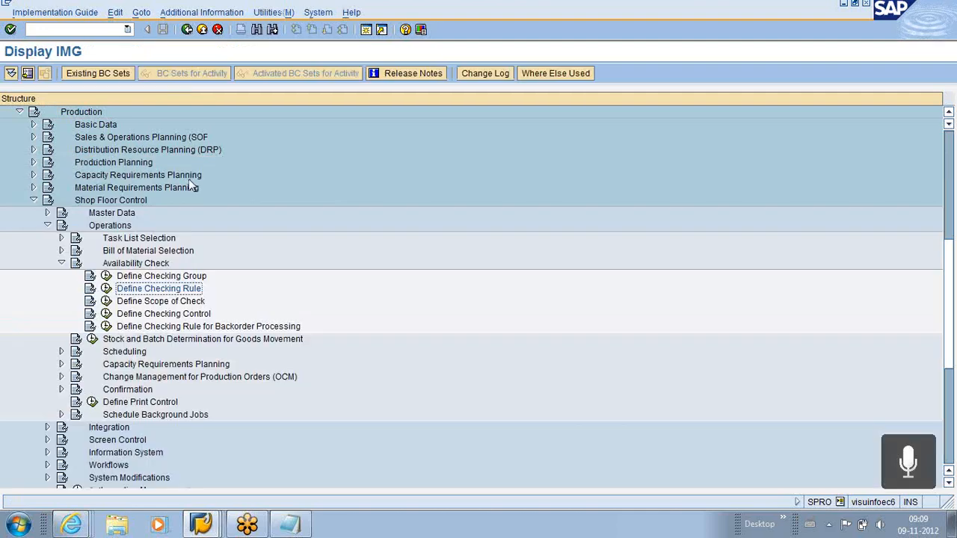
In Define Scope of Check, examine the details for group 01 Daily requirements with checking rule PP, and return to the IMG
left_click(106, 313)
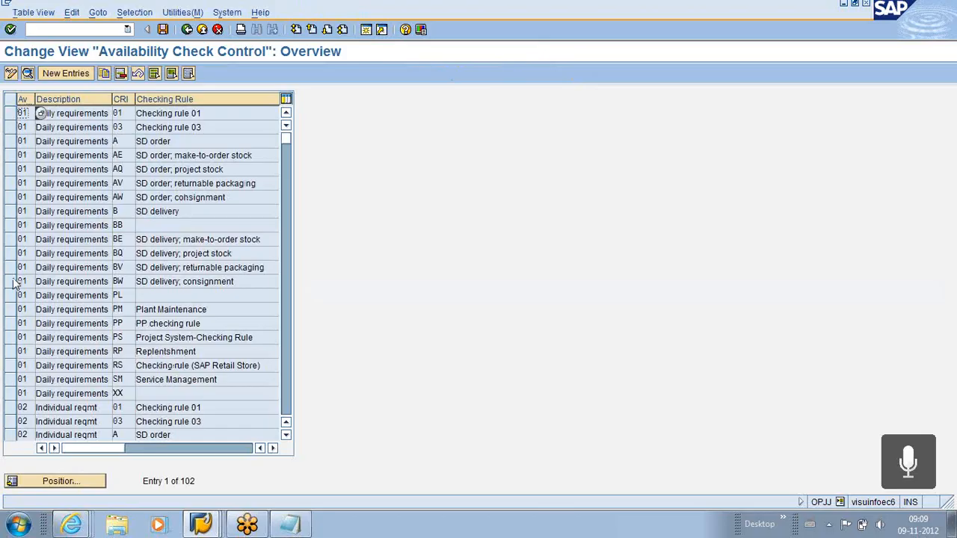
left_click(13, 323)
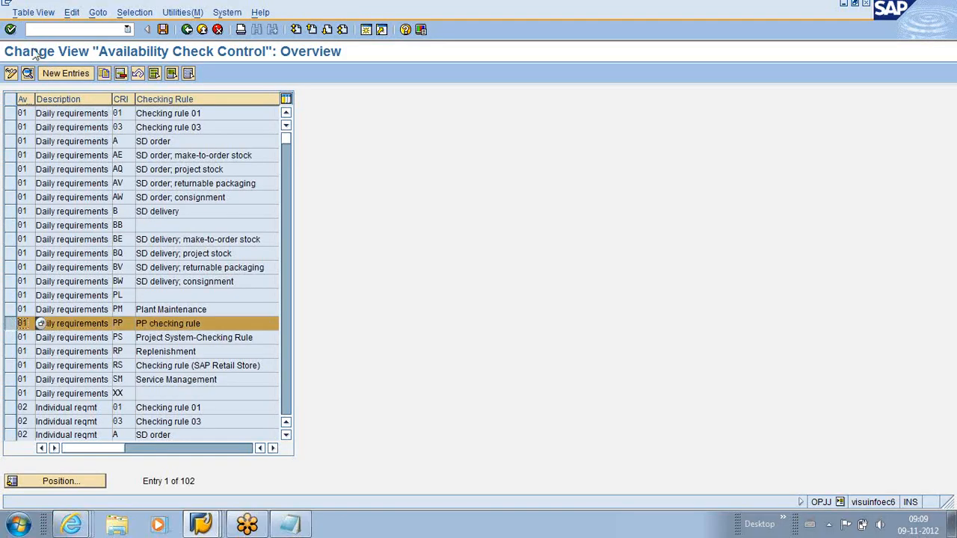
left_click(27, 73)
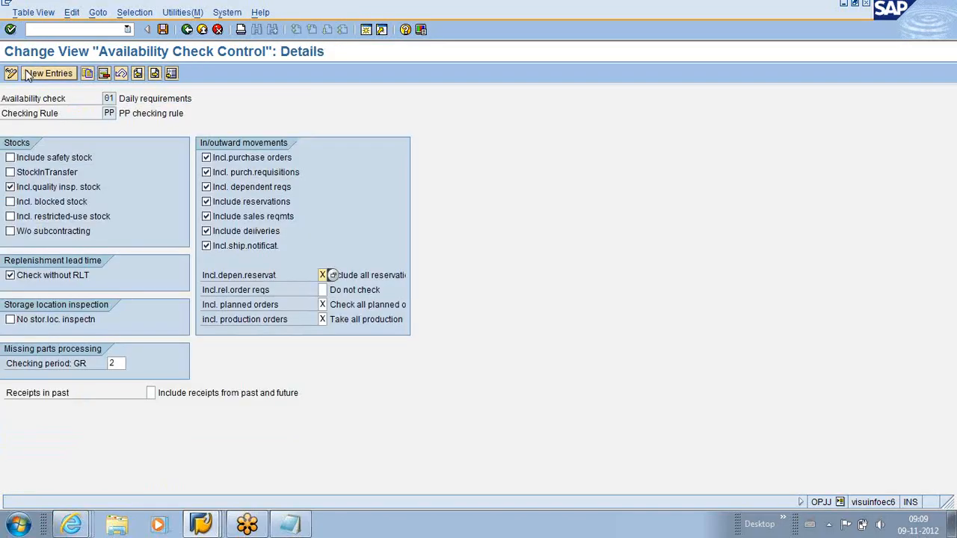
left_click(187, 30)
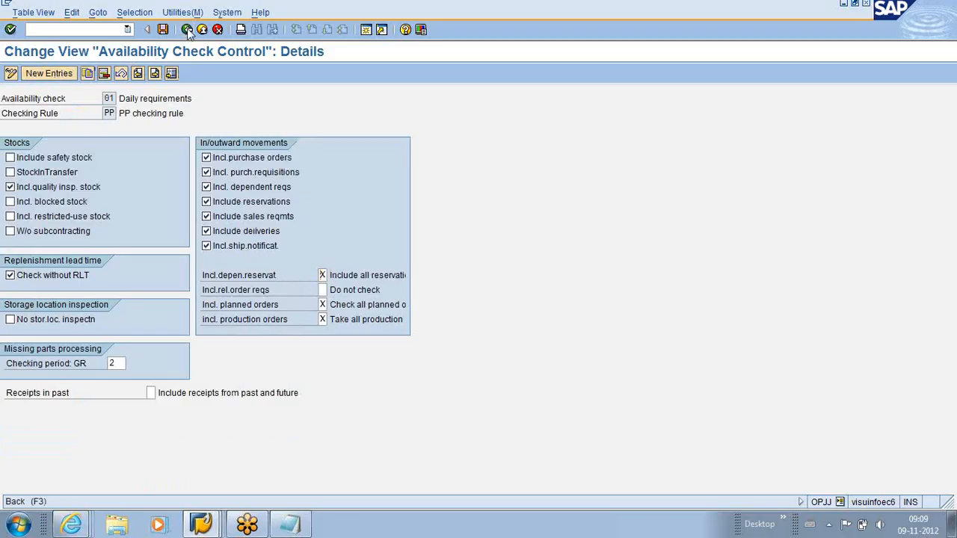
left_click(187, 30)
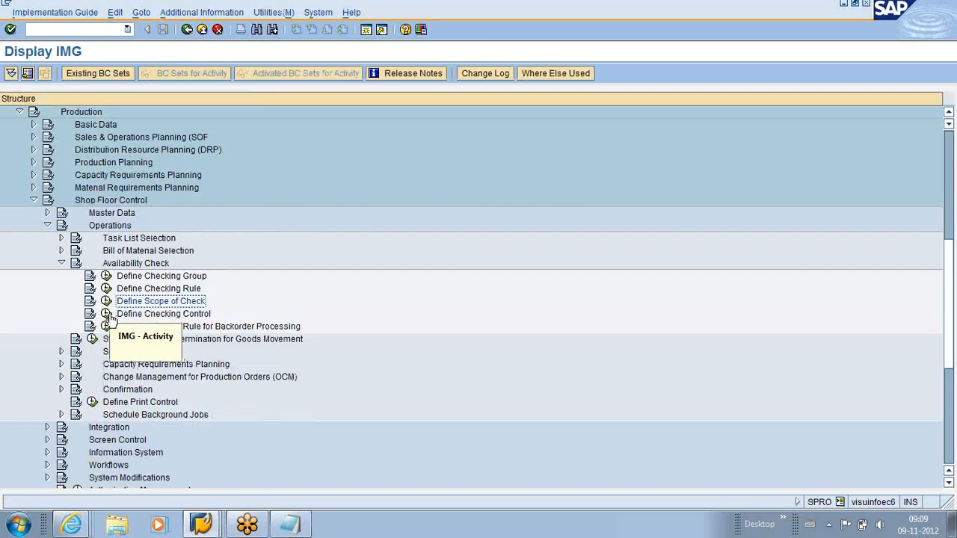
Reopen Define Checking Control, position to plant 1000 and order type PP01, and display the details of availability check 1
left_click(106, 315)
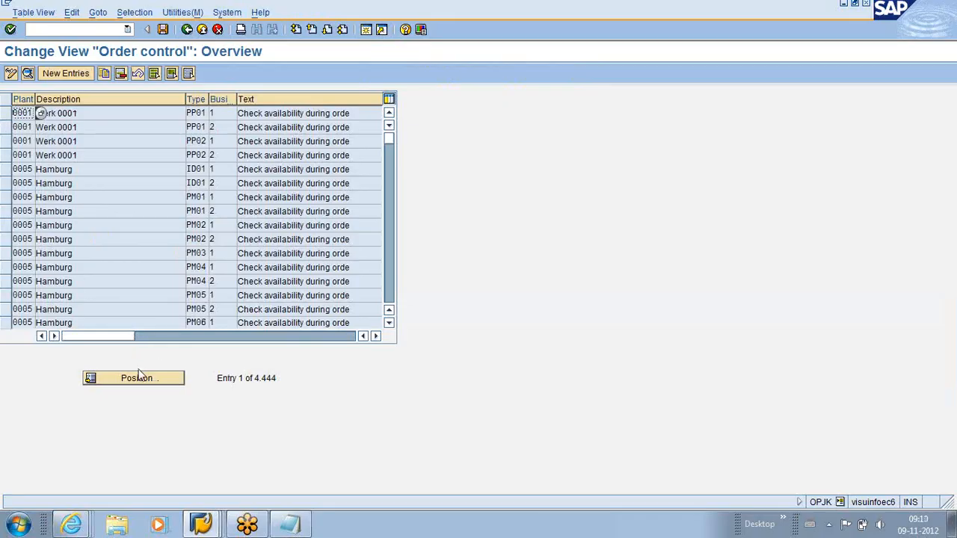
left_click(139, 377)
type("1000")
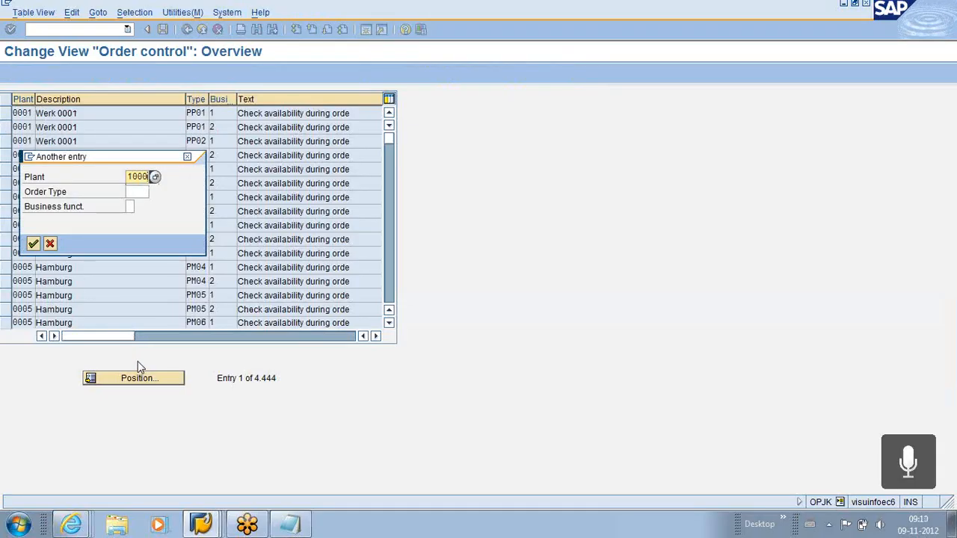
key("Tab")
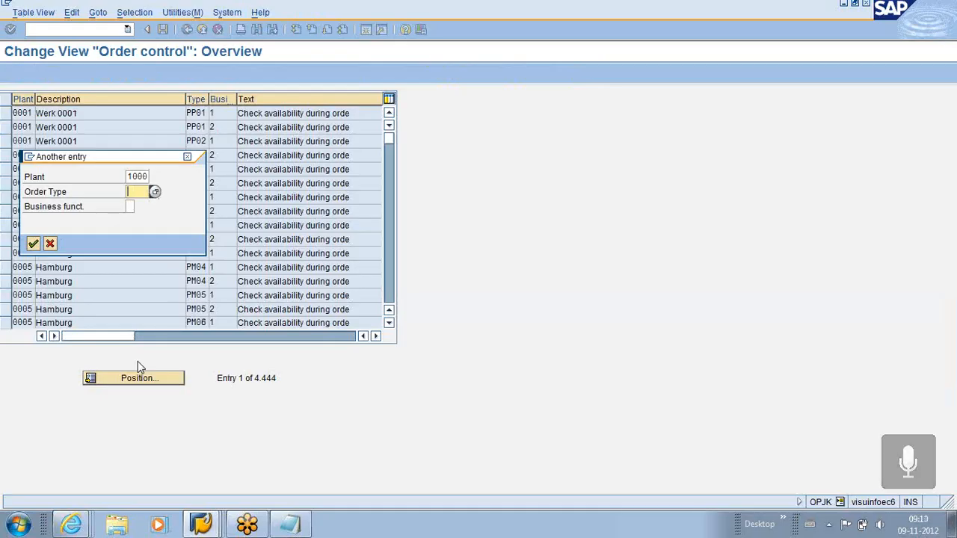
type("PP01")
key("Return")
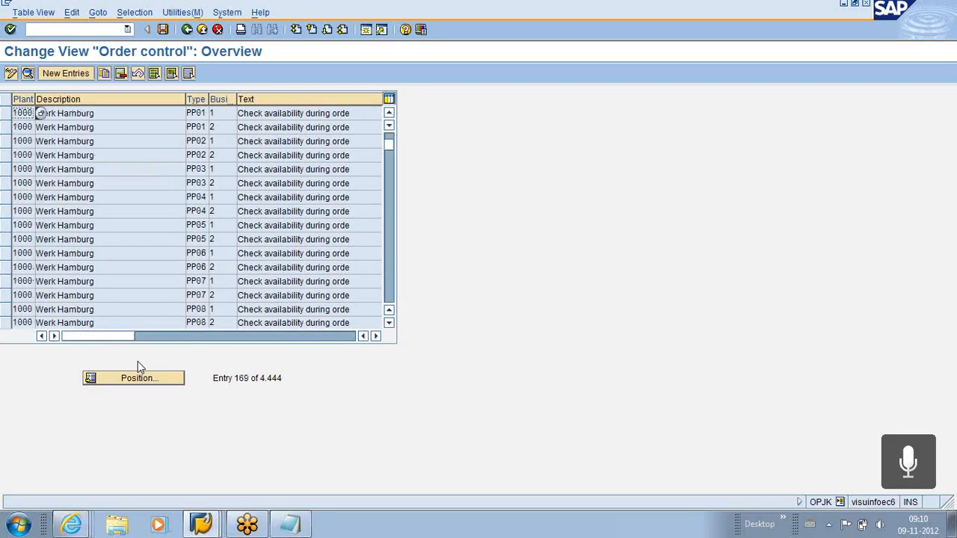
left_click(6, 113)
left_click(27, 74)
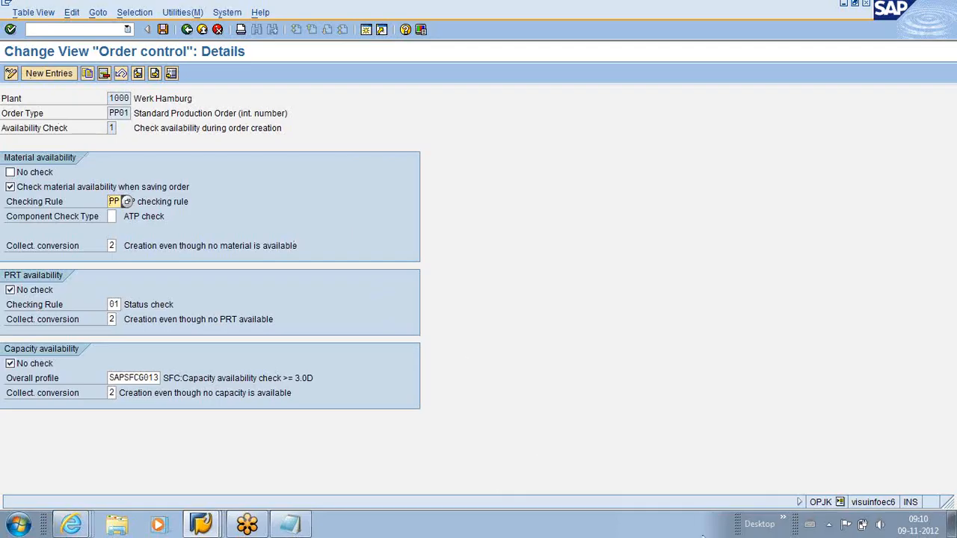
Raise the Windows speaker volume slightly and return to the order control details
left_click(879, 526)
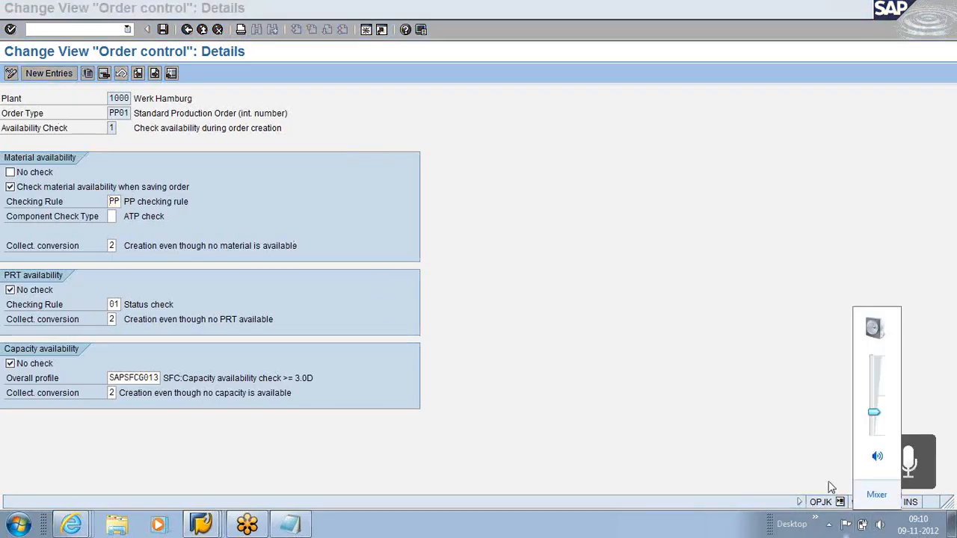
key("Up")
key("Up")
key("Up")
key("Up")
key("Up")
key("Up")
key("Up")
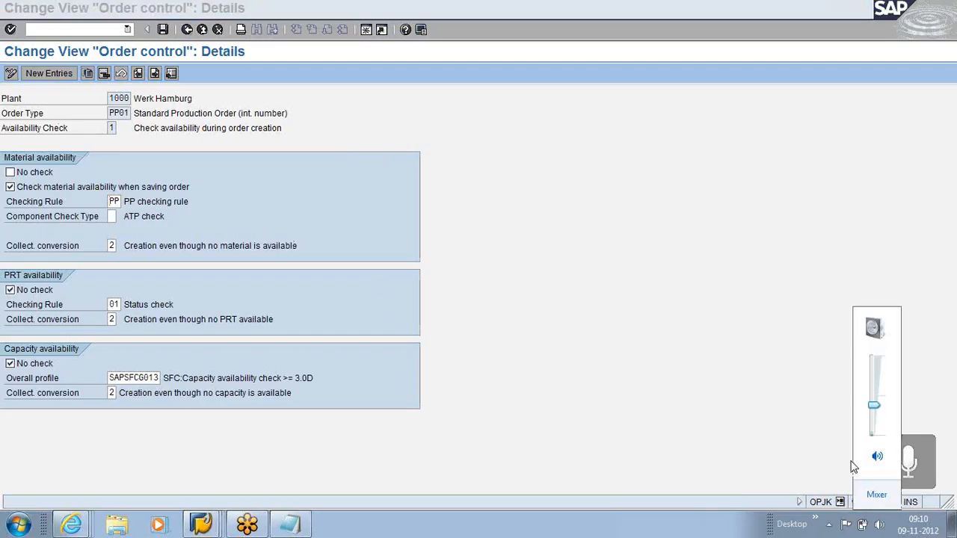
left_click(718, 349)
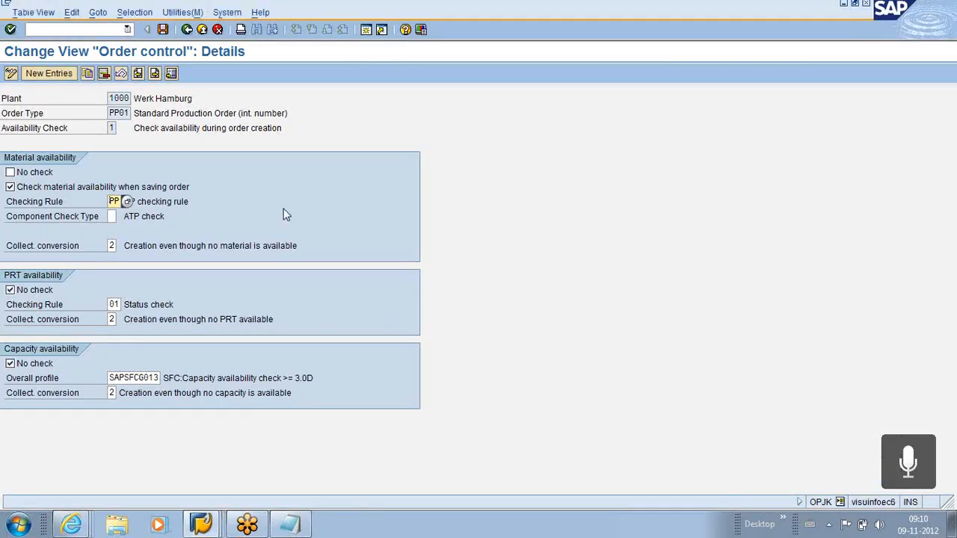
Leave the order control details and, in the Notepad notes, replace the lowercase label "checking group" with "CHECKING" before "01 MRP3"
left_click(187, 30)
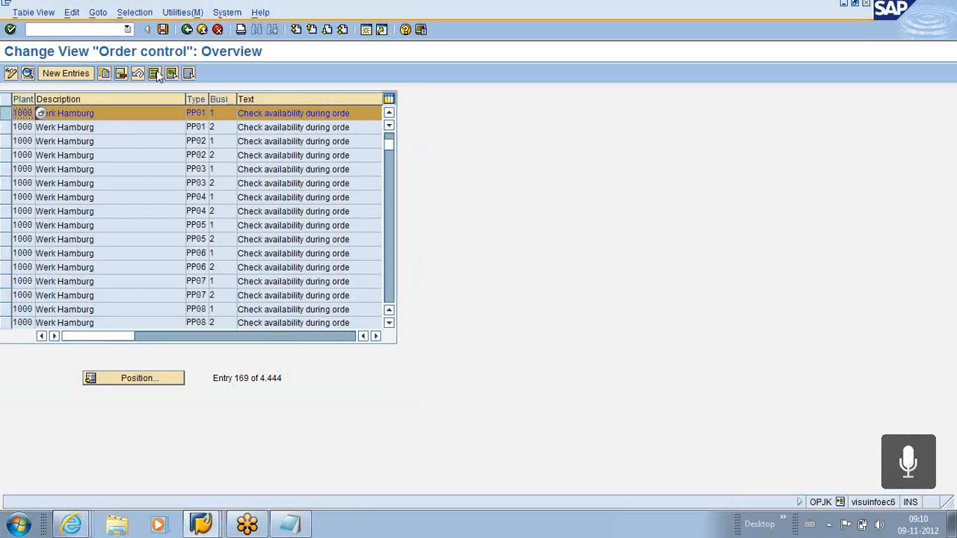
left_click(290, 523)
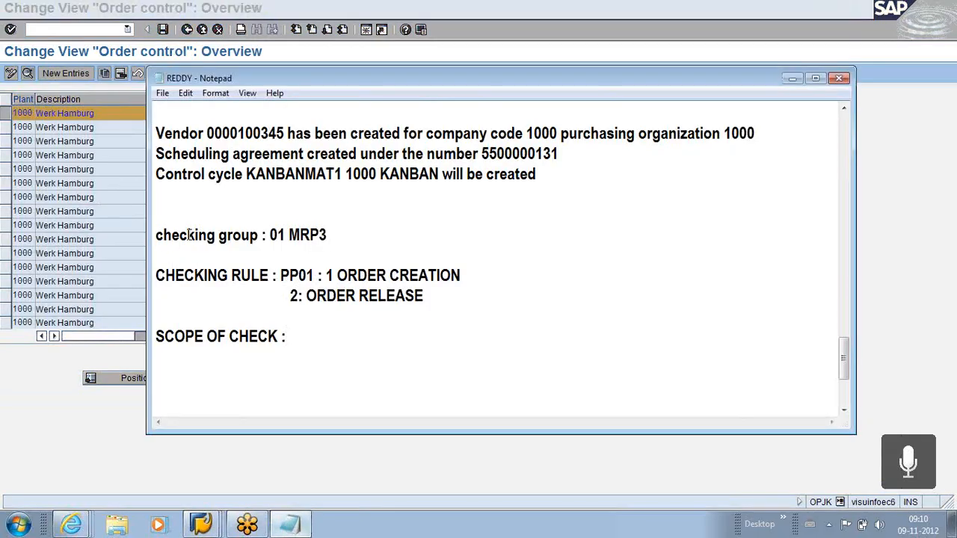
key("BackSpace")
key("BackSpace")
key("BackSpace")
key("BackSpace")
key("BackSpace")
key("BackSpace")
key("BackSpace")
key("BackSpace")
key("BackSpace")
key("BackSpace")
key("BackSpace")
key("BackSpace")
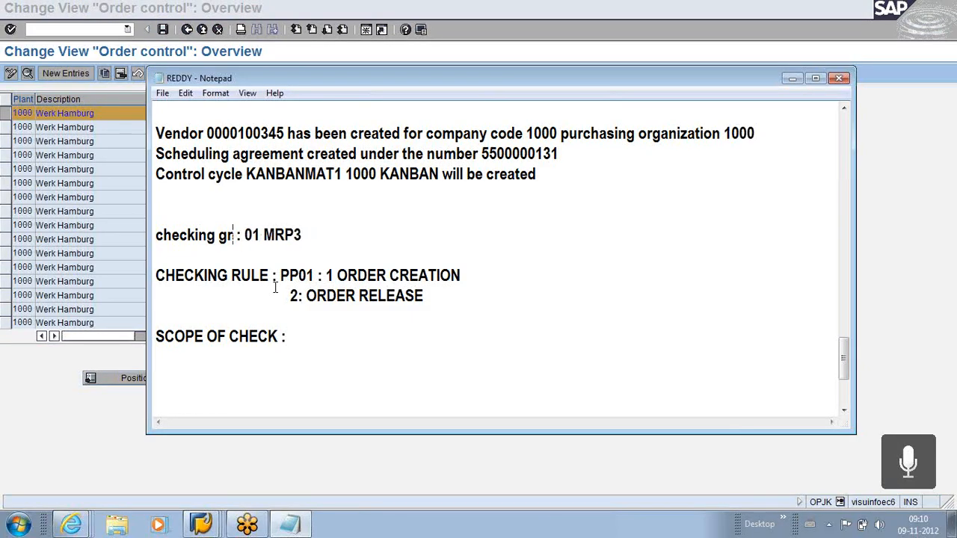
key("BackSpace")
key("BackSpace")
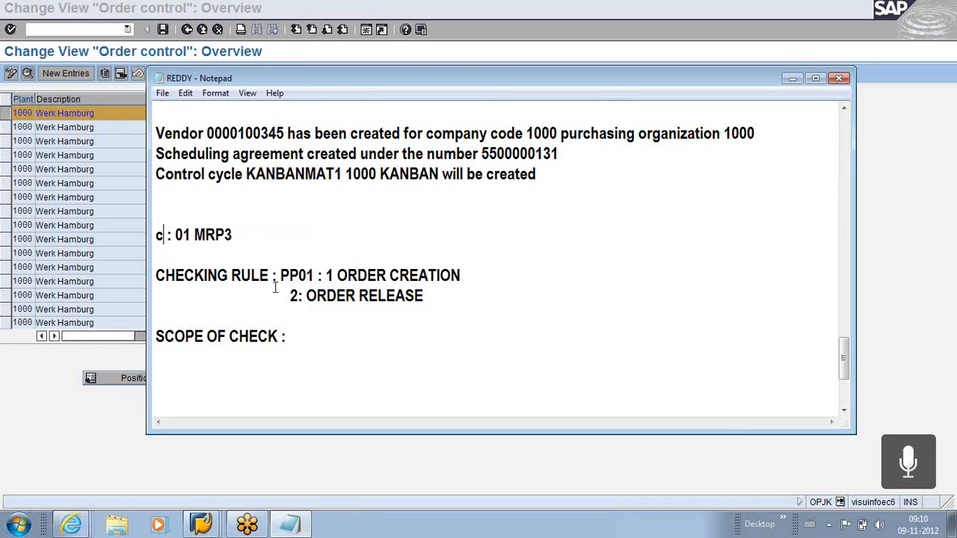
type("CHECK")
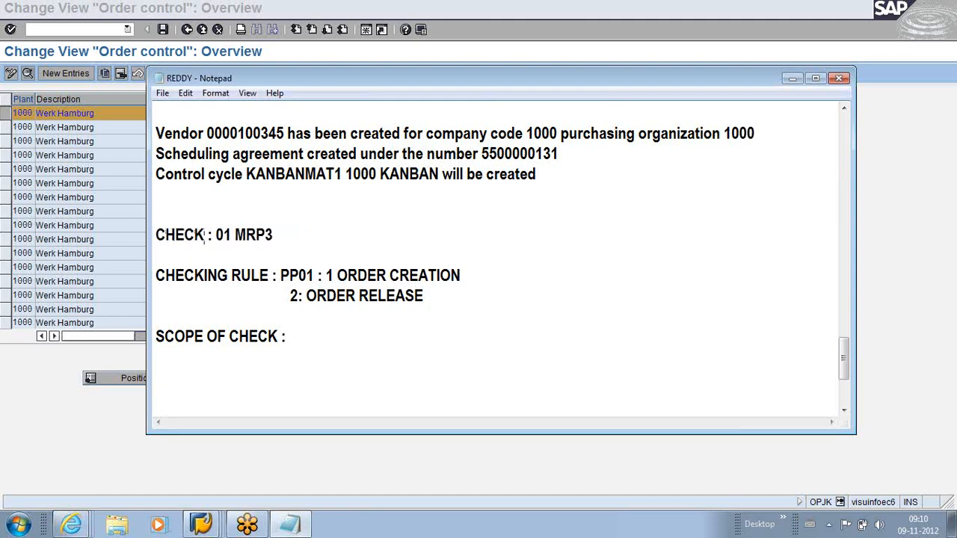
type("ING")
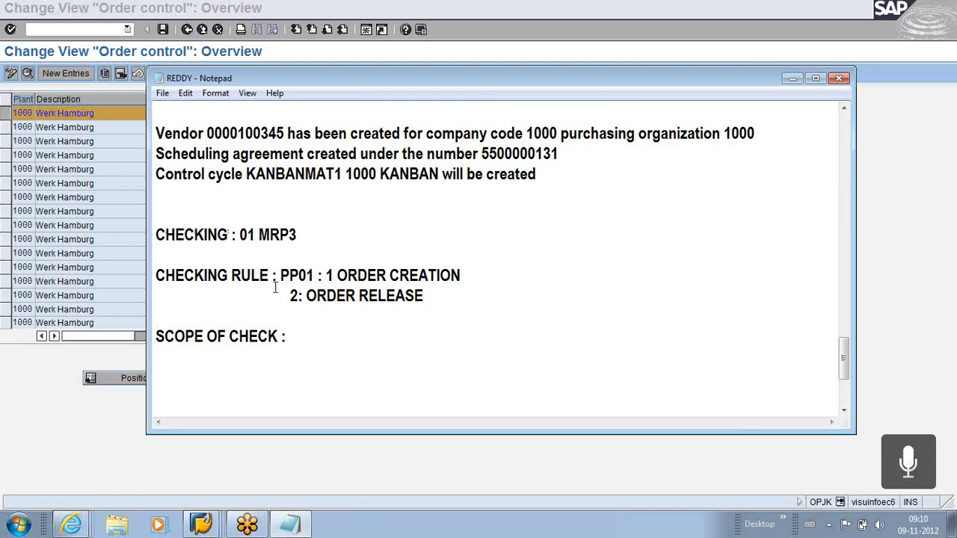
left_click_drag(255, 235, 239, 235)
left_click_drag(303, 235, 270, 235)
left_click(270, 235)
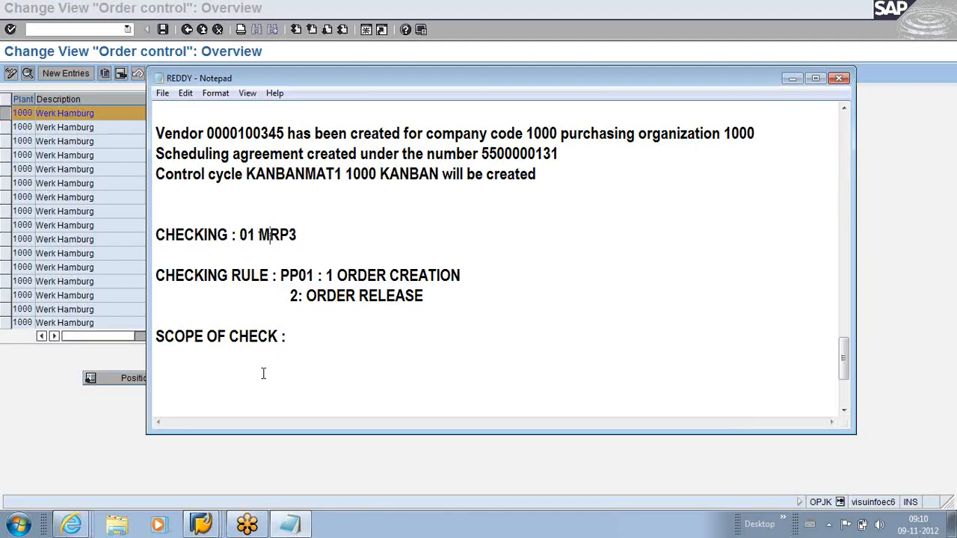
left_click(792, 78)
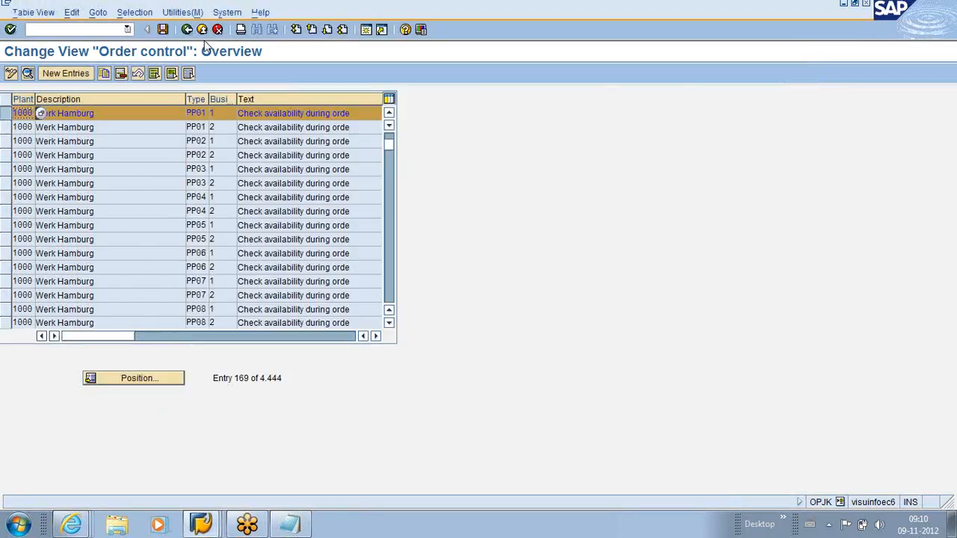
Back in the SAP IMG, open Define Checking Group, select group 01 Daily requirements, and return to the IMG
left_click(187, 30)
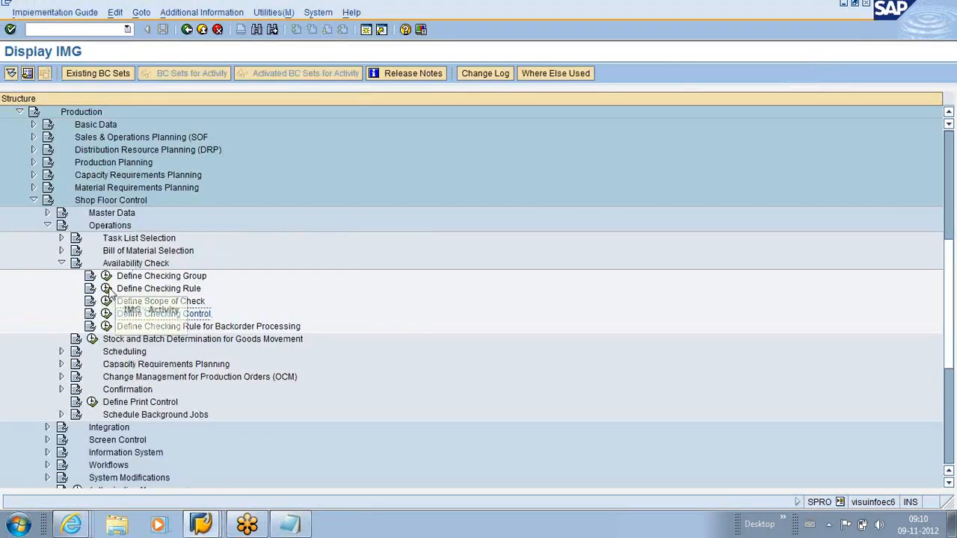
left_click(105, 277)
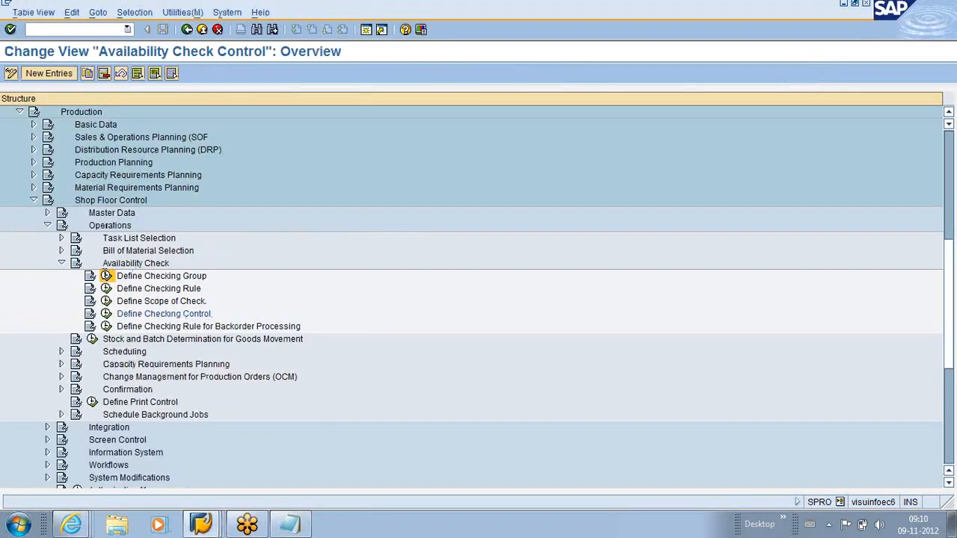
left_click(9, 115)
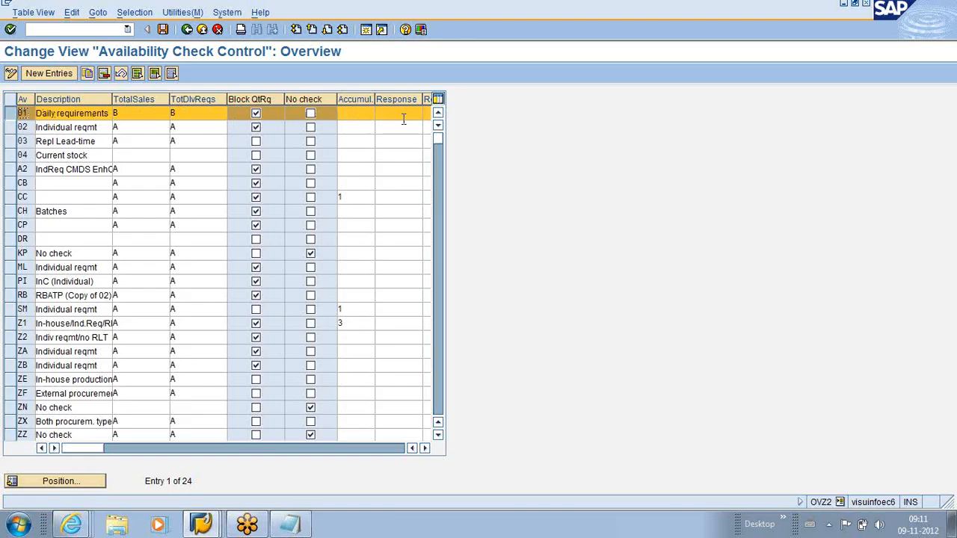
left_click(187, 30)
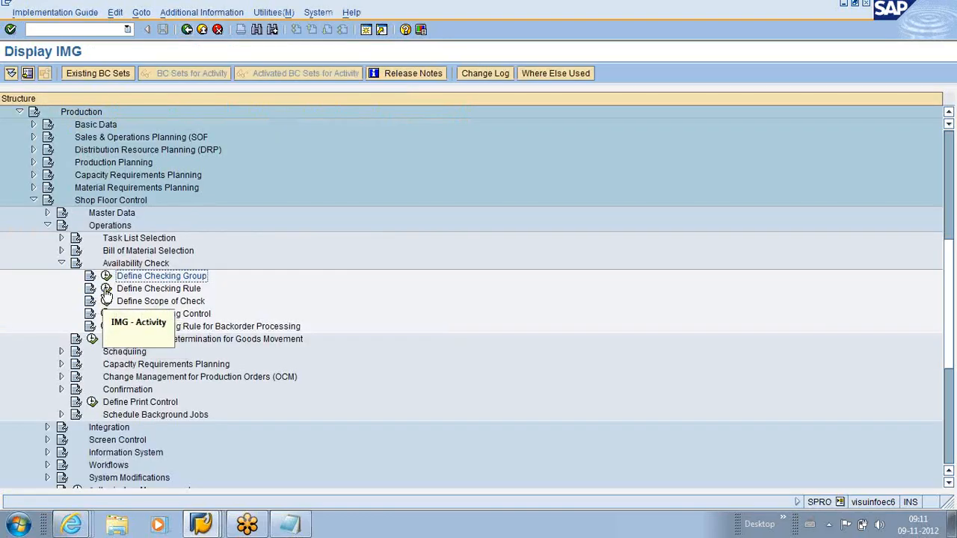
Open Define Checking Rule, locate and select the PP checking rule, and return to the IMG structure
left_click(106, 290)
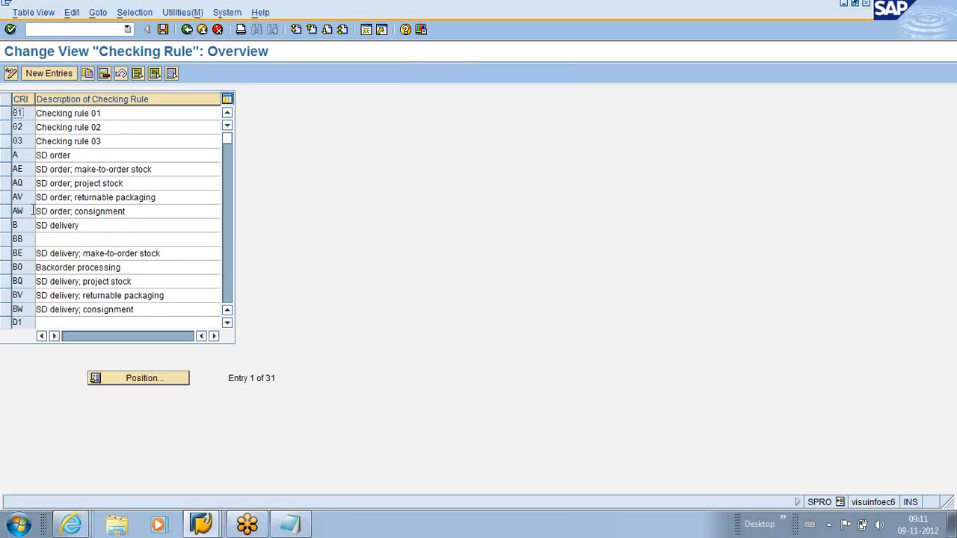
scroll(41, 222, "down", 3)
scroll(18, 287, "down", 2)
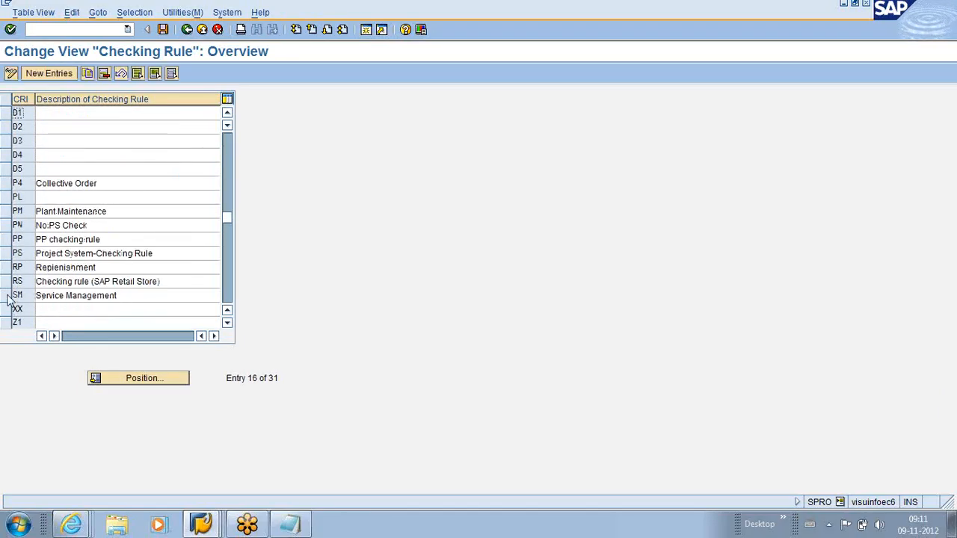
left_click(7, 240)
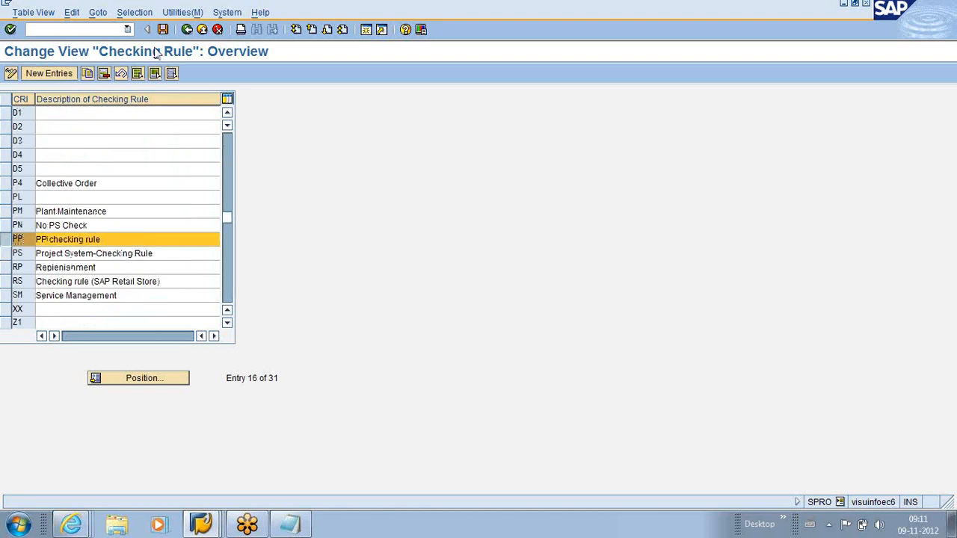
left_click(187, 30)
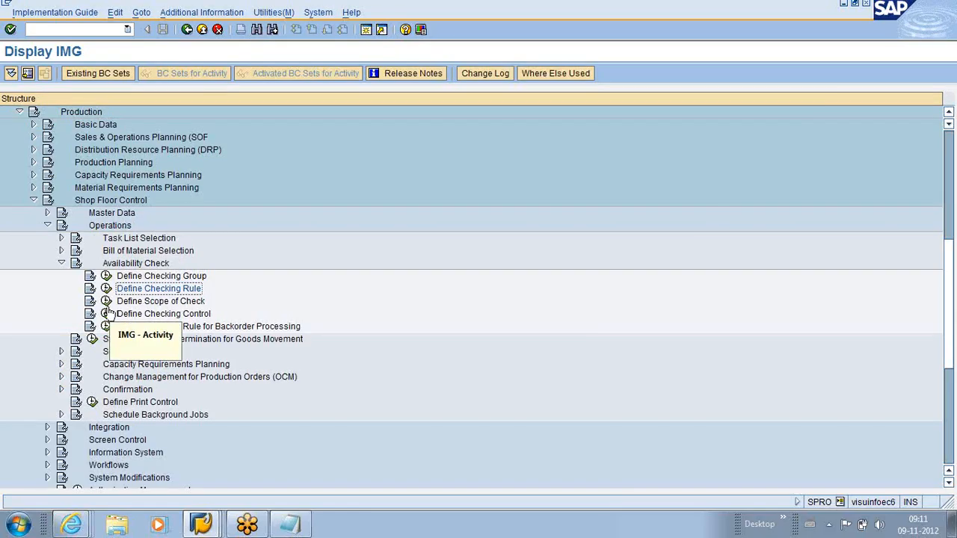
Open Define Checking Control and position the order control list to plant 1000 and order type PP01
left_click(106, 314)
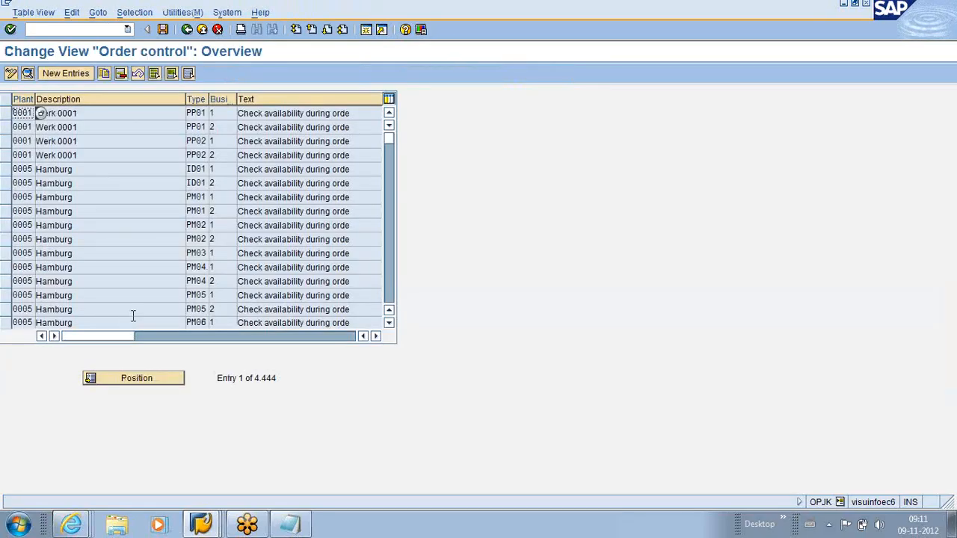
left_click(136, 378)
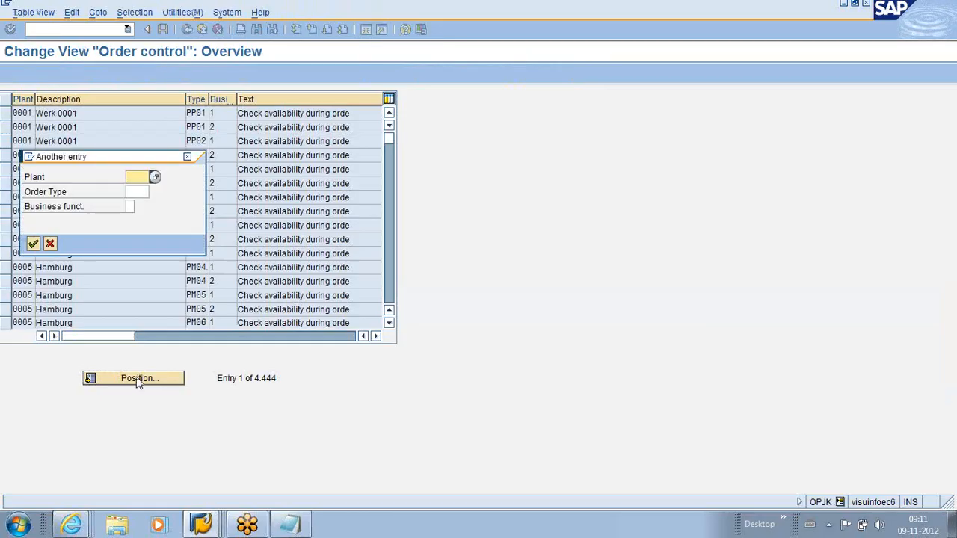
type("1000")
left_click(143, 192)
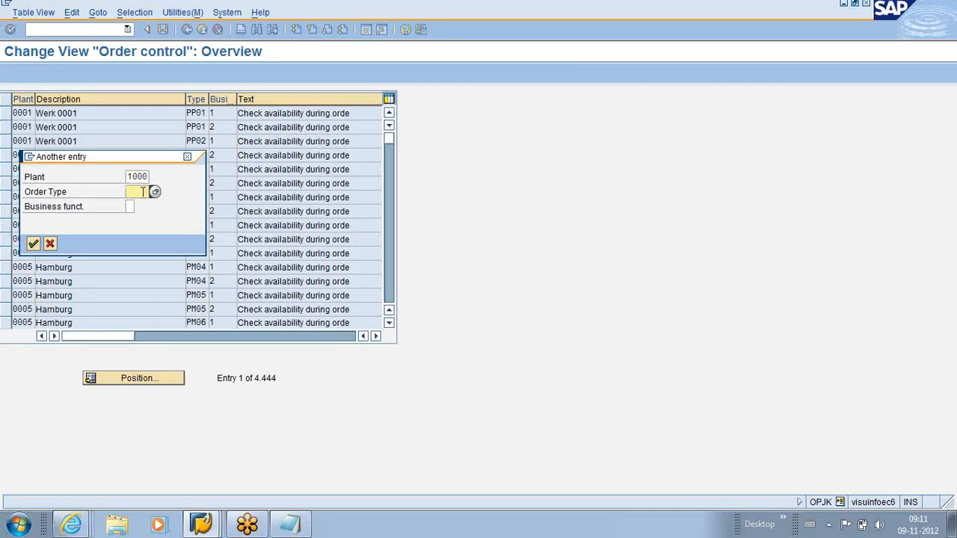
type("PP01")
key("Return")
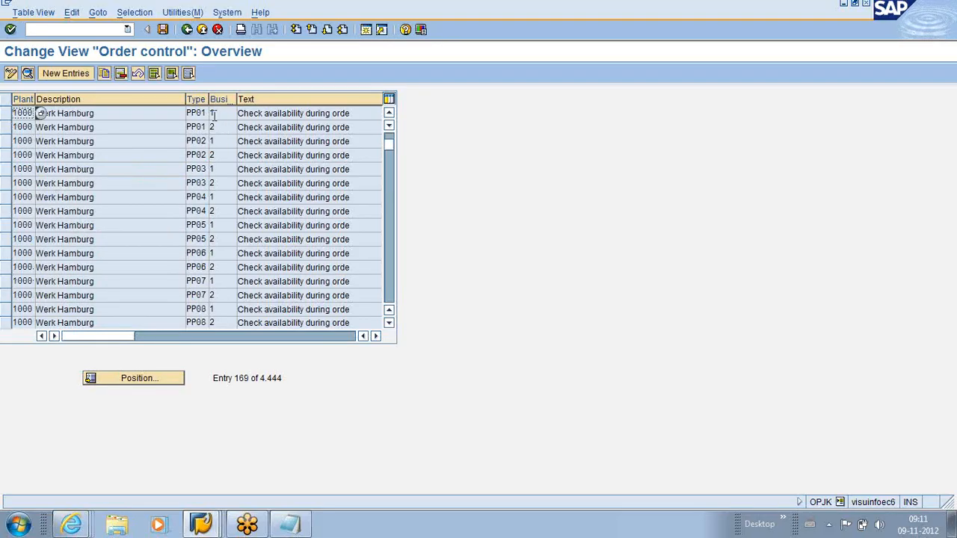
Examine the details of availability check 1 for plant 1000 and order type PP01, and return to the overview
left_click(213, 113)
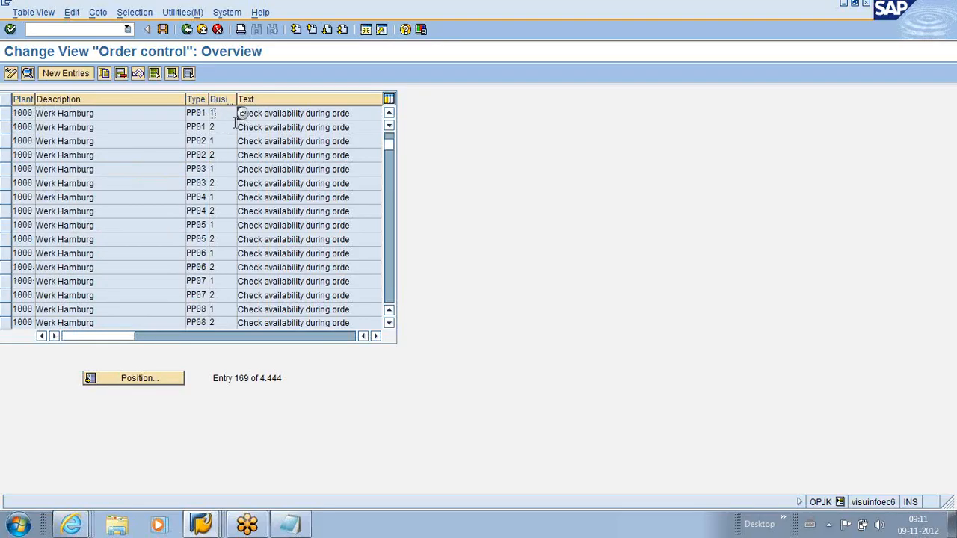
left_click(231, 127)
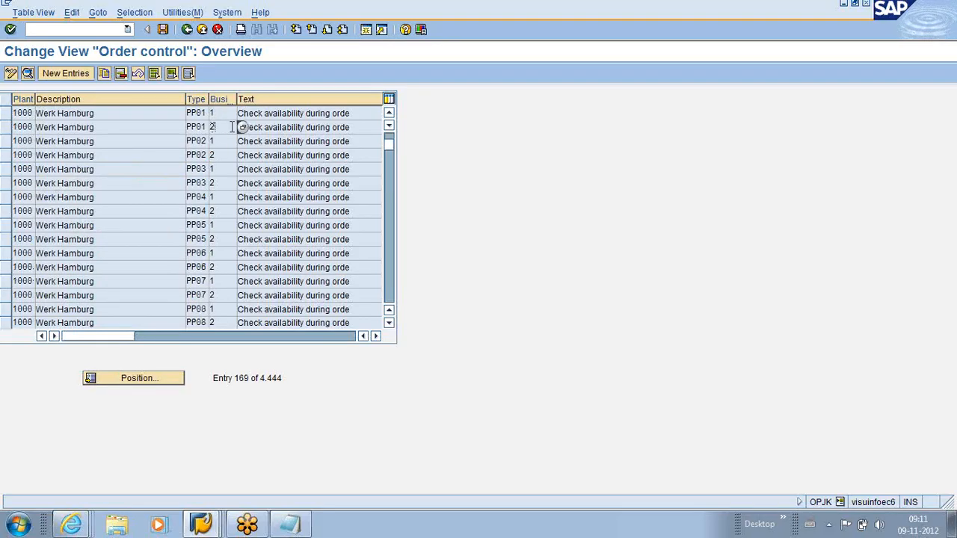
left_click(5, 113)
left_click(28, 72)
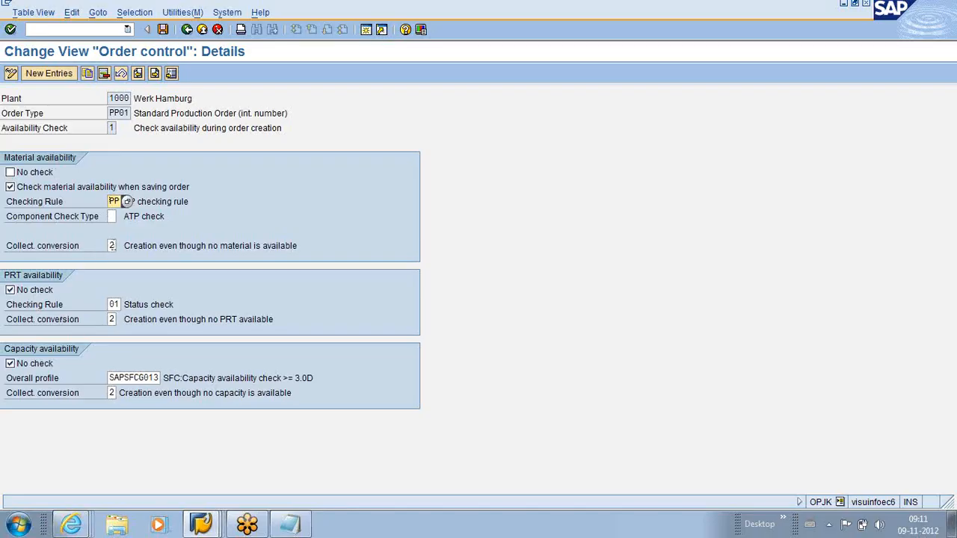
left_click(187, 30)
Examine the details of availability check 2, order release, for plant 1000 and order type PP01, and return to the IMG
left_click(8, 129)
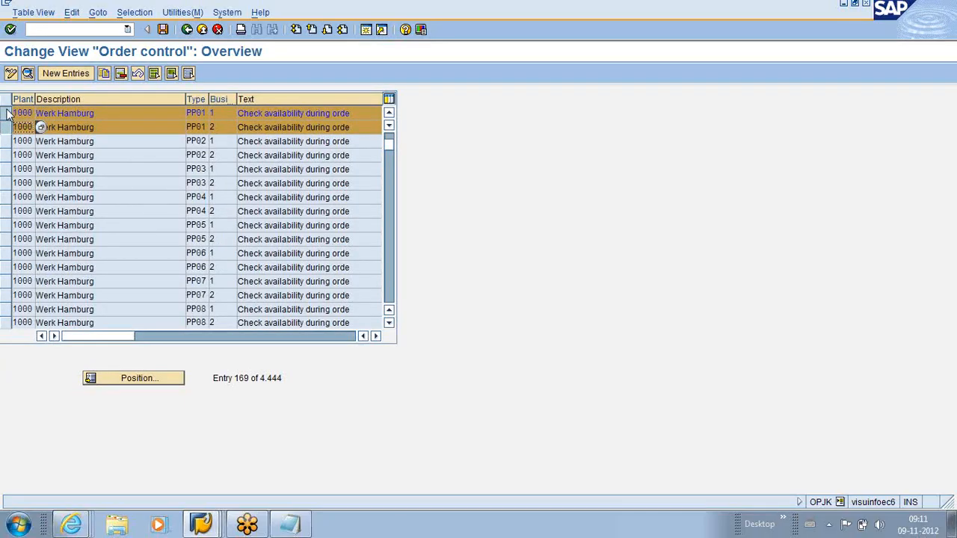
left_click(11, 113)
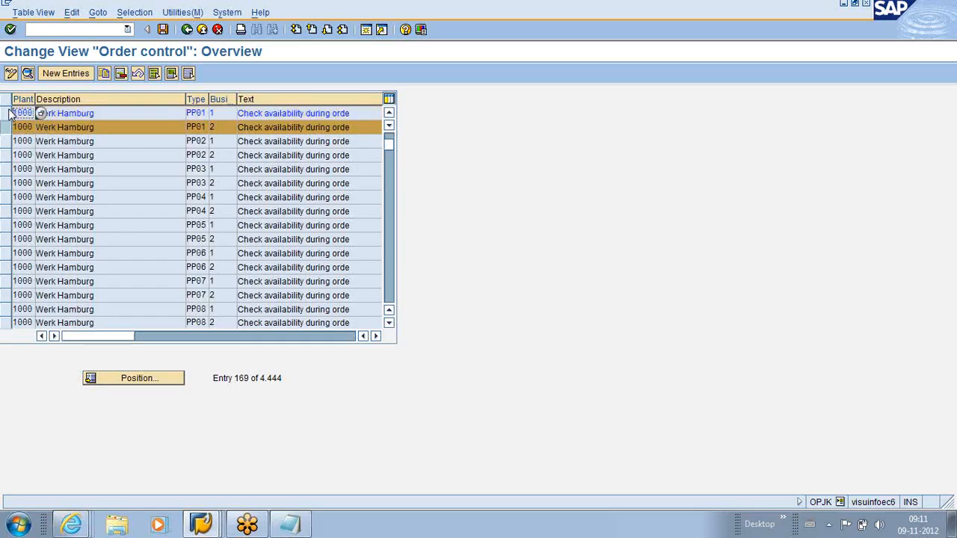
left_click(28, 73)
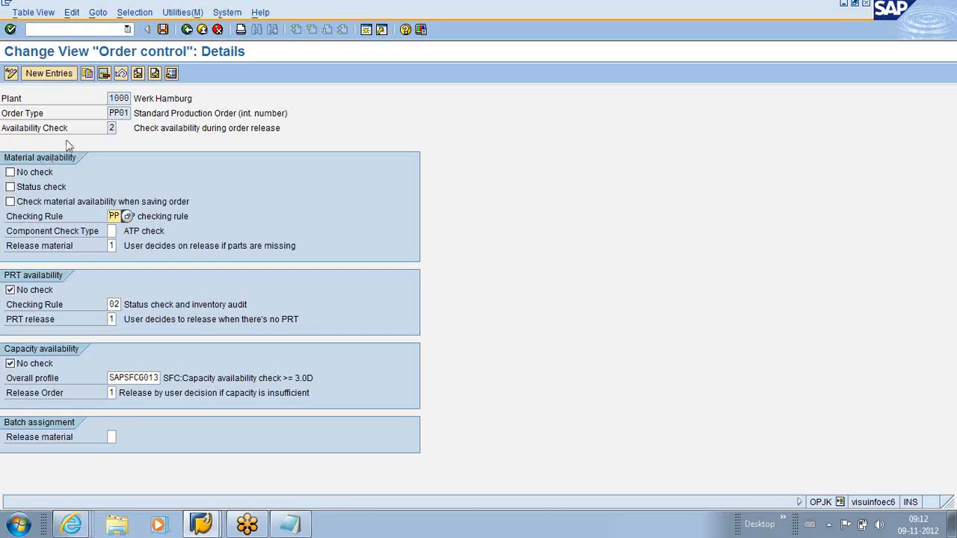
left_click(187, 29)
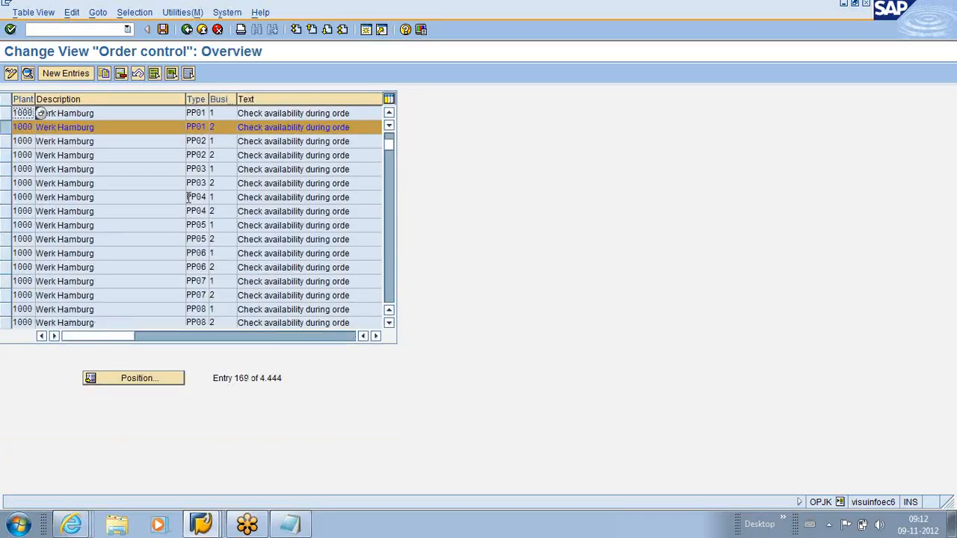
left_click(187, 30)
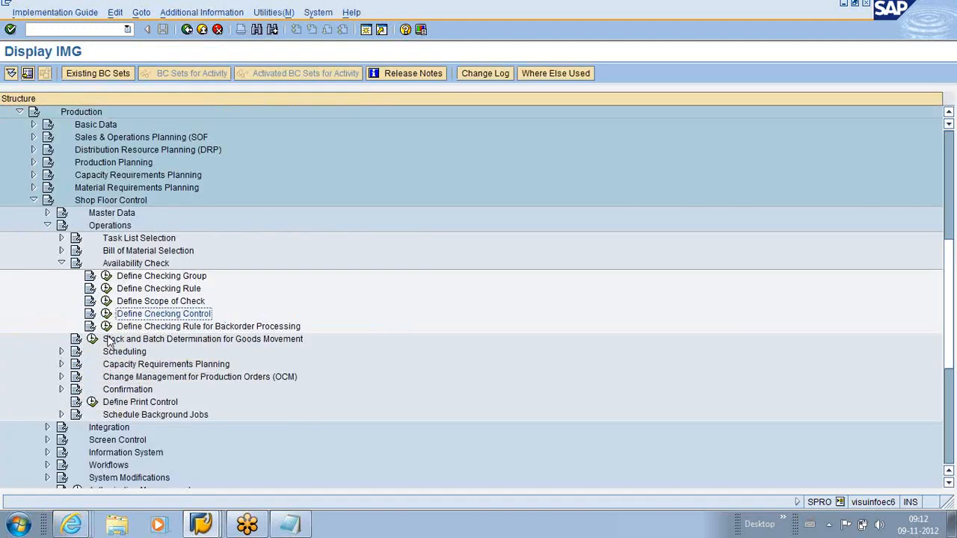
Open Define Scope of Check and display the details for group 01 Daily requirements with checking rule 01
left_click(107, 300)
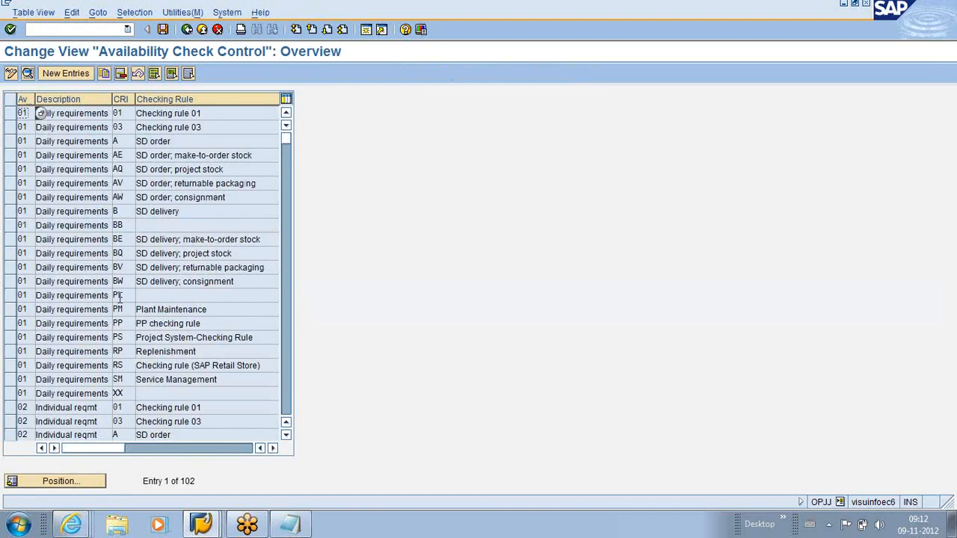
left_click(10, 113)
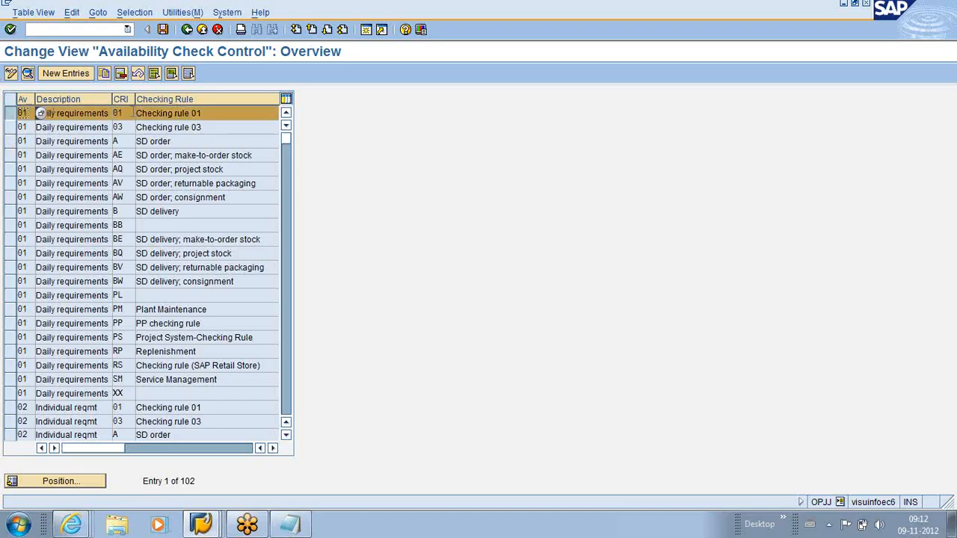
left_click(28, 72)
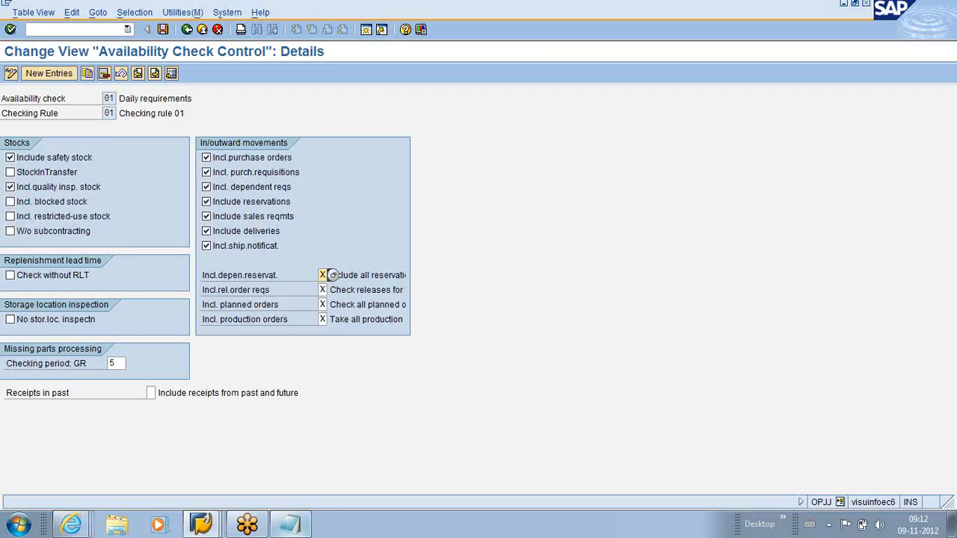
In the Notepad notes, indent "1 ORDER CREATION" and "2: ORDER RELEASE" so they align, and highlight the line "CHECKING : 01 MRP3"
left_click(290, 526)
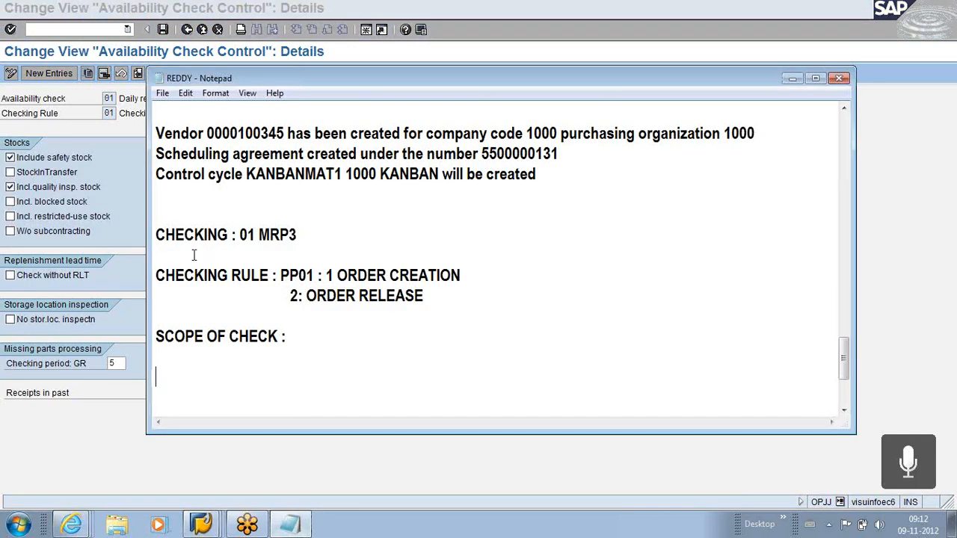
left_click_drag(156, 233, 299, 234)
left_click(316, 314)
left_click(291, 295)
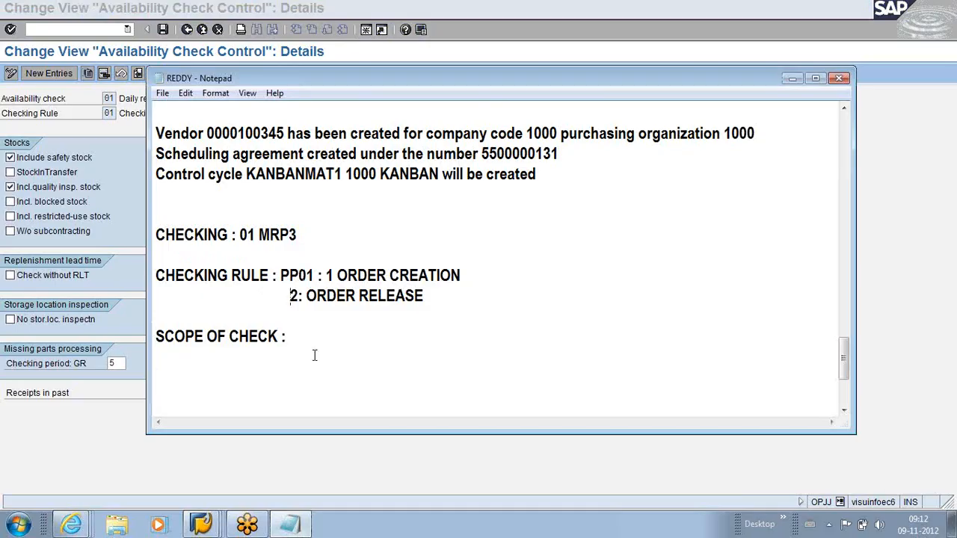
key("Tab")
left_click(330, 275)
key("Tab")
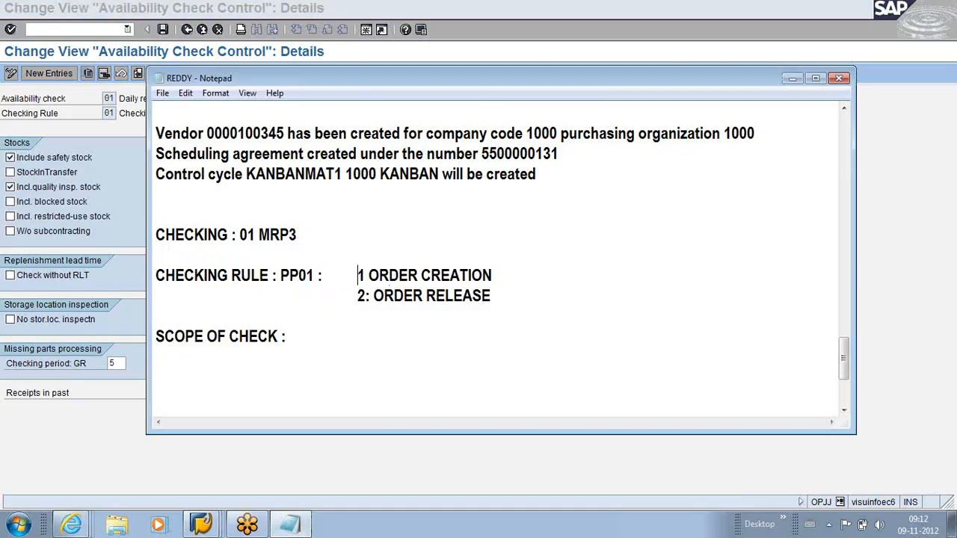
left_click_drag(298, 237, 156, 236)
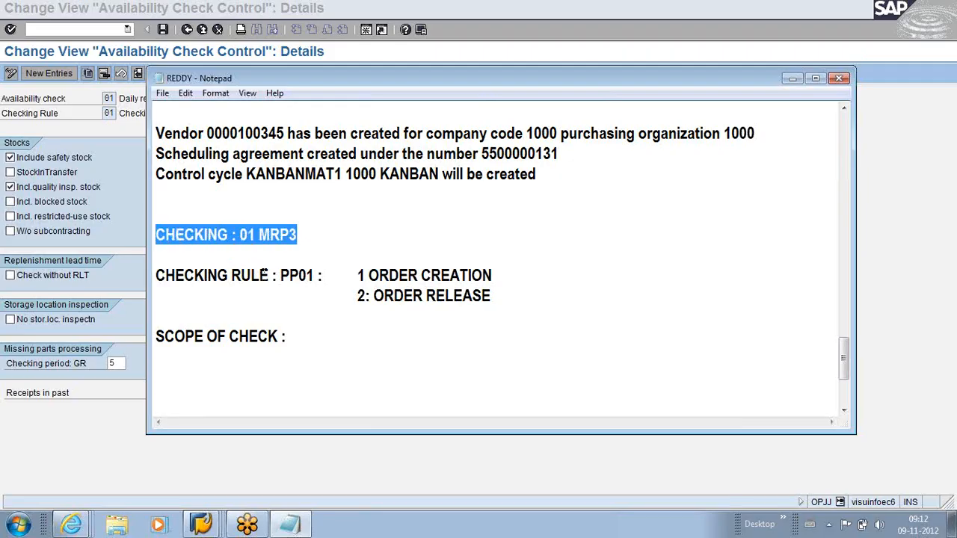
In the Notepad notes, highlight the checking rule and scope of check labels, highlight the whole checking block, and minimize Notepad
left_click_drag(267, 274, 157, 276)
left_click_drag(291, 338, 164, 337)
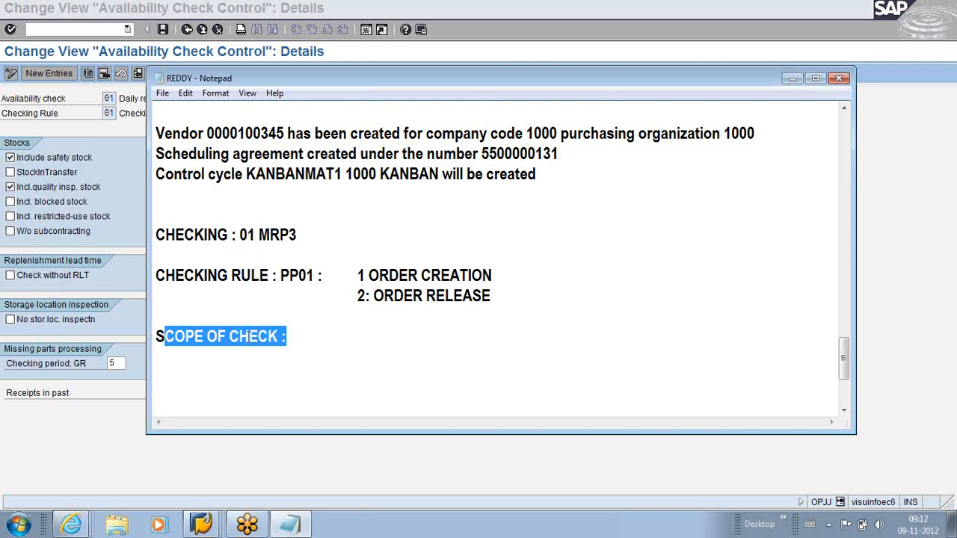
left_click(214, 381)
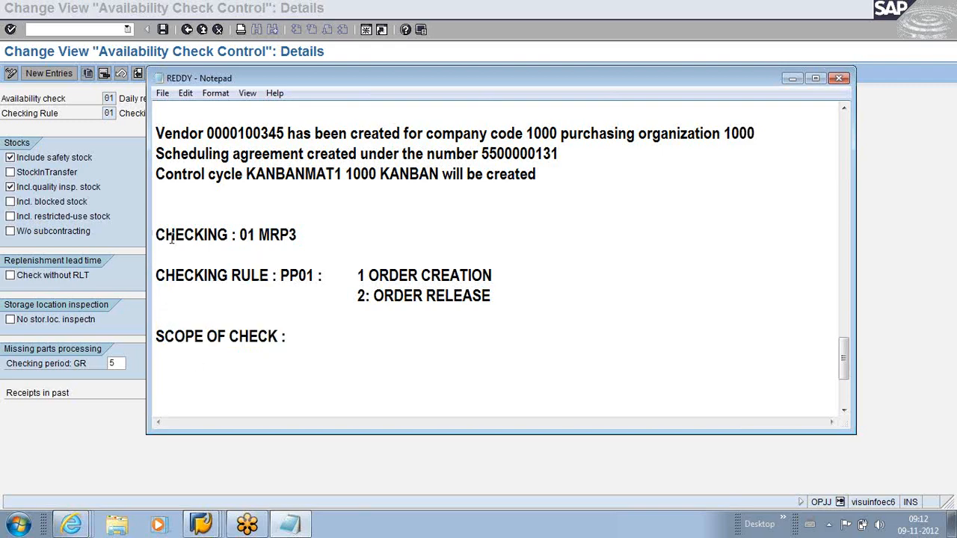
left_click_drag(156, 235, 281, 354)
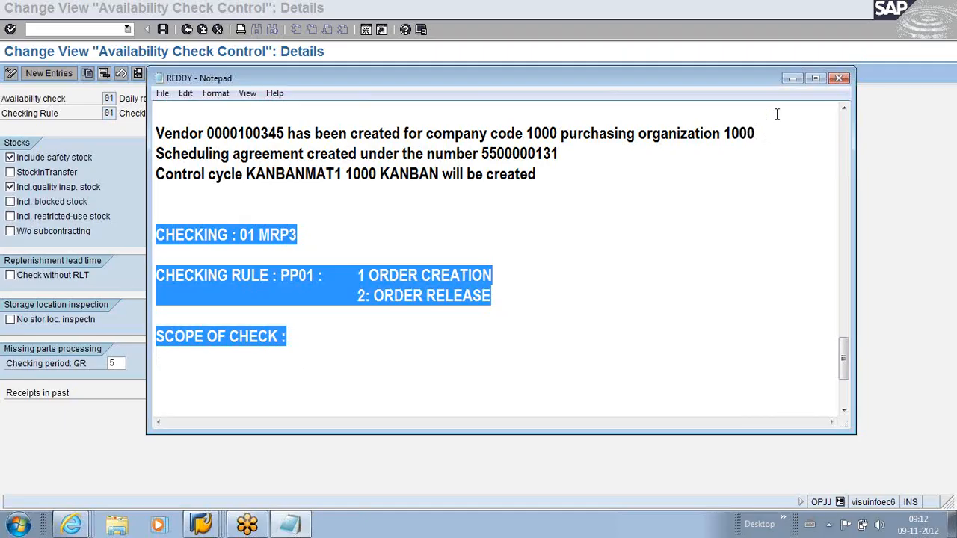
left_click(792, 77)
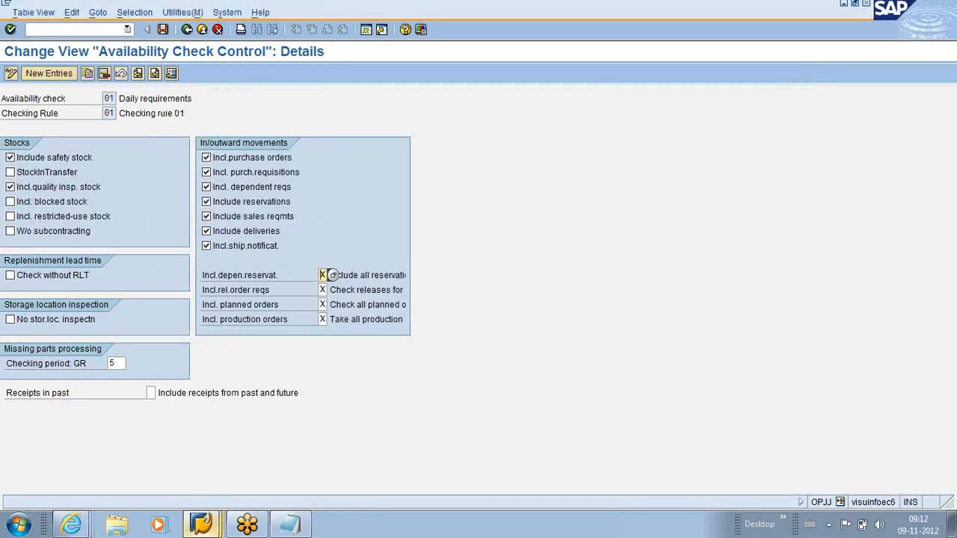
Switch to the Display Material DESFIN1 session, view its availability check data, and return to the production order creation header
left_click(212, 526)
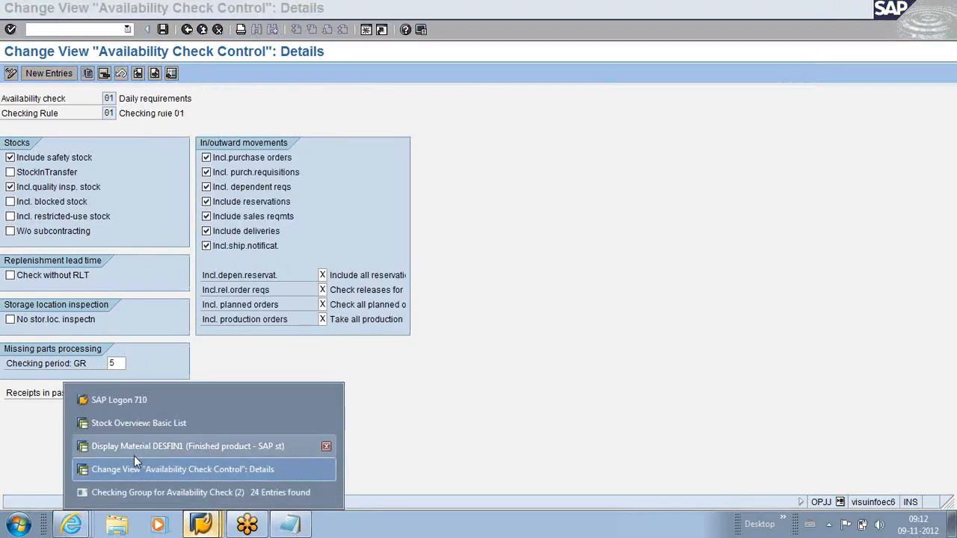
left_click(133, 451)
left_click(372, 166)
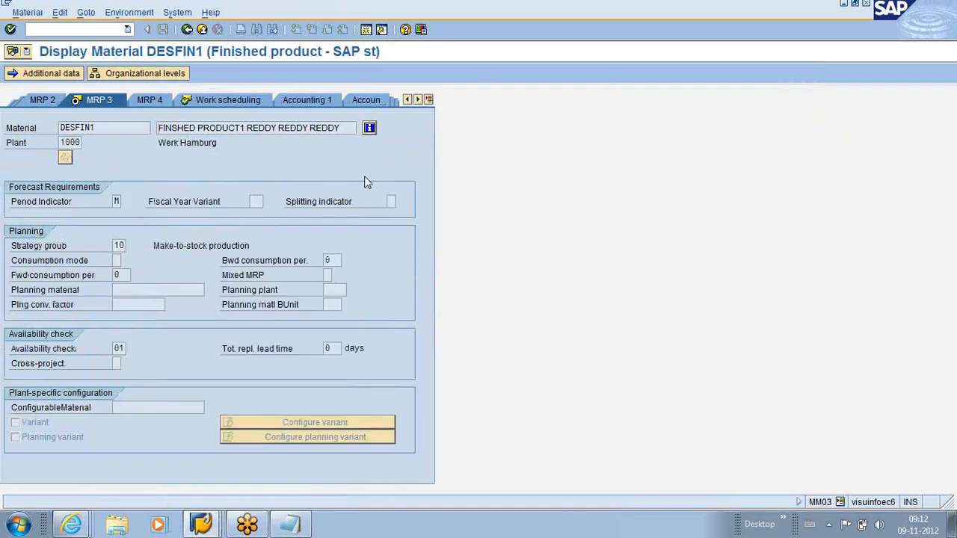
left_click(187, 31)
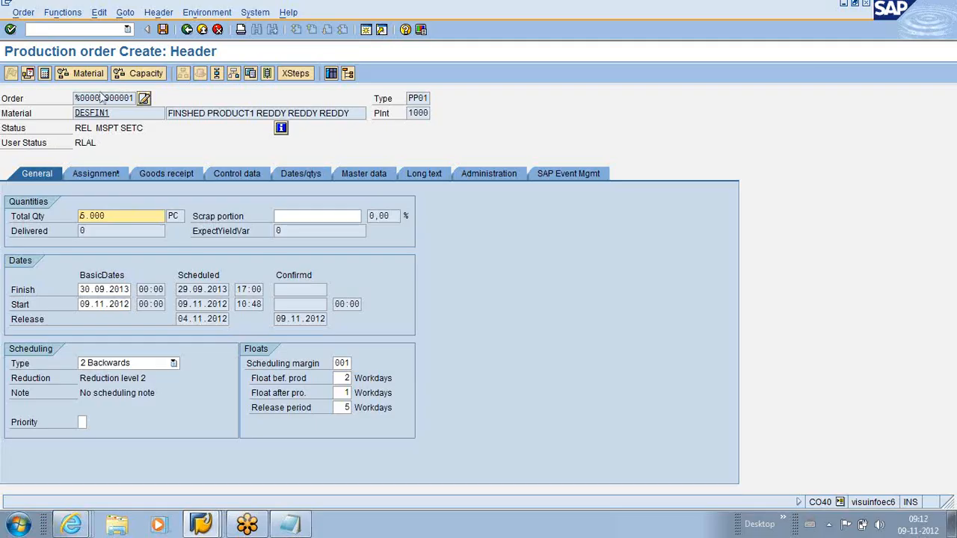
Check the DESFIN1 order's material availability, examine the missing parts overview, and view the order's status details from the header
left_click(83, 73)
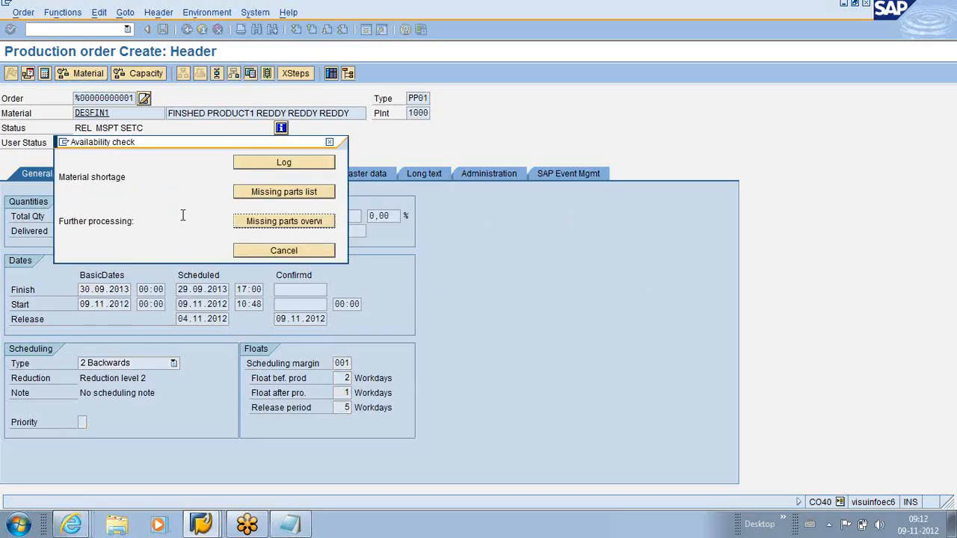
left_click(268, 224)
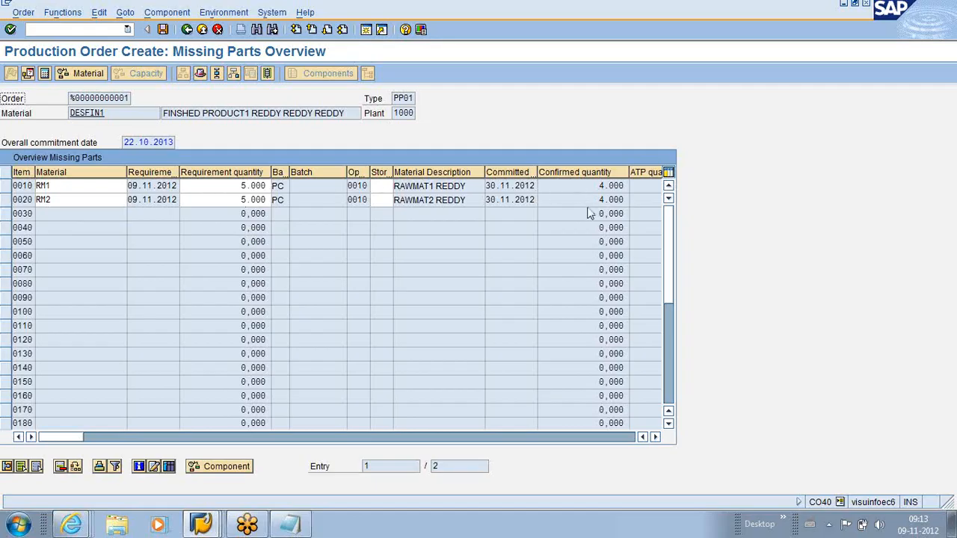
left_click(656, 437)
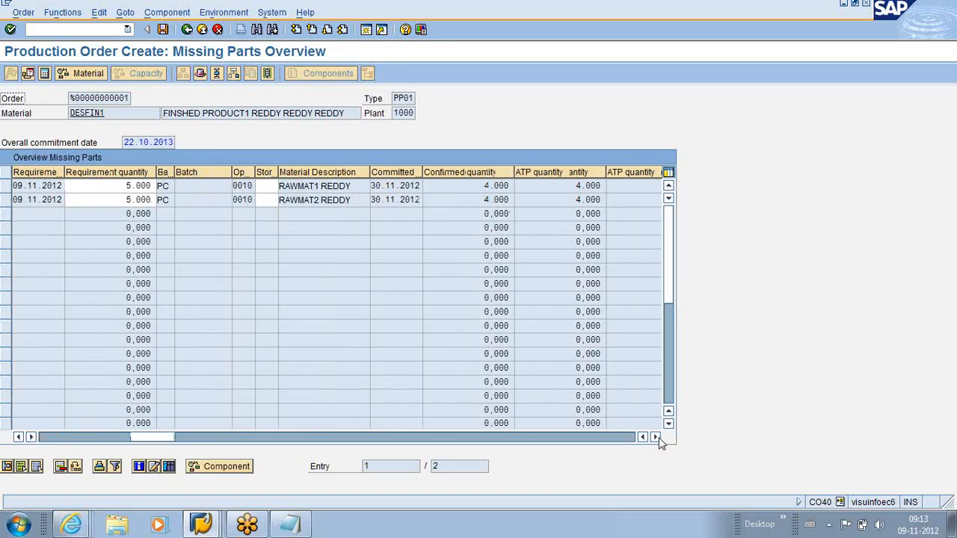
left_click(656, 437)
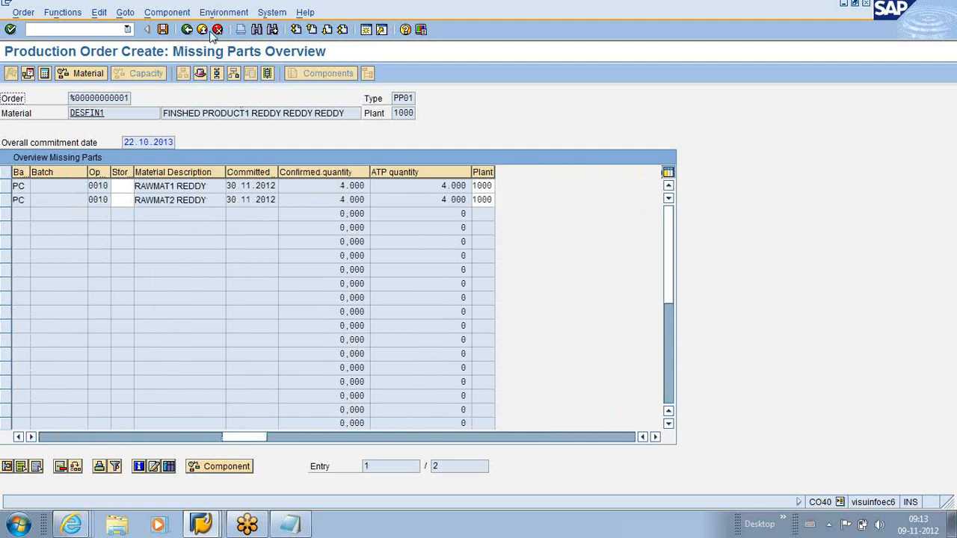
left_click(187, 30)
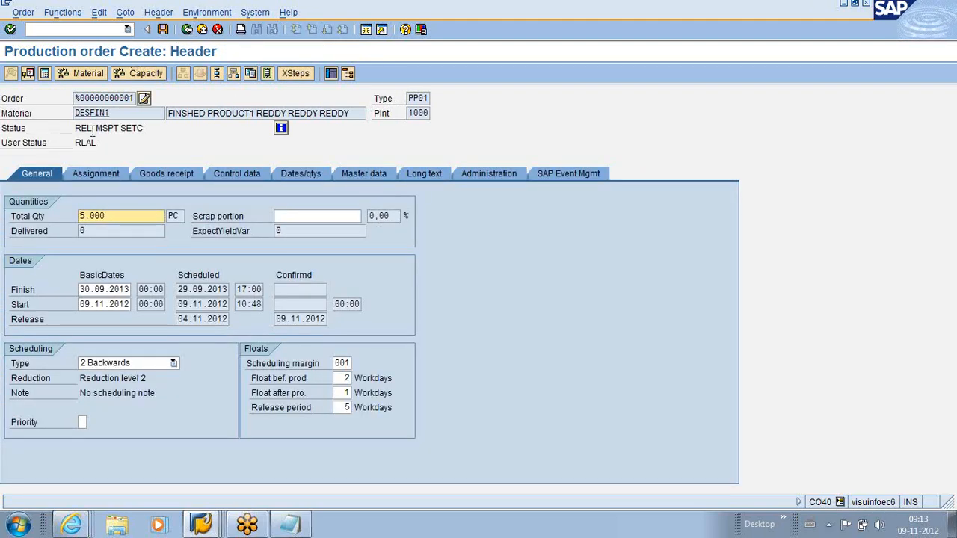
left_click(281, 129)
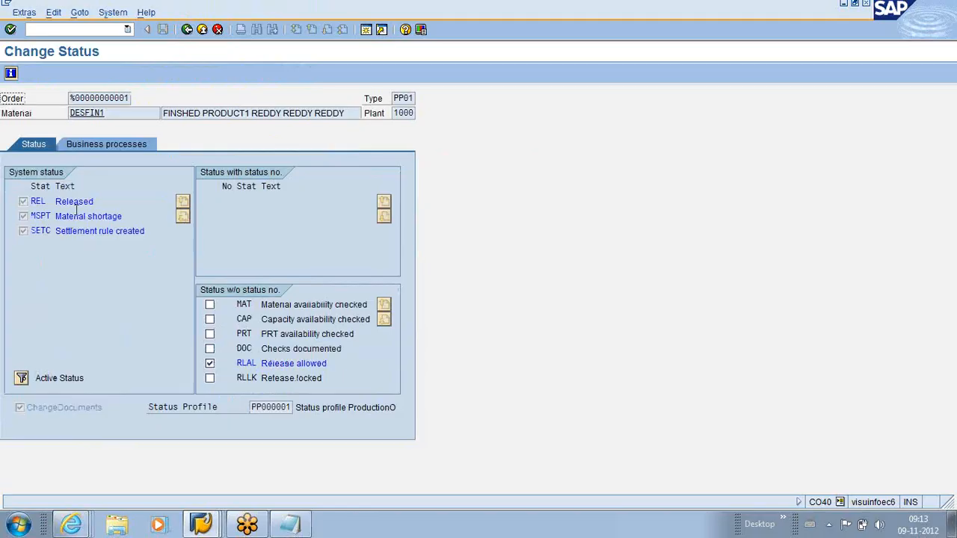
left_click(188, 30)
Leave the order creation without saving, and open the PP01 production order dated 14.01.2013 for change from the stock/requirements list
left_click(190, 29)
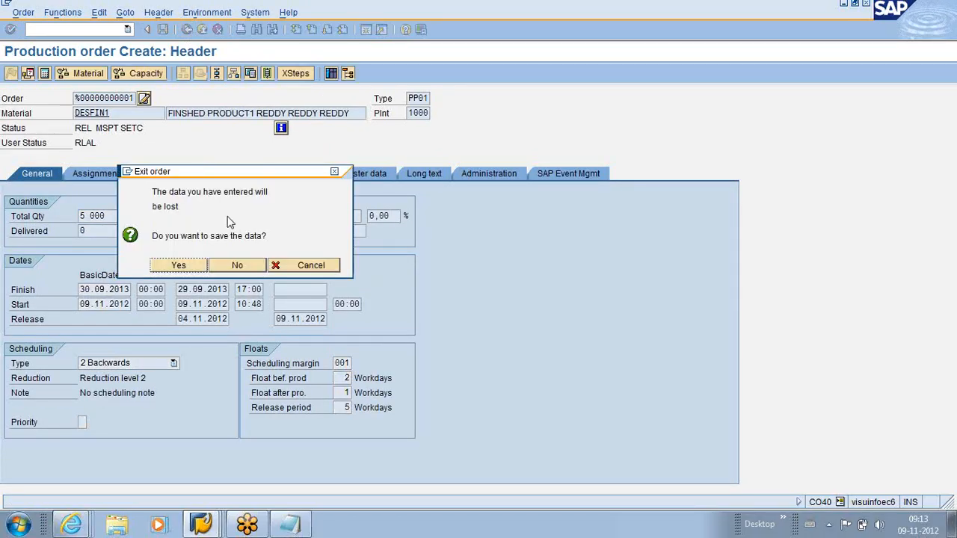
left_click(255, 270)
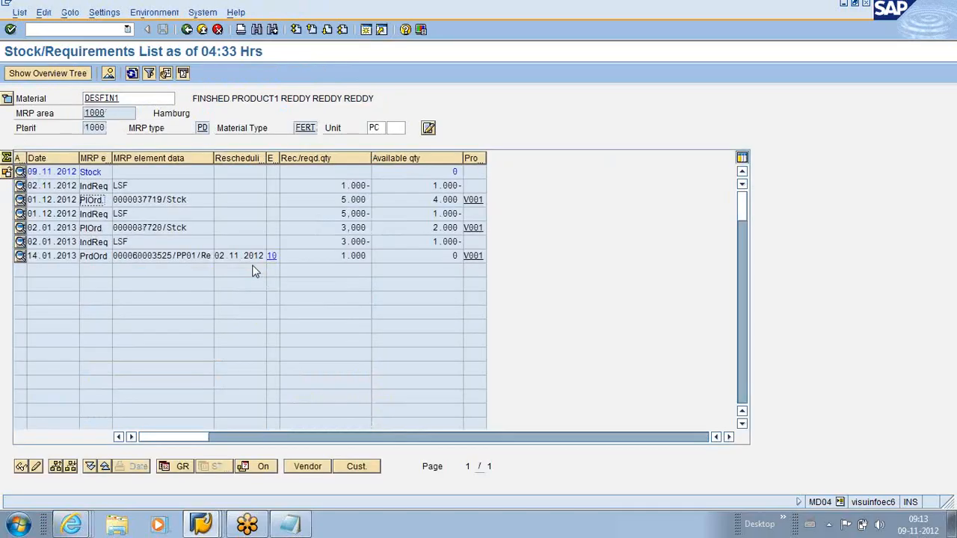
left_click(20, 256)
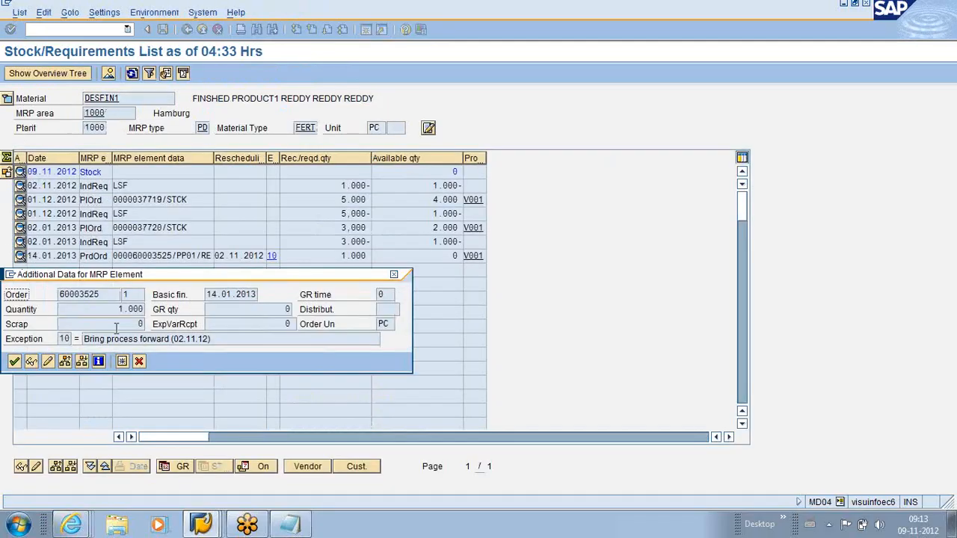
left_click(47, 362)
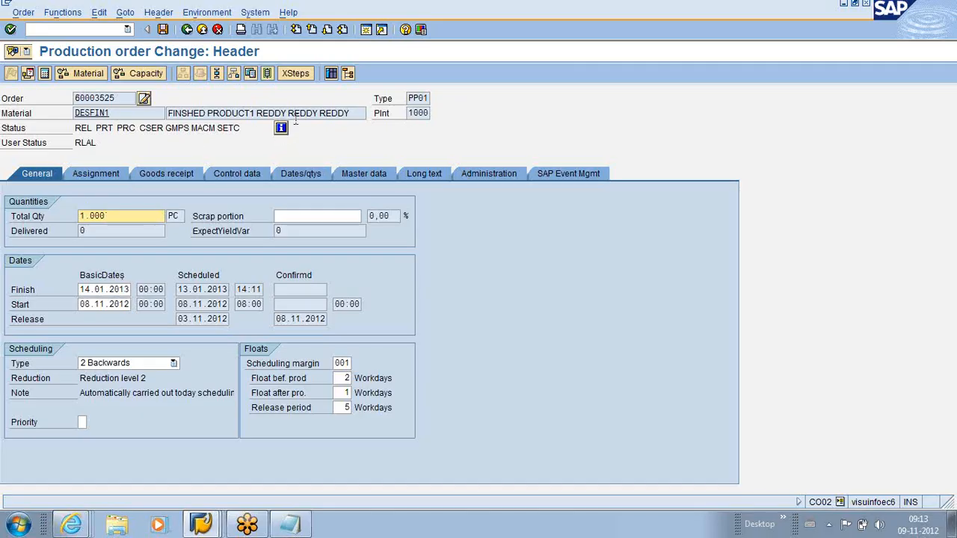
Open transaction KP26 in a new session and set the controlling area to 1000
left_click(368, 31)
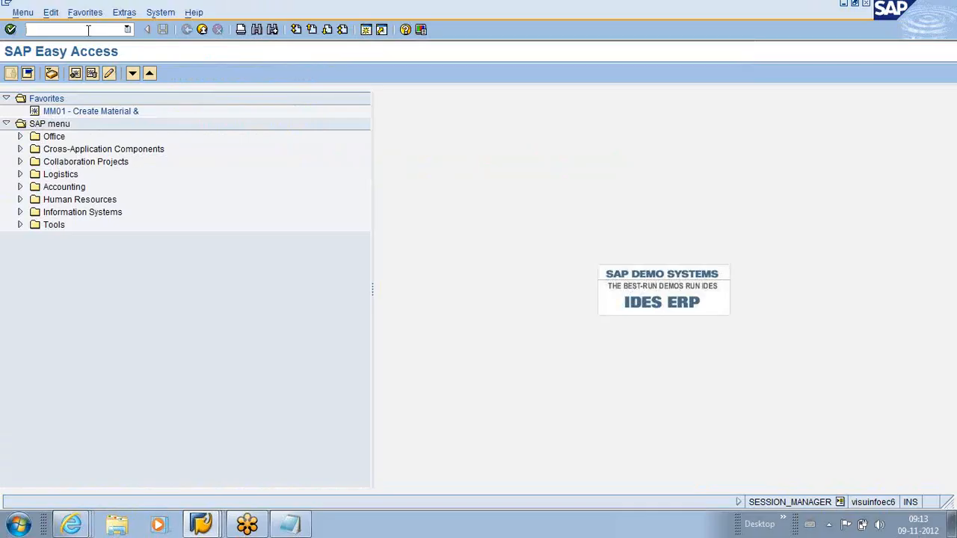
type("KP26")
key("Return")
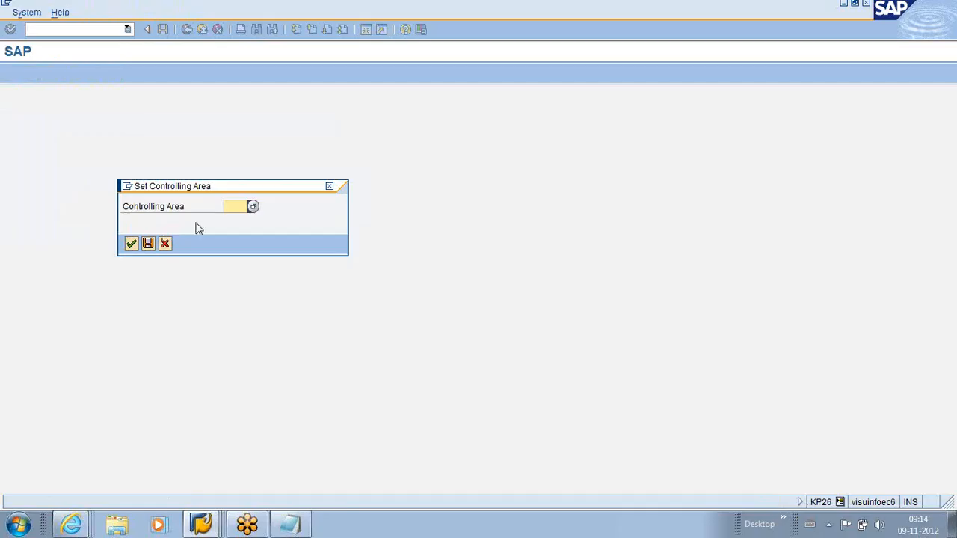
type("1000")
key("Return")
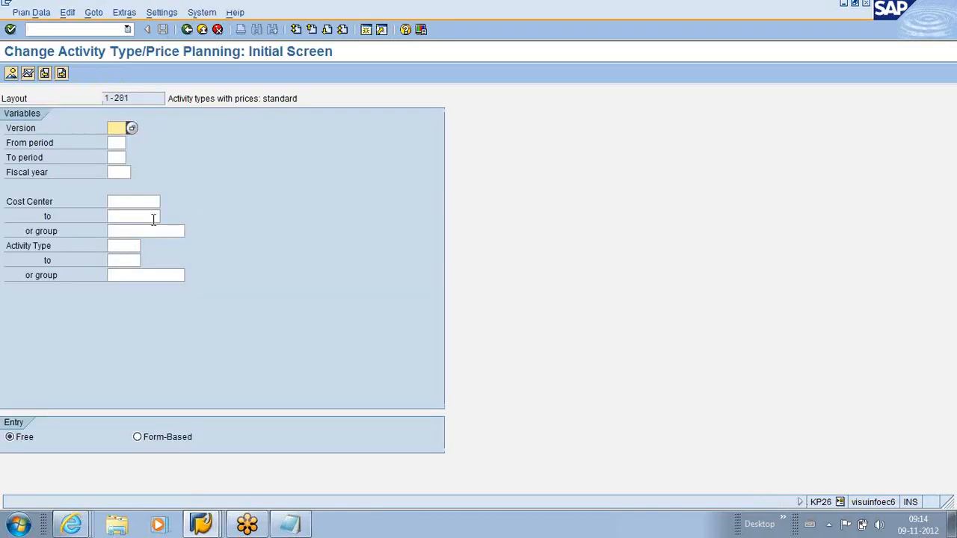
Set the planning version to 0, Plan/actual version, from the list of available versions
left_click(122, 129)
left_click(132, 128)
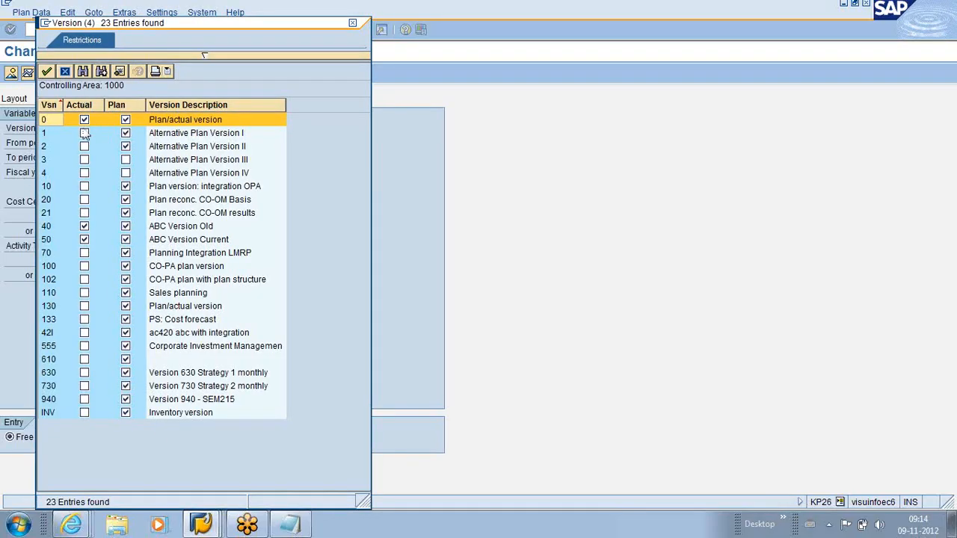
double_click(46, 121)
left_click(117, 142)
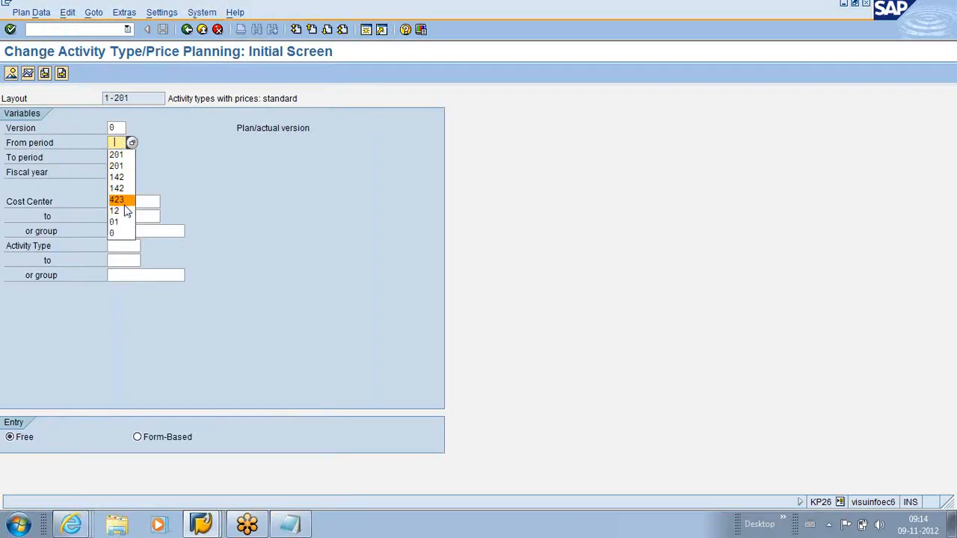
left_click(188, 162)
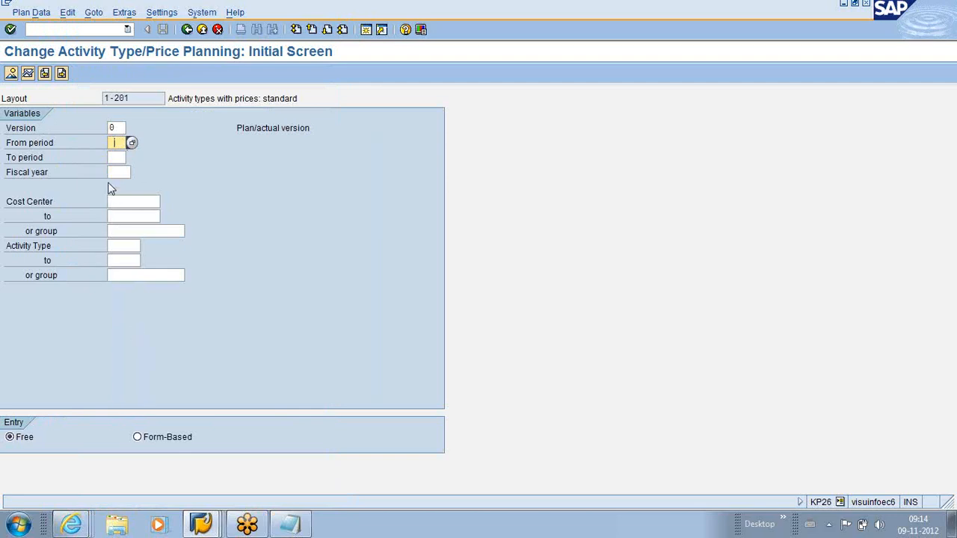
mouse_move(206, 522)
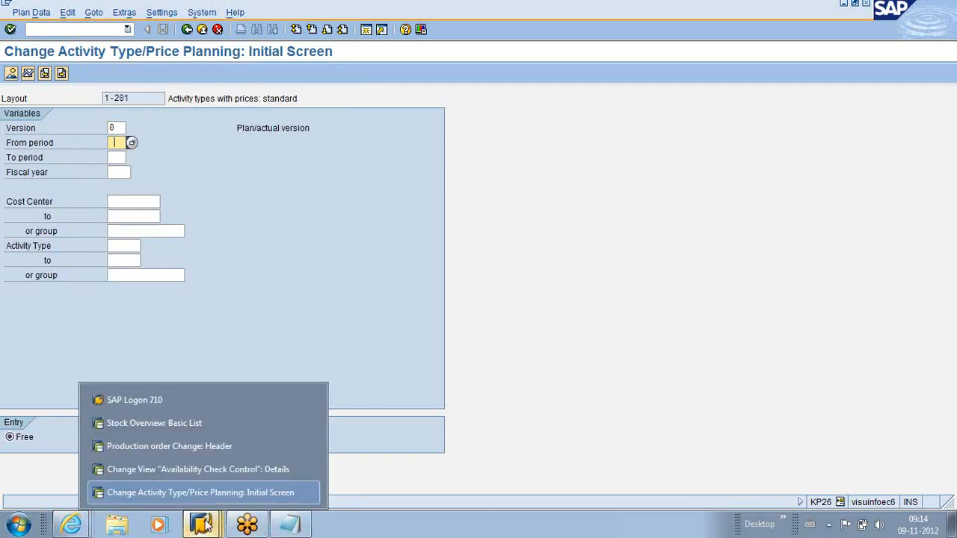
left_click(180, 488)
left_click(196, 525)
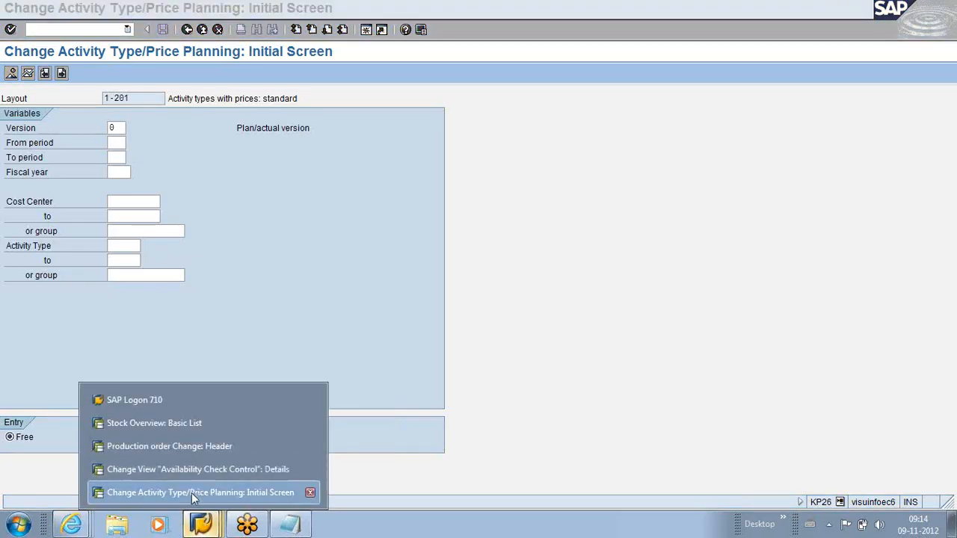
left_click(300, 305)
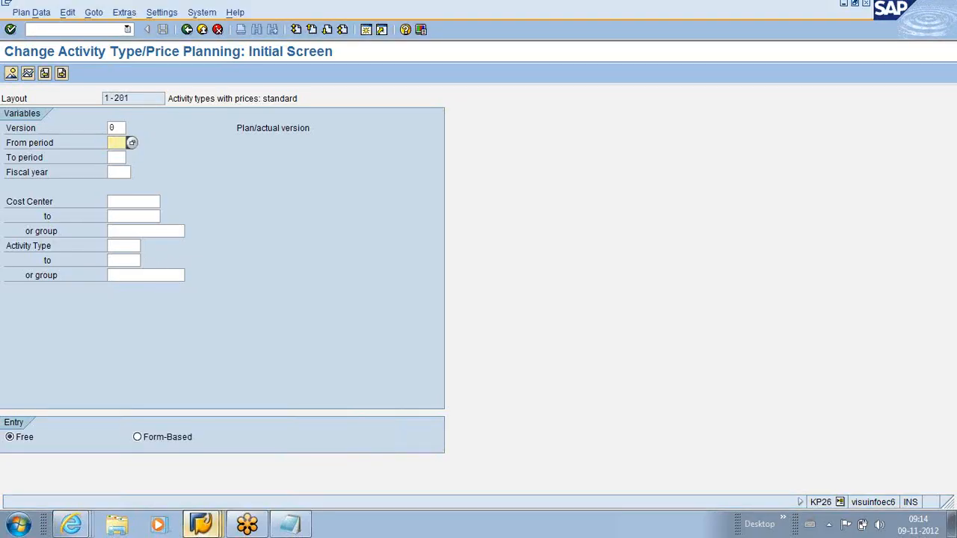
left_click(198, 525)
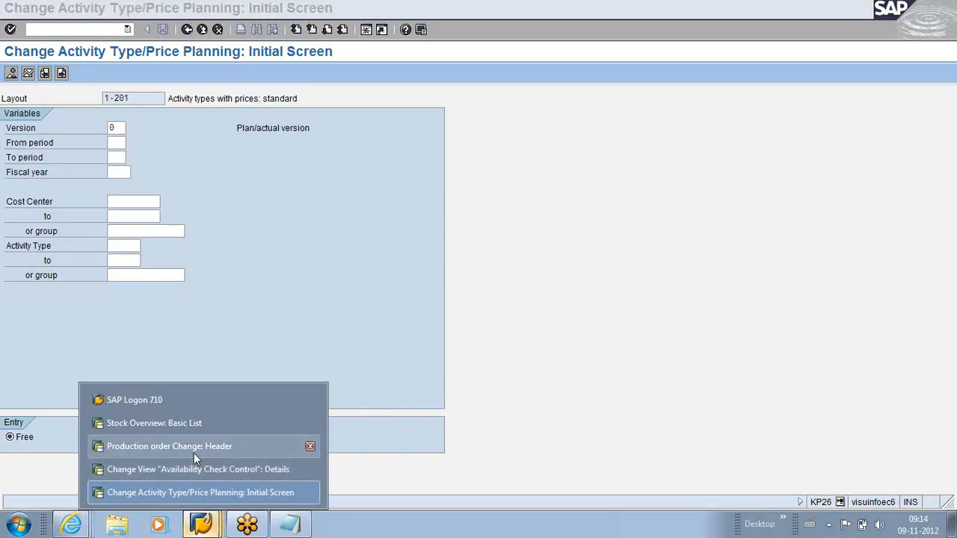
left_click(307, 249)
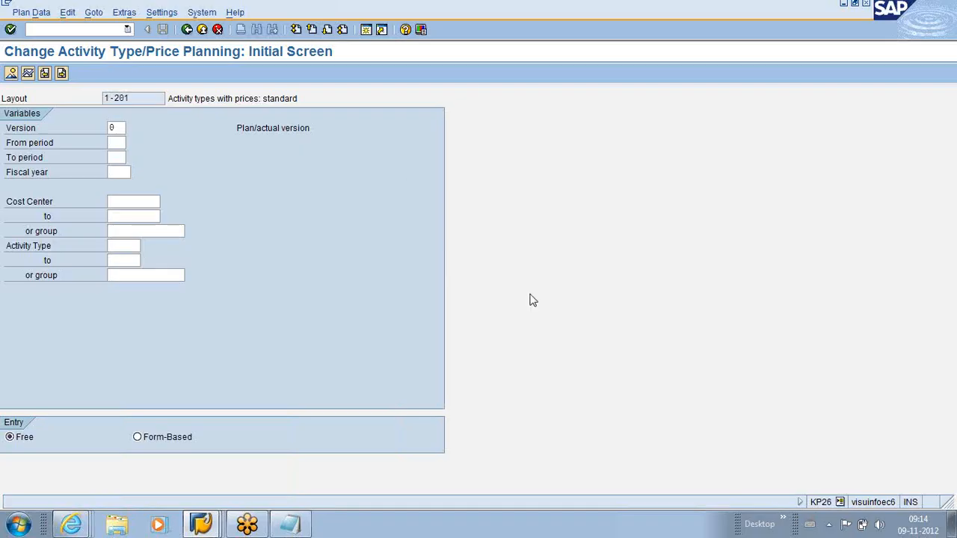
Set the planning period from 01 to 12 and the fiscal year to 2012
left_click(119, 143)
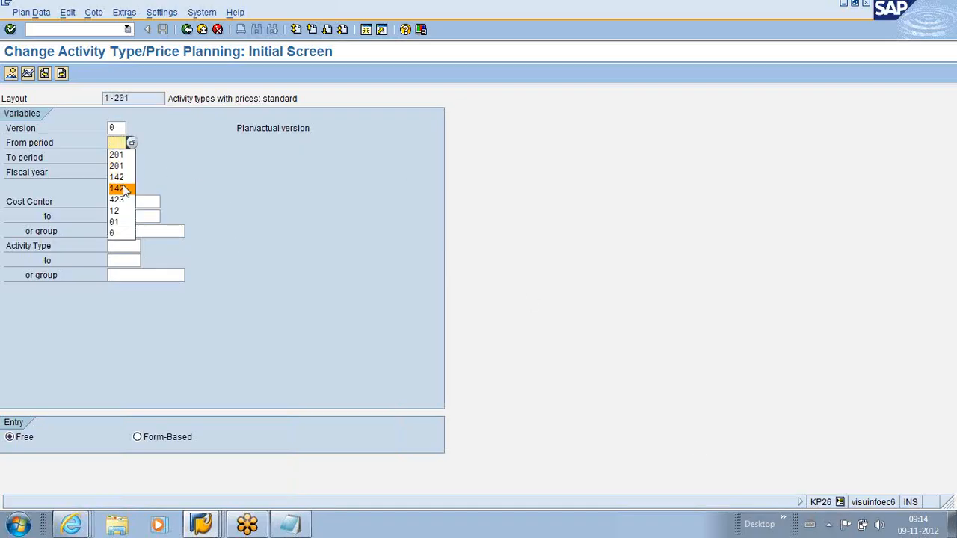
left_click(114, 222)
left_click(119, 157)
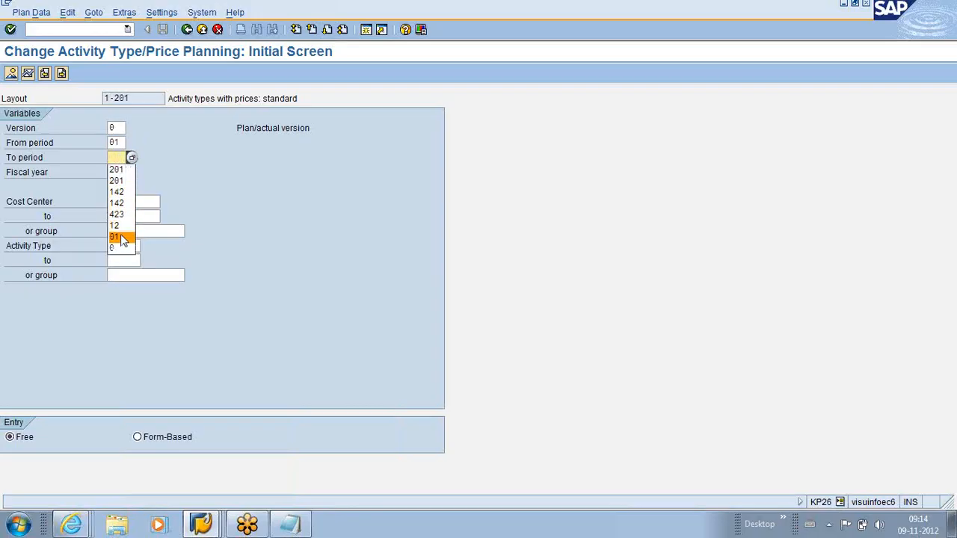
left_click(114, 225)
left_click(120, 172)
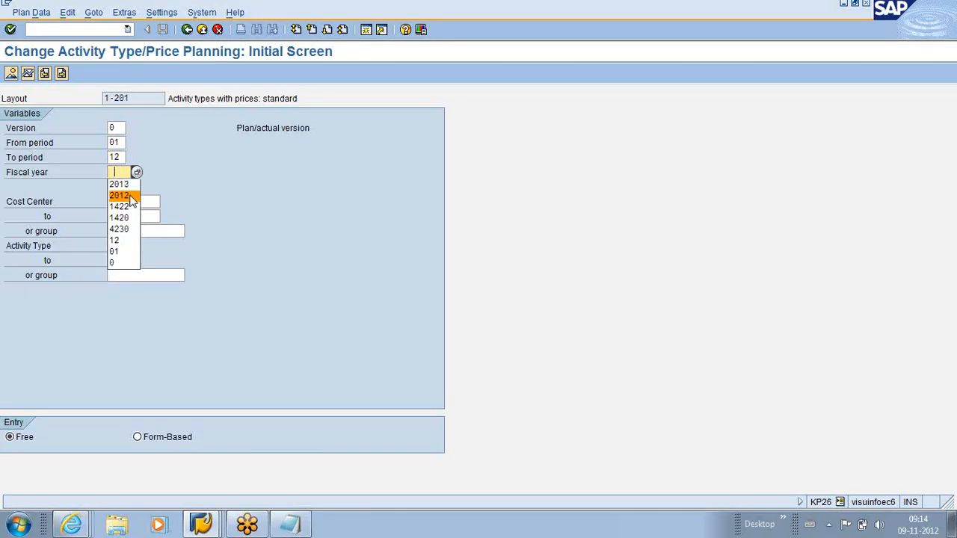
left_click(131, 197)
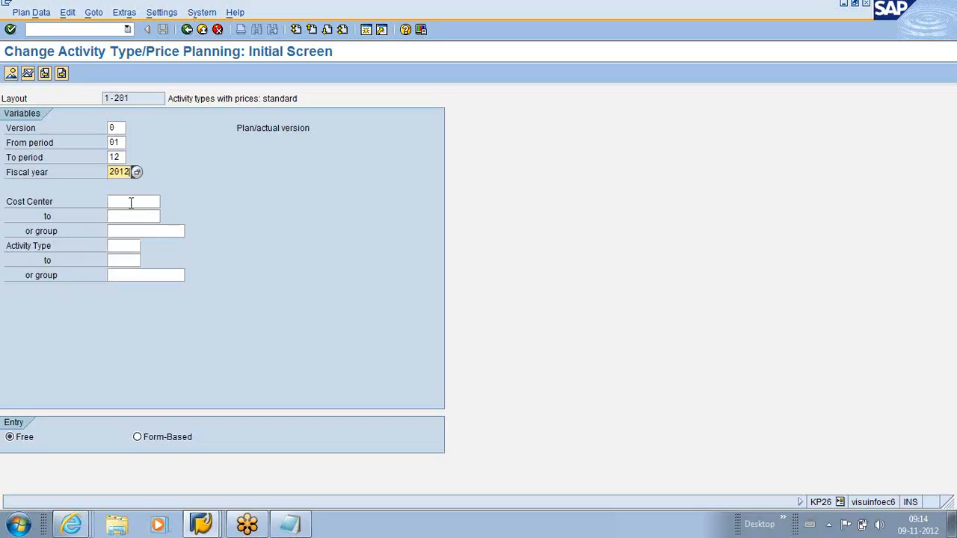
Set the cost center to 4230 and the activity type range from 1420 to 1422
left_click(130, 202)
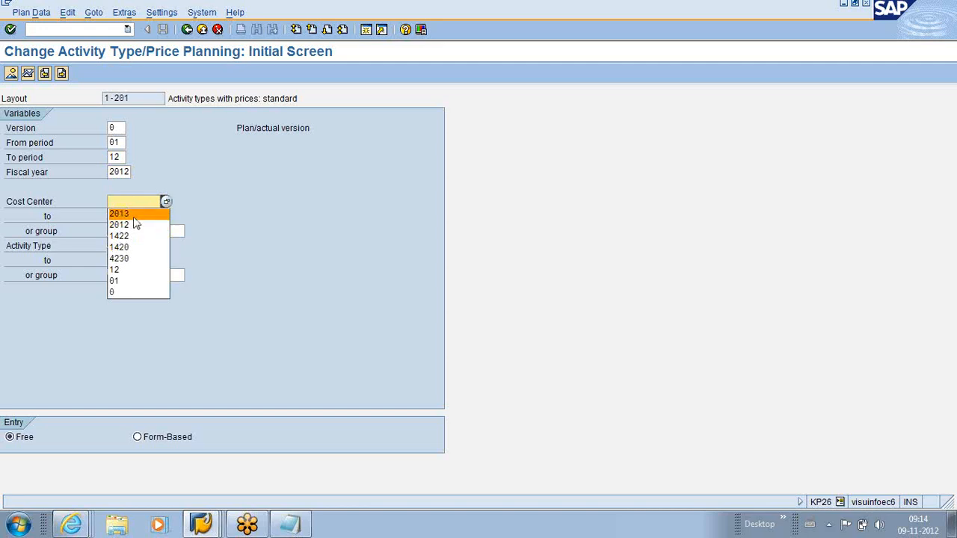
left_click(136, 259)
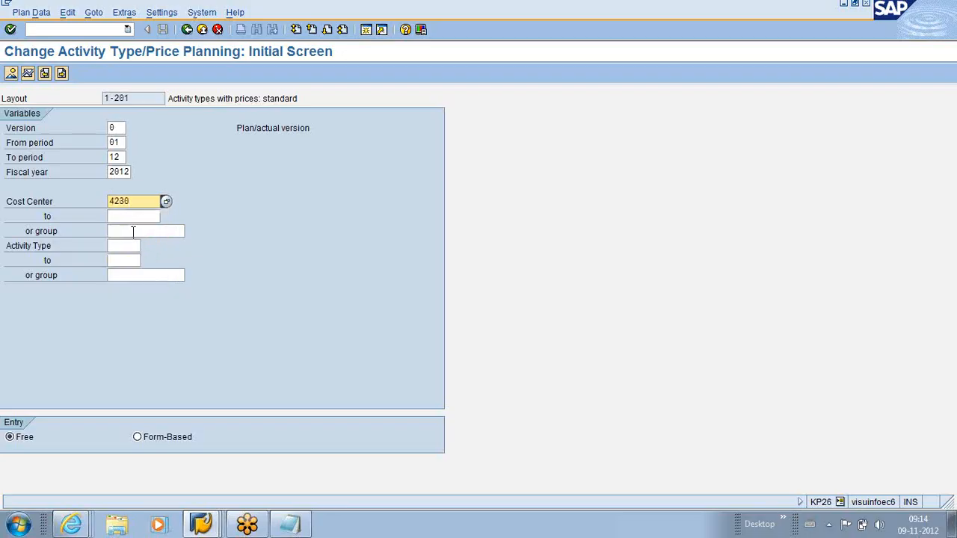
left_click(127, 247)
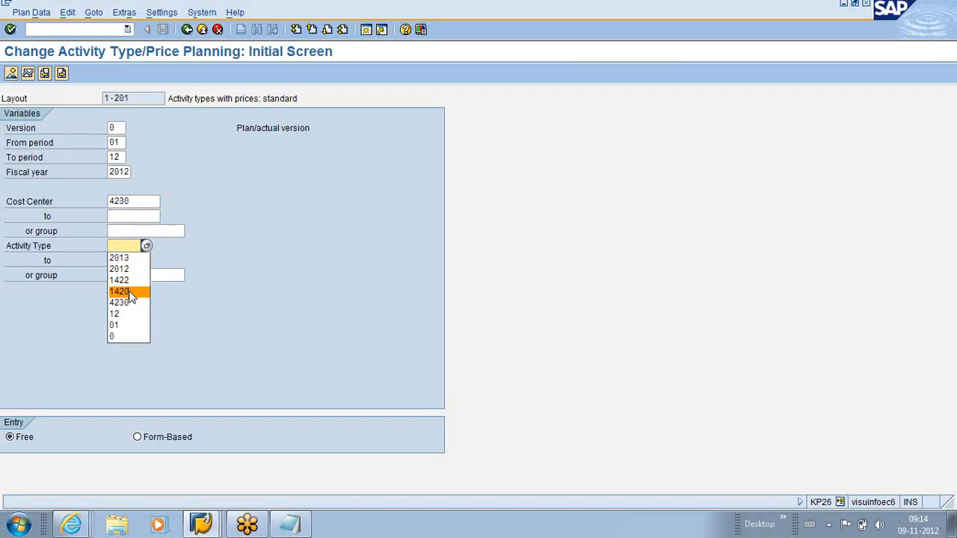
left_click(129, 291)
left_click(128, 261)
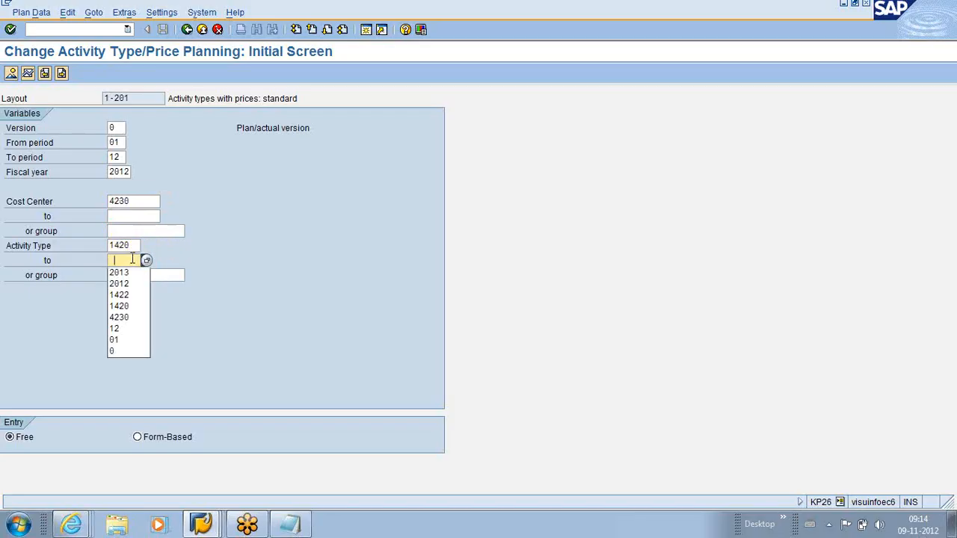
left_click(131, 297)
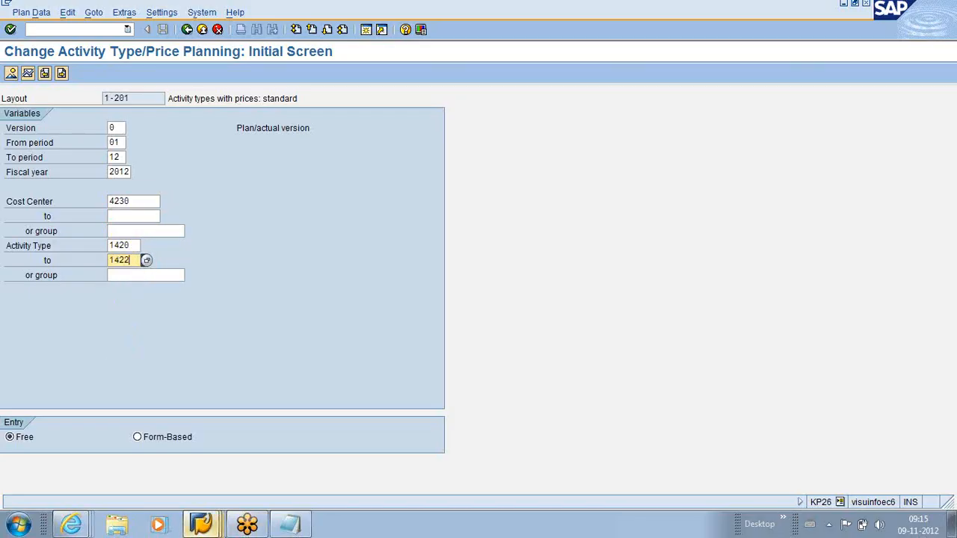
Switch to the session with the production order for DESFIN1 and determine the order's costs
left_click(201, 523)
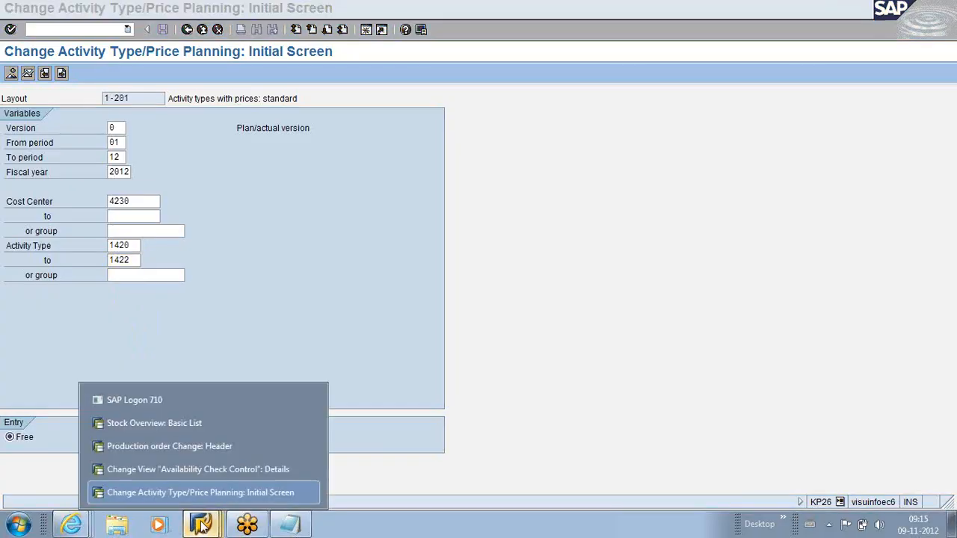
left_click(153, 447)
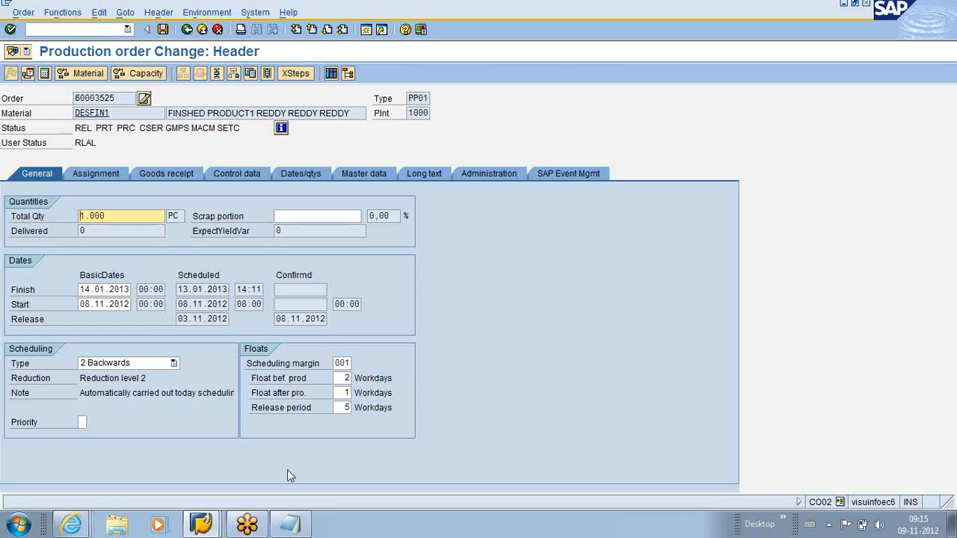
left_click(202, 523)
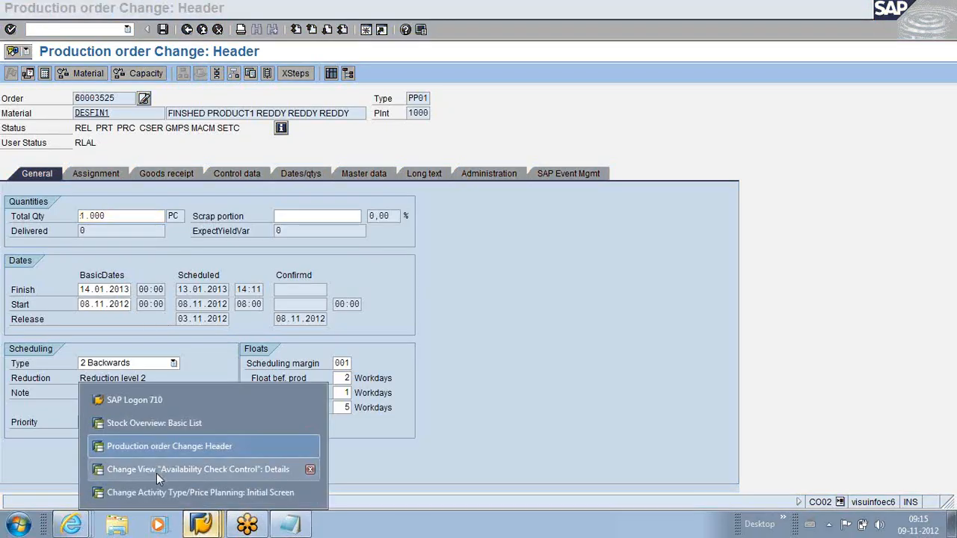
left_click(253, 446)
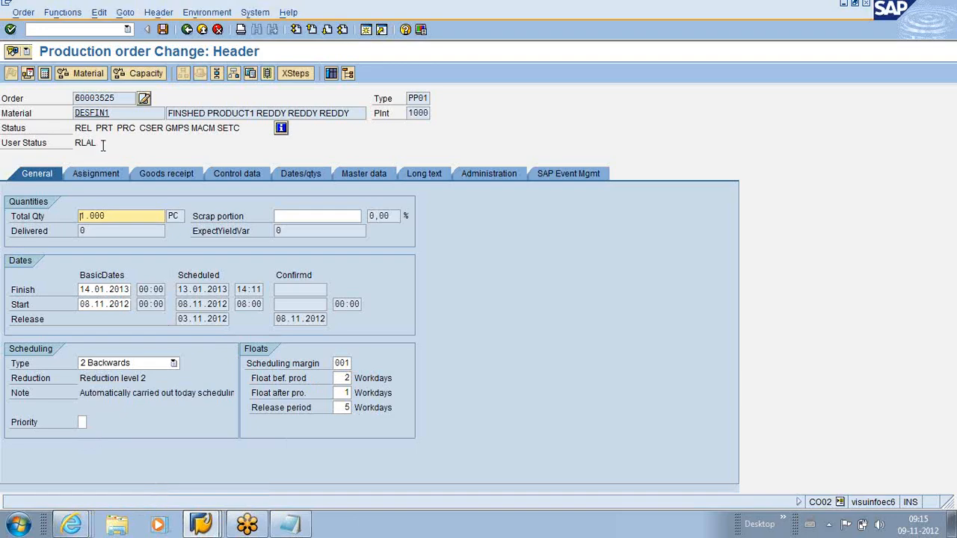
left_click(44, 78)
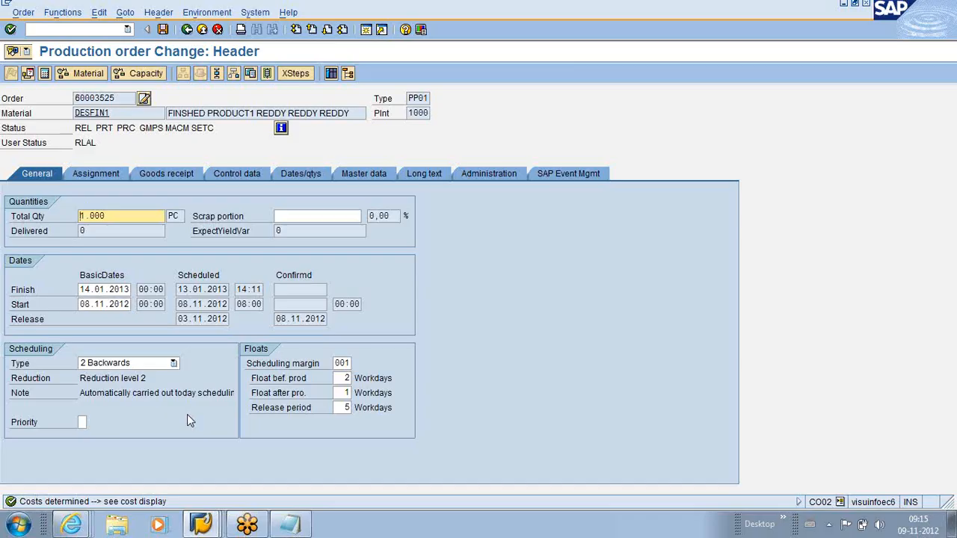
Review the REDDY notes in Notepad on checking group, PP01 checking rule at creation and release, and scope of check
left_click(290, 524)
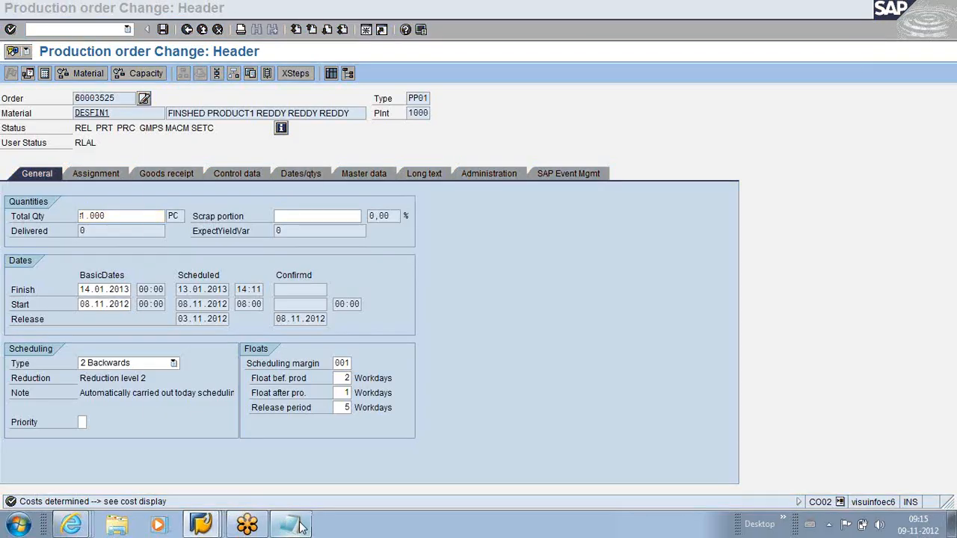
left_click(228, 275)
mouse_move(155, 234)
left_mouse_down()
mouse_move(307, 234)
mouse_move(156, 235)
left_mouse_up()
left_click_drag(156, 275, 499, 274)
left_click_drag(356, 295, 519, 293)
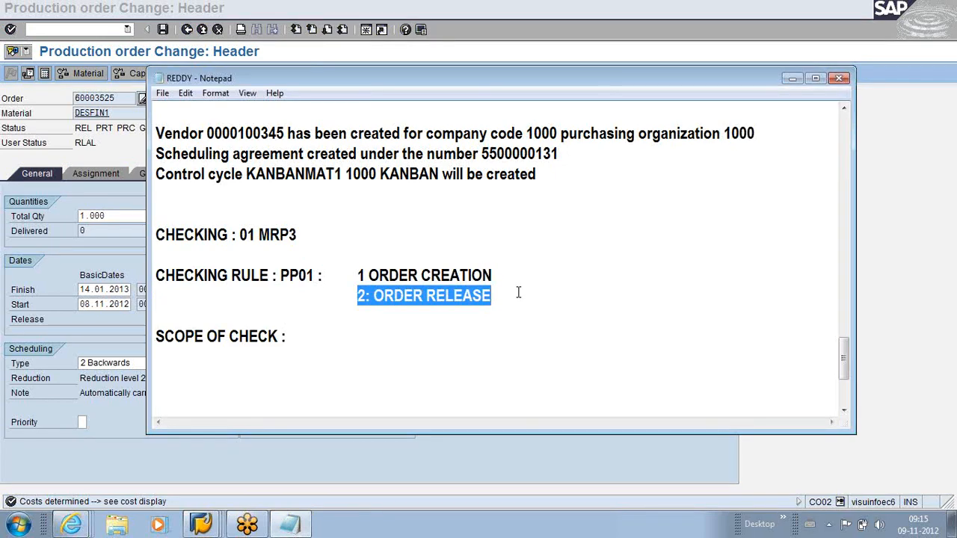
left_click_drag(291, 337, 155, 337)
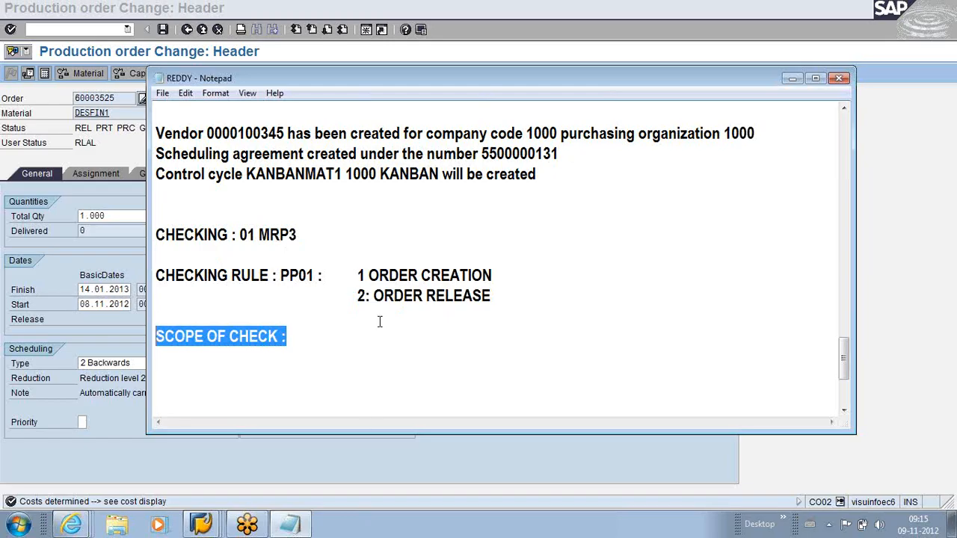
left_click(792, 80)
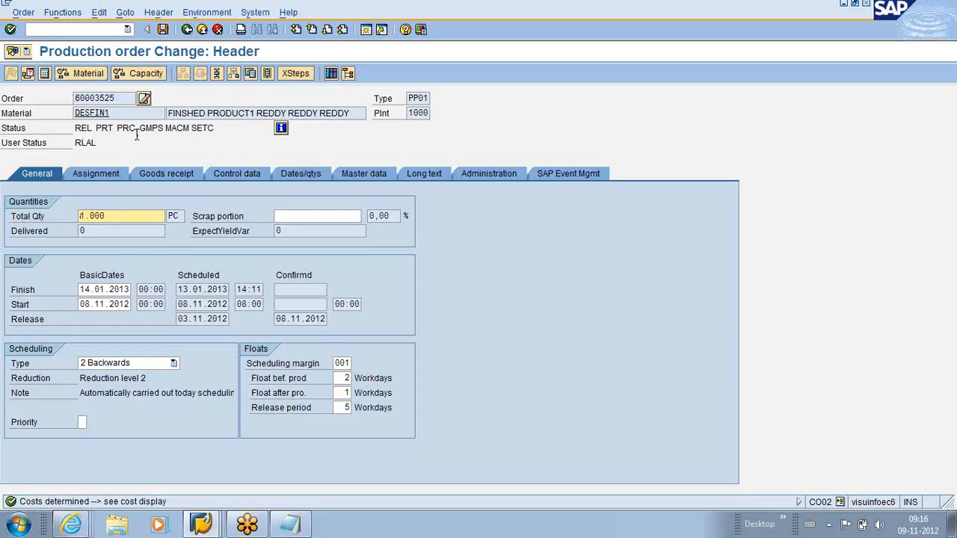
Examine the production order's detailed system and user statuses, and look at its basic finish date
left_click(281, 129)
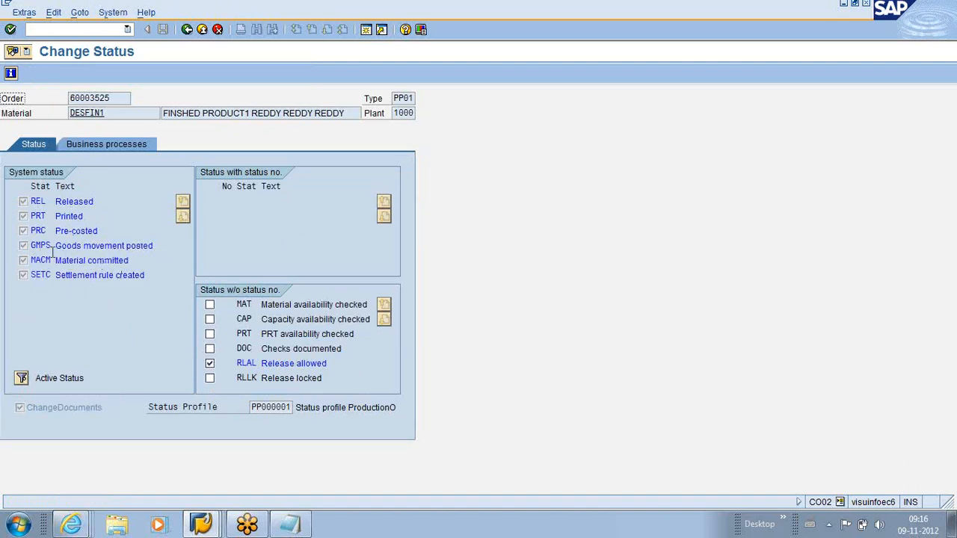
left_click(187, 30)
left_click(80, 289)
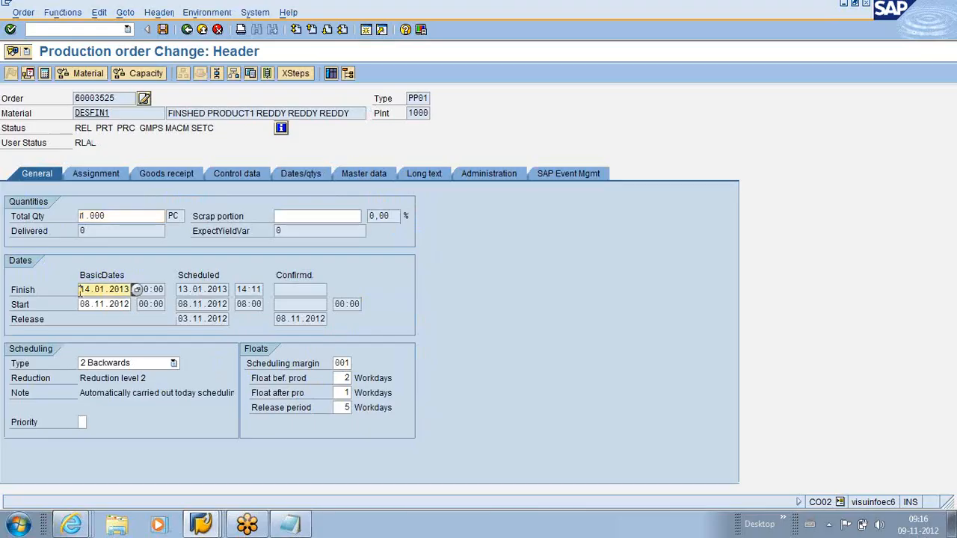
left_click_drag(80, 292, 133, 290)
left_click(131, 290)
Run the material availability check for the production order and save the order
left_click(48, 30)
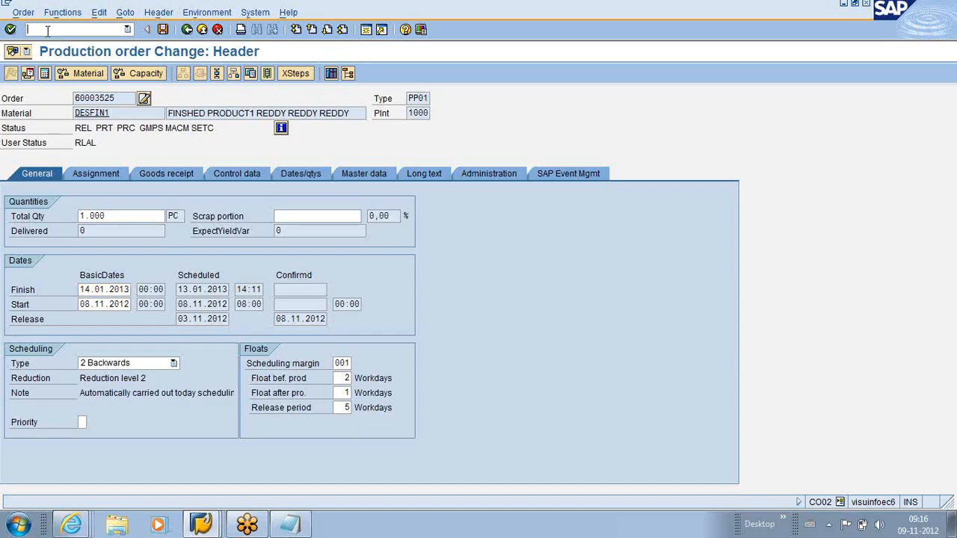
left_click(80, 76)
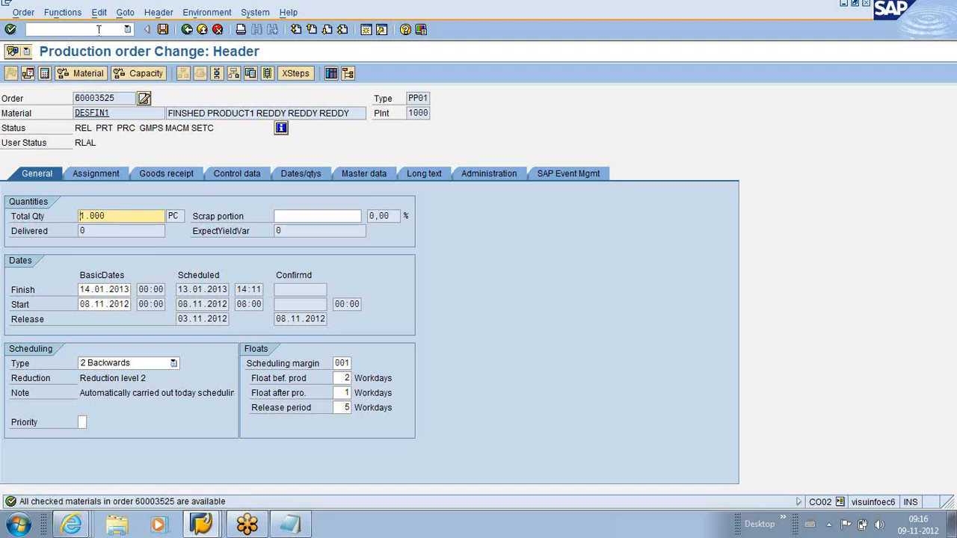
left_click(163, 29)
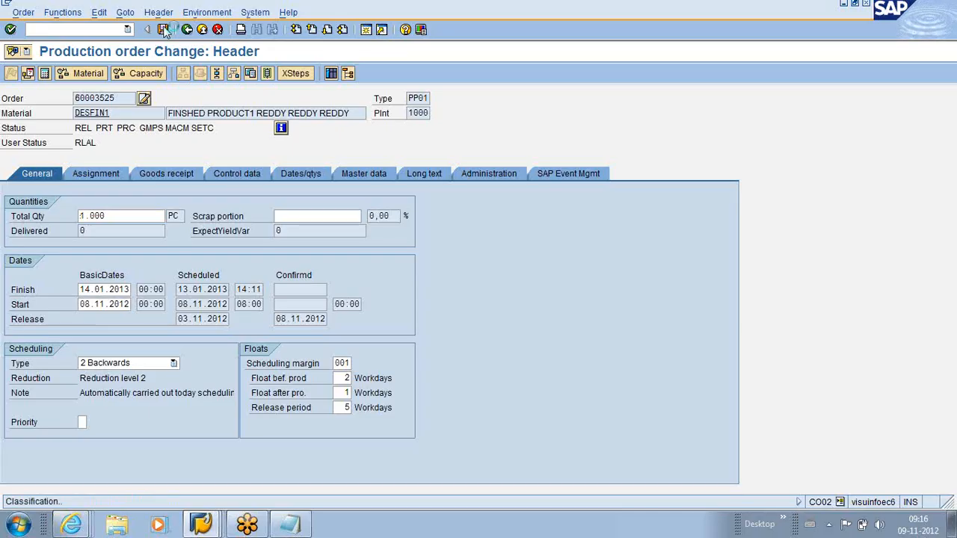
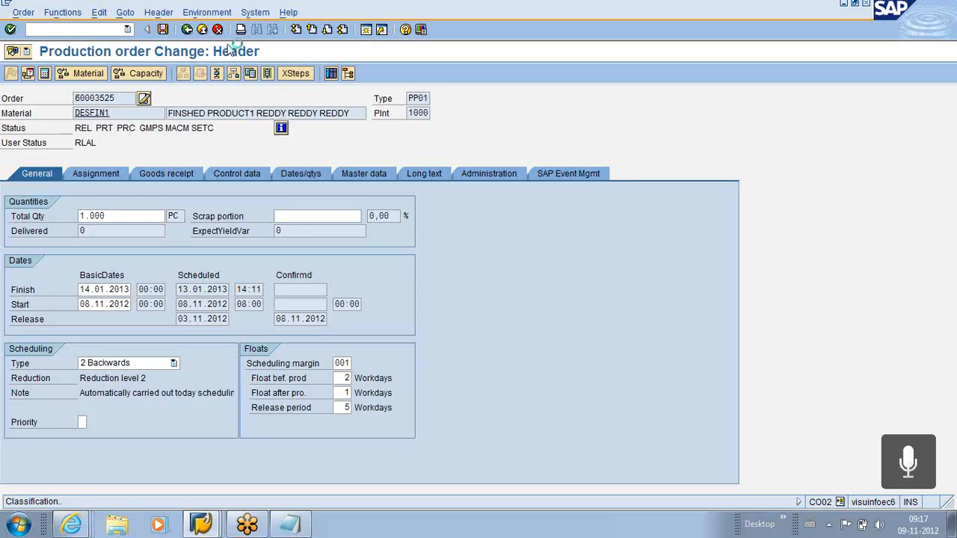
left_click(200, 523)
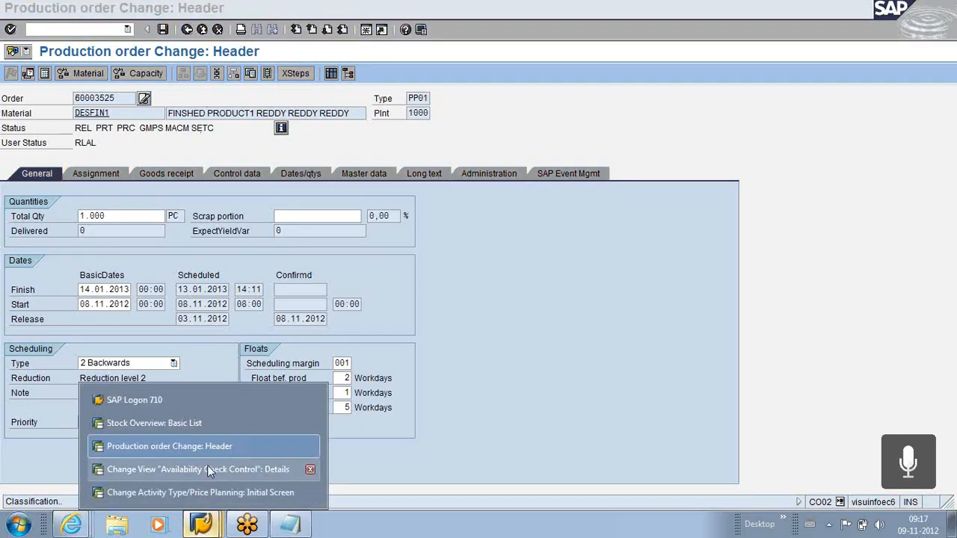
left_click(180, 424)
left_click(59, 29)
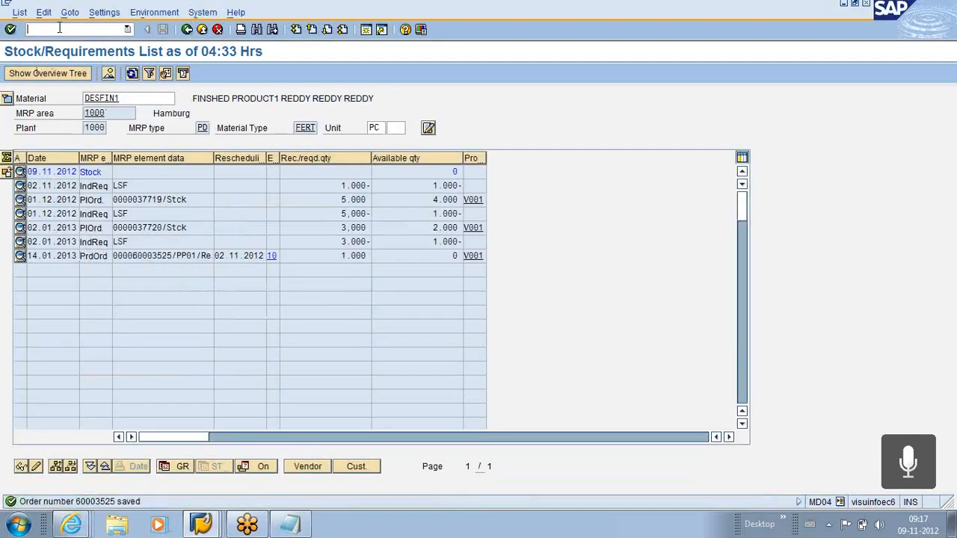
type("/")
Switch to the Stock Overview session and open transaction CO15 there
left_click(201, 524)
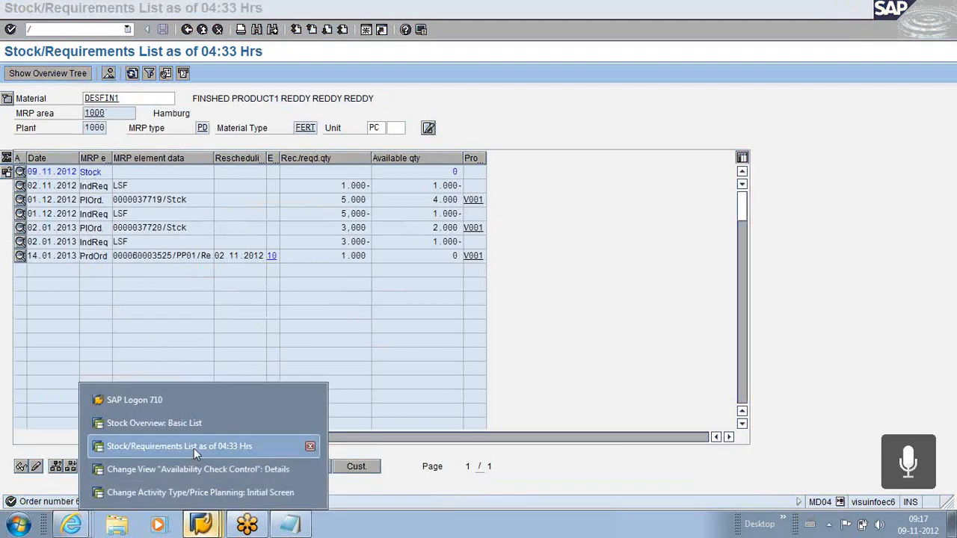
left_click(167, 424)
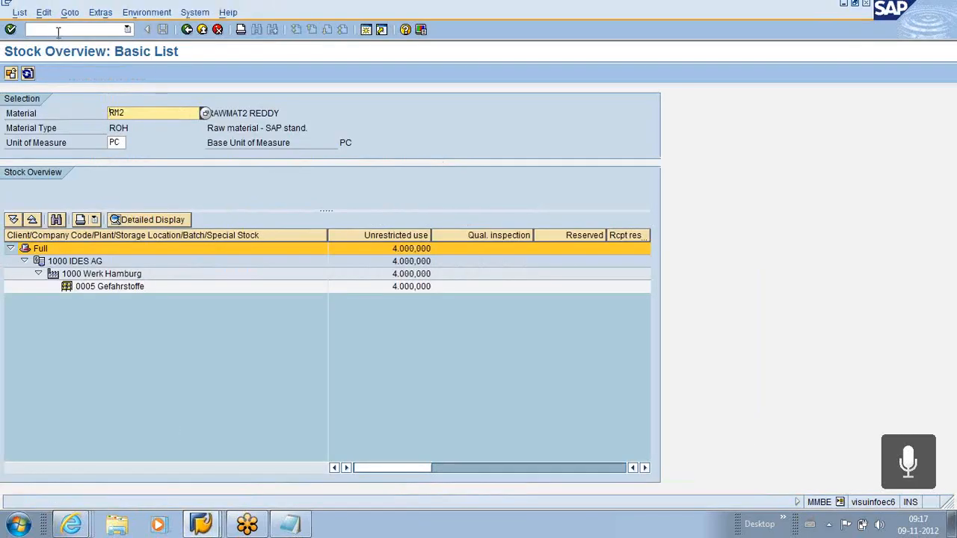
left_click(60, 29)
type("/NC")
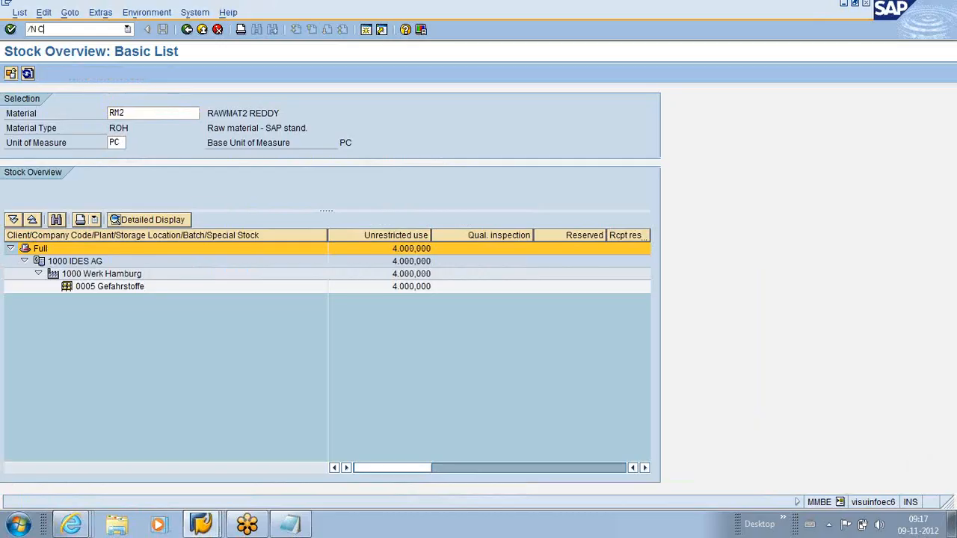
type("O15")
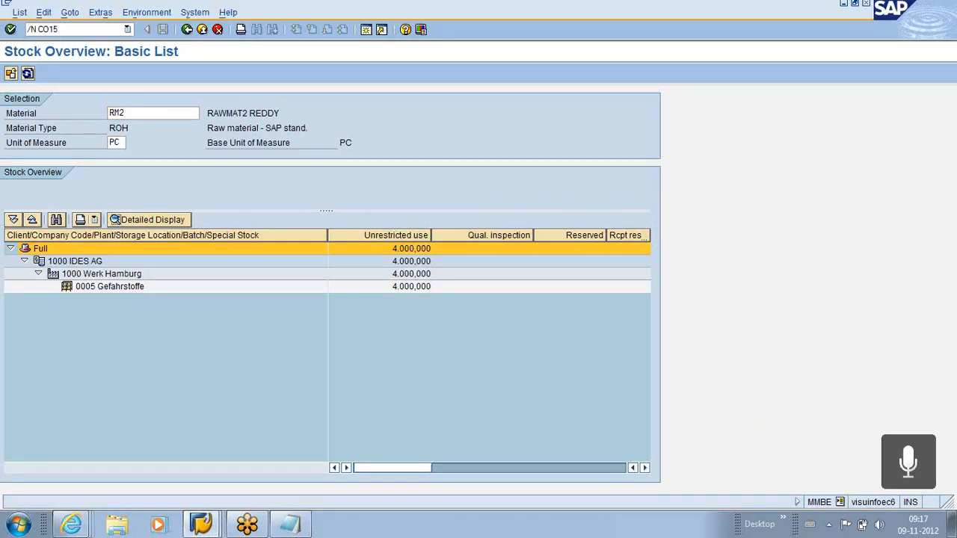
key("Return")
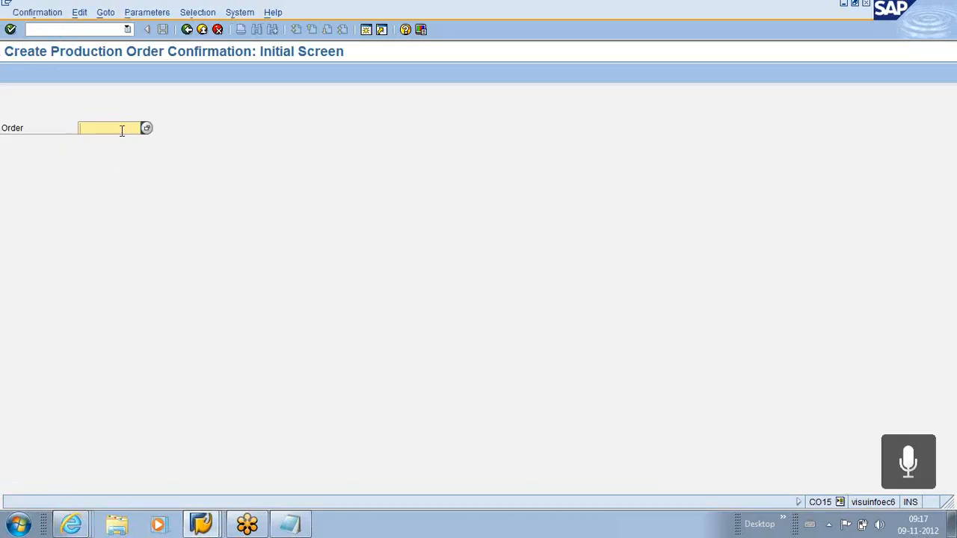
Enter the saved production order's number from the earlier entries and open its confirmation data
left_click(122, 131)
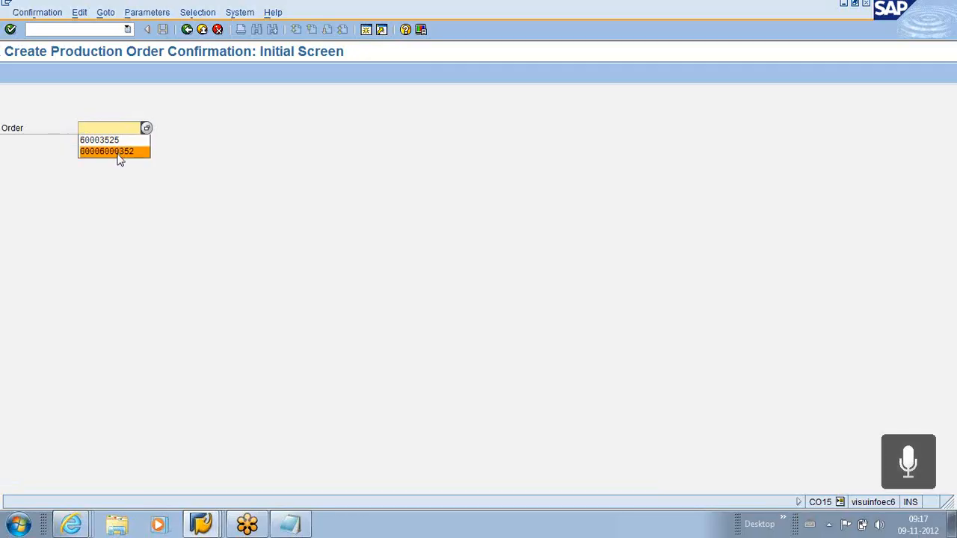
left_click(117, 142)
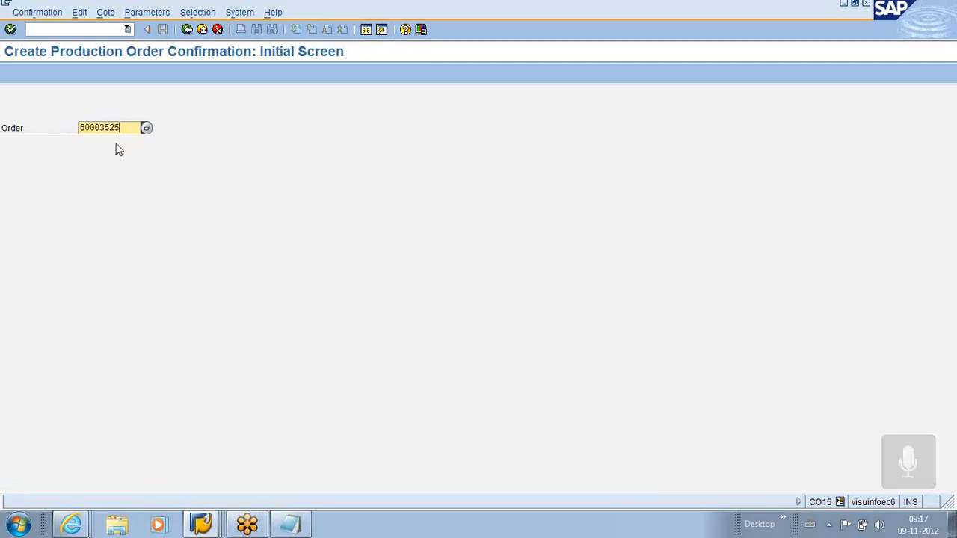
key("Return")
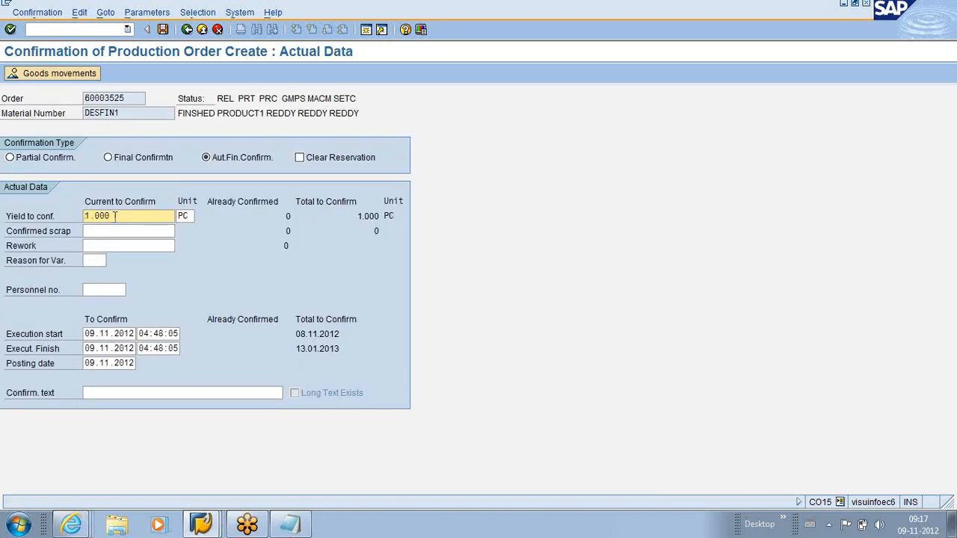
Set the confirmation type to final confirmation for the proposed yield and save the order confirmation
left_click_drag(115, 215, 83, 215)
left_click(82, 216)
left_click(109, 159)
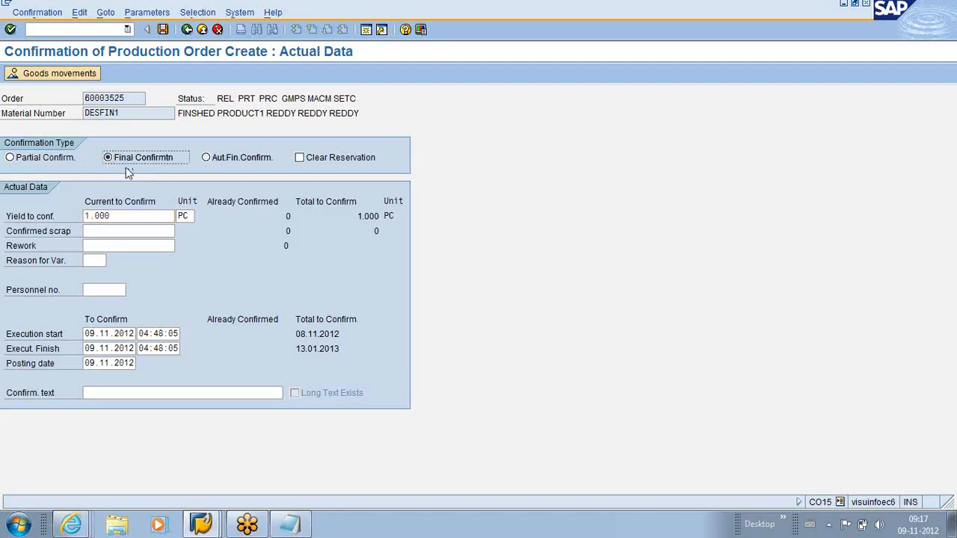
left_click(164, 30)
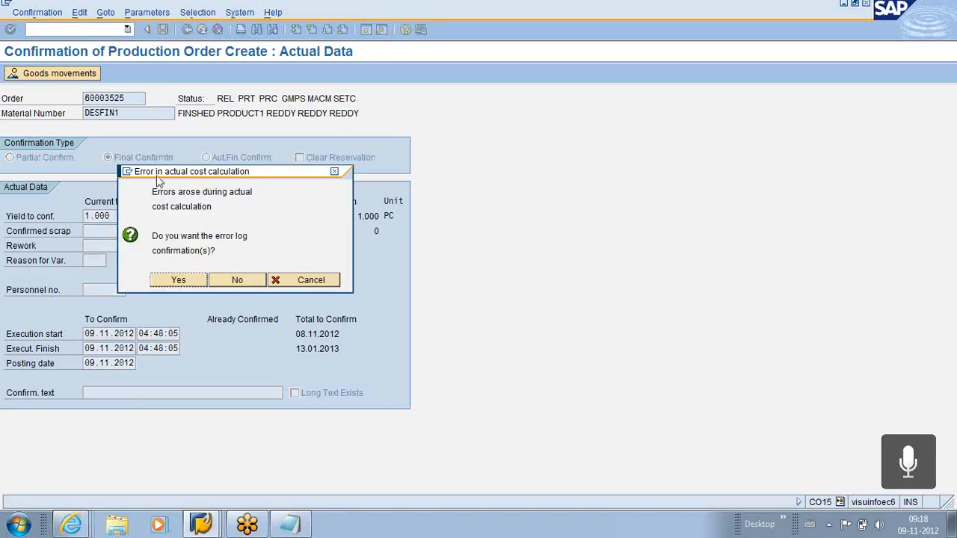
Display the error log for the actual cost calculation and read the long text of the logged error message
left_click(183, 283)
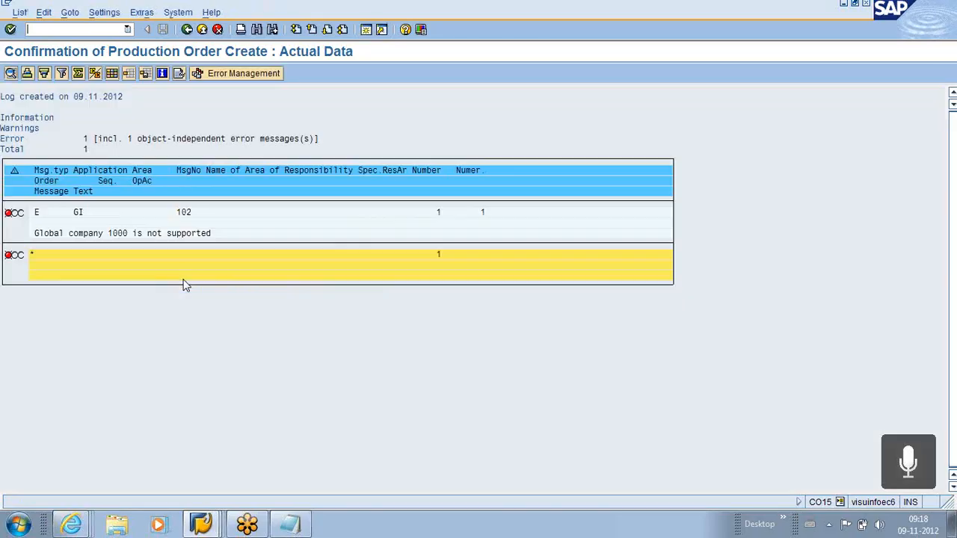
left_click(59, 215)
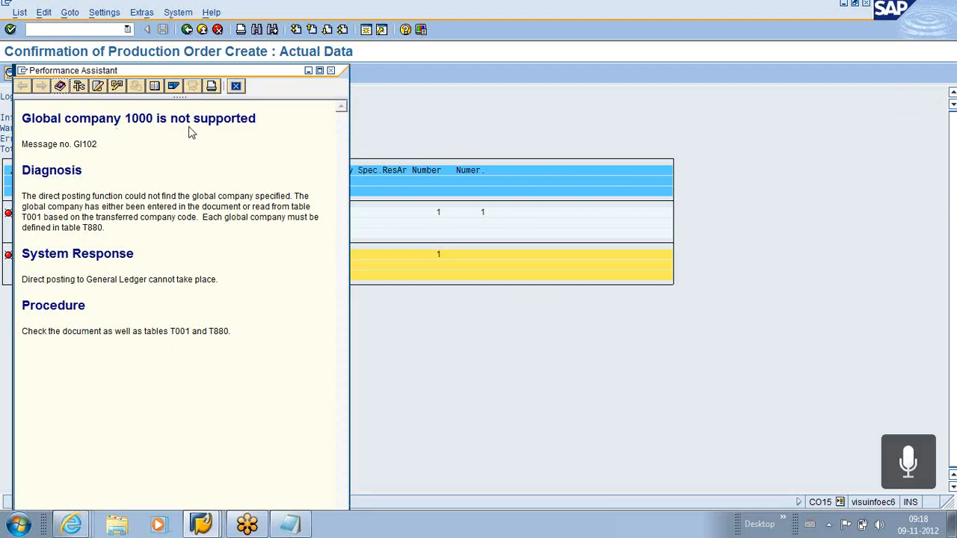
left_click(333, 72)
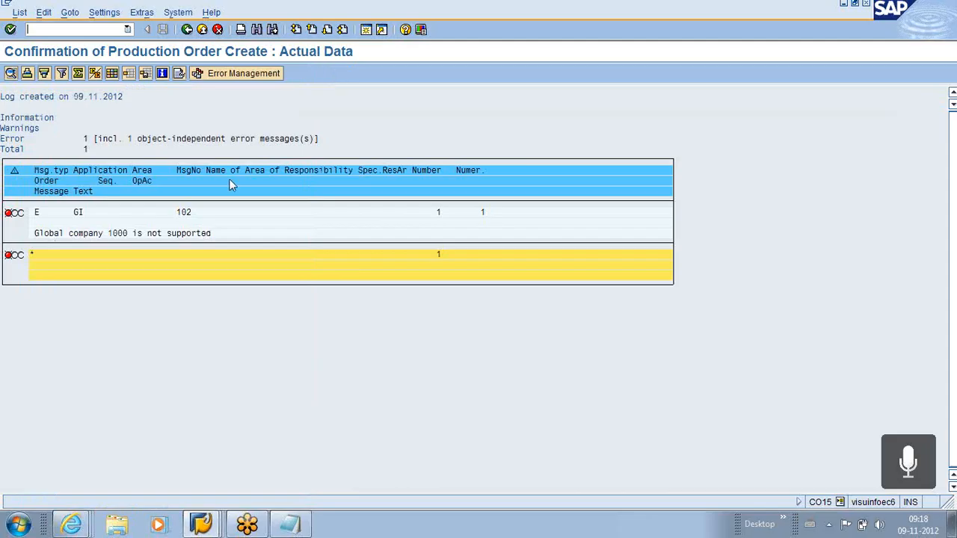
Reopen the long text of the "Global company 1000 is not supported" error and highlight the table name T880 in its diagnosis
double_click(128, 240)
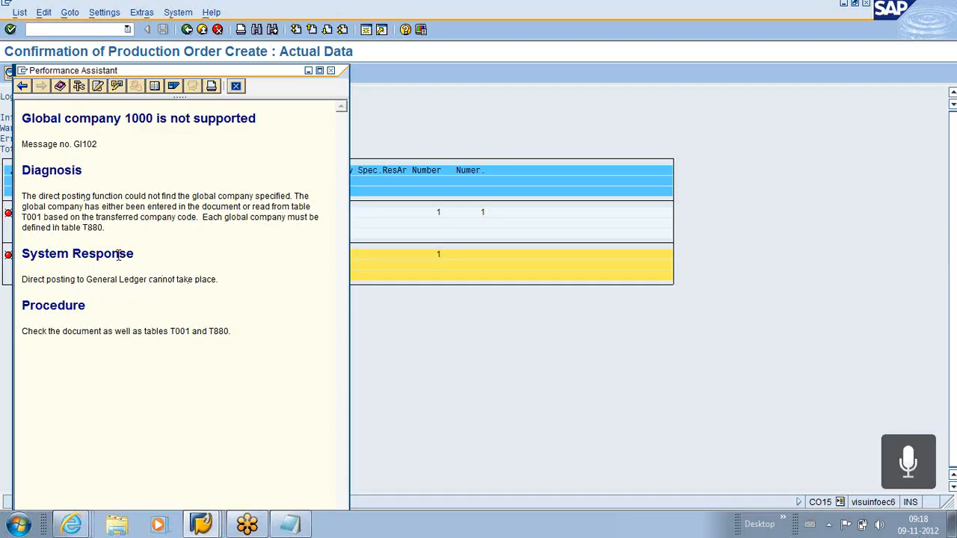
left_click_drag(83, 228, 117, 229)
left_click(330, 71)
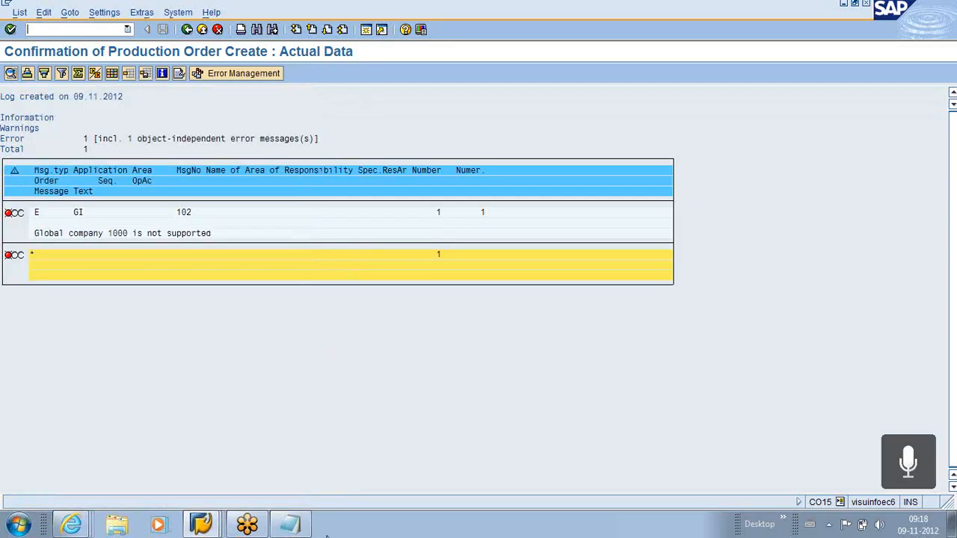
Switch to the Availability Check Control session and open the Data Browser transaction SE16 there
left_click(200, 524)
left_click(185, 451)
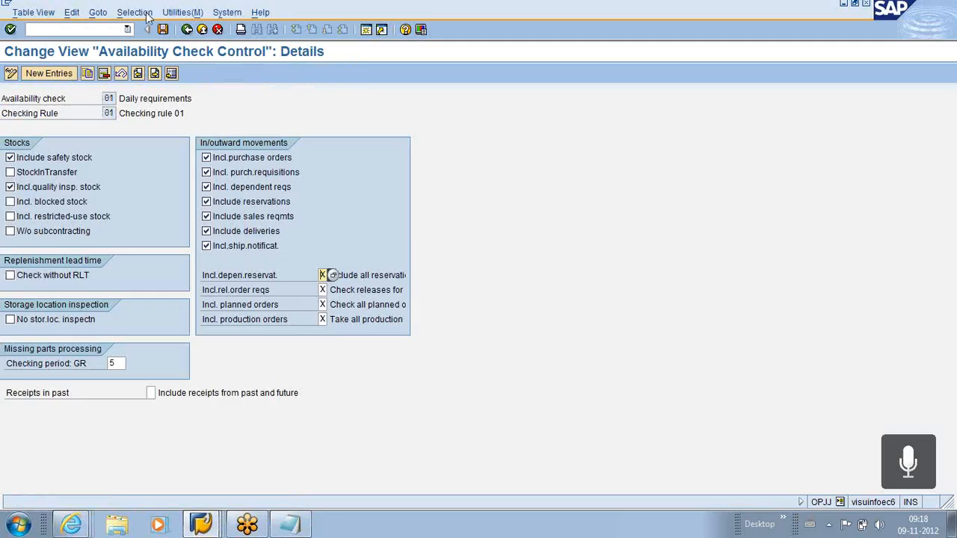
type("SE16N")
key("Return")
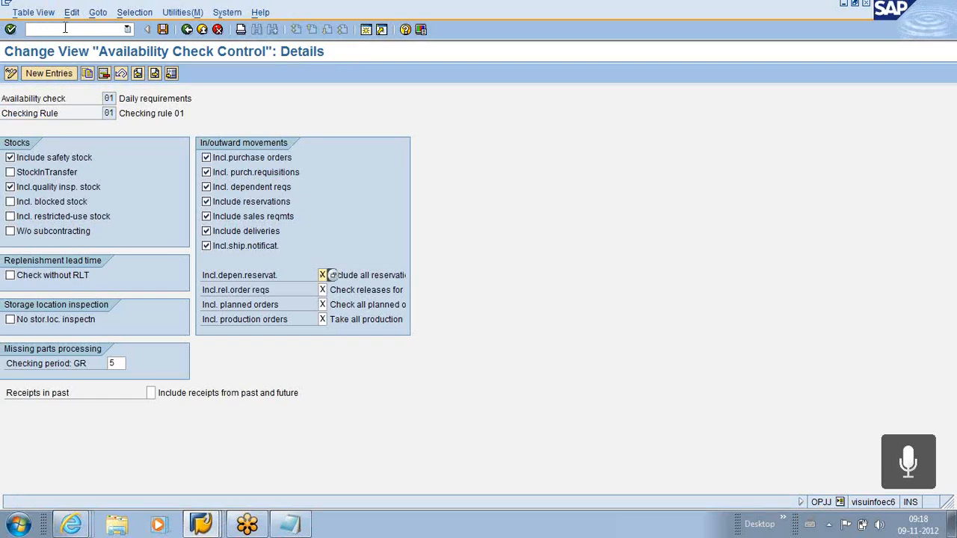
left_click(65, 29)
type("/n")
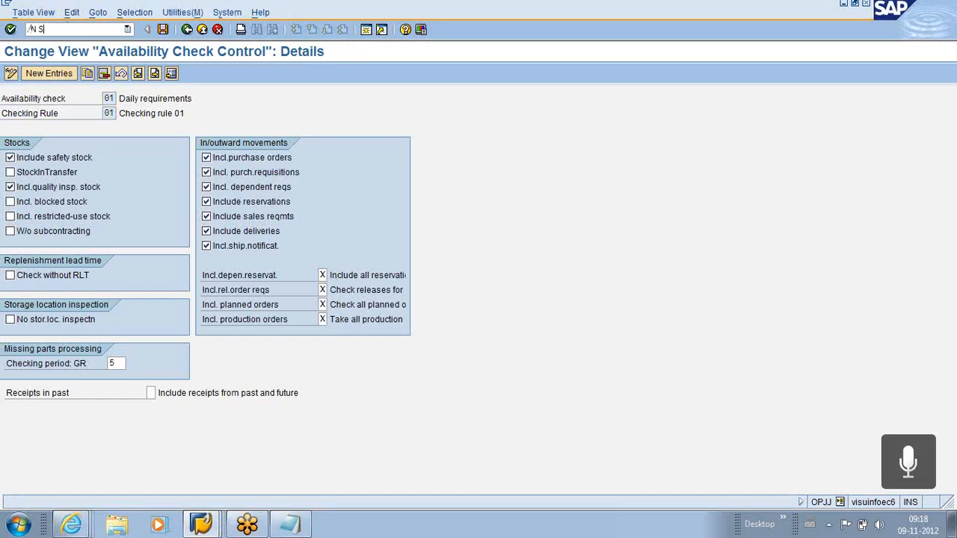
key("Return")
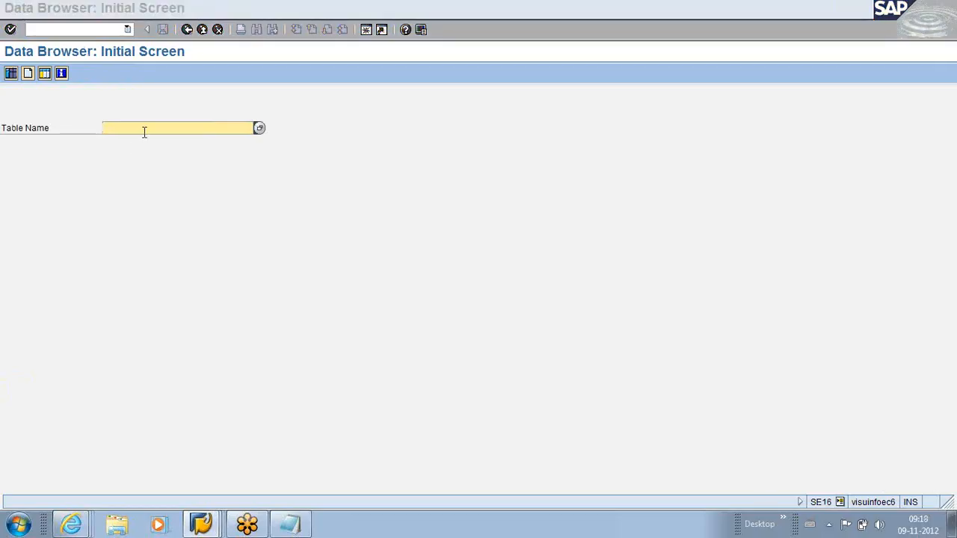
Return to the error's long text in the confirmation session and copy the table name T880 from the Procedure section
key("alt+Tab")
key("alt+Tab")
key("alt+Tab")
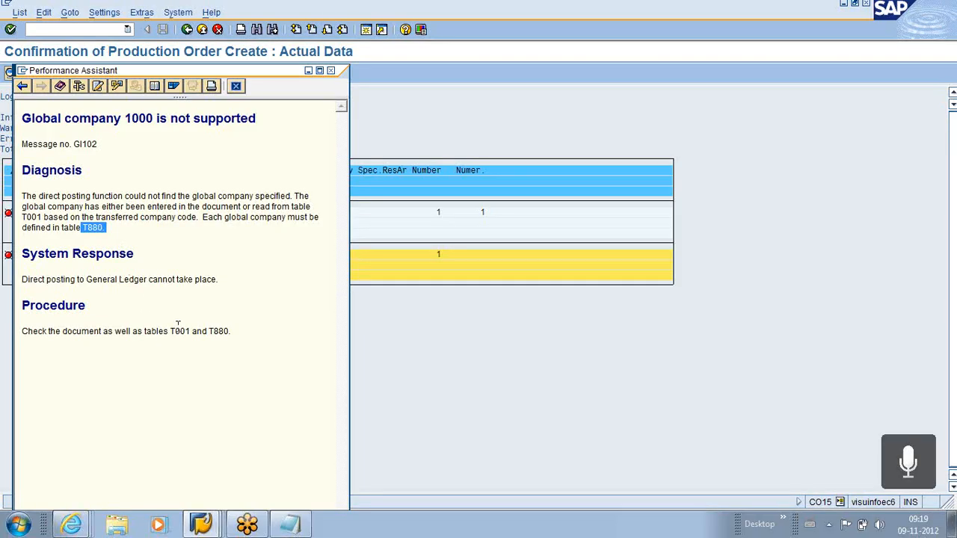
left_click_drag(207, 331, 232, 332)
key("ctrl+c")
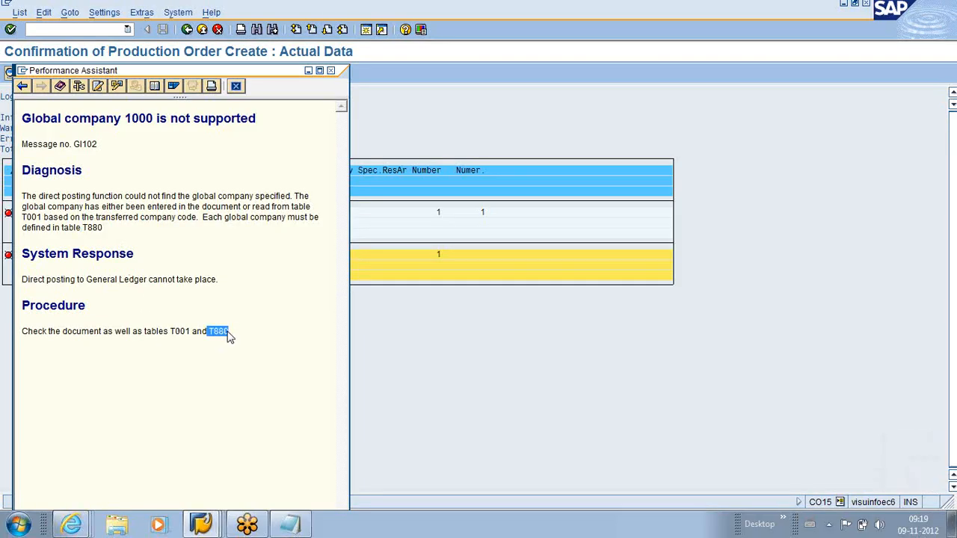
Paste the table name T880 into the Data Browser and open the table's selection screen
key("alt+Tab")
key("alt+Tab")
key("Tab")
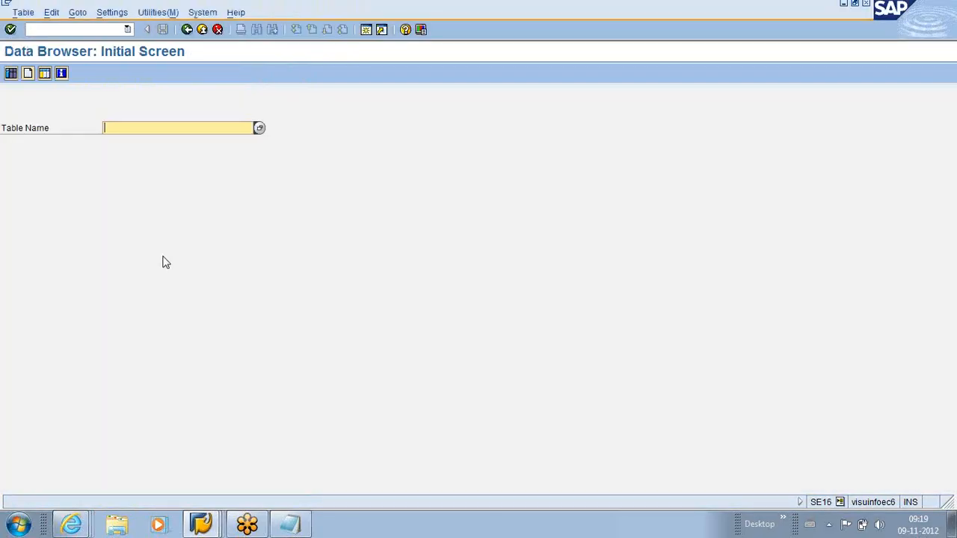
key("ctrl+v")
key("Delete")
key("Return")
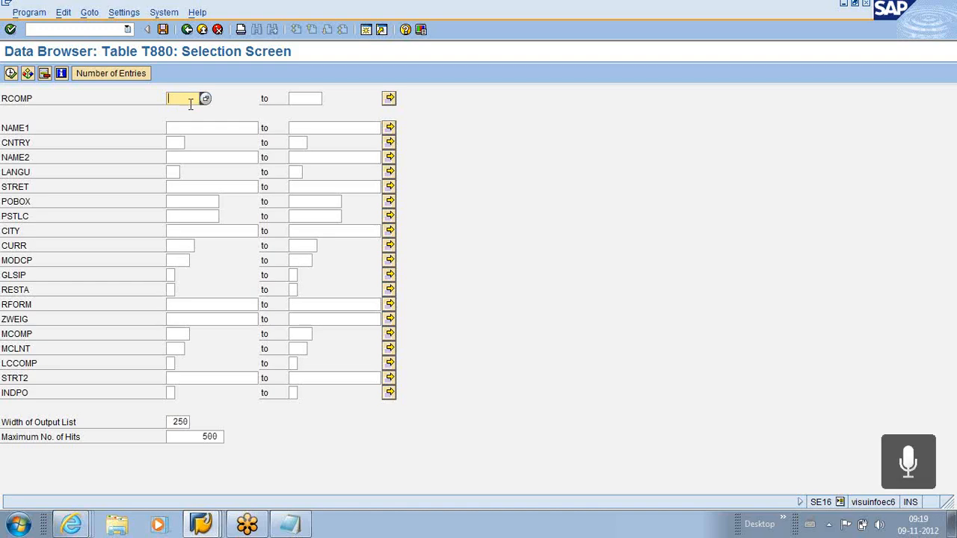
Check the number of entries in table T880 and list all its records without selection criteria
left_click(117, 74)
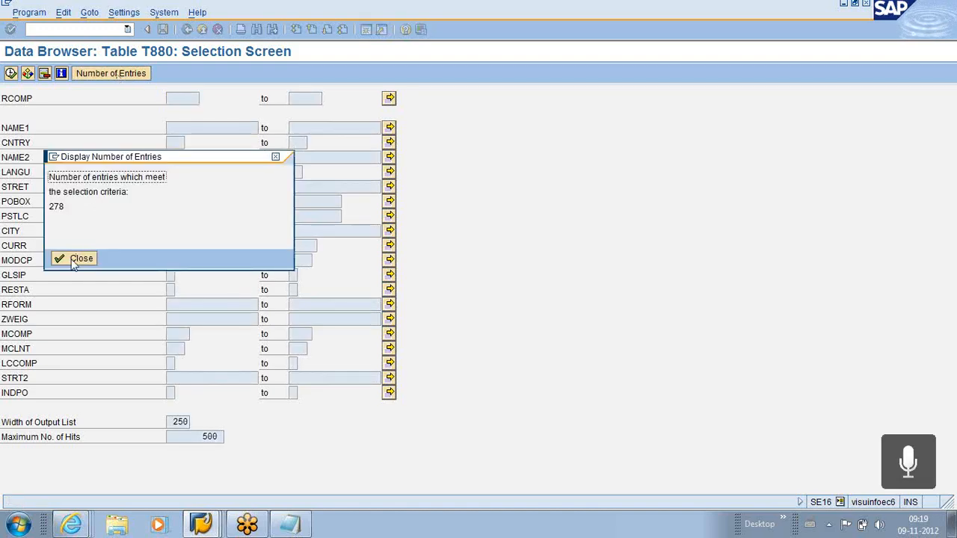
left_click(75, 259)
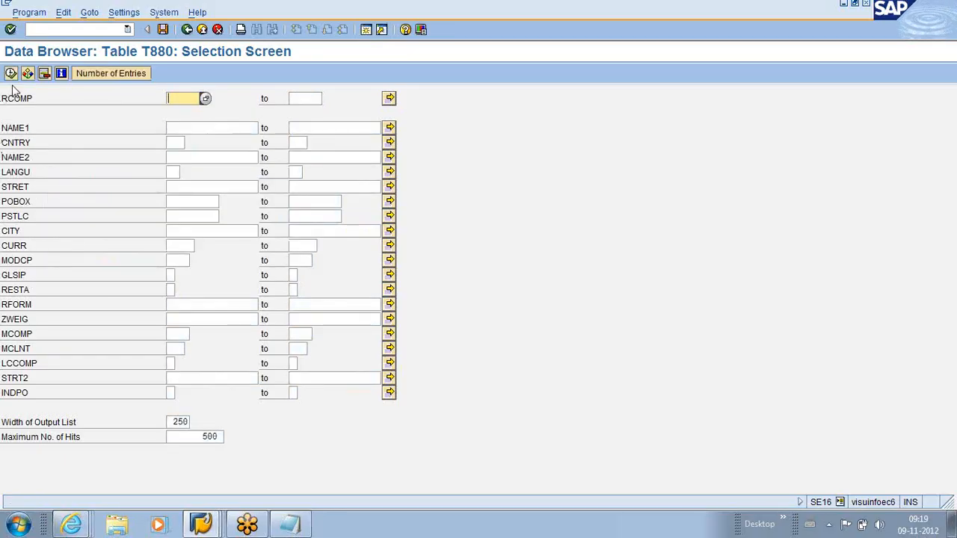
left_click(11, 73)
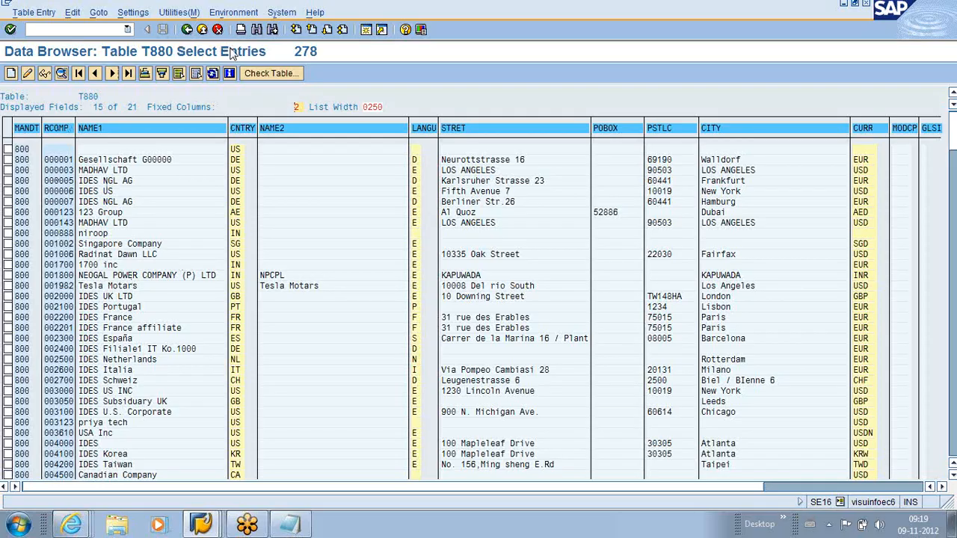
scroll(122, 214, "down", 1)
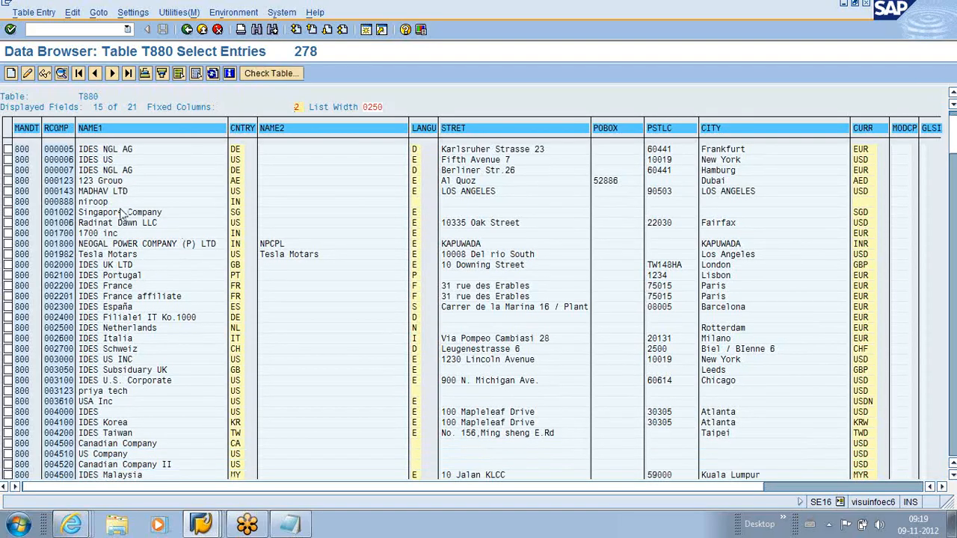
scroll(121, 214, "down", 2)
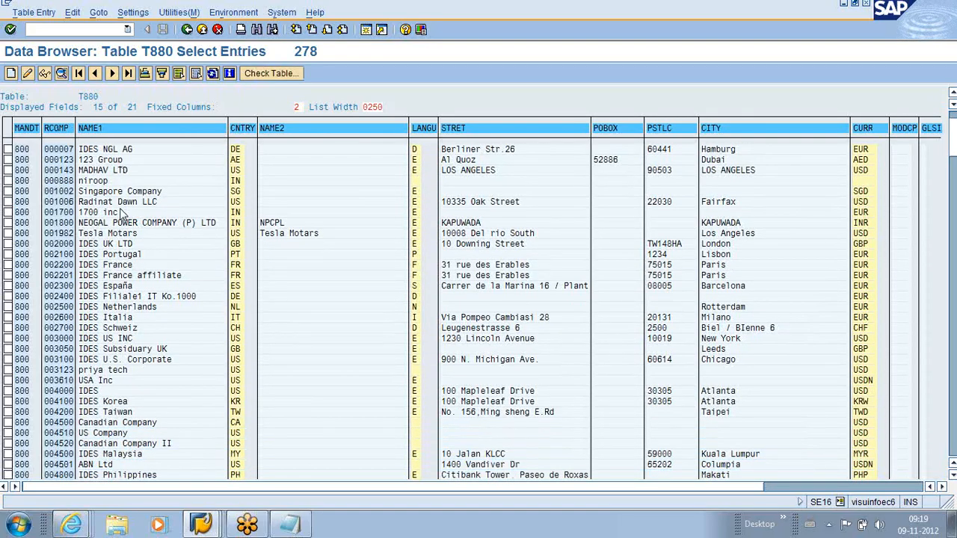
Return to the T880 selection screen and view the Data Browser's user-specific output settings
left_click(189, 29)
left_click(125, 12)
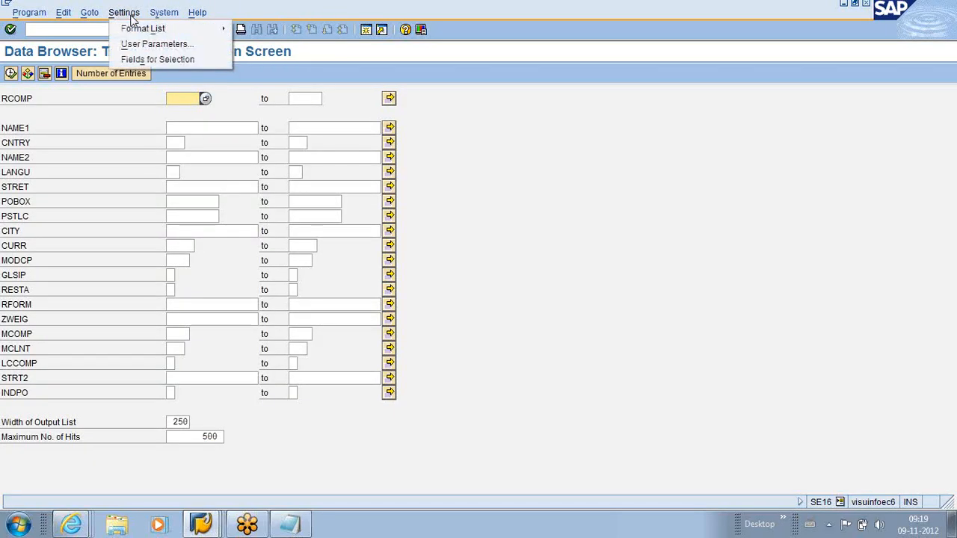
left_click(177, 44)
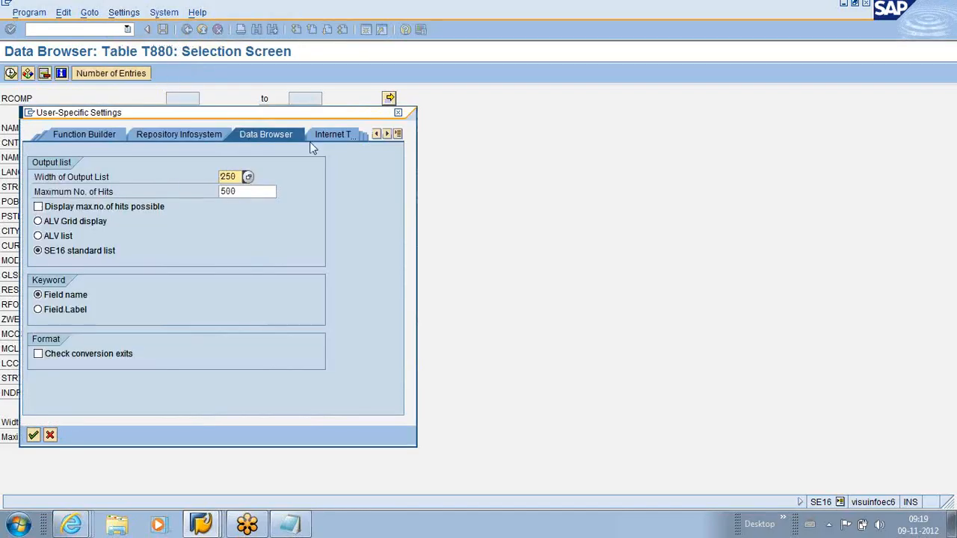
left_click(398, 112)
Review the T880 table fields offered for selection and keep the existing field choice
left_click(125, 13)
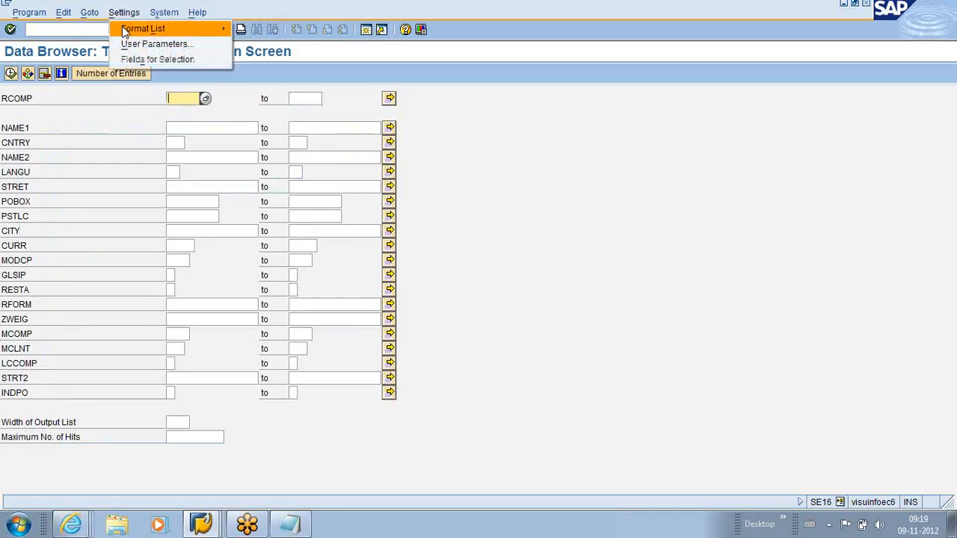
left_click(153, 60)
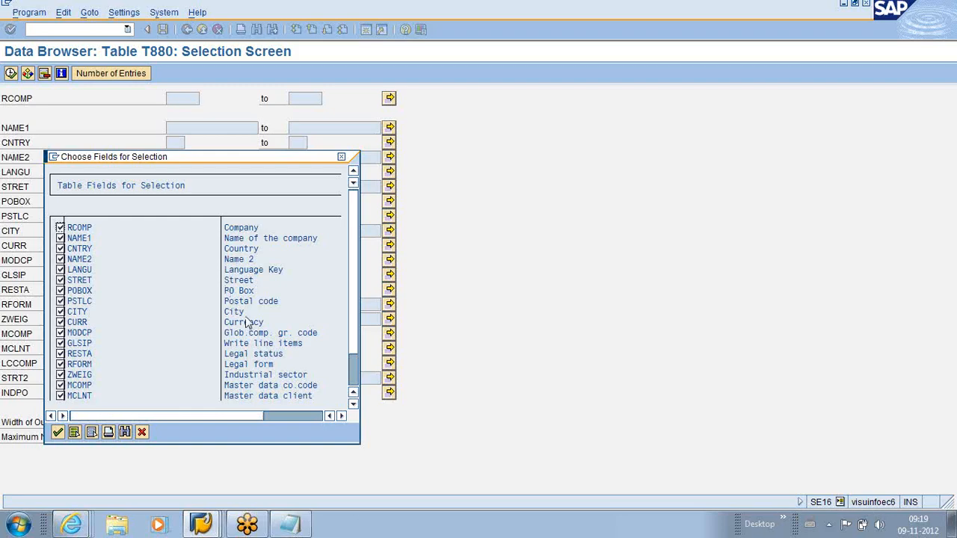
scroll(248, 321, "down", 1)
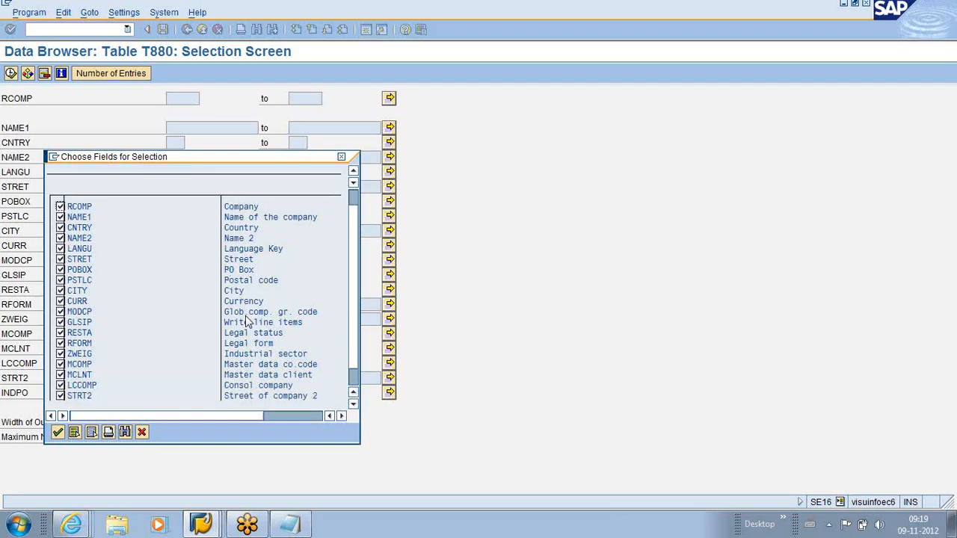
scroll(248, 322, "down", 2)
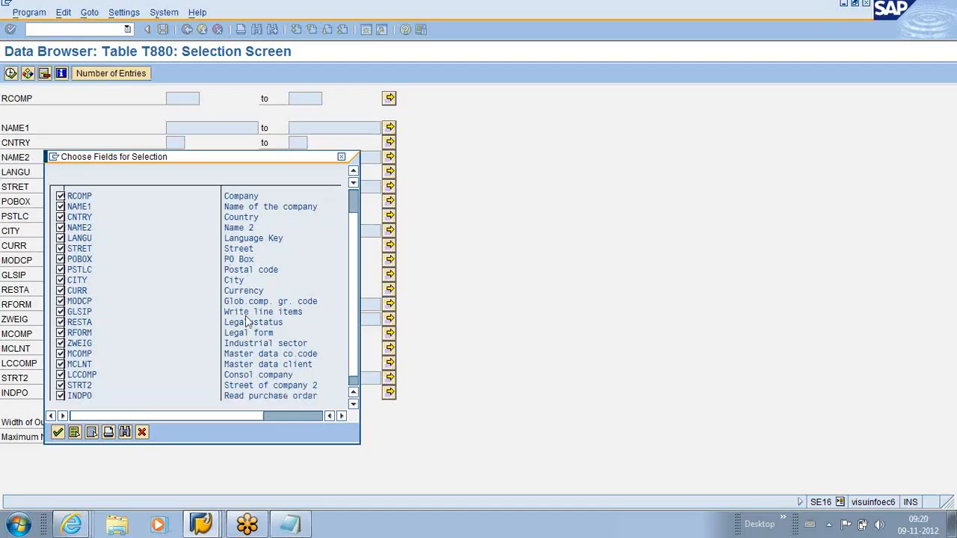
scroll(248, 322, "up", 2)
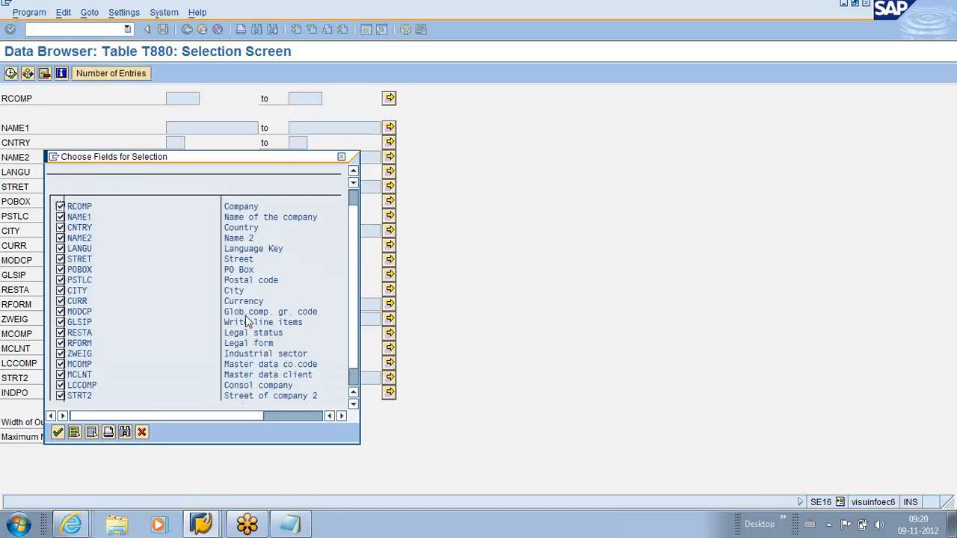
left_click(58, 433)
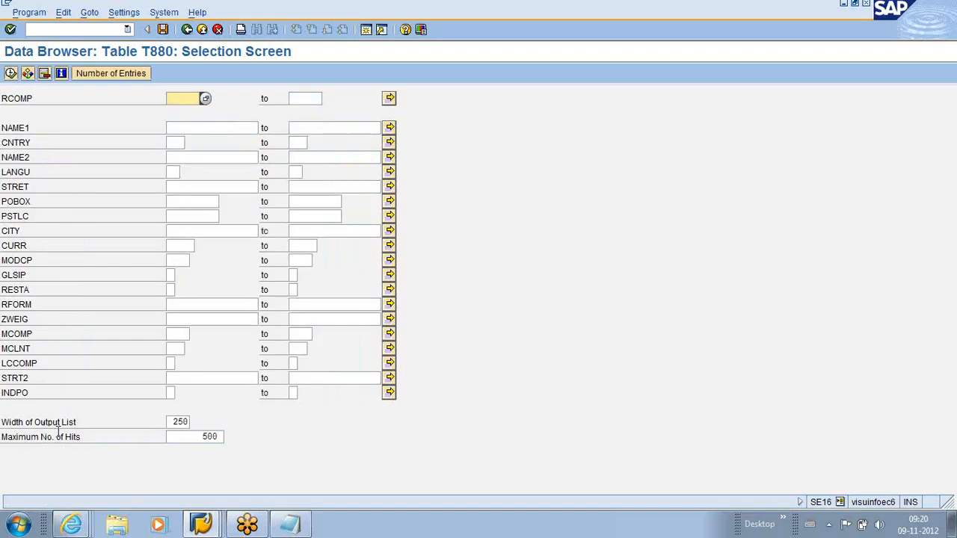
List the T880 records again and examine the RCOMP column for an entry for global company 1000
left_click(10, 72)
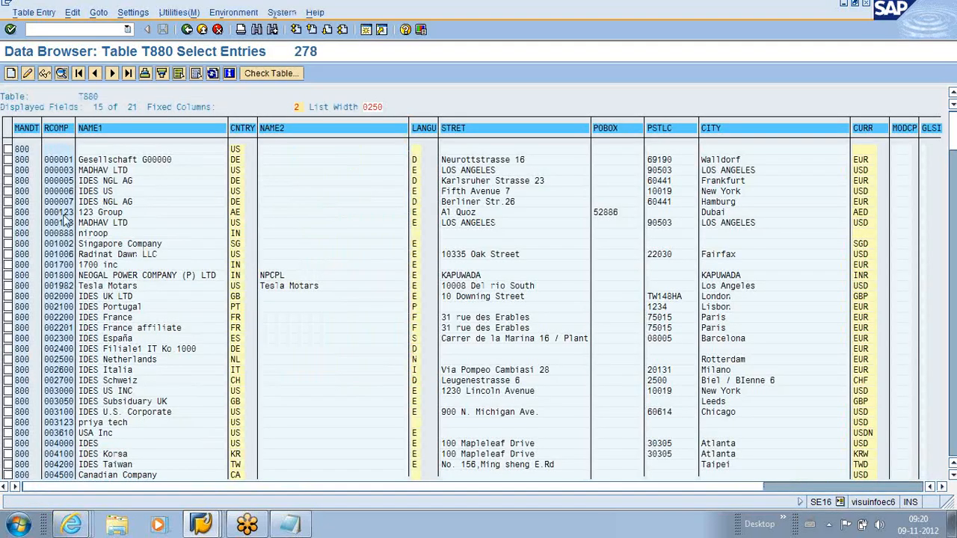
scroll(65, 236, "down", 4)
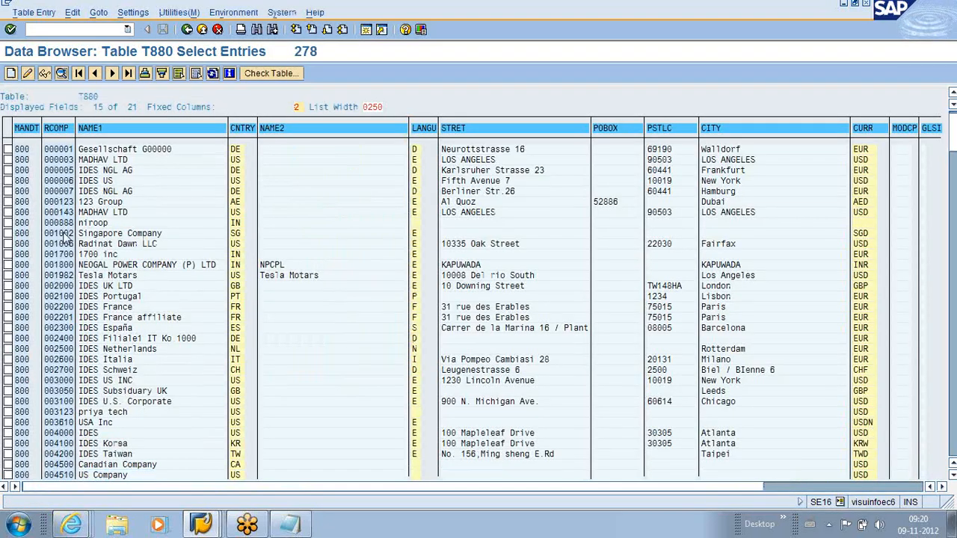
scroll(64, 236, "down", 2)
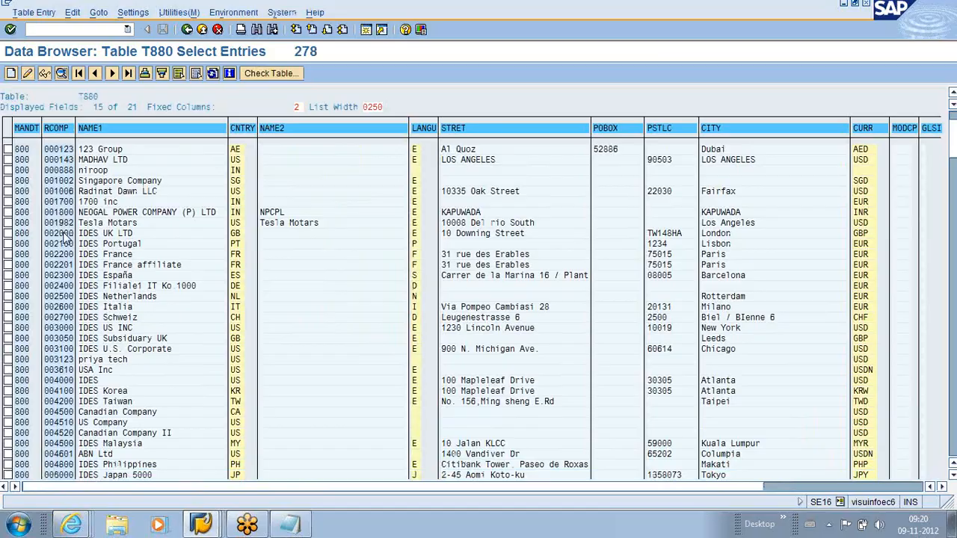
scroll(64, 236, "down", 4)
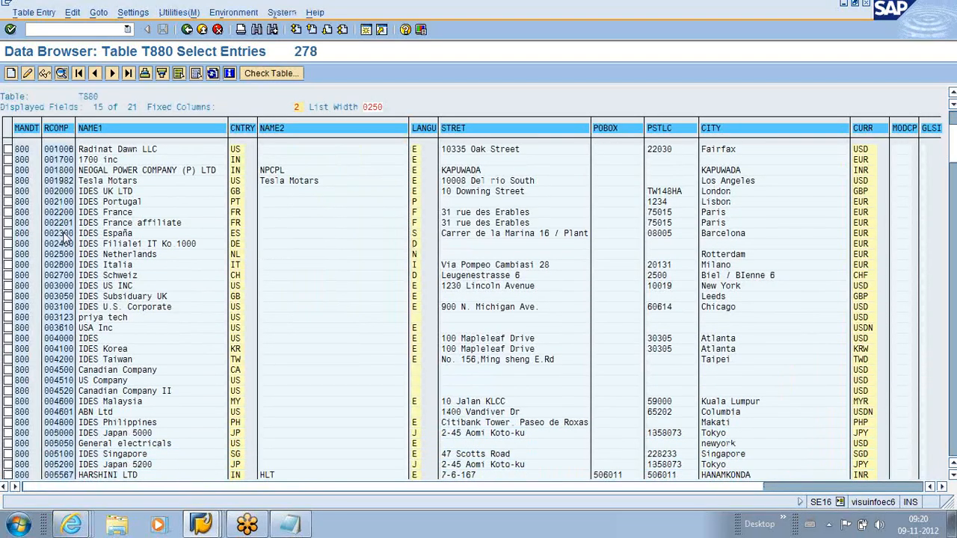
scroll(65, 237, "up", 1)
scroll(64, 236, "up", 4)
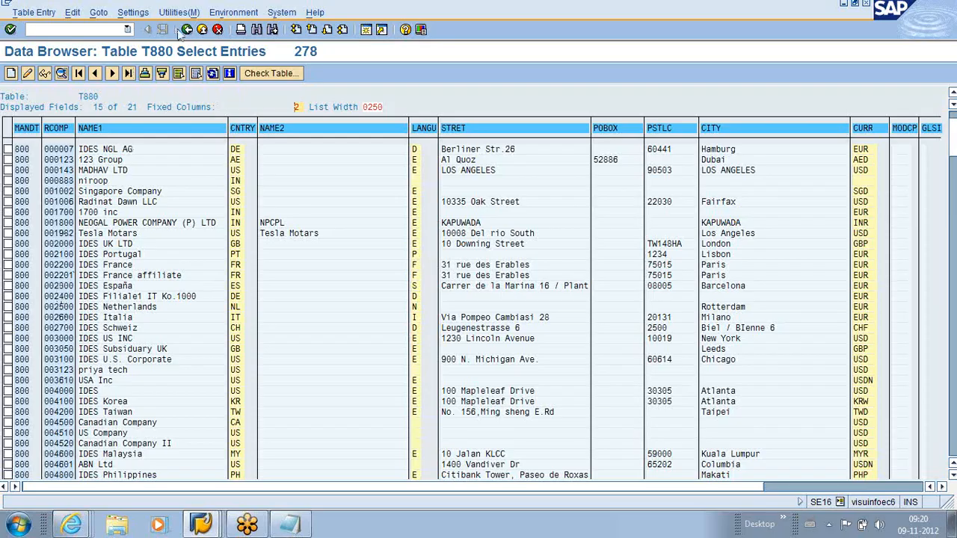
left_click(10, 74)
scroll(107, 247, "up", 5)
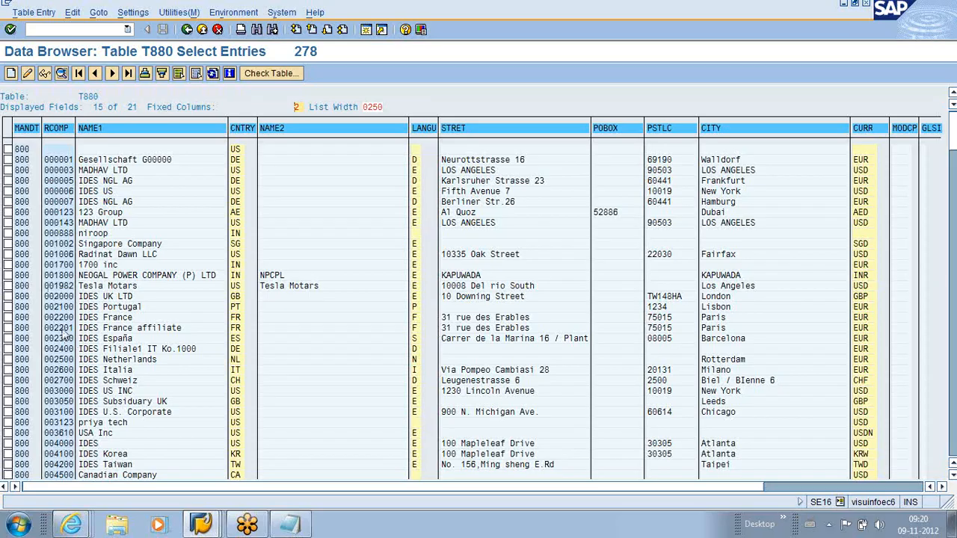
scroll(64, 342, "down", 4)
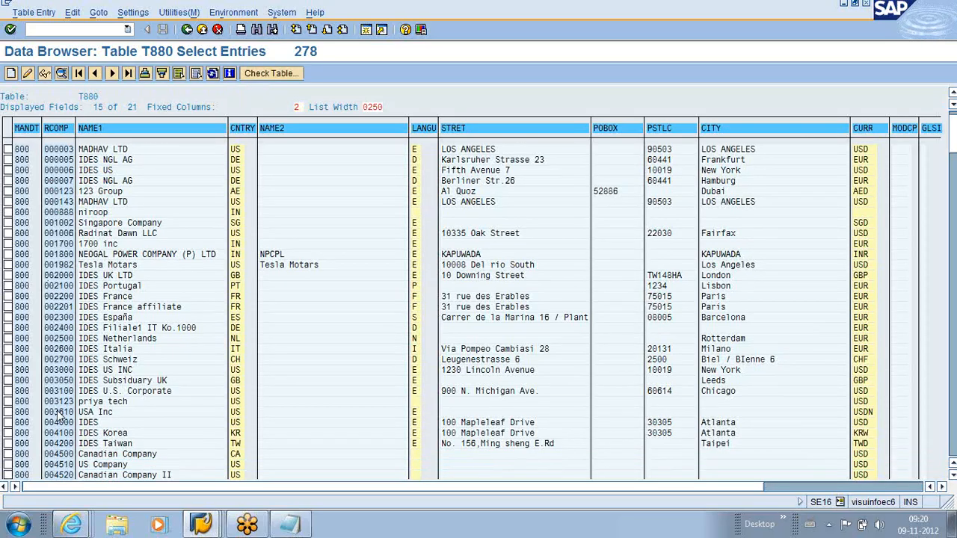
scroll(60, 417, "down", 3)
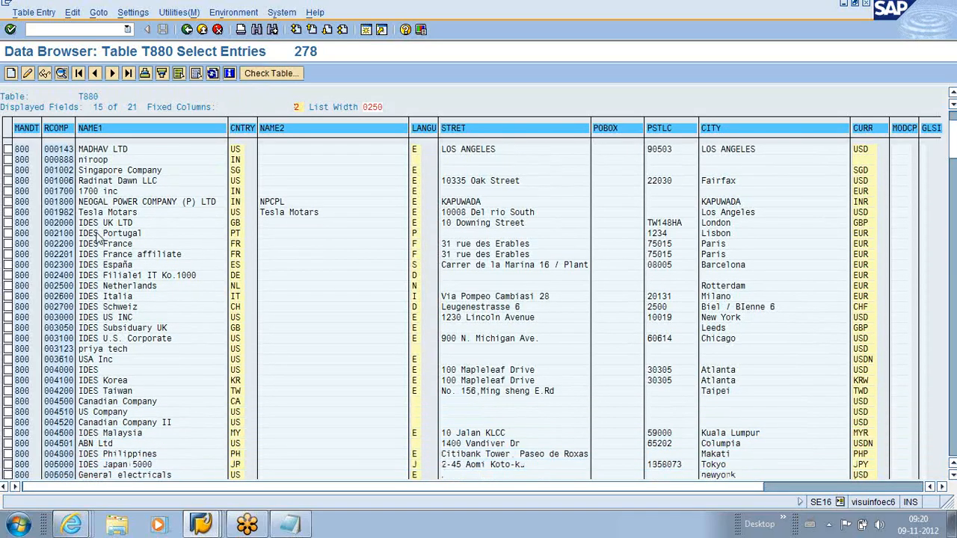
Reload the T880 record list, view the empty form for inserting a new record, and return to the list
left_click(187, 30)
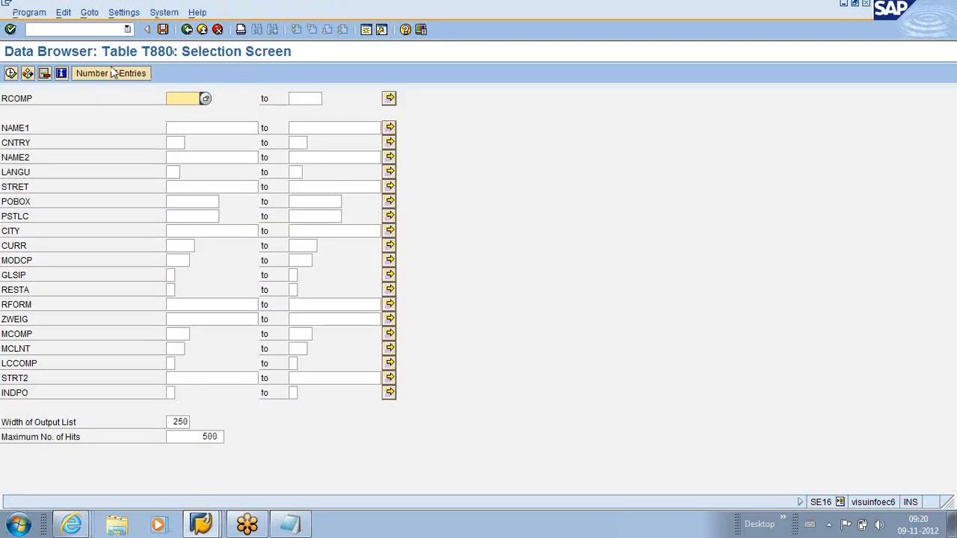
left_click(10, 73)
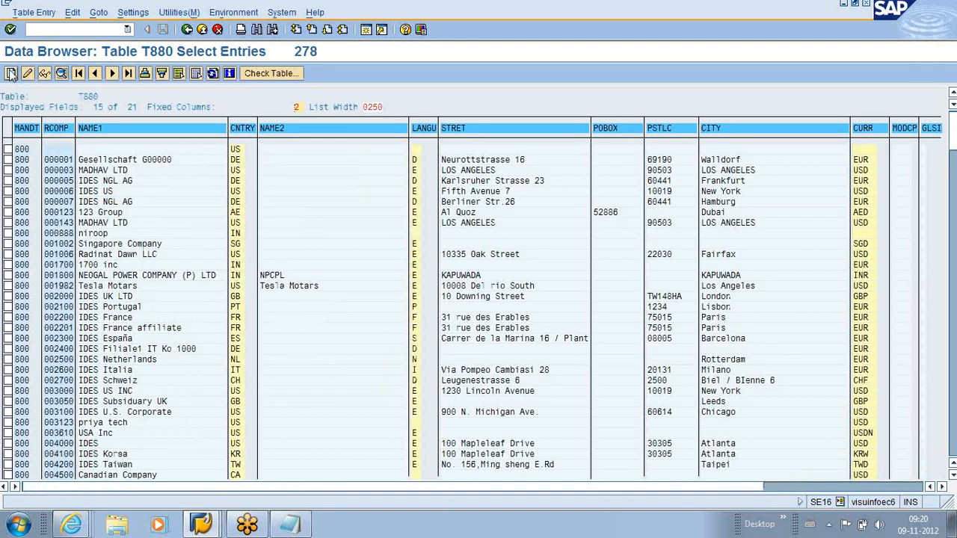
left_click(11, 74)
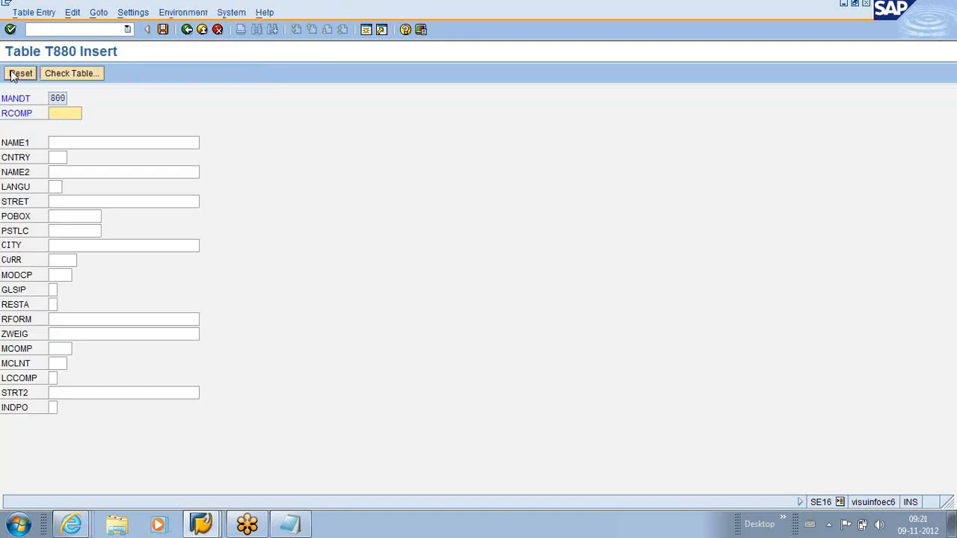
left_click(187, 30)
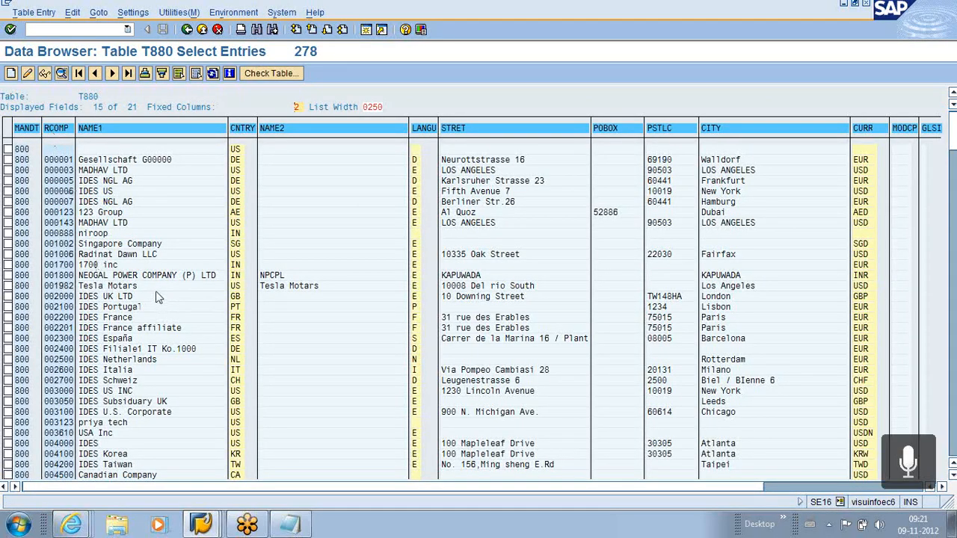
Examine the RCOMP column of the T880 record list for an entry for global company 1000
scroll(158, 299, "down", 4)
scroll(148, 305, "down", 8)
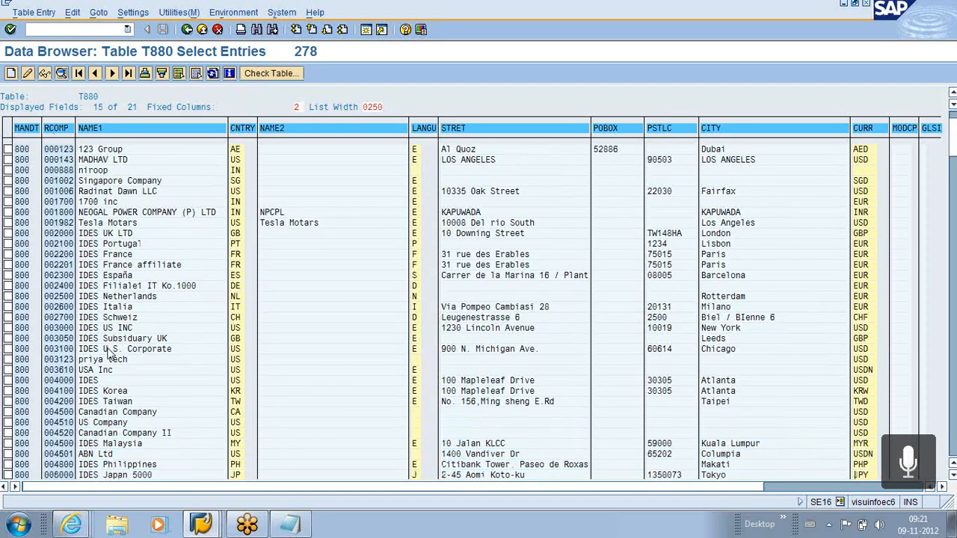
scroll(111, 353, "down", 5)
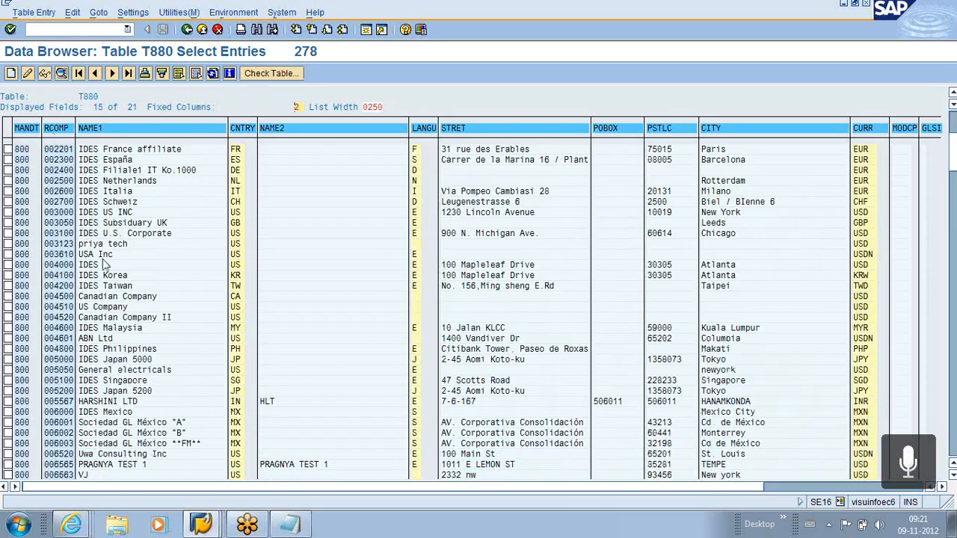
scroll(107, 274, "up", 5)
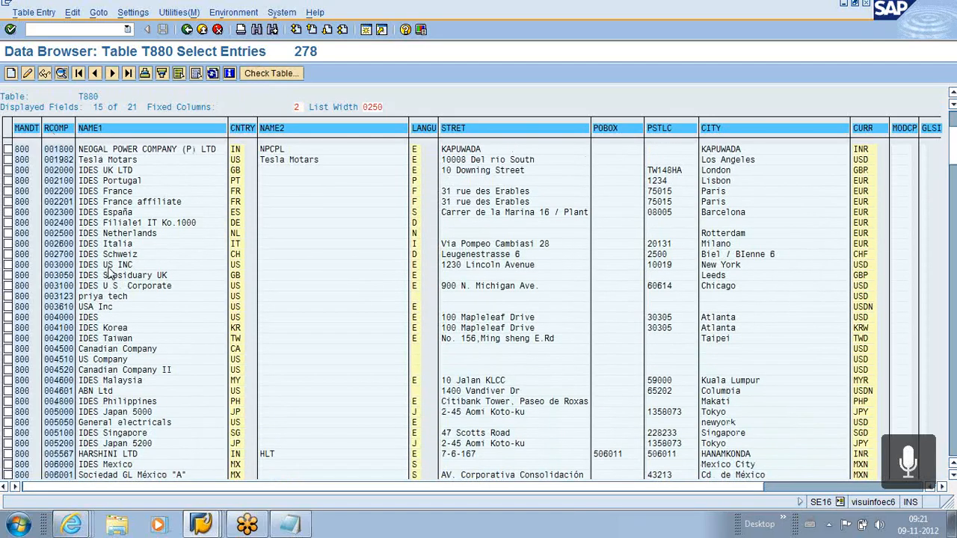
scroll(107, 274, "down", 5)
scroll(107, 274, "down", 6)
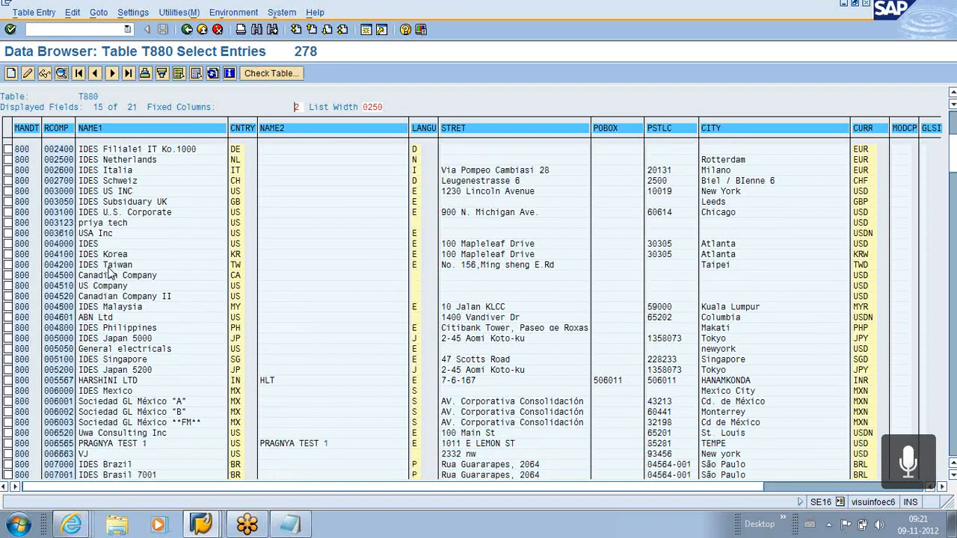
scroll(107, 273, "down", 1)
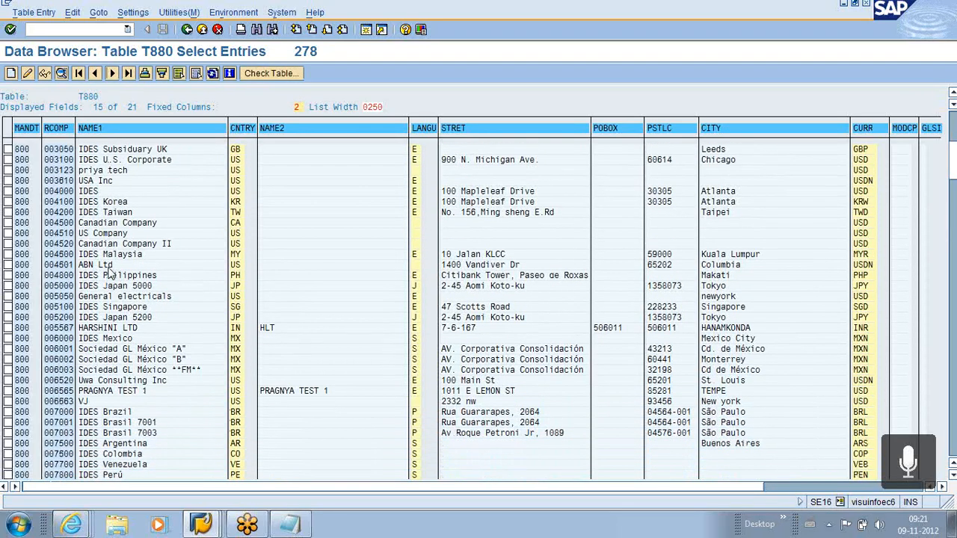
scroll(107, 274, "up", 6)
scroll(107, 273, "up", 10)
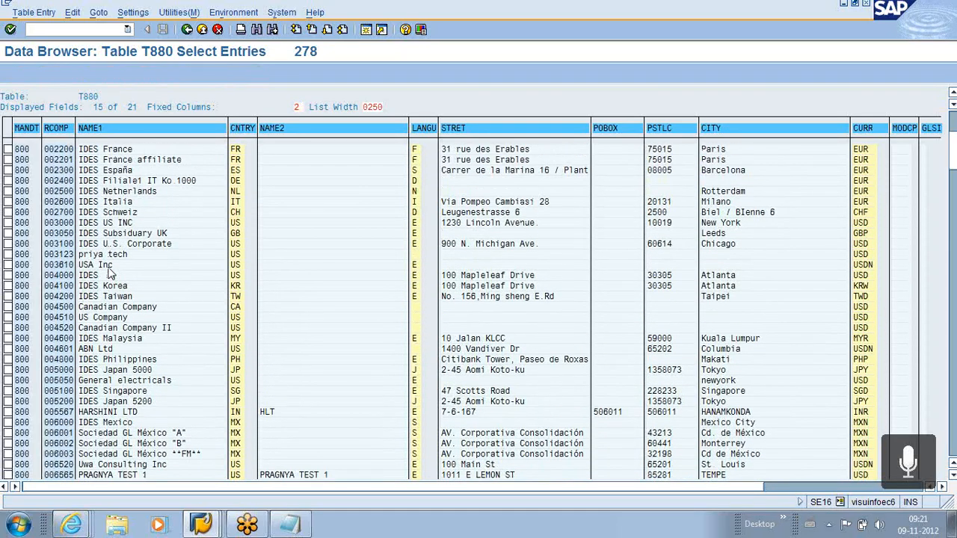
scroll(107, 274, "up", 4)
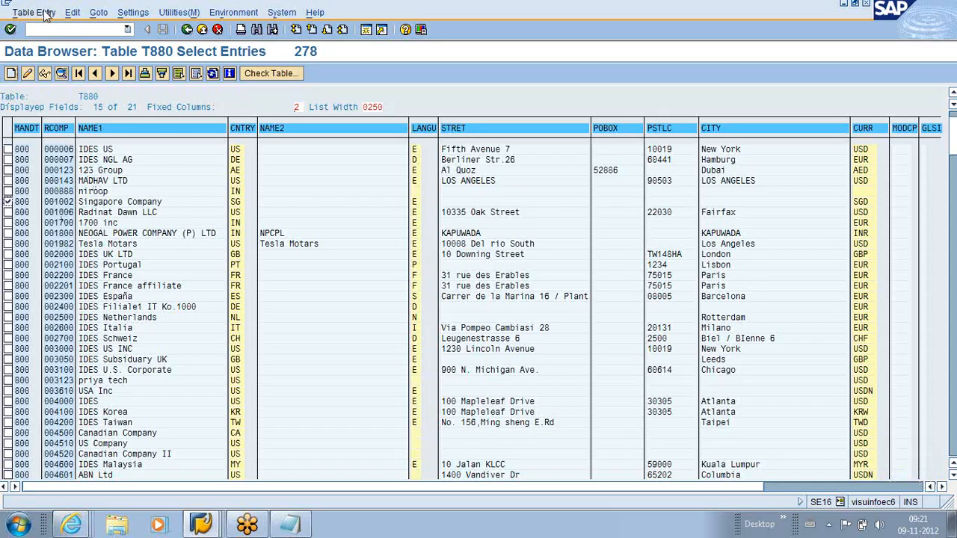
left_click(71, 14)
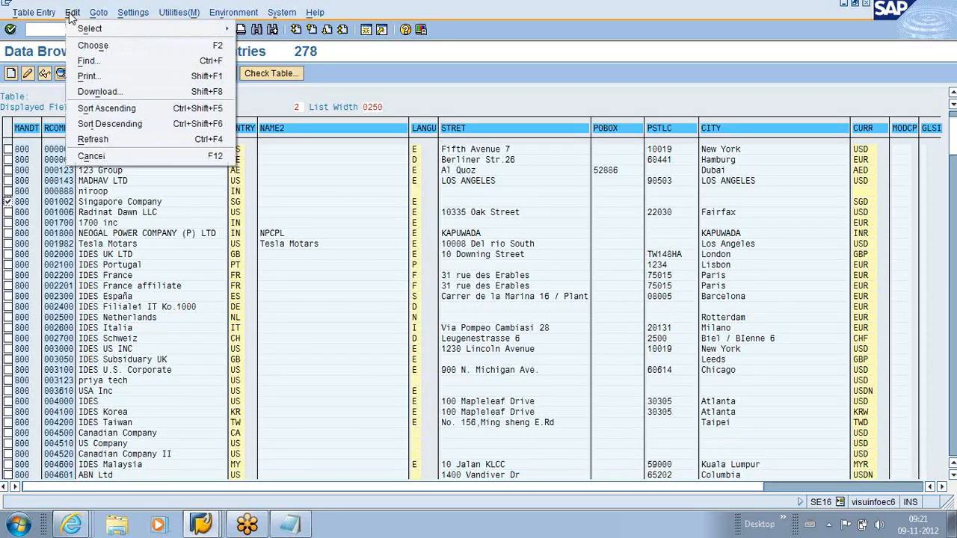
mouse_move(133, 13)
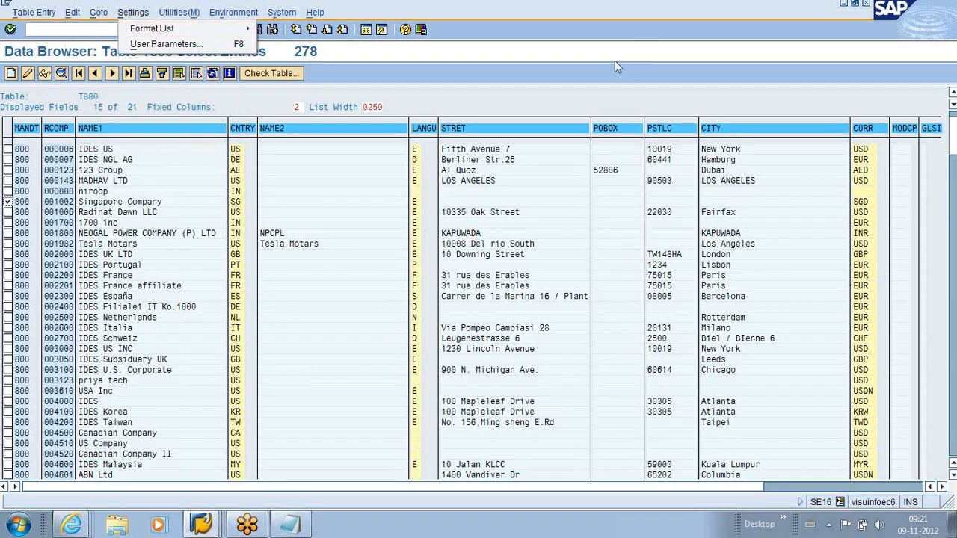
left_click(615, 66)
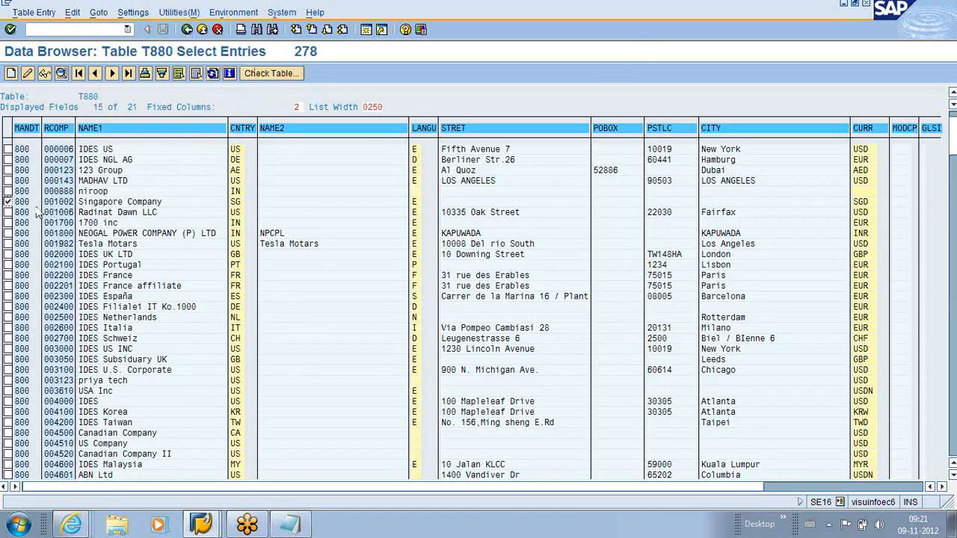
Deselect the Singapore Company record, then insert and save a new T880 record with RCOMP 1000
left_click(7, 202)
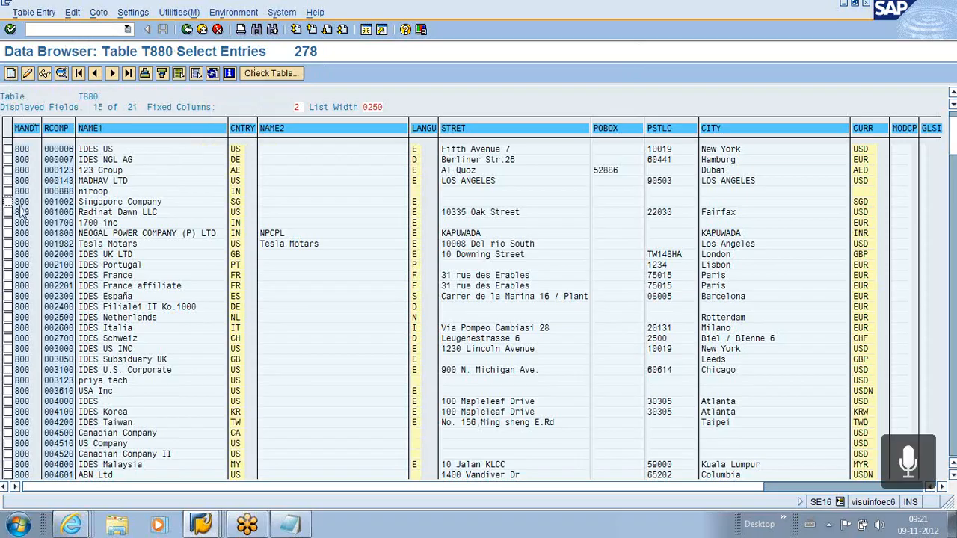
left_click(12, 74)
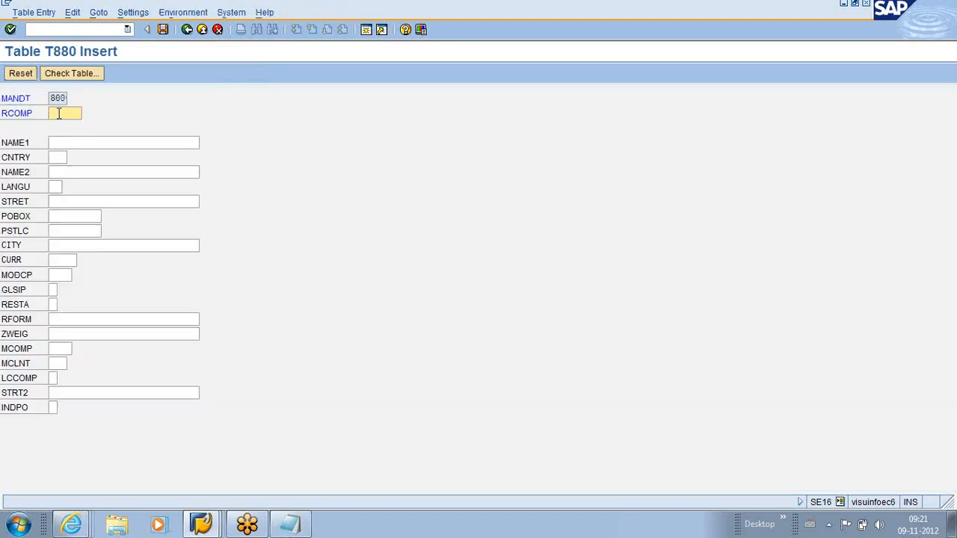
type("1000")
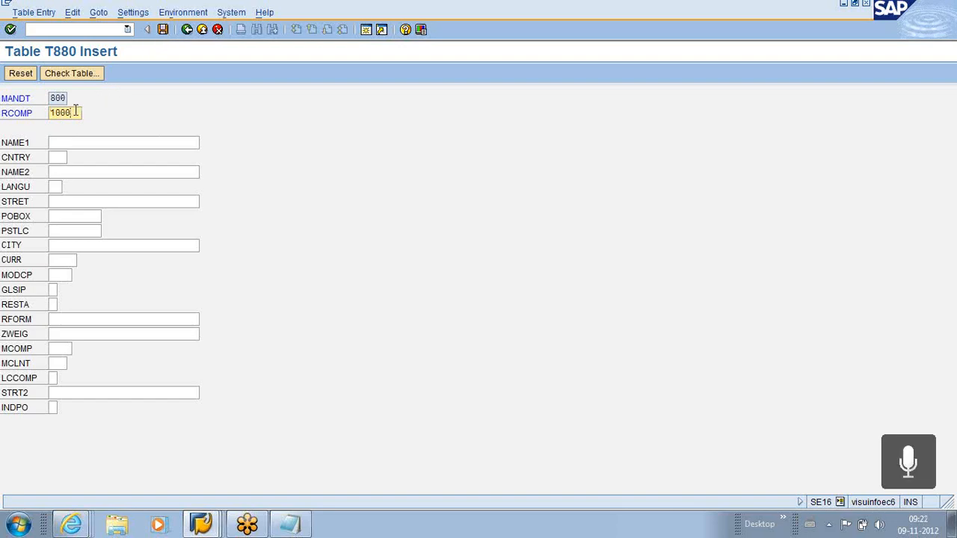
key("BackSpace")
key("BackSpace")
key("BackSpace")
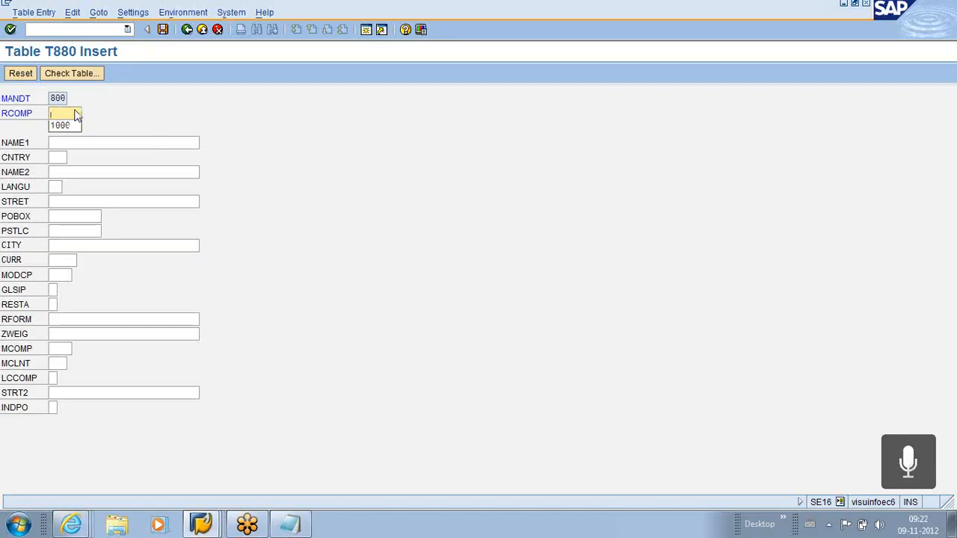
type("000")
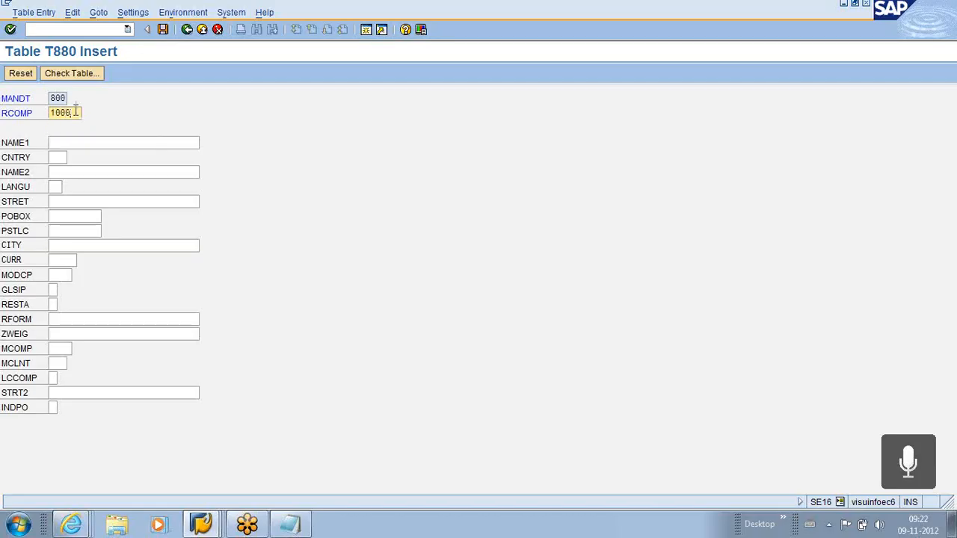
left_click(163, 30)
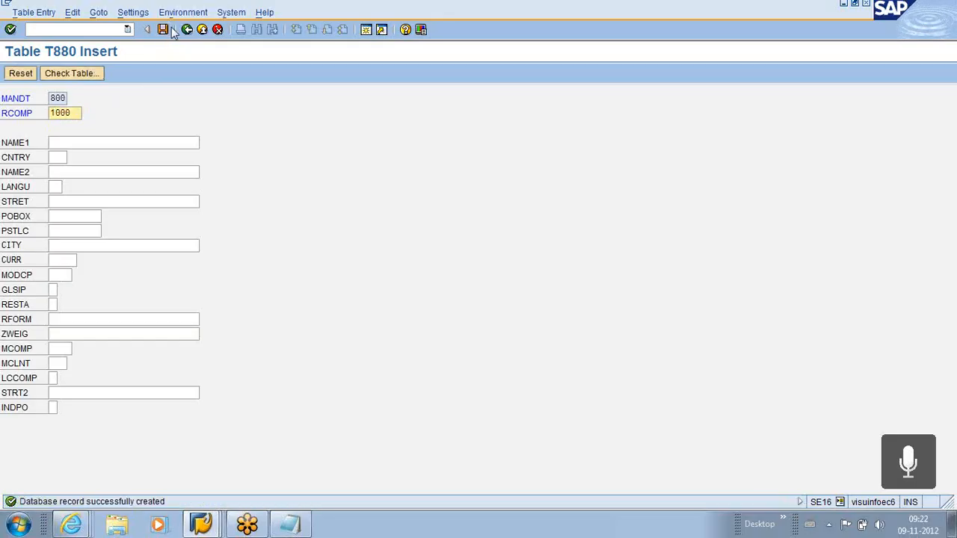
Return to the T880 selection screen, list the records again and select the RCOMP 001000 record
left_click(187, 30)
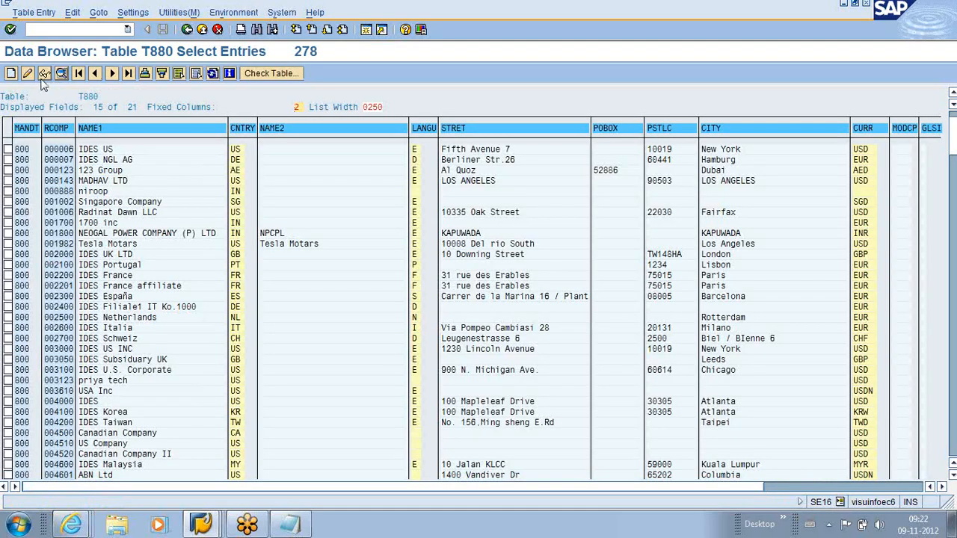
left_click(188, 32)
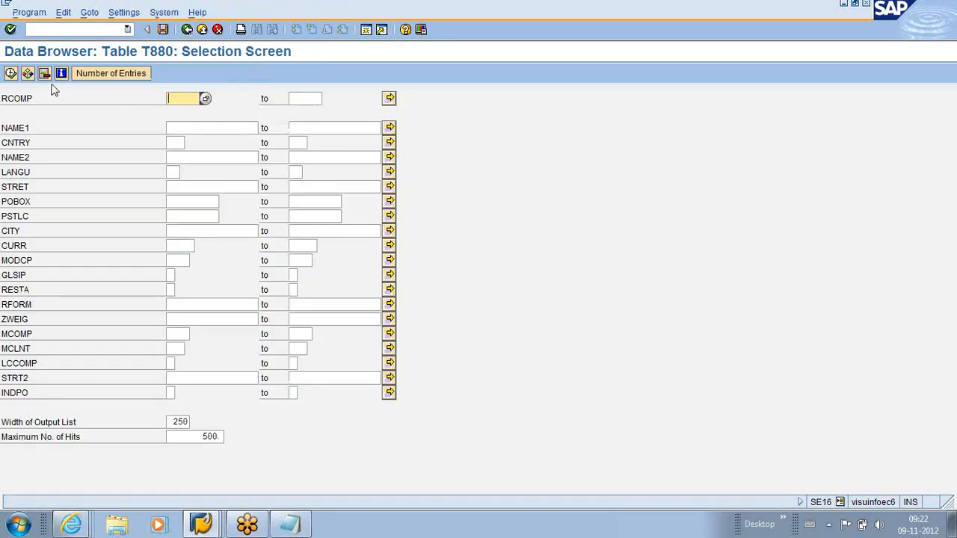
left_click(11, 73)
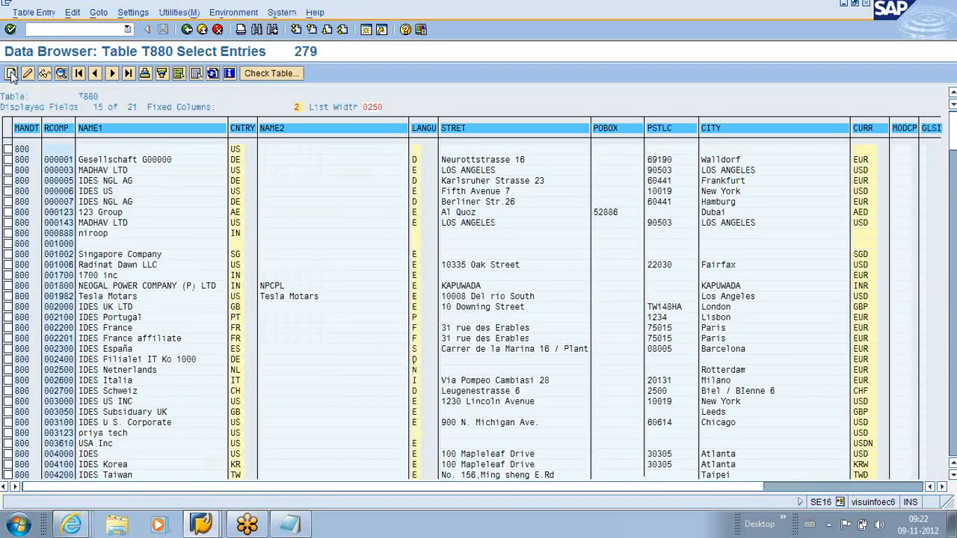
left_click(8, 245)
Switch to the production order confirmation session, leave its error log and exit the confirmation
key("alt+Tab")
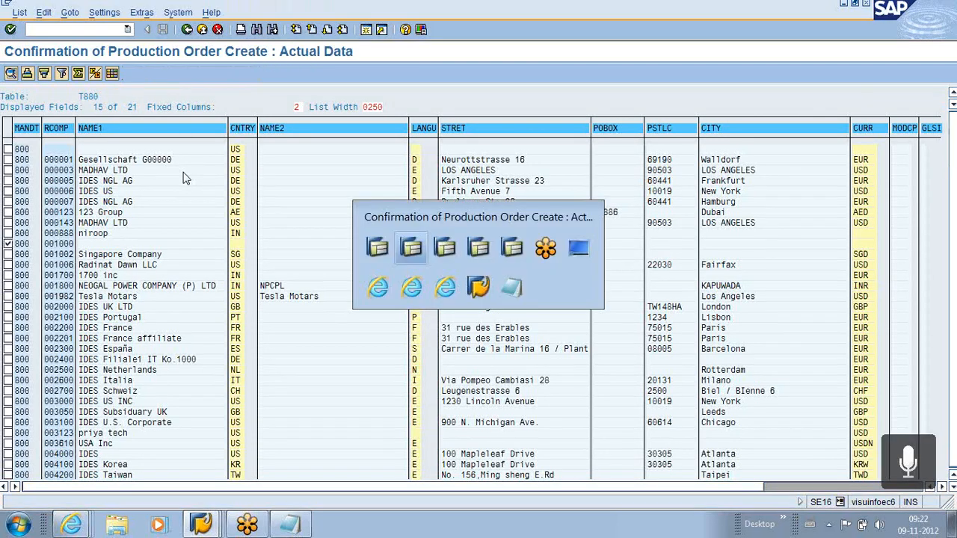
left_click(187, 30)
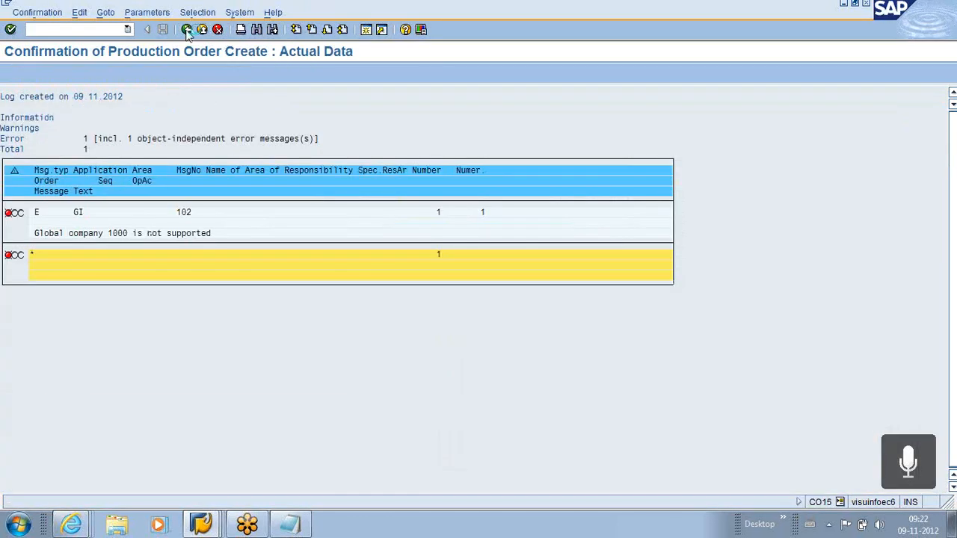
left_click(74, 376)
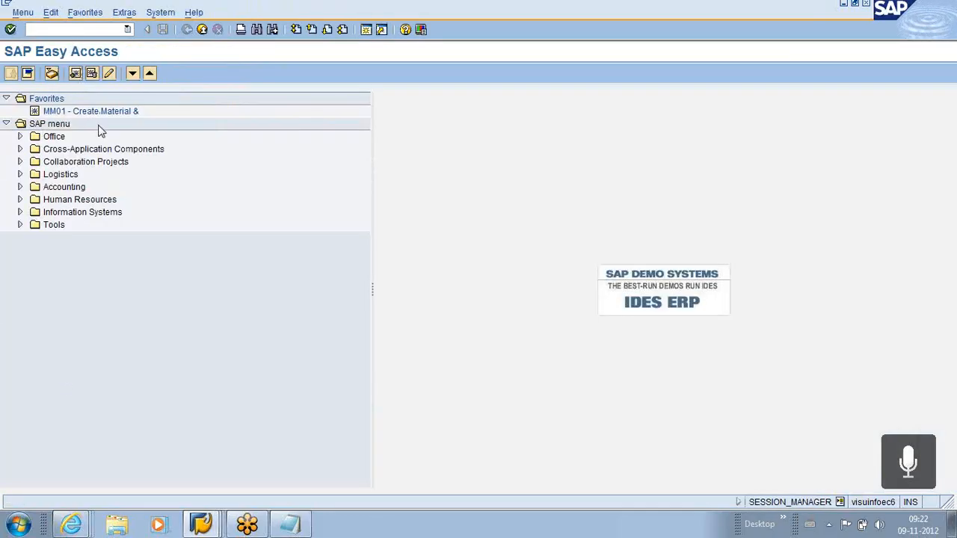
Switch to the Stock/Requirements List session and start transaction CO15 there
left_click(200, 527)
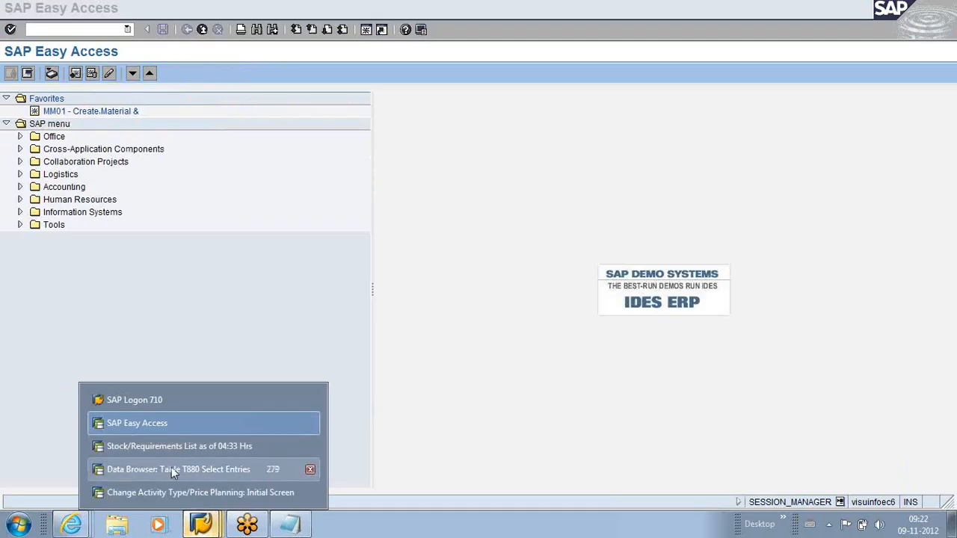
left_click(168, 448)
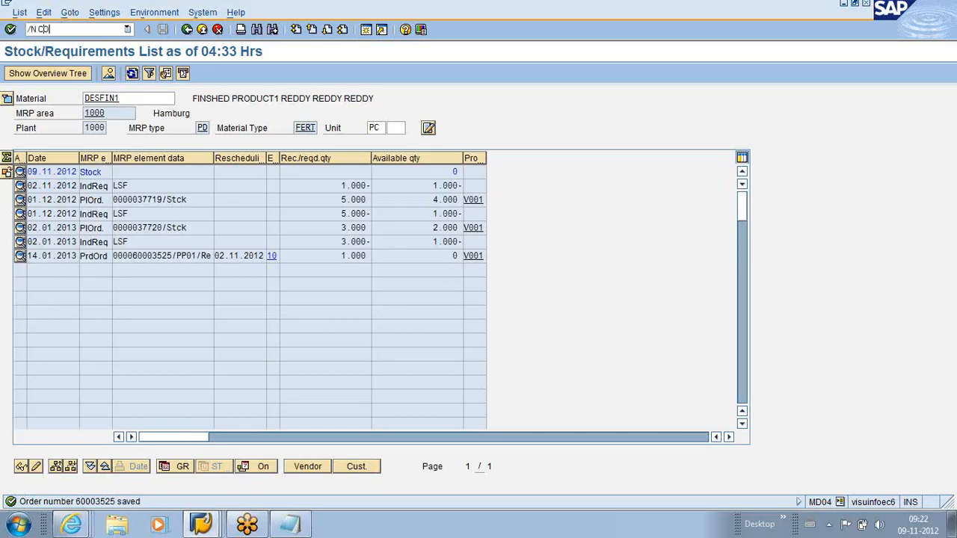
left_click(63, 31)
type("/N CO15")
key("Return")
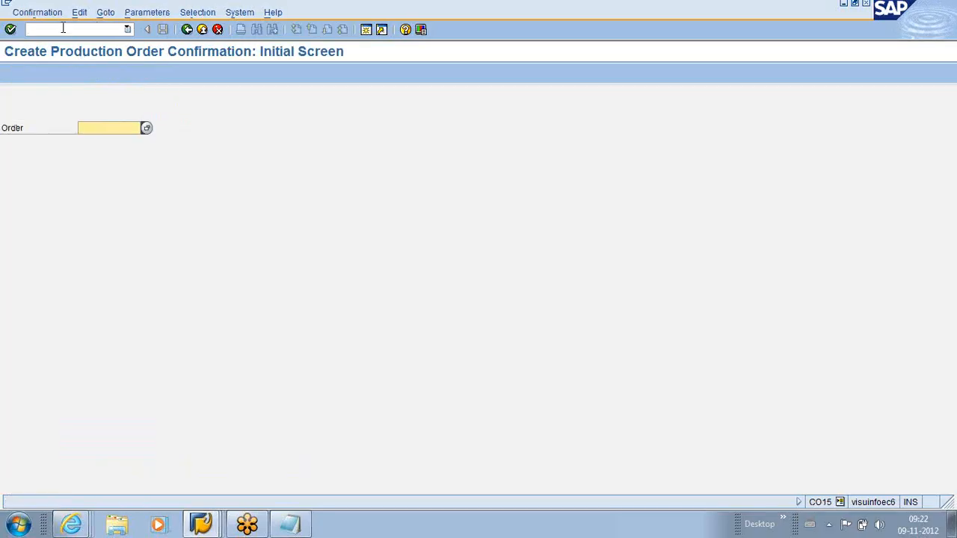
Load the production order in CO15, set the confirmation type to Final Confirmation and try to save it
left_click(96, 129)
left_click(98, 141)
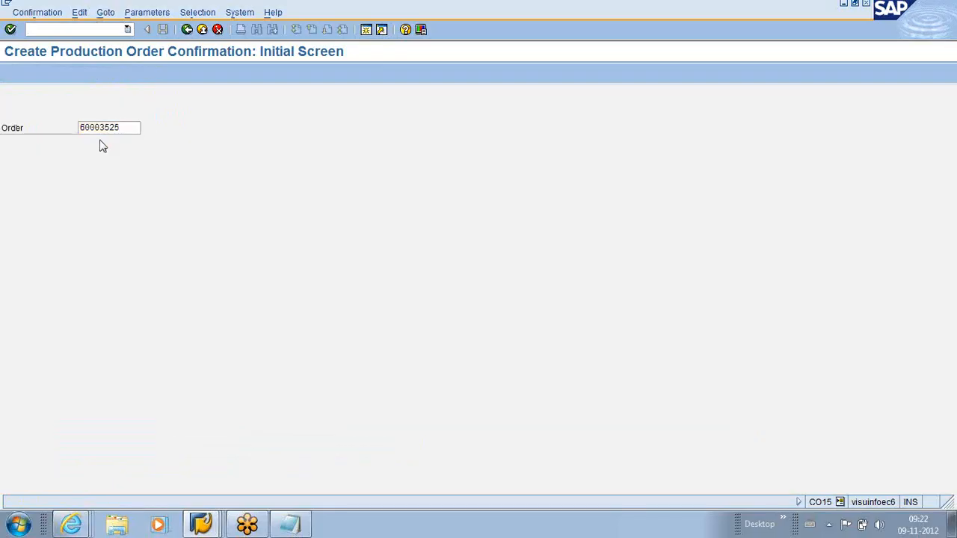
key("Return")
left_click(120, 162)
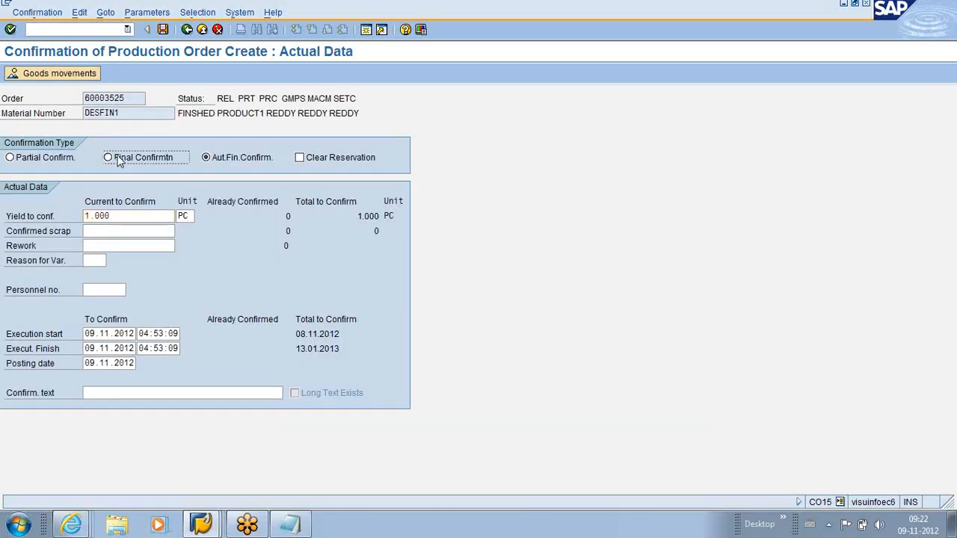
left_click(163, 31)
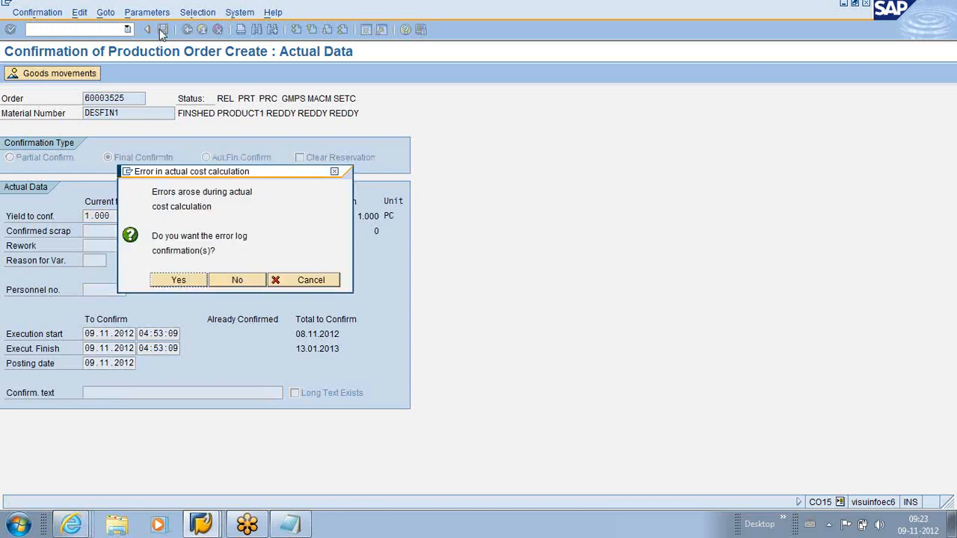
View the actual cost error log, the exchange rate message's long text and its linked Currency Exchange Rates table, and return to the log
left_click(179, 280)
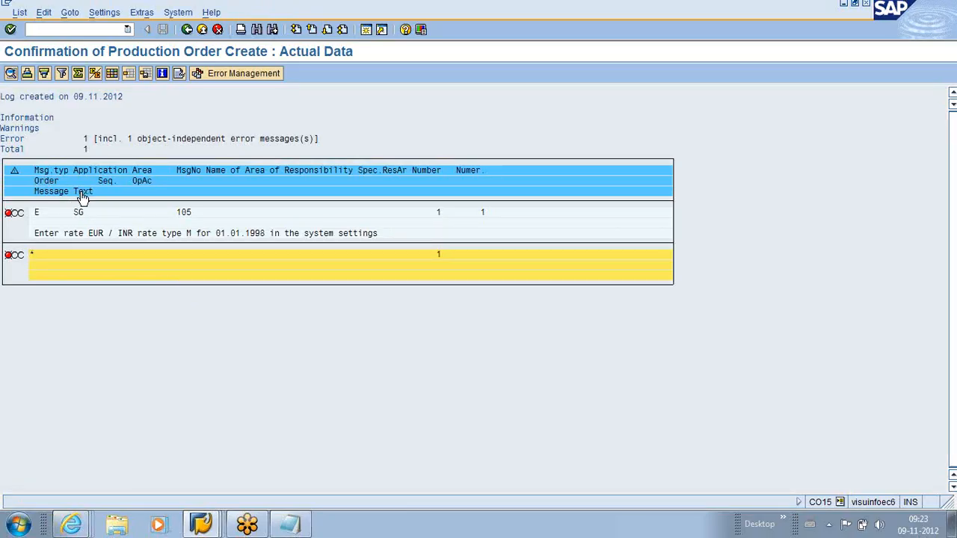
double_click(56, 217)
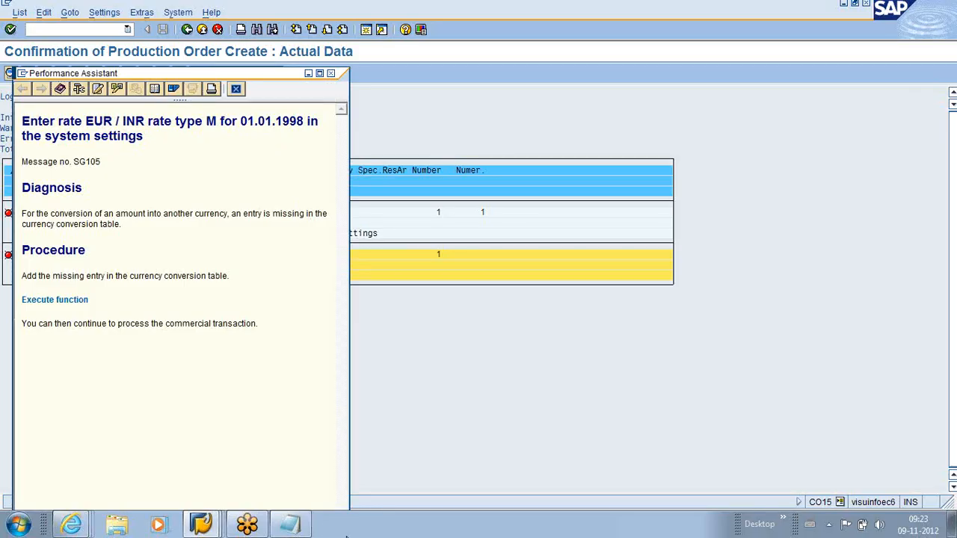
left_click(64, 302)
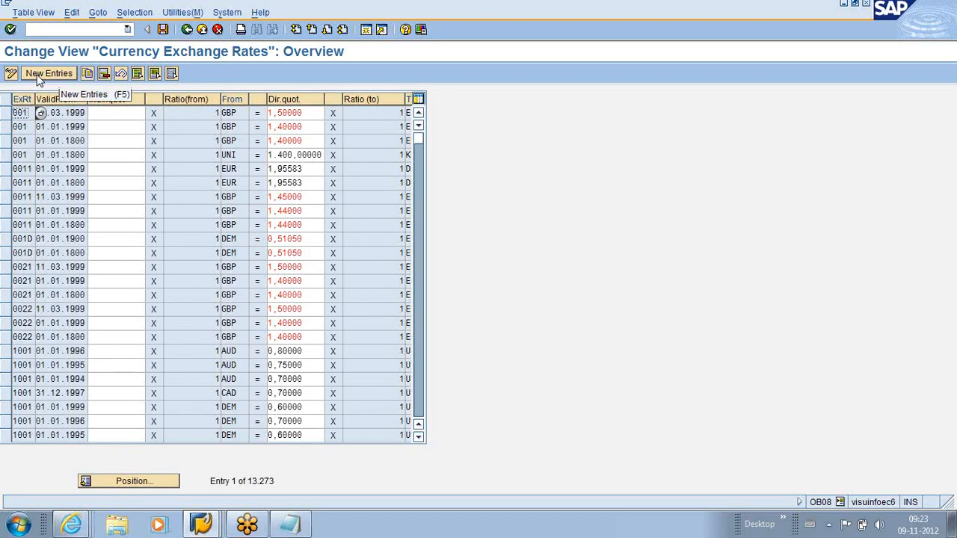
left_click(187, 30)
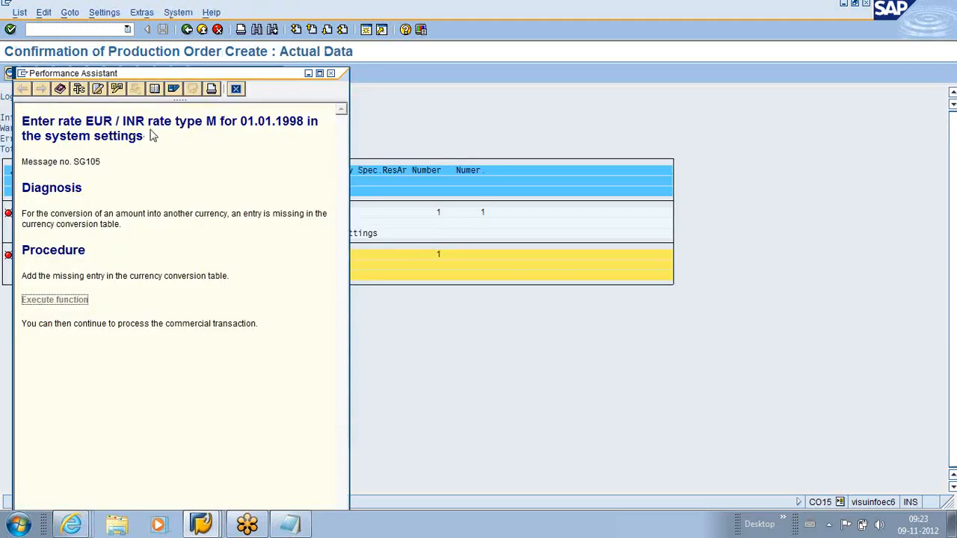
Exit the current confirmation and its error log, and reload the production order in transaction CO15
left_click(187, 30)
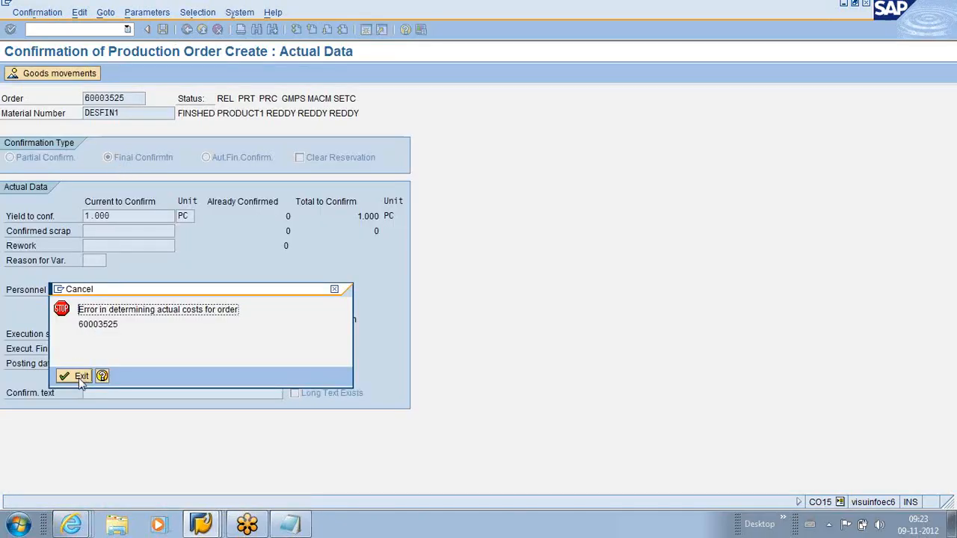
left_click(74, 376)
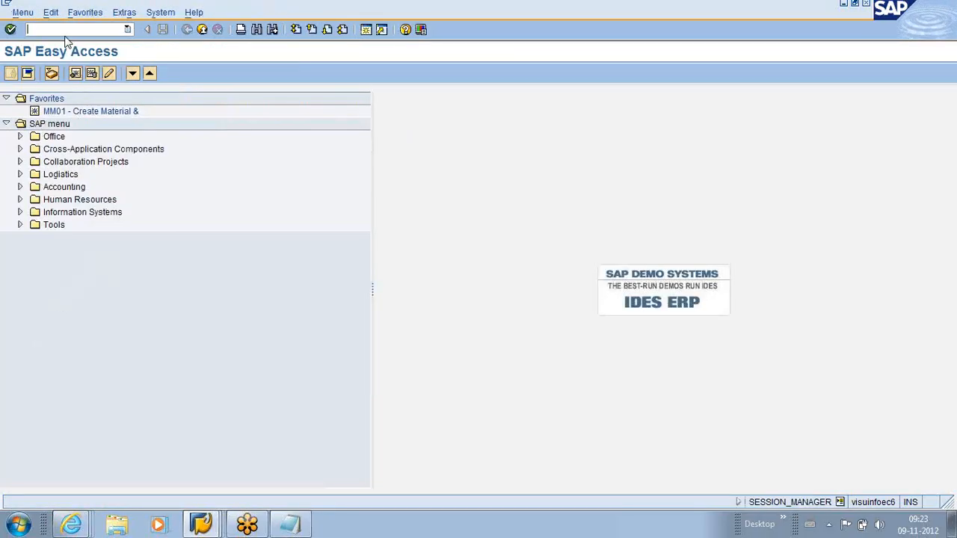
type("CO15")
key("Return")
left_click(113, 128)
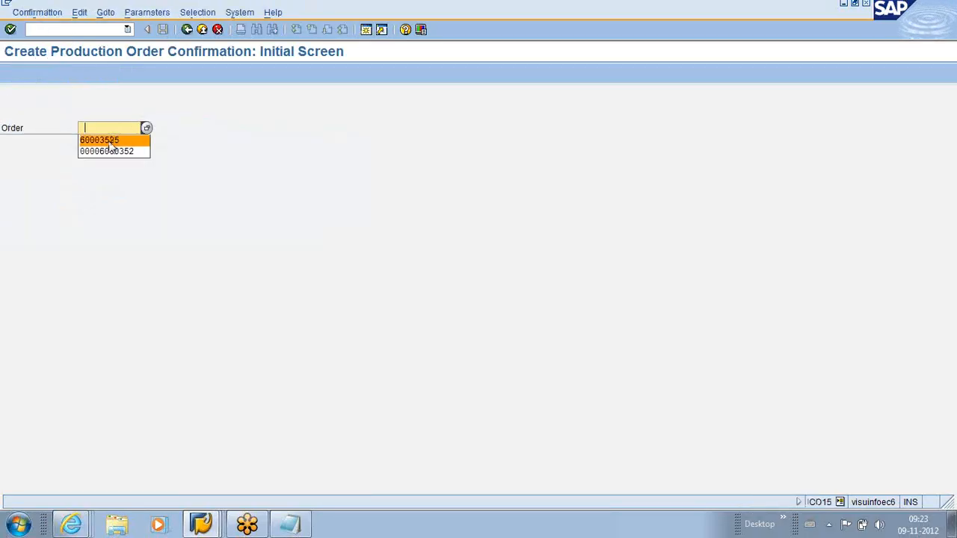
left_click(104, 140)
key("Return")
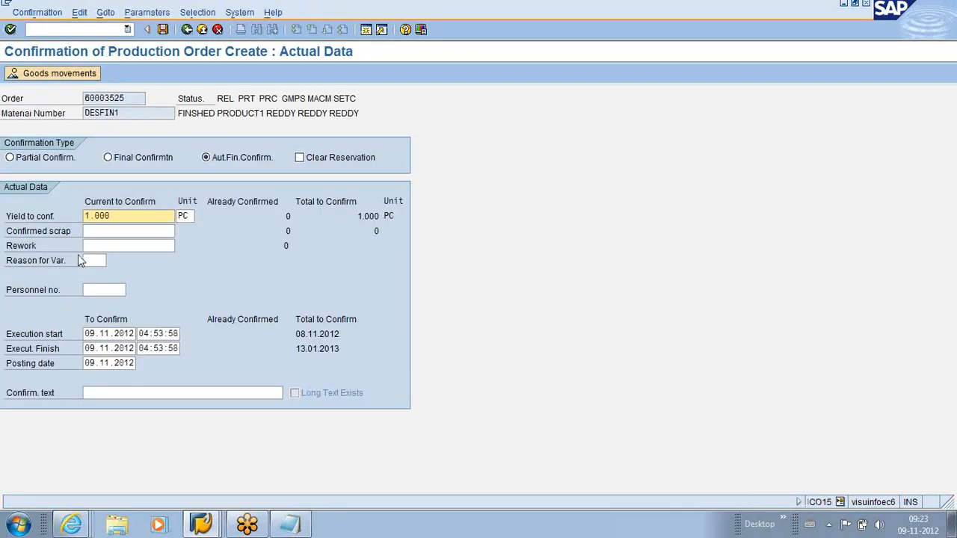
Set the confirmation type to Final Confirmation, try to save it and display the actual cost error log
left_click(108, 157)
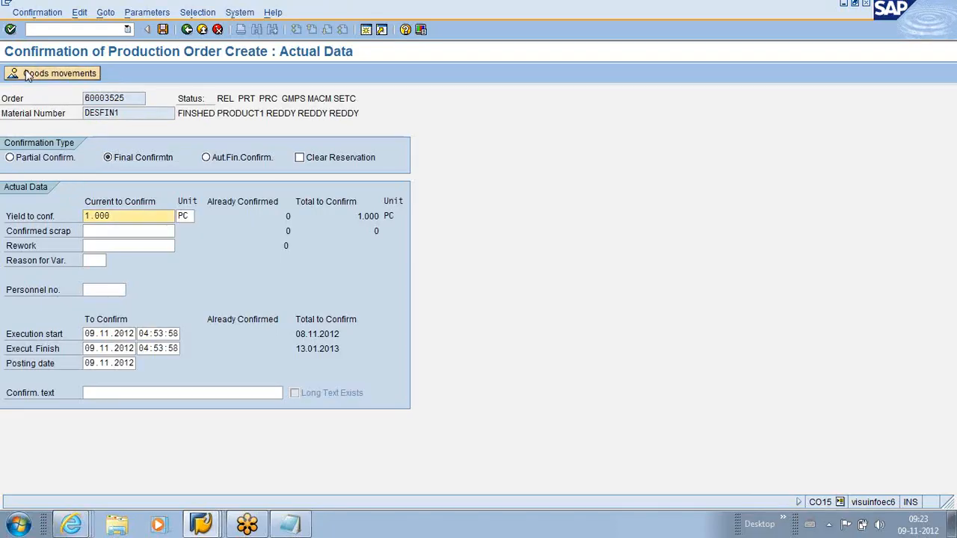
left_click(162, 29)
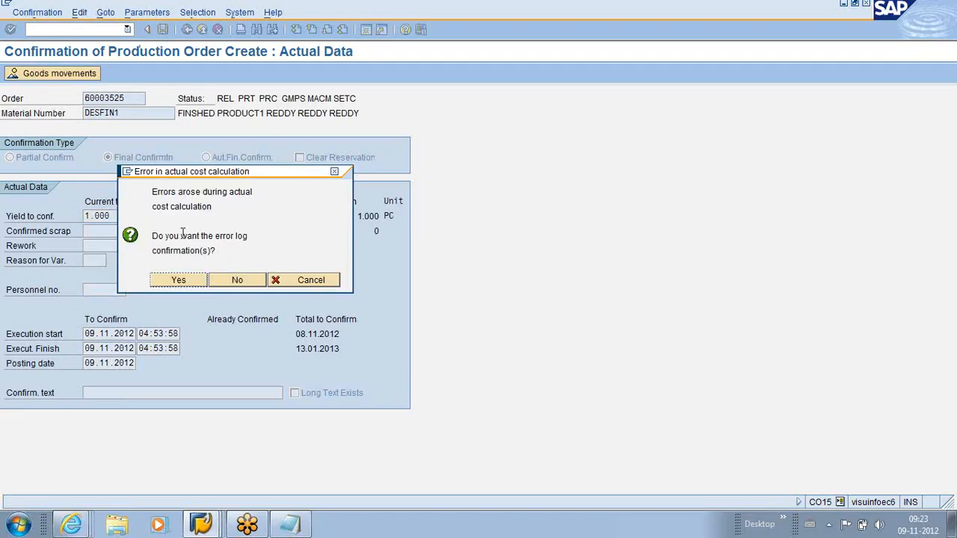
left_click(184, 280)
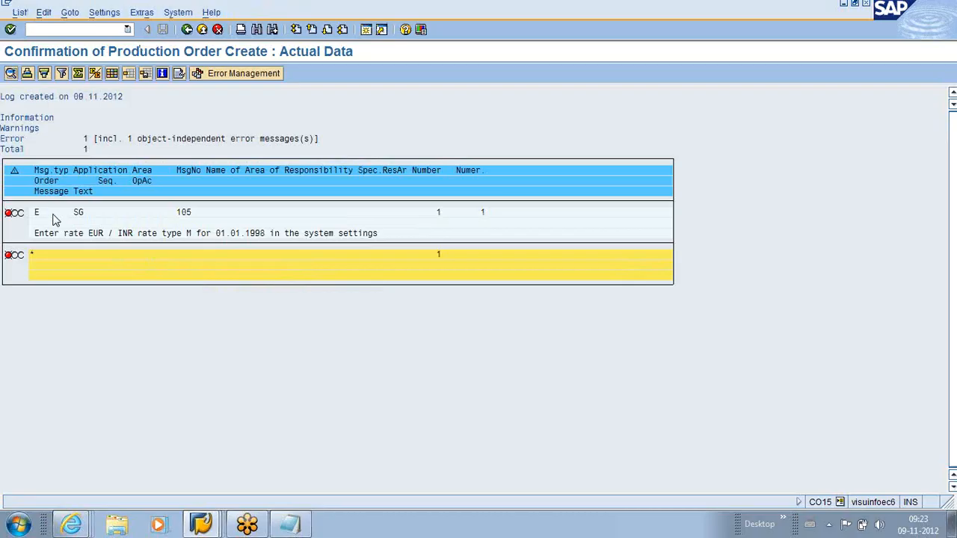
Open the EUR/INR exchange rate message's long text, execute its linked function and start new entries in the exchange rates table
double_click(54, 219)
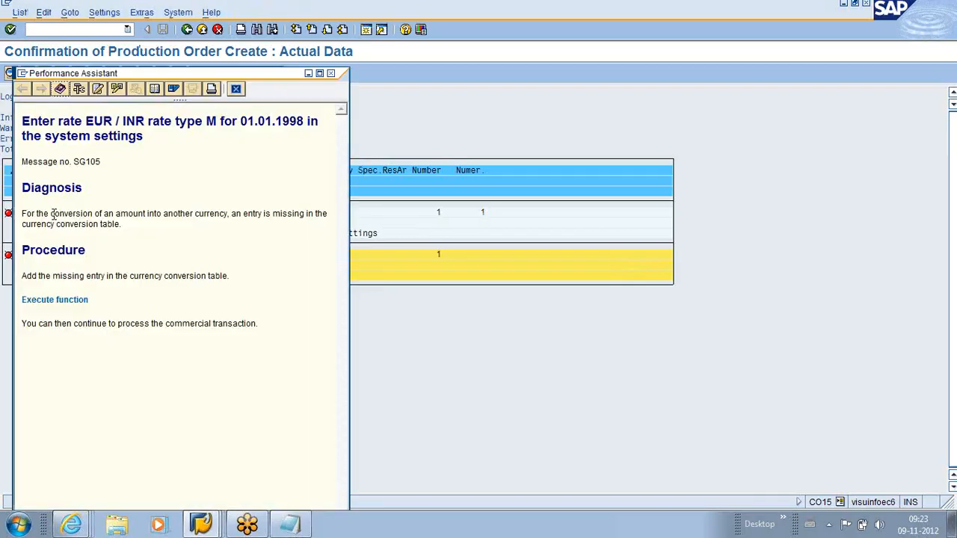
left_click(66, 302)
left_click(55, 76)
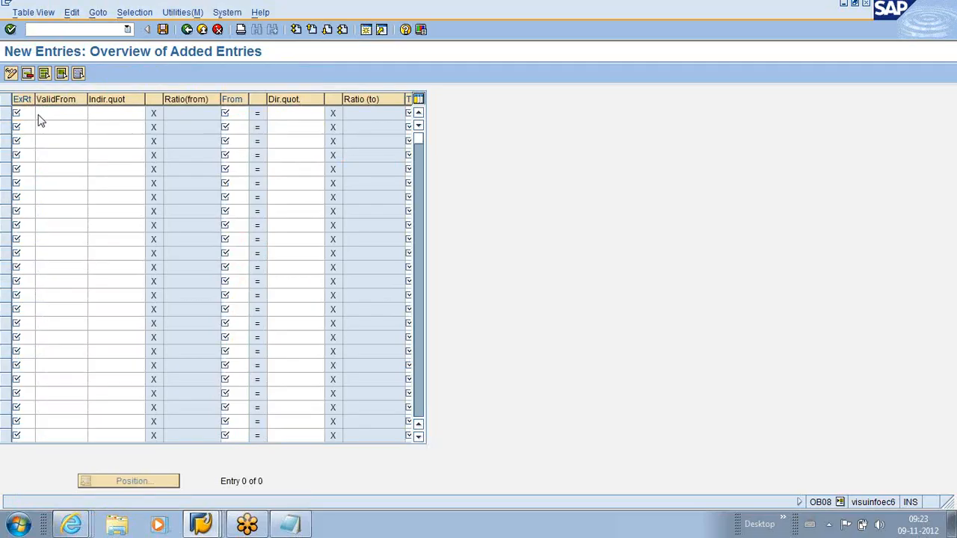
key("F4")
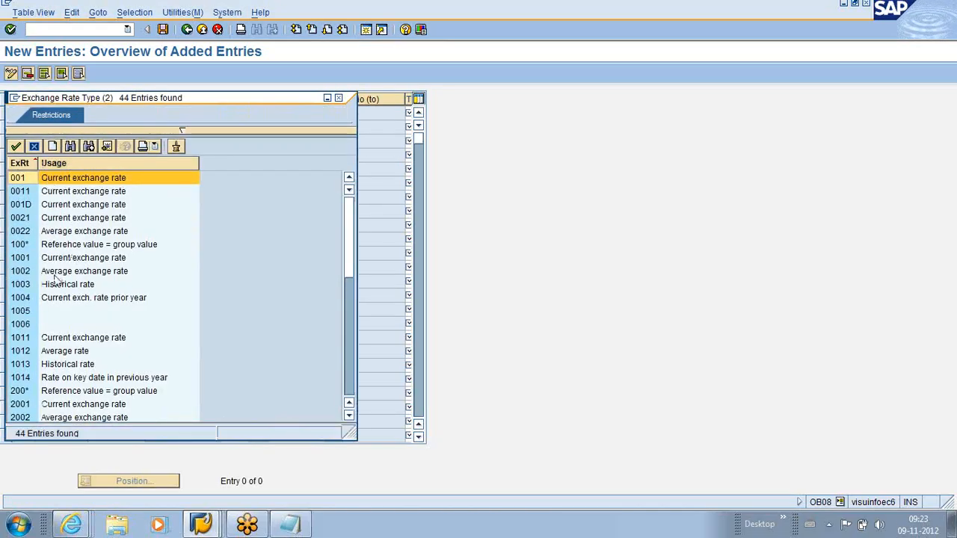
scroll(56, 279, "down", 9)
left_click(31, 356)
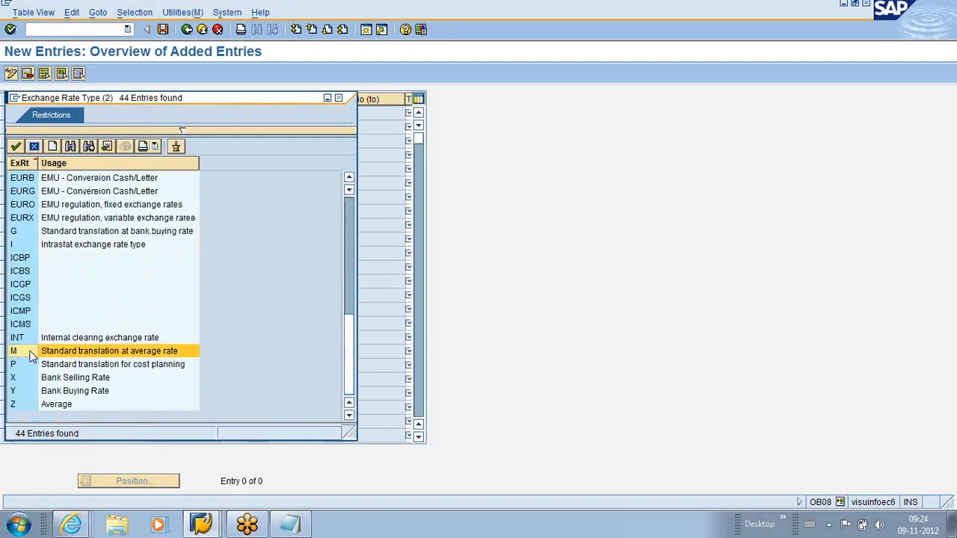
double_click(31, 356)
left_click(64, 115)
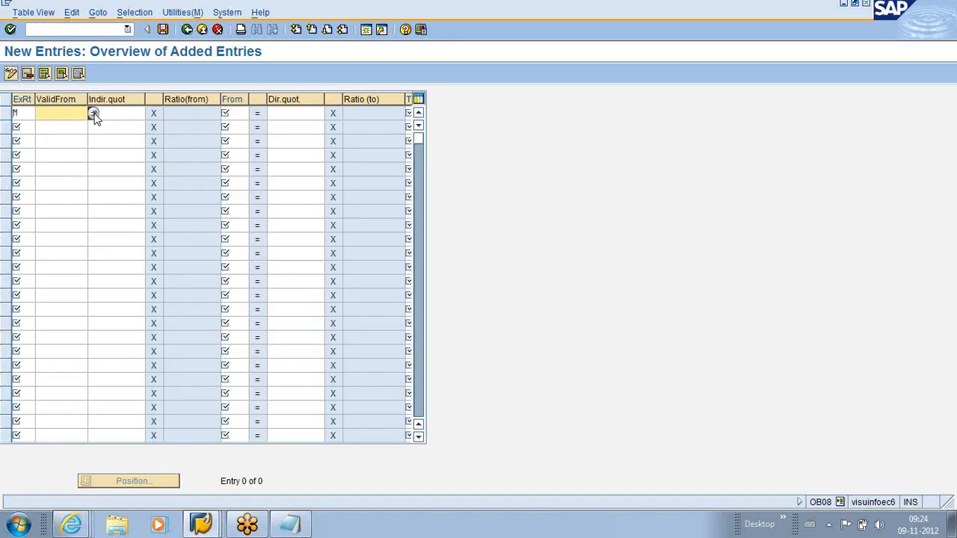
left_click(187, 30)
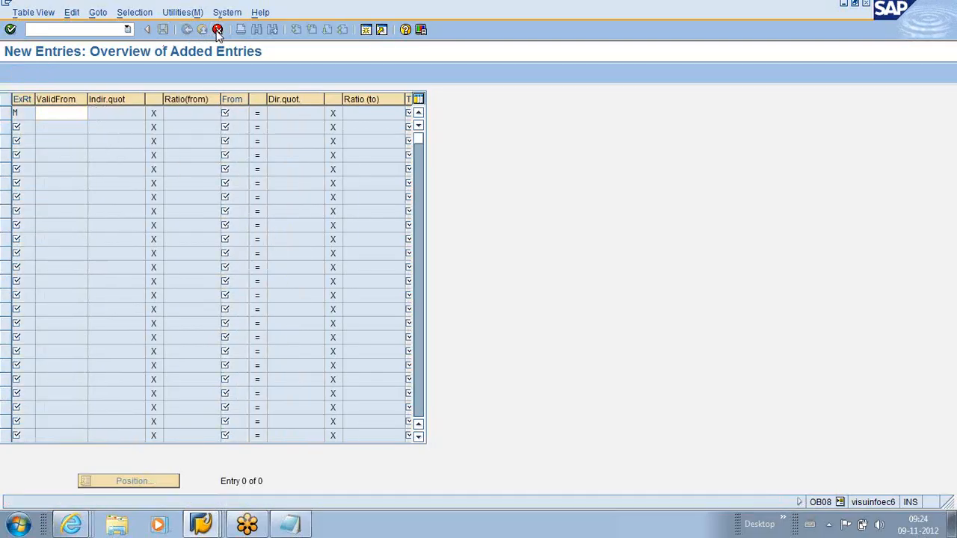
left_click(217, 30)
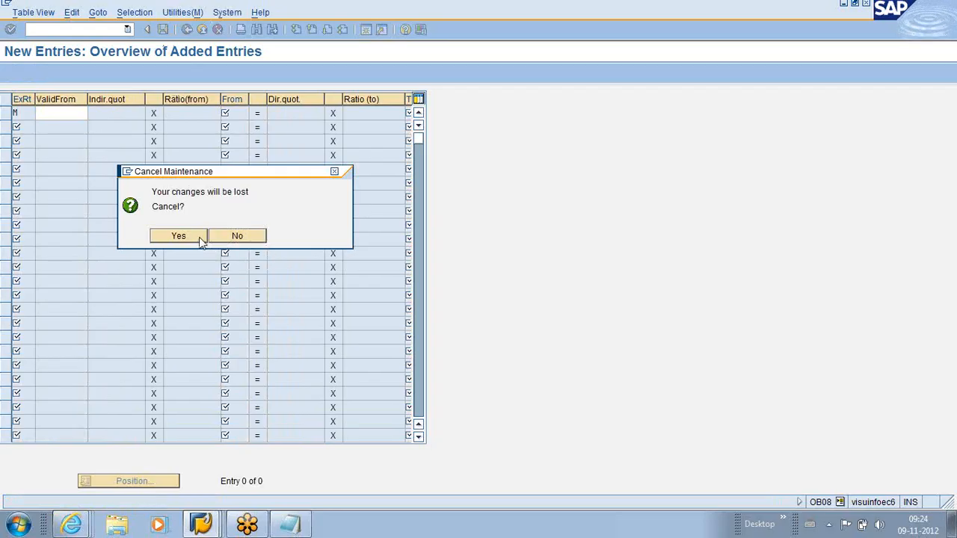
left_click(183, 237)
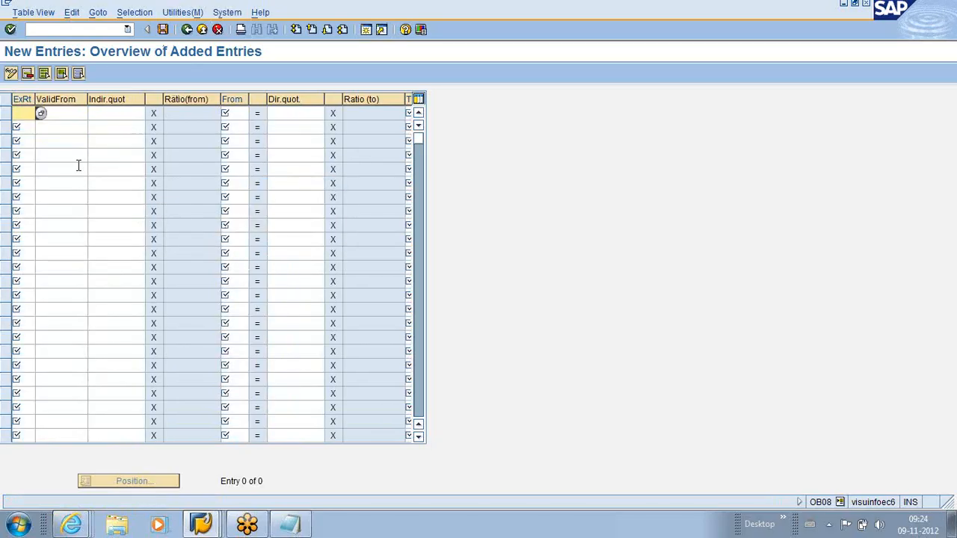
Restart currency exchange rate maintenance with transaction OB08
left_click(90, 30)
type("/N")
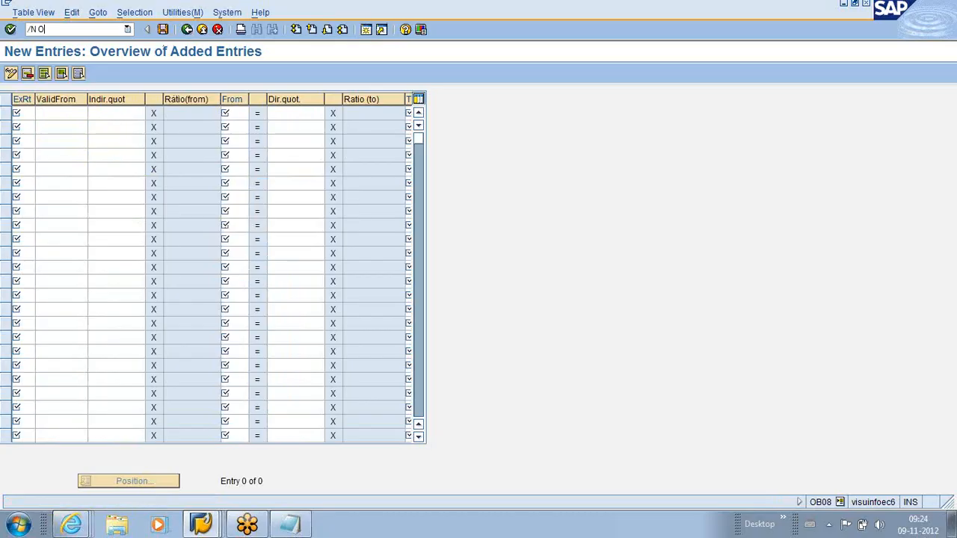
type(" OB08")
key("Return")
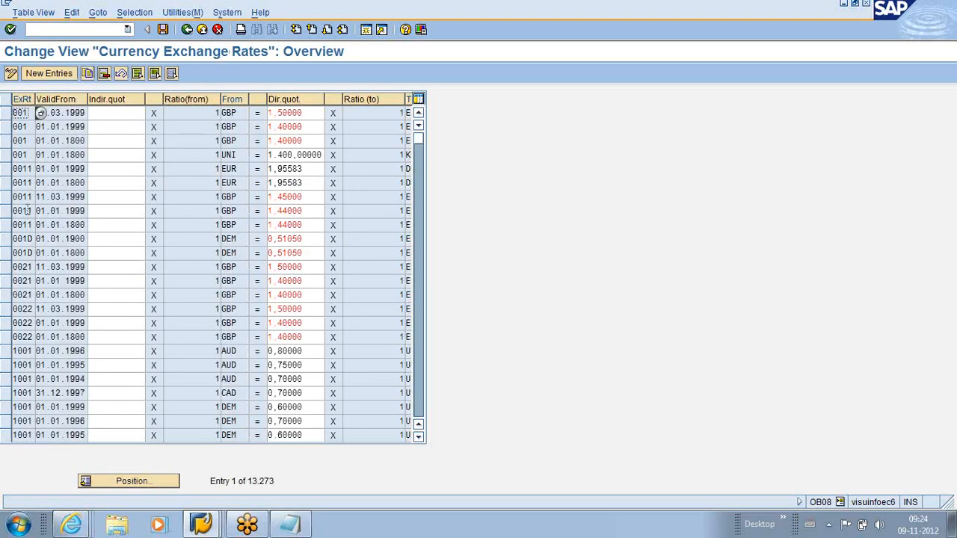
Position the exchange rate list at rate type M, from currency EUR, to currency INR
left_click(105, 481)
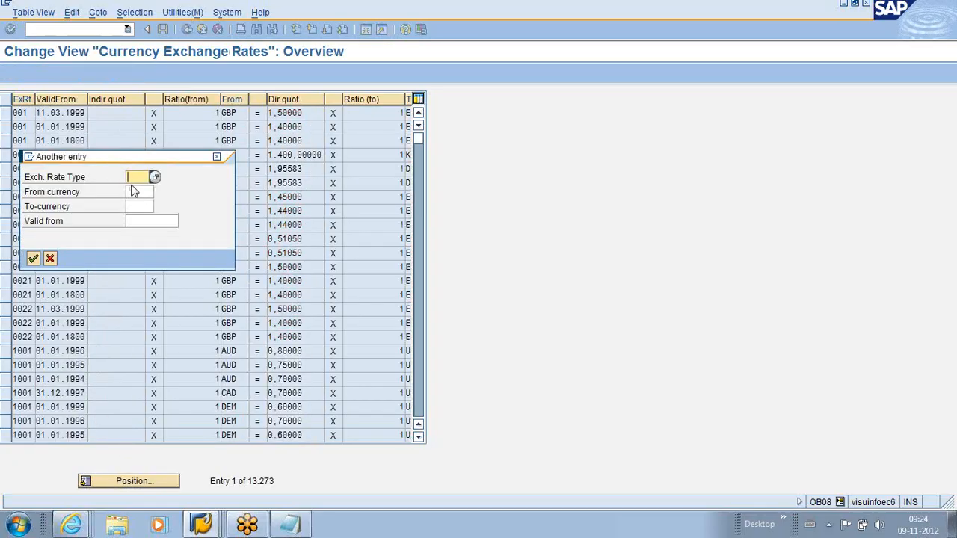
left_click(137, 177)
left_click(137, 238)
left_click(139, 193)
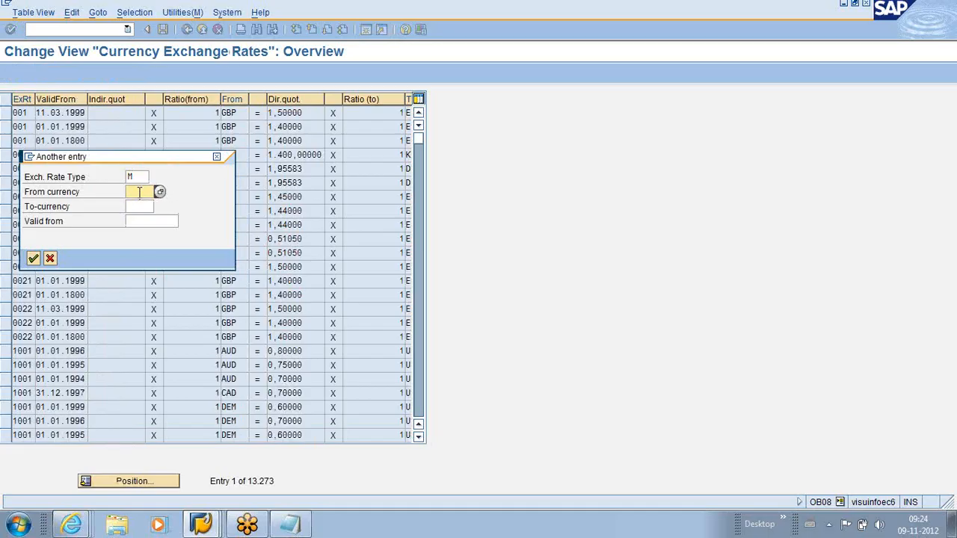
type("EUR")
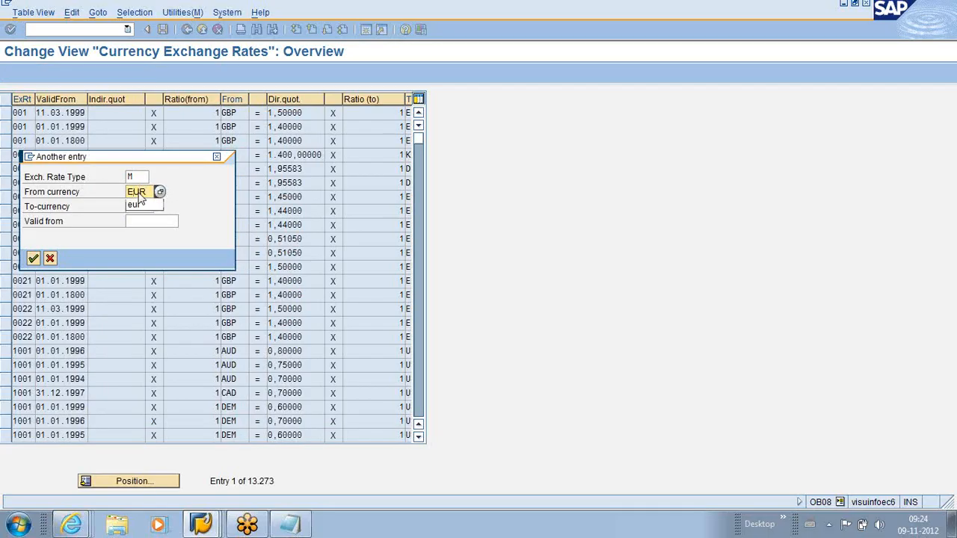
left_click(206, 206)
left_click(145, 207)
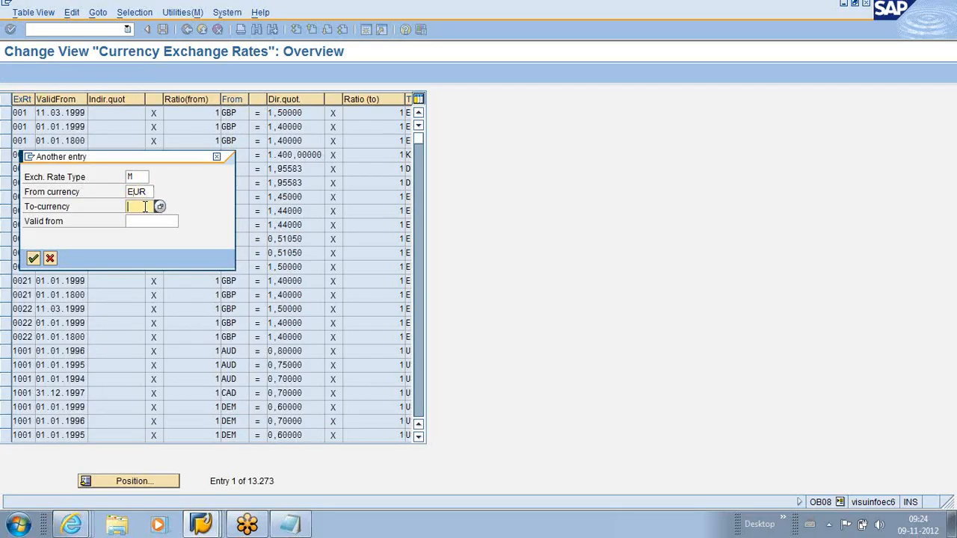
left_click(145, 207)
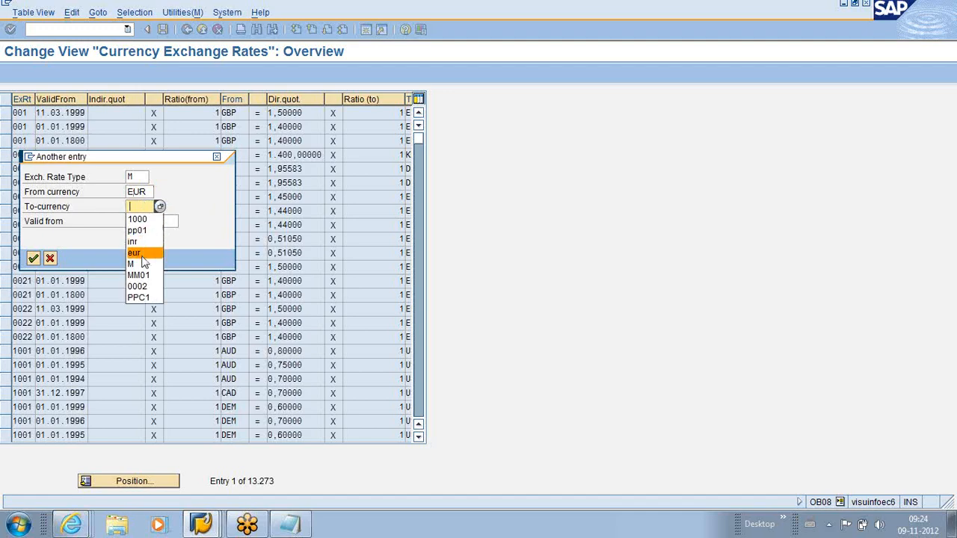
left_click(146, 243)
left_click(33, 258)
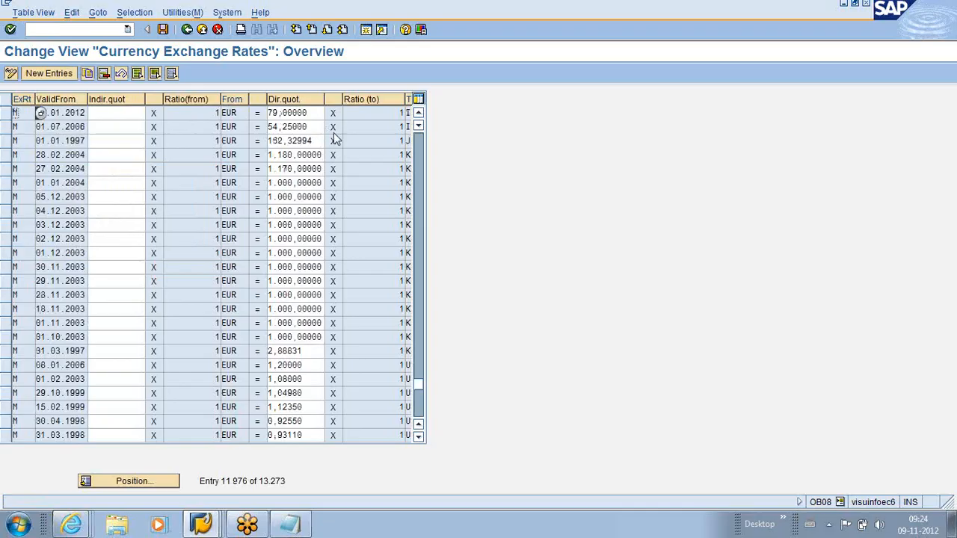
Narrow the Ratio (to) column to bring the To currency into view, and compare the valid-from dates of the EUR to INR entries
left_click_drag(404, 100, 367, 99)
left_click(57, 116)
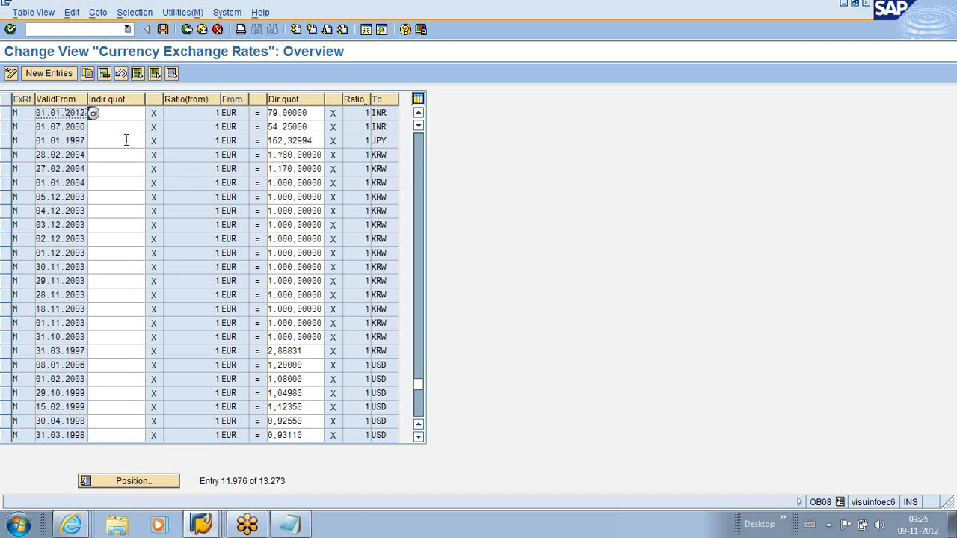
left_click(50, 127)
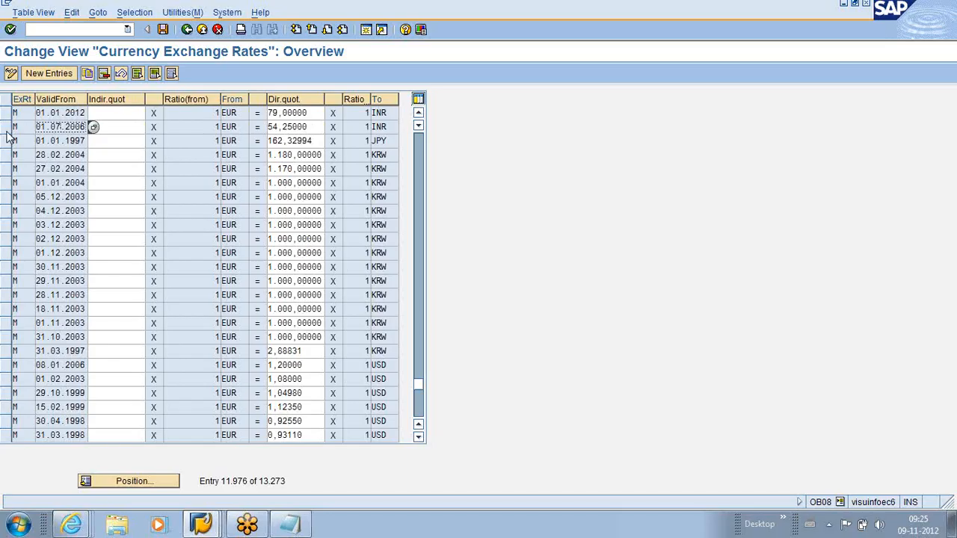
left_click(108, 124)
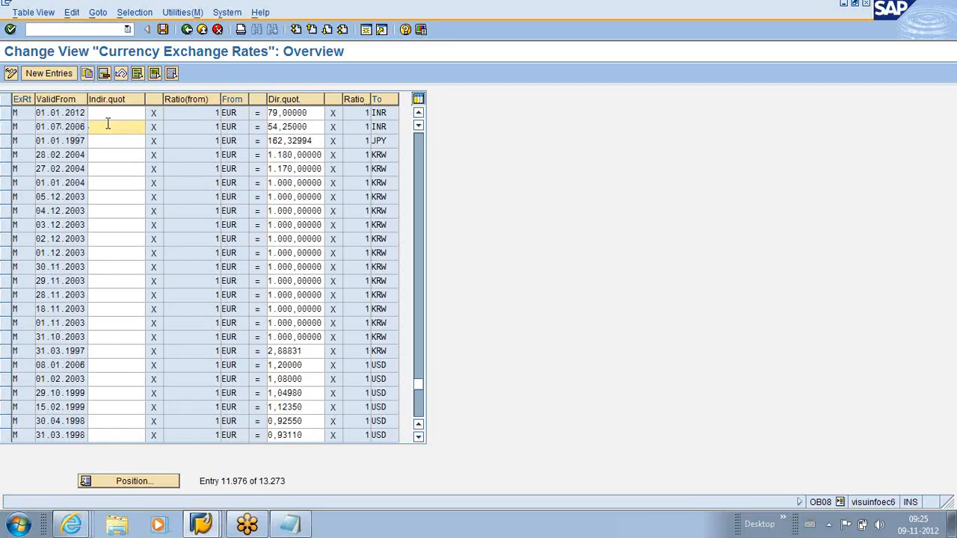
Delete the type M EUR to INR rate valid from 01.07.2006 and save the change under the proposed customizing request
left_click(7, 113)
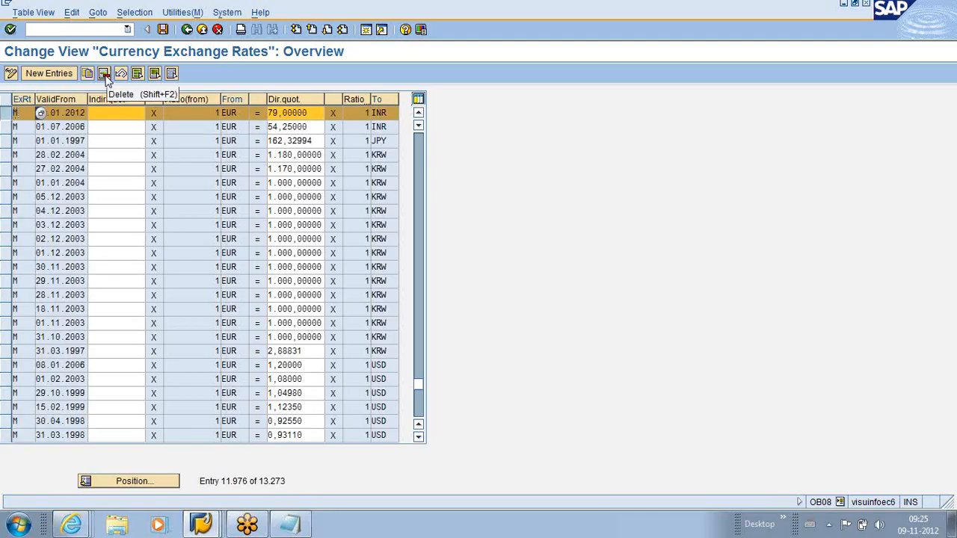
left_click(99, 126)
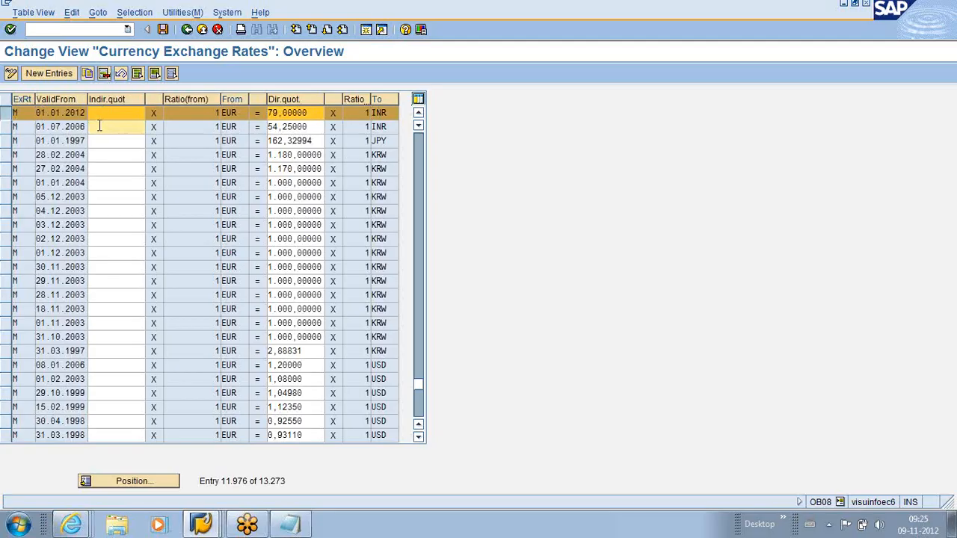
left_click(7, 127)
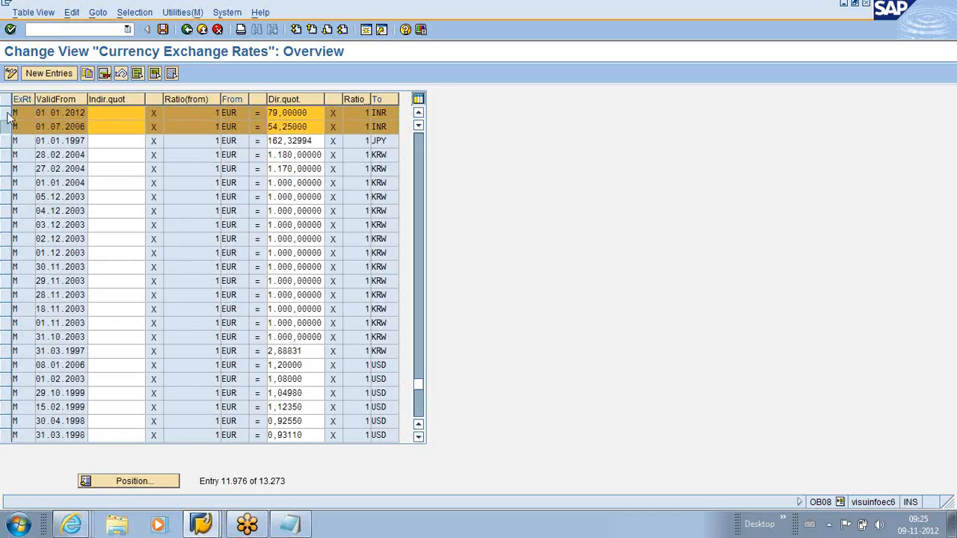
left_click(7, 113)
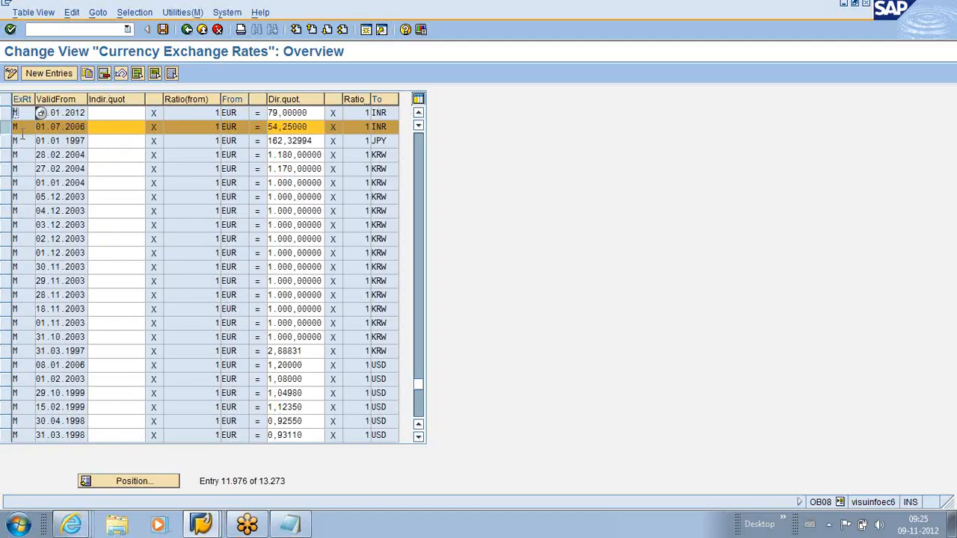
left_click(75, 112)
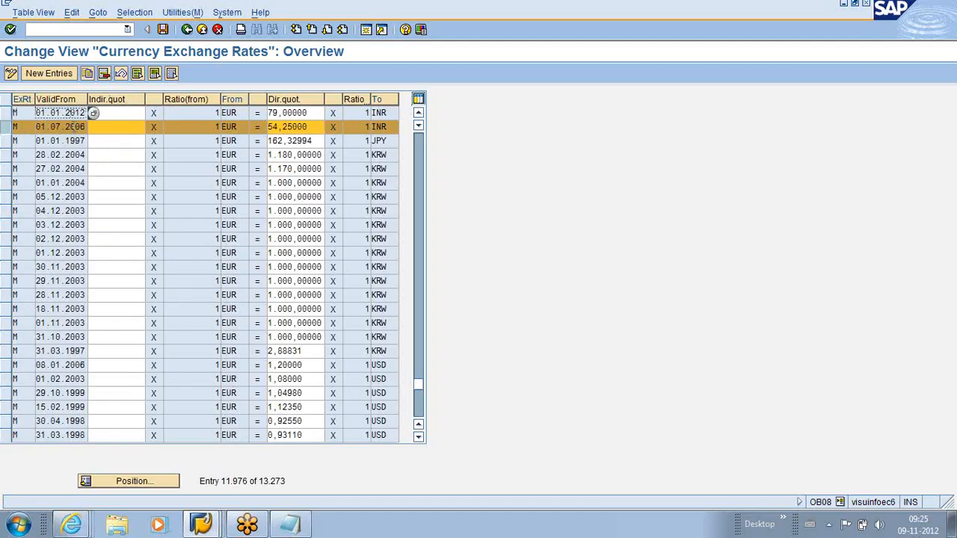
left_click(69, 127)
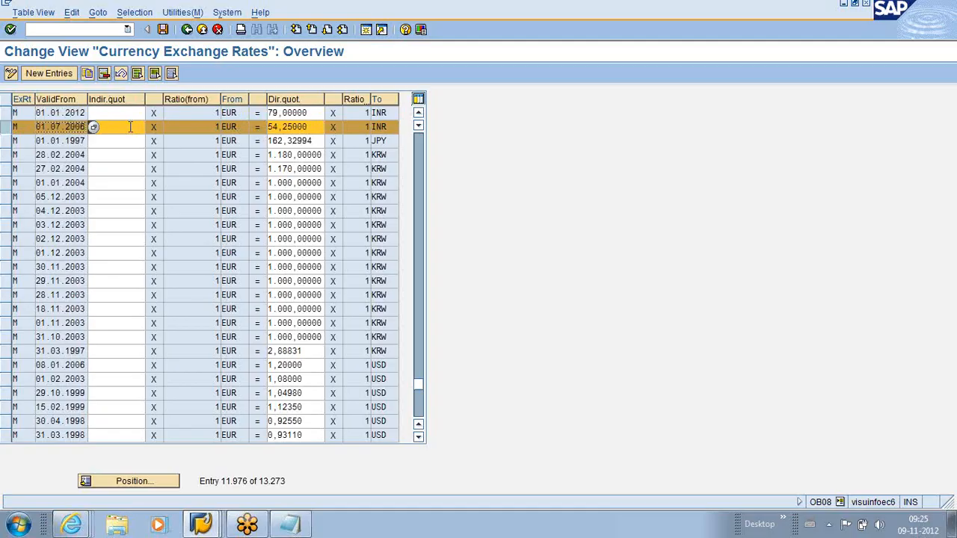
left_click(104, 73)
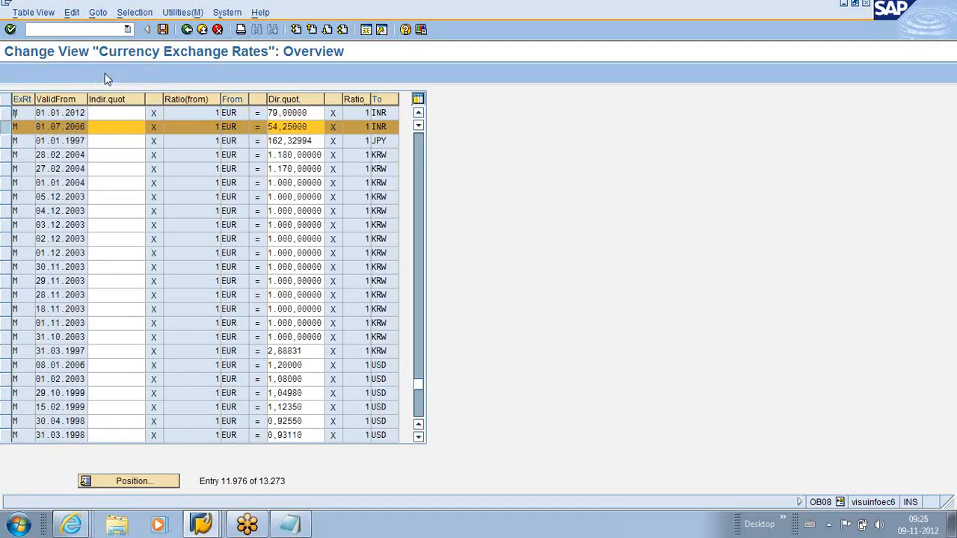
left_click(163, 32)
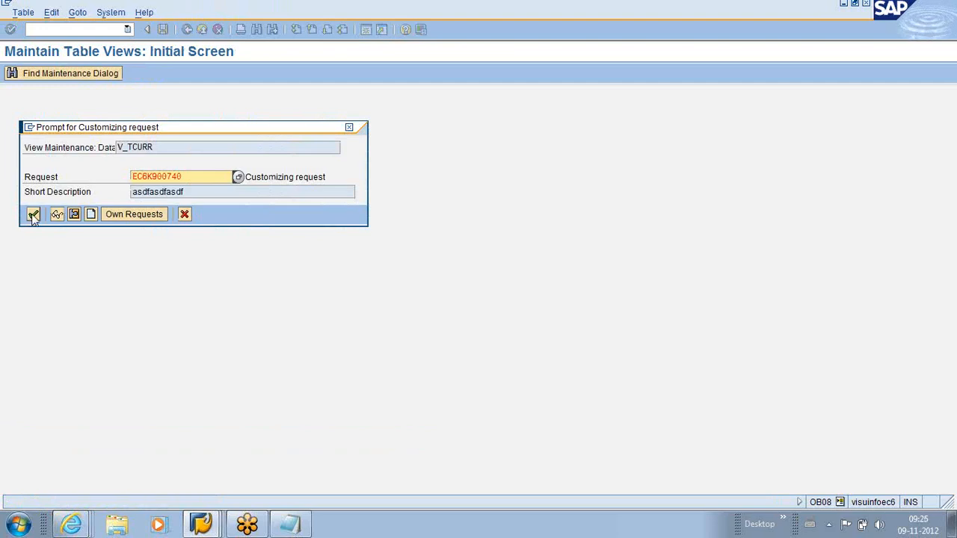
left_click(34, 215)
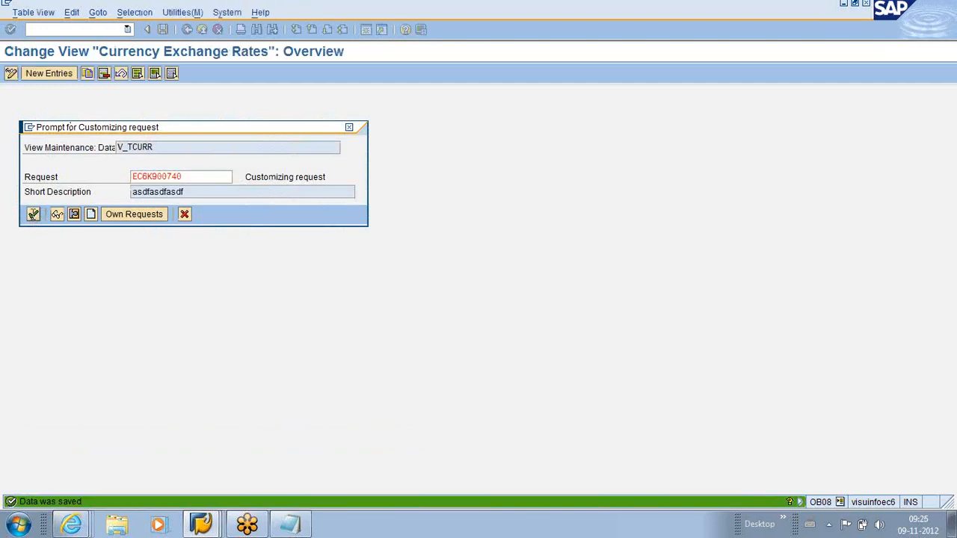
Open production order confirmation with transaction CO15 and enter the production order number
left_click(73, 29)
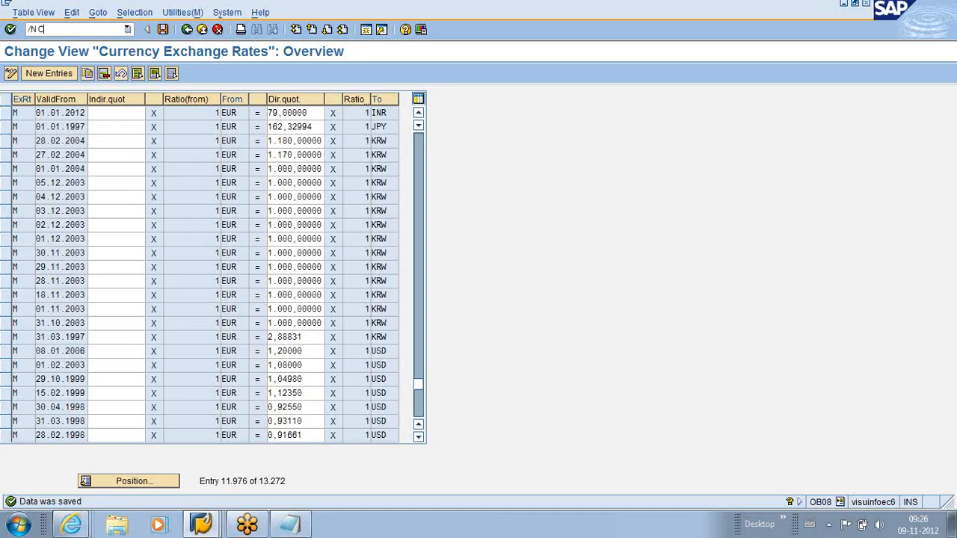
type("/N CO15")
key("Return")
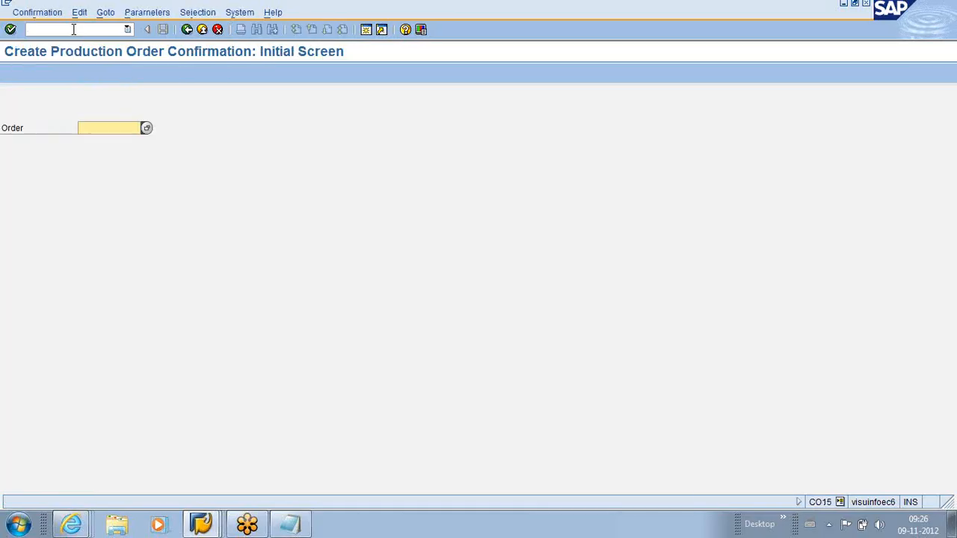
left_click(98, 141)
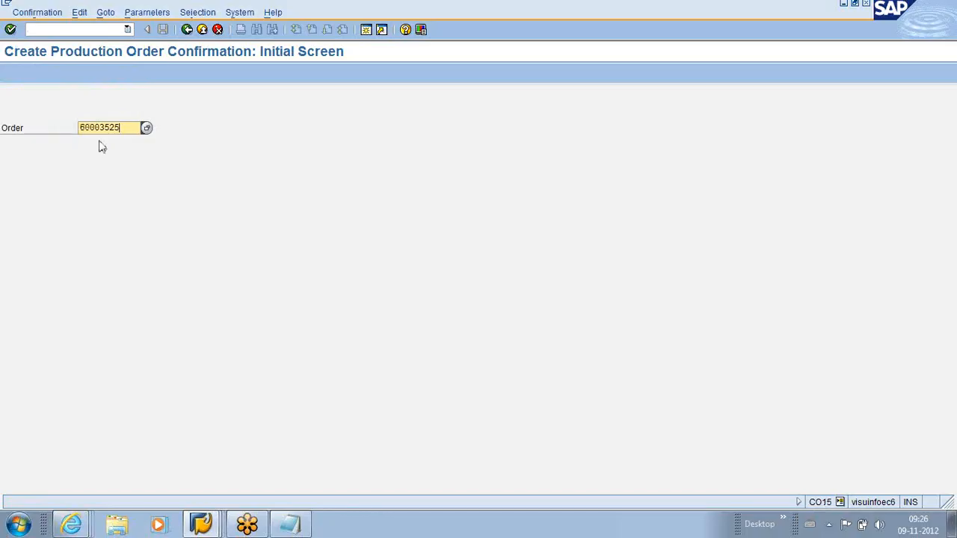
key("Return")
Set the confirmation type to Final Confirmation, try to save it, and open the details of the message in the cost calculation error log
left_click(108, 157)
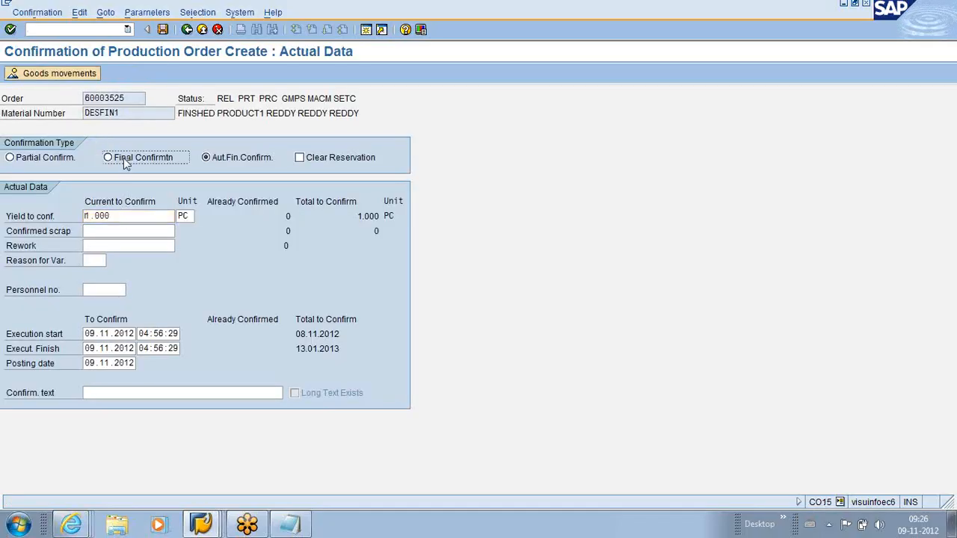
left_click(163, 29)
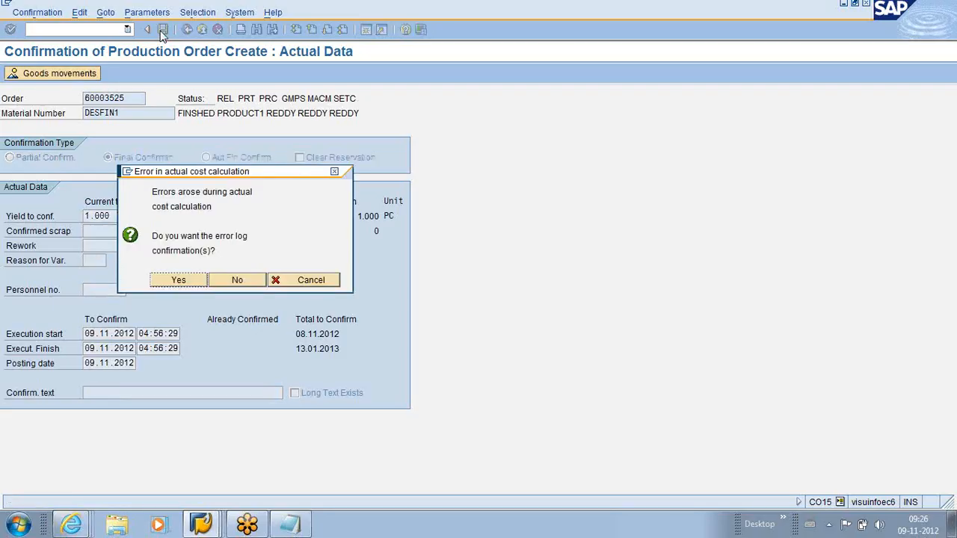
left_click(182, 281)
double_click(61, 220)
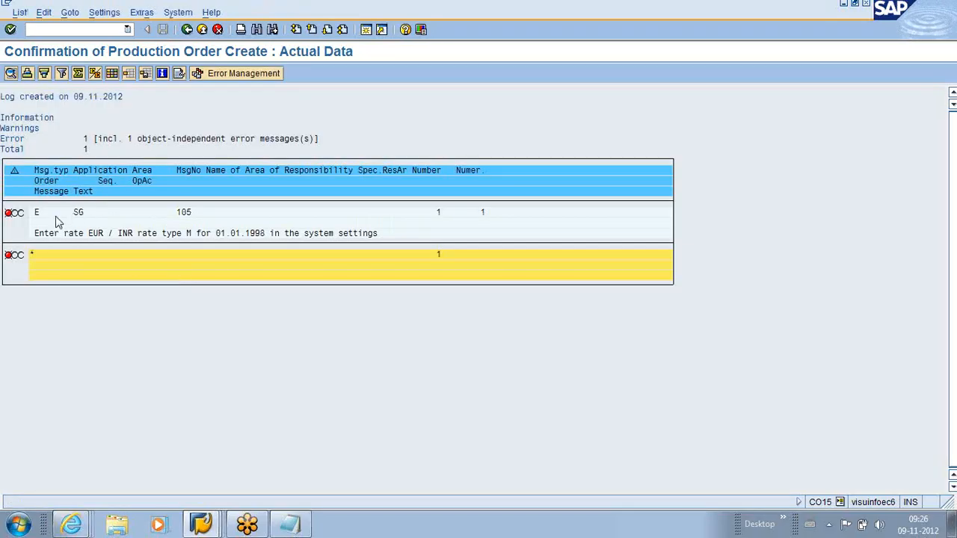
left_click(58, 301)
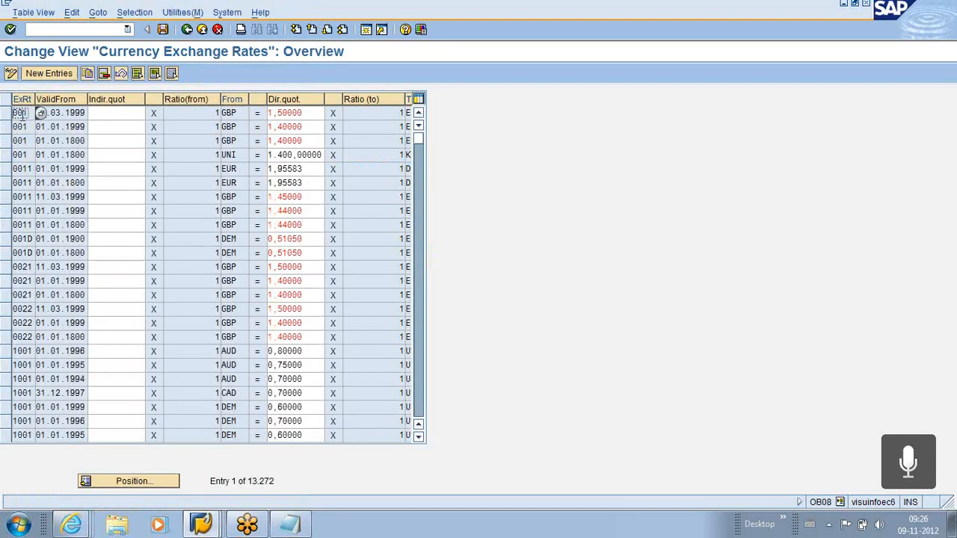
left_click(133, 482)
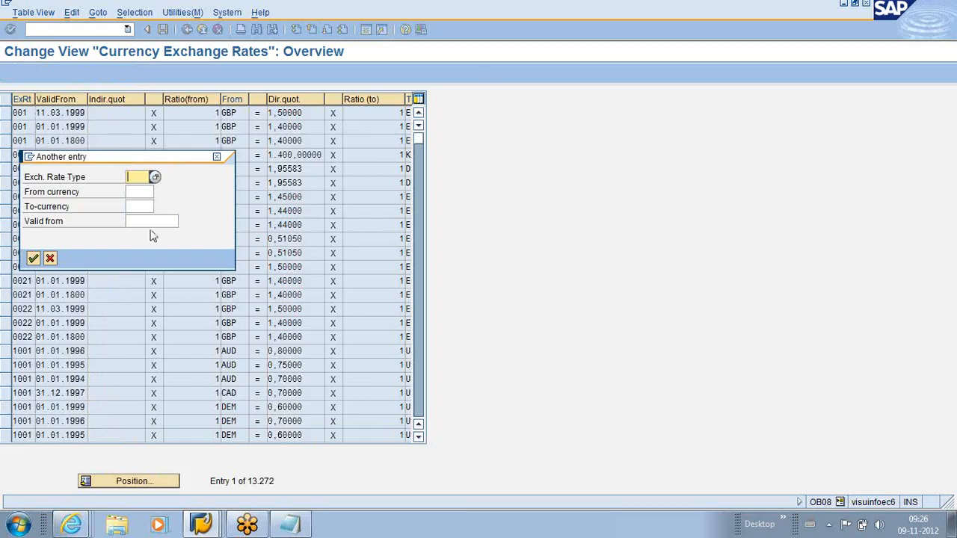
left_click(51, 259)
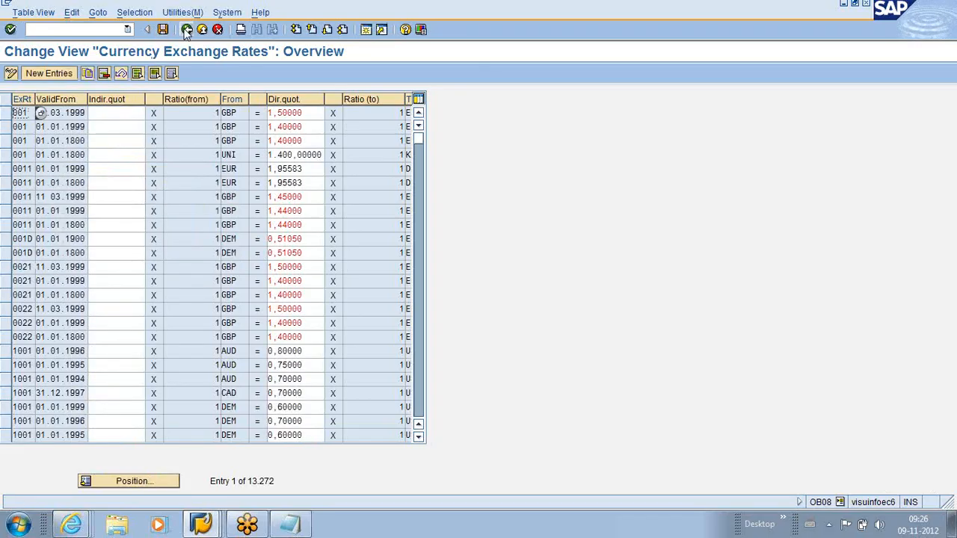
left_click(187, 30)
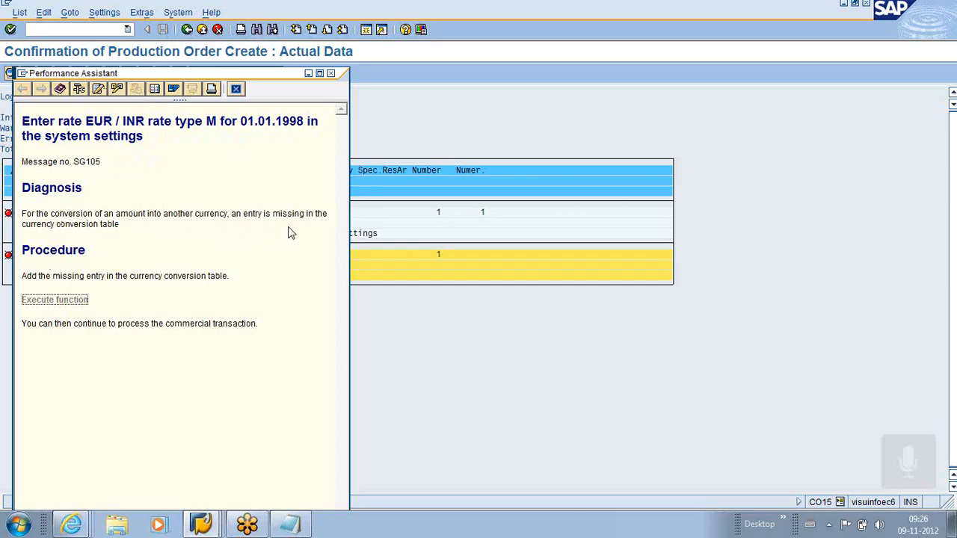
Open the currency exchange rate table through the function offered in the missing EUR / INR rate message
left_click(58, 303)
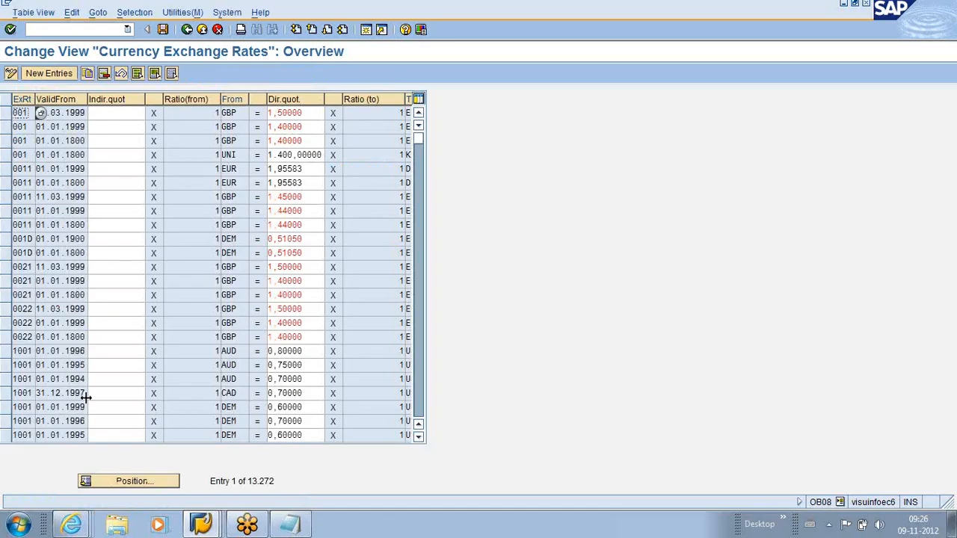
left_click(103, 481)
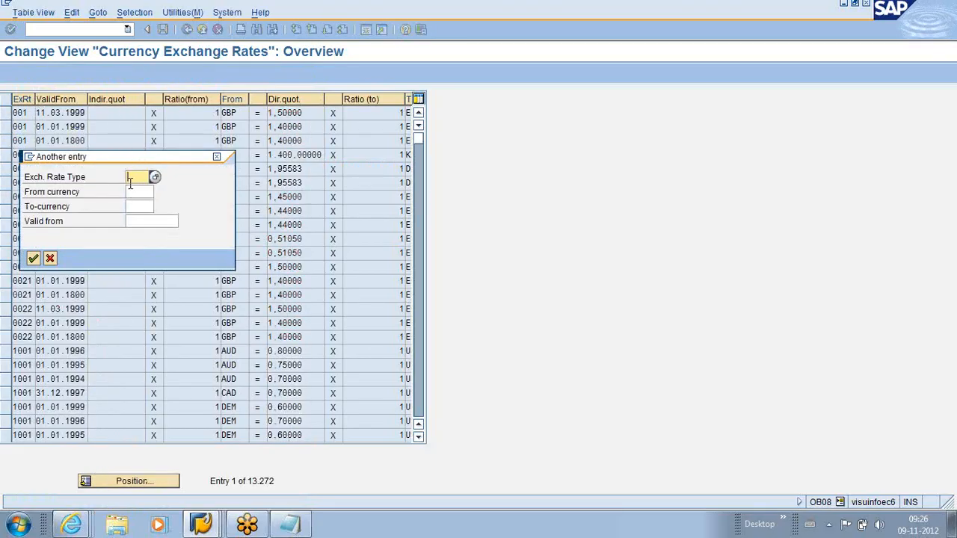
left_click(130, 181)
left_click(138, 214)
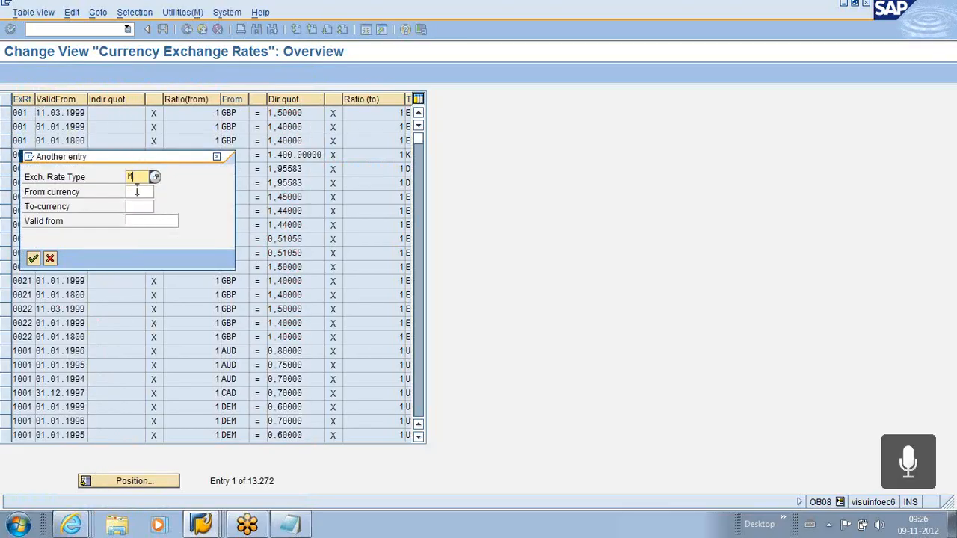
left_click(137, 191)
left_click(138, 191)
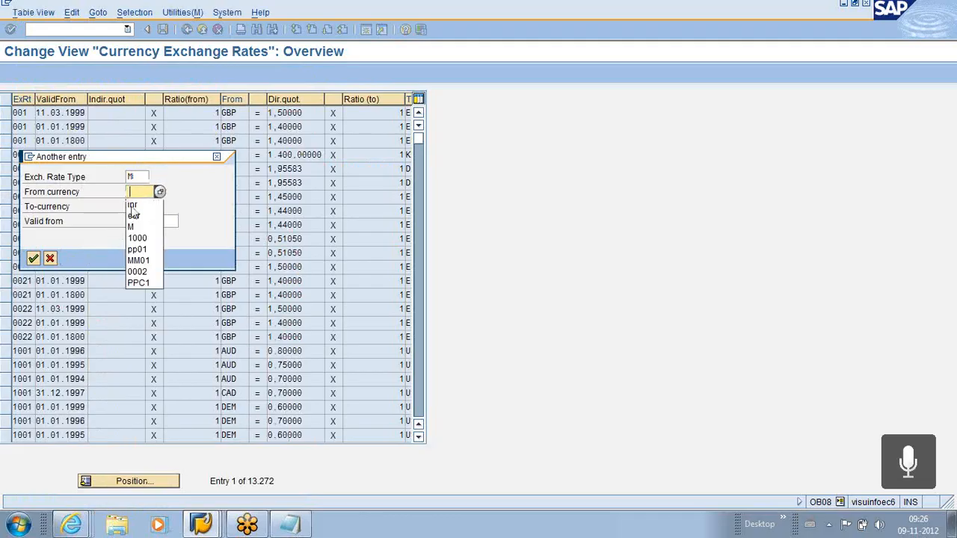
left_click(50, 258)
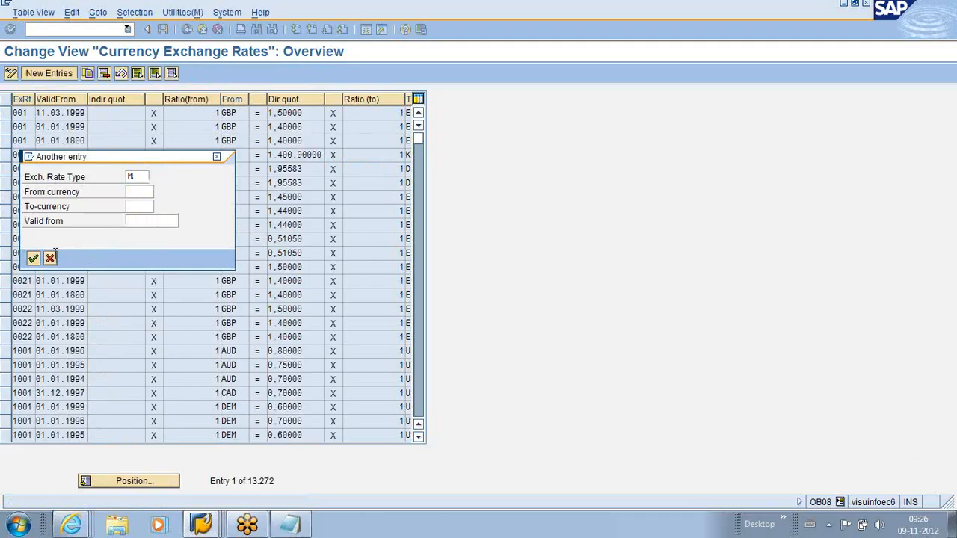
Return to the missing EUR / INR rate message, copy its heading, and paste it on a new line below SCOPE OF CHECK in Notepad
left_click(187, 30)
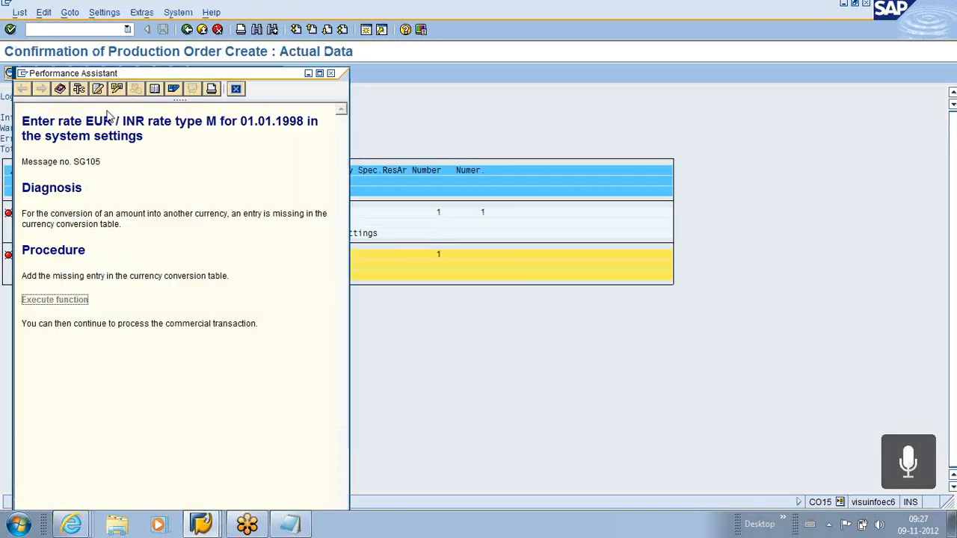
left_click_drag(25, 123, 157, 139)
key("ctrl+c")
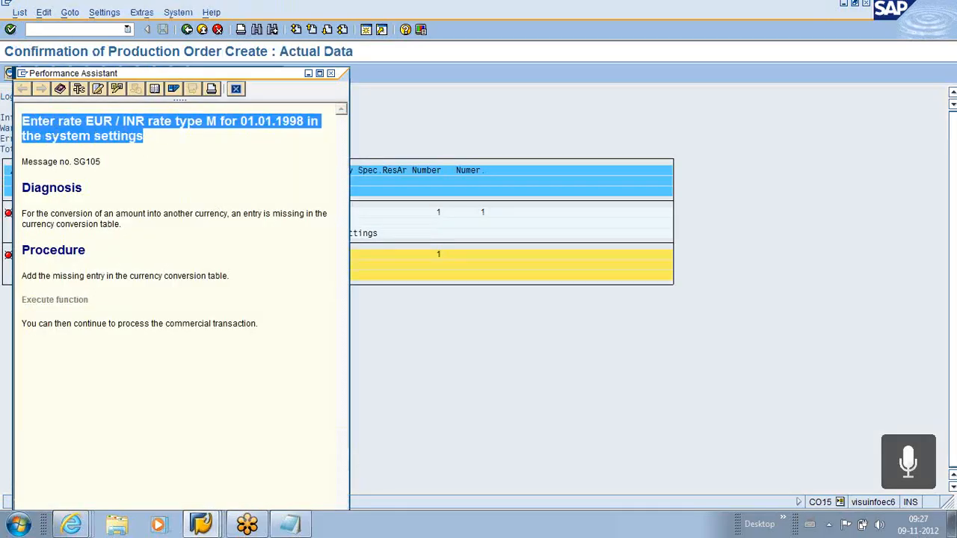
left_click(291, 525)
left_click(344, 357)
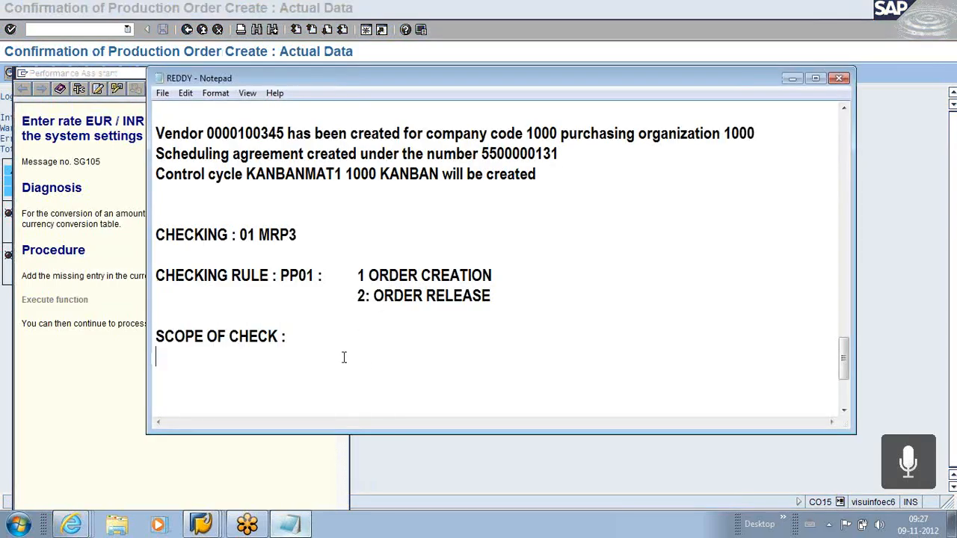
key("Return")
key("ctrl+v")
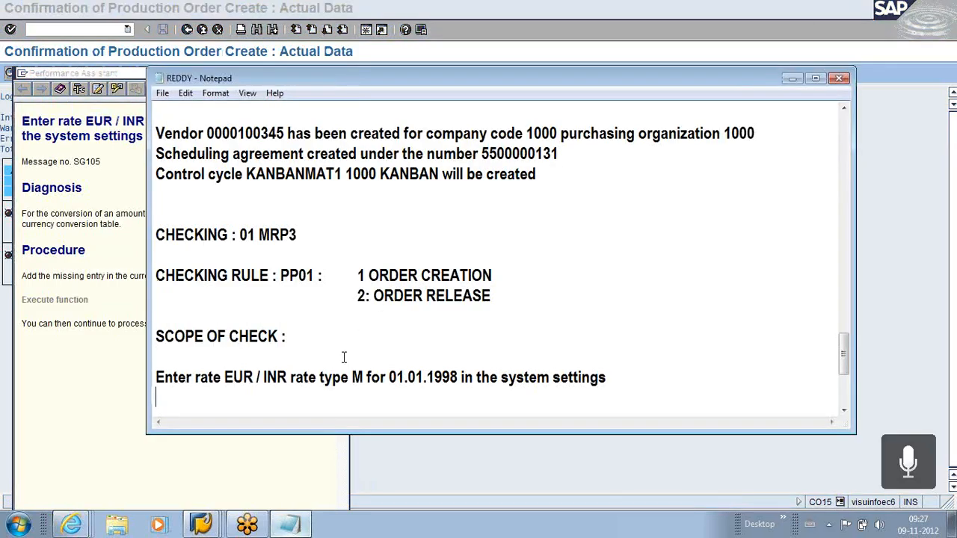
left_click(792, 78)
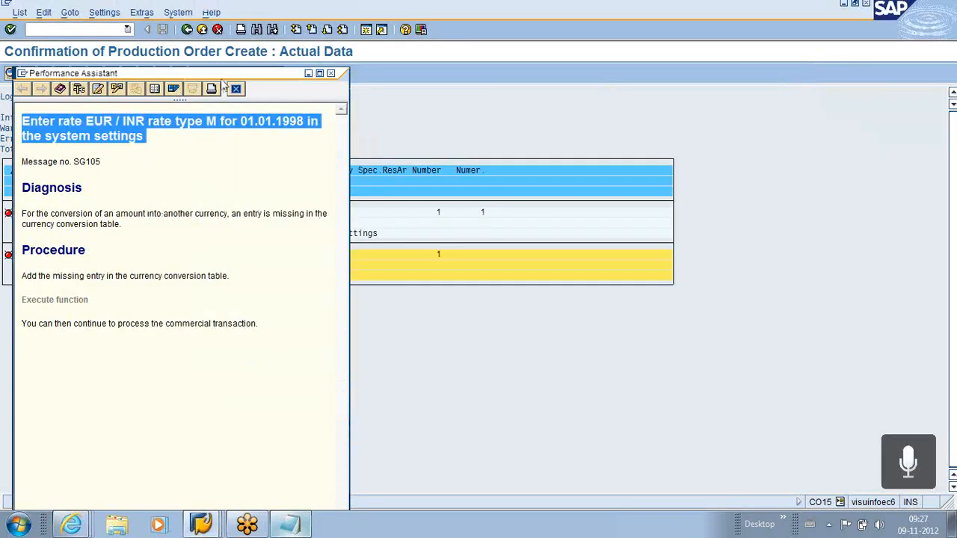
Open the currency exchange rate table through the message's function and position it at rate type M, from eur to inr
left_click(64, 300)
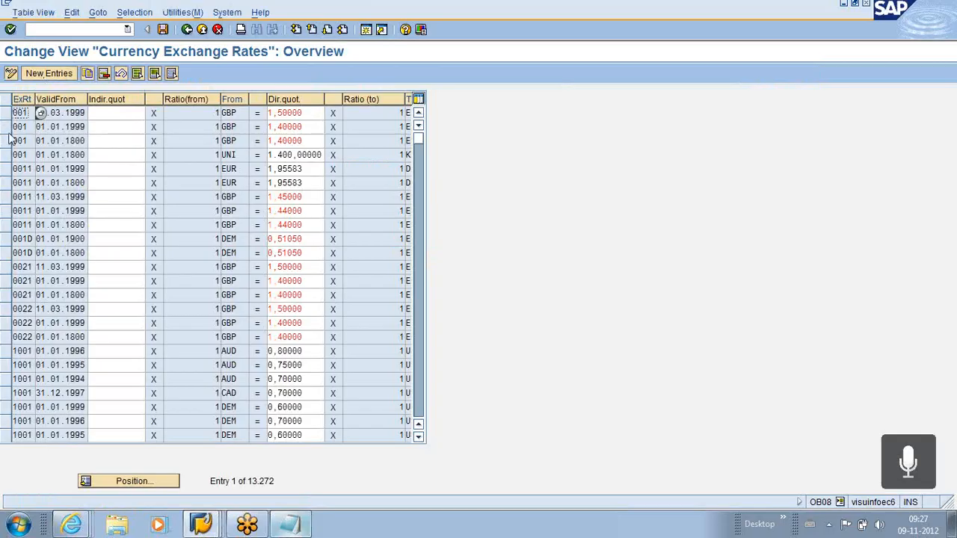
left_click(160, 481)
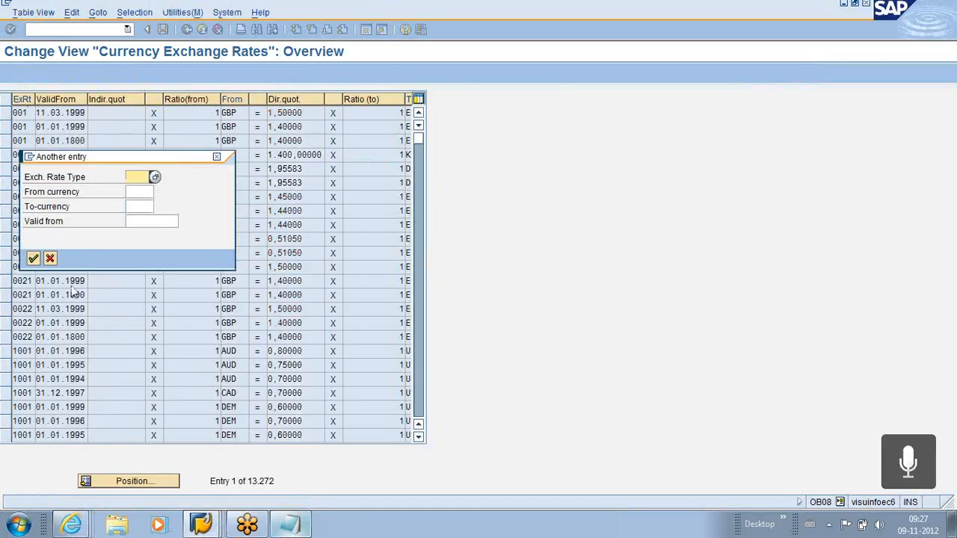
left_click(139, 177)
left_click(135, 190)
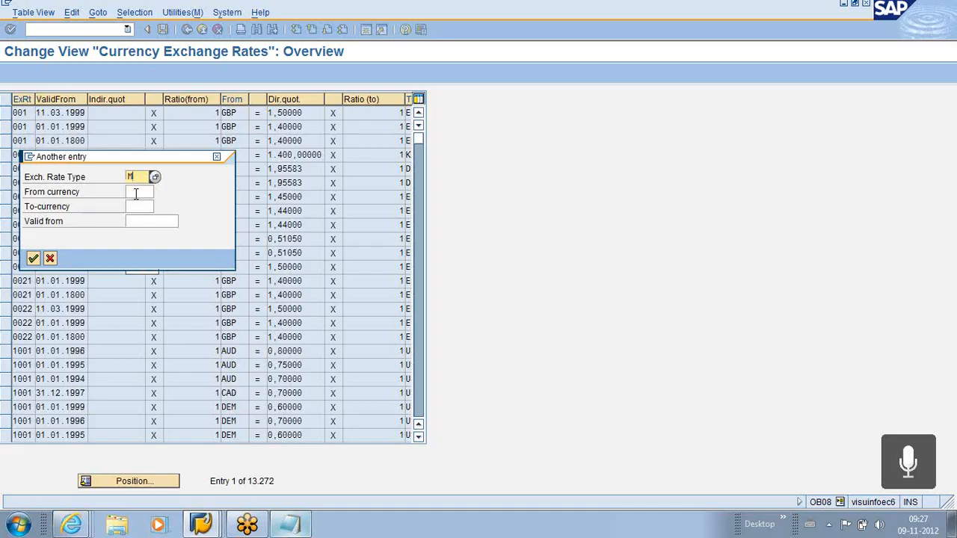
left_click(137, 192)
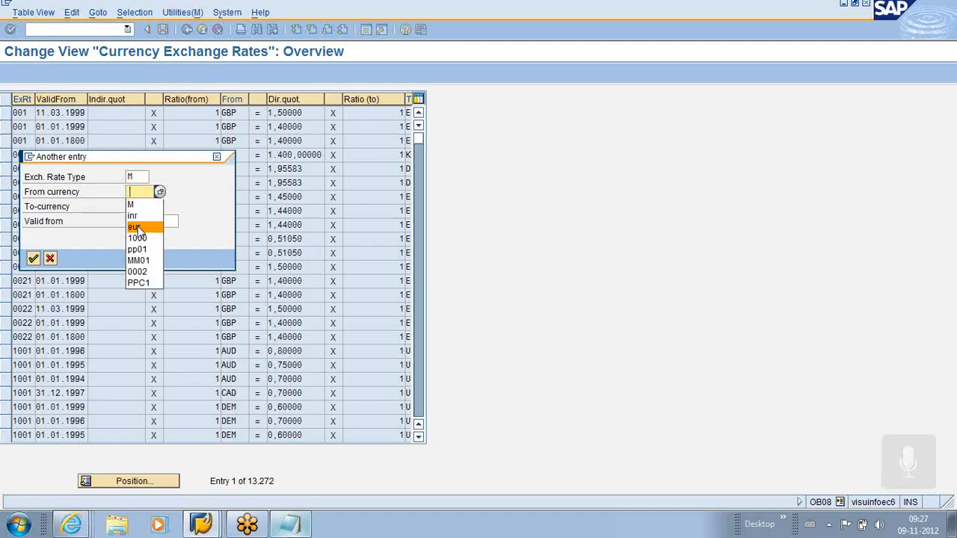
left_click(136, 210)
left_click(137, 207)
left_click(137, 231)
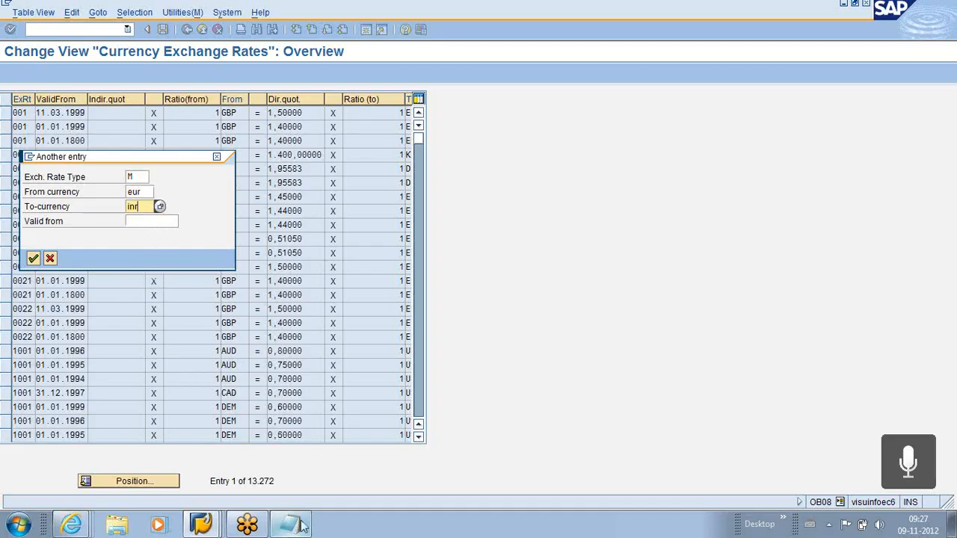
left_click(280, 531)
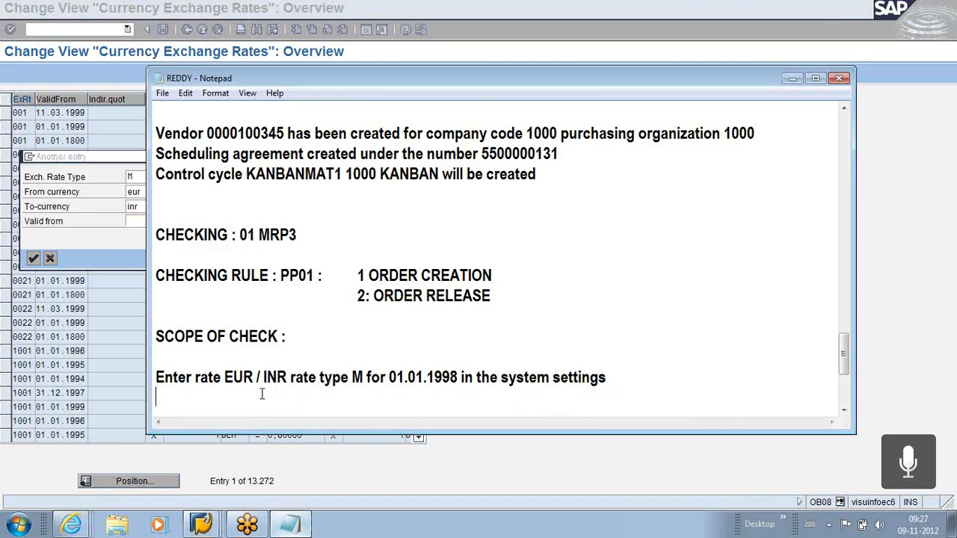
left_click(794, 78)
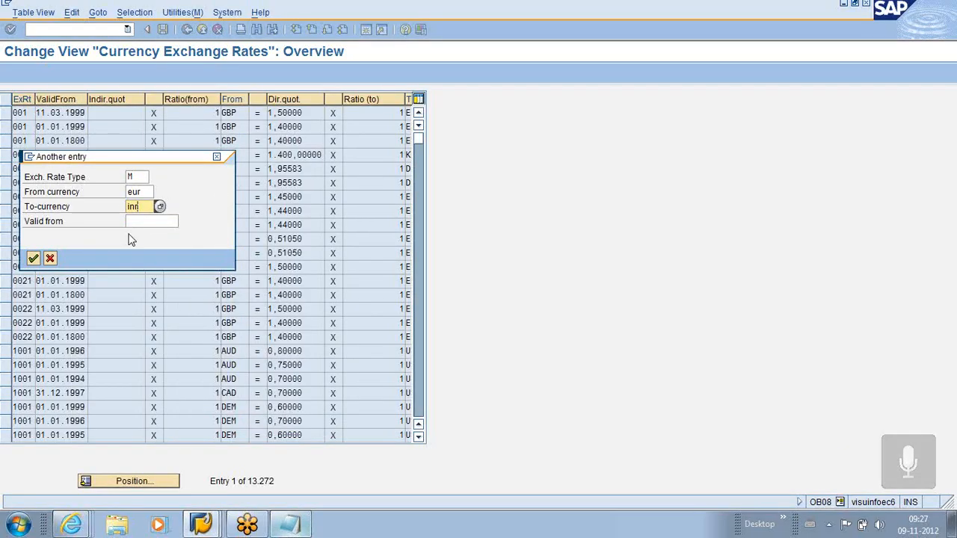
left_click(33, 258)
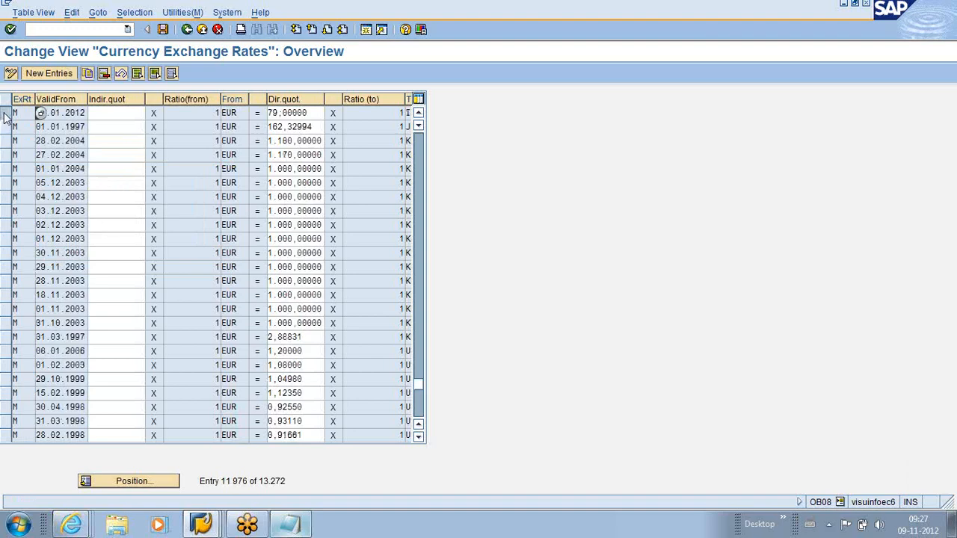
left_click(6, 113)
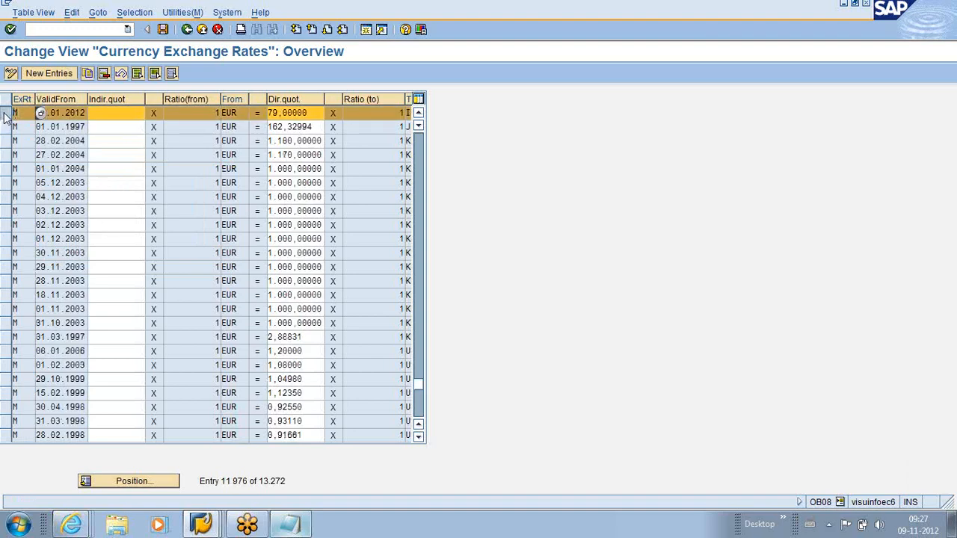
left_click(12, 74)
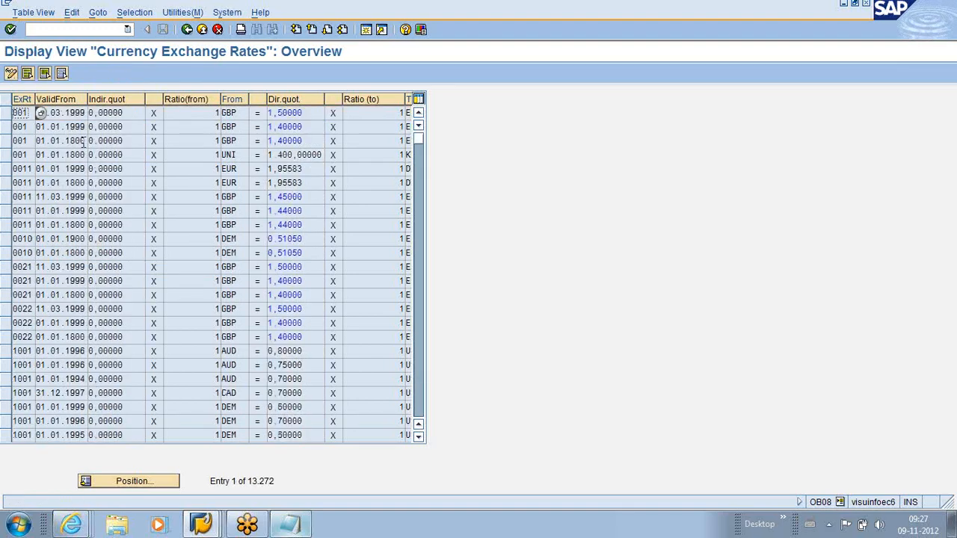
left_click(11, 74)
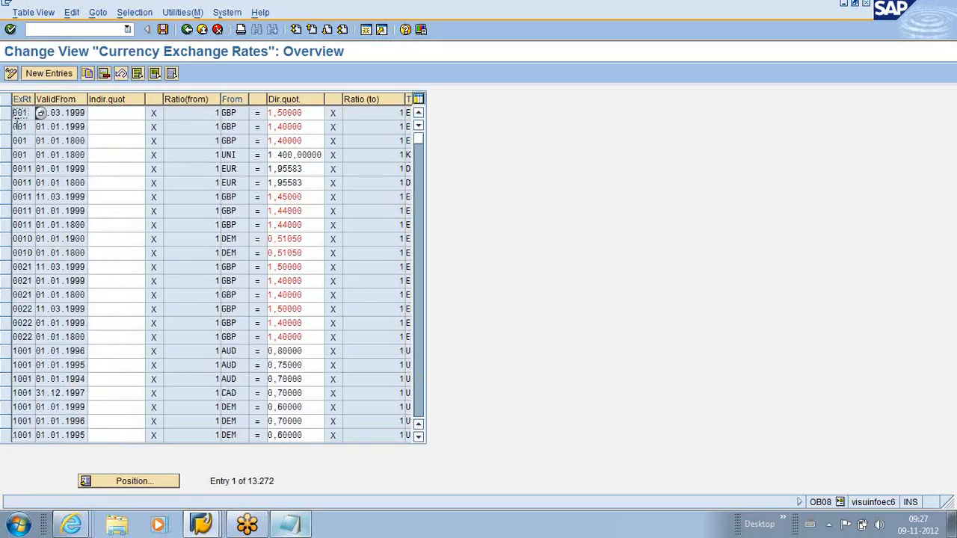
Position the exchange rate list at rate type M with from-currency eur and to-currency inr
left_click(132, 483)
left_click(136, 177)
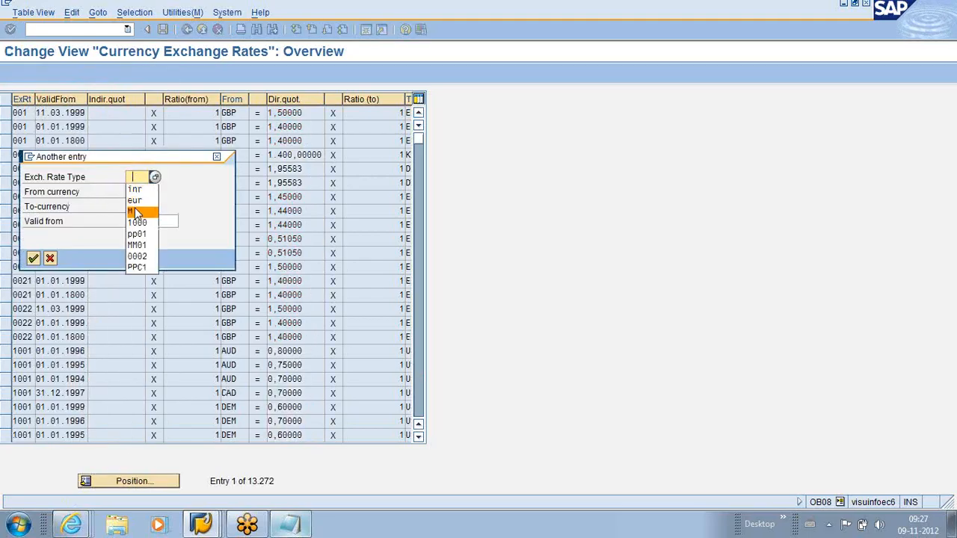
left_click(133, 211)
left_click(137, 192)
left_click(135, 215)
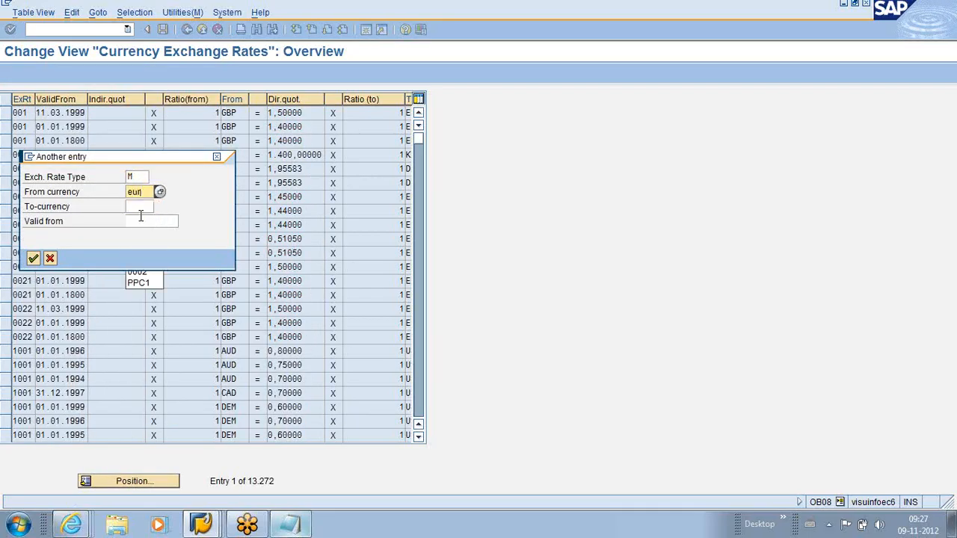
left_click(138, 206)
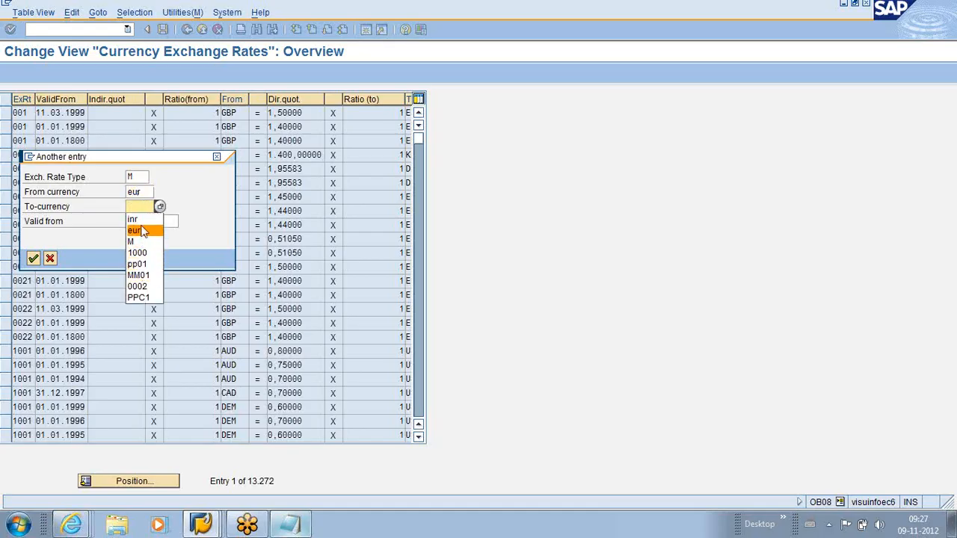
left_click(133, 219)
left_click(33, 259)
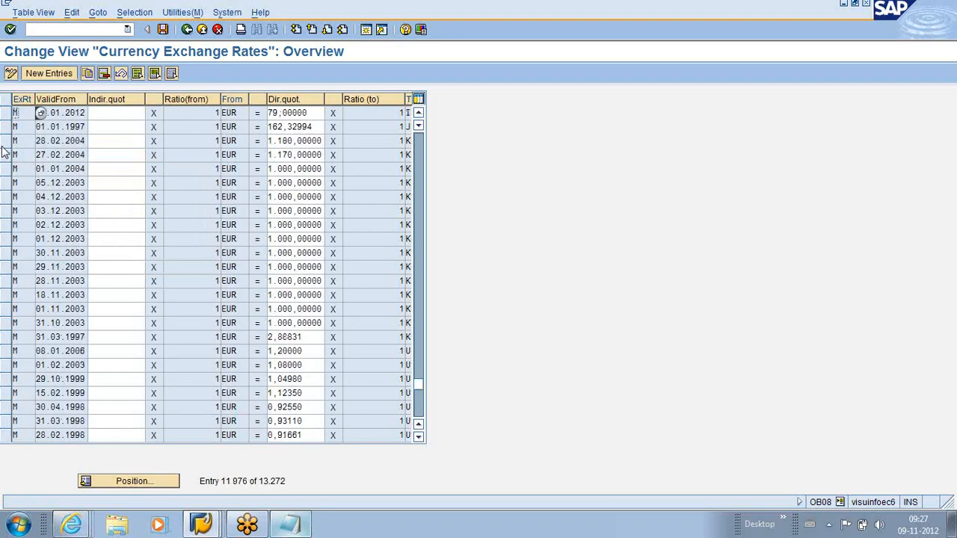
Copy the type M EUR to INR rate valid from 01.01.2012 to a new entry valid from 01.01.1998 and save it
left_click(5, 112)
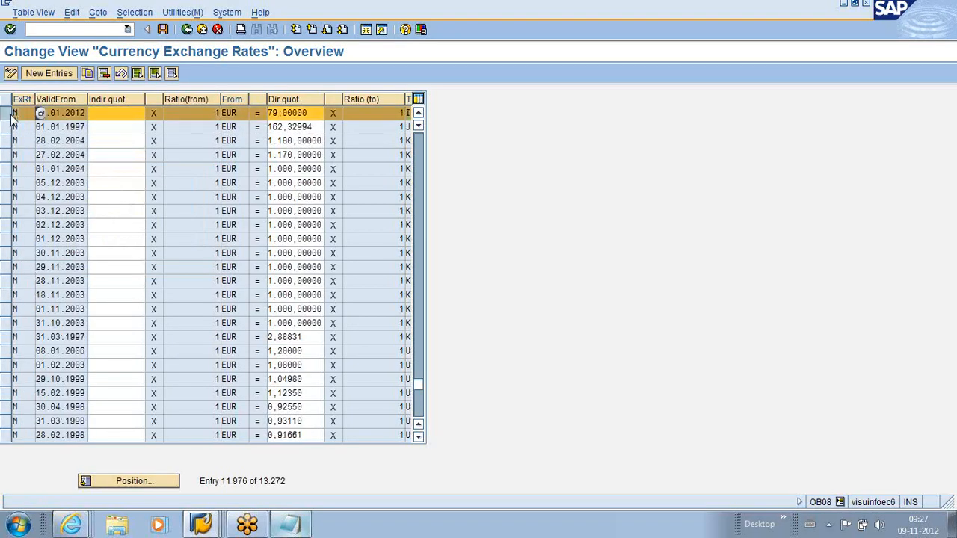
left_click(88, 74)
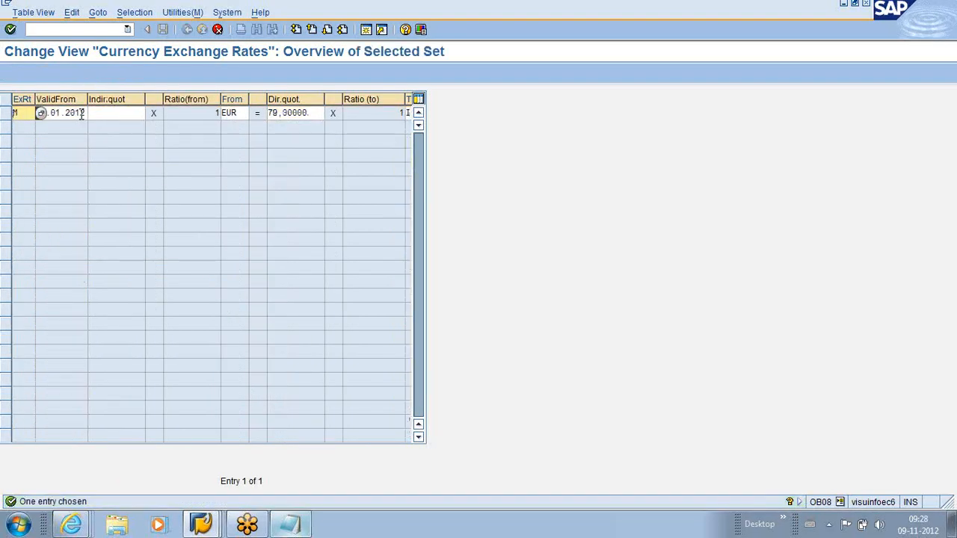
left_click(81, 113)
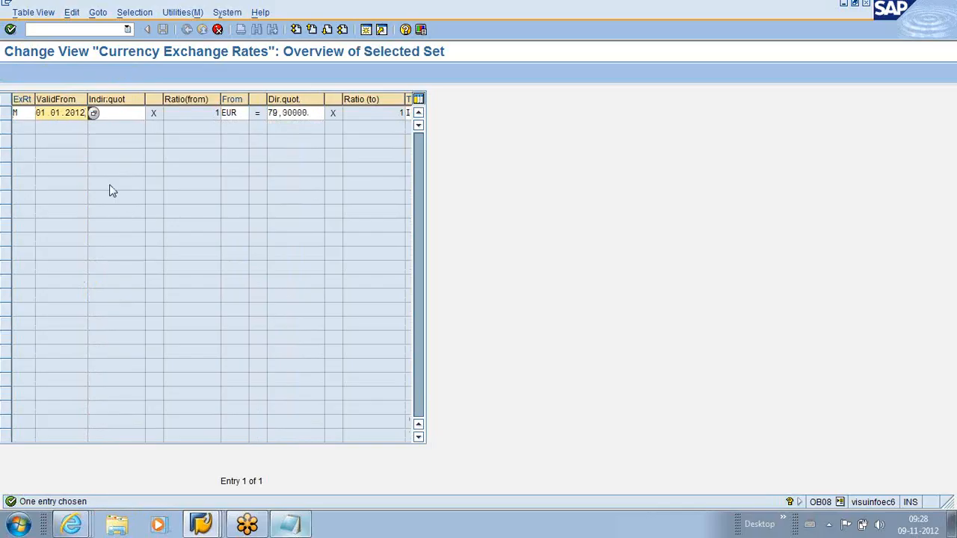
left_click(290, 524)
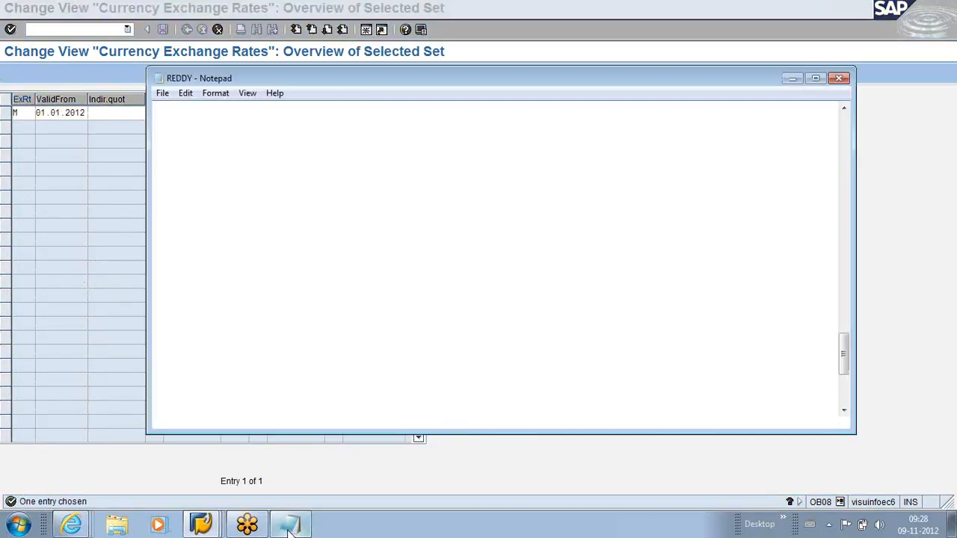
left_click(793, 78)
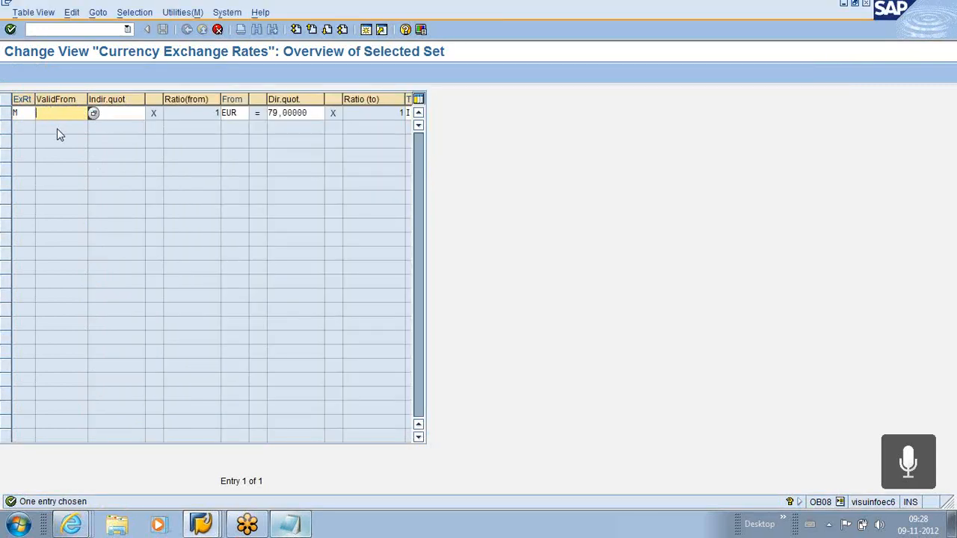
type("01.01.1998")
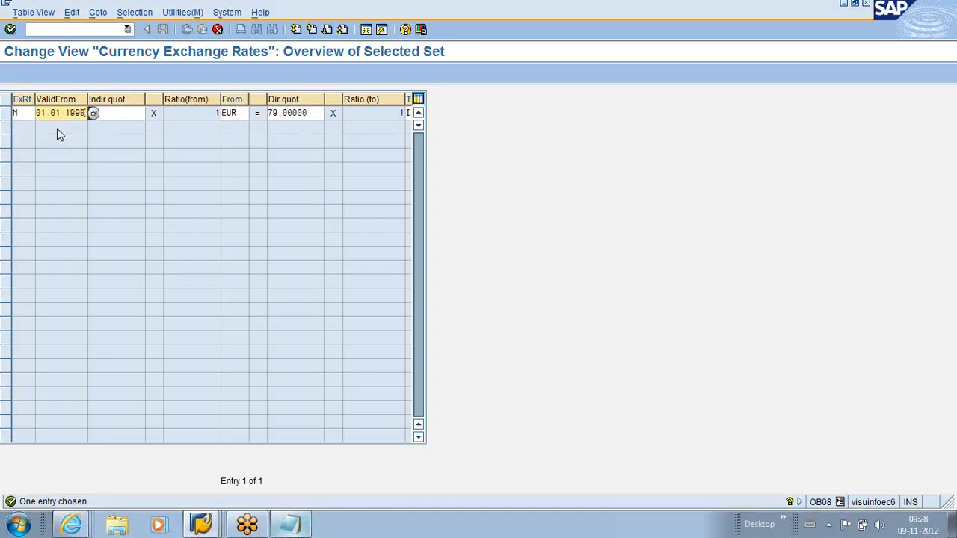
key("Return")
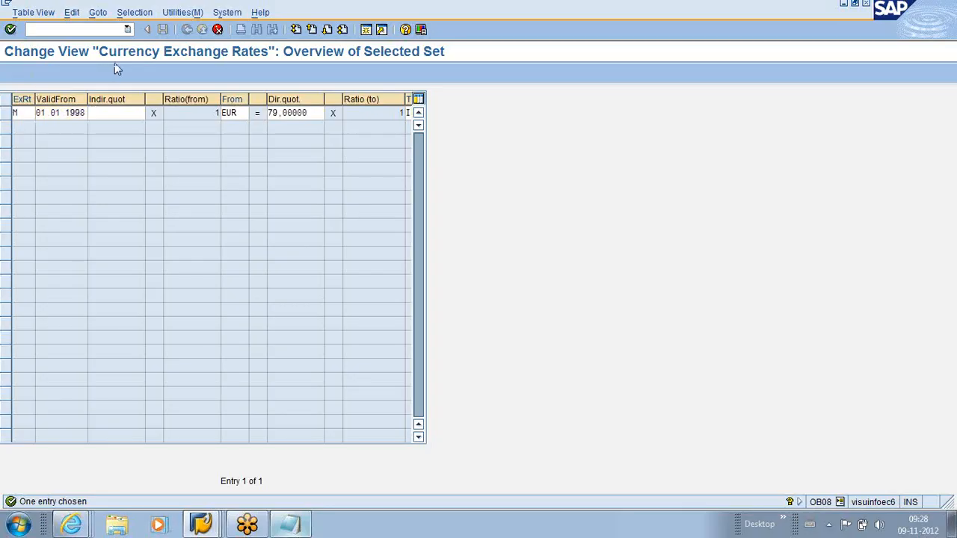
left_click(163, 31)
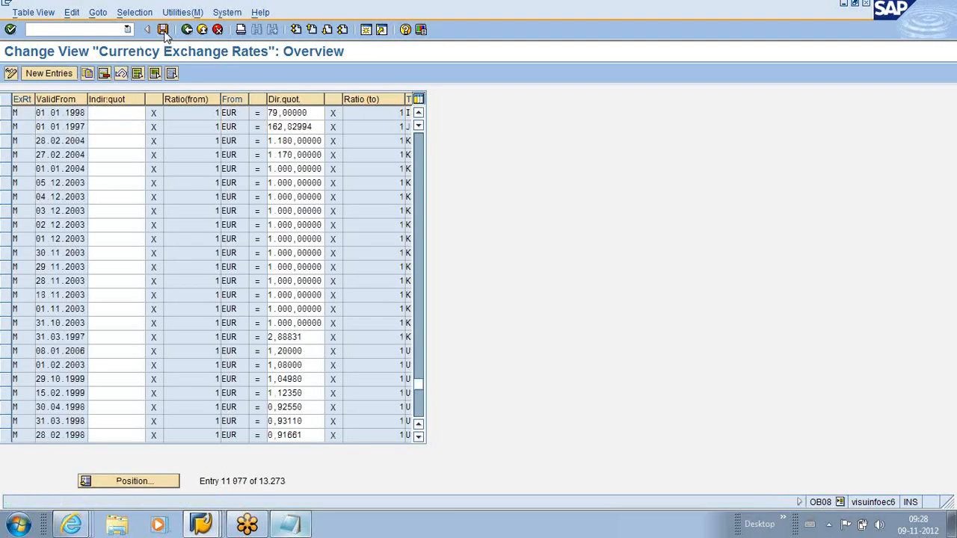
left_click(34, 214)
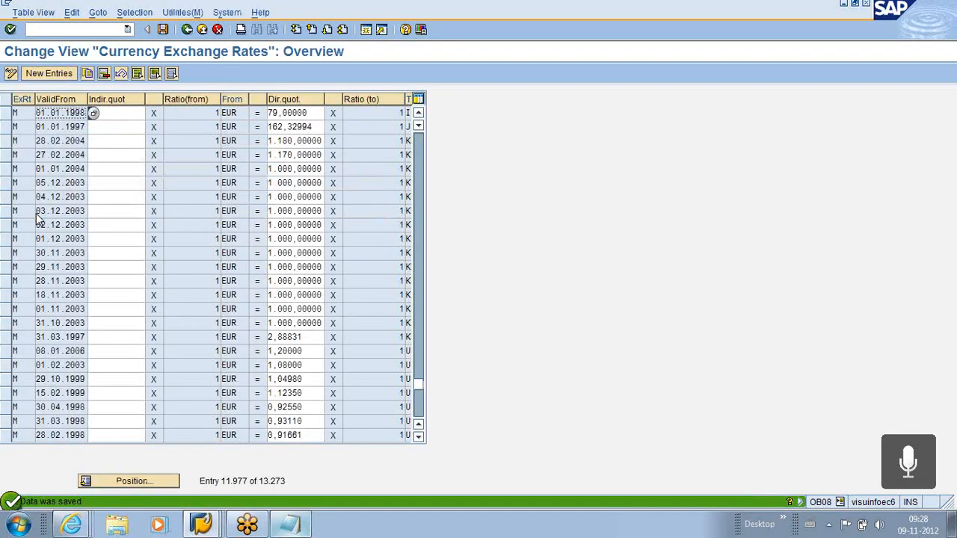
Look up the type M eur to inr entries in the exchange rate list to check the saved rates
left_click(142, 479)
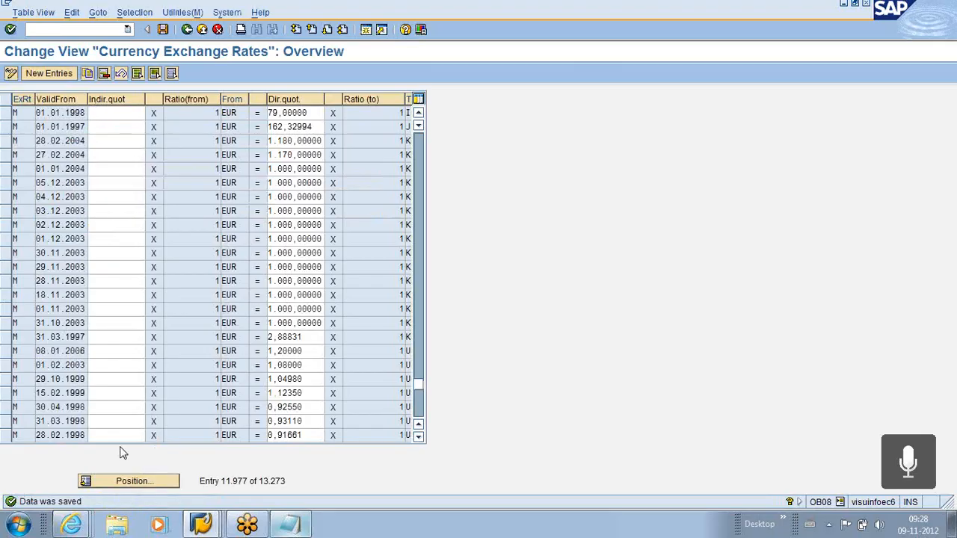
left_click(132, 177)
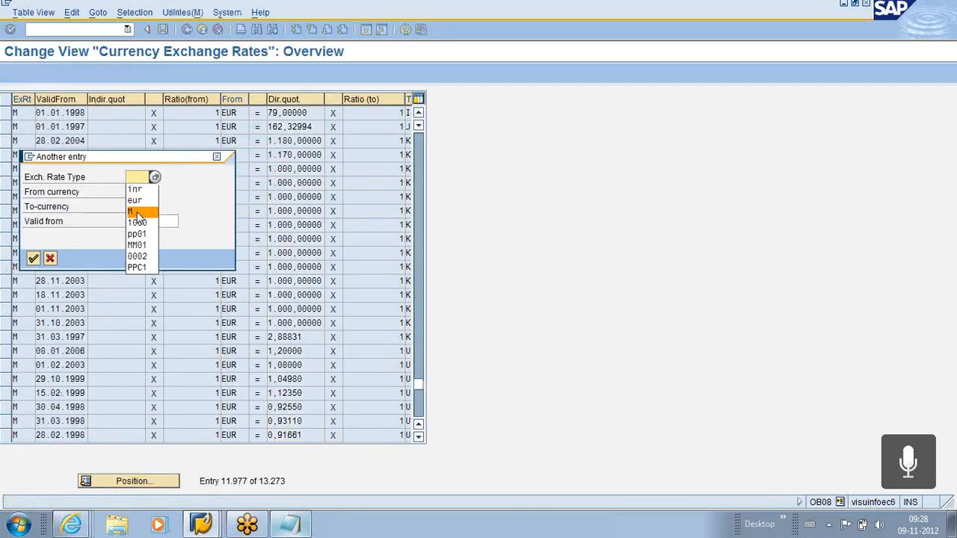
left_click(131, 212)
left_click(133, 192)
left_click(142, 216)
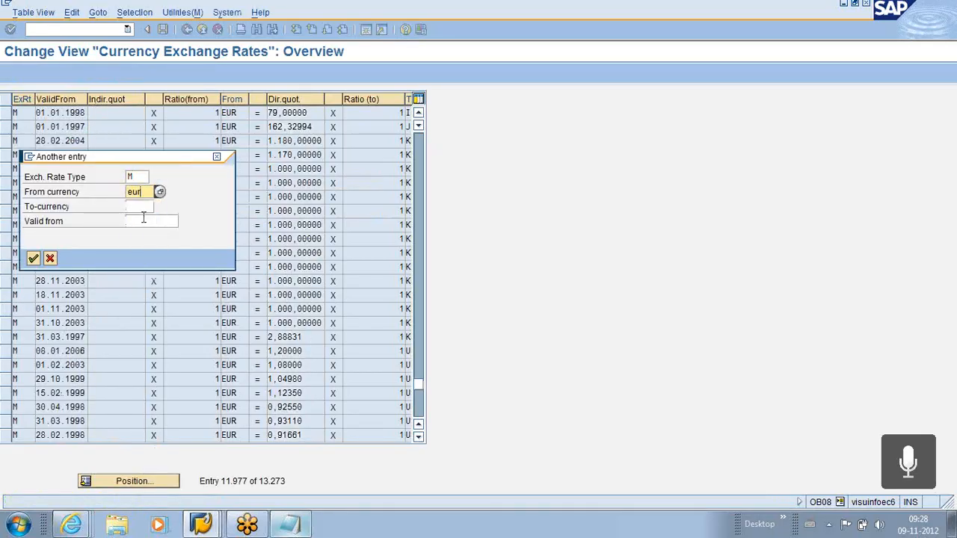
left_click(142, 206)
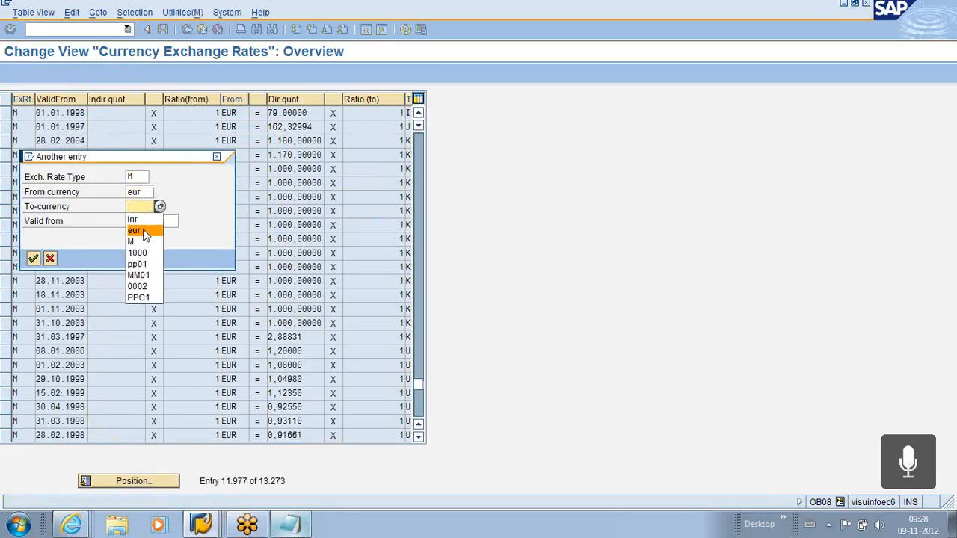
left_click(137, 220)
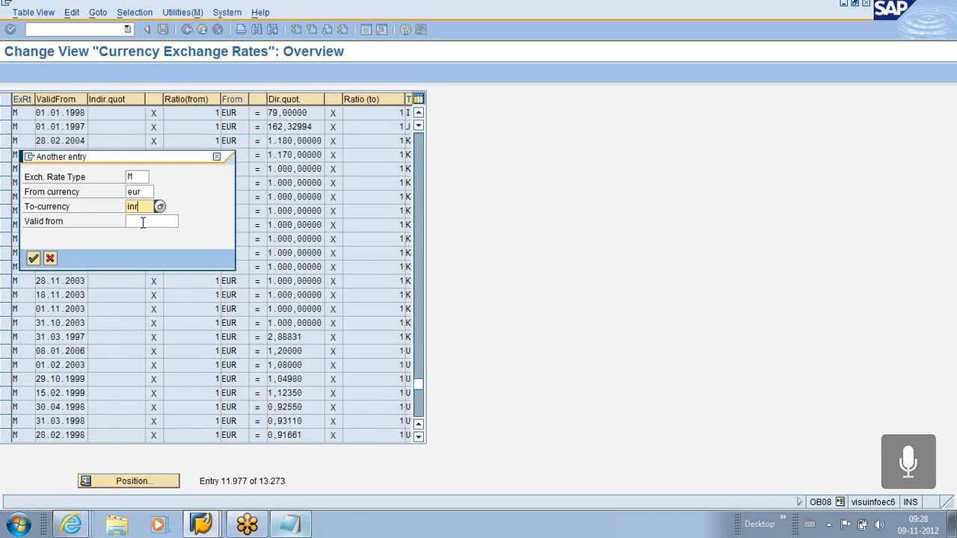
left_click(33, 259)
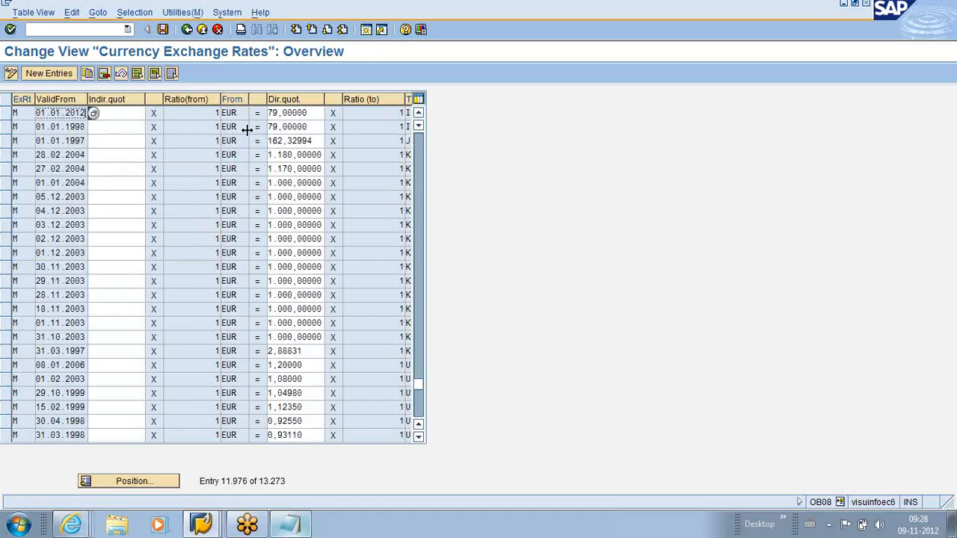
Leave the exchange rate table, close the error message's help and log, and exit the failed order confirmation
left_click(162, 29)
left_click(187, 30)
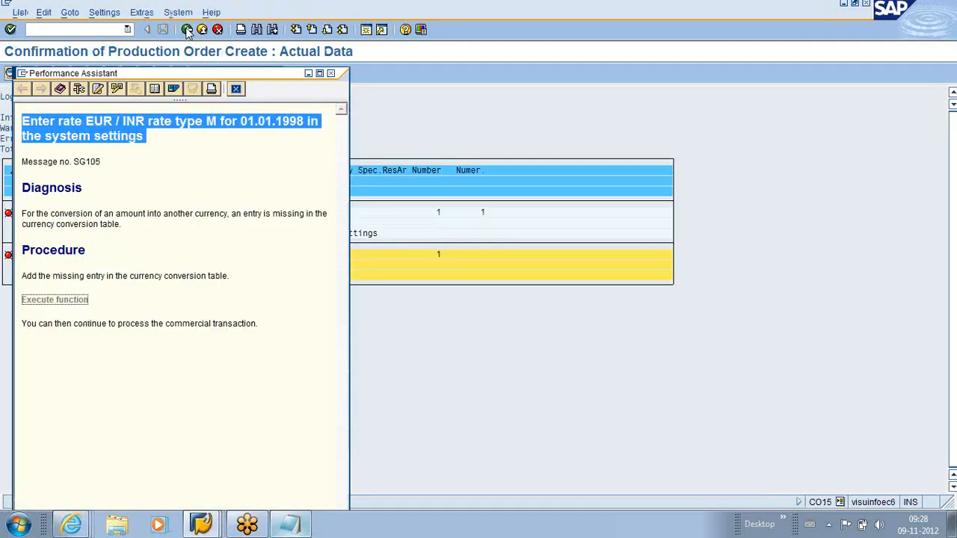
left_click(237, 88)
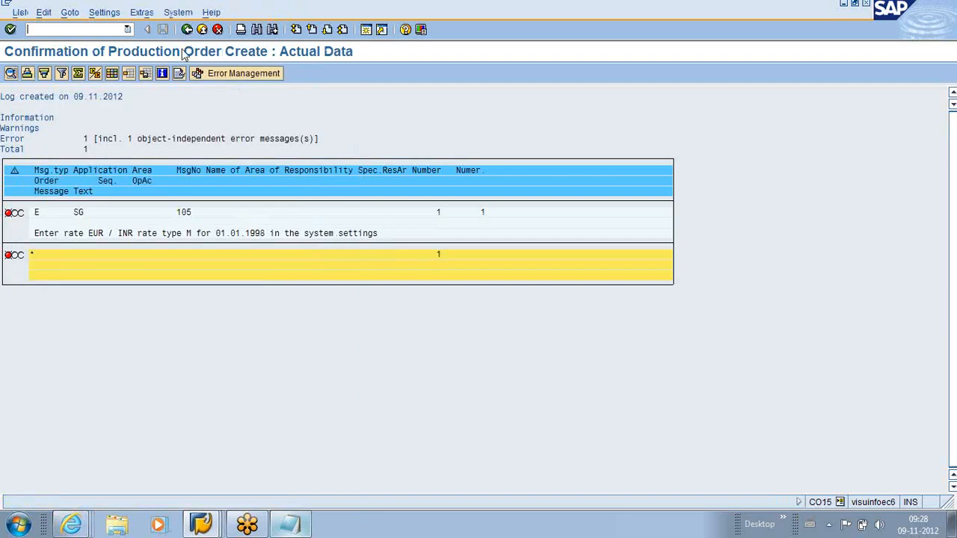
left_click(187, 30)
left_click(66, 377)
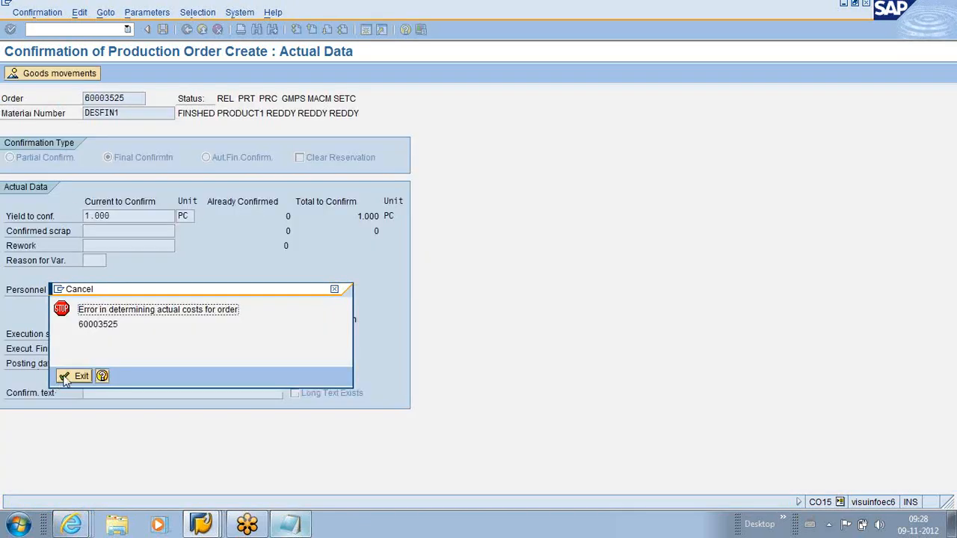
type("C")
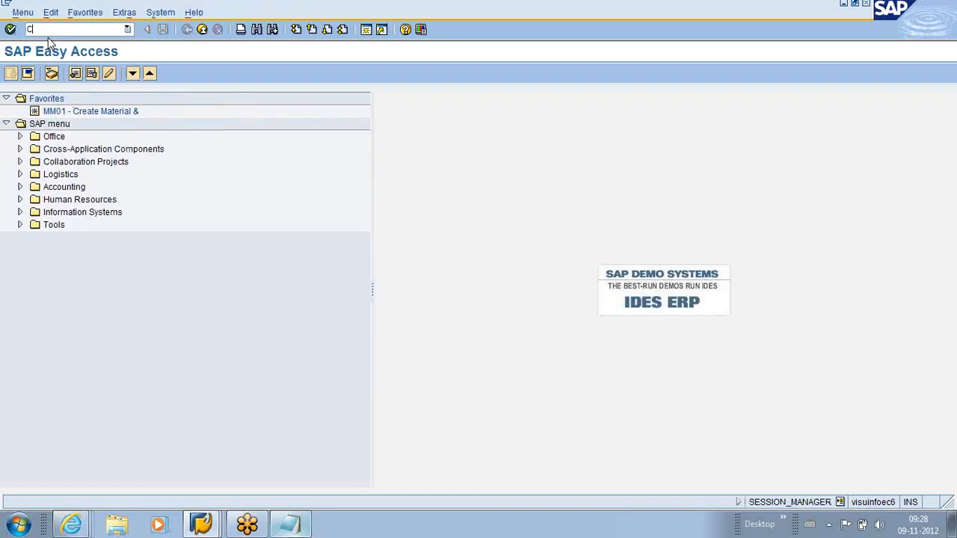
type("D015")
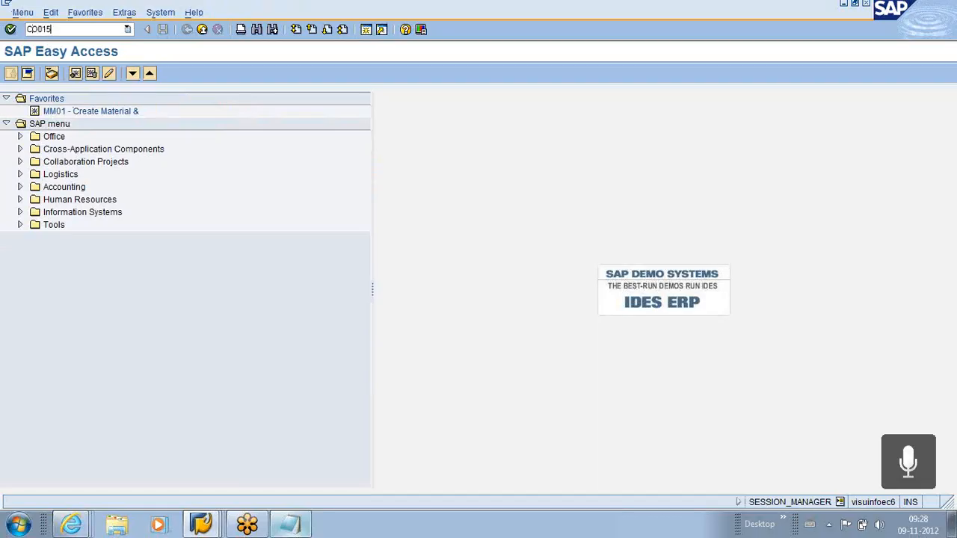
key("BackSpace")
key("BackSpace")
key("BackSpace")
key("BackSpace")
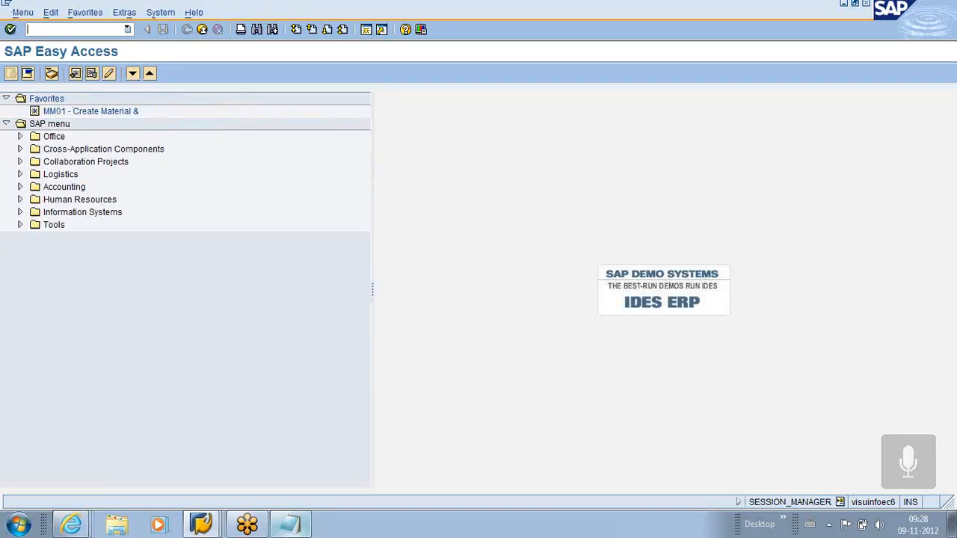
Open the production order confirmation entry with transaction CO15
type("CO")
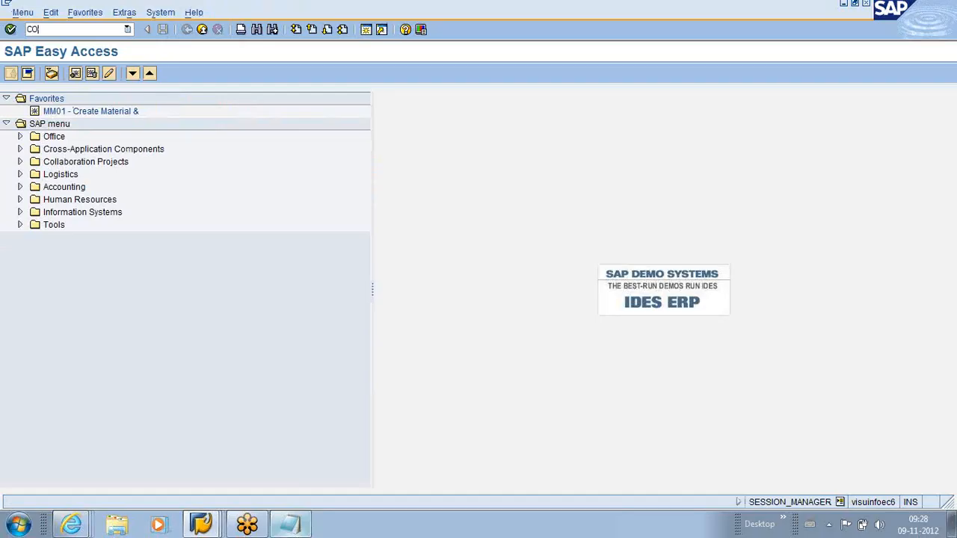
type("15")
key("Return")
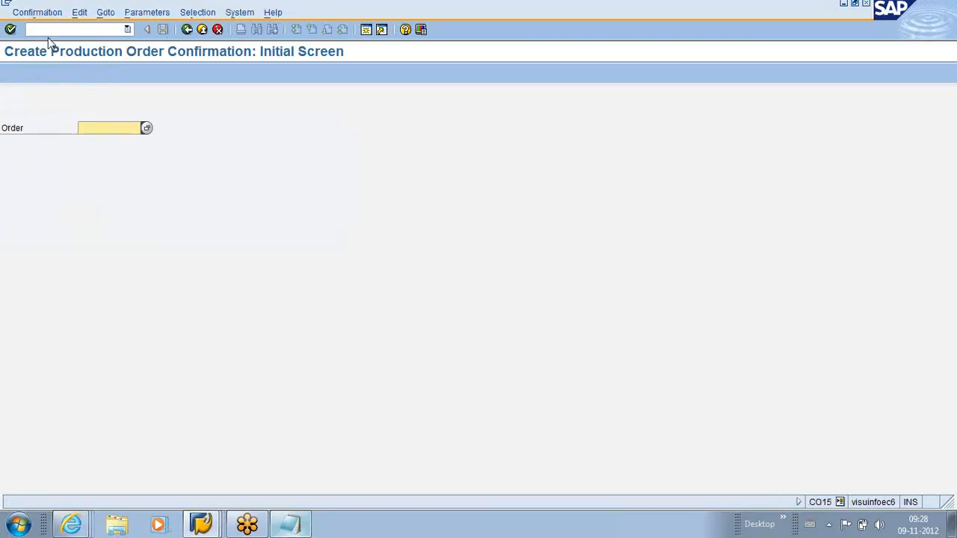
Load the previously used production order for material DESFIN1 and save it as a final confirmation with a yield of 1.000 PC
left_click(101, 129)
left_click(100, 142)
key("Return")
left_click(123, 160)
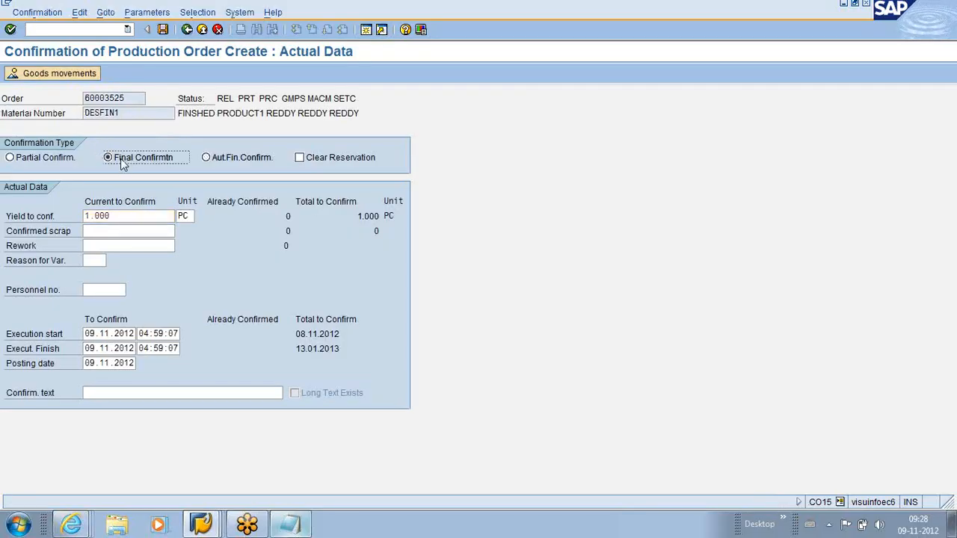
left_click(162, 30)
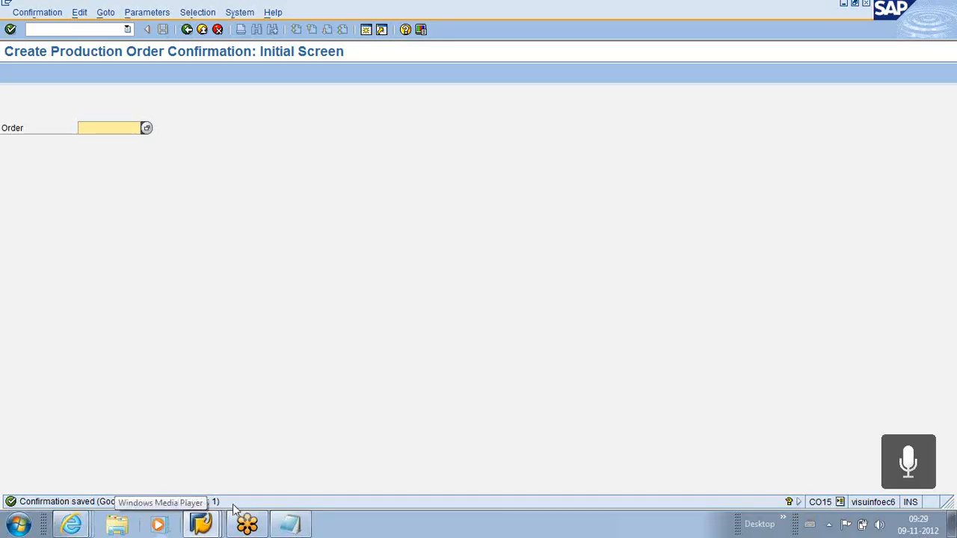
Open the stock/requirements list for material DESFIN1 in plant 1000 with transaction MD04
left_click(78, 29)
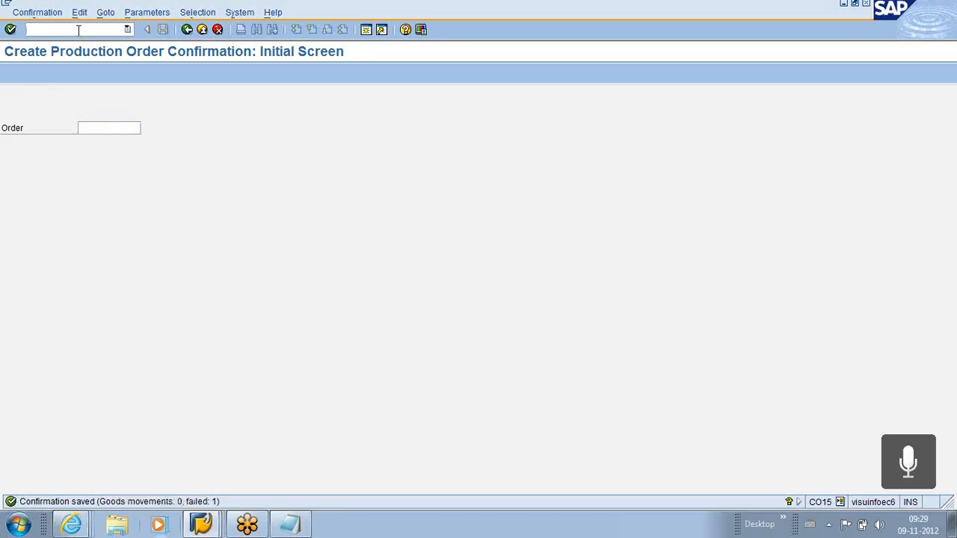
type("/N MD04")
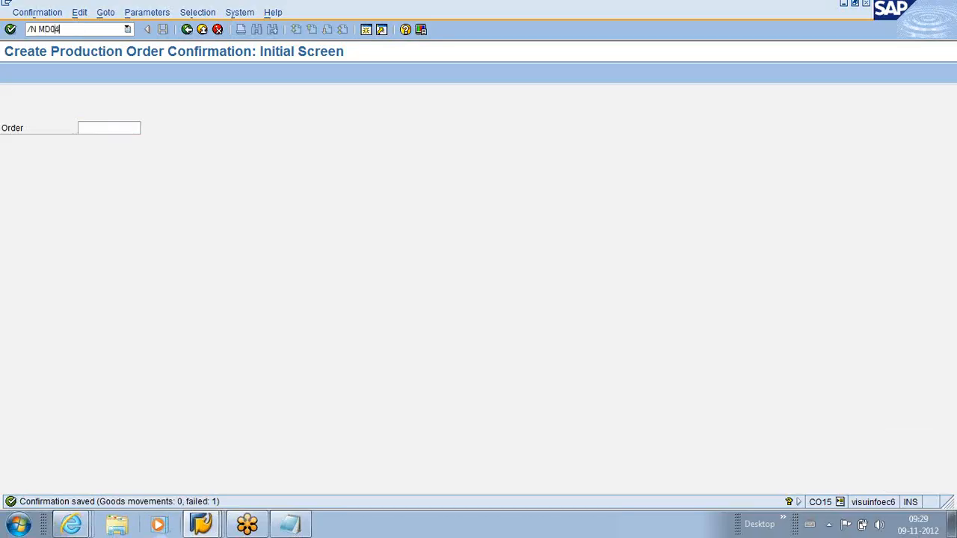
key("Return")
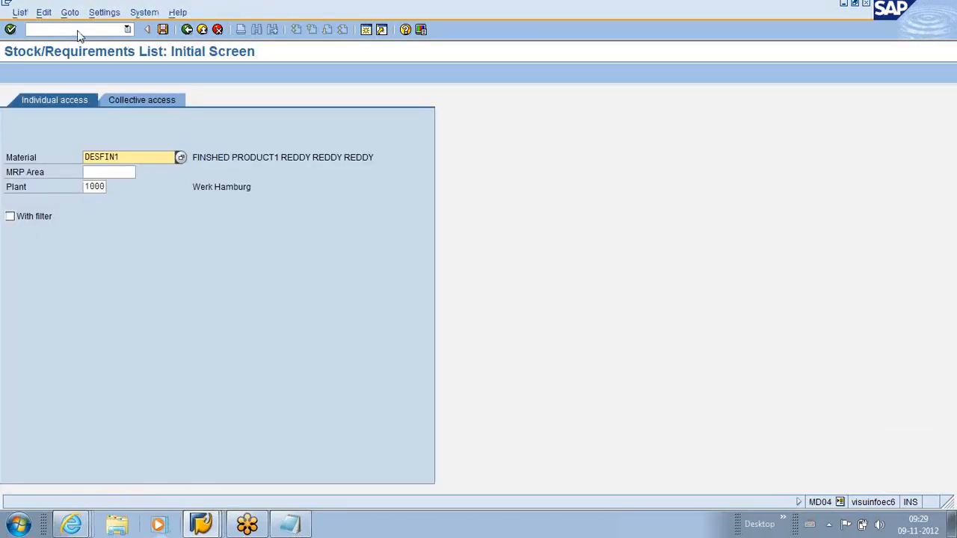
key("Return")
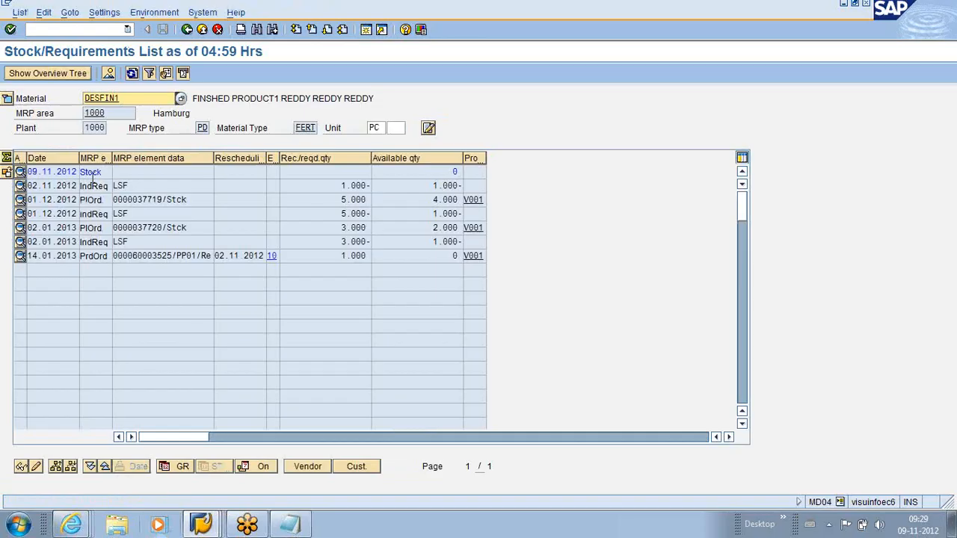
Display the production order dated 14.01.2013 from the list and examine its system statuses for the confirmation
left_click(21, 256)
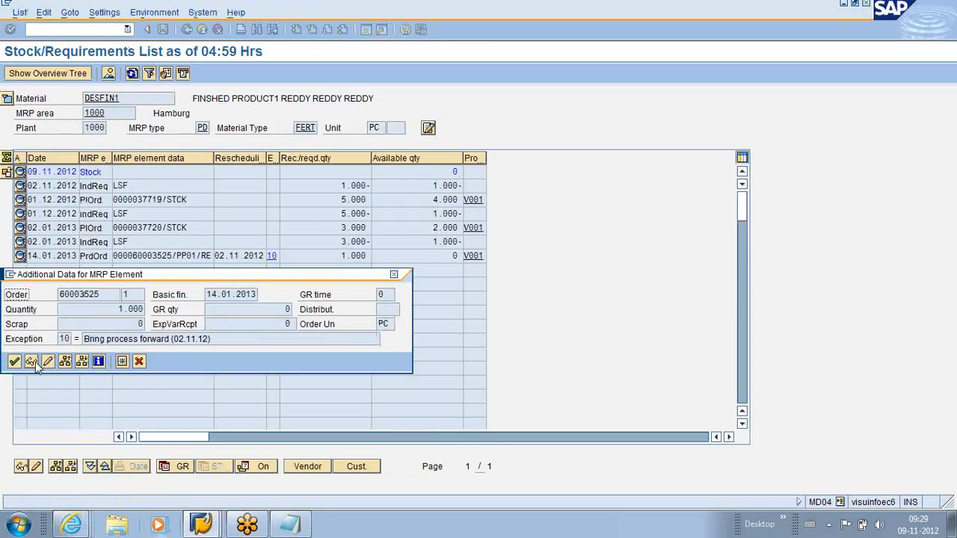
left_click(31, 362)
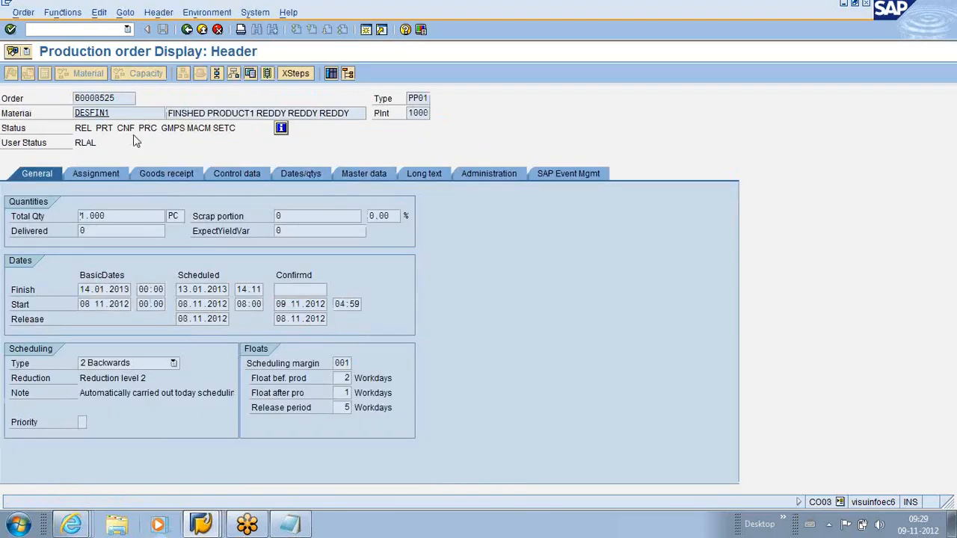
mouse_move(135, 128)
left_mouse_down()
mouse_move(108, 128)
mouse_move(117, 128)
left_mouse_up()
left_click(108, 128)
left_click(116, 128)
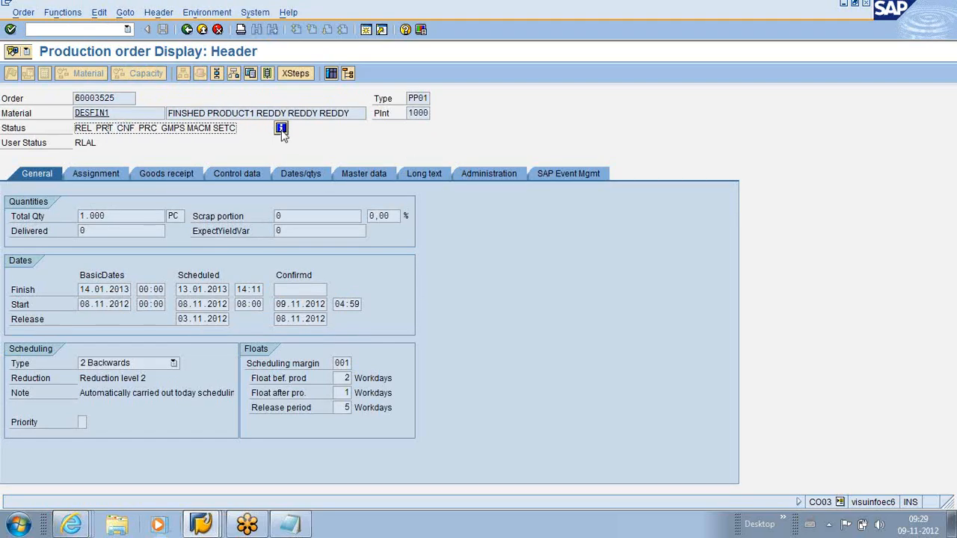
left_click(281, 129)
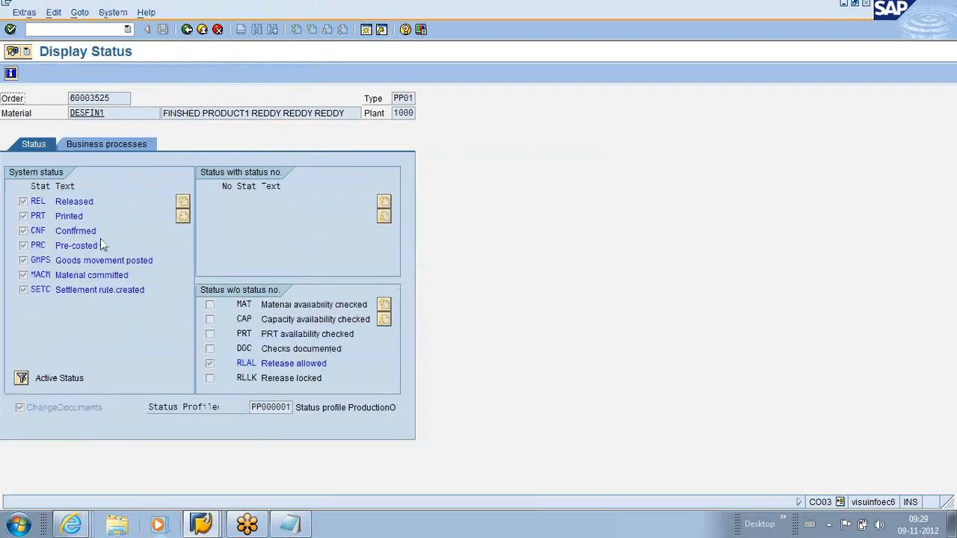
left_click(91, 232)
left_click(187, 30)
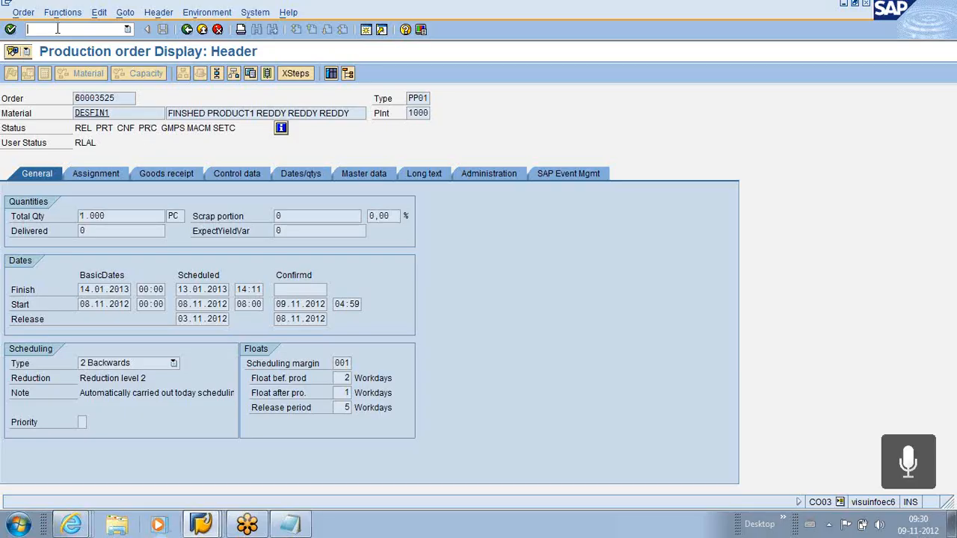
Open transaction MIGO and set it to A01 Goods Receipt with reference to R08 Order
type("/N MIG")
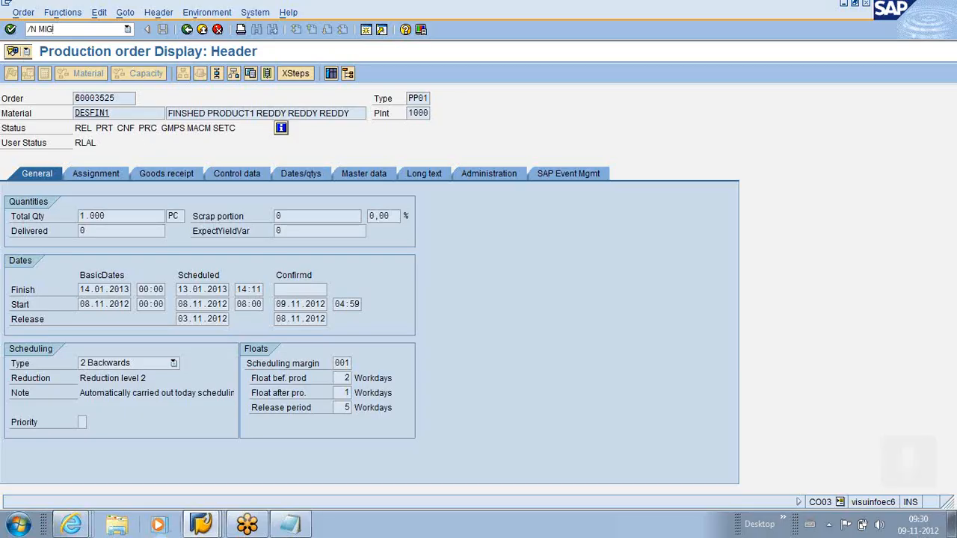
type("O")
key("Return")
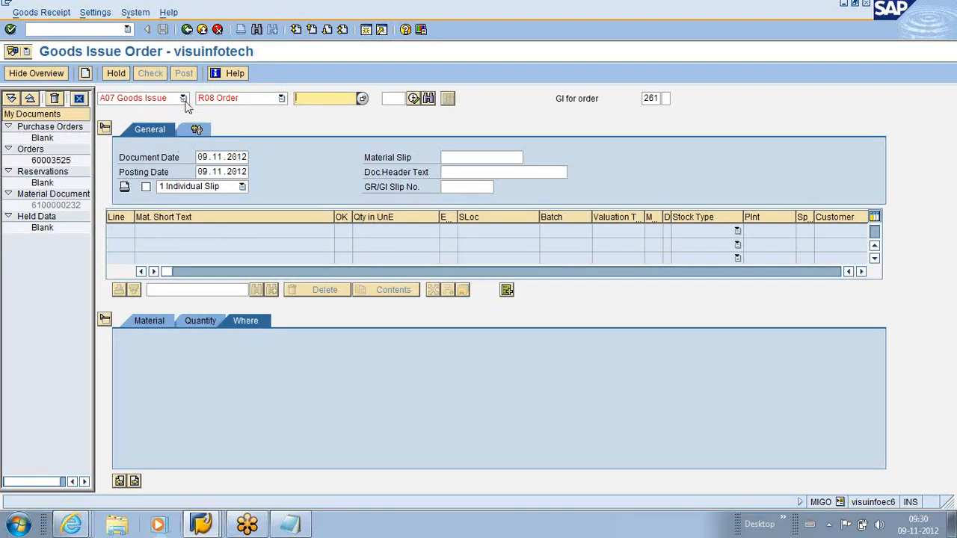
left_click(184, 100)
left_click(115, 147)
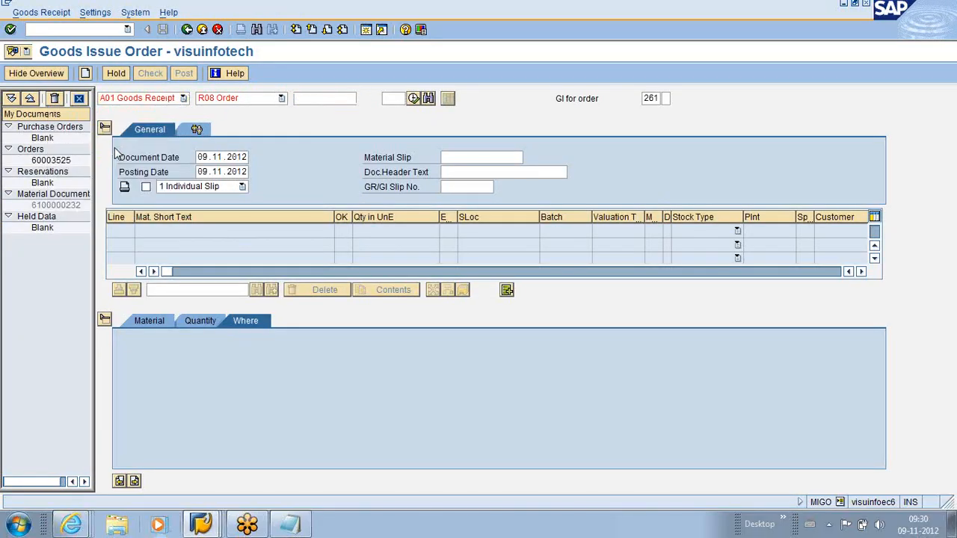
left_click(282, 99)
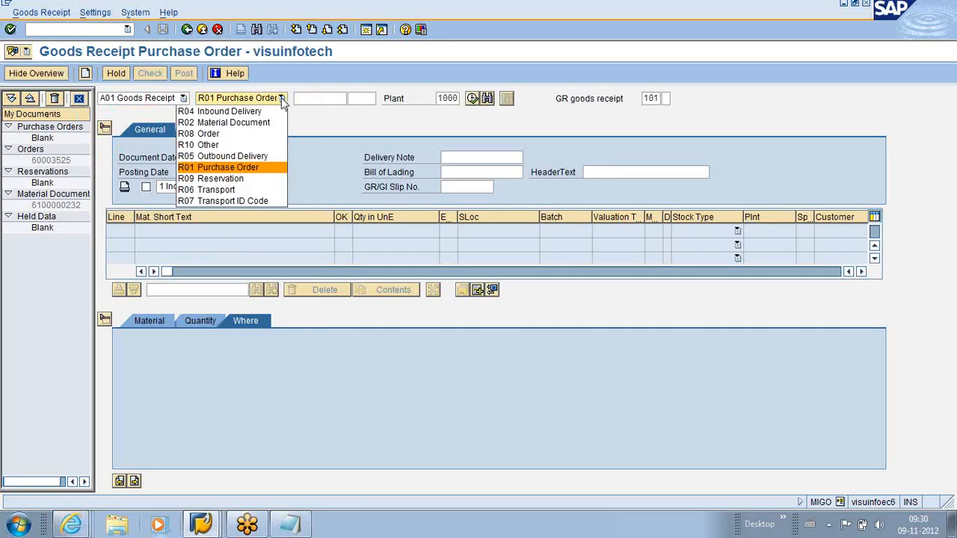
left_click(201, 134)
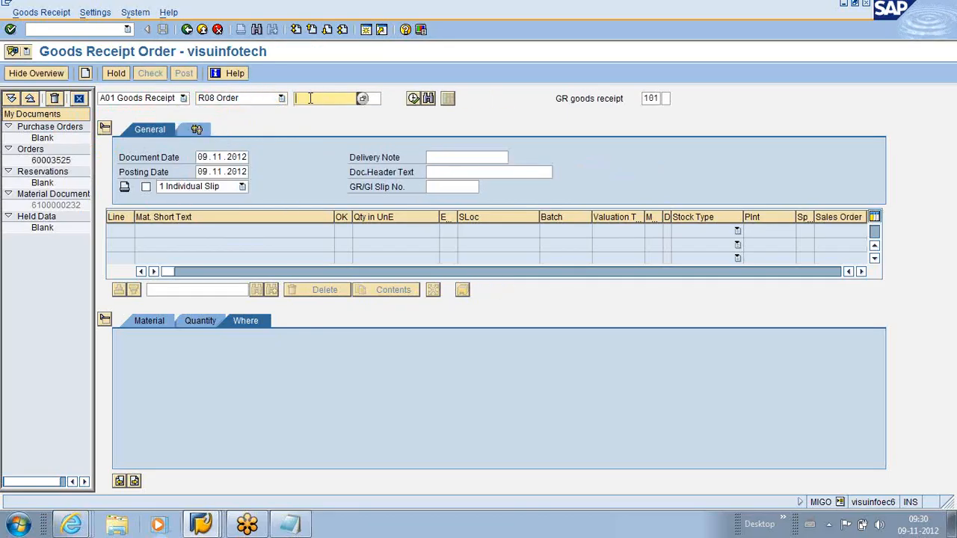
Load the production order into the goods receipt and review its item's material and quantity details
left_click(310, 98)
left_click(317, 113)
key("Return")
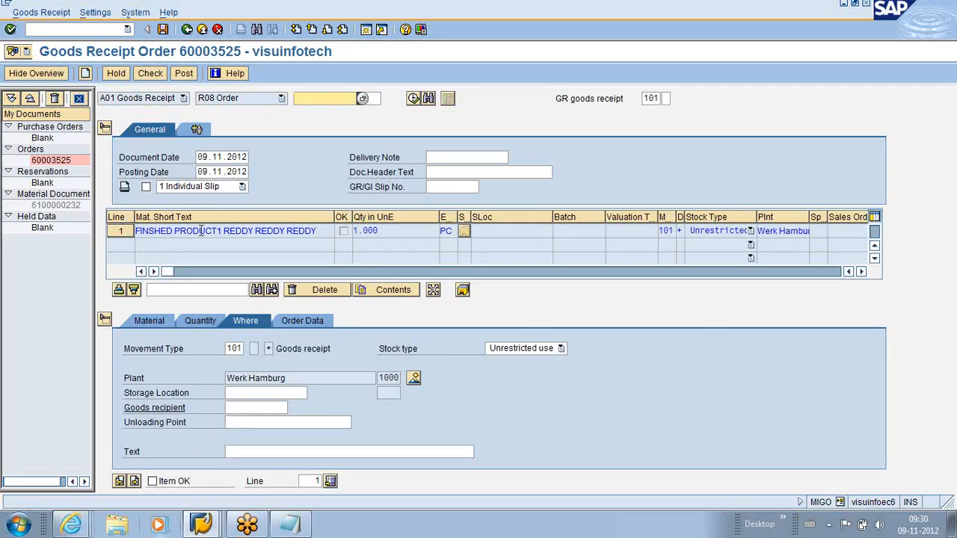
left_click(150, 322)
left_click(418, 350)
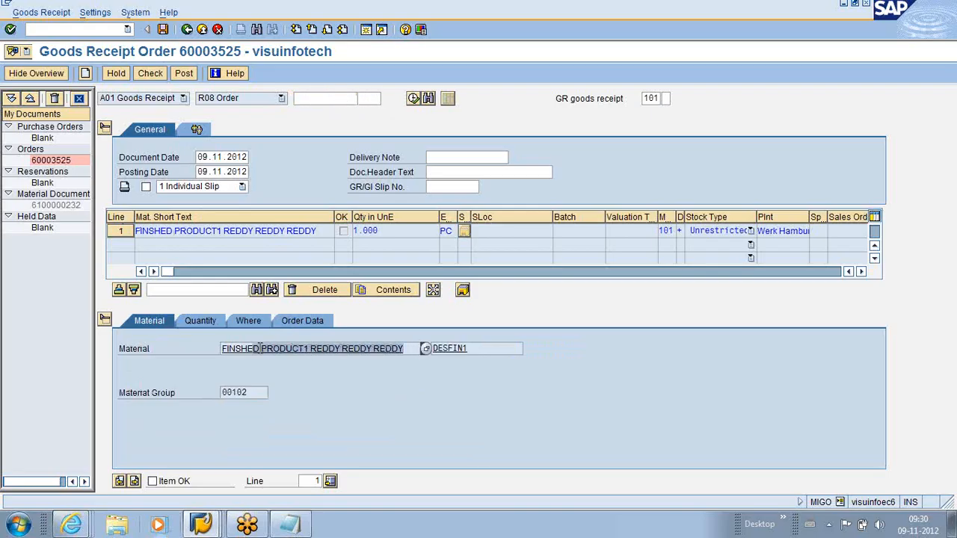
left_click(201, 321)
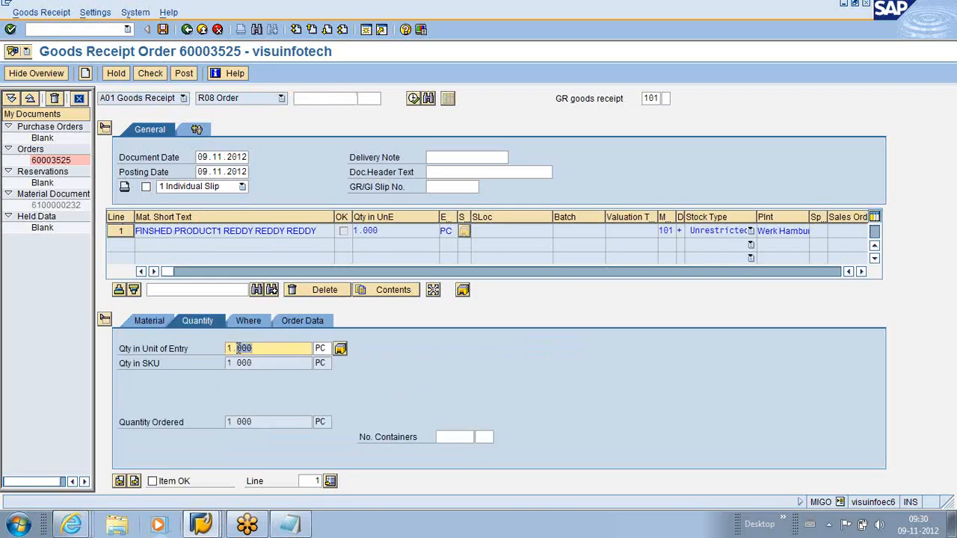
Set the goods receipt item's storage location to 0005
left_click(252, 322)
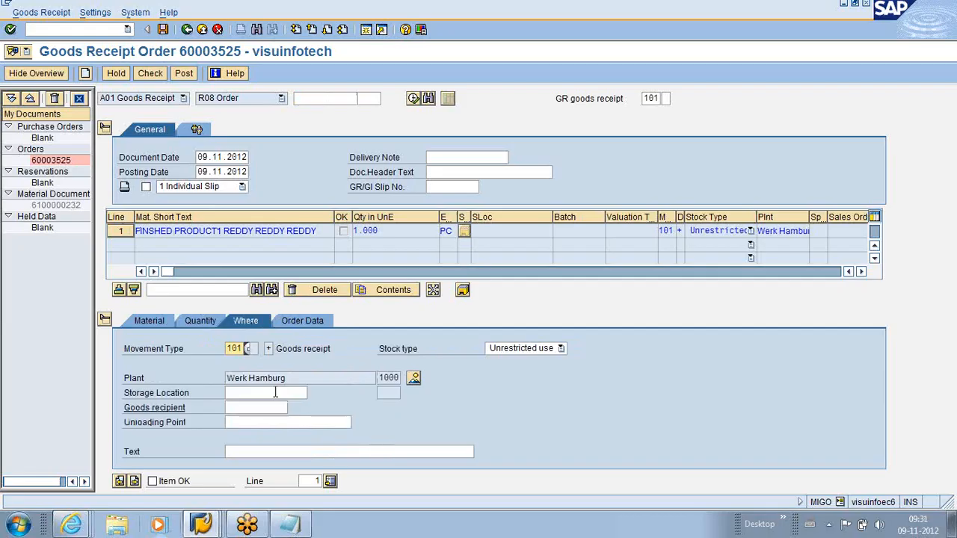
left_click(276, 393)
type("0")
left_click(263, 408)
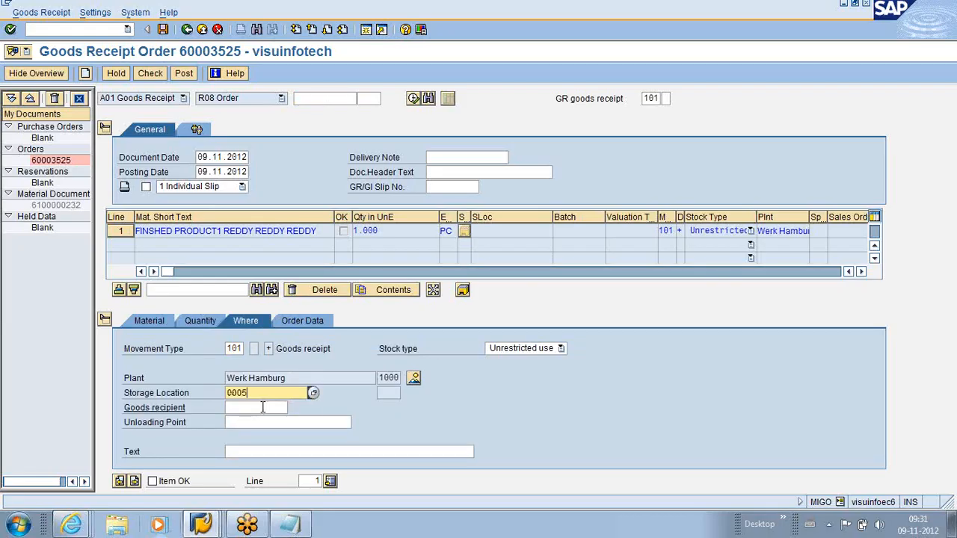
key("Return")
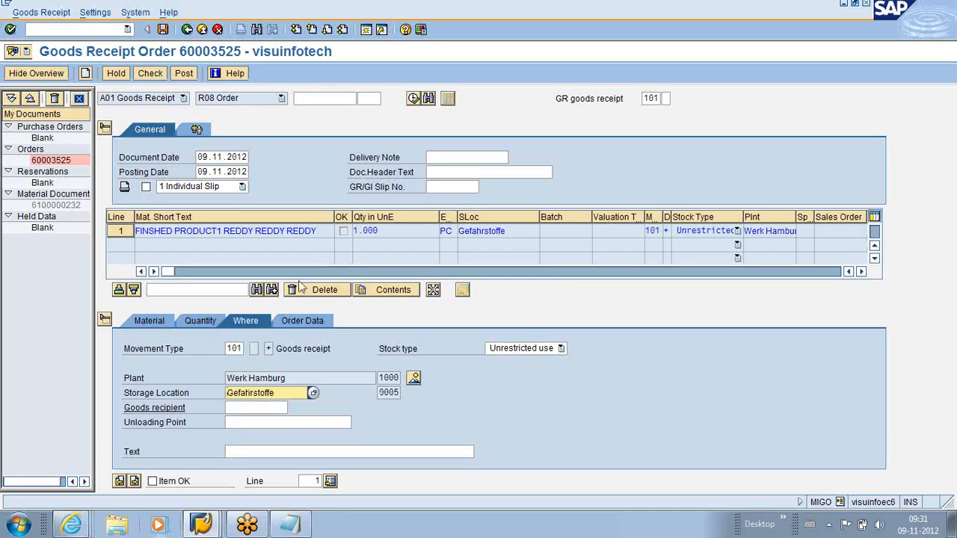
Mark the finished product item as OK, and check and post the goods receipt
left_click(152, 482)
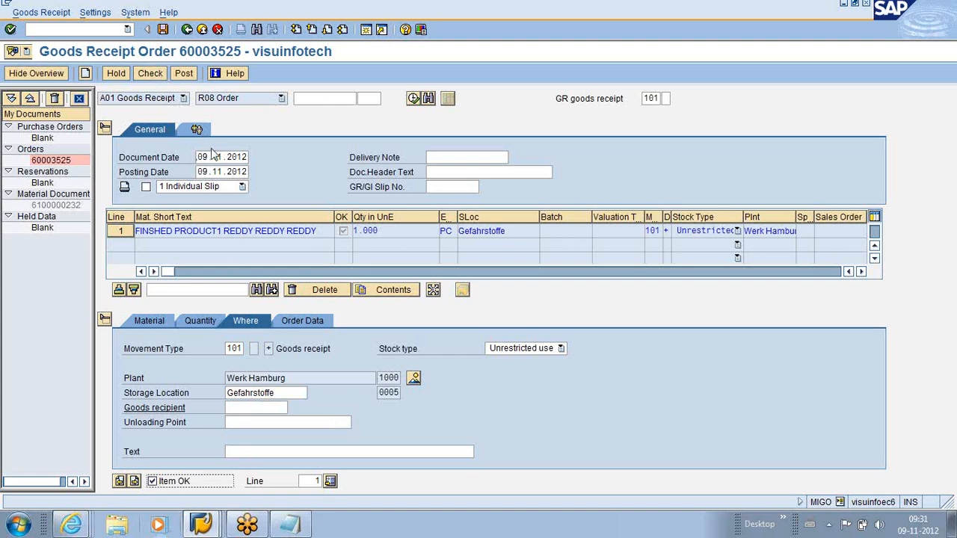
left_click(150, 75)
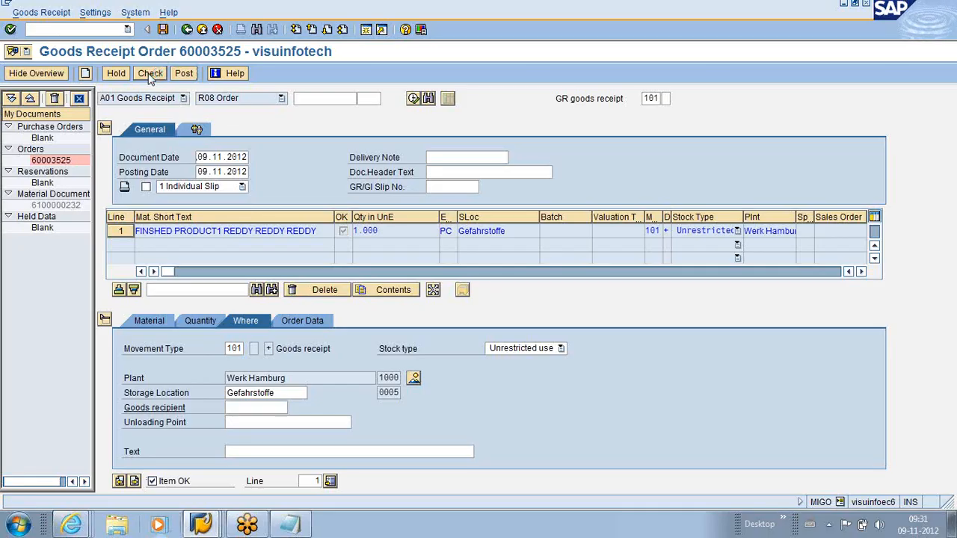
left_click(186, 75)
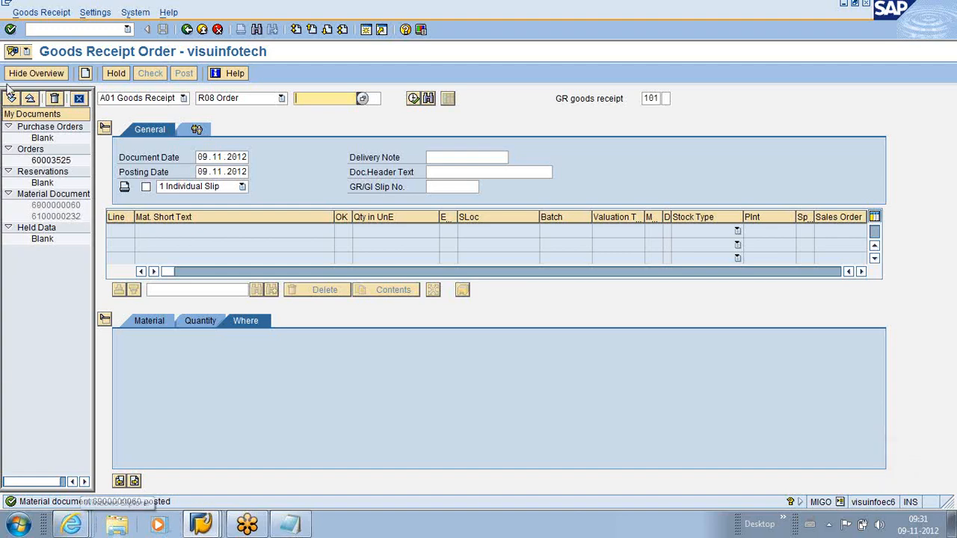
Open the MD04 stock/requirements list for DESFIN1 in plant 1000 and check the finished product's available stock quantity
left_click(68, 29)
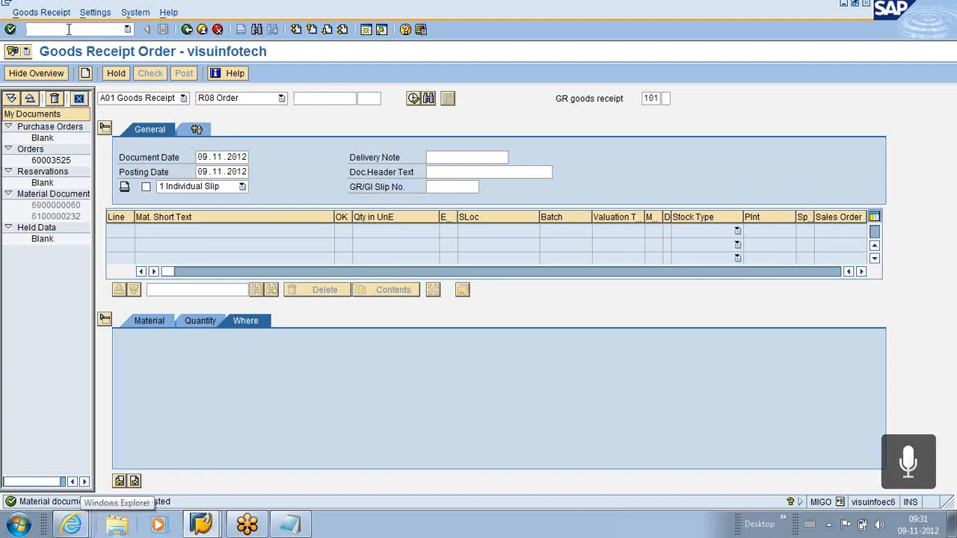
type("/N")
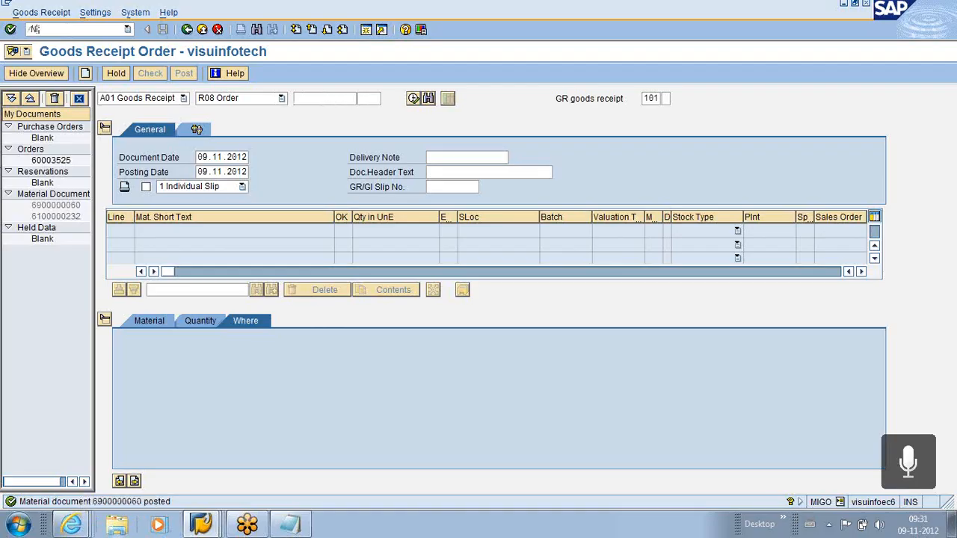
type(" MD04")
key("Return")
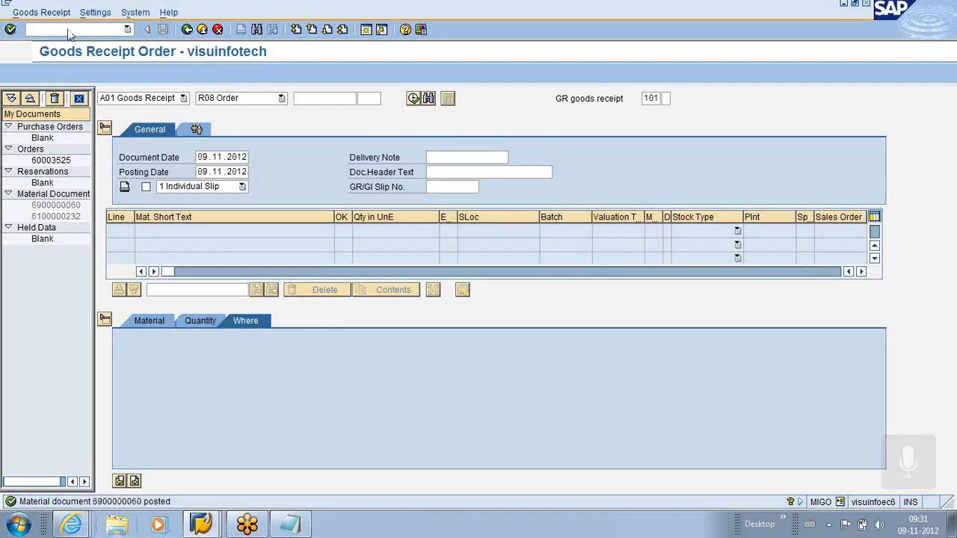
key("Return")
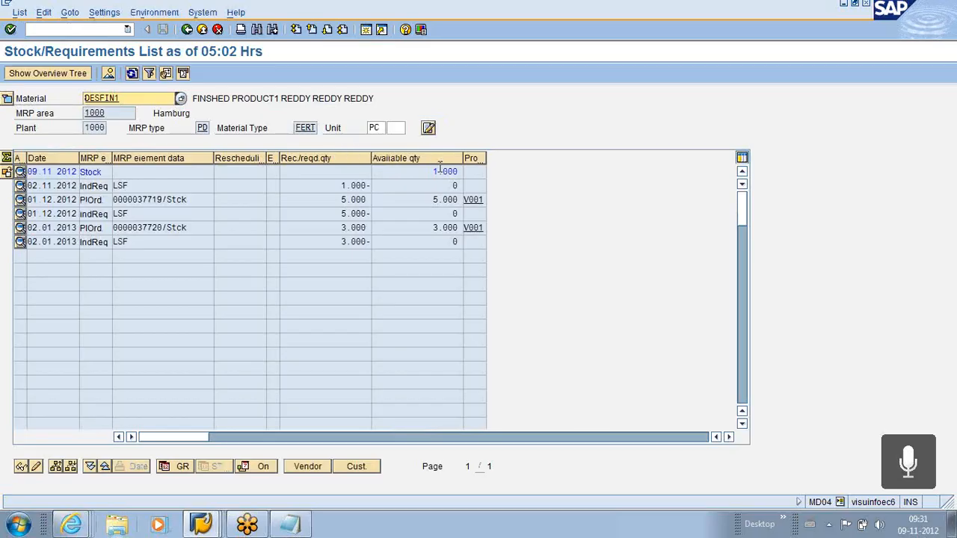
left_click_drag(432, 172, 468, 172)
left_click(432, 253)
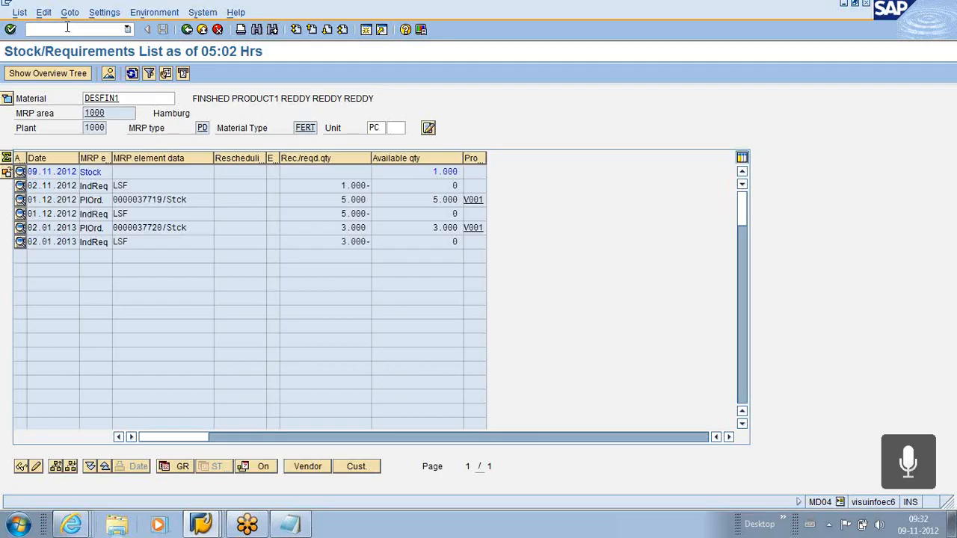
Display the MMBE stock overview for DESFIN1 in plant 1000, review its storage location stock, and return to SAP Easy Access
type("/N MMBE")
key("Return")
left_click(10, 72)
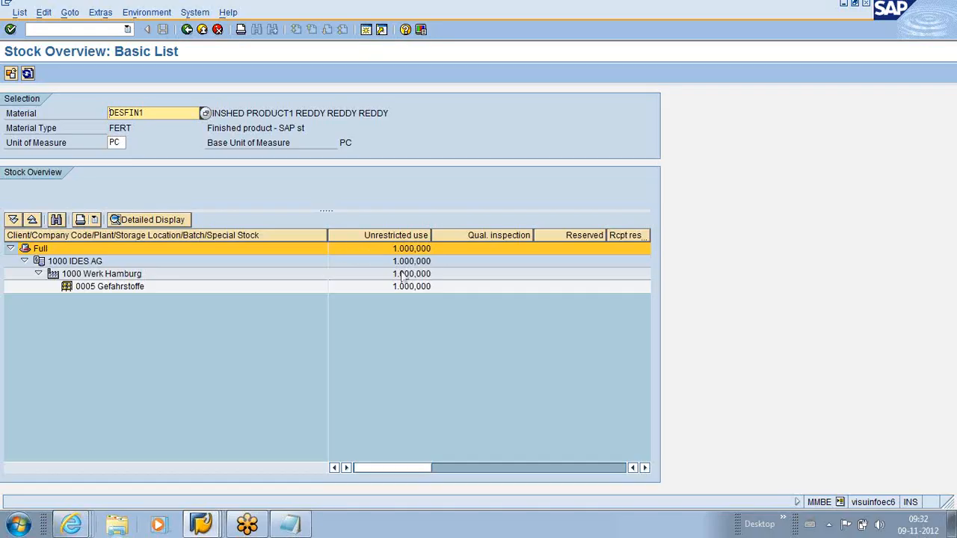
left_click(187, 29)
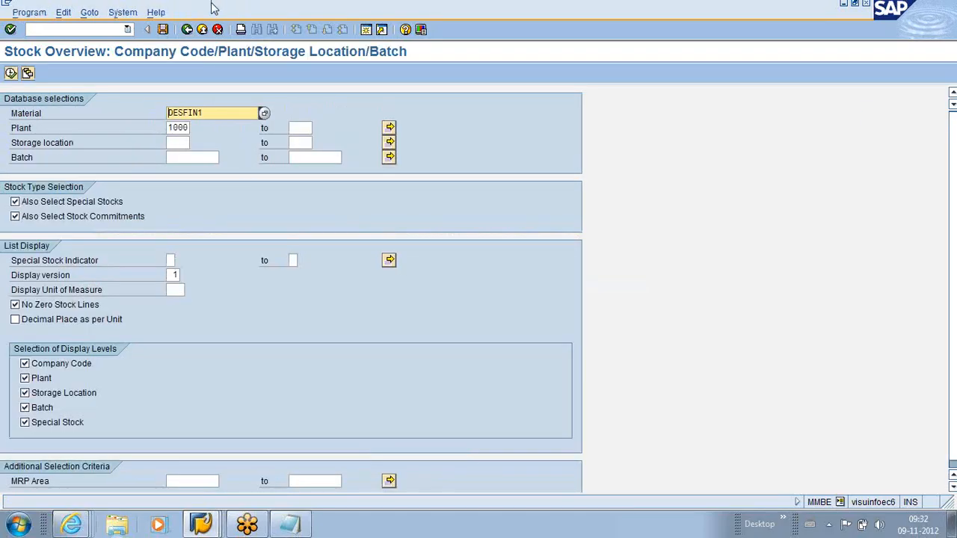
left_click(187, 30)
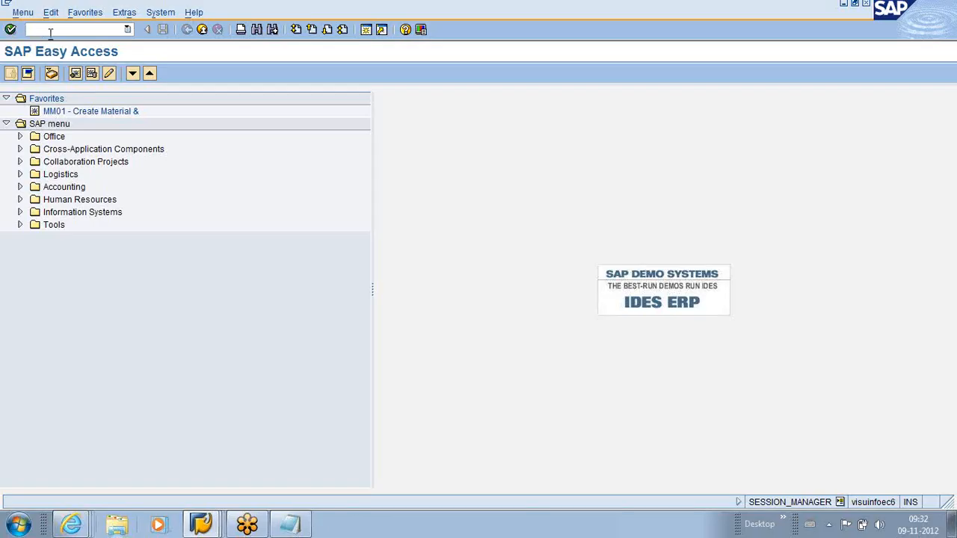
Reopen the stock/requirements list for DESFIN1 in plant 1000 with transaction MD04
type("/N MD04")
key("Return")
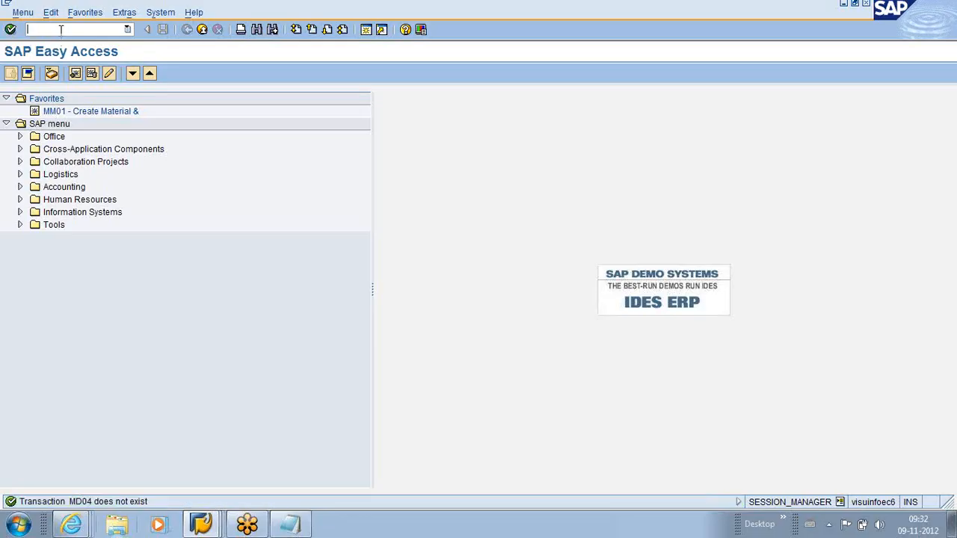
type("/N MD04")
key("Return")
type("MD04")
key("Return")
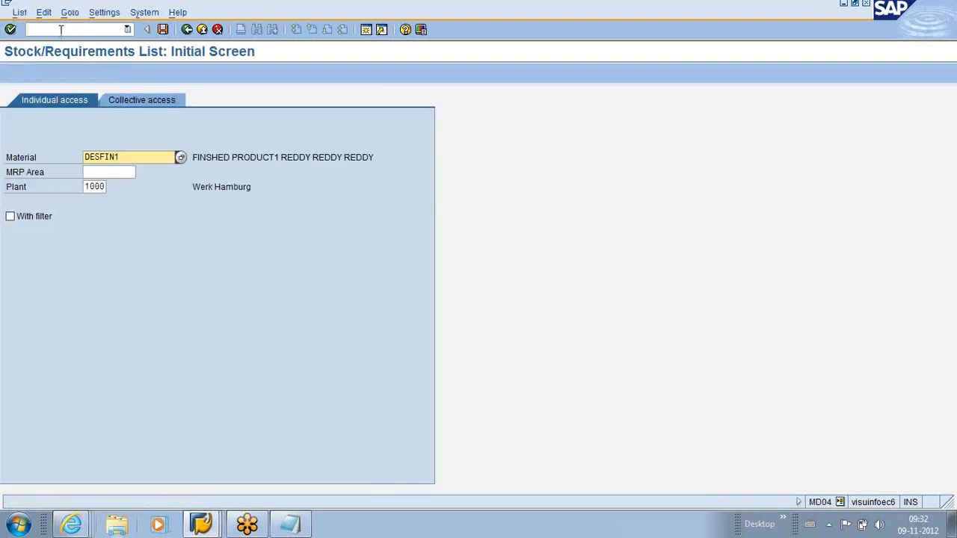
key("Return")
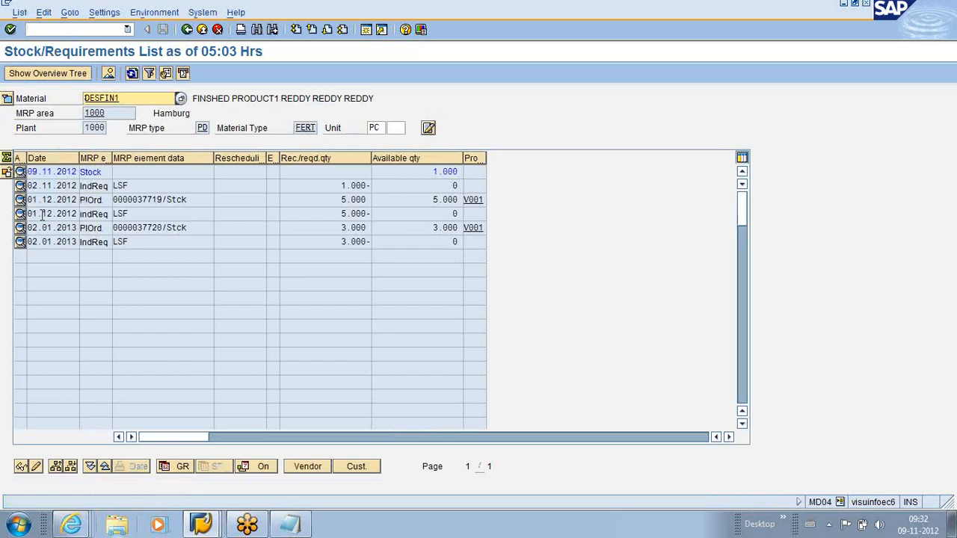
Start converting the planned order dated 01.12.2012 into a production order and examine its component availability check
left_click(21, 201)
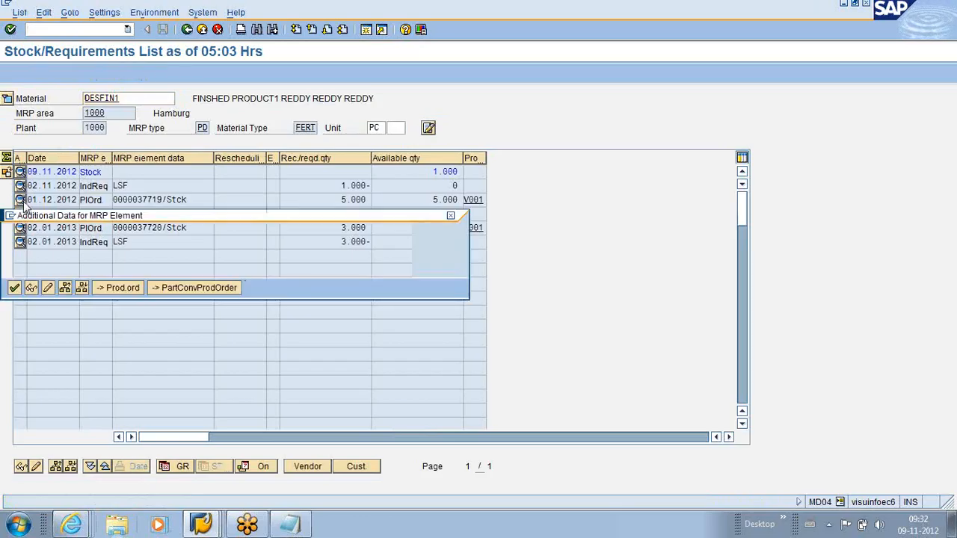
left_click(117, 288)
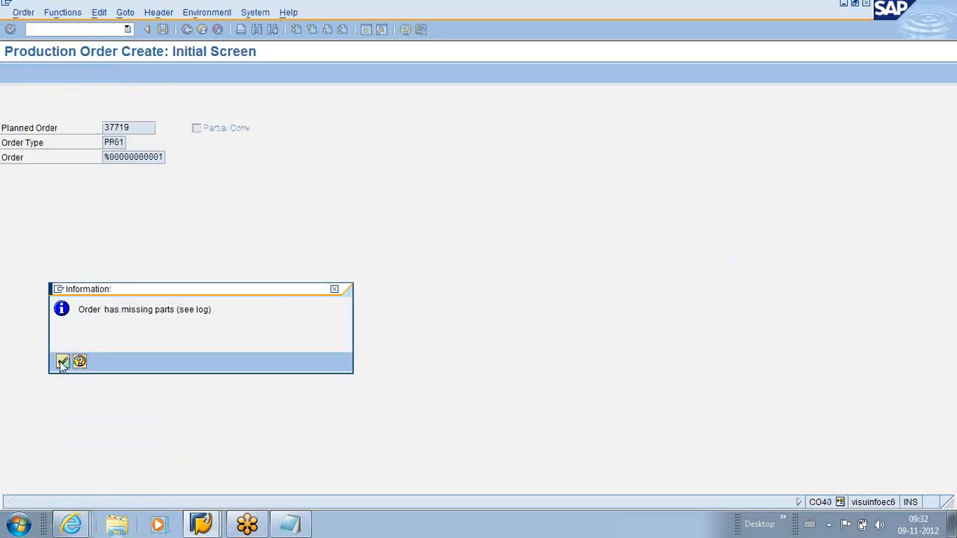
left_click(62, 363)
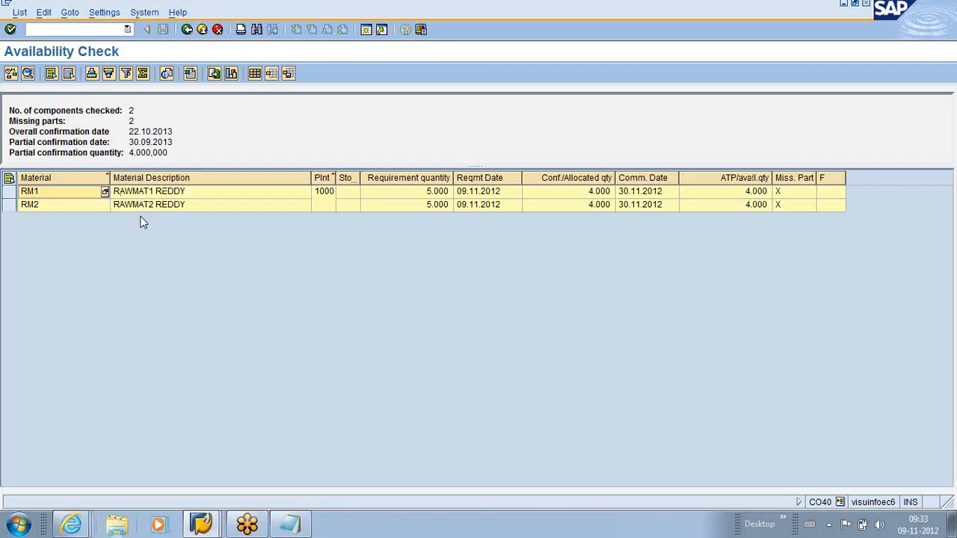
Try to start a goods issue in transaction MB1A with movement type 561 for plant 1000
left_click(49, 29)
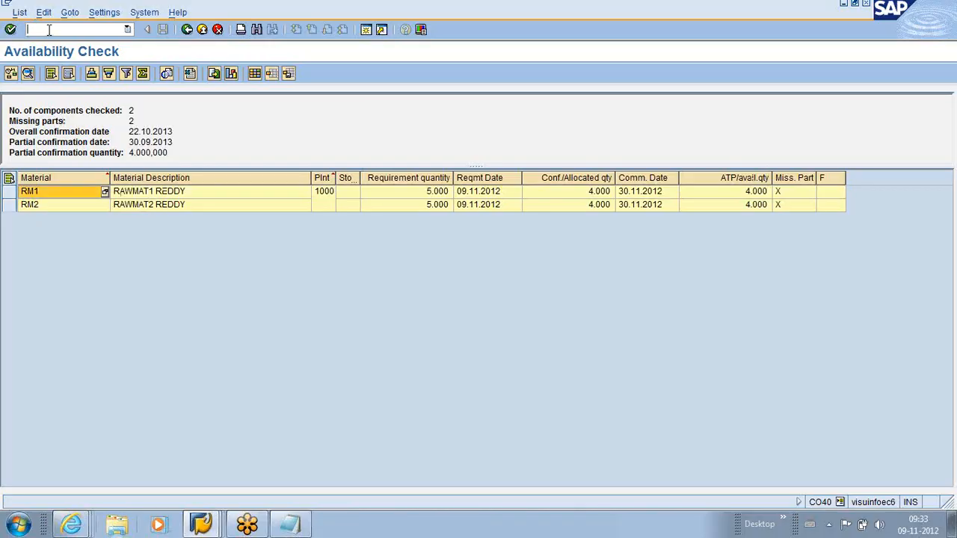
type("MB1A")
key("Return")
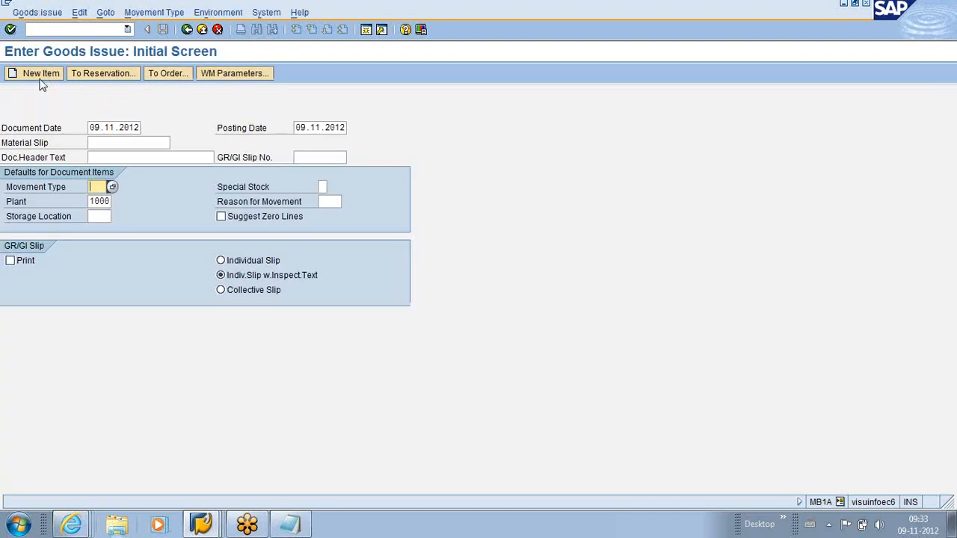
type("5")
left_click(97, 199)
key("Tab")
type("1000")
key("Return")
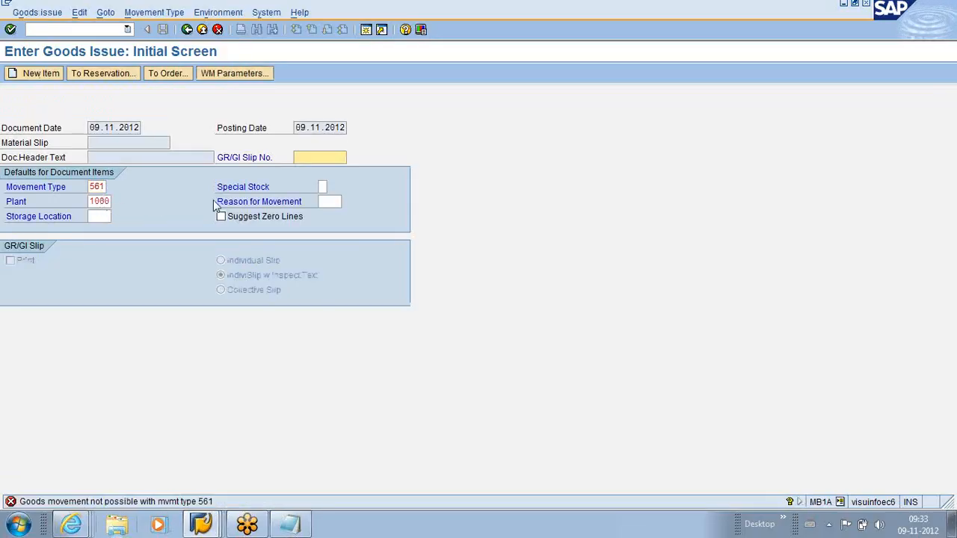
Restart transaction MB1A and try movement type 561 for plant 1000 once more
left_click(43, 30)
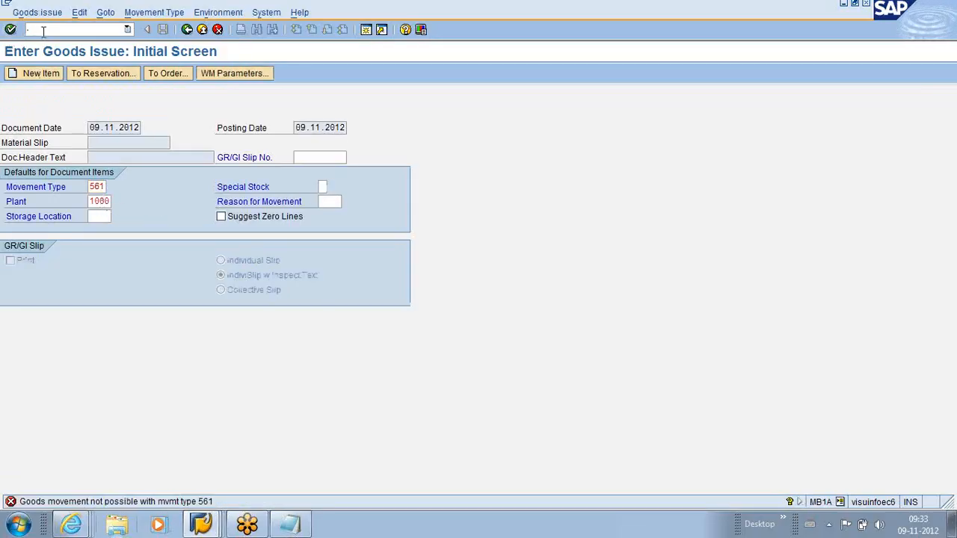
type("/N MB1")
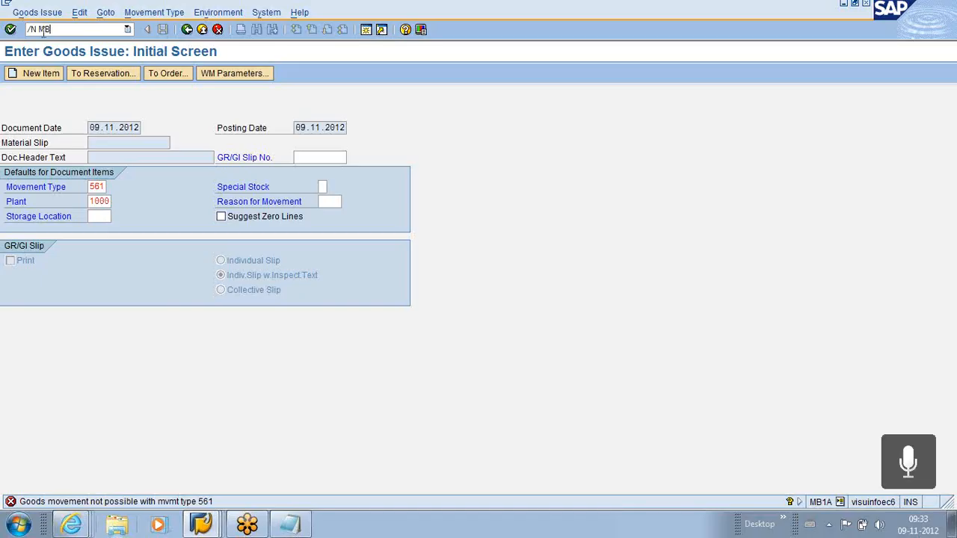
type("A")
key("Return")
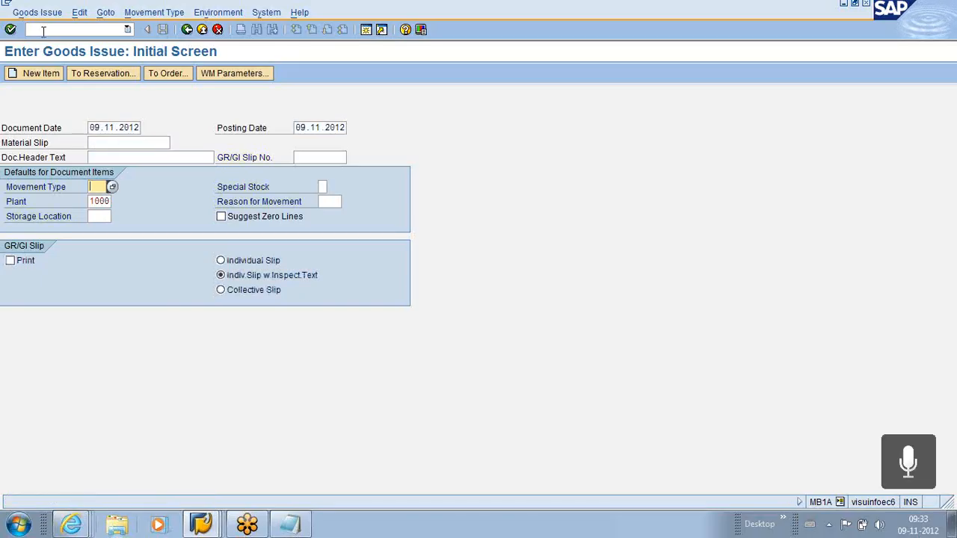
type("561")
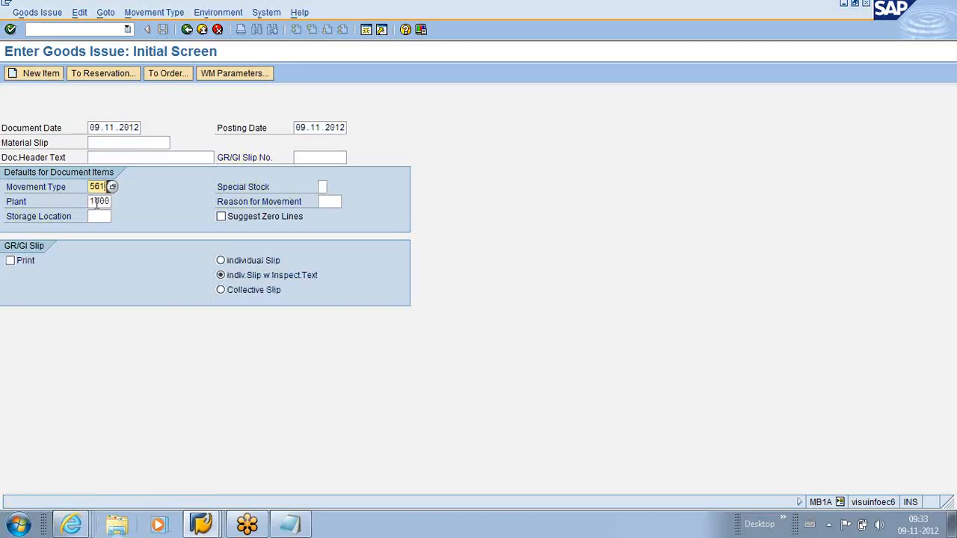
key("Return")
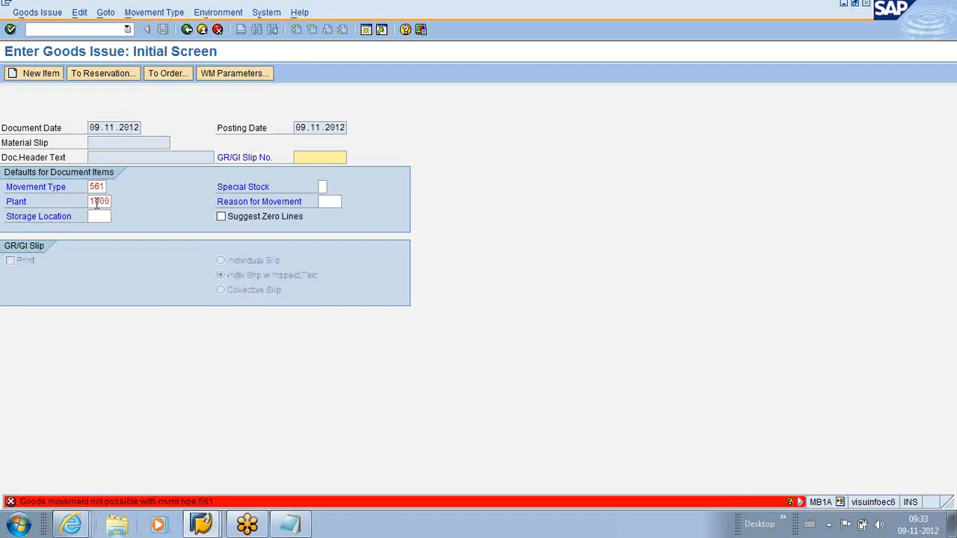
Open transaction MB1C and proceed to item entry with movement type 561 and plant 1000
left_click(43, 28)
type("/N")
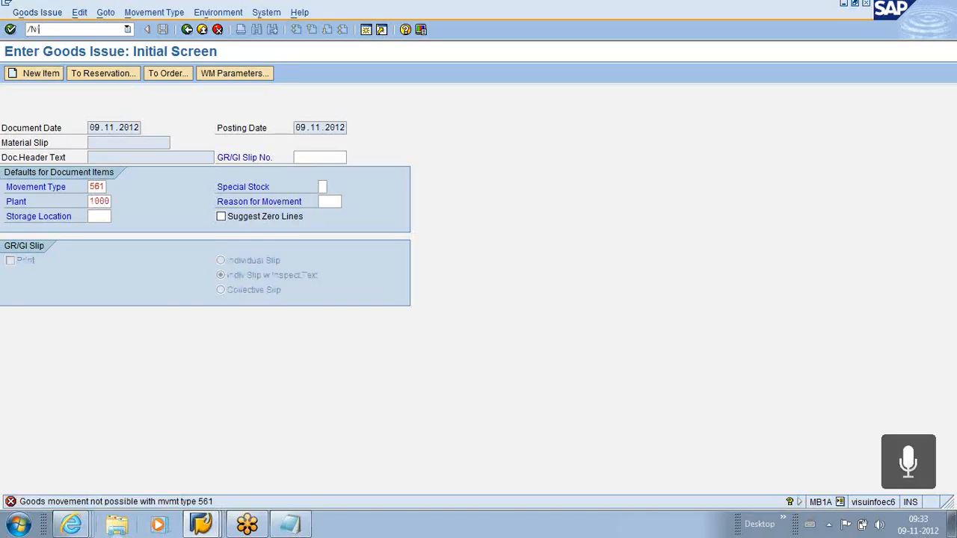
type("MB1C")
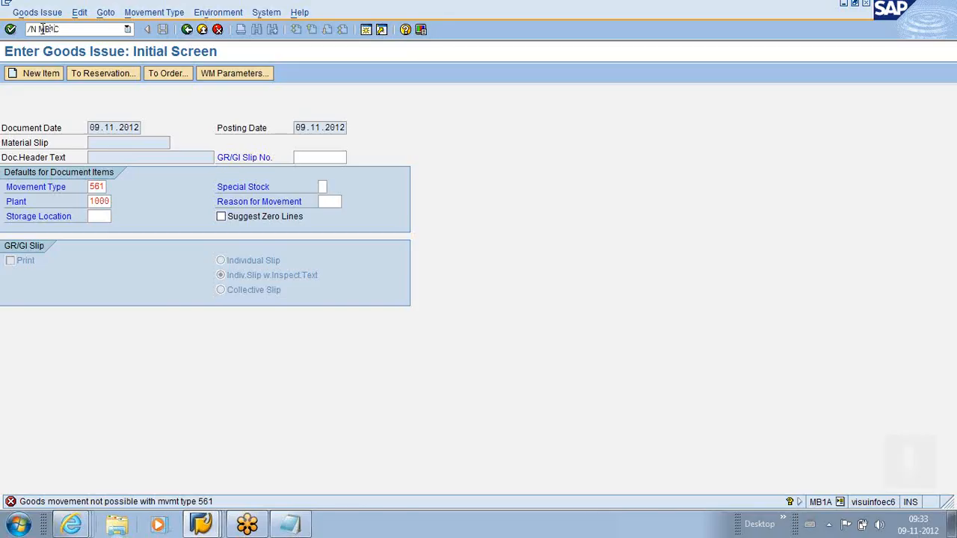
key("Return")
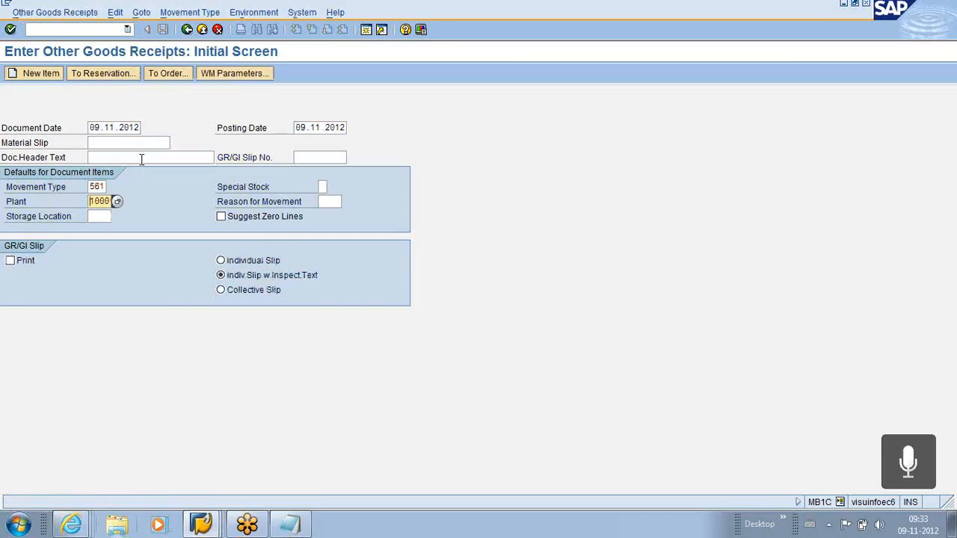
key("Return")
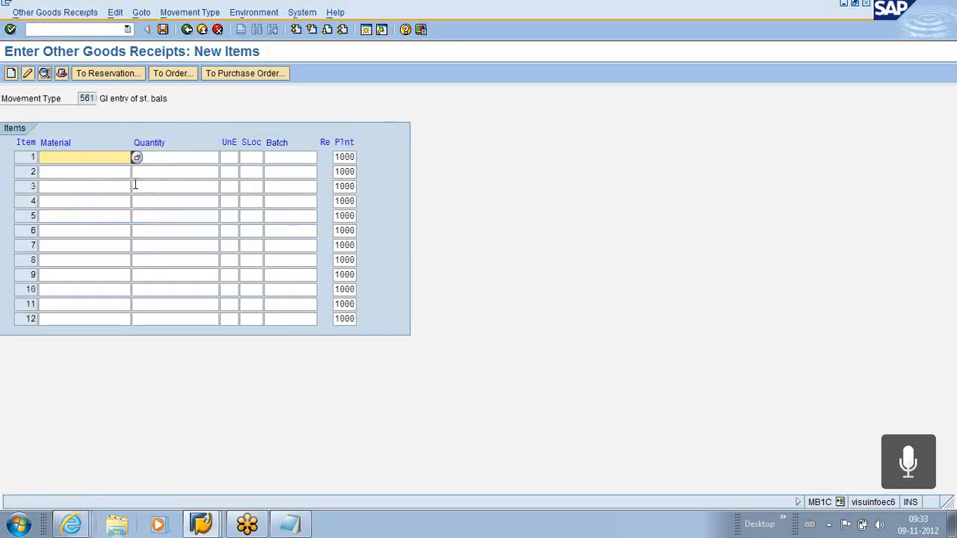
Enter material rm1 as the first item with quantity 2000 and storage location 0005
left_click(75, 158)
left_click(71, 181)
left_click(185, 158)
type("2000")
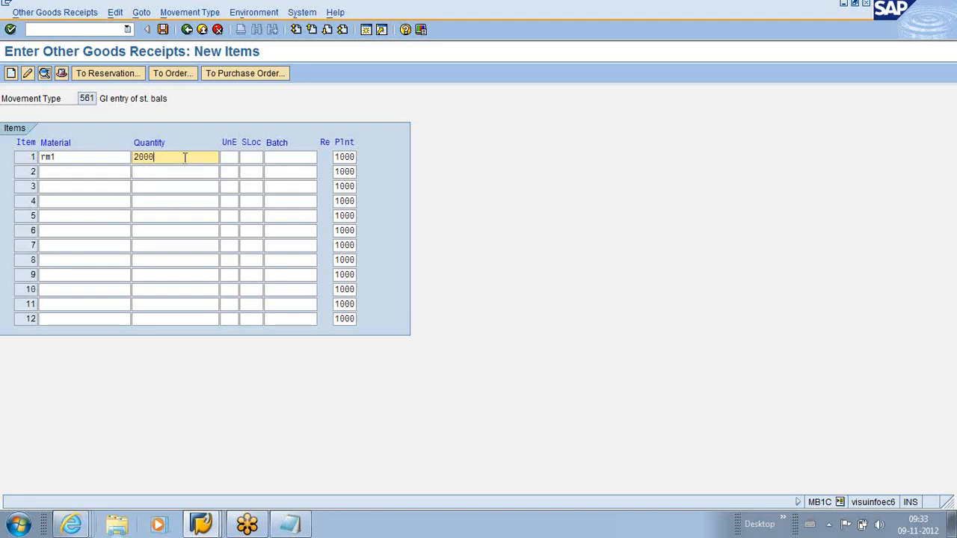
left_click(249, 158)
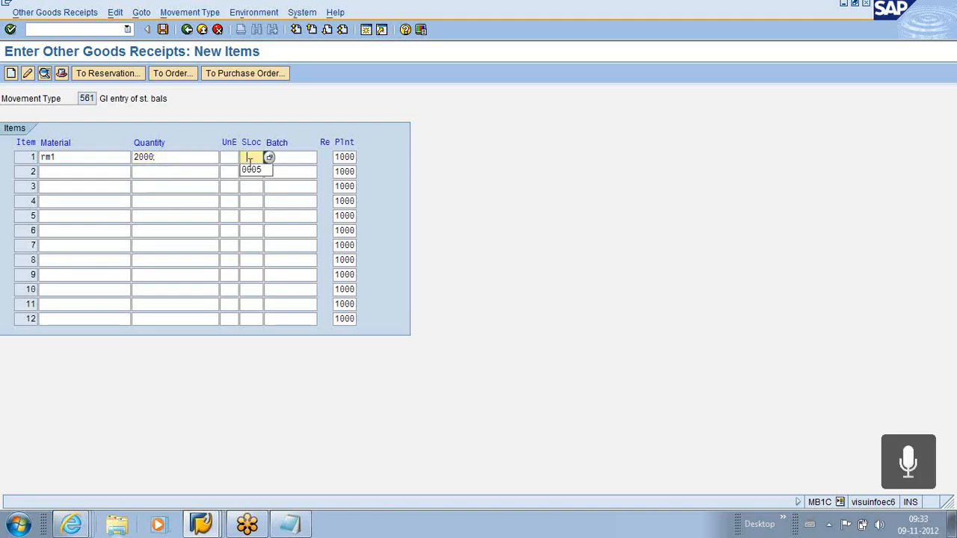
left_click(254, 171)
Enter material rm2 as the second item with quantity 2000 and storage location 0005, and post the goods receipt
left_click(115, 172)
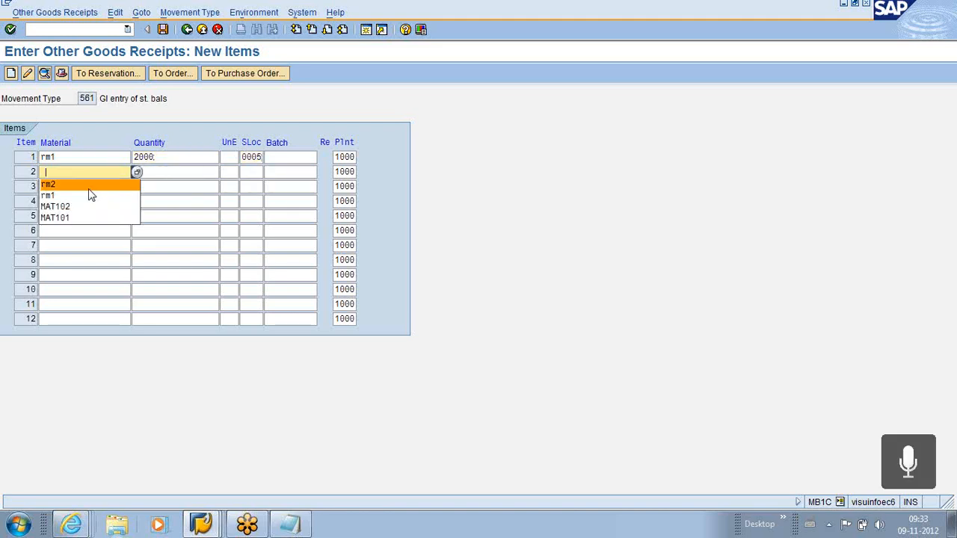
left_click(90, 194)
left_click(185, 173)
left_click(175, 185)
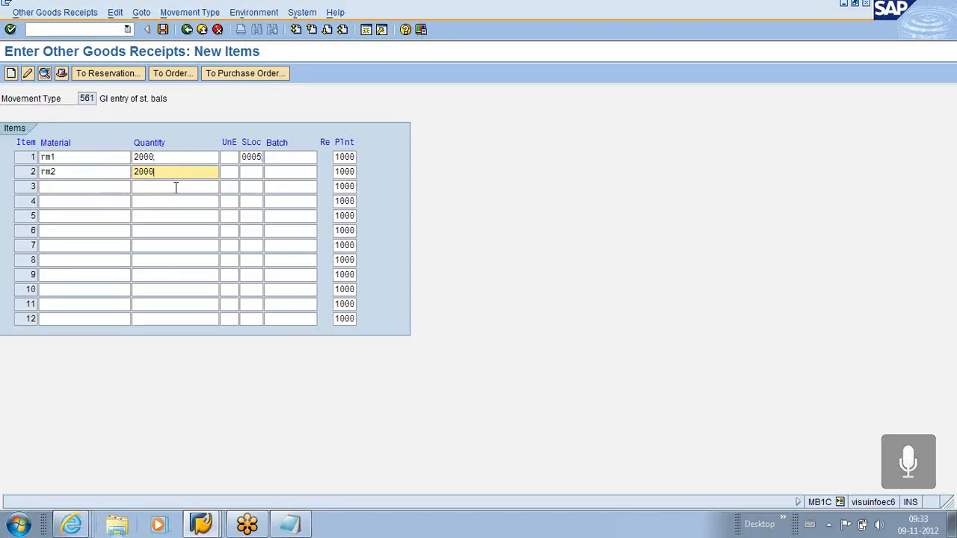
left_click(252, 171)
left_click(252, 187)
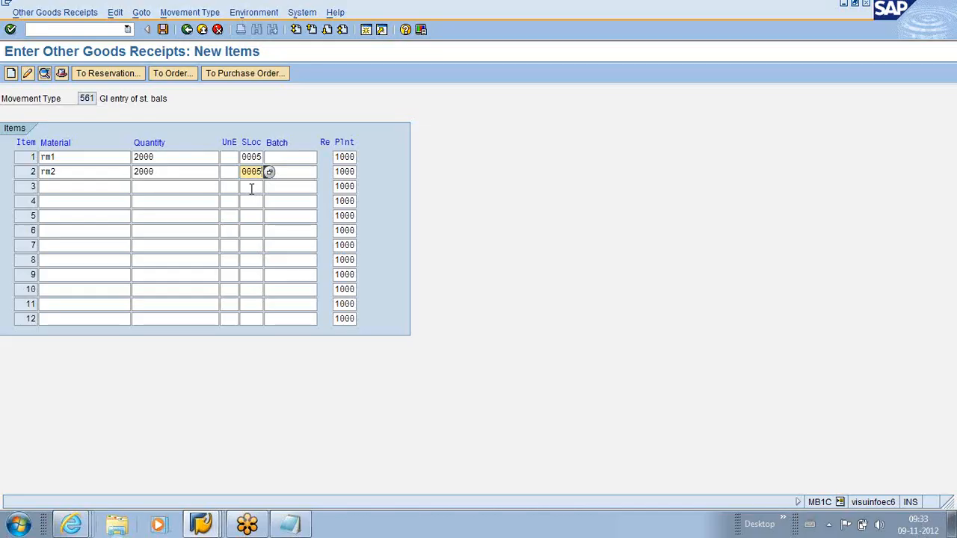
key("Return")
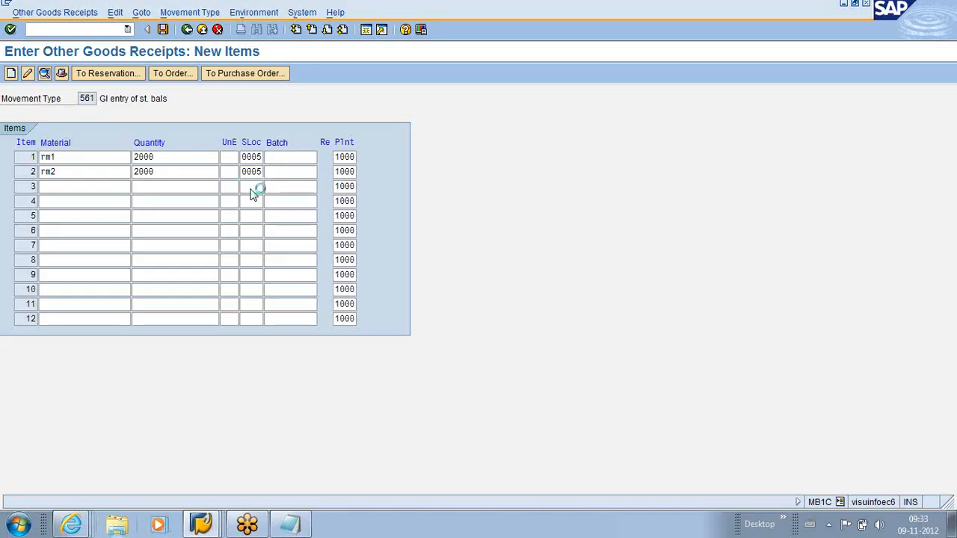
left_click(164, 29)
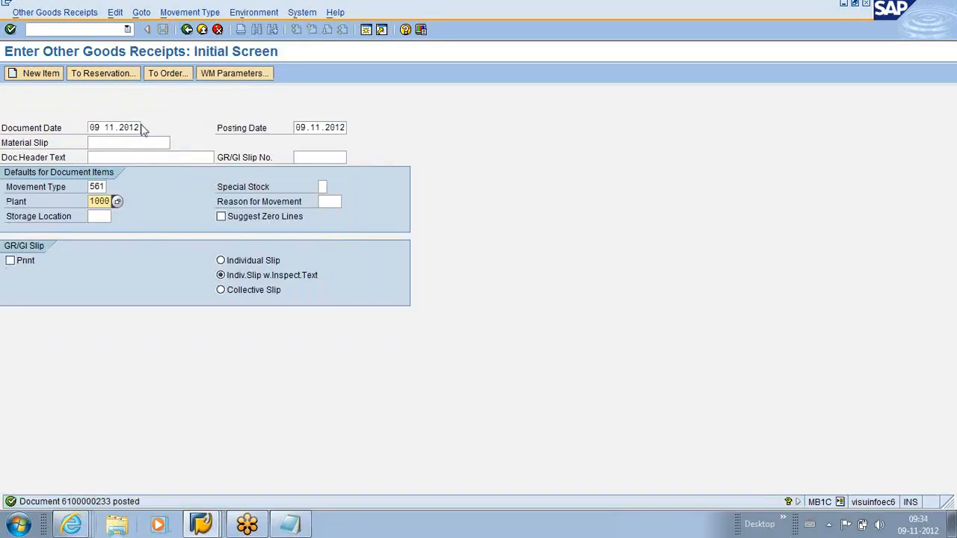
Open transaction MMBE and display the stock overview for material rm1 in plant 1000
left_click(43, 30)
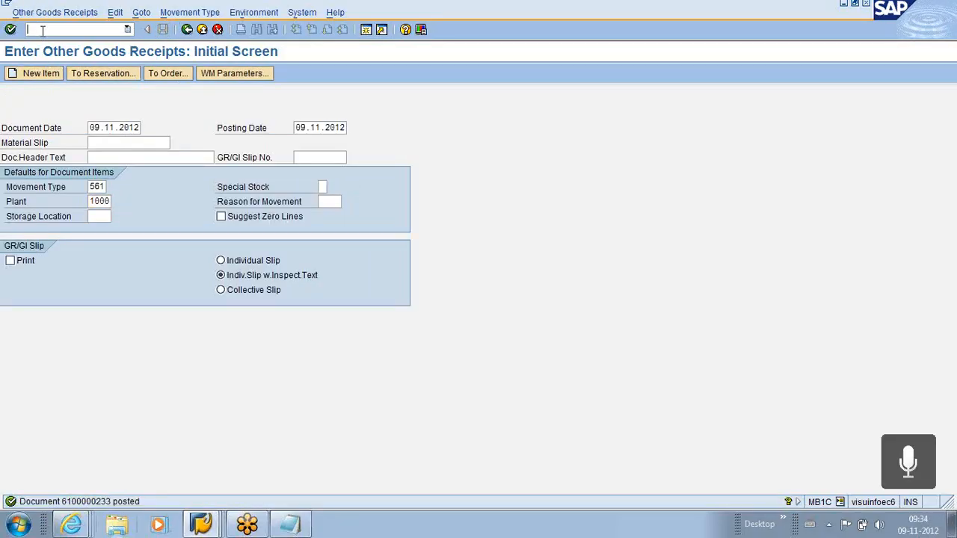
type("/N MMBE")
key("Return")
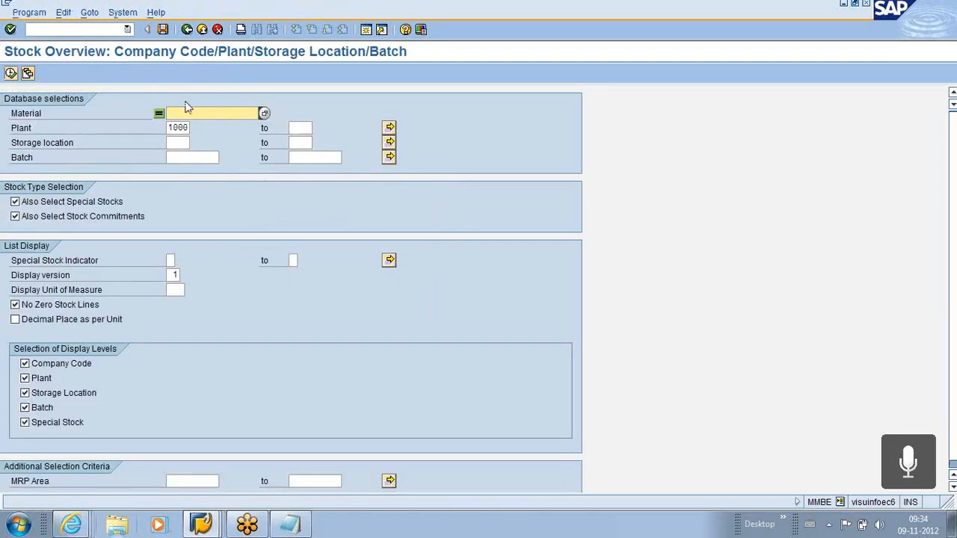
type("rm1")
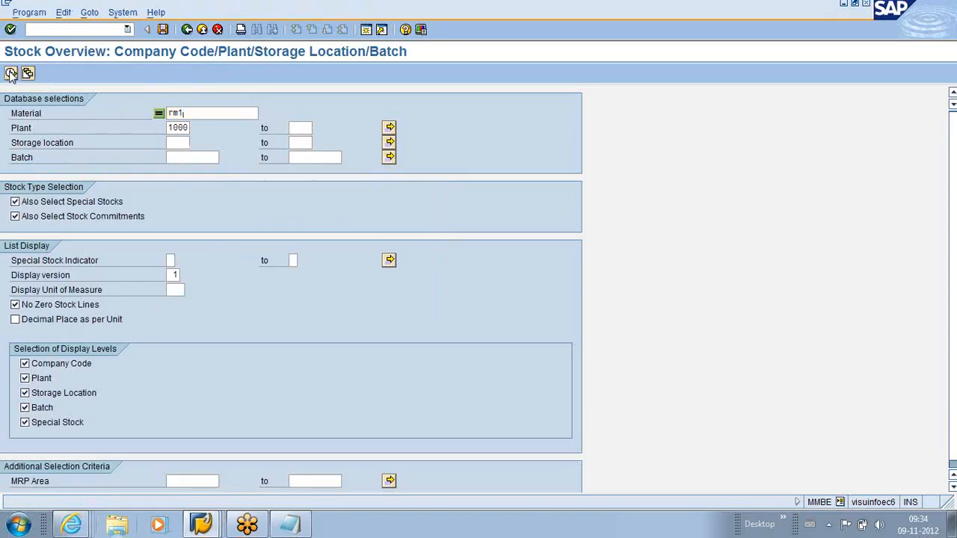
left_click(11, 73)
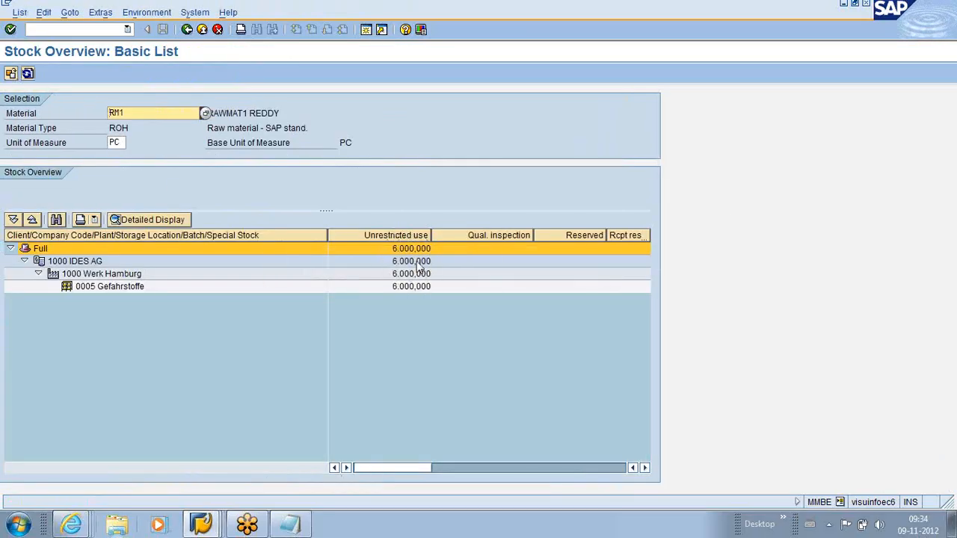
Open transaction MD04 and load the stock/requirements list for material desfin1
left_click(53, 30)
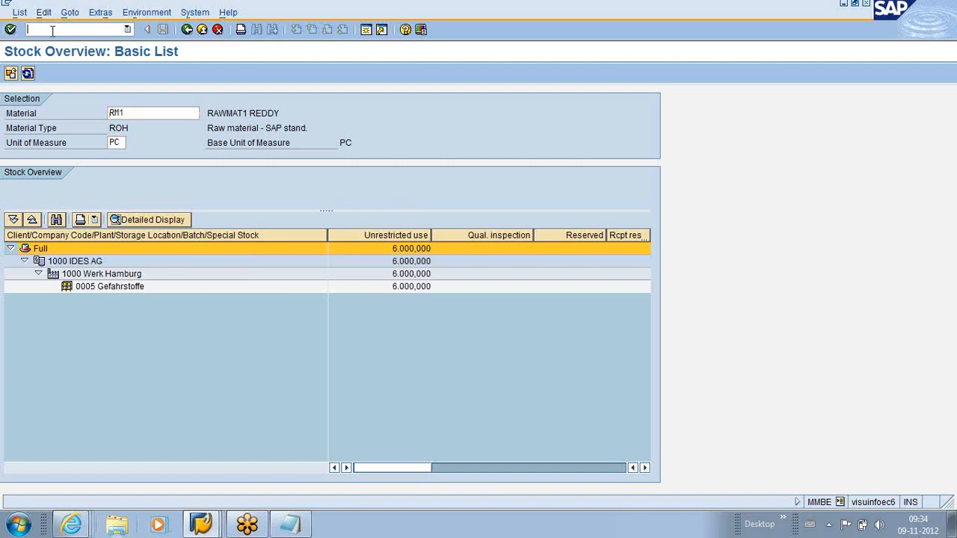
type("/N MD04")
key("Return")
key("Return")
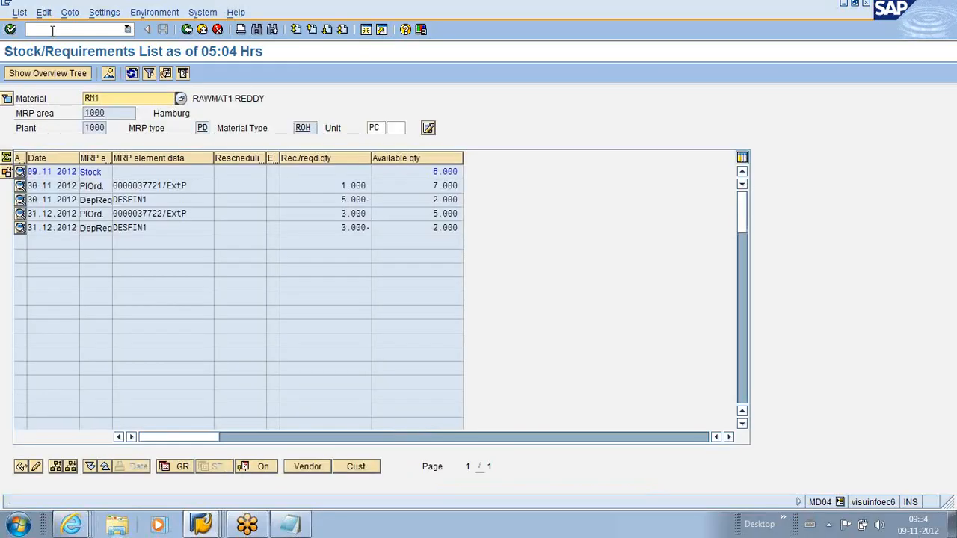
key("BackSpace")
key("BackSpace")
key("BackSpace")
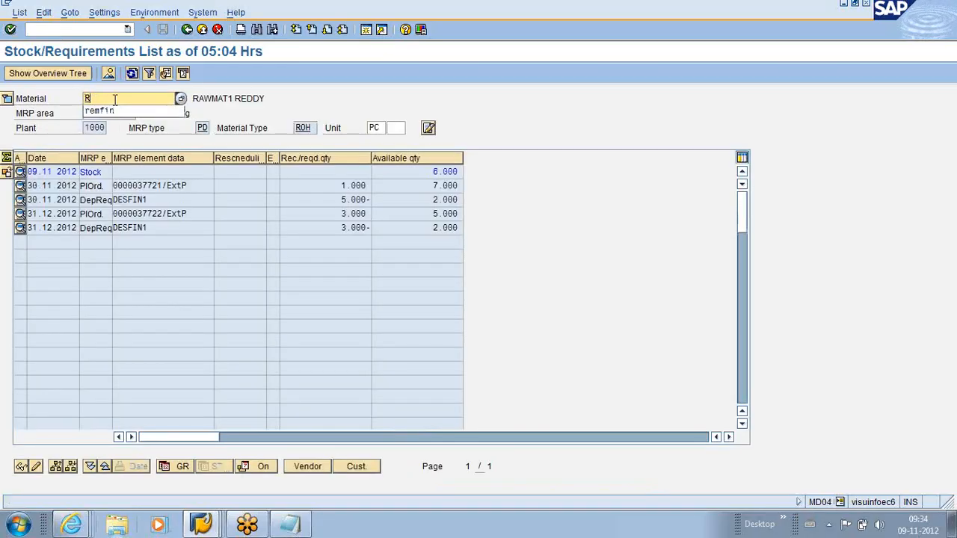
left_click(113, 113)
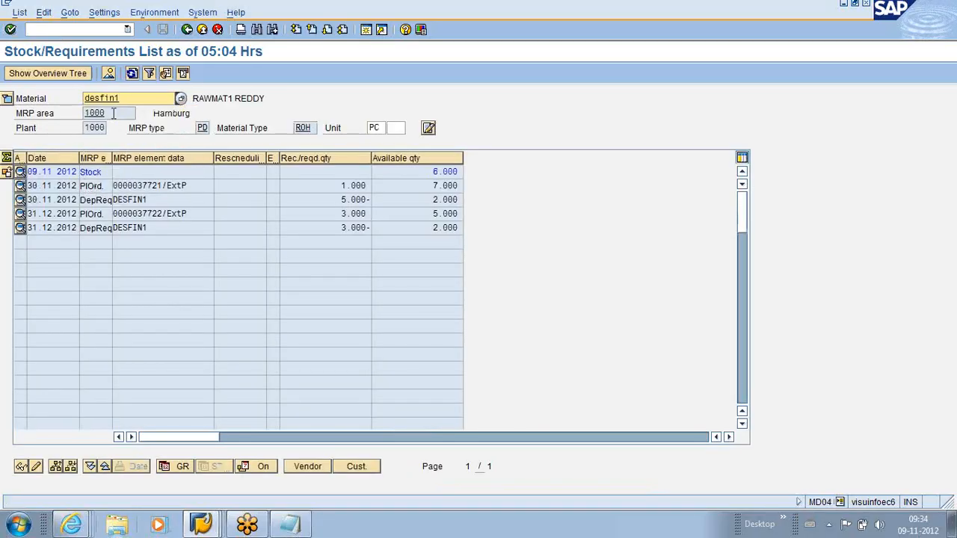
key("Return")
Convert the planned order dated 01.12.2012 into a production order and check its material availability
left_click(20, 200)
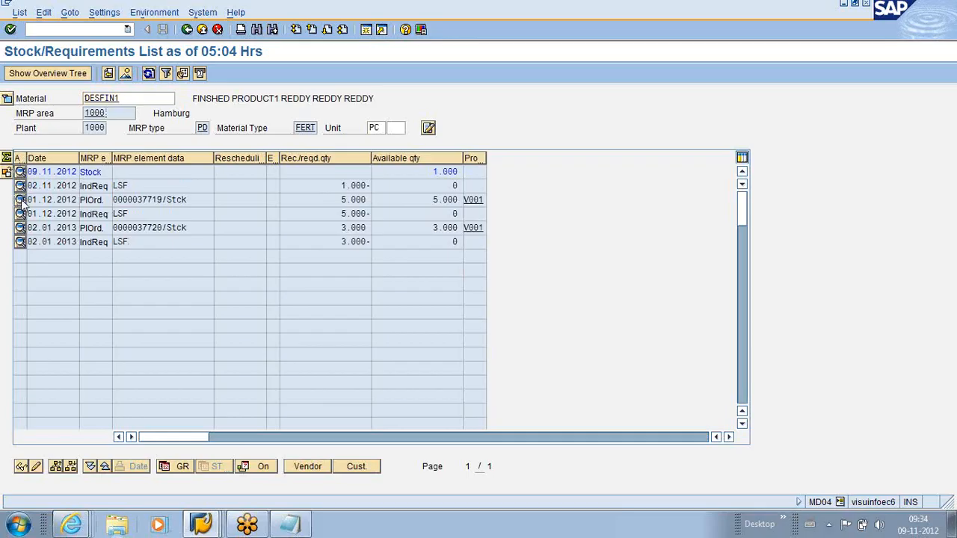
left_click(122, 288)
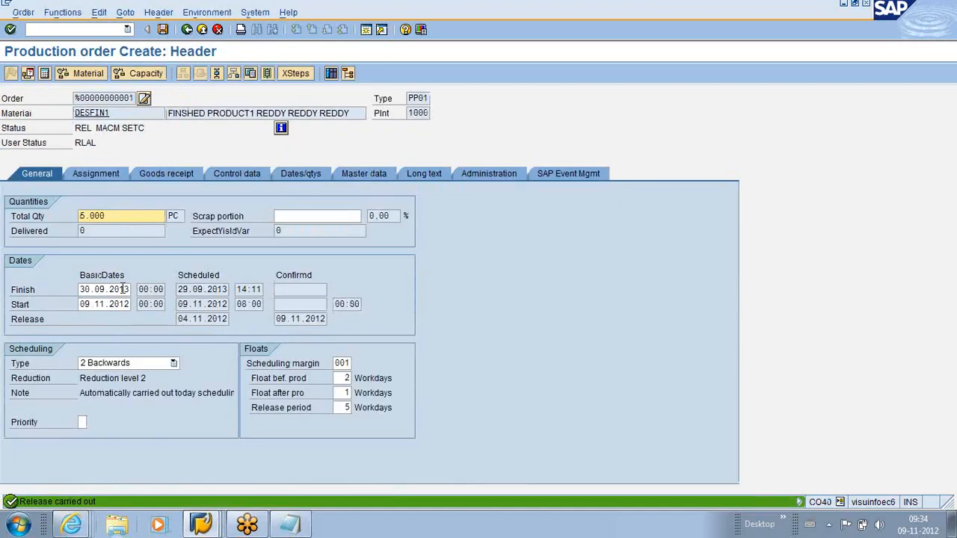
left_click(75, 72)
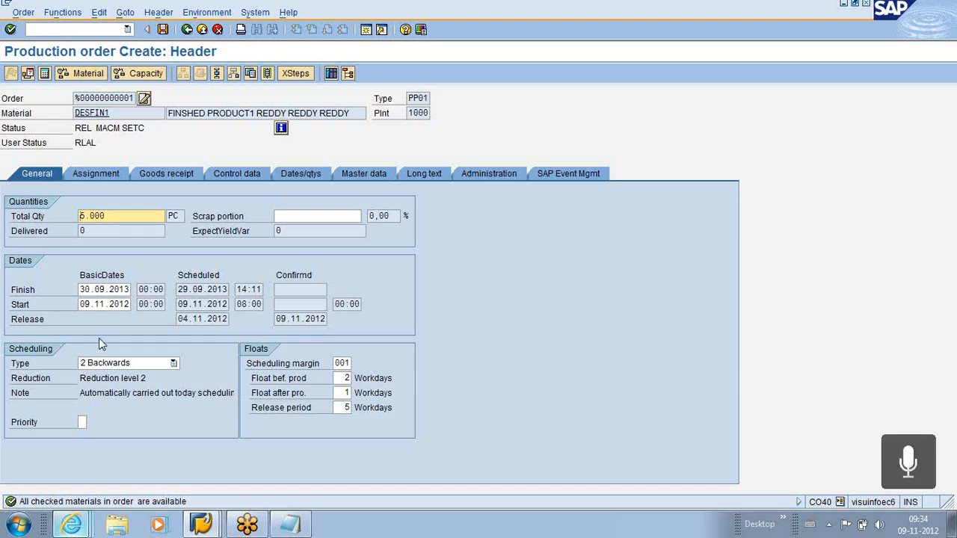
Save the new production order for DESFIN1 and exit the cancellation dialog
left_click(162, 30)
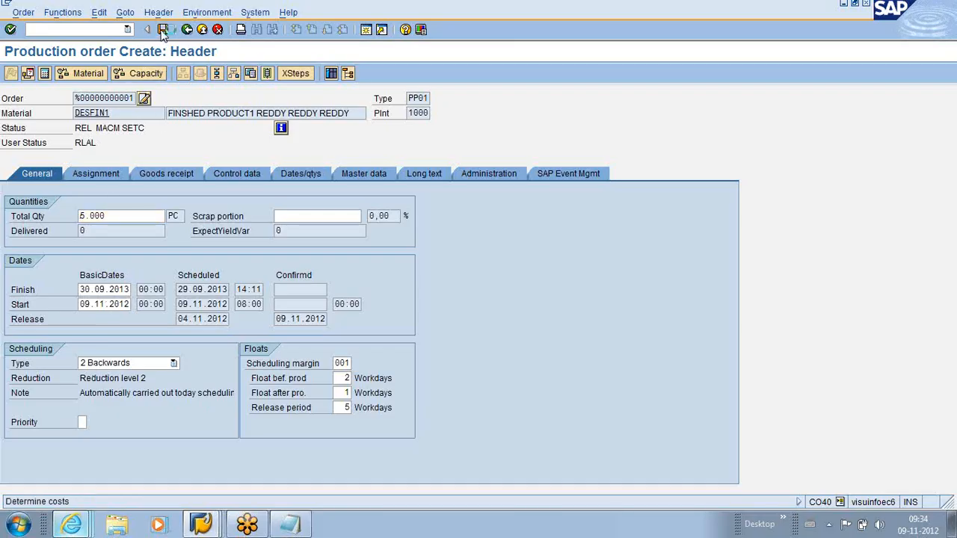
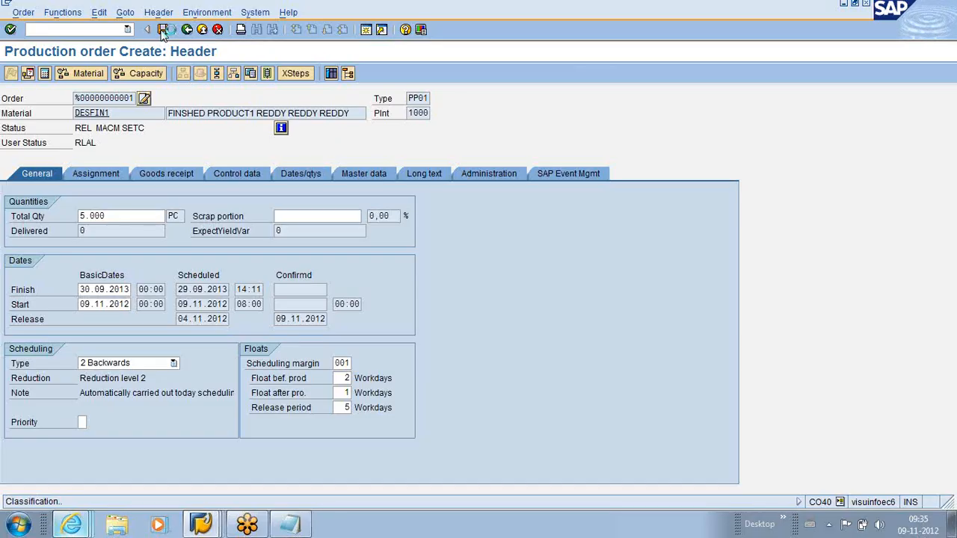
left_click(163, 30)
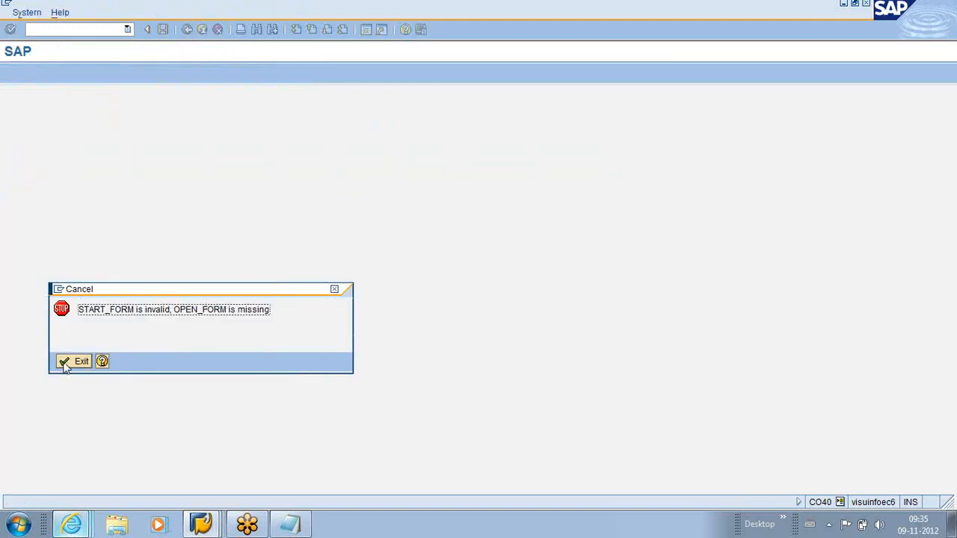
left_click(68, 362)
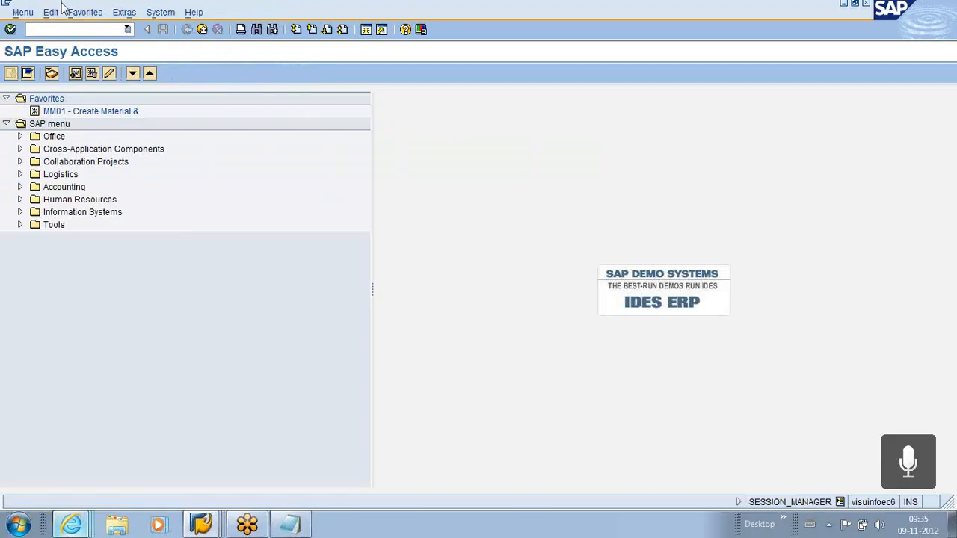
left_click(57, 27)
type("/N")
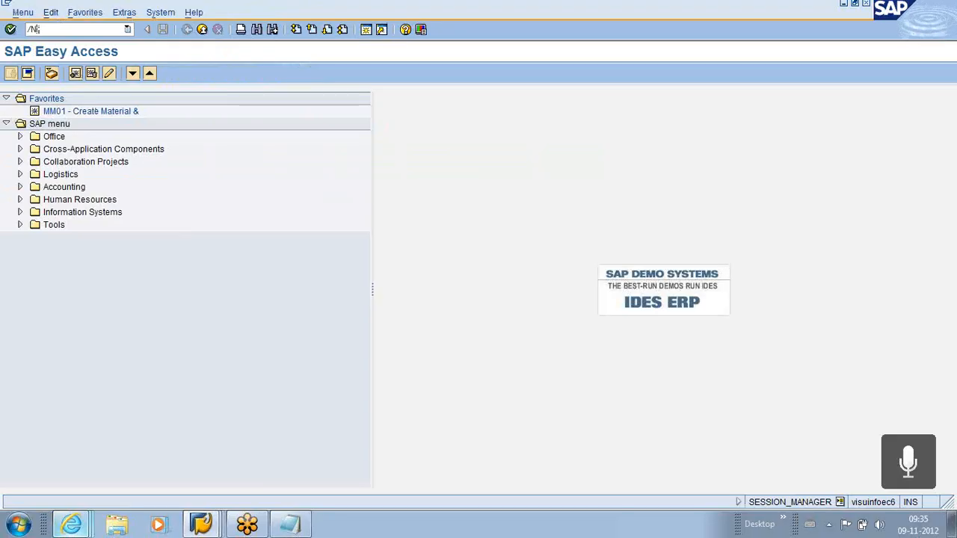
type(" MD04")
key("BackSpace")
key("BackSpace")
key("BackSpace")
key("BackSpace")
key("BackSpace")
key("BackSpace")
key("BackSpace")
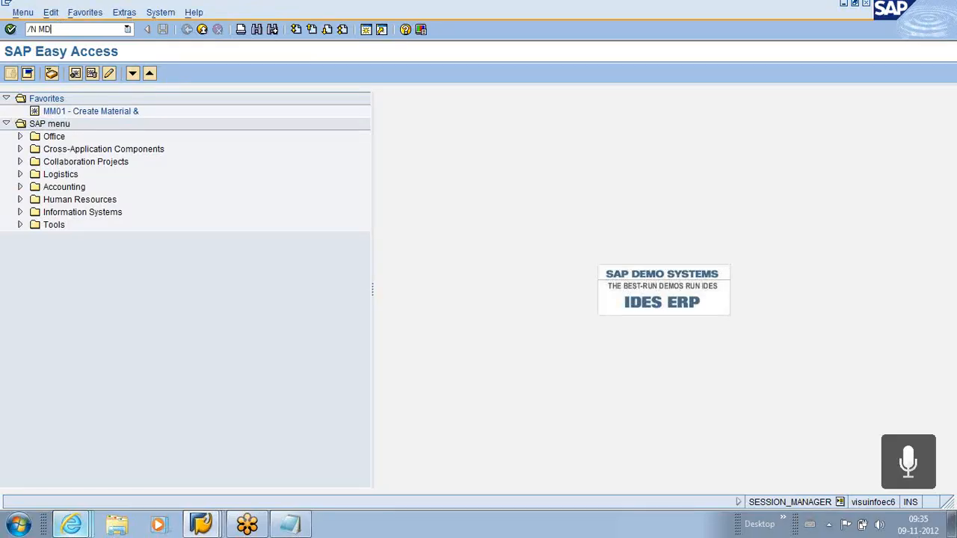
Reopen transaction MD04 and display the stock/requirements list for DESFIN1 in plant 1000
left_click(128, 29)
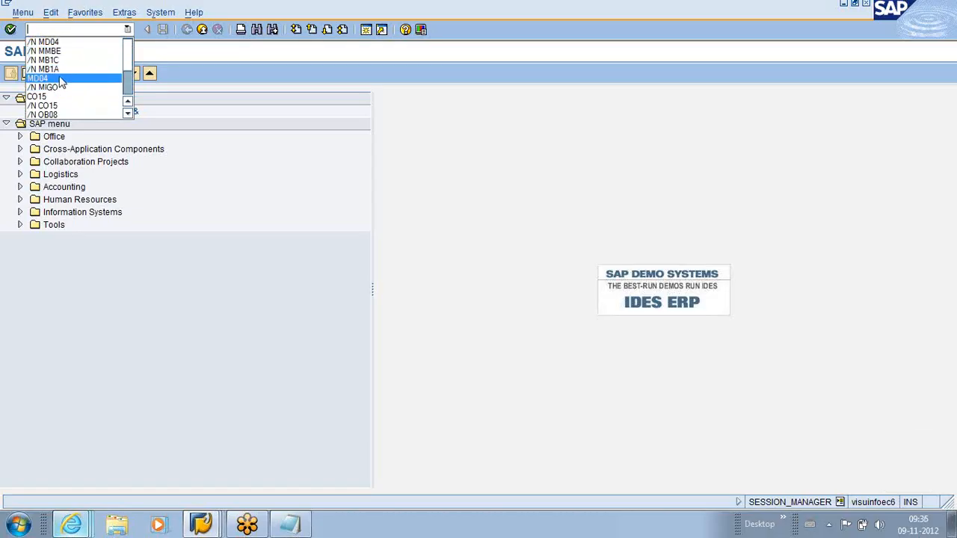
left_click(60, 79)
left_click(12, 29)
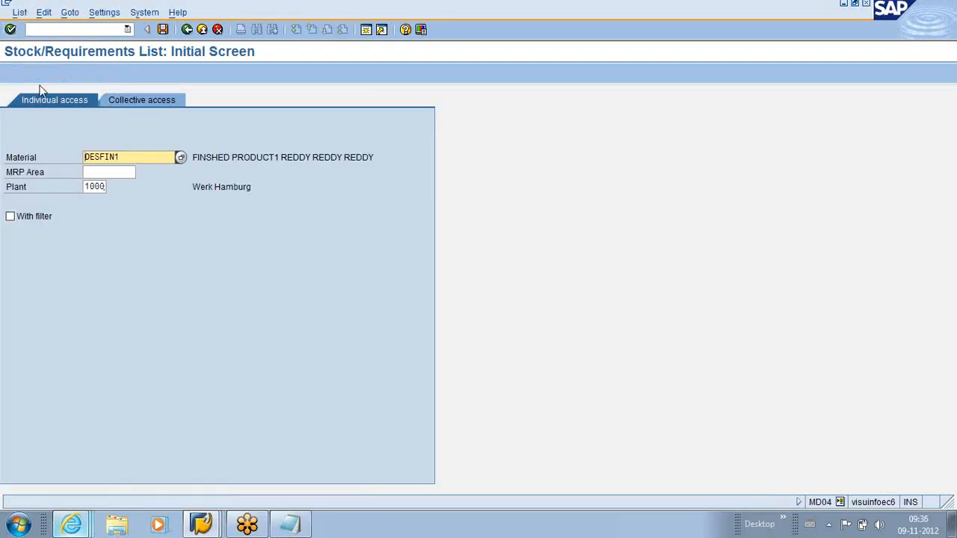
left_click(11, 30)
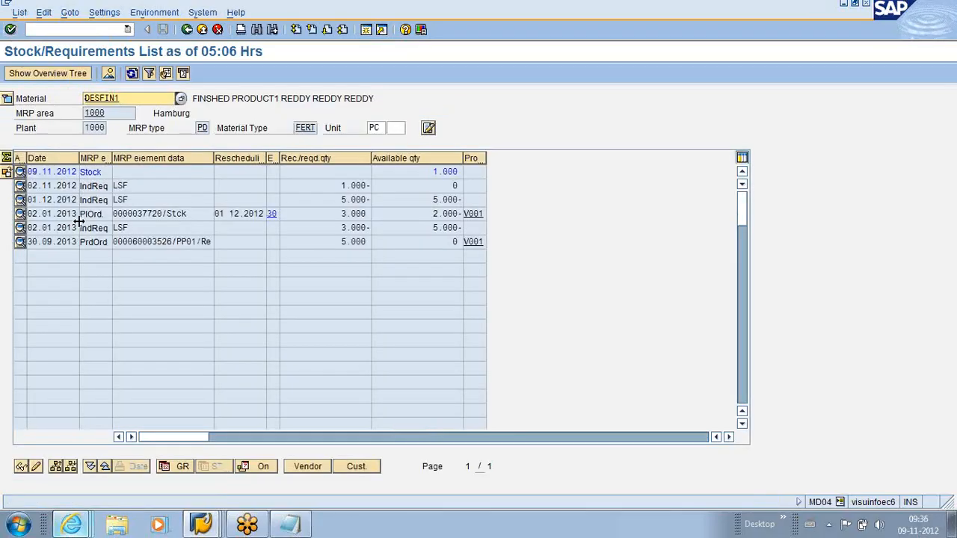
Display the production order dated 30.09.2013 and examine its detailed system statuses, from released to material committed
left_click(20, 241)
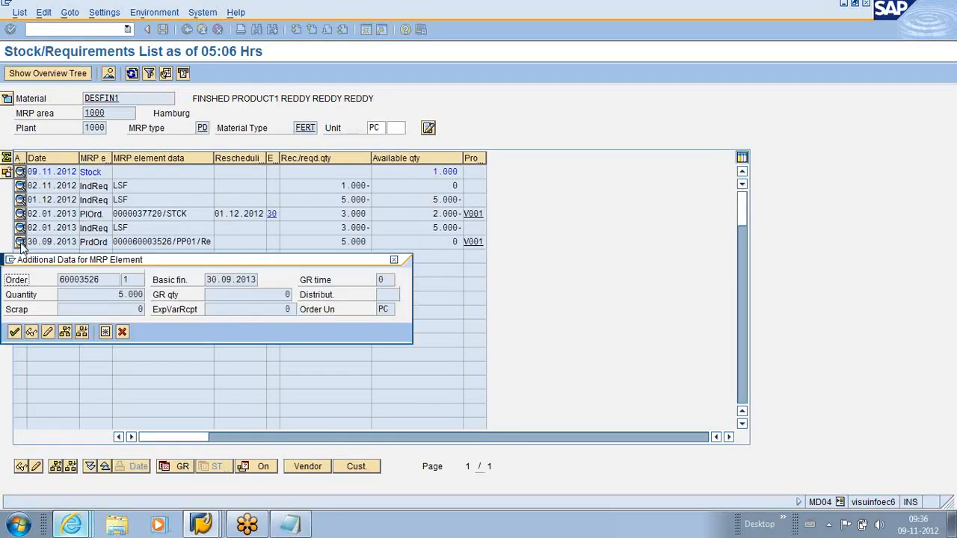
left_click(31, 333)
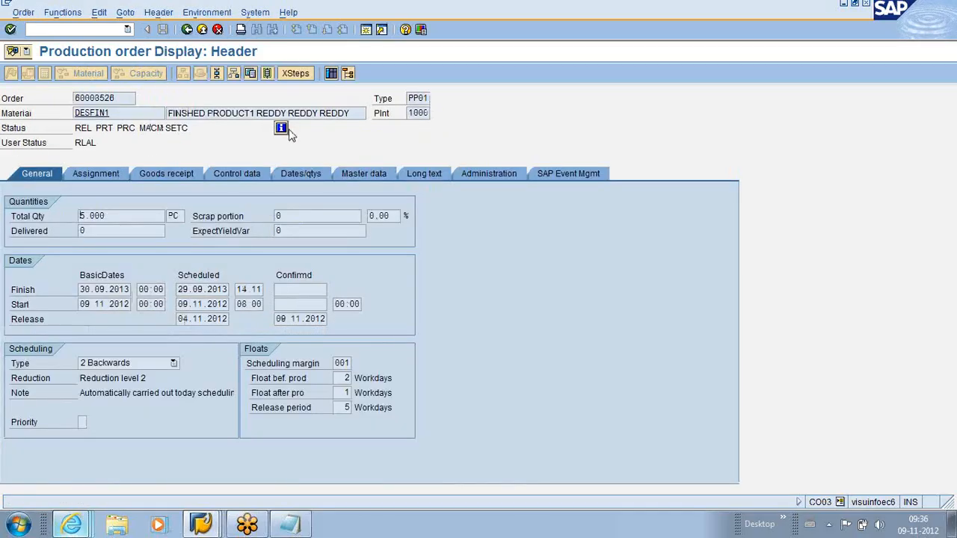
left_click(280, 128)
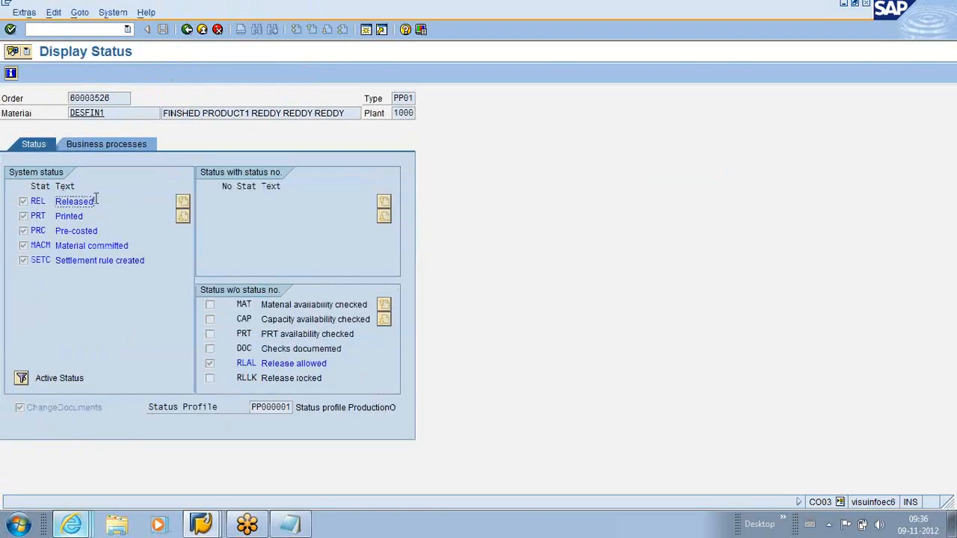
left_click(82, 201)
left_click(83, 216)
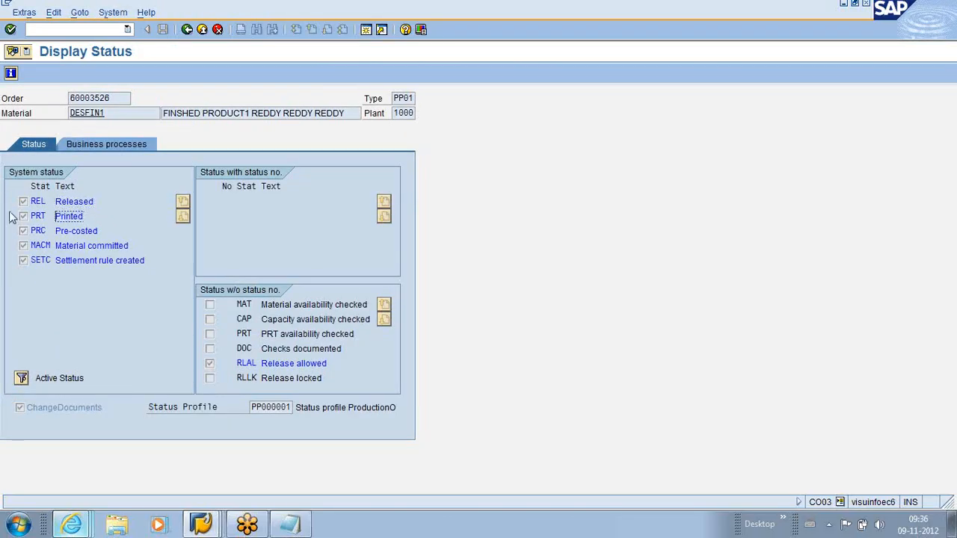
left_click(96, 231)
left_click(135, 245)
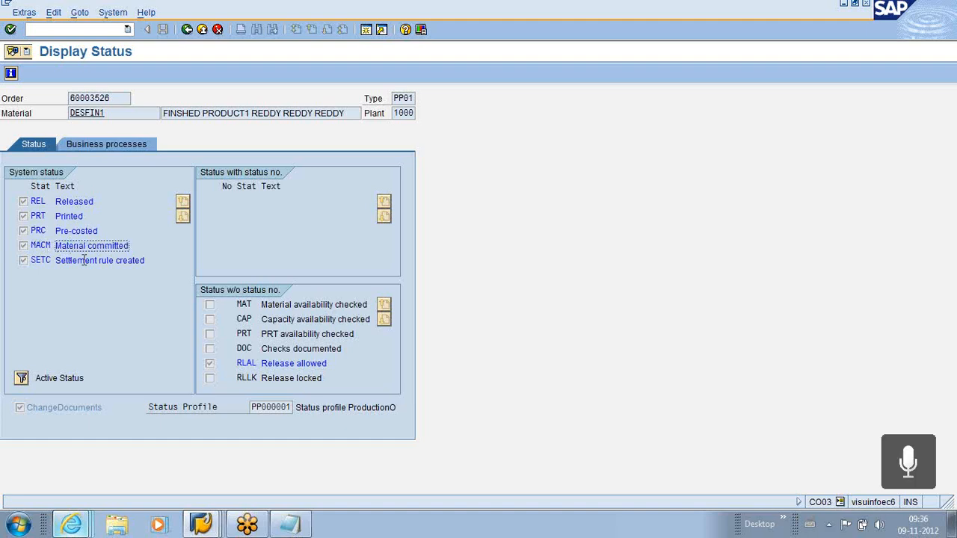
Return to the production order header and review its status line and order type
left_click(186, 29)
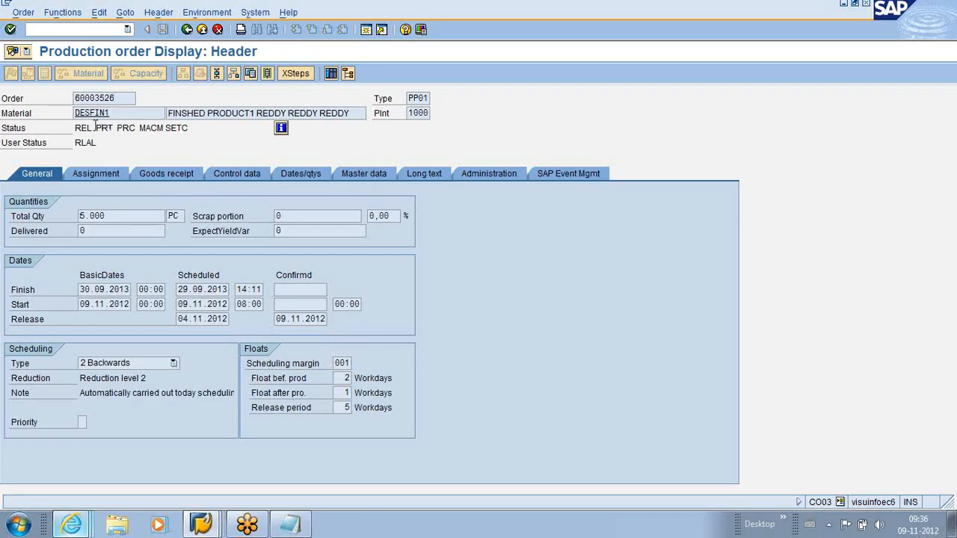
left_click_drag(95, 128, 76, 127)
left_click(75, 128)
left_click(415, 99)
left_click(87, 128)
Select the production order's number in the header and open transaction MB1A
left_click(67, 30)
left_click_drag(121, 98, 77, 98)
left_click(76, 98)
type("/N MB1A")
key("Return")
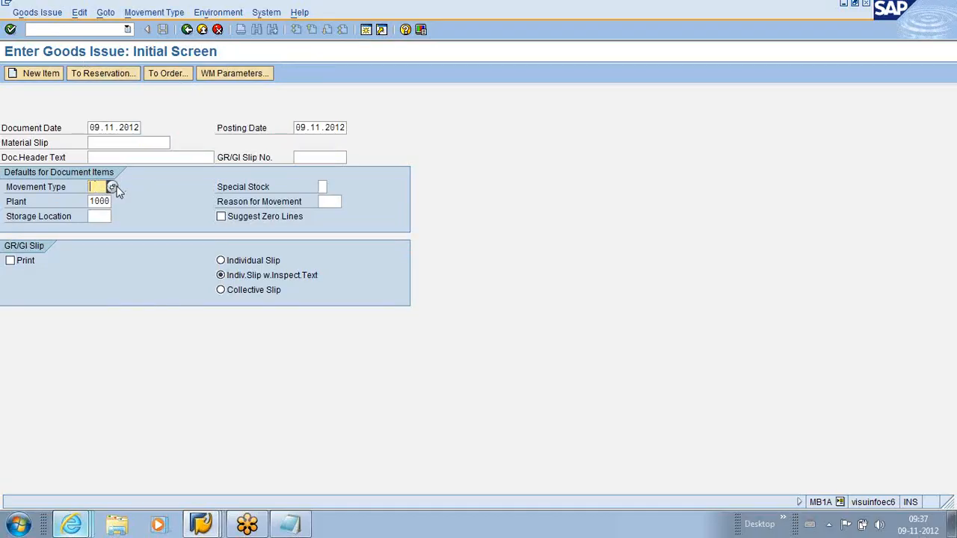
Set the goods issue's movement type to 261, consumption for order from warehouse, and open the order reference dialog
left_click(98, 188)
left_click(112, 187)
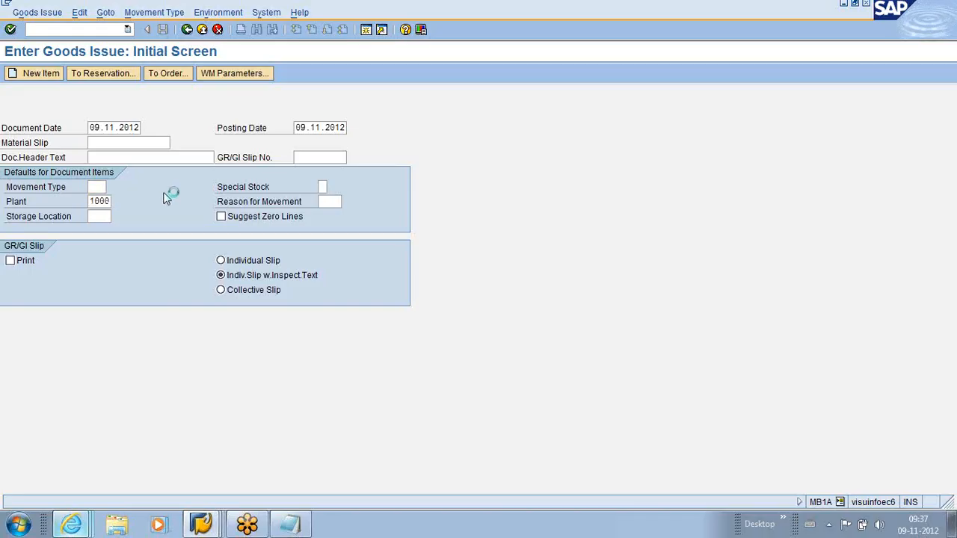
scroll(70, 277, "down", 5)
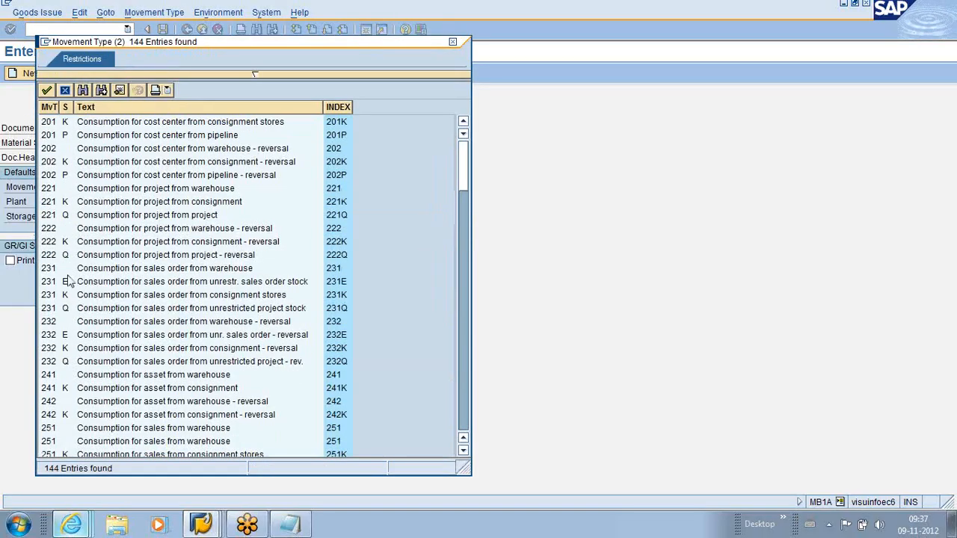
left_click(47, 297)
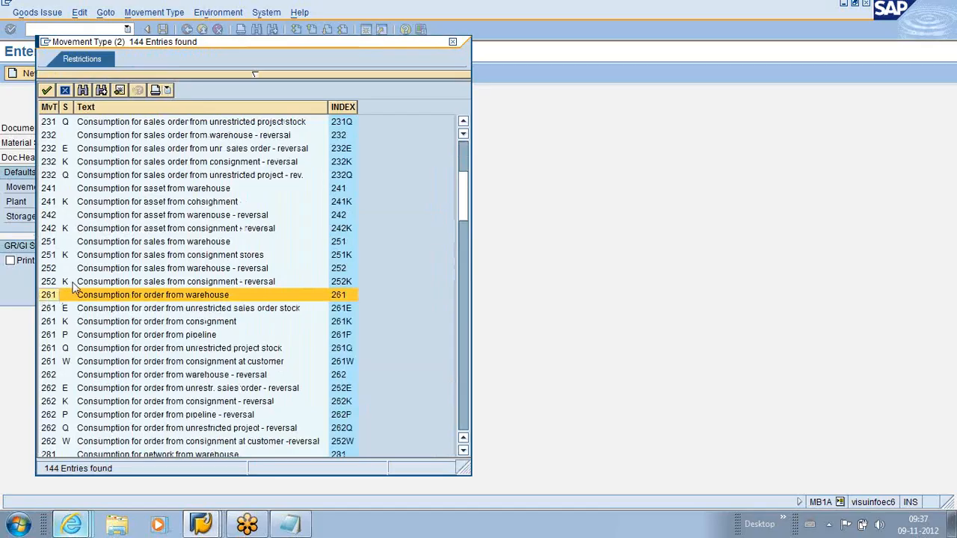
scroll(73, 287, "up", 2)
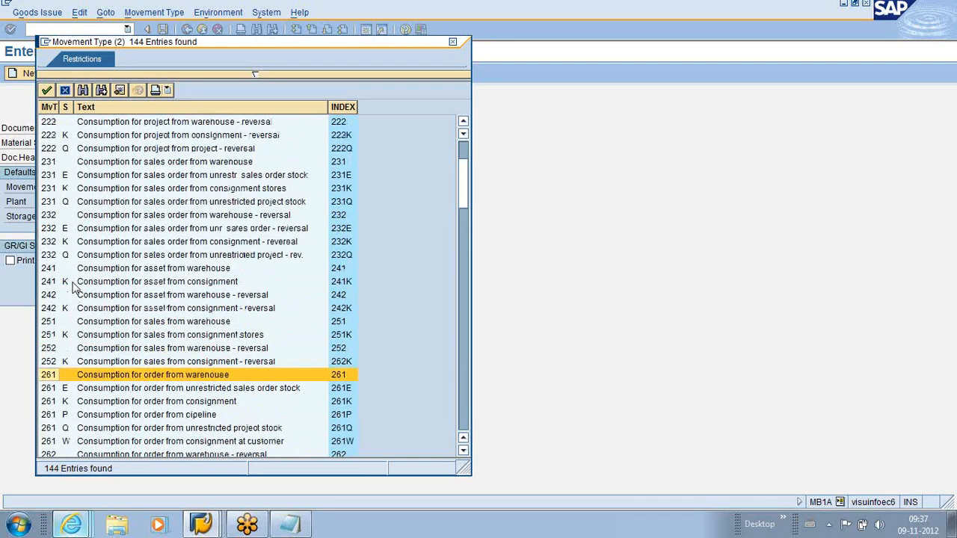
double_click(52, 375)
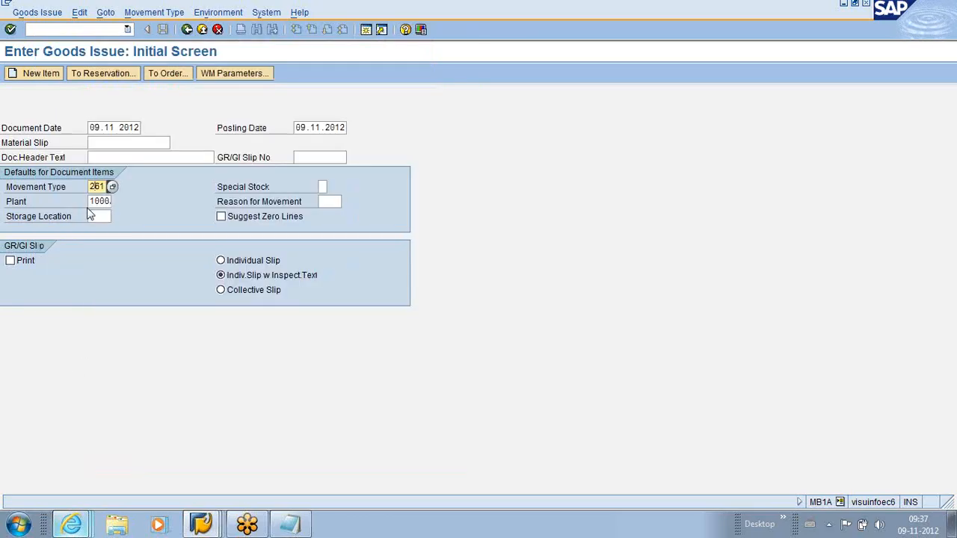
left_click(167, 75)
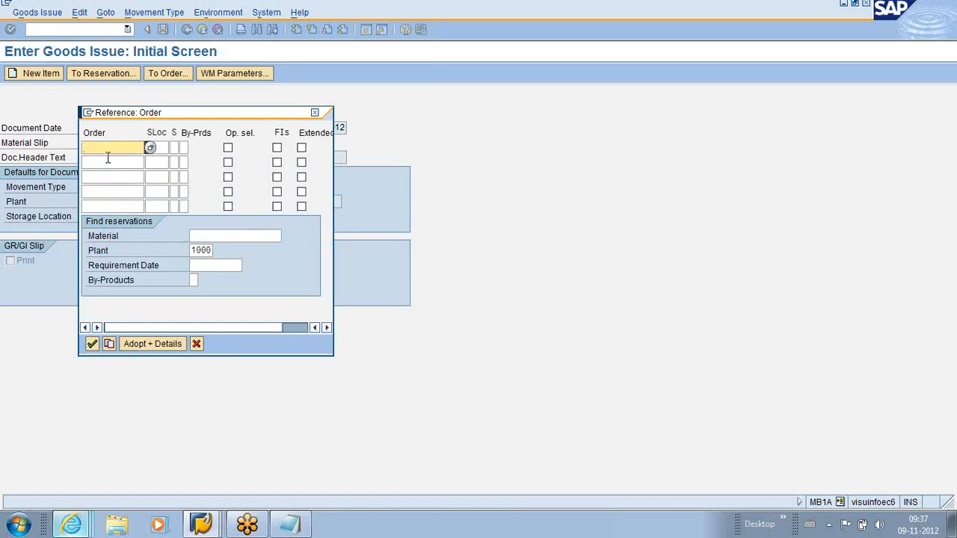
Copy the DESFIN1 production order's number from MD04 in the Data Browser session and adopt it with details as the goods issue's order reference
left_click(201, 524)
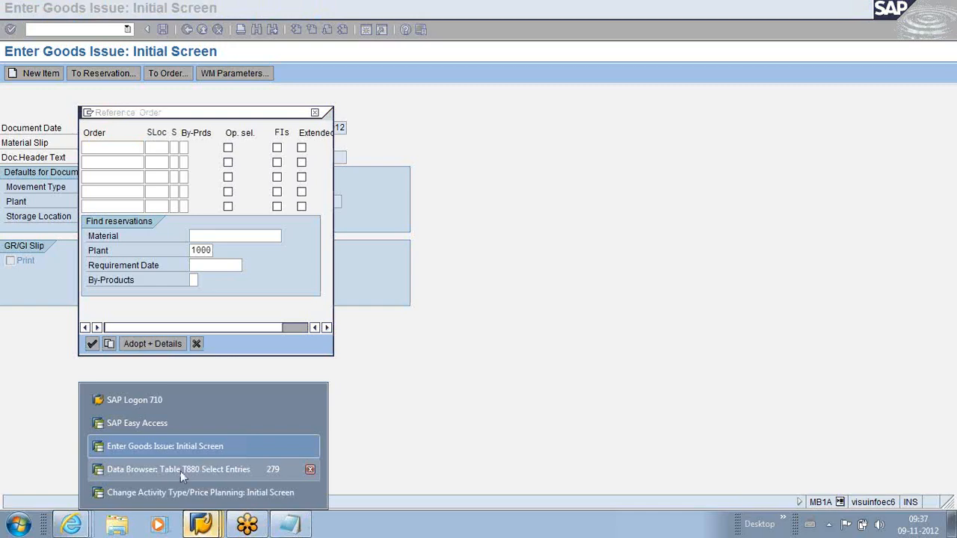
left_click(176, 469)
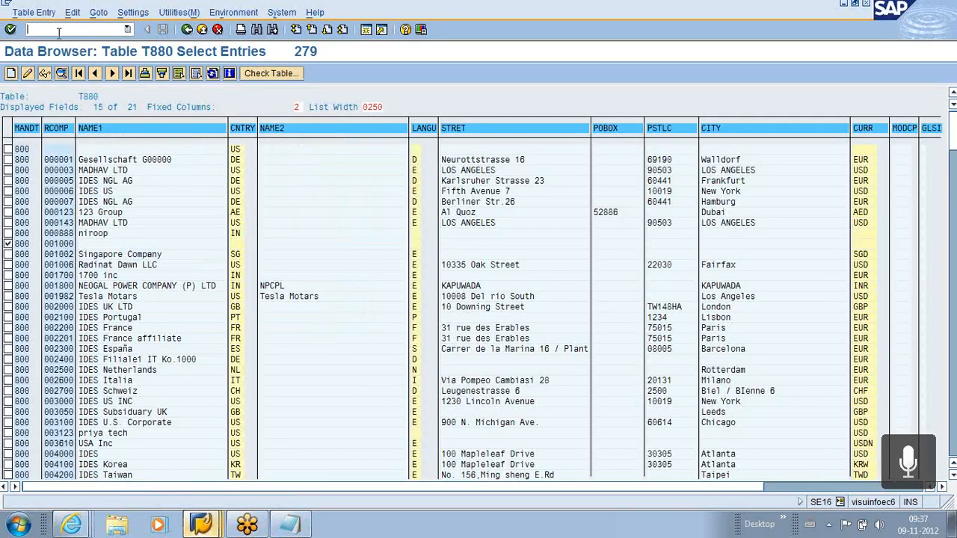
left_click(58, 31)
type("/N MD04")
key("Return")
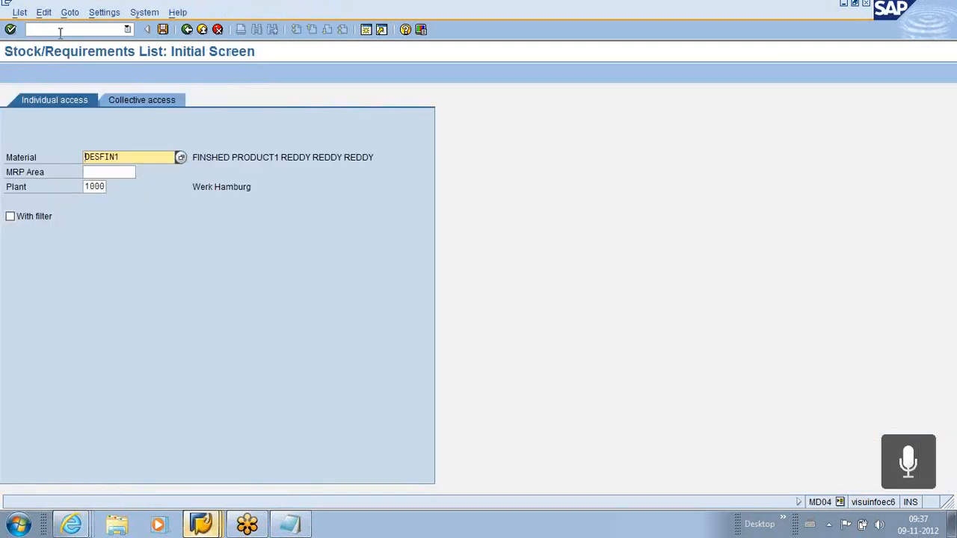
key("Return")
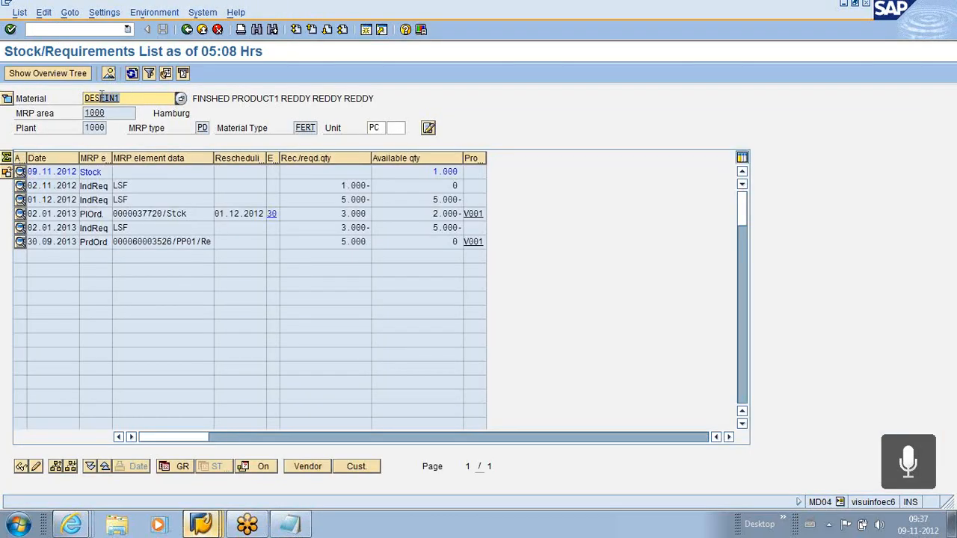
left_click(82, 98)
left_click_drag(173, 241, 111, 242)
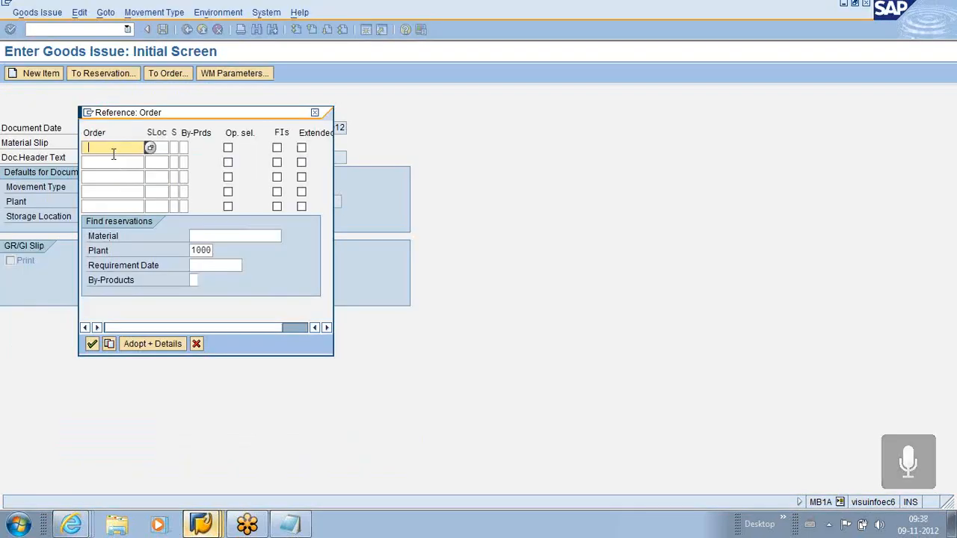
key("ctrl+v")
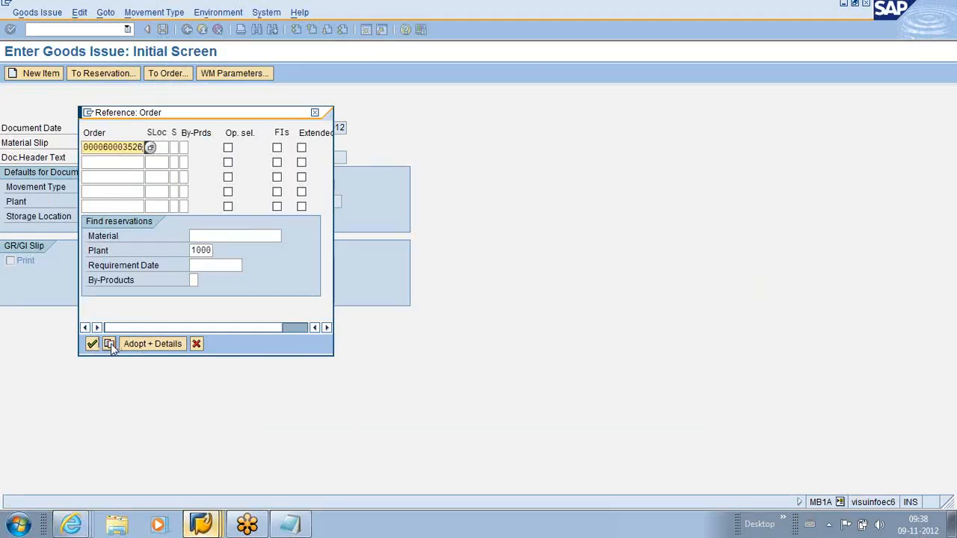
left_click(142, 343)
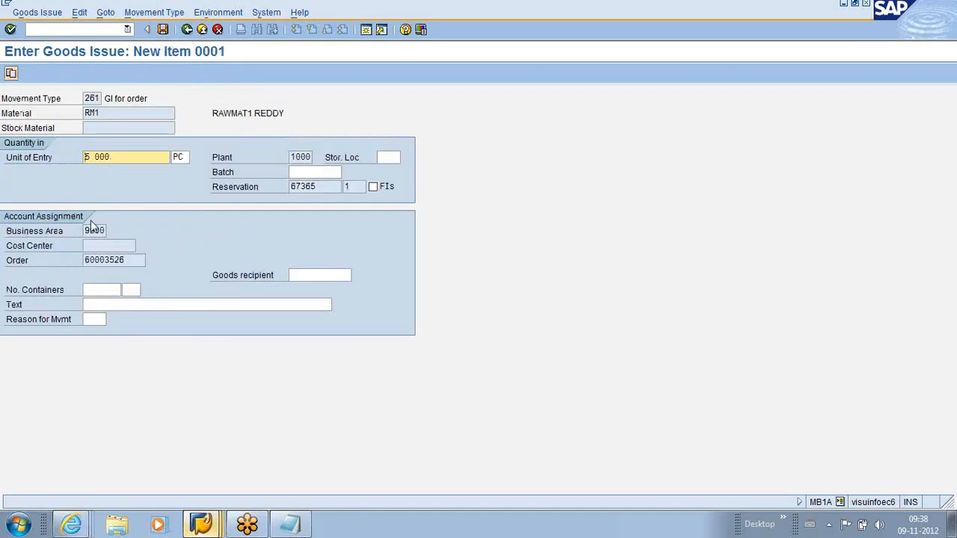
Review the RM1 item's material and quantity, set its storage location to 0005 and accept the item
left_click(108, 157)
left_click(102, 115)
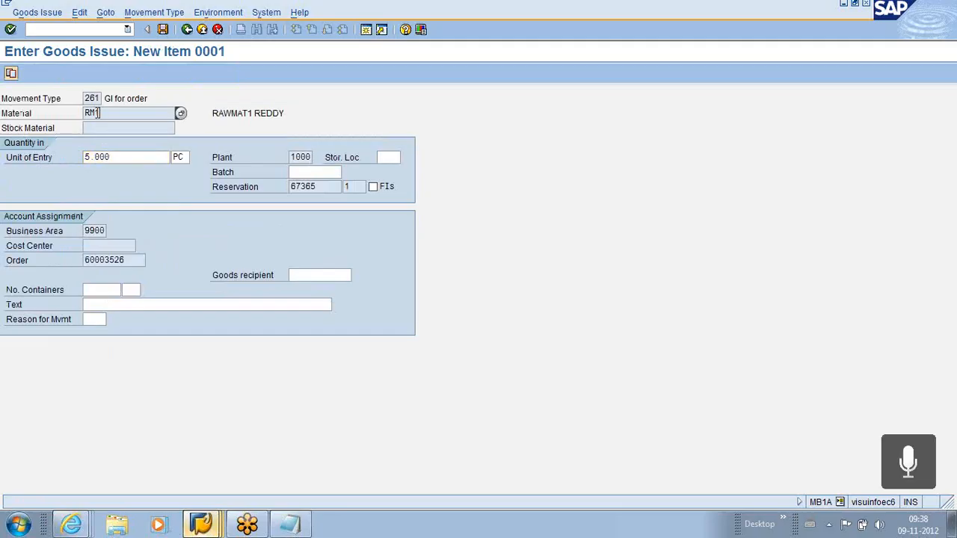
left_click(122, 157)
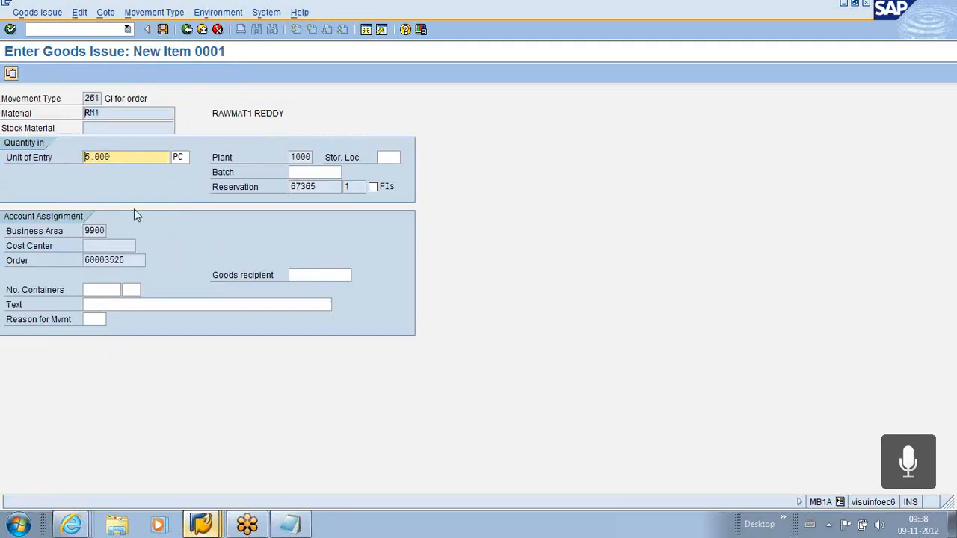
left_click(389, 158)
left_click(390, 159)
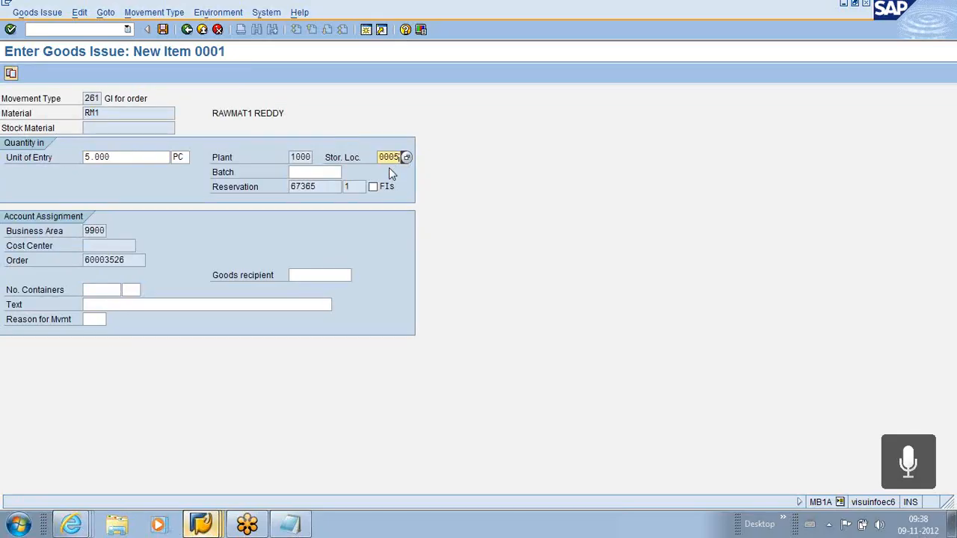
key("Return")
Set the RM2 item's storage location to 0005 and post the goods issue
left_click(107, 112)
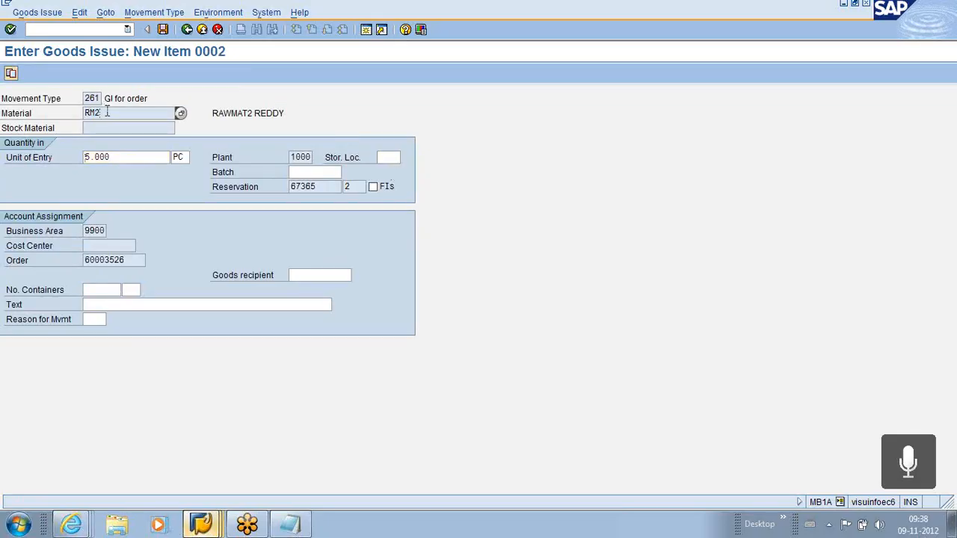
left_click(120, 158)
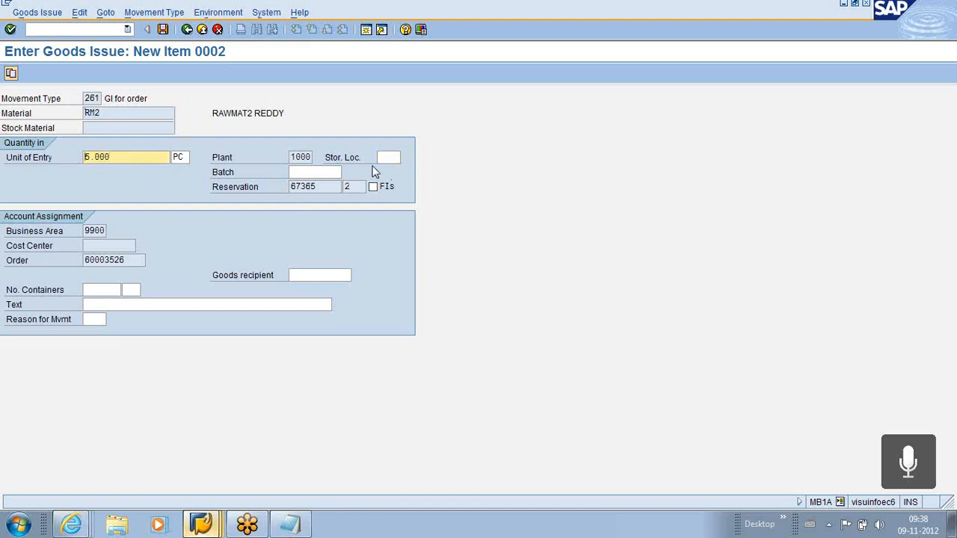
left_click(388, 158)
left_click(388, 169)
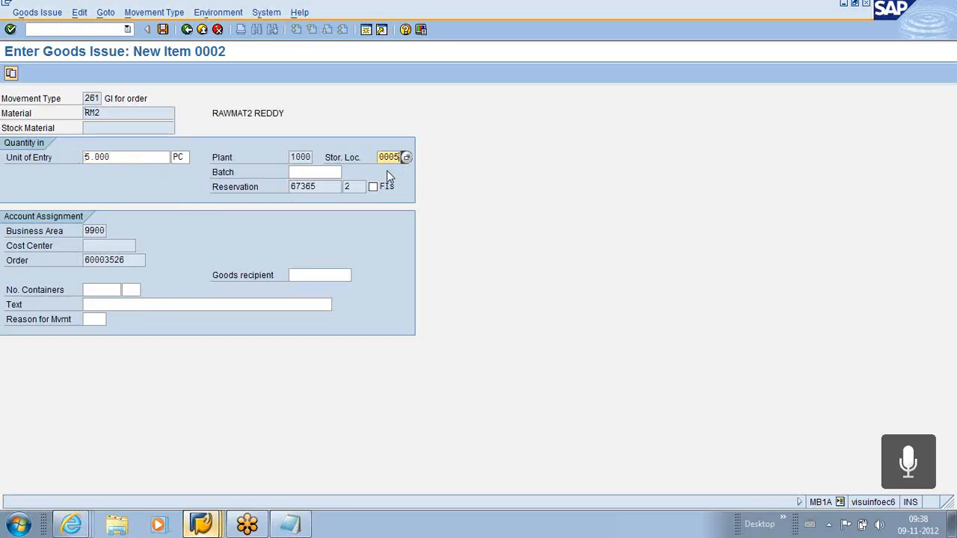
key("Return")
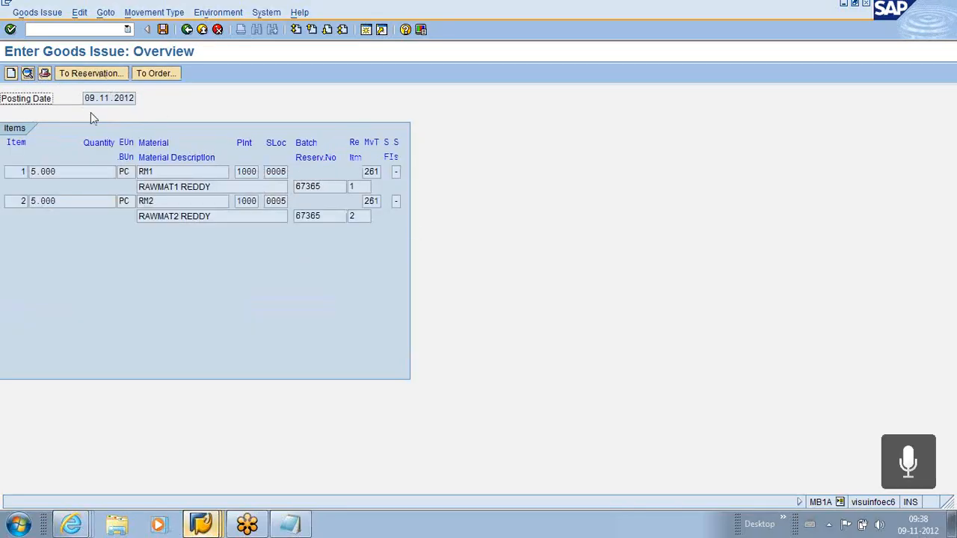
left_click(163, 30)
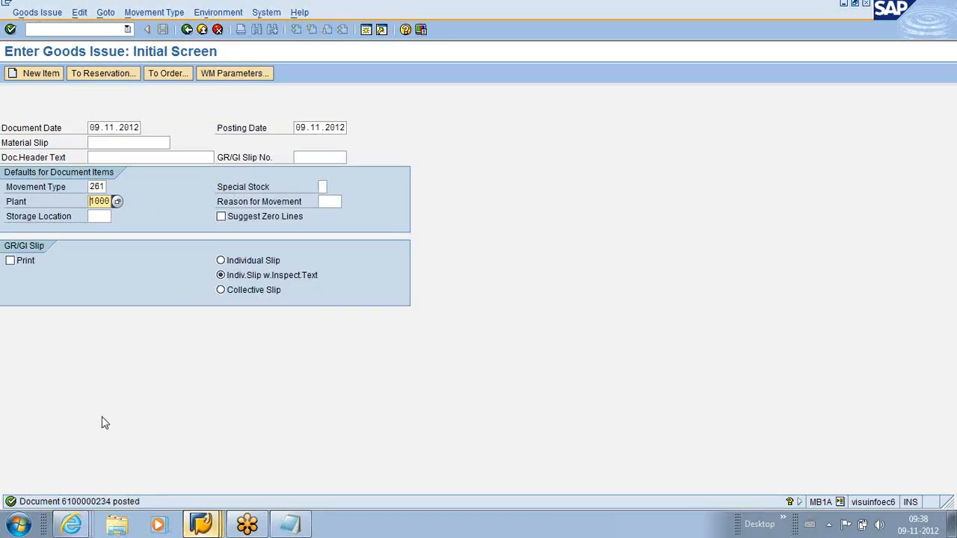
left_click(57, 29)
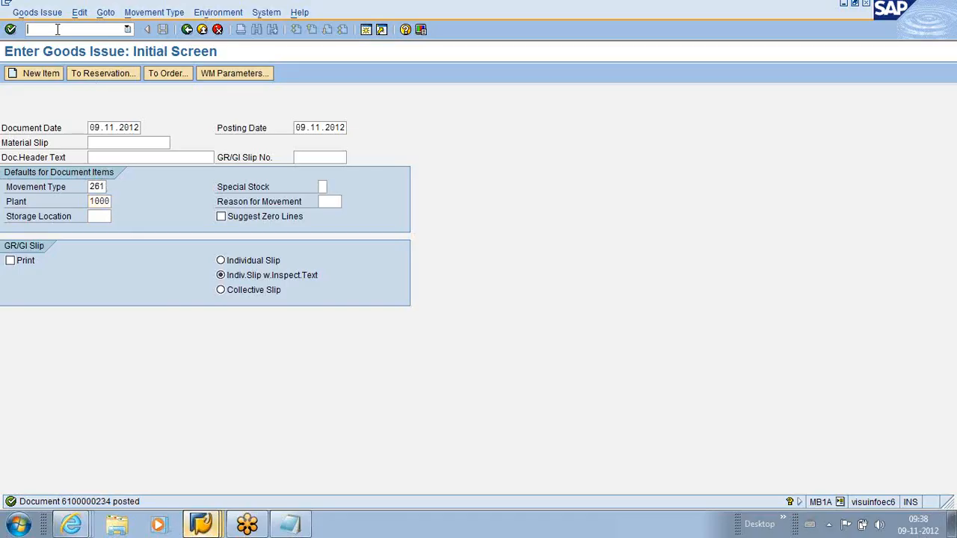
type("/N MD04")
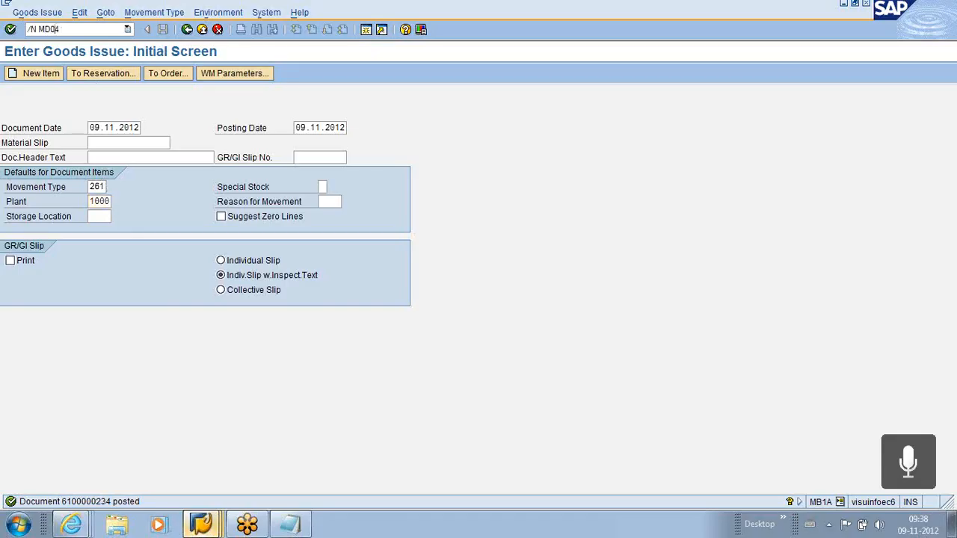
key("Return")
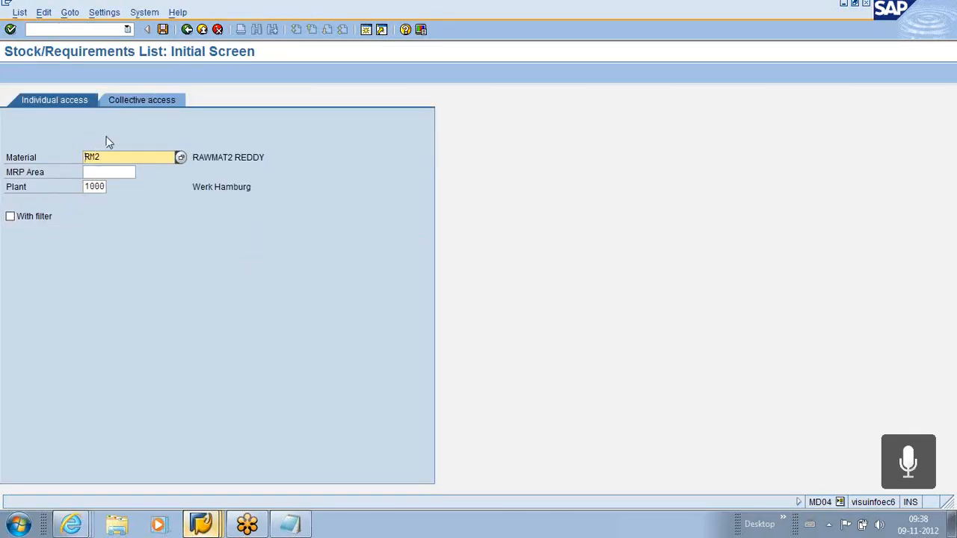
Open transaction CO03 and display the header of the DESFIN1 production order
left_click(64, 29)
type("/")
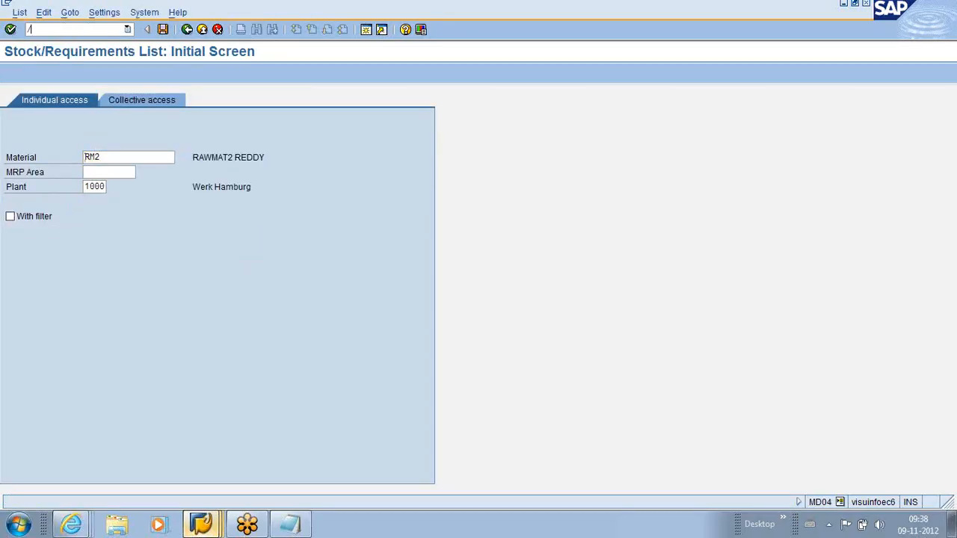
type("NCO03")
key("Return")
key("Return")
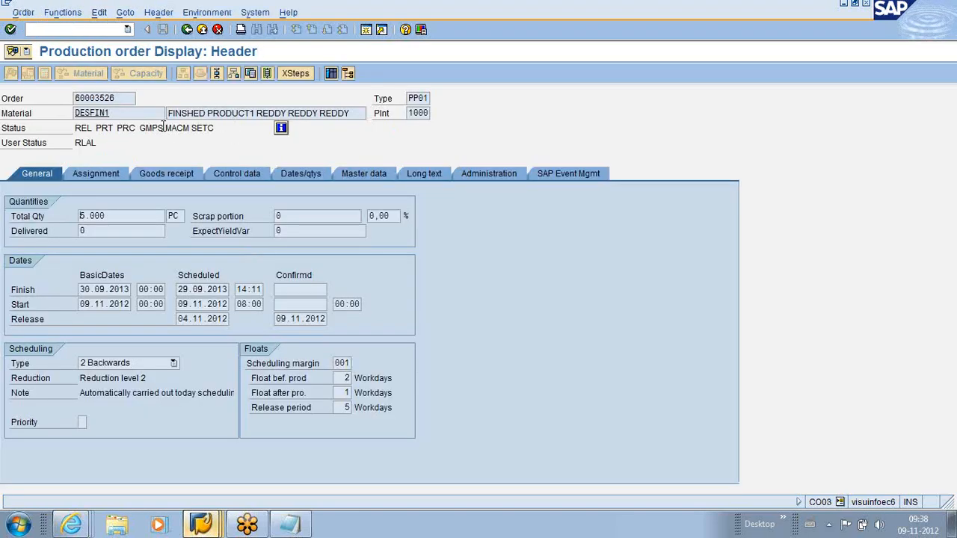
Examine the production order's detailed system statuses for the goods movement, and return to the header
left_click(159, 131)
left_click(281, 129)
left_click(148, 246)
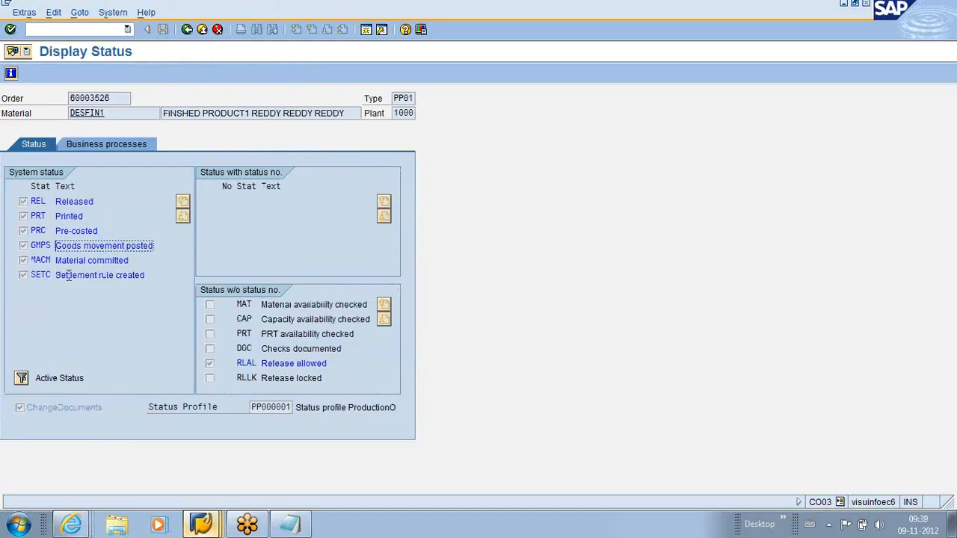
left_click(187, 29)
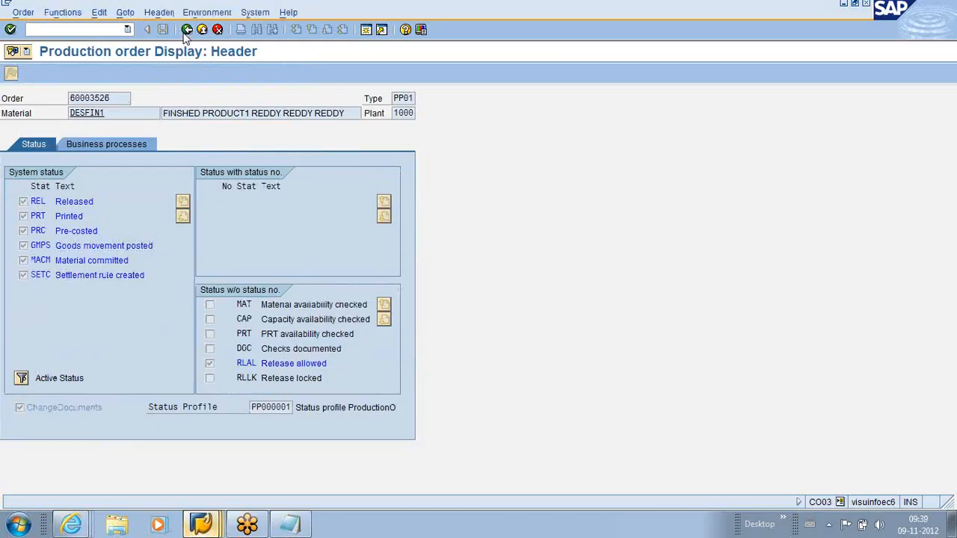
Display the order's documented goods movements, check the materials and storage locations issued, and return to the header
left_click(125, 12)
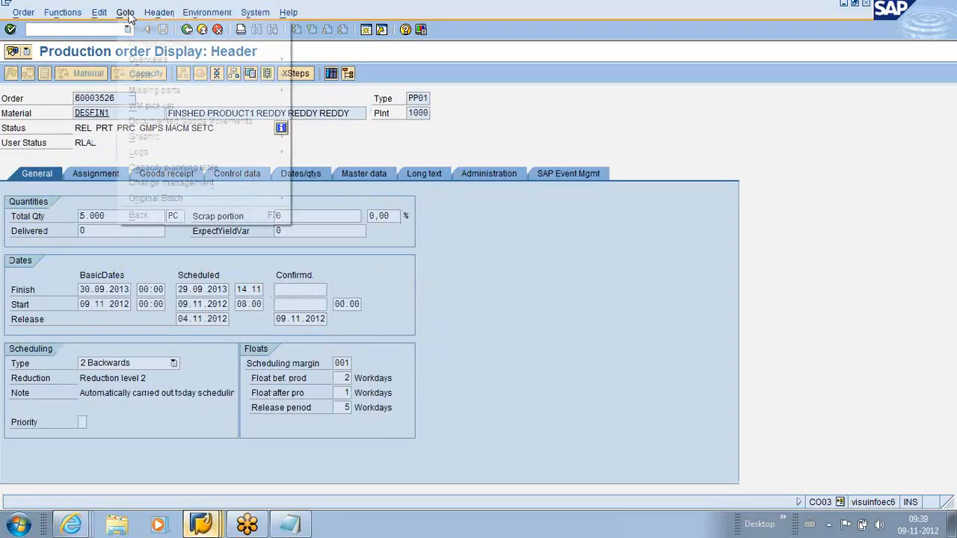
left_click(169, 122)
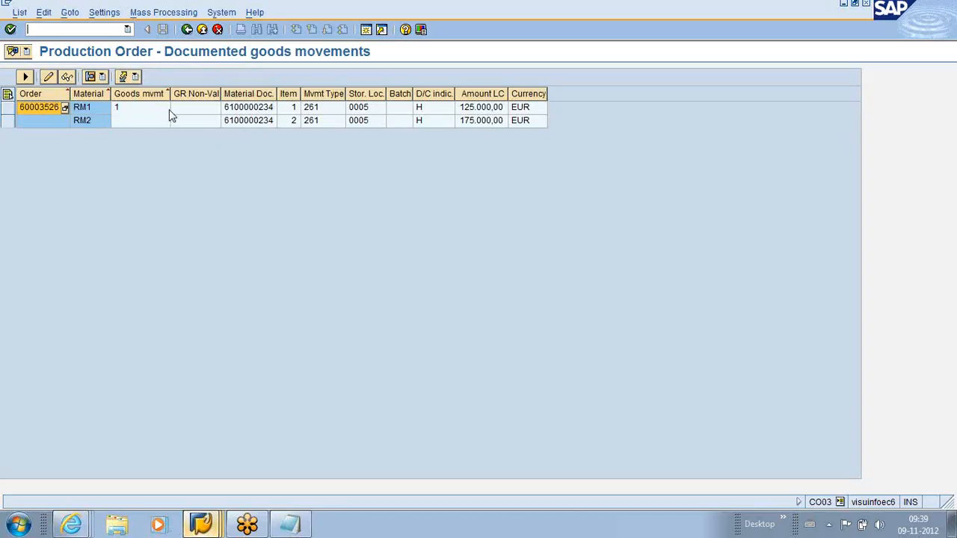
left_click(93, 108)
left_click(94, 123)
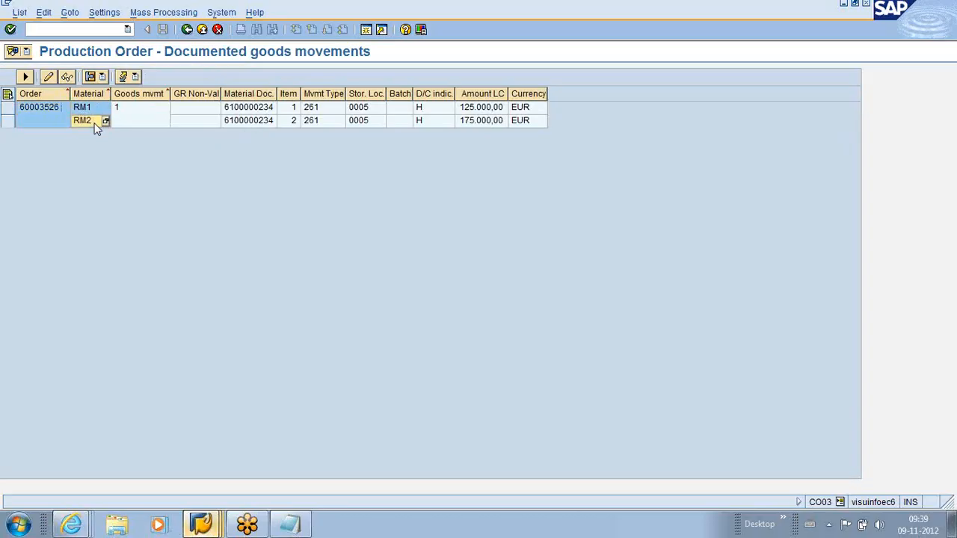
left_click(362, 109)
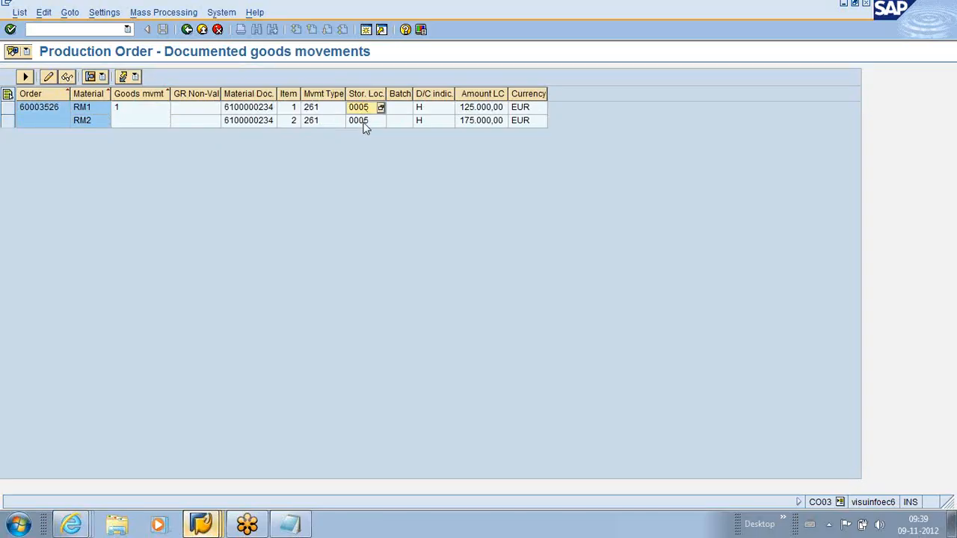
left_click(364, 123)
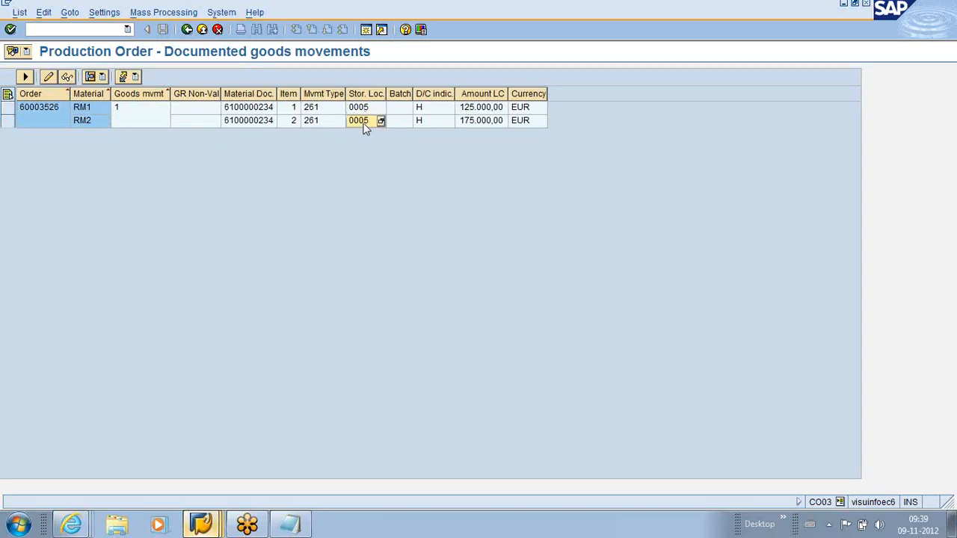
left_click(187, 30)
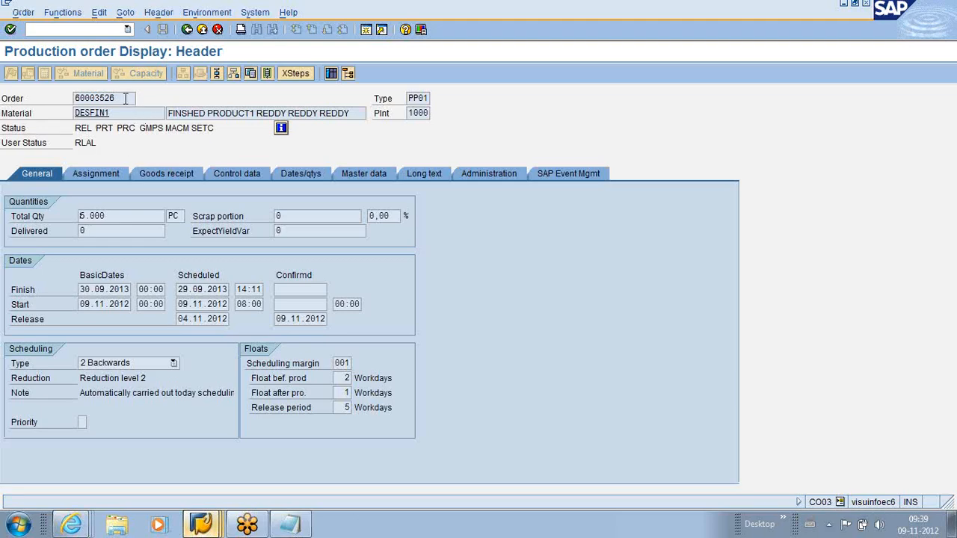
Copy the production order's number from the header and open that order for confirmation in transaction CO15
left_click_drag(126, 98, 75, 92)
key("ctrl+c")
left_click(128, 31)
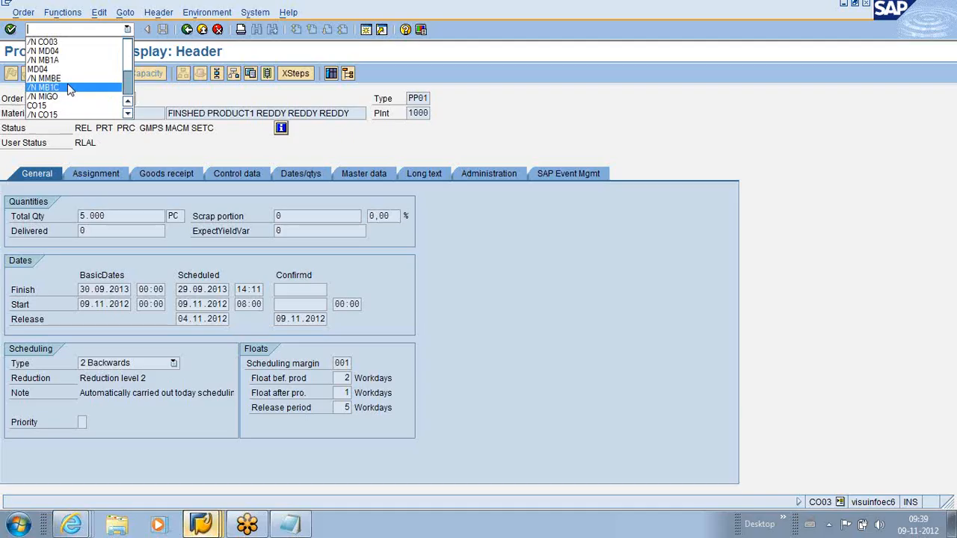
left_click(57, 116)
left_click(10, 30)
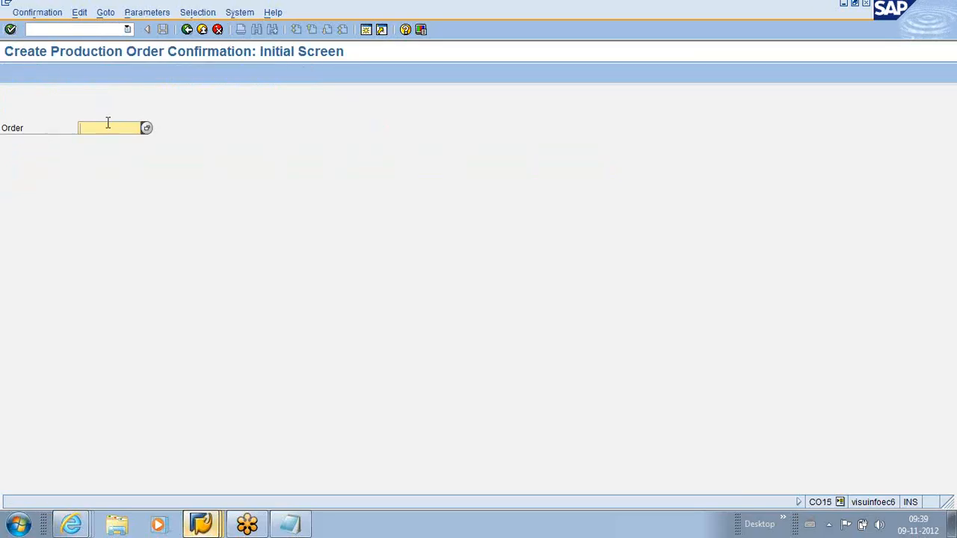
key("ctrl+v")
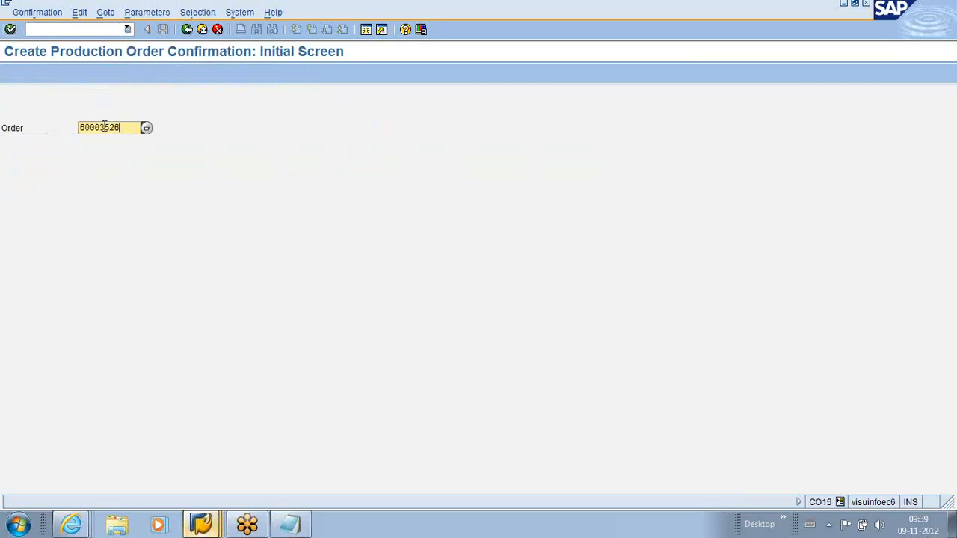
key("Return")
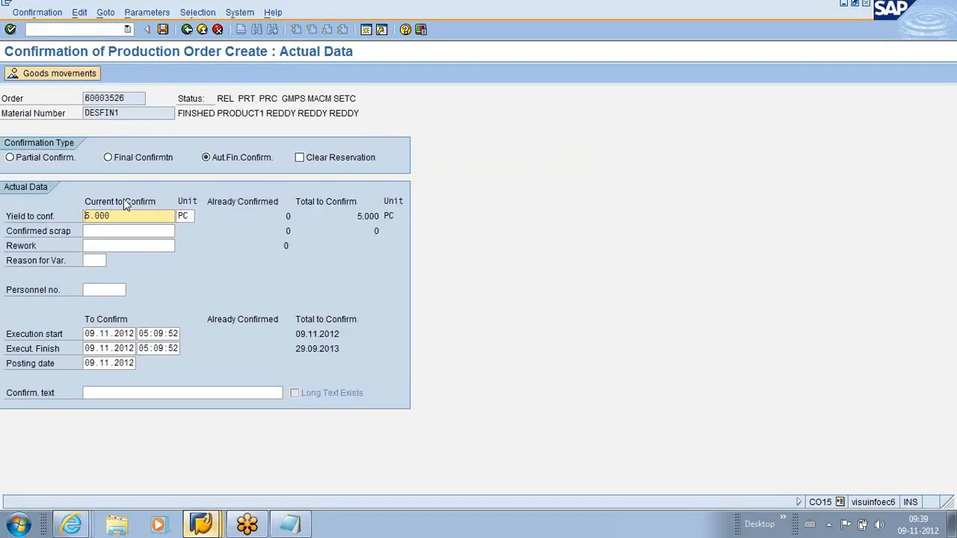
Set the confirmation type to final confirmation with a yield to confirm of 5.000 PC
left_click(108, 157)
left_click(126, 216)
left_click_drag(126, 216, 85, 217)
type("6.000")
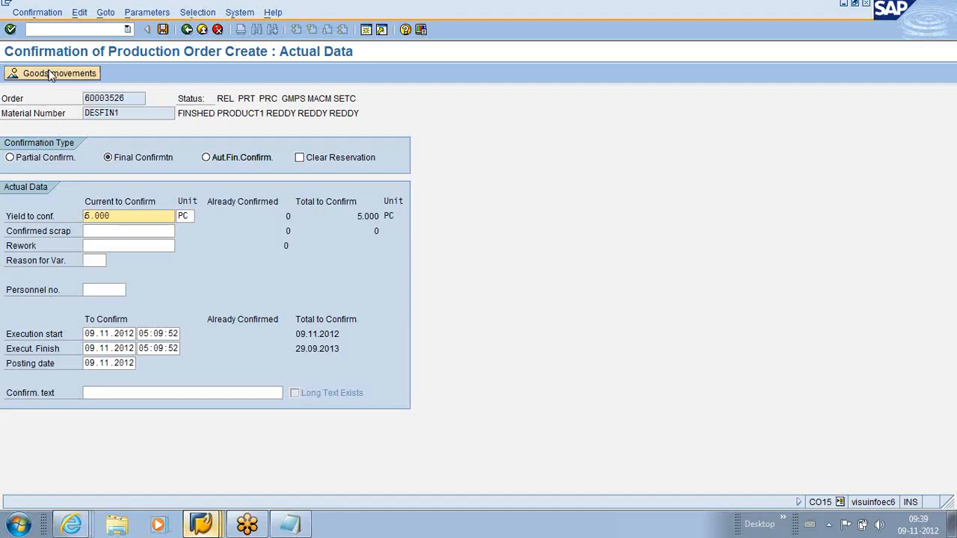
Set the storage location of the DESFIN1 goods receipt to 0005 in the goods movements and save the order confirmation
left_click(68, 73)
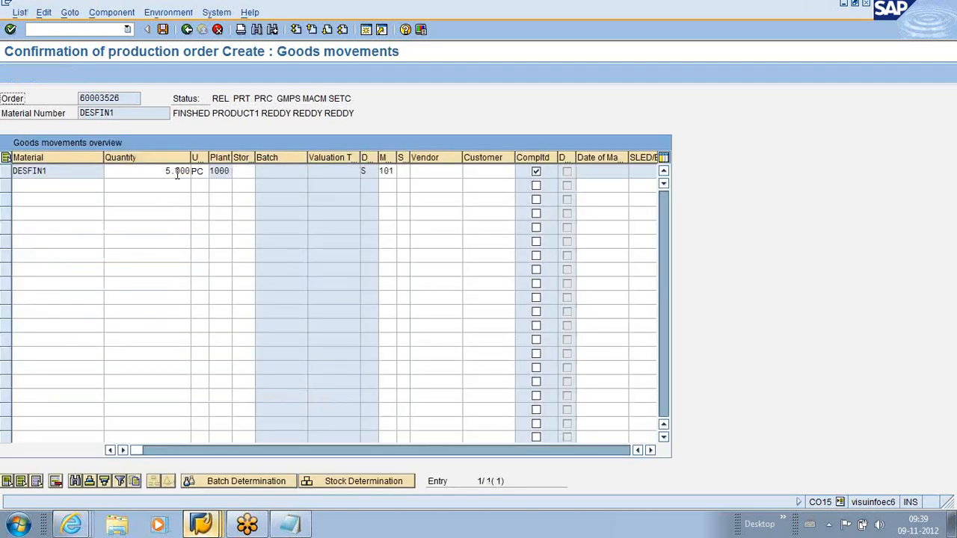
left_click_drag(54, 171, 12, 171)
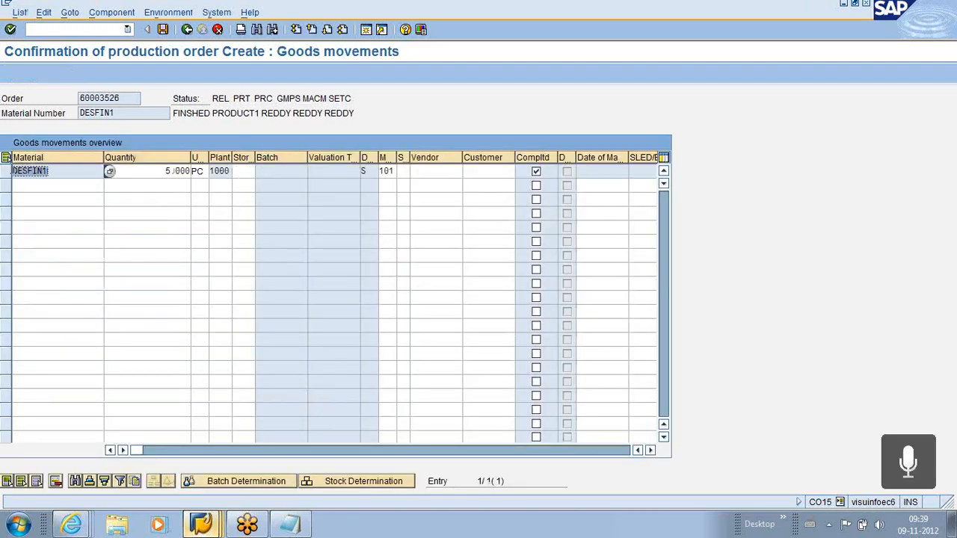
left_click(13, 172)
left_click(248, 171)
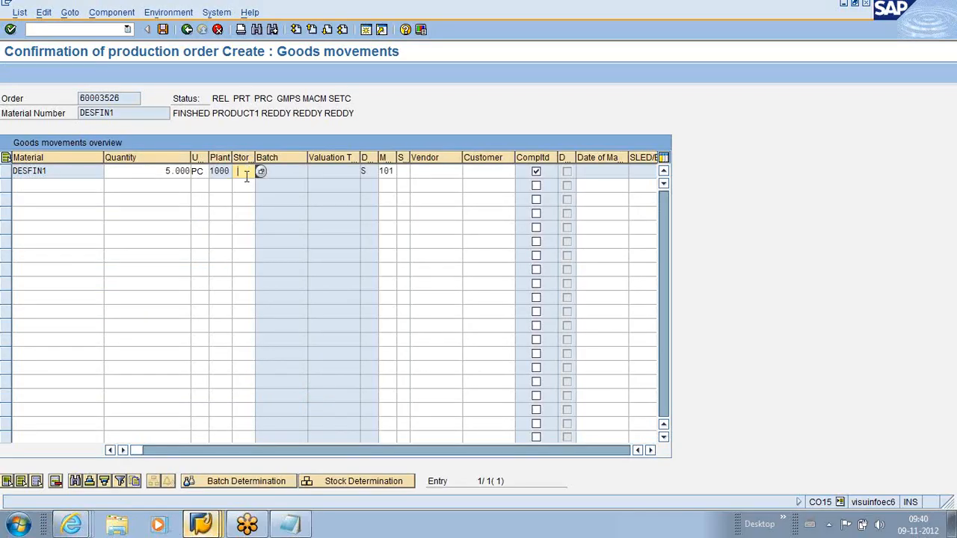
type("0005")
left_click(163, 29)
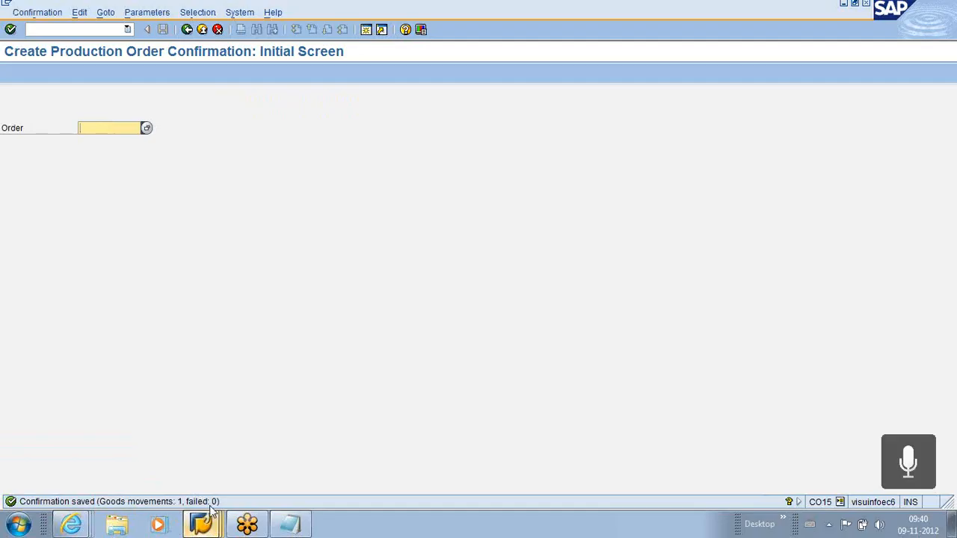
Display the stock/requirements list for material DESFIN1 in transaction MD04 and check its available stock
left_click(53, 30)
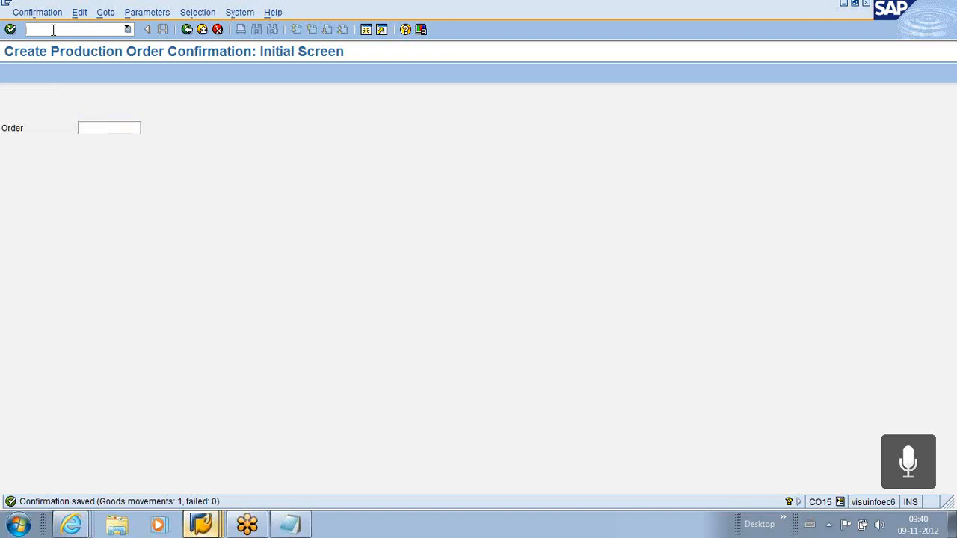
type("/N MD04")
key("Return")
key("Return")
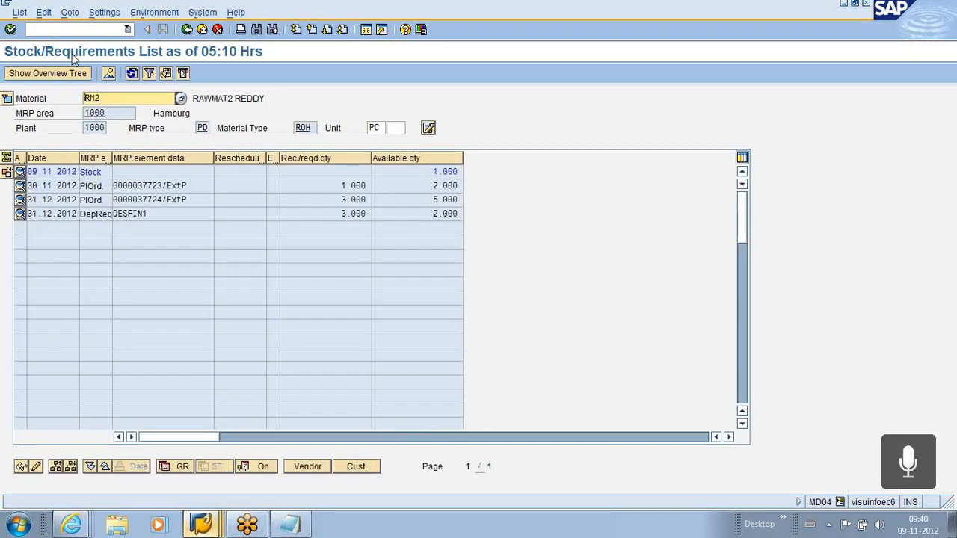
key("BackSpace")
key("BackSpace")
key("BackSpace")
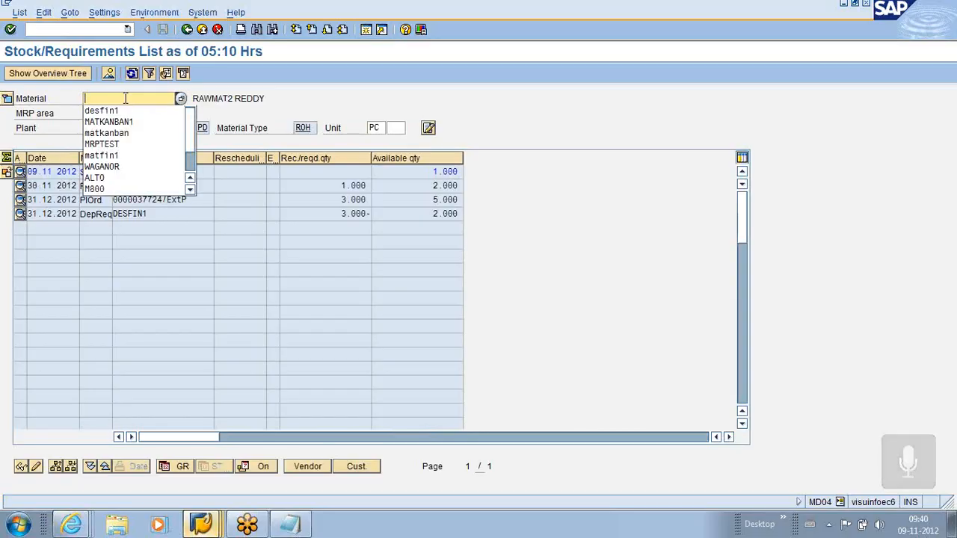
left_click(125, 110)
key("Return")
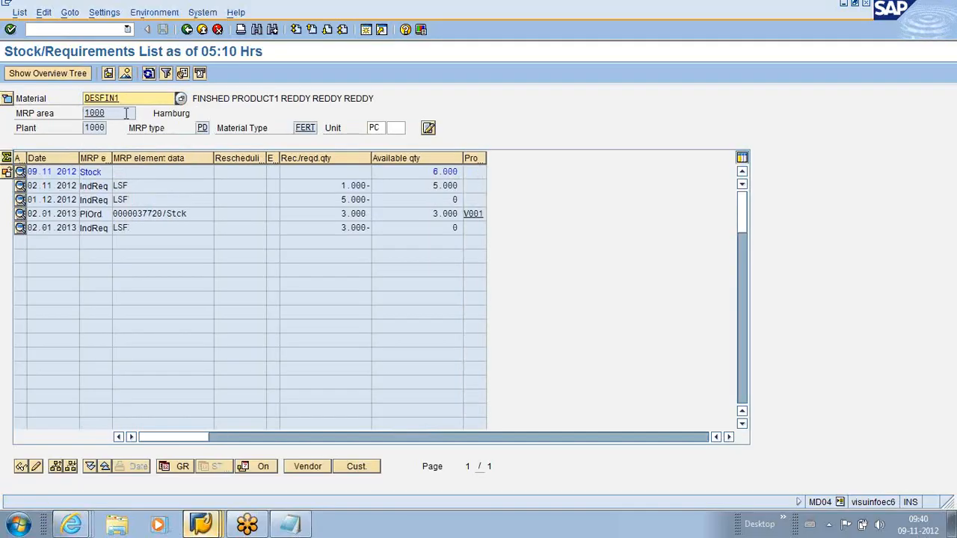
left_click(445, 171)
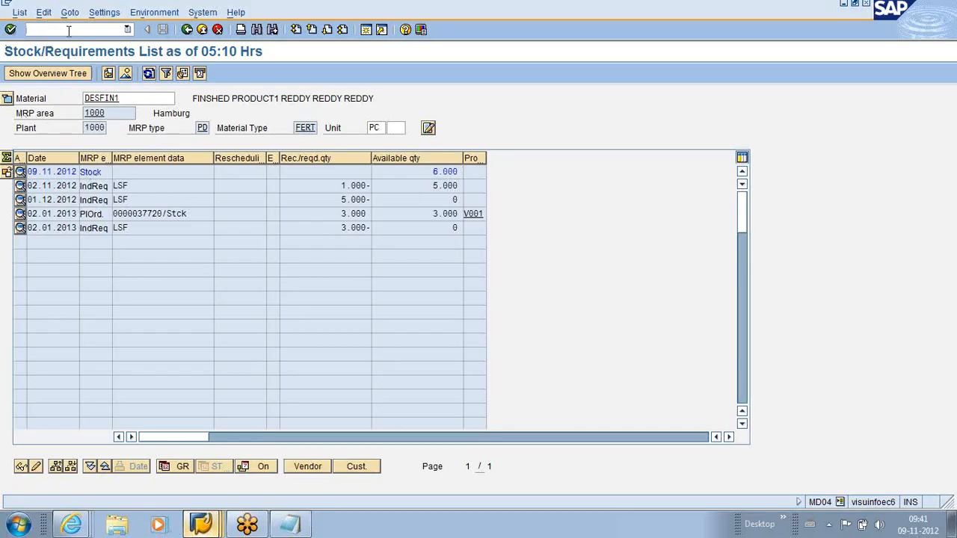
type("/")
Try to convert the 02.01.2013 planned order into a production order, and review its missing parts list
left_click(20, 214)
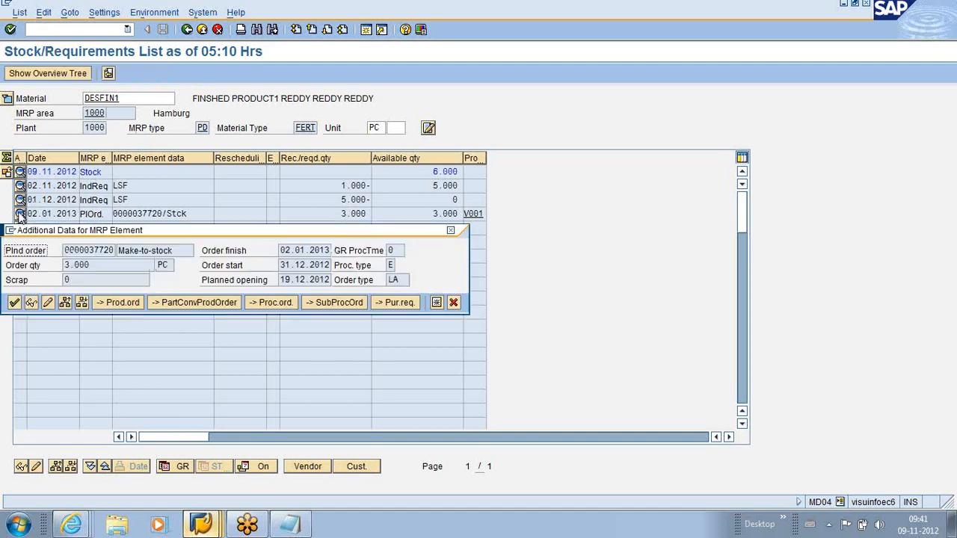
left_click(116, 303)
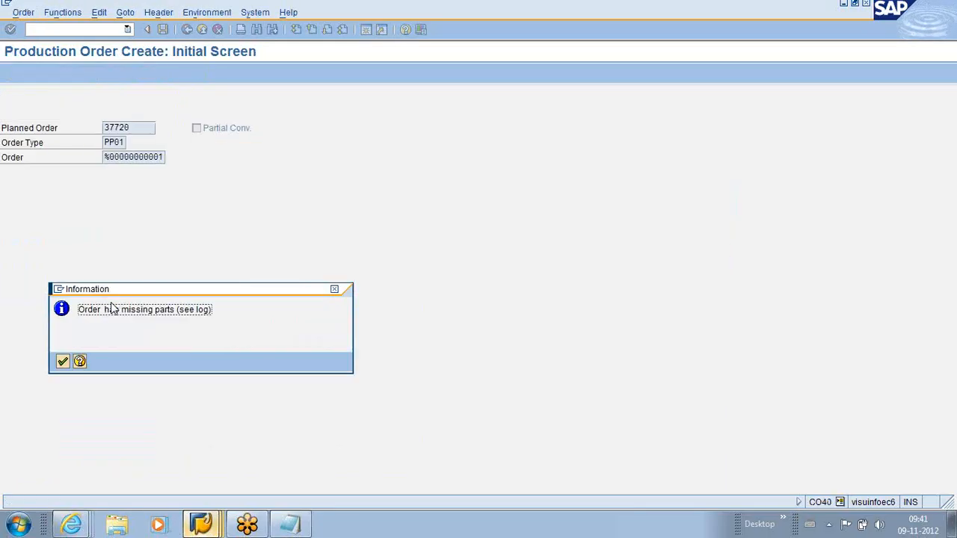
left_click(63, 363)
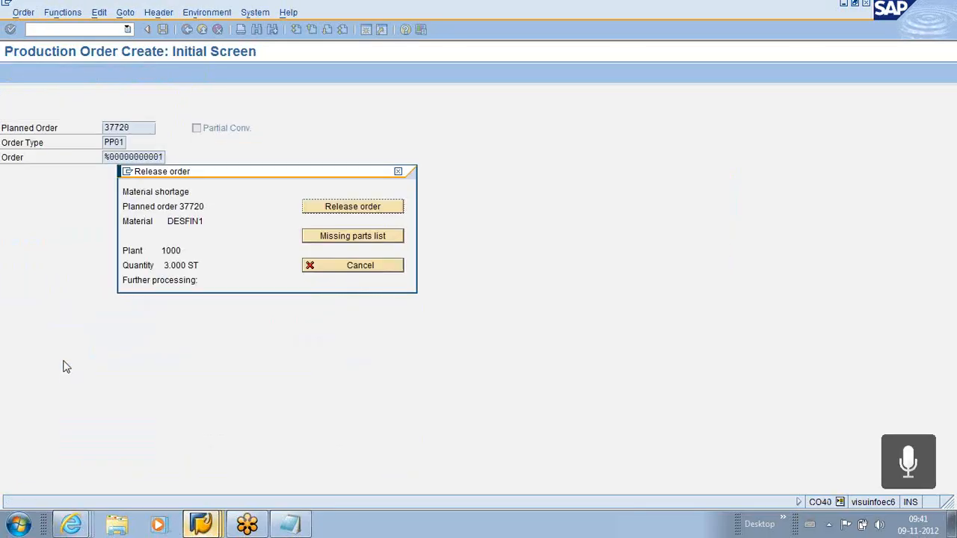
left_click(336, 237)
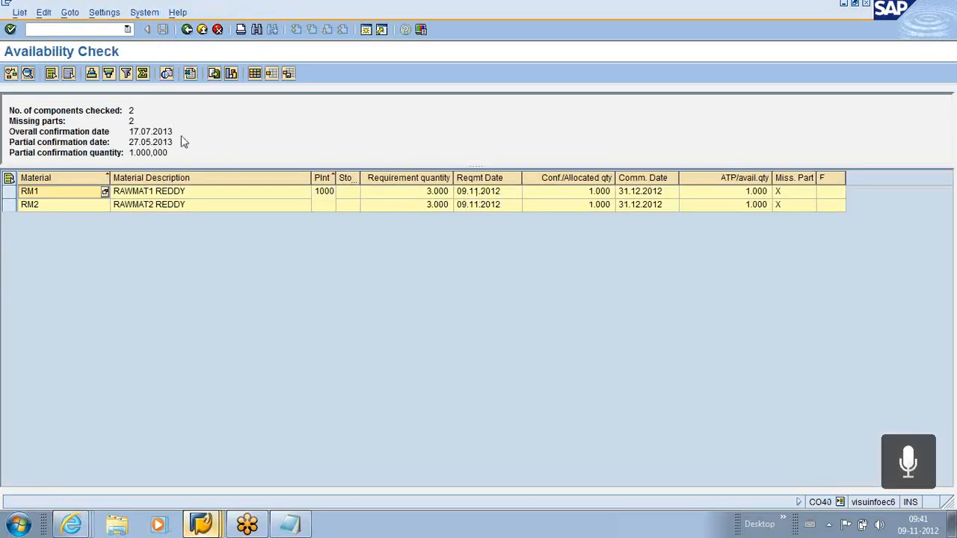
left_click(187, 31)
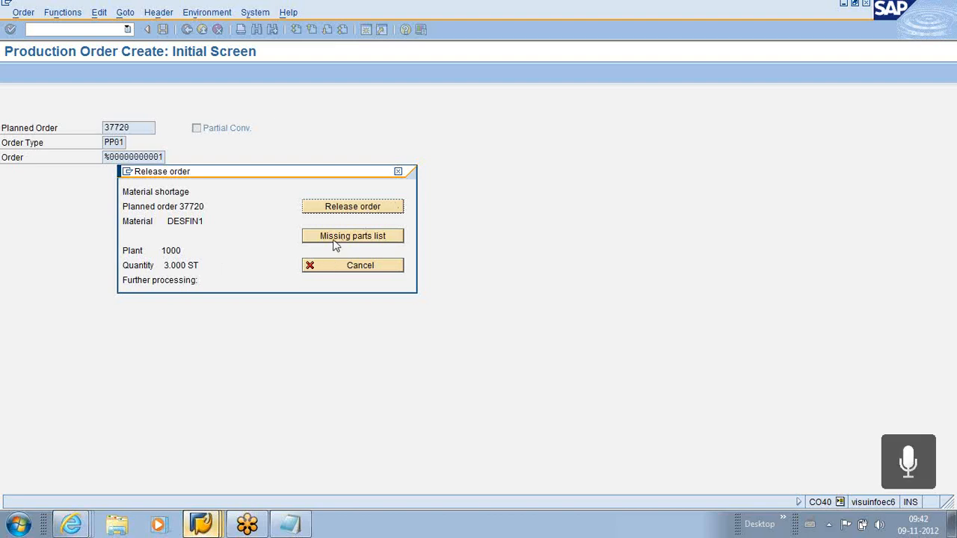
Dismiss the release prompt and check the components' material availability from the order header, including the missing parts list
left_click(398, 171)
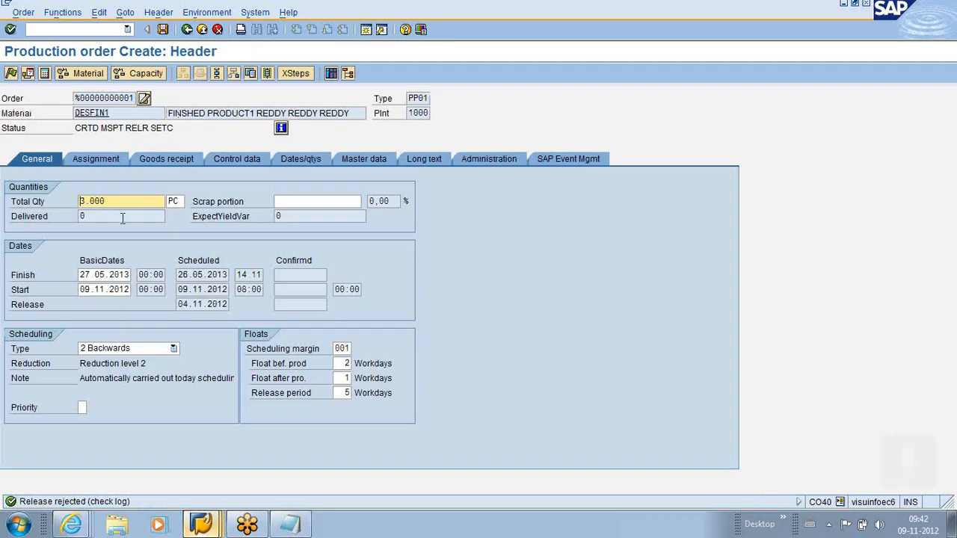
left_click(82, 73)
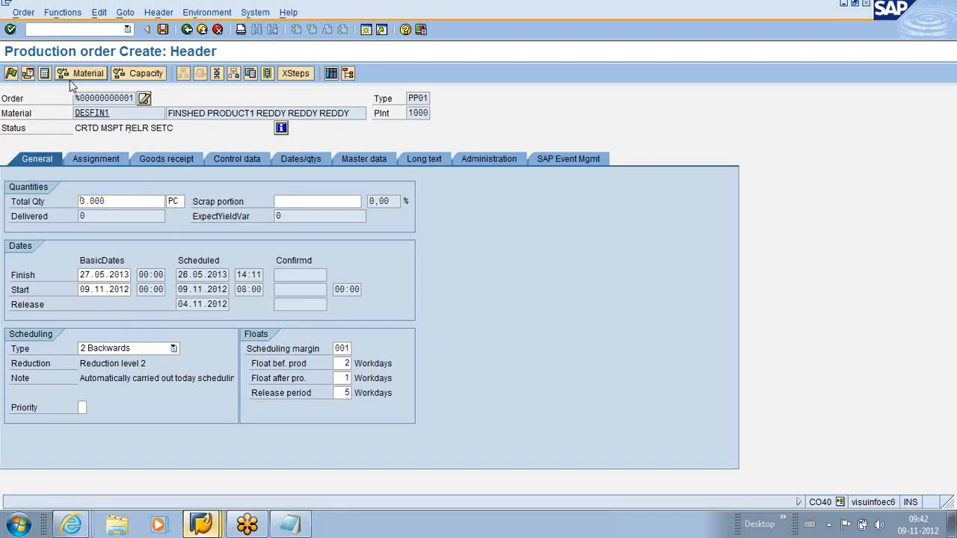
left_click(270, 193)
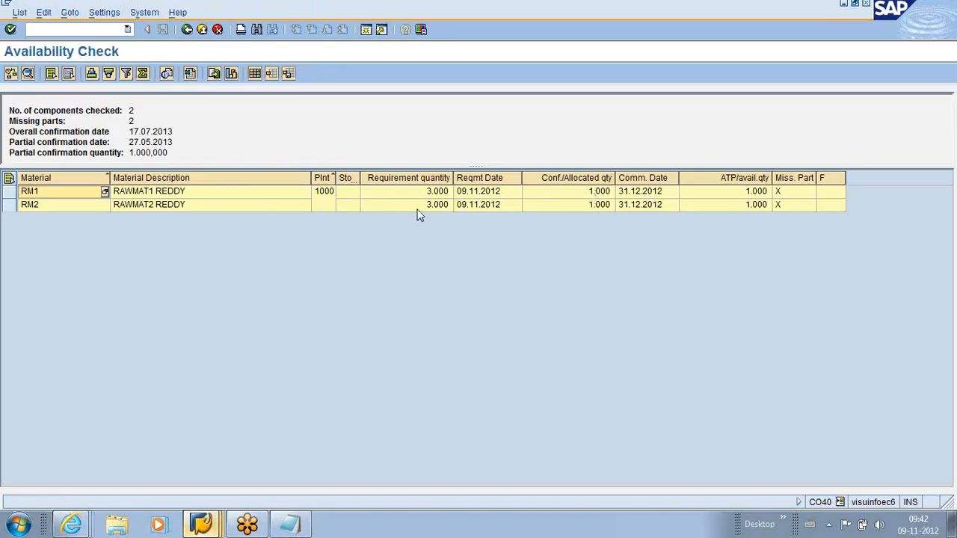
Start a goods receipt in transaction MB1C with movement type 561 for plant 1000
left_click(64, 30)
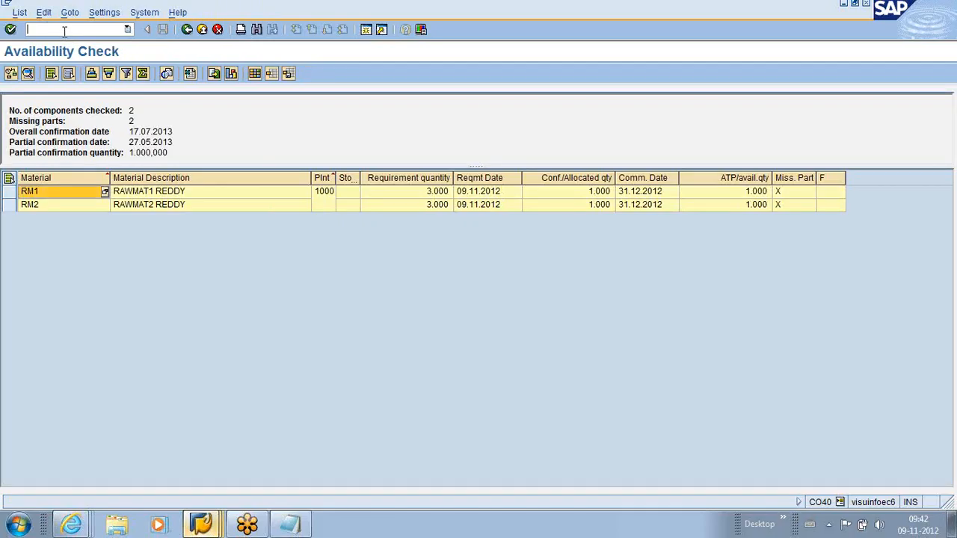
type("/N MB1C")
key("Return")
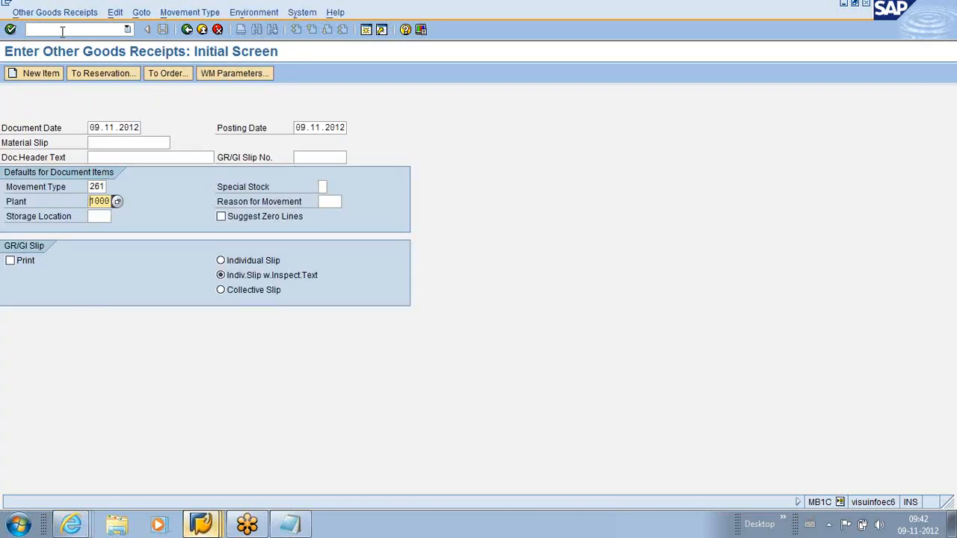
left_click(102, 187)
left_click(104, 210)
key("Return")
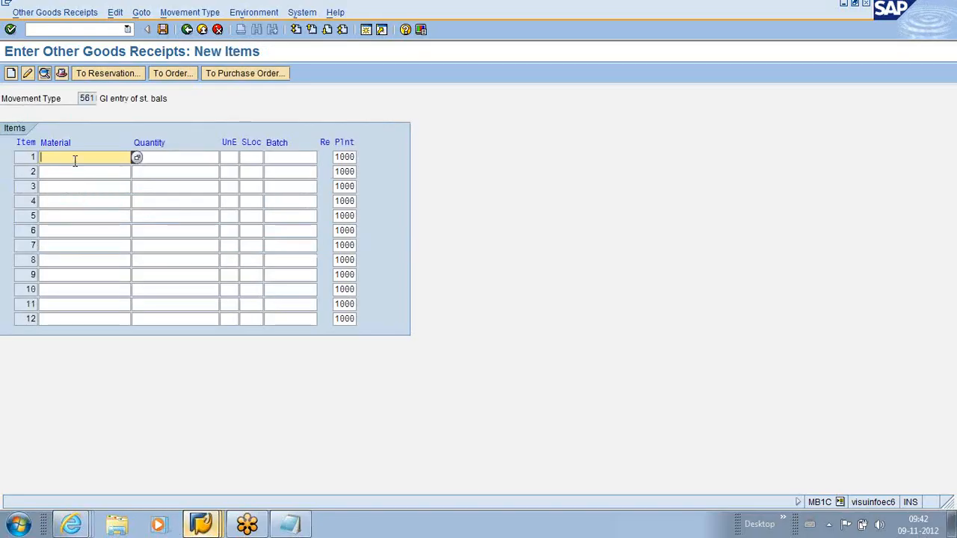
Enter material rm1 as the first receipt item with quantity 2000 and storage location 0005
left_click(74, 161)
left_click(77, 180)
left_click(165, 157)
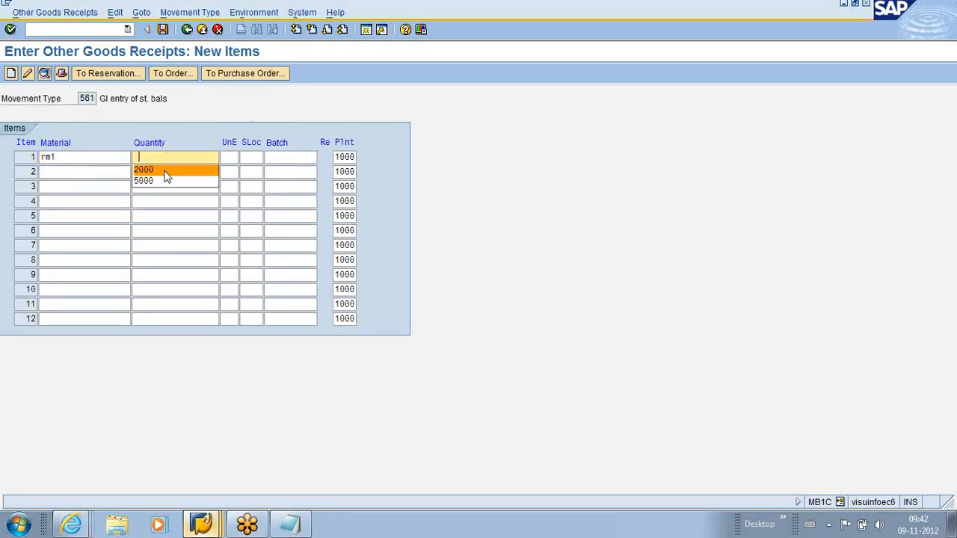
left_click(165, 169)
left_click(249, 157)
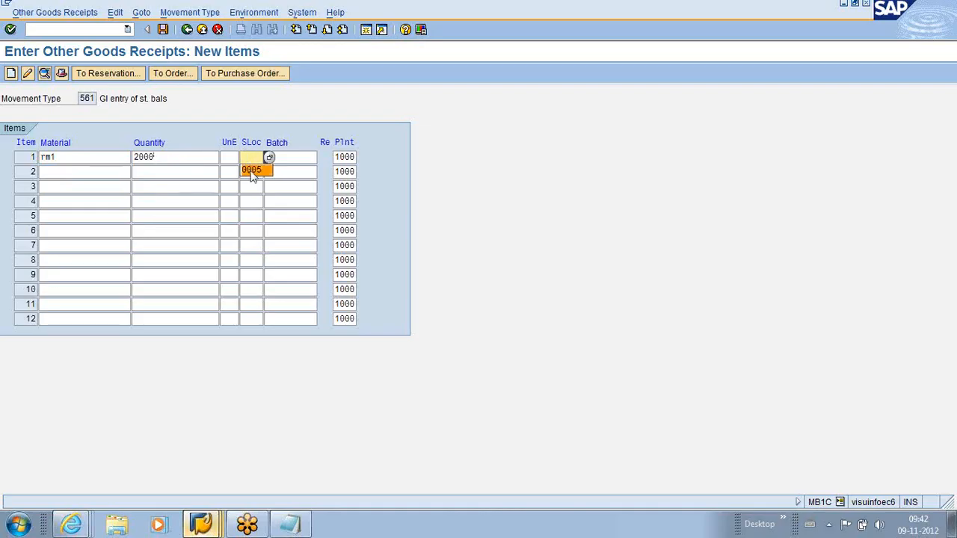
left_click(252, 170)
Enter material rm2 as the second item with quantity 2000 and storage location 0005, and post the goods receipt
left_click(92, 173)
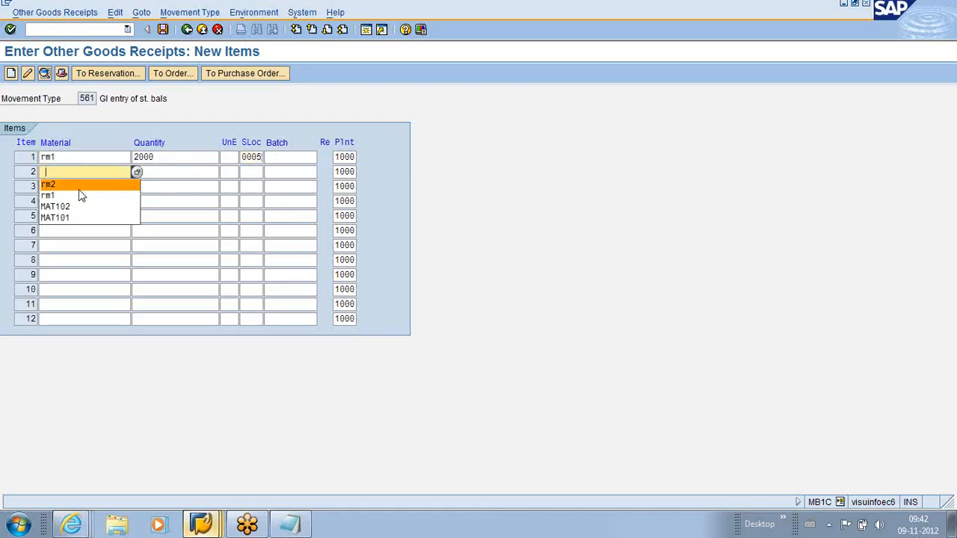
left_click(113, 184)
left_click(177, 173)
left_click(175, 184)
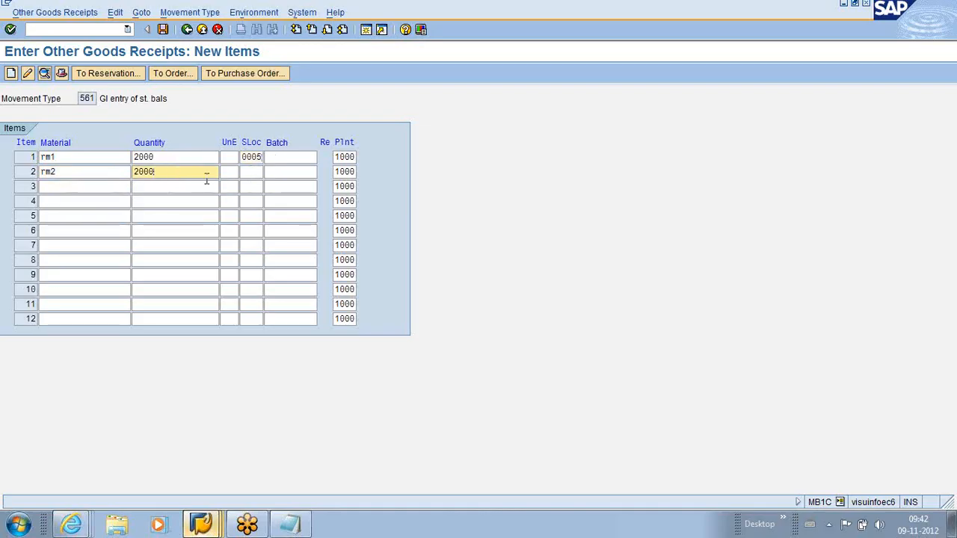
left_click(250, 171)
left_click(250, 185)
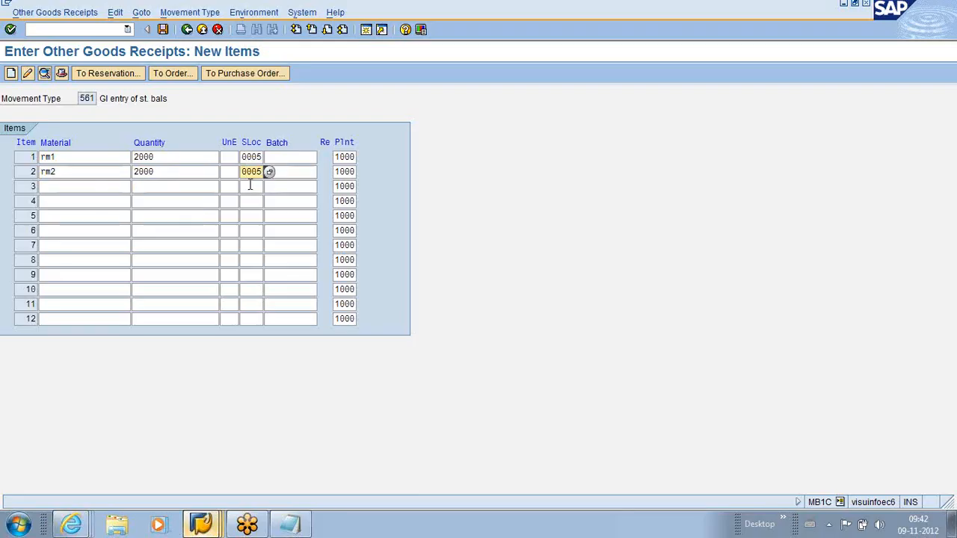
key("Return")
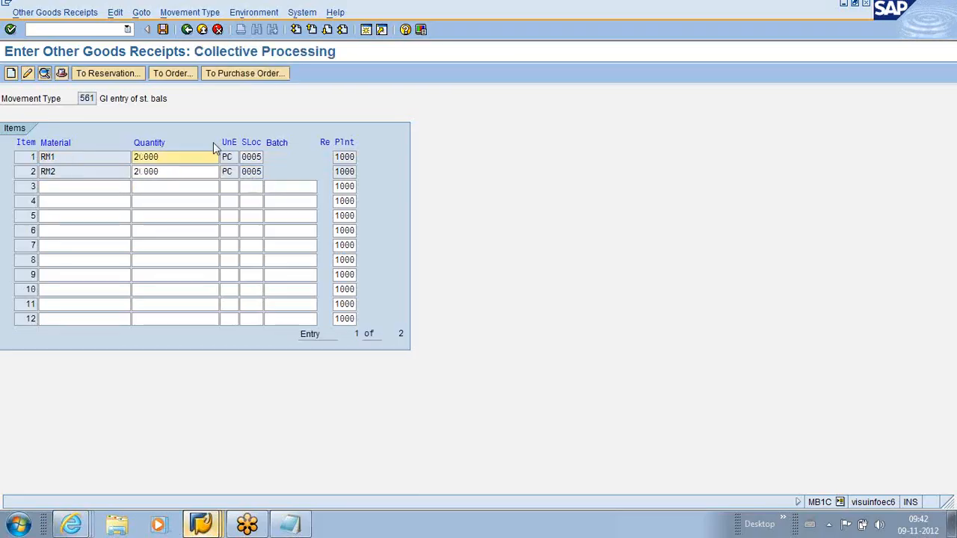
left_click(162, 29)
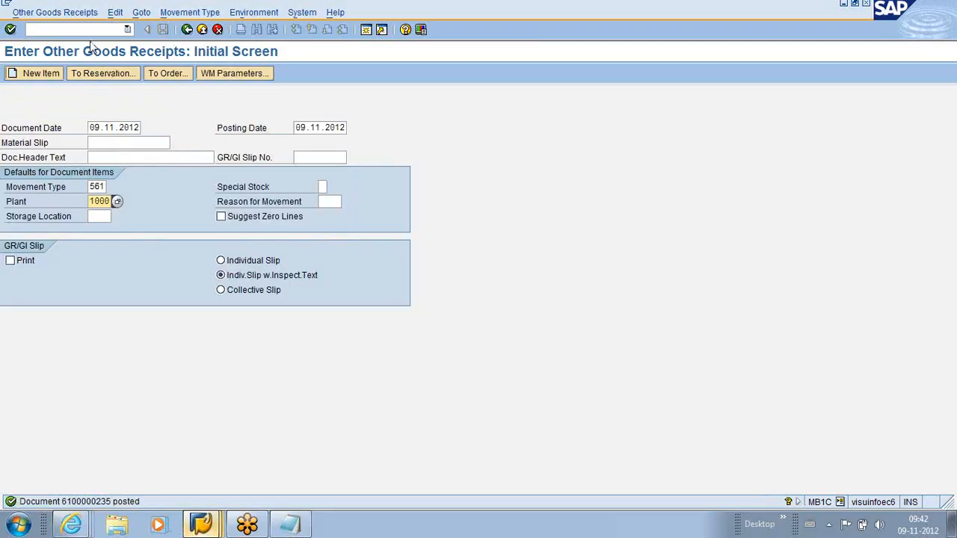
Open the DESFIN1 stock/requirements list in transaction MD04 and convert the 02.01.2013 planned order into a production order
left_click(128, 29)
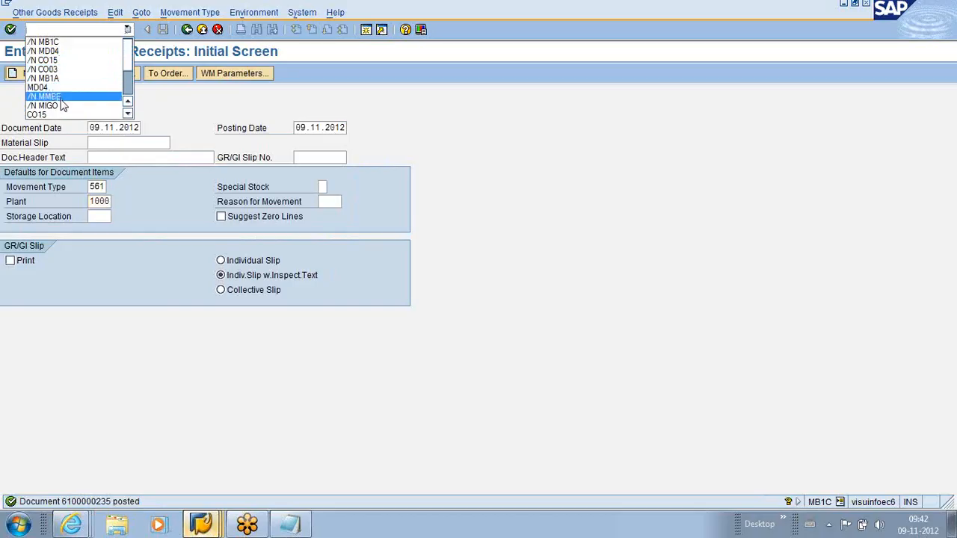
left_click(29, 49)
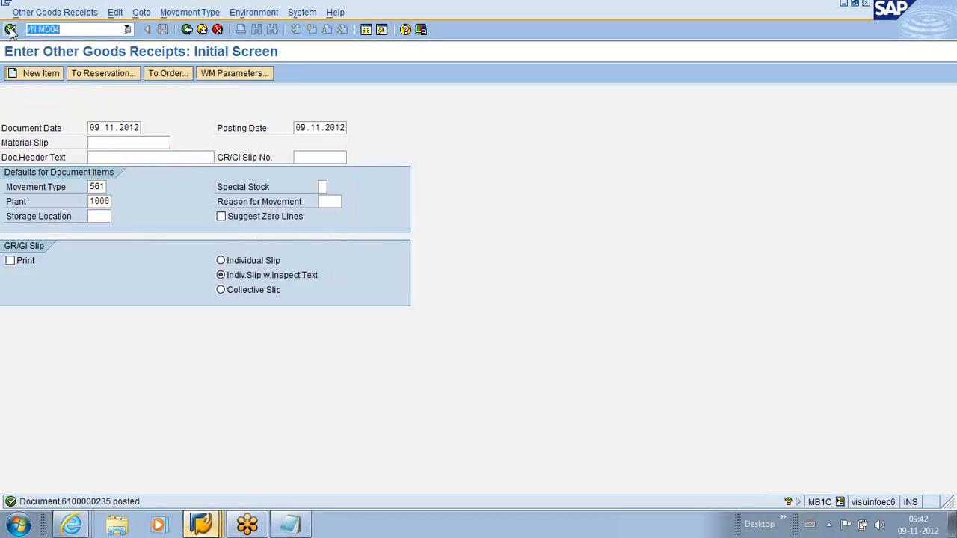
key("Return")
left_click(115, 157)
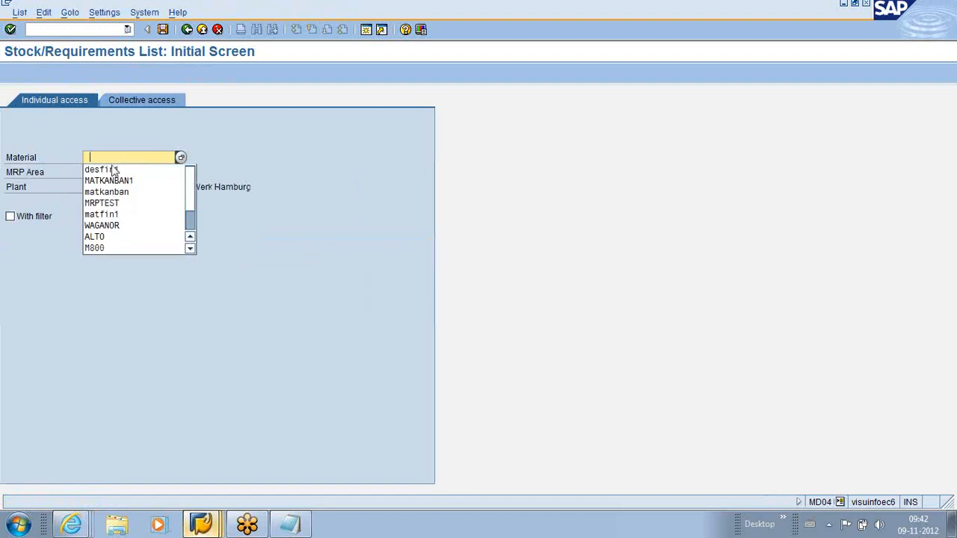
left_click(109, 167)
left_click(10, 29)
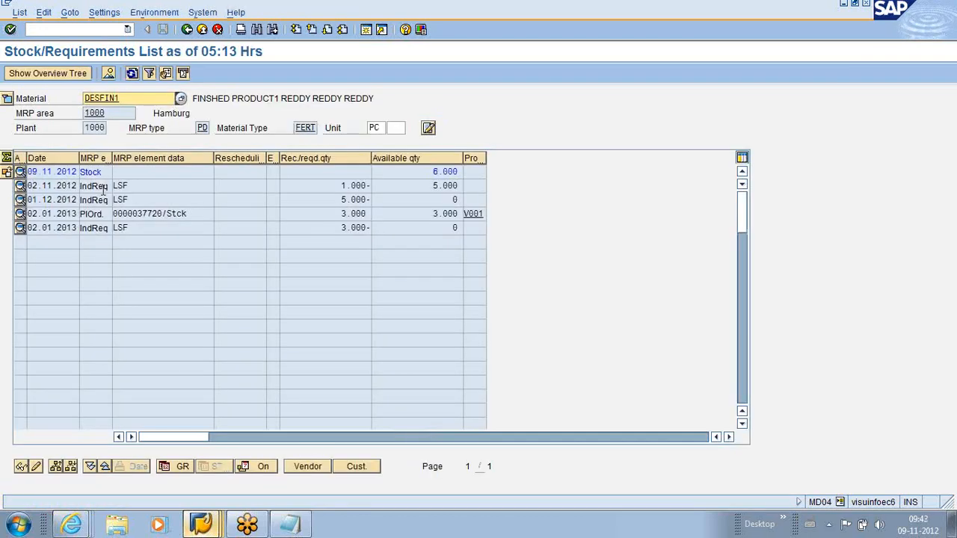
left_click(20, 214)
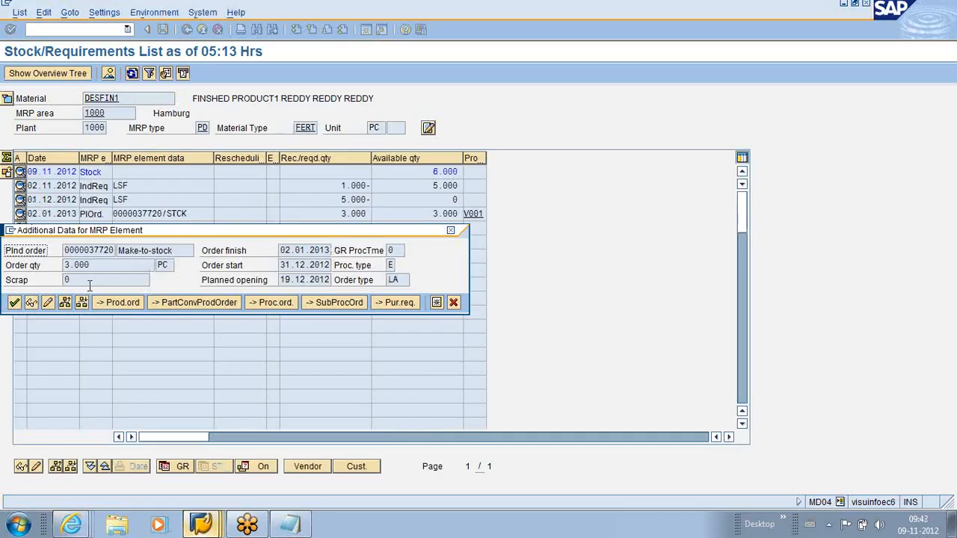
left_click(112, 302)
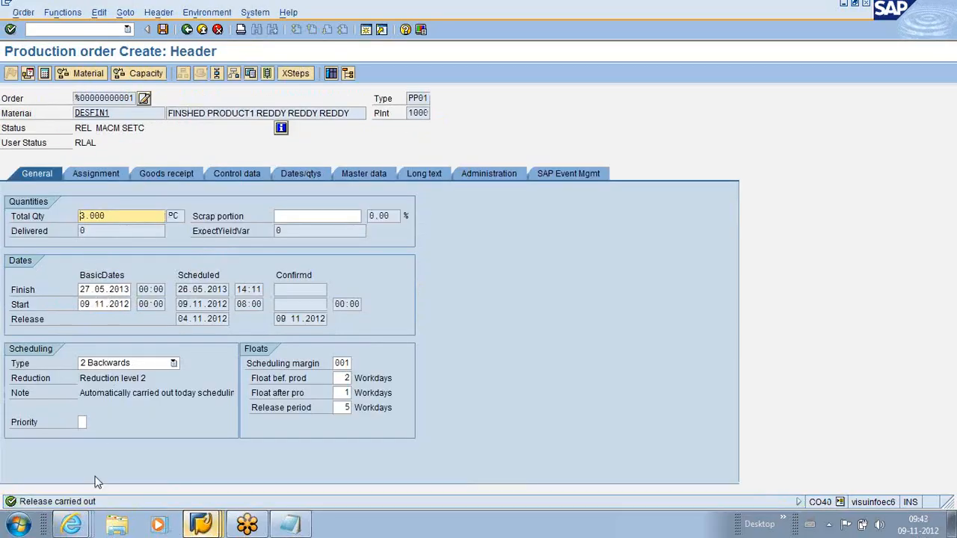
Check the material availability of the new production order and open its operation overview
left_click(79, 73)
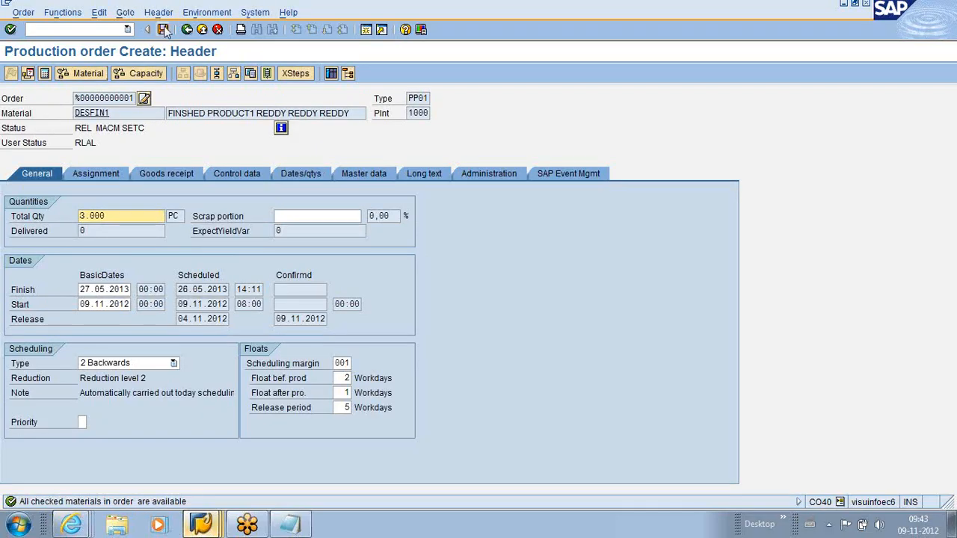
left_click(216, 75)
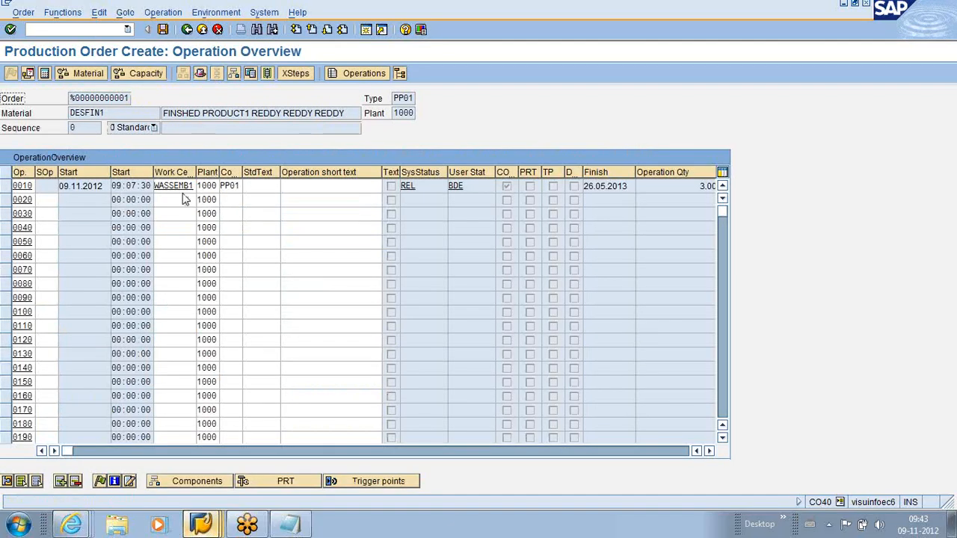
Display the control key details of operation 0010 to check its automatic goods receipt indicator, and close the overview
left_click(231, 187)
left_click(252, 188)
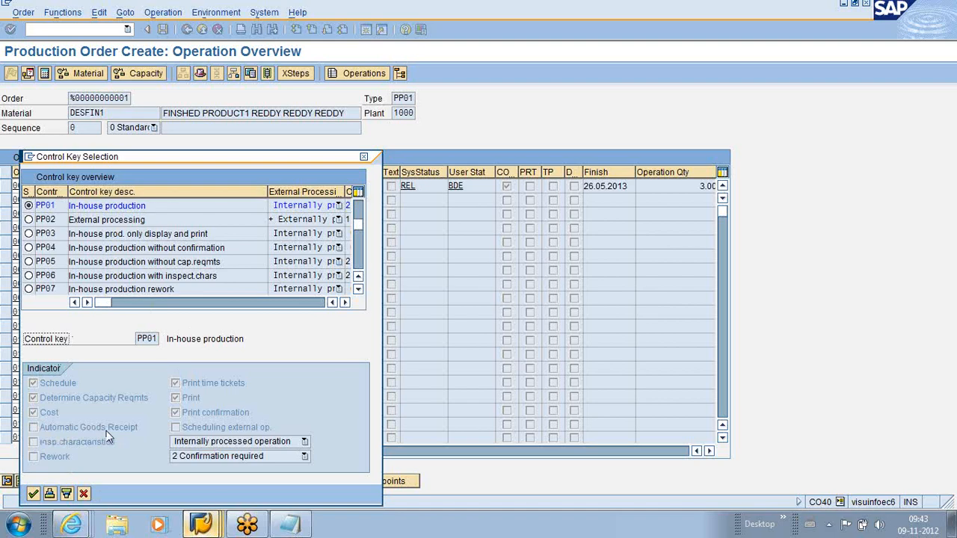
left_click(364, 158)
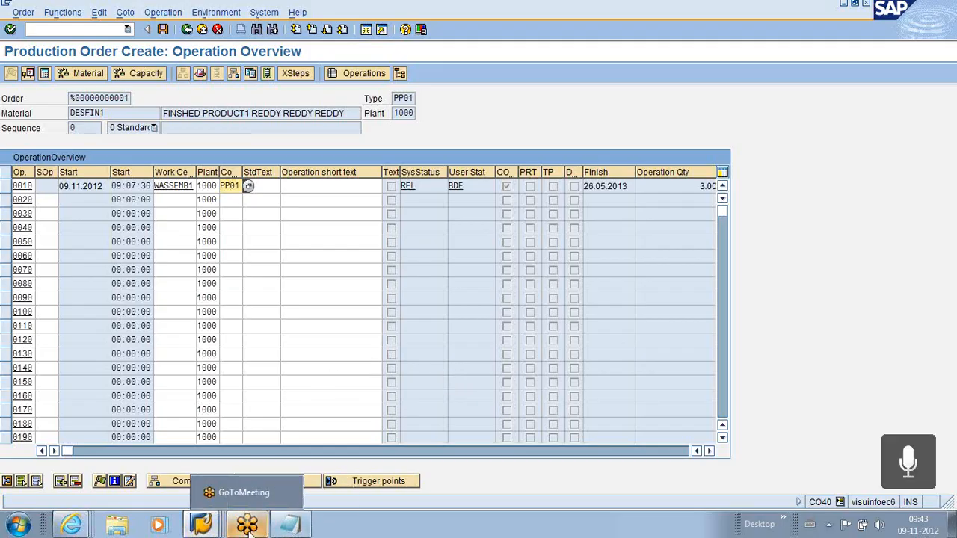
In the other SAP session, run SPRO and open Define Control Key under Production, Basic Data, Routing, Operation Data in the reference IMG
left_click(201, 529)
left_click(181, 427)
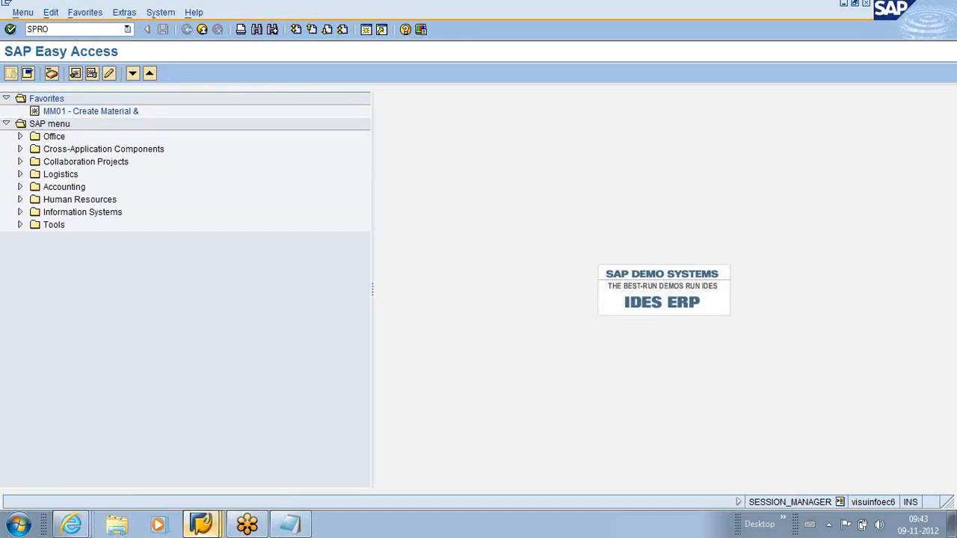
key("Return")
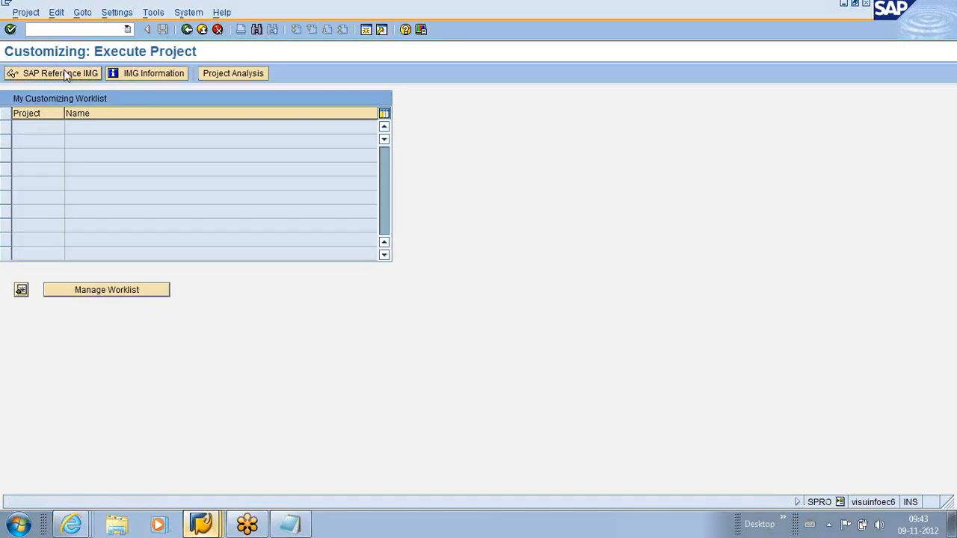
left_click(65, 75)
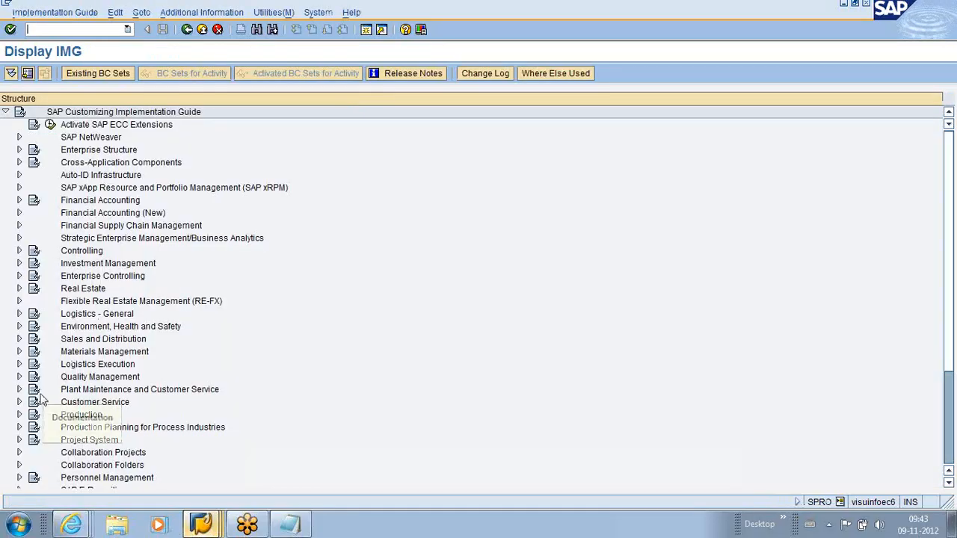
left_click(19, 414)
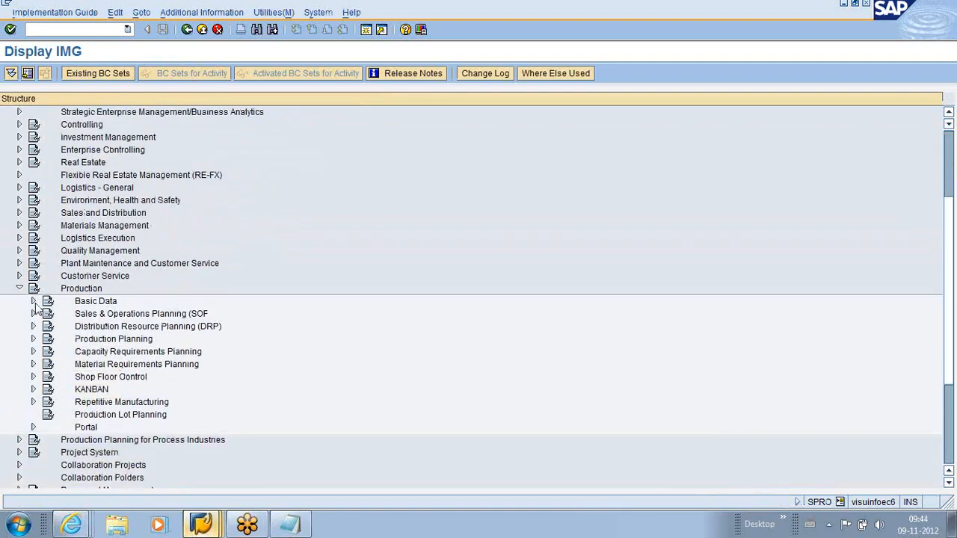
left_click(33, 302)
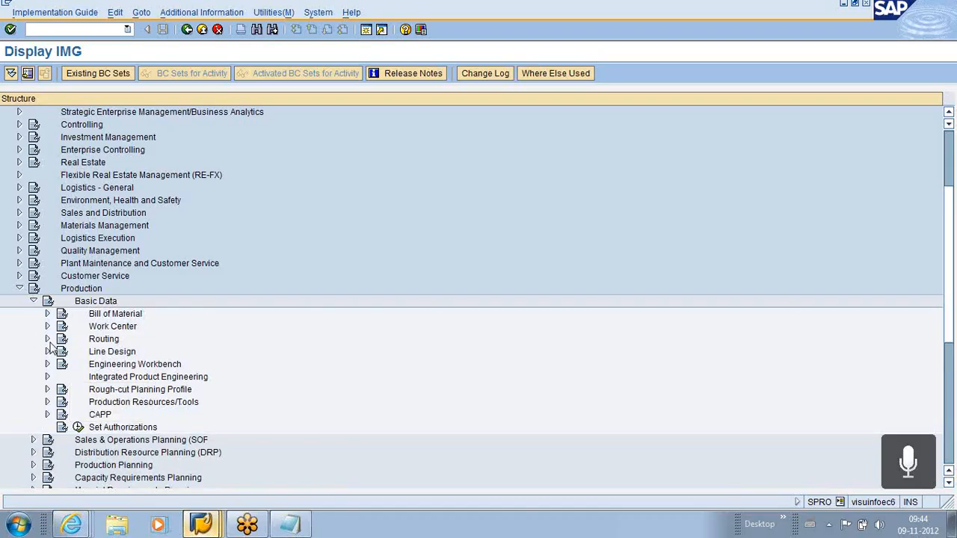
left_click(47, 339)
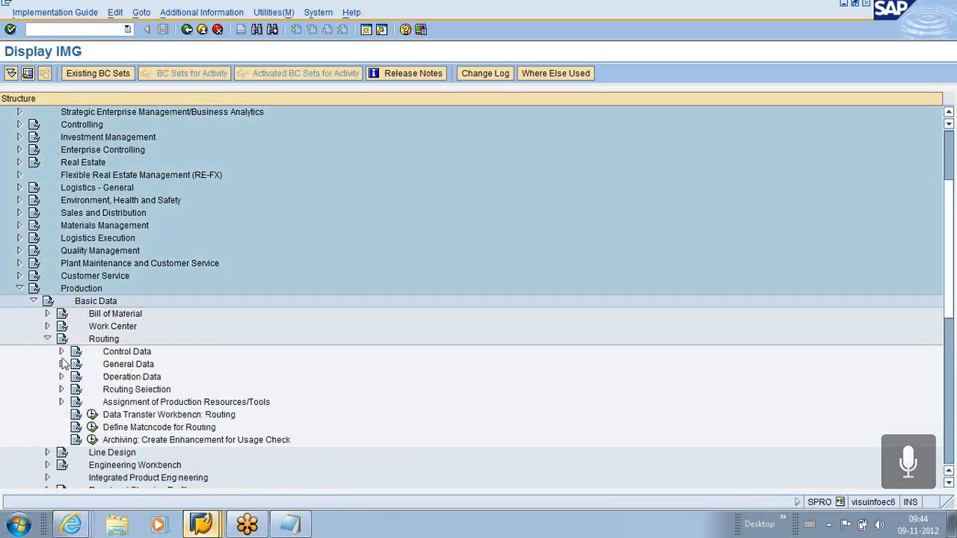
left_click(61, 352)
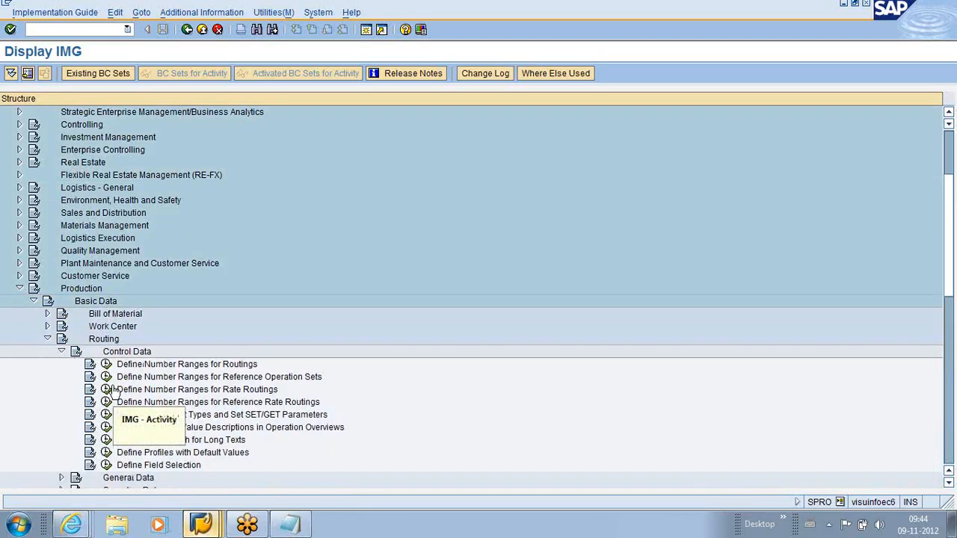
left_click(62, 352)
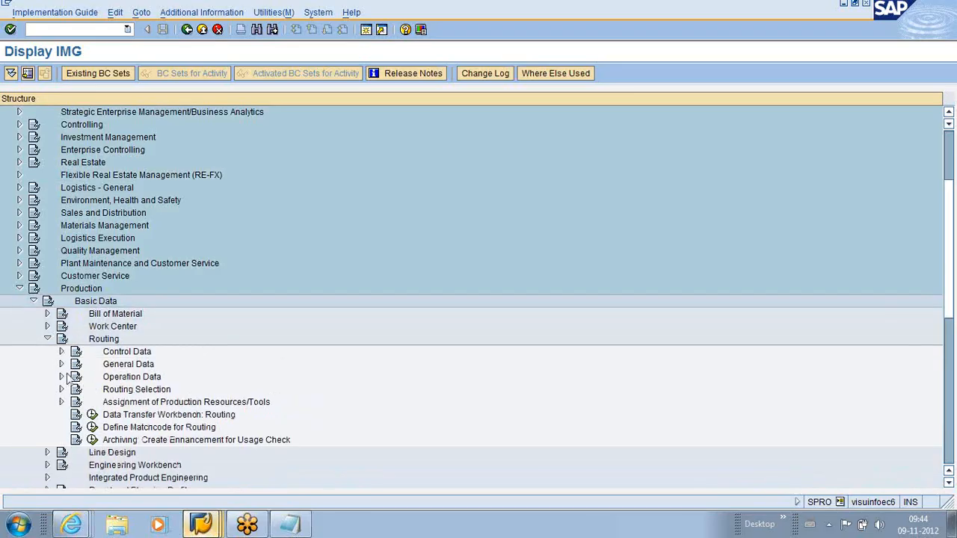
left_click(61, 377)
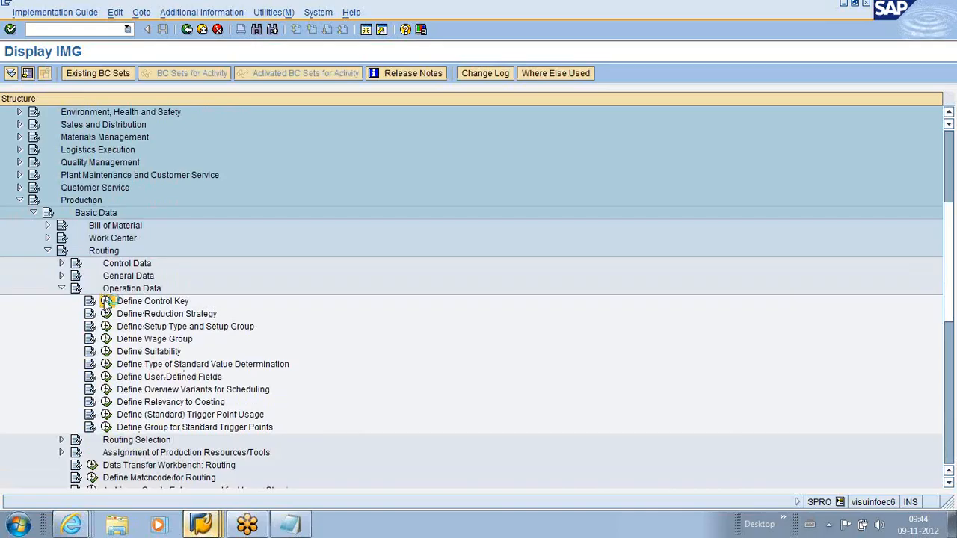
left_click(107, 300)
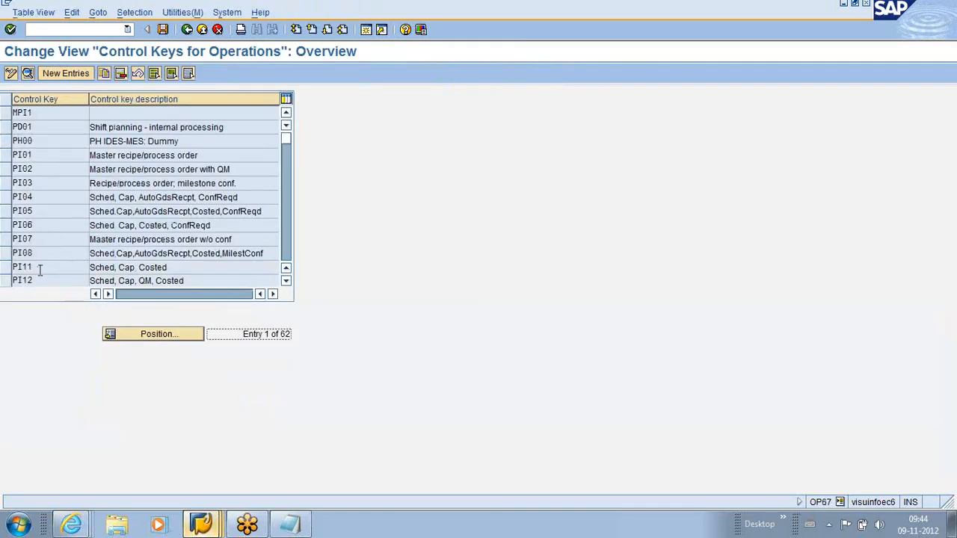
Enable automatic goods receipt for control key PP01 and save the change under the proposed customizing request
left_click(169, 335)
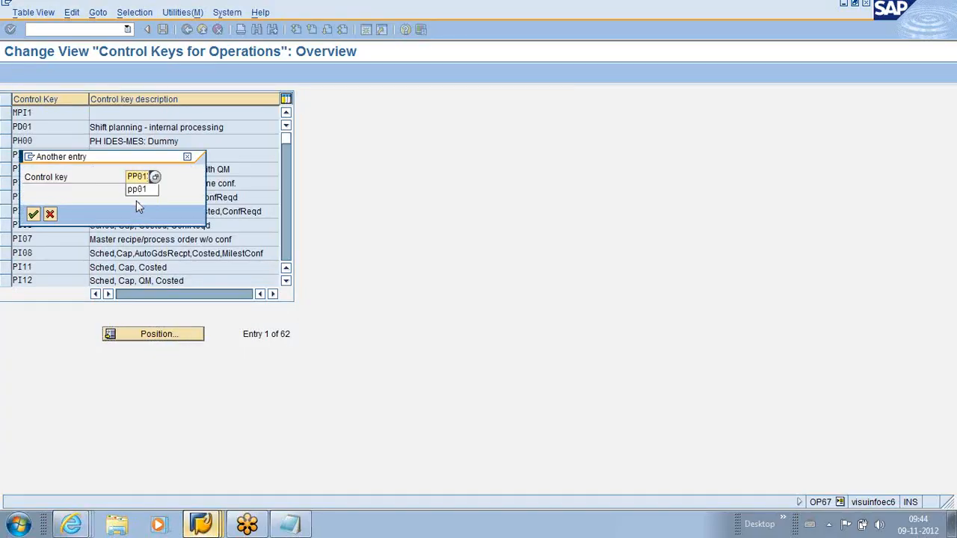
key("Return")
left_click(5, 113)
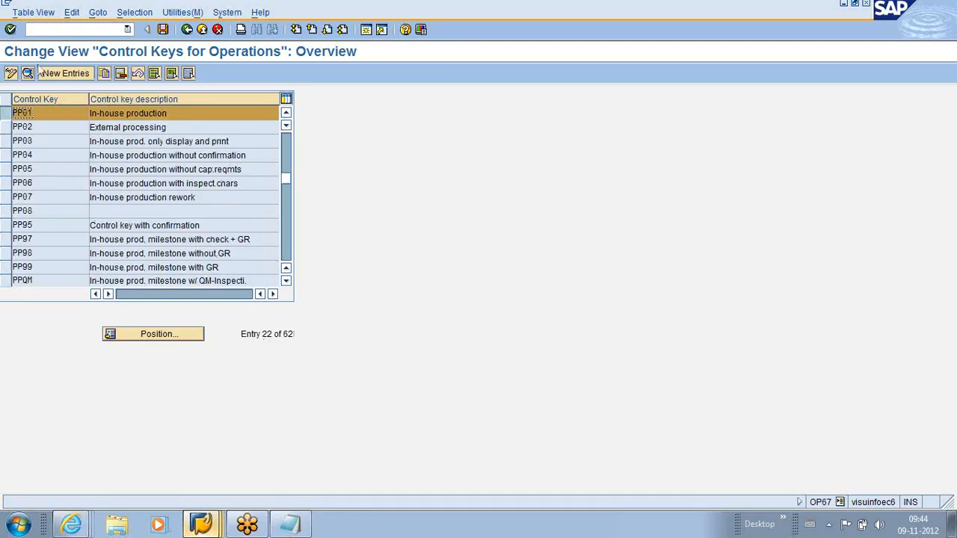
left_click(28, 73)
left_click(9, 187)
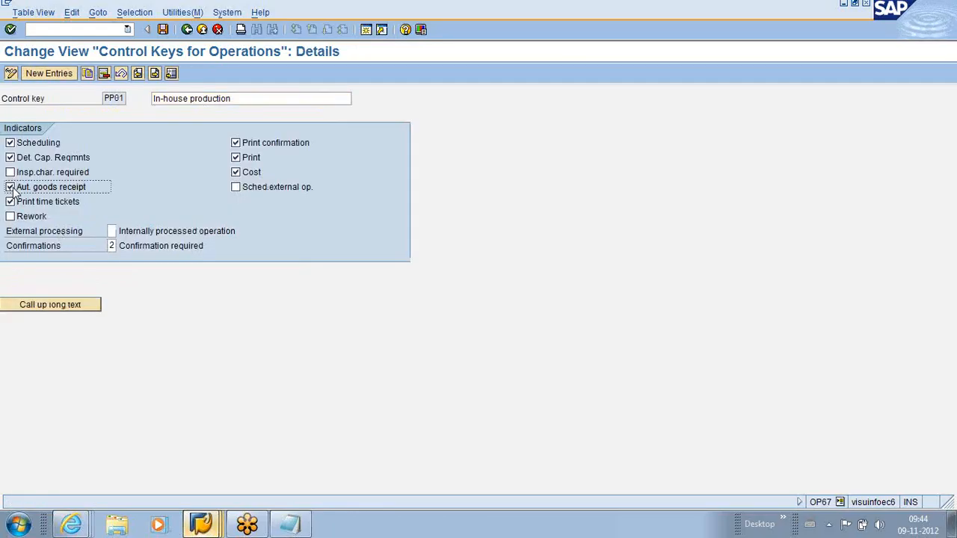
left_click(164, 31)
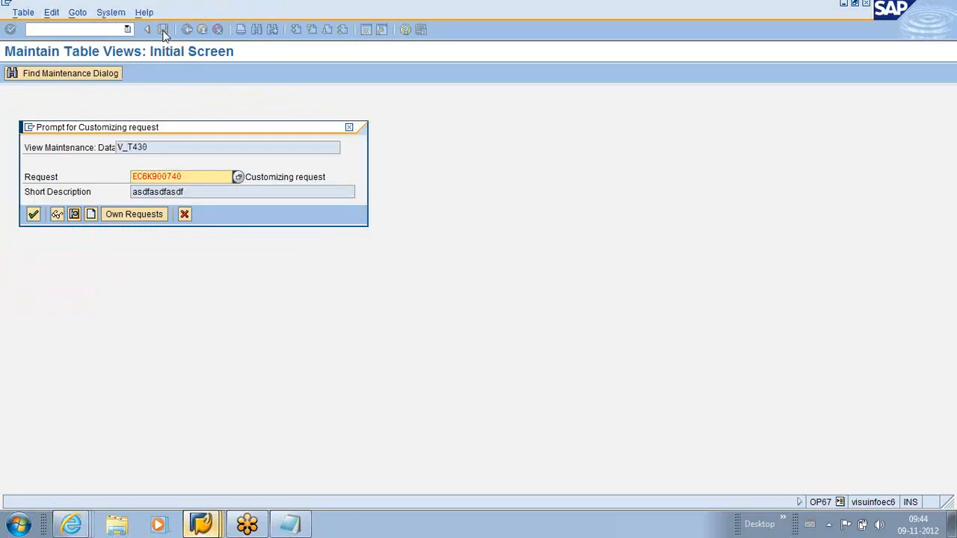
left_click(33, 215)
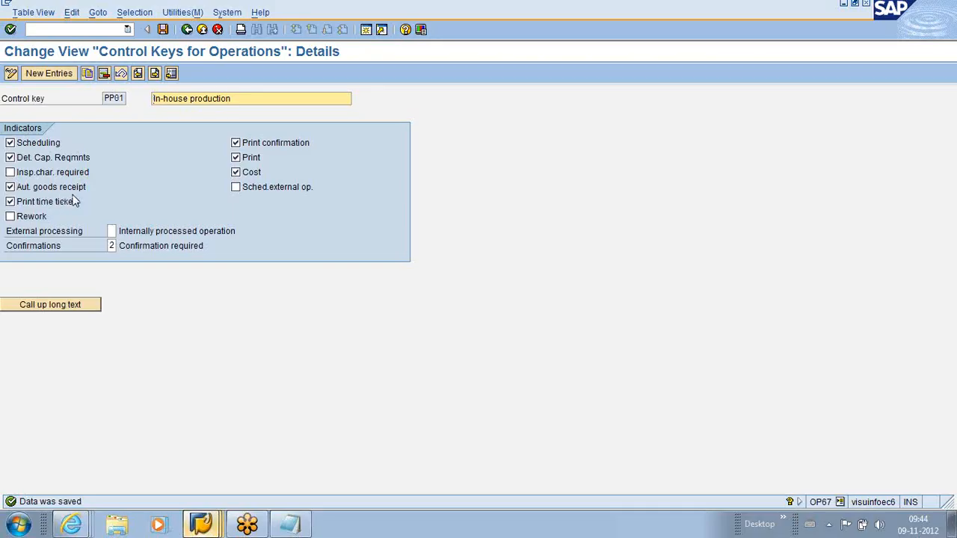
Open material DESFIN1 in transaction MM02 for plant 1000 and storage location 0005, and go to its MRP 4 view
left_click(57, 31)
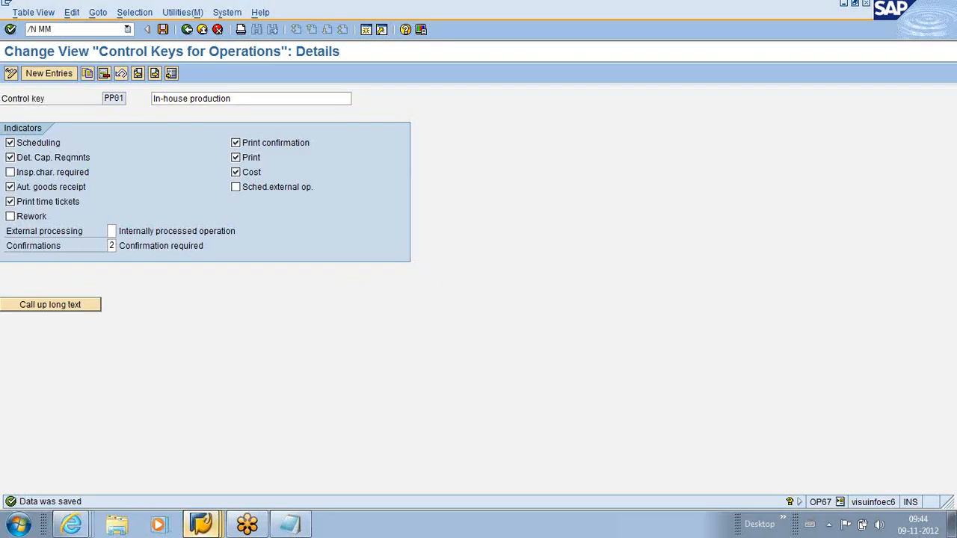
type("02")
key("Return")
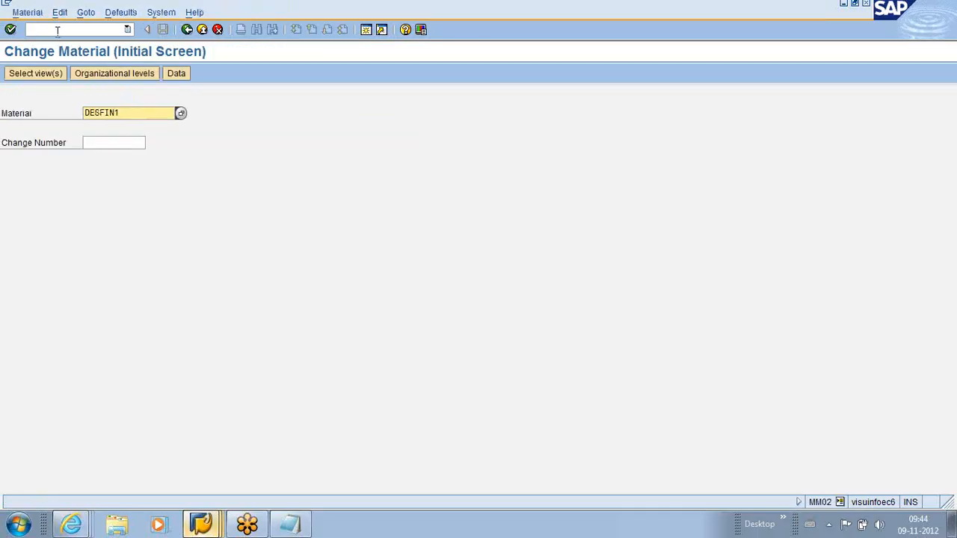
key("Return")
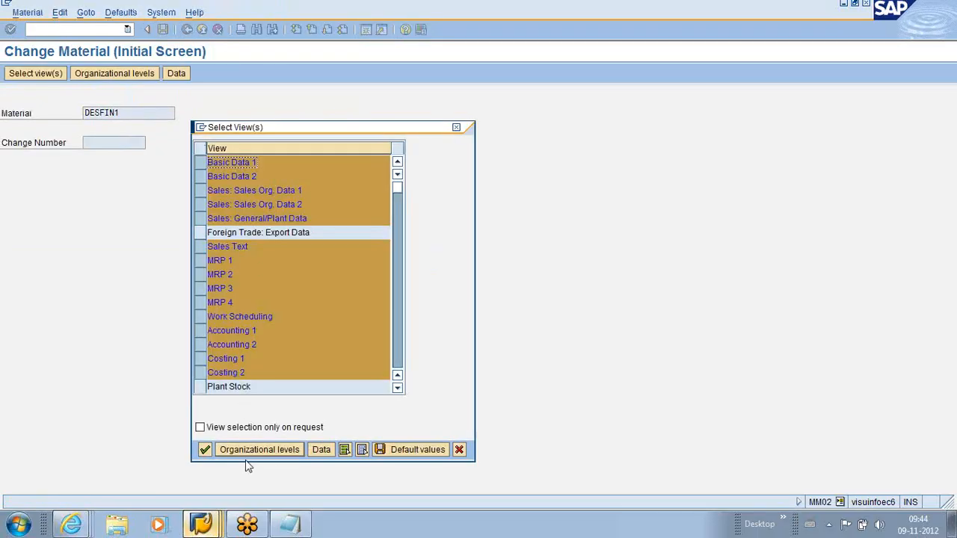
left_click(204, 450)
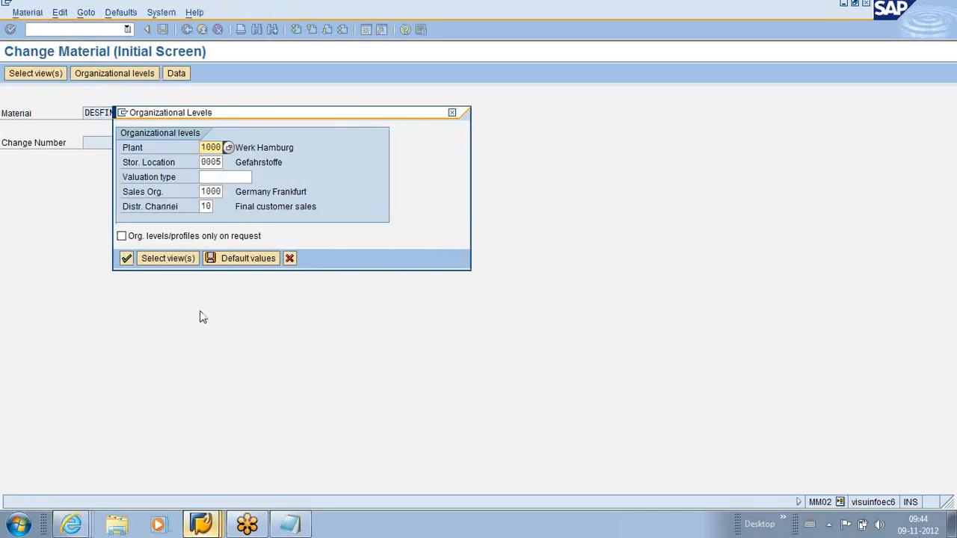
left_click(125, 259)
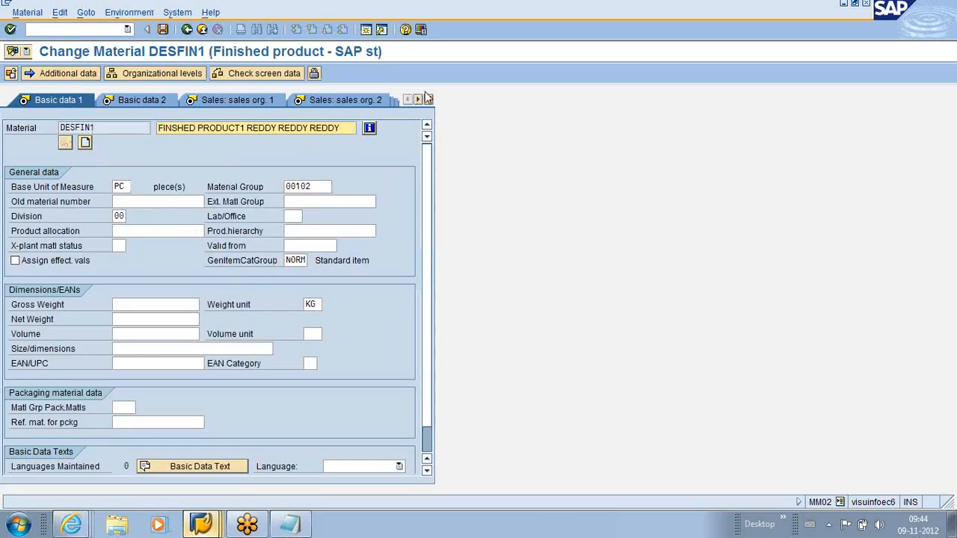
left_click(427, 99)
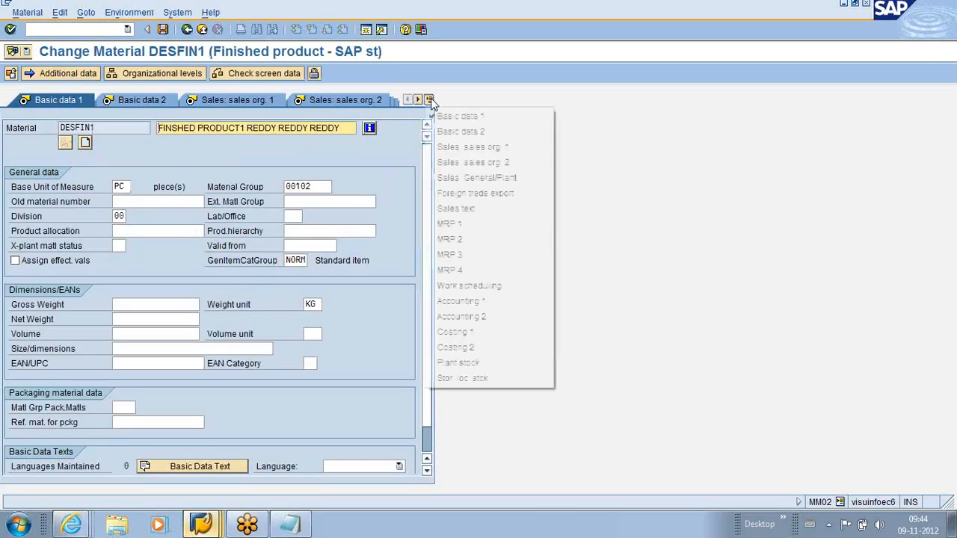
left_click(487, 272)
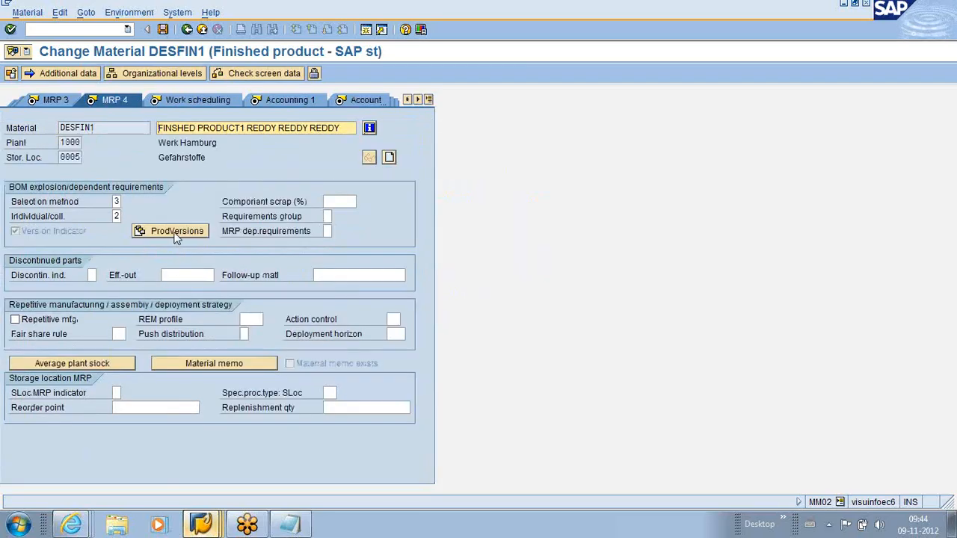
Set the issue storage location and receiving location of production version V001 to 0005, and save the material
left_click(180, 231)
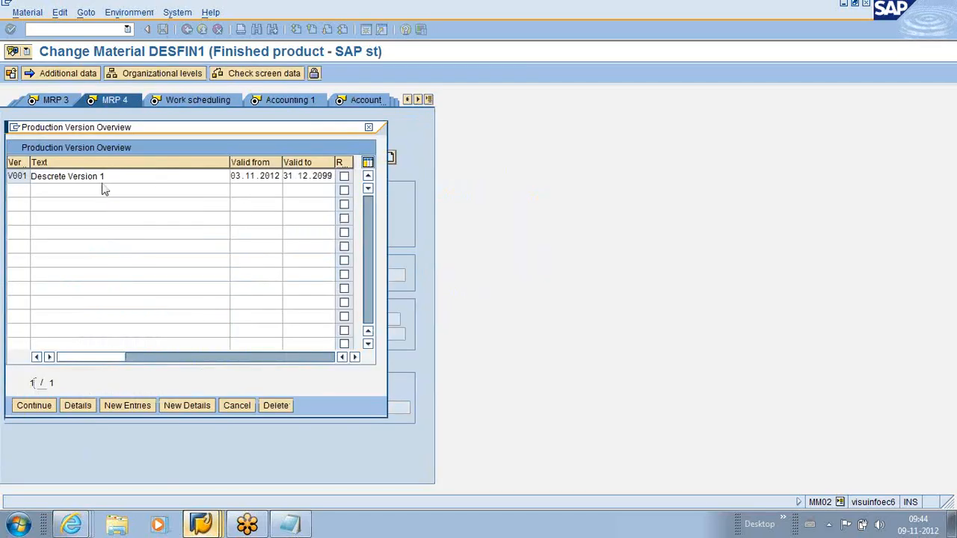
left_click(102, 177)
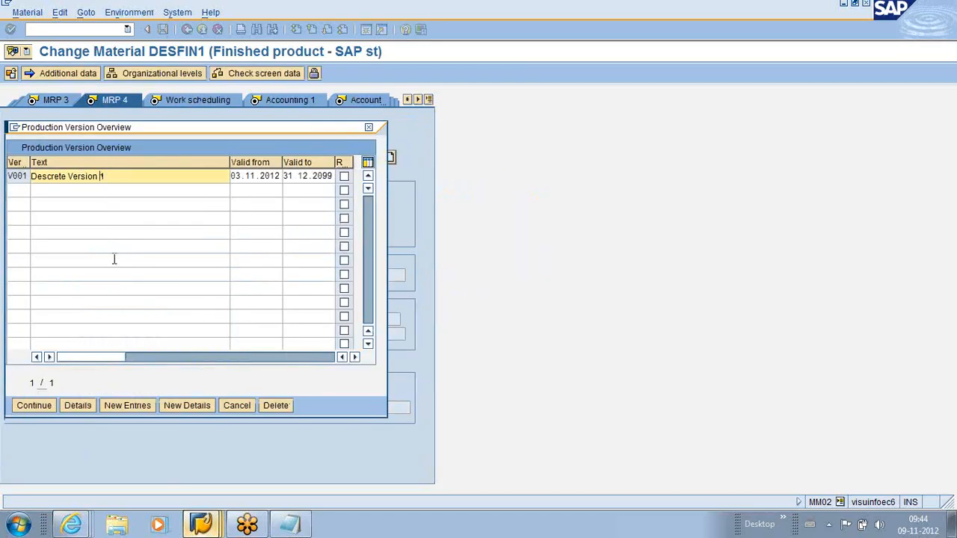
left_click(75, 408)
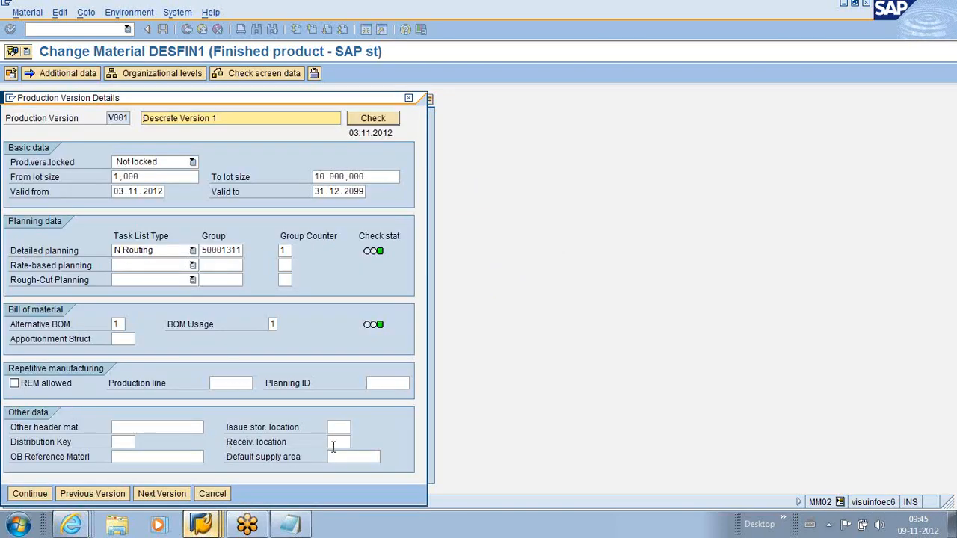
left_click(334, 427)
left_click(334, 443)
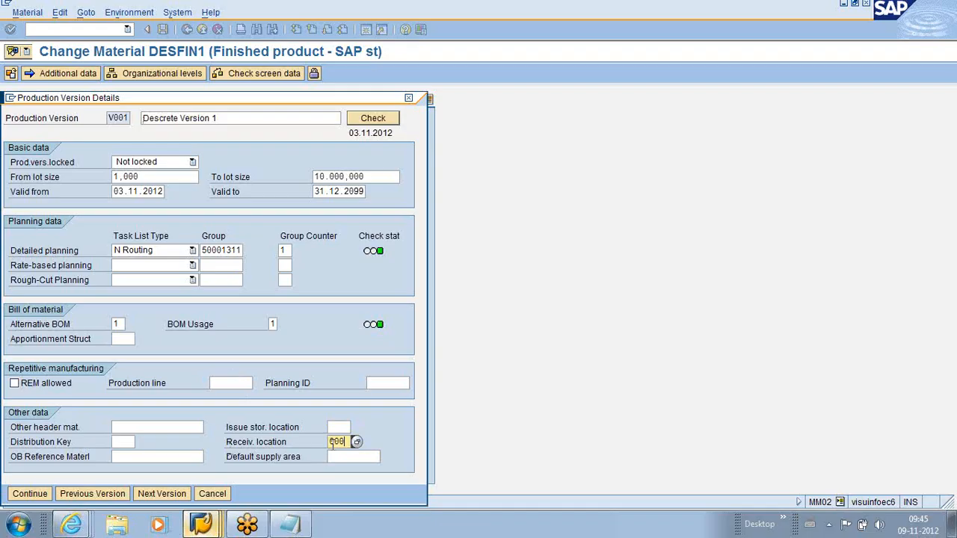
left_click(335, 428)
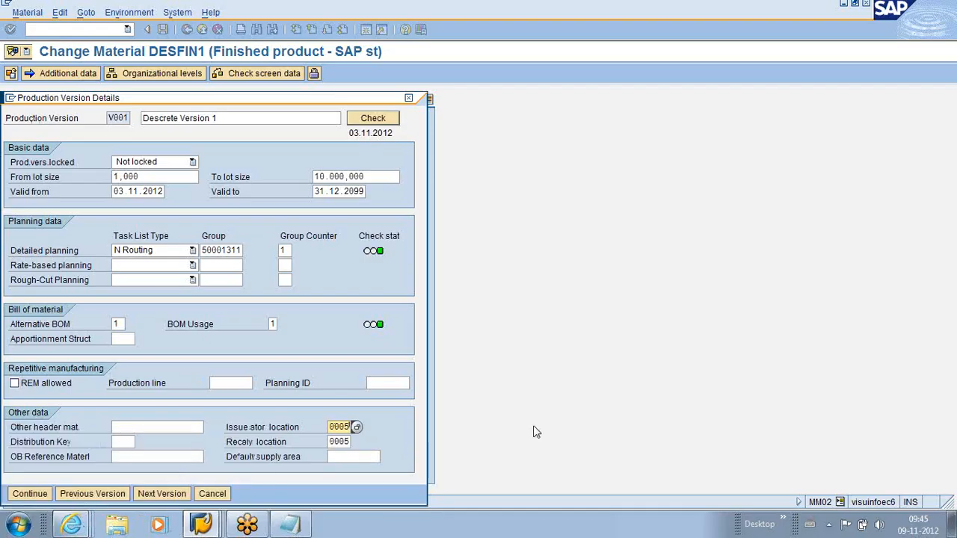
left_click(23, 493)
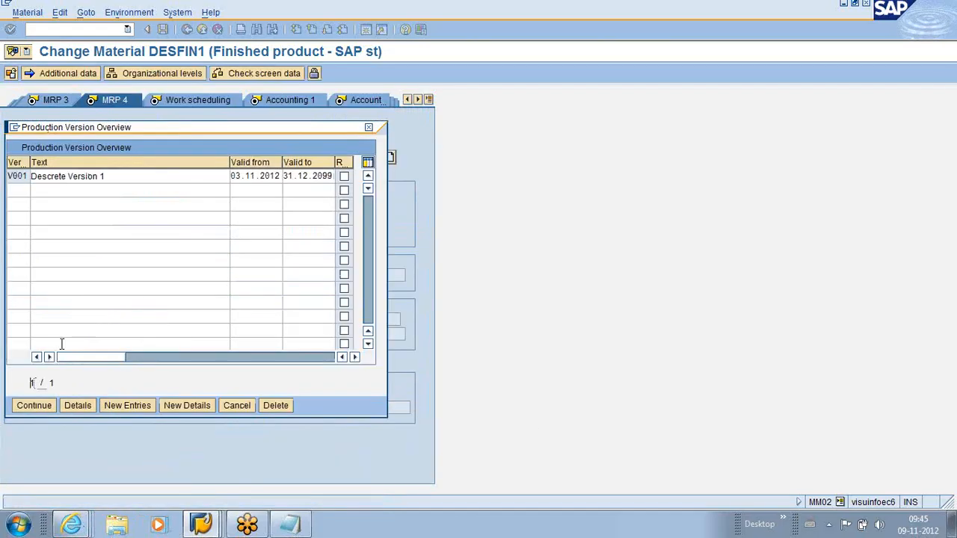
left_click(40, 409)
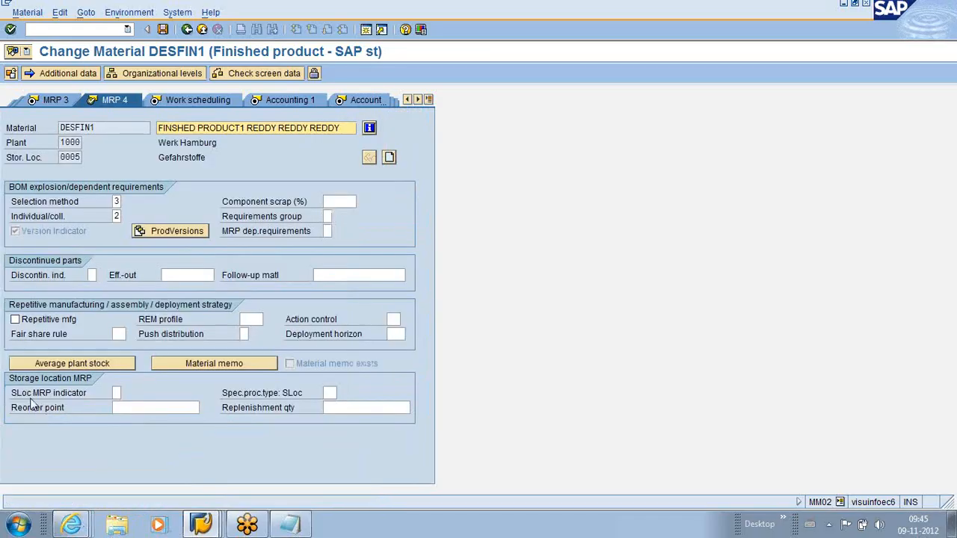
left_click(164, 30)
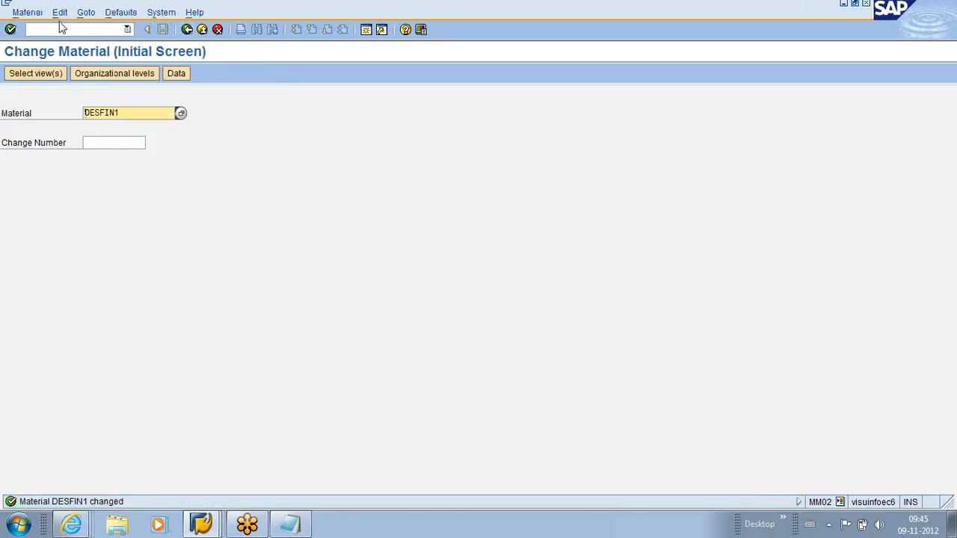
Open the stock/requirements list for DESFIN1 in plant 1000 with transaction MD04
left_click(62, 28)
left_click(126, 28)
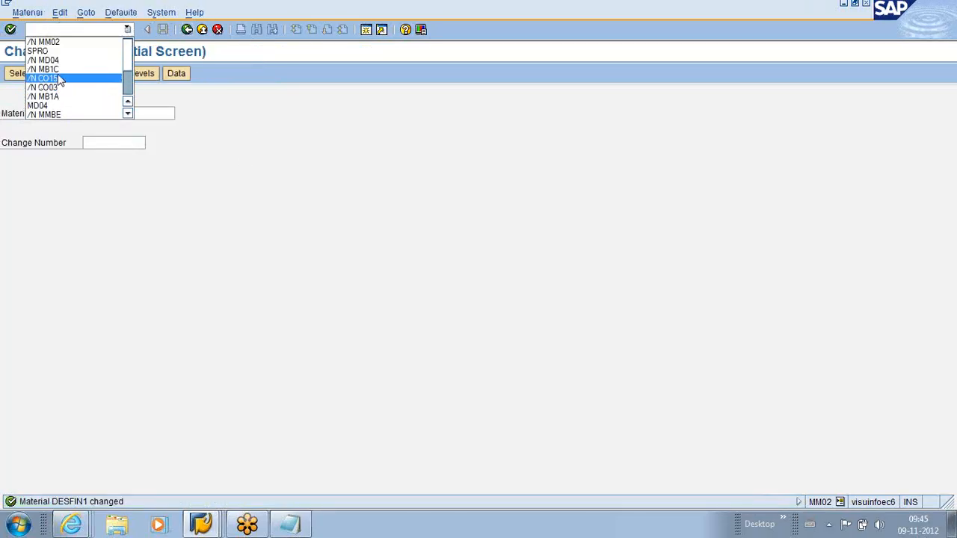
left_click(44, 60)
left_click(11, 30)
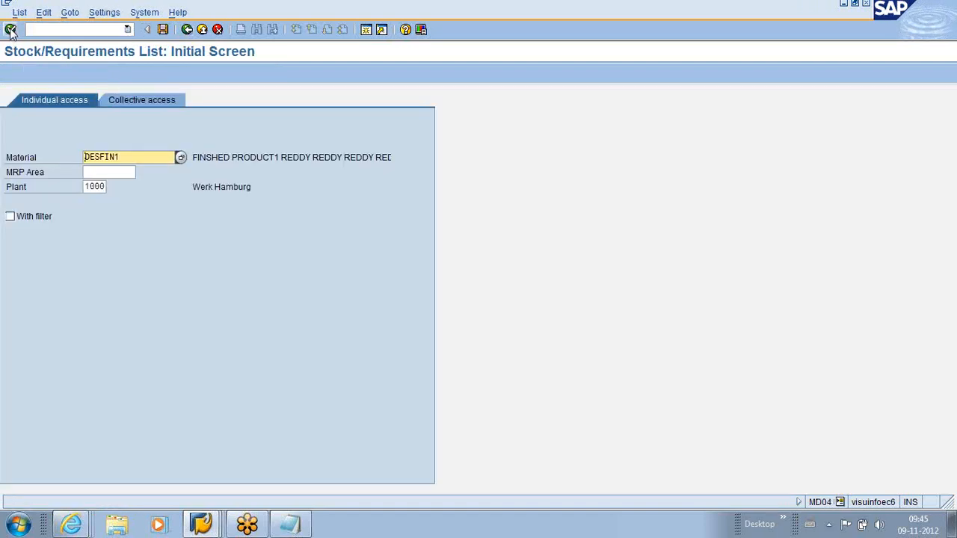
left_click(11, 30)
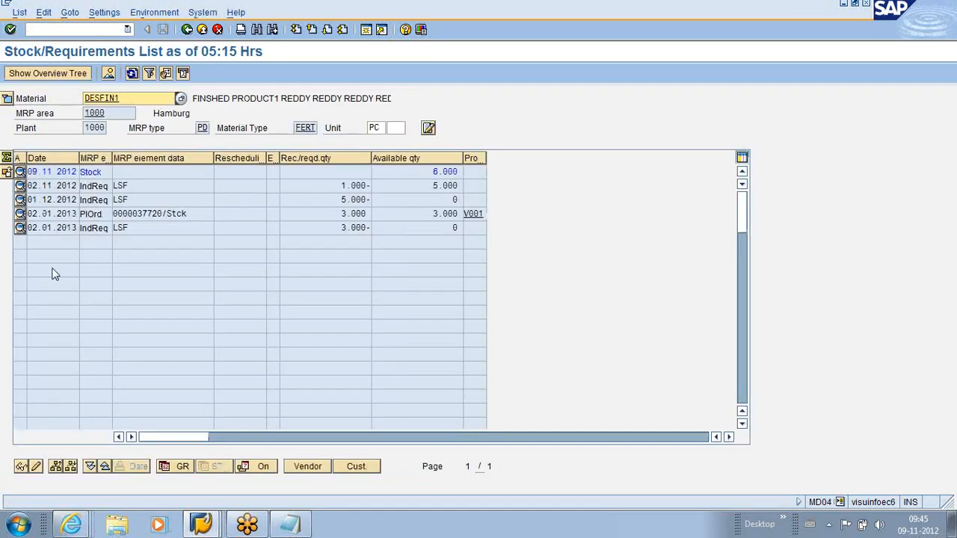
Try to convert the DESFIN1 planned order dated 02.01.2013 into a production order
left_click(21, 214)
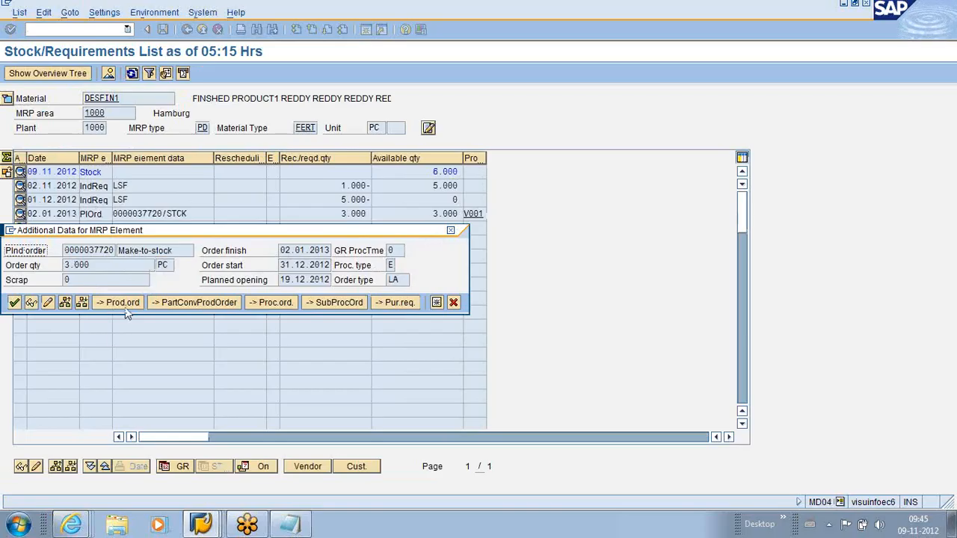
left_click(120, 303)
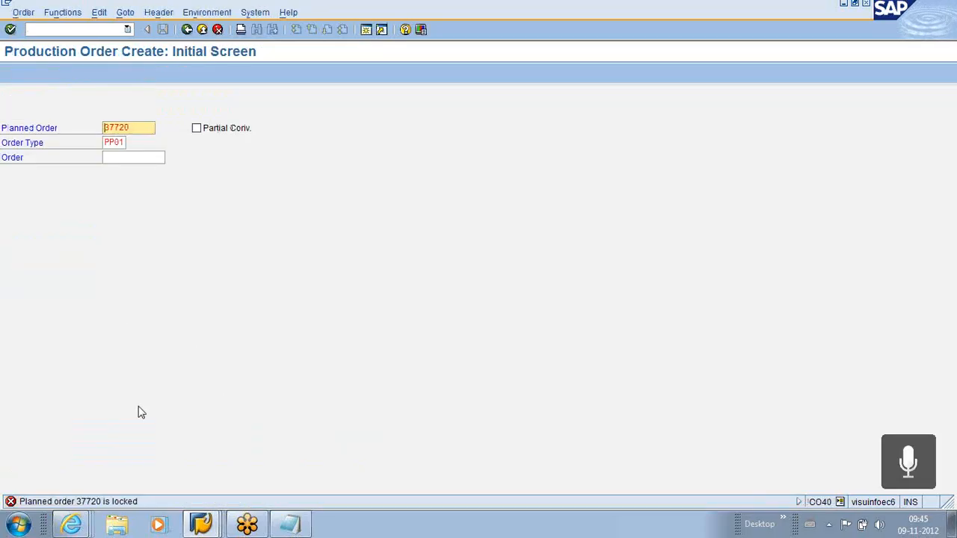
Switch to the session holding the unsaved DESFIN1 production order and abandon it by starting transaction MD04
left_click(201, 524)
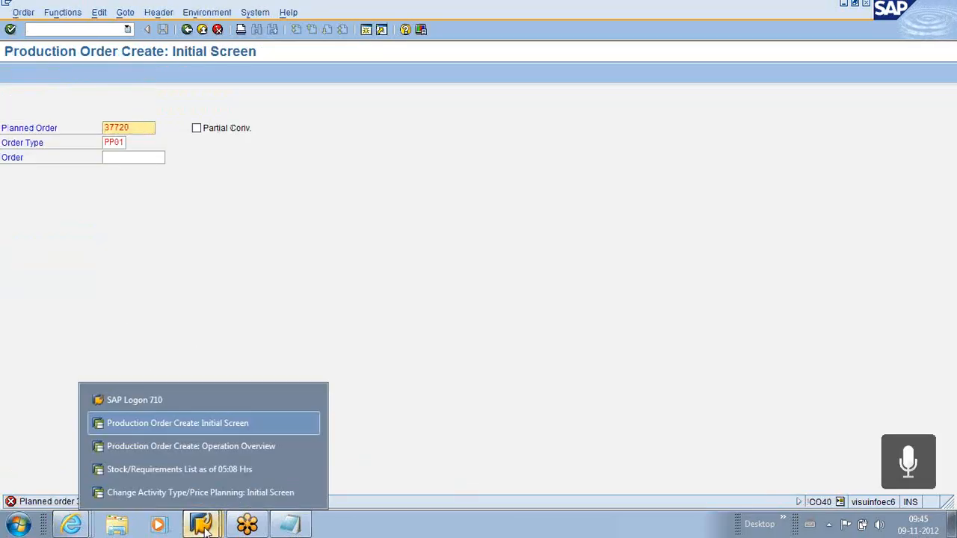
left_click(193, 447)
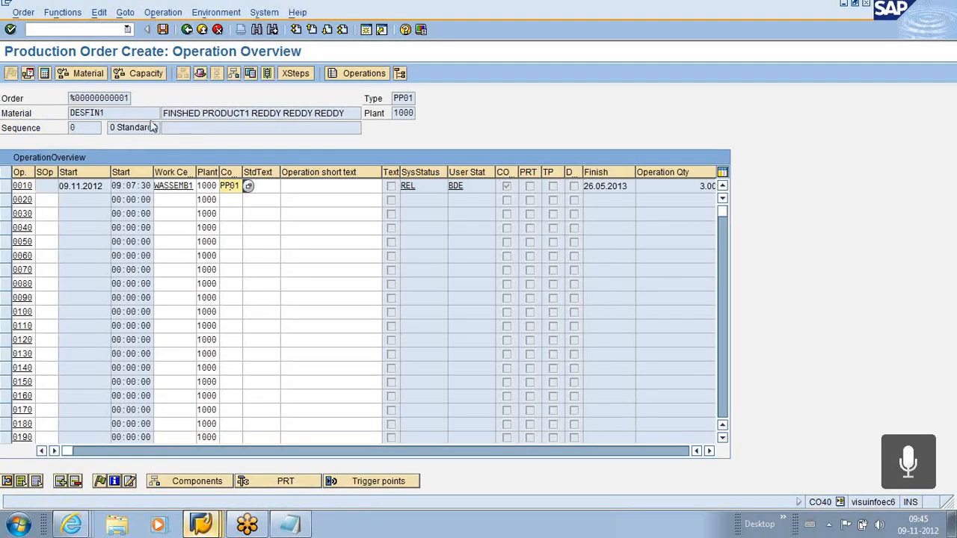
left_click(127, 29)
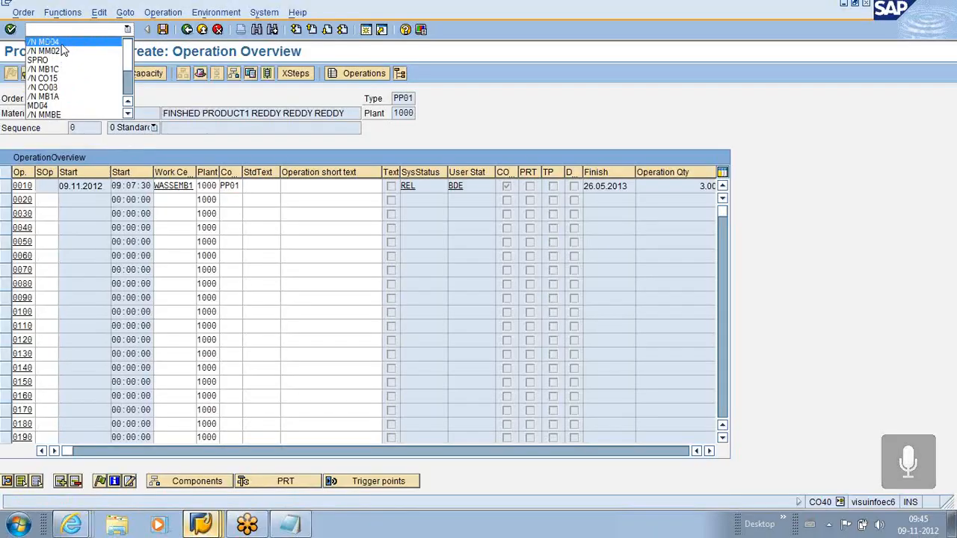
left_click(22, 37)
left_click(11, 29)
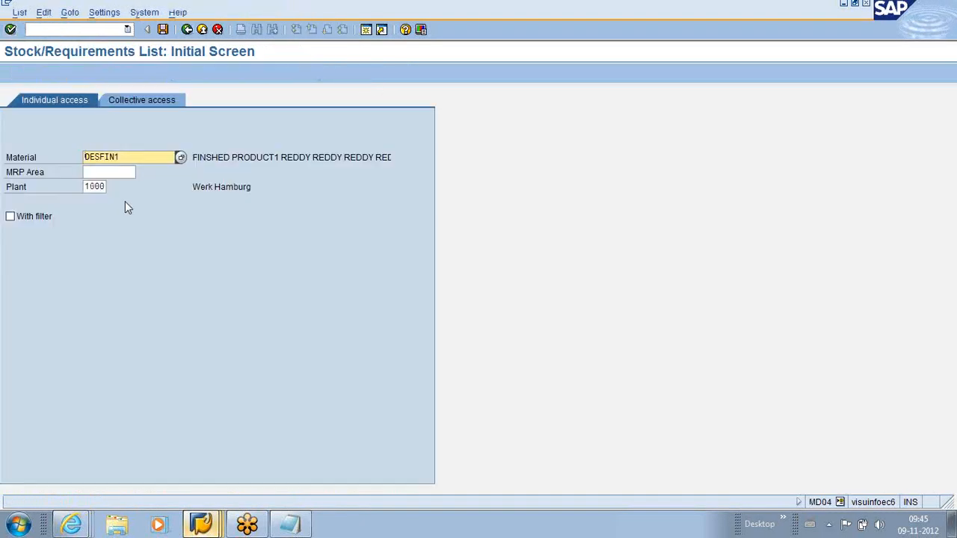
Return to the session with the blocked order creation and cancel it to get back to the stock/requirements list
left_click(202, 525)
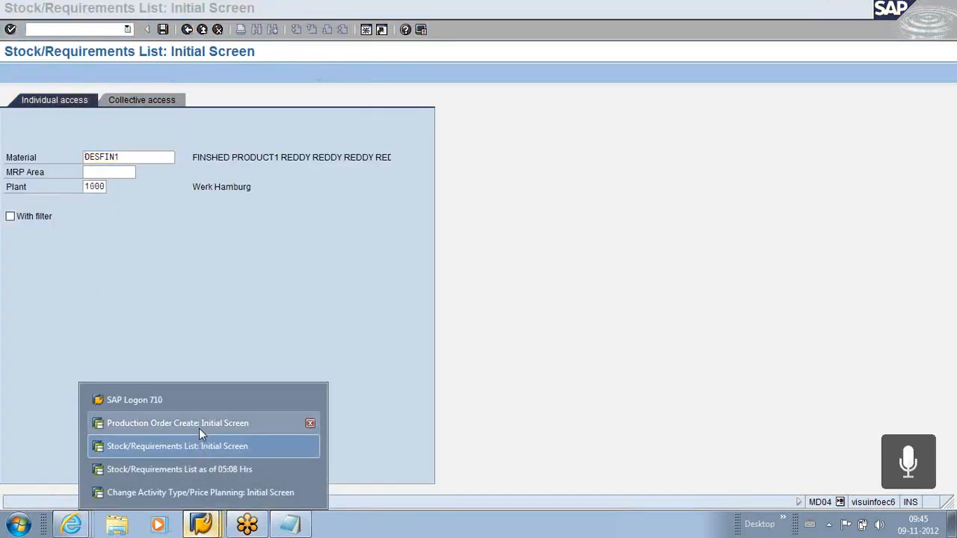
left_click(199, 426)
left_click(217, 29)
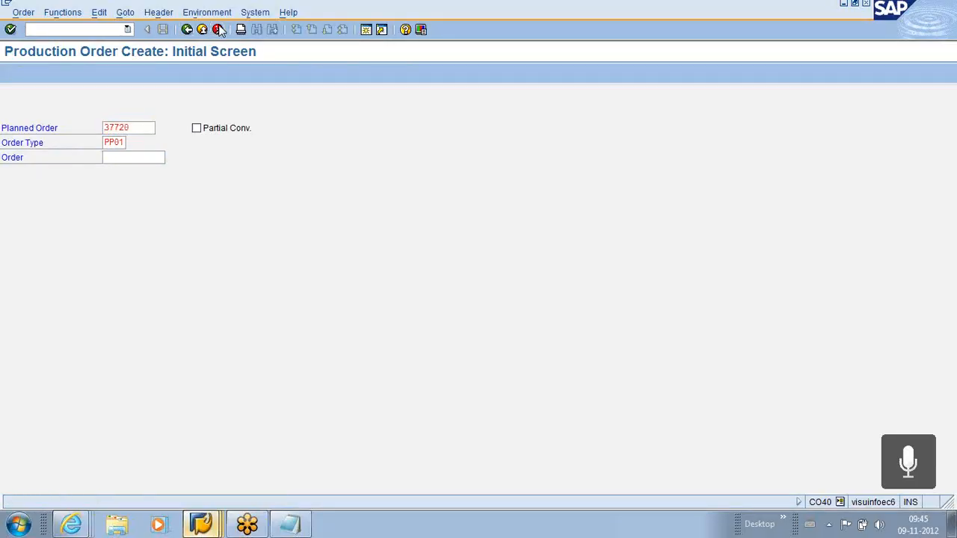
left_click(210, 524)
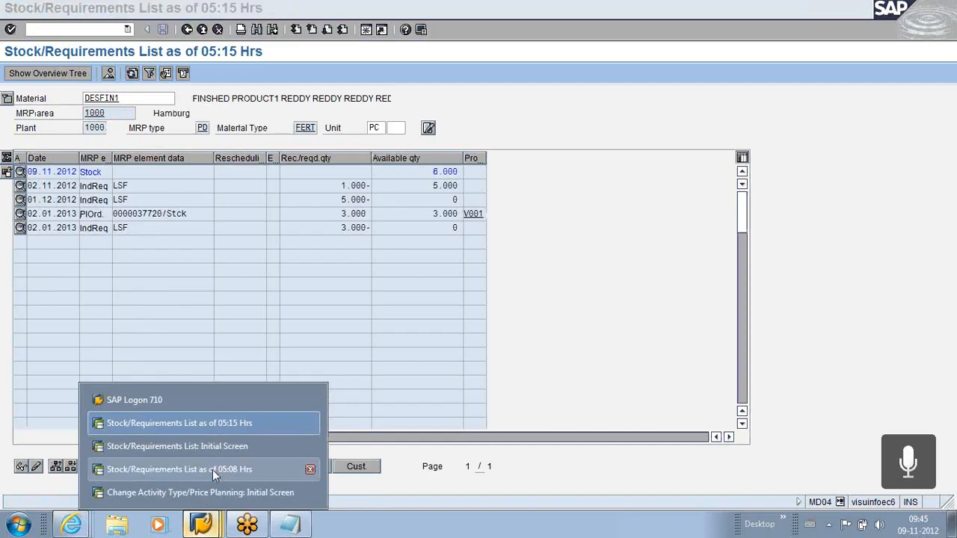
left_click(204, 422)
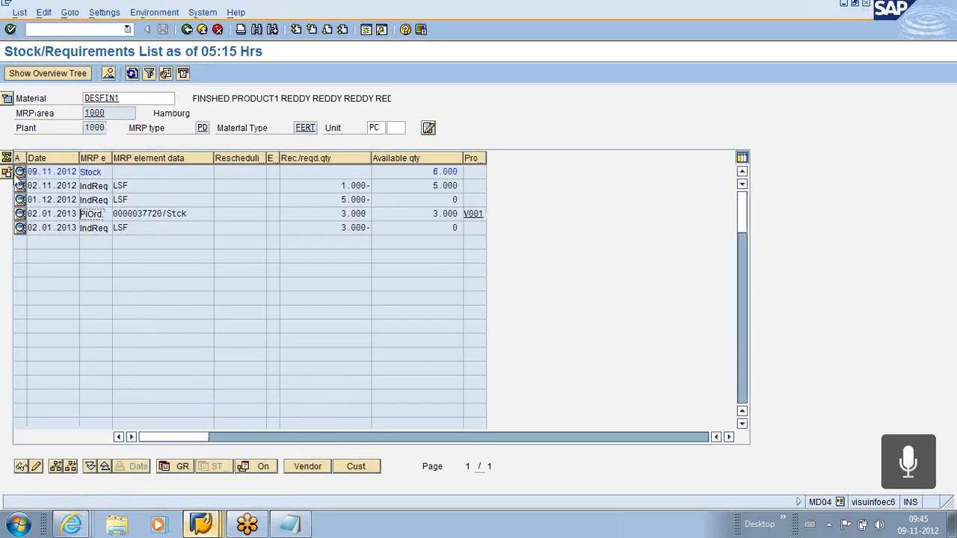
left_click(209, 524)
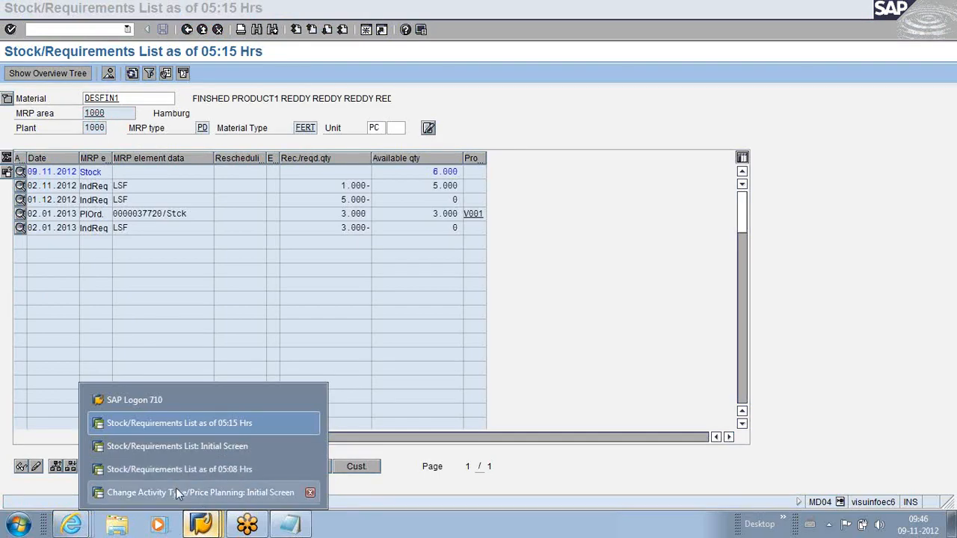
left_click(153, 418)
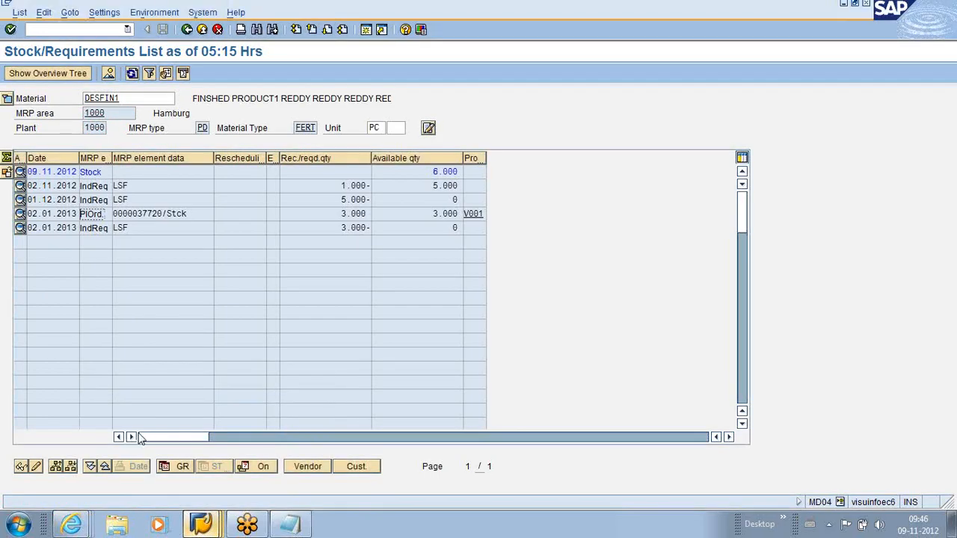
Convert the 02.01.2013 planned order of 3 PC into a production order and check its material availability
left_click(20, 214)
left_click(124, 302)
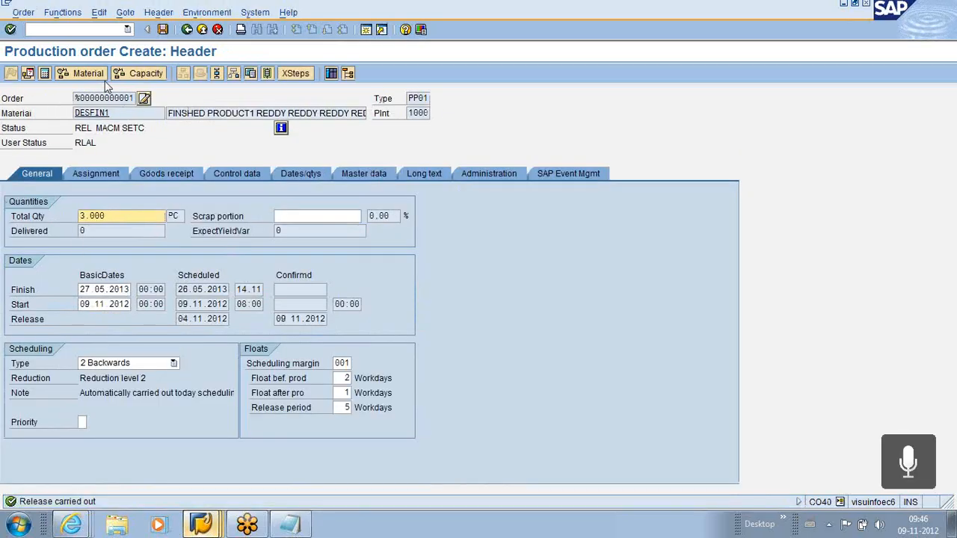
left_click(69, 74)
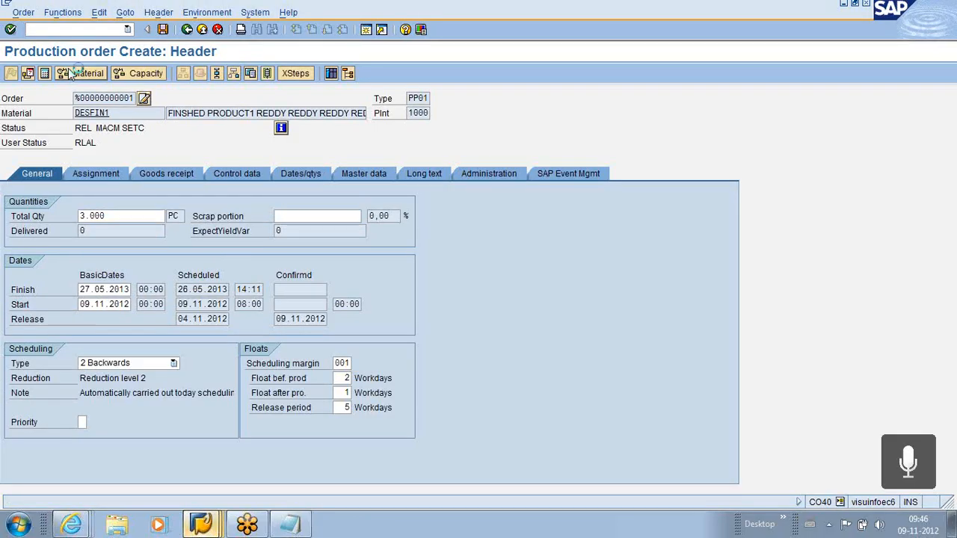
Open the production order's operation overview, check the control key of operation 0010, and save the order
left_click(216, 72)
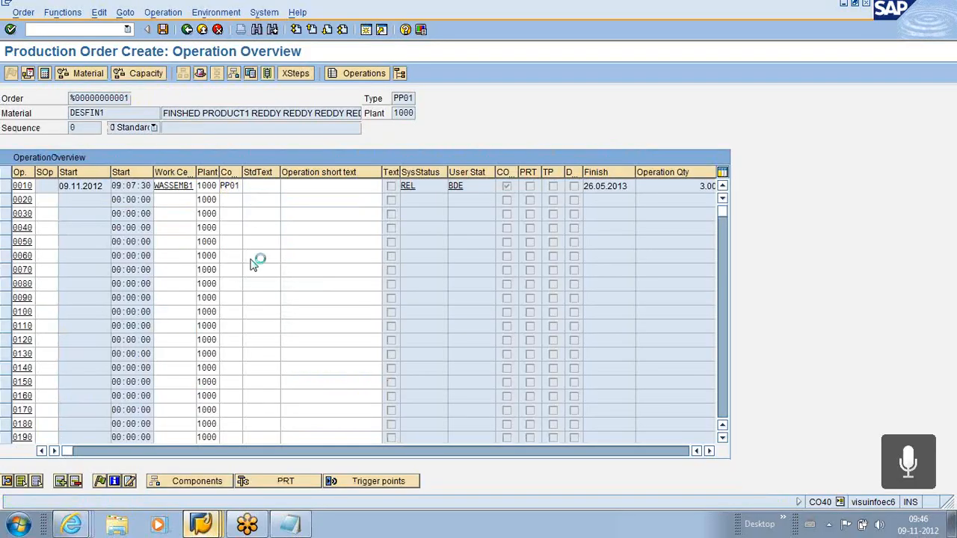
key("F4")
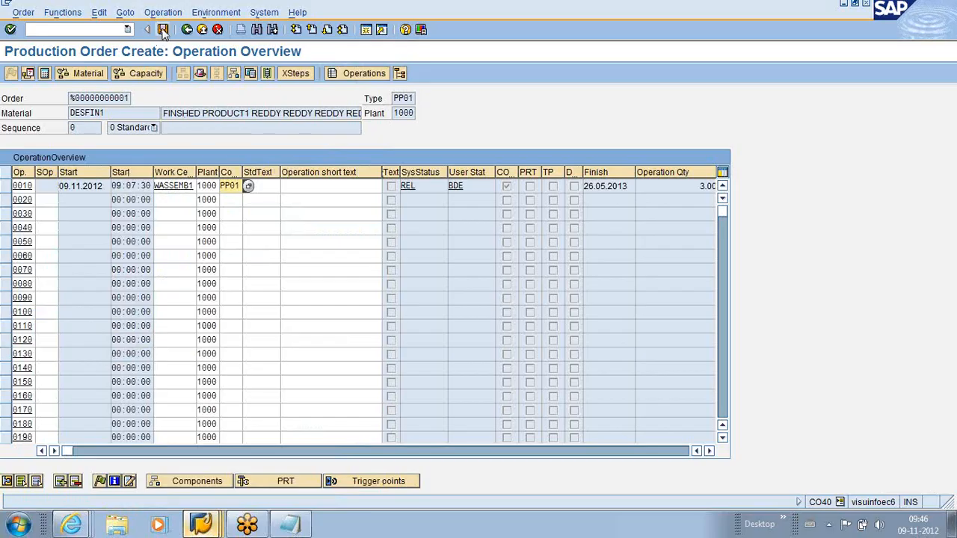
left_click(163, 31)
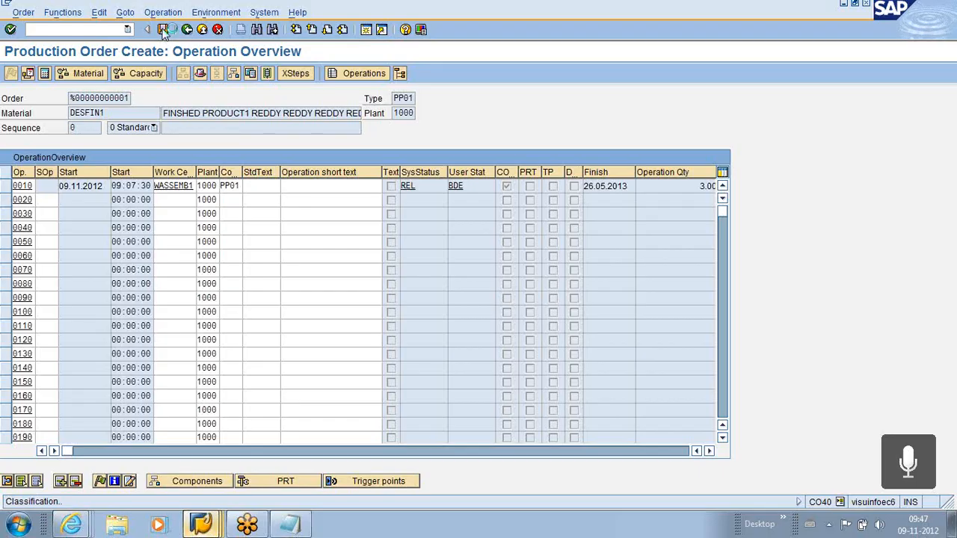
left_click(163, 30)
left_click(76, 361)
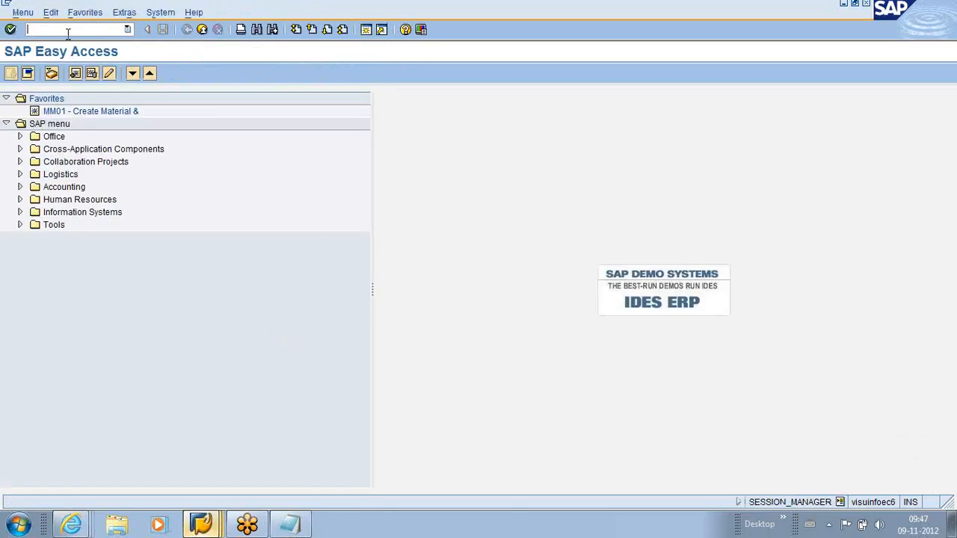
Reopen the stock/requirements list for DESFIN1 in plant 1000 with transaction MD04
left_click(68, 32)
type("/NMD04")
key("Return")
left_click(132, 31)
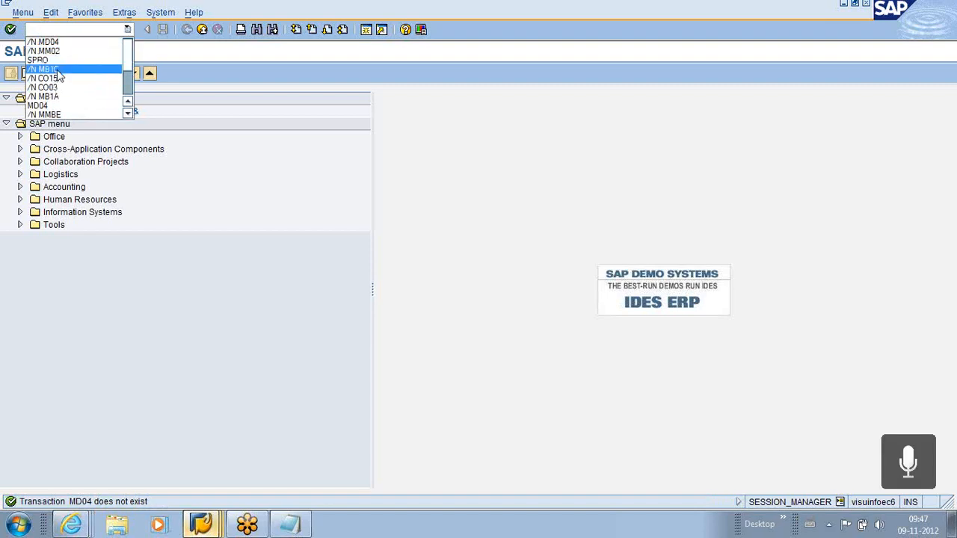
left_click(64, 106)
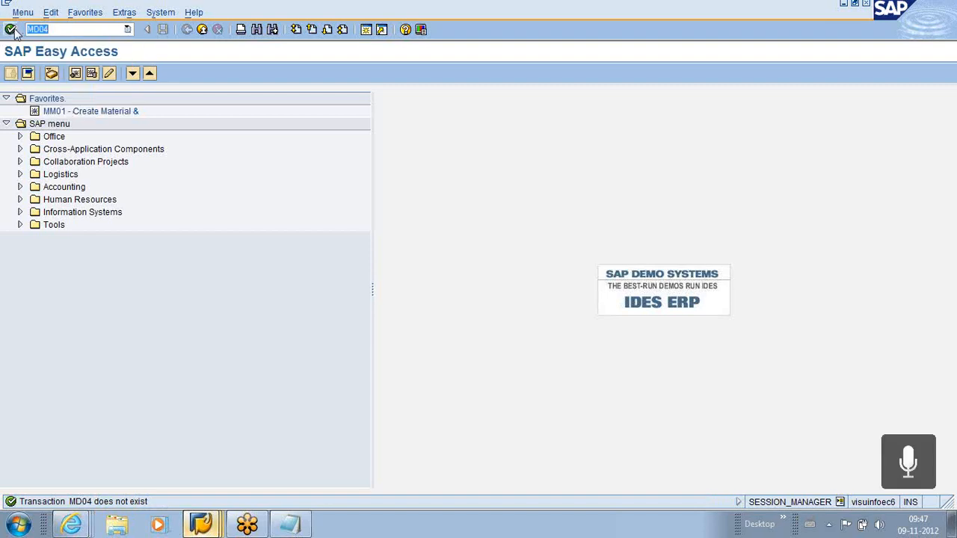
left_click(10, 29)
left_click(10, 29)
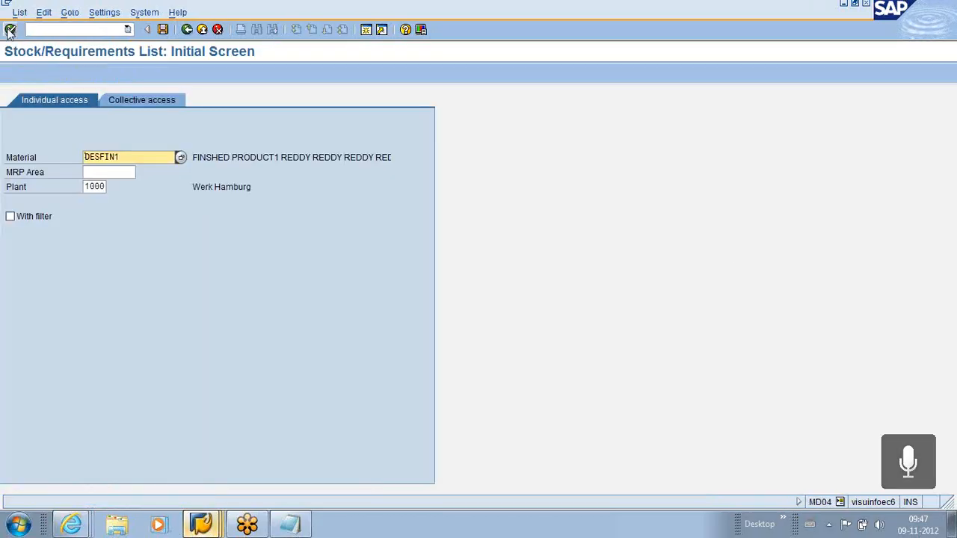
Open the 27.05.2013 production order for change, check its material availability, and display its status details
left_click(21, 227)
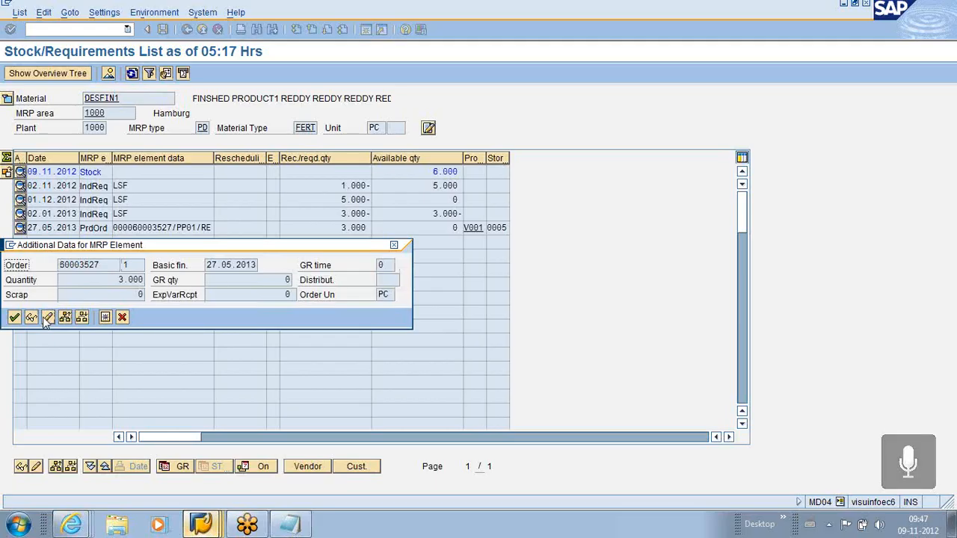
left_click(48, 318)
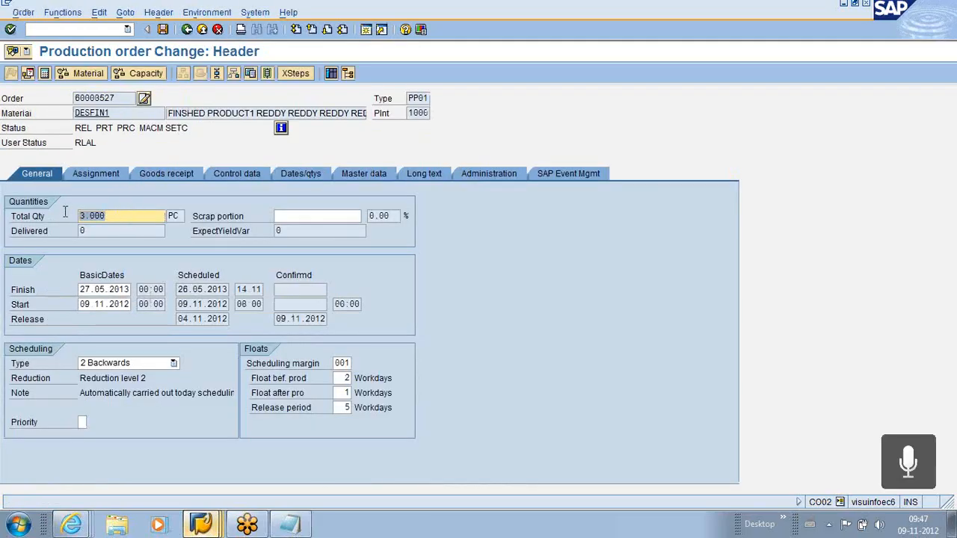
left_click(88, 72)
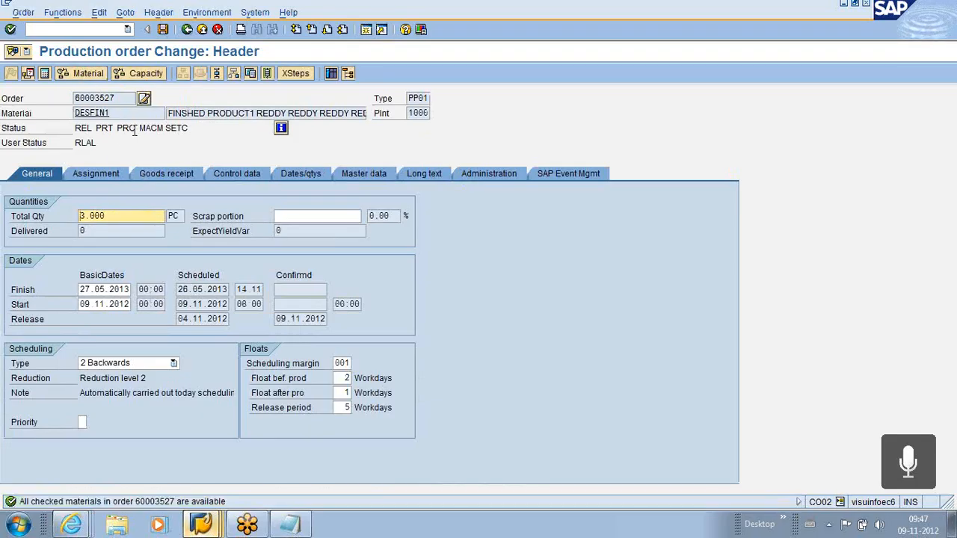
left_click(280, 128)
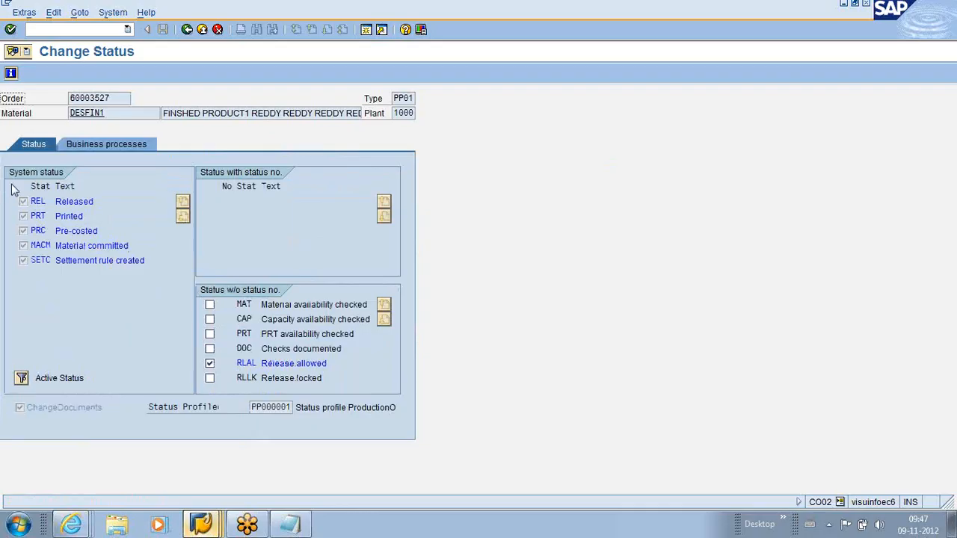
Copy the production order number and start goods issue transaction MB1A
left_click(61, 30)
left_click_drag(116, 99, 70, 99)
key("ctrl+c")
left_click(69, 98)
type("/N MB1A")
key("Return")
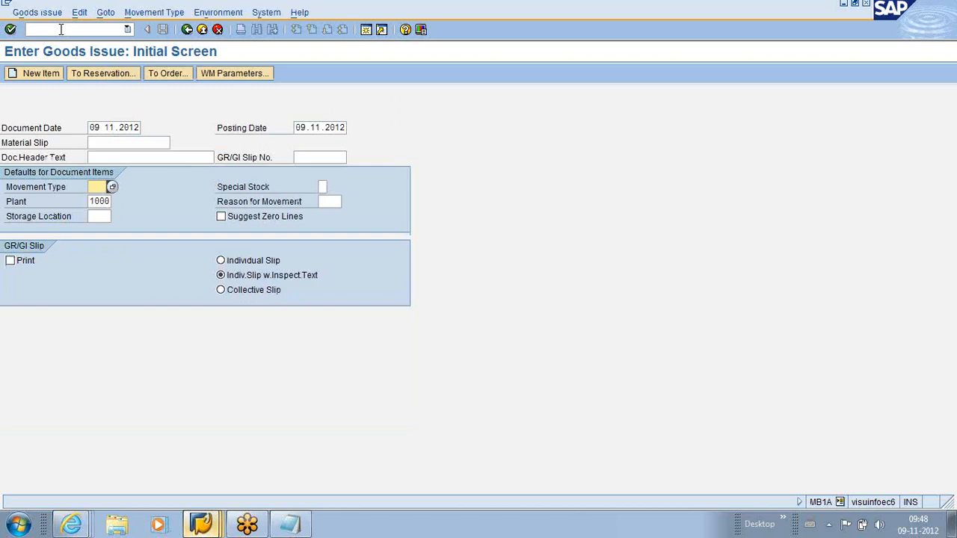
Set movement type 261 for plant 1000 and adopt the items with details from the copied production order as reference
key("BackSpace")
left_click(100, 200)
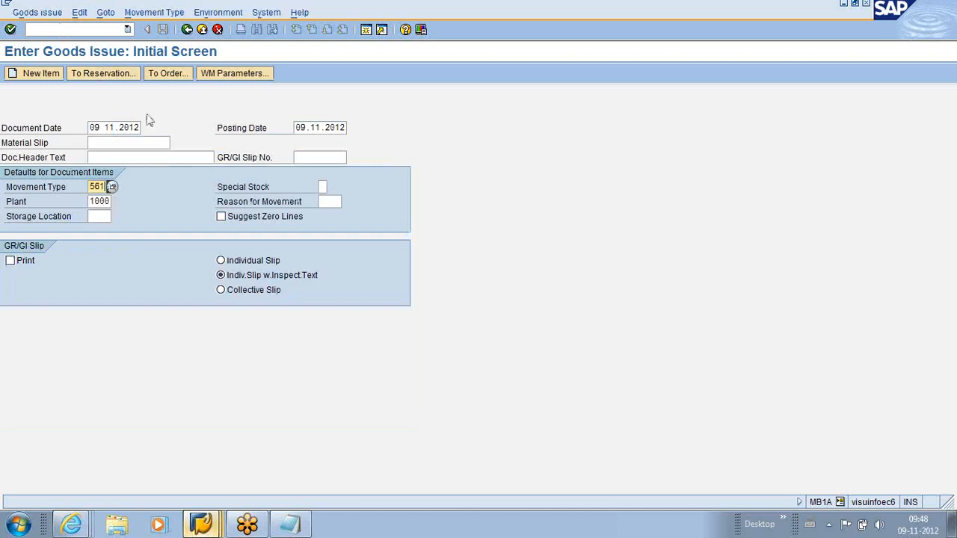
key("BackSpace")
key("BackSpace")
key("BackSpace")
left_click(105, 211)
key("Return")
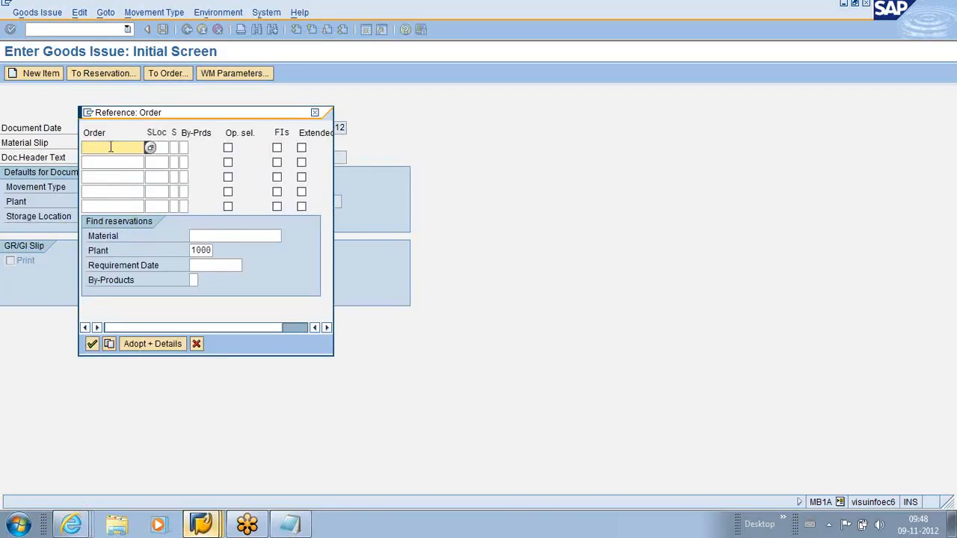
key("ctrl+v")
left_click(142, 344)
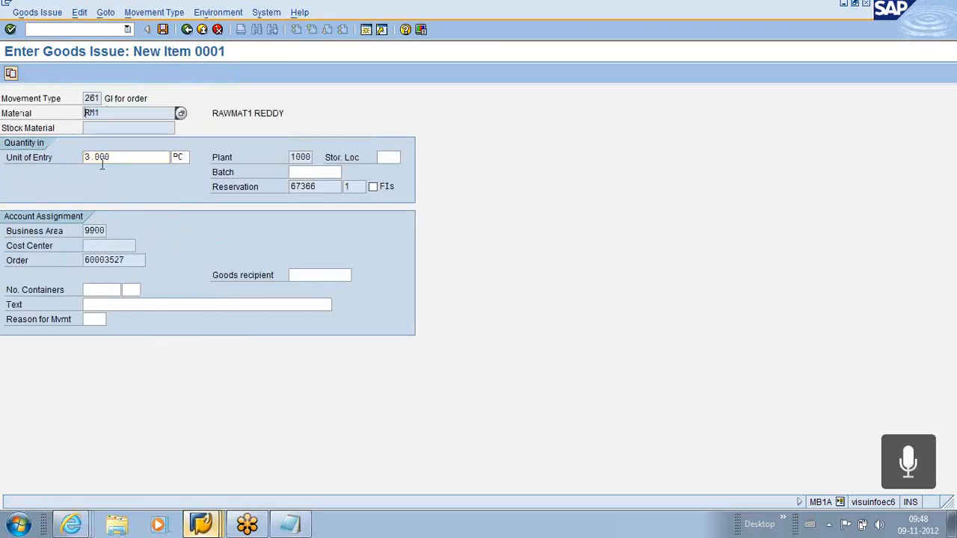
Set the storage location of the RM1 goods issue item to 0005 and continue to the following item
left_click(388, 157)
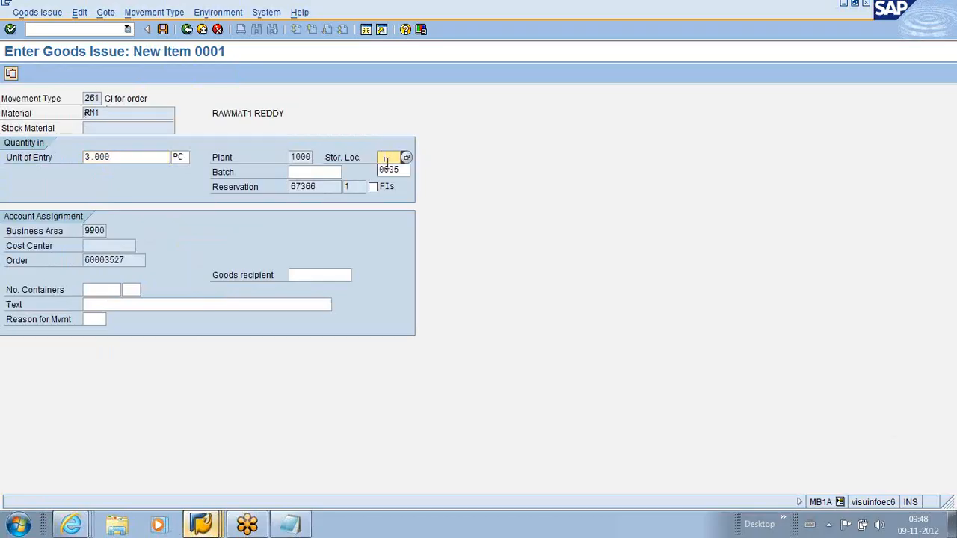
left_click(390, 170)
key("Return")
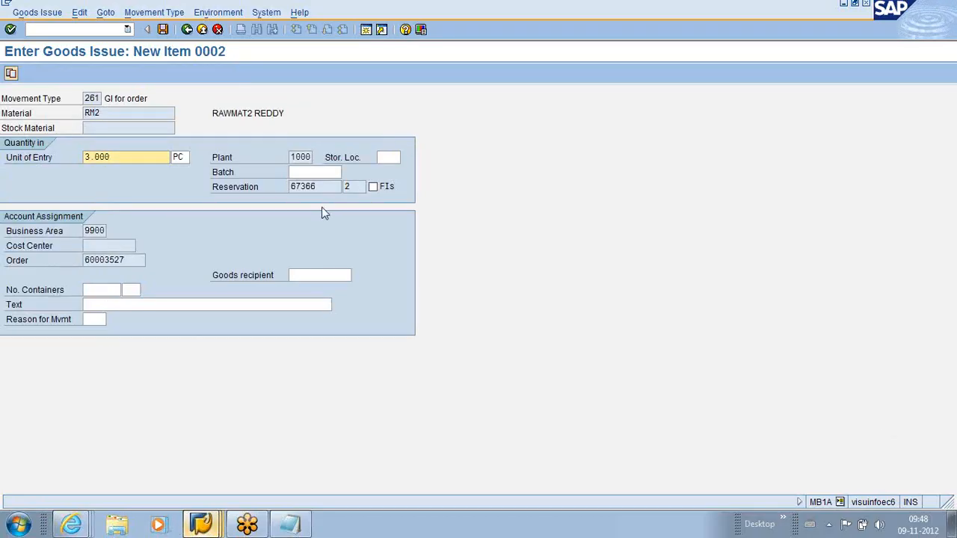
Set the storage location of the RM2 item to 0005 and post the goods issue
left_click_drag(112, 113, 66, 111)
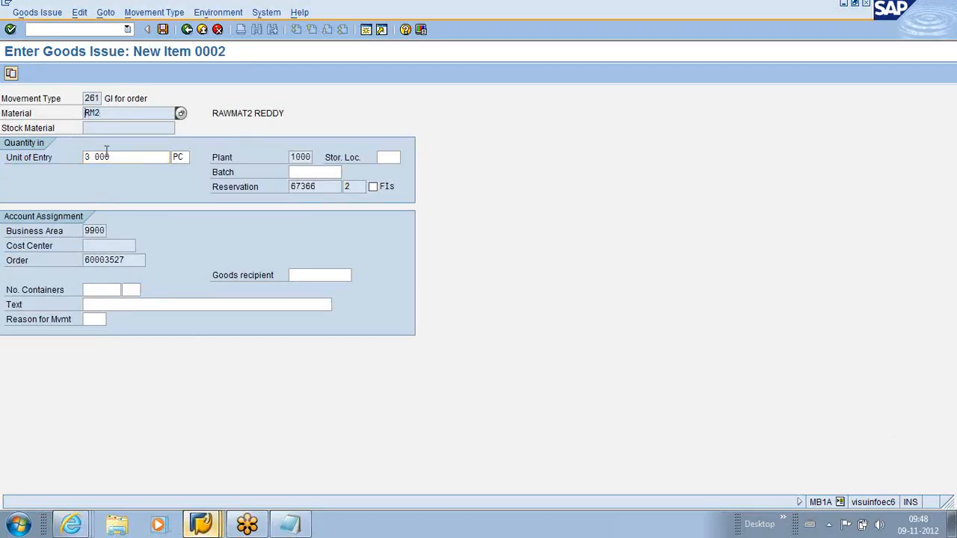
left_click(106, 156)
left_click(388, 157)
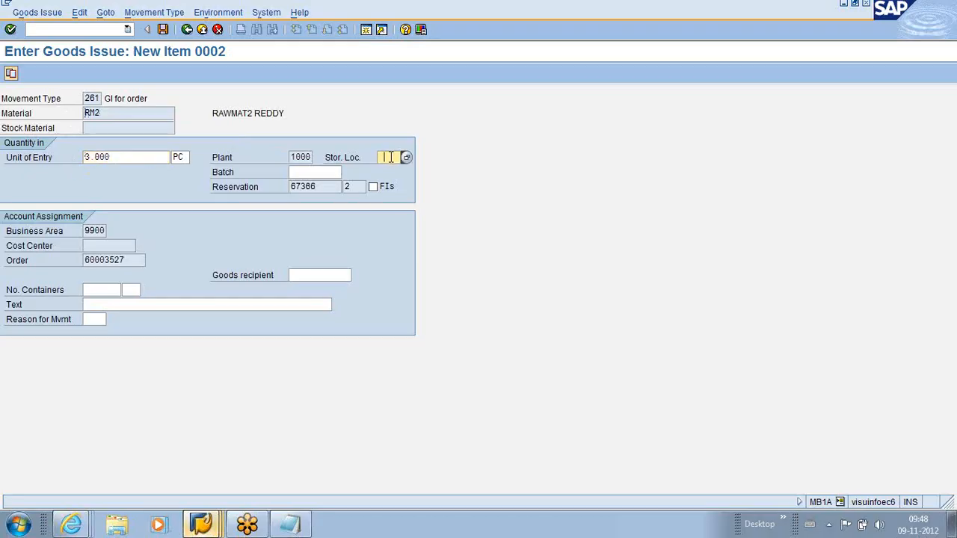
key("Return")
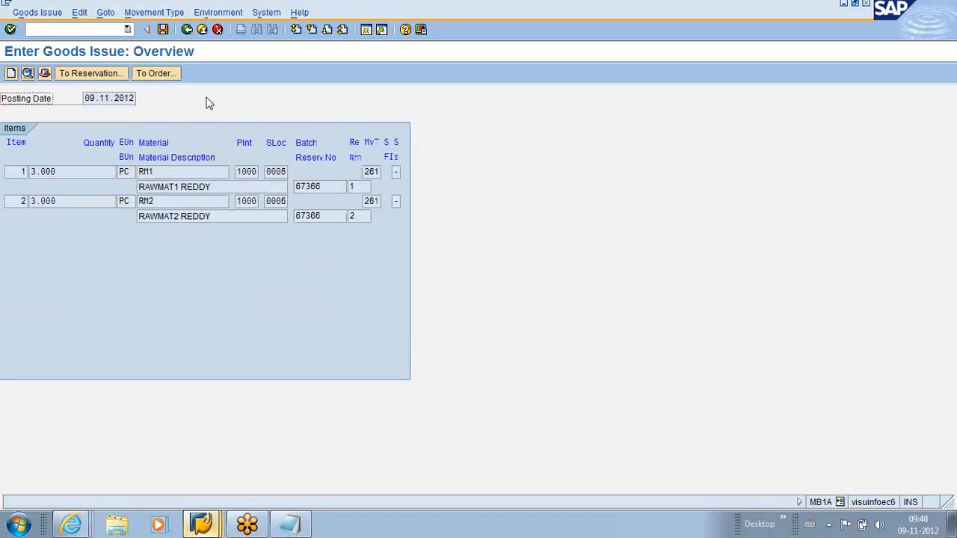
left_click(162, 29)
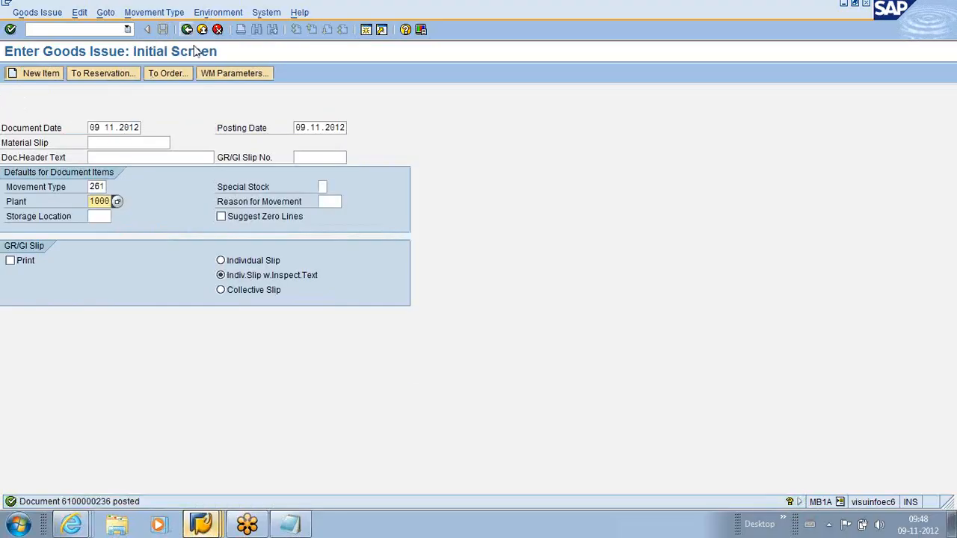
Start transaction MD04 and display the stock/requirements list for material DESFIN1 in plant 1000
left_click(56, 29)
left_click(128, 29)
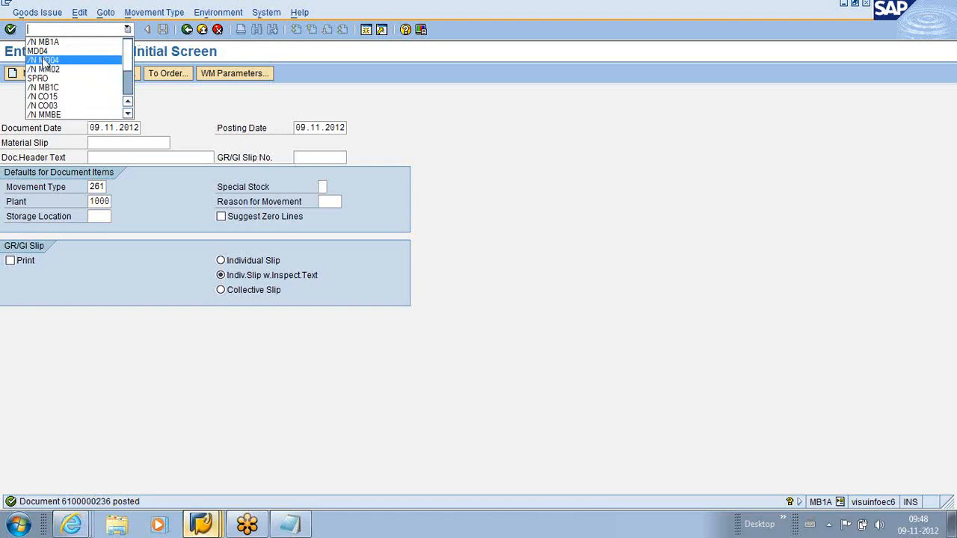
left_click(45, 59)
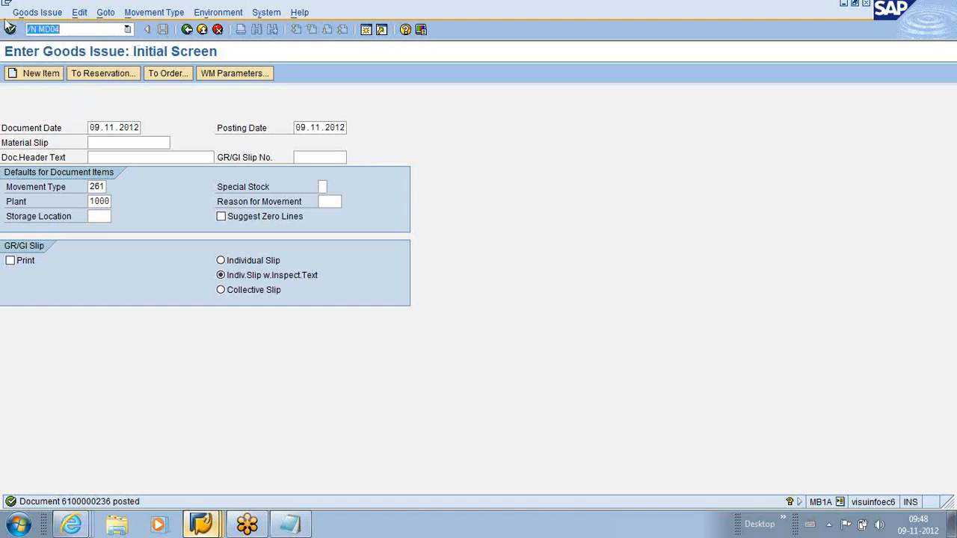
left_click(11, 29)
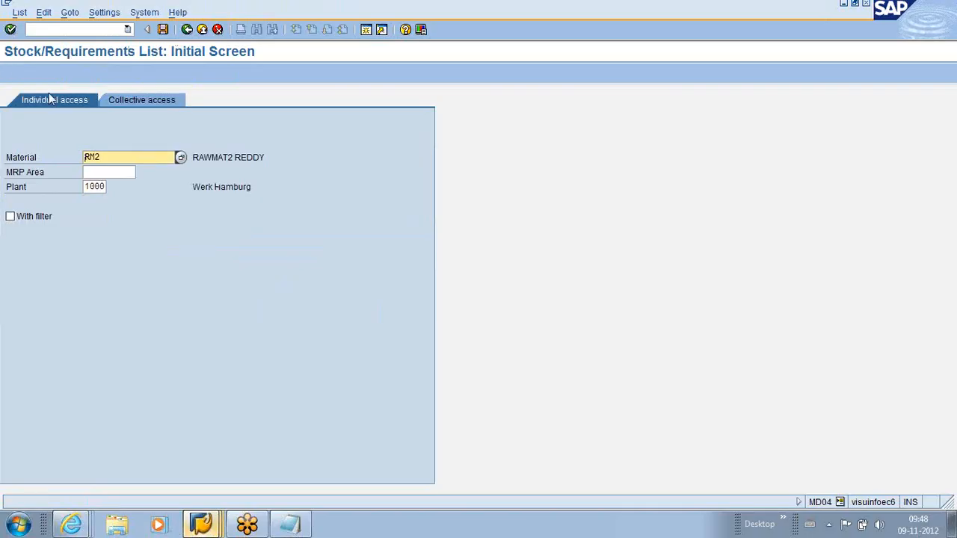
key("Delete")
key("Delete")
left_click(112, 169)
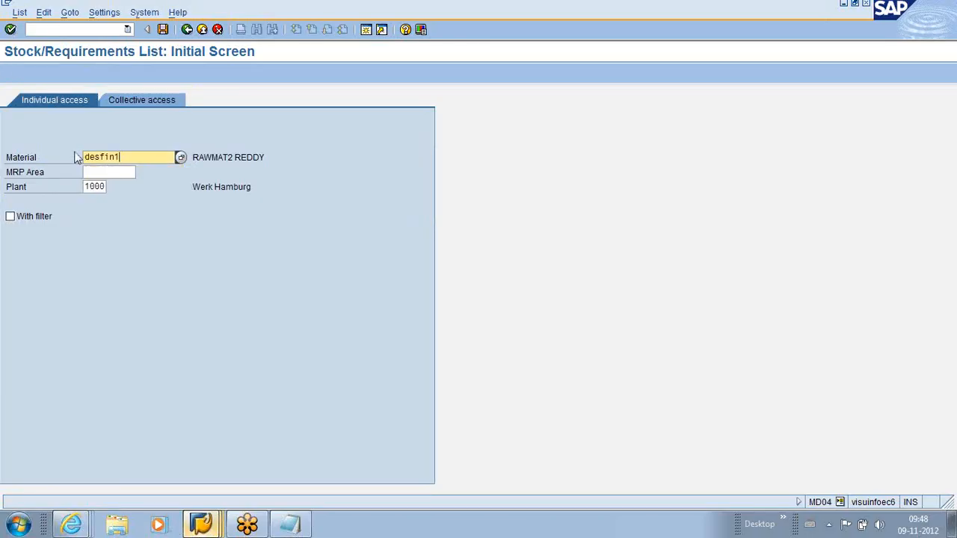
left_click(11, 31)
Display the DESFIN1 production order from its MRP element and examine its system status for the goods movement posting
left_click(21, 228)
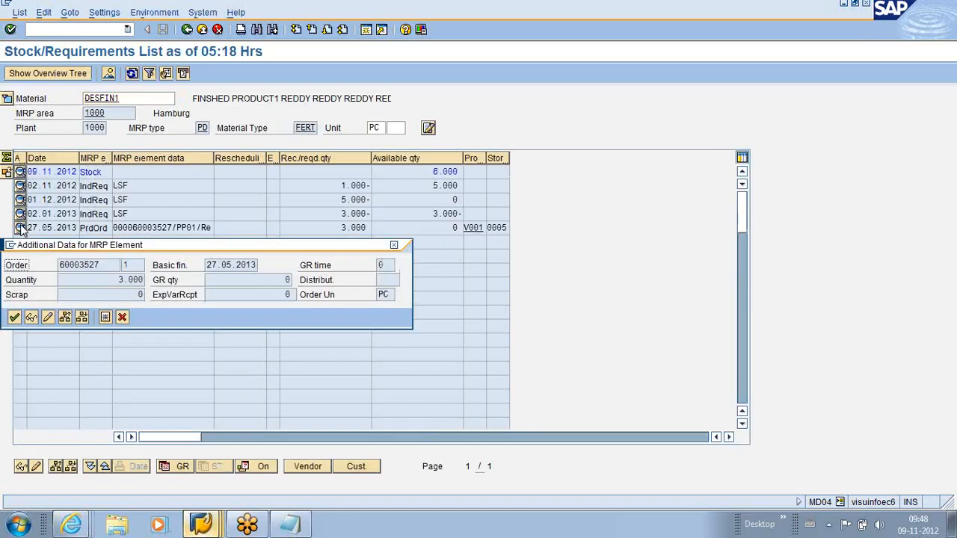
left_click(31, 318)
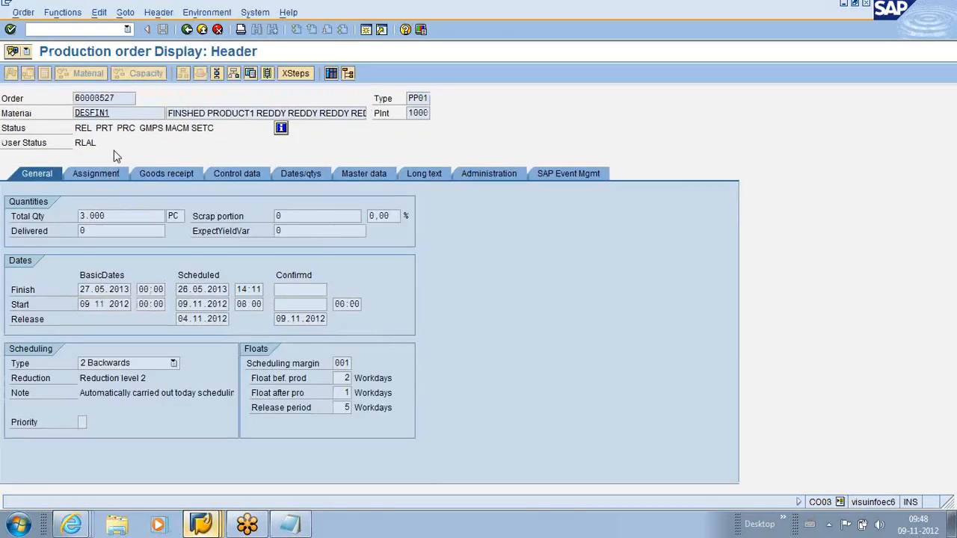
left_click(160, 129)
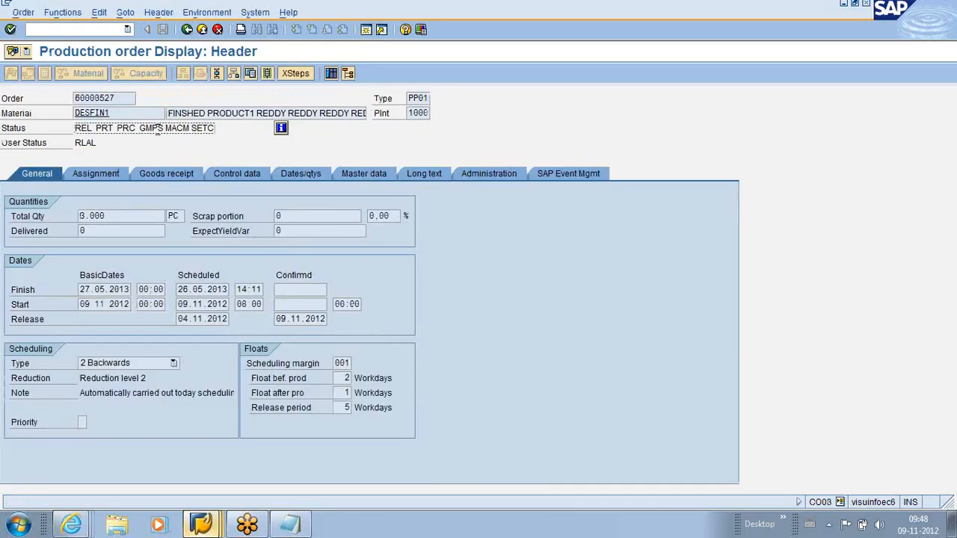
left_click(282, 129)
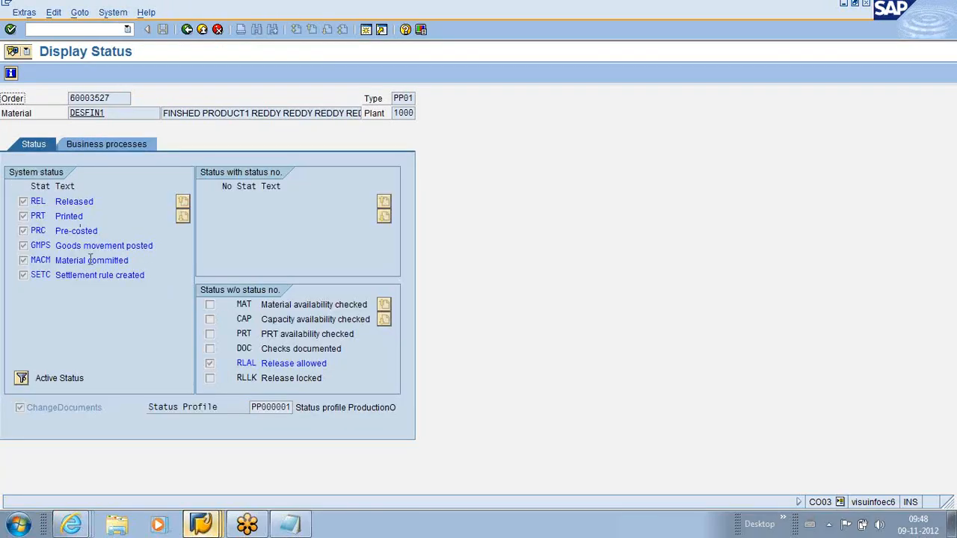
left_click(118, 246)
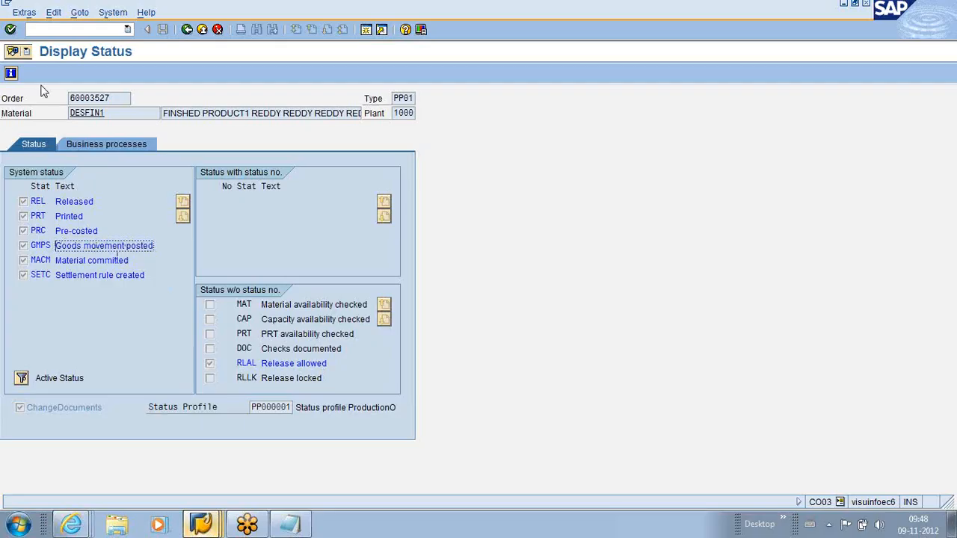
Start confirmation transaction CO15 and bring up the actual data for the DESFIN1 production order
left_click_drag(122, 99, 69, 98)
left_click(68, 97)
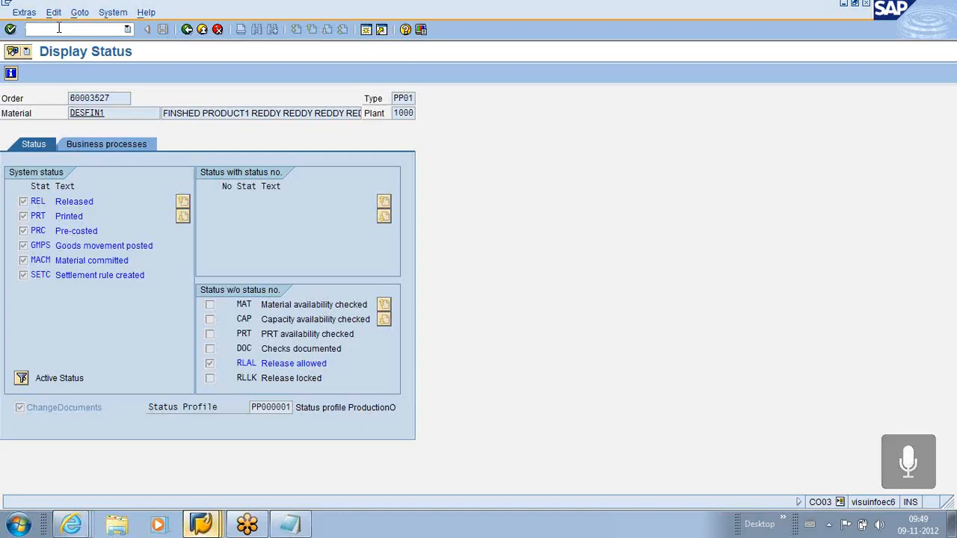
type("/N")
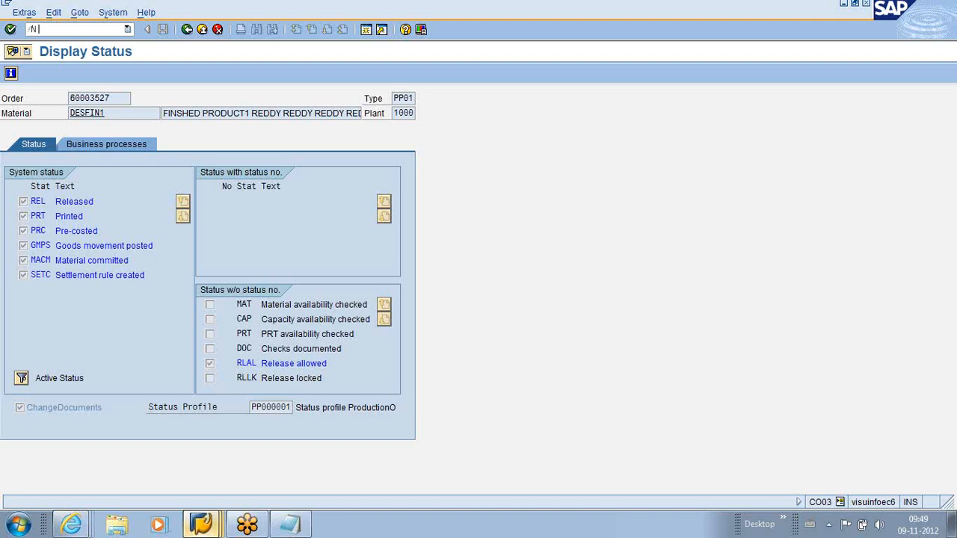
type(" CO15")
key("Return")
key("BackSpace")
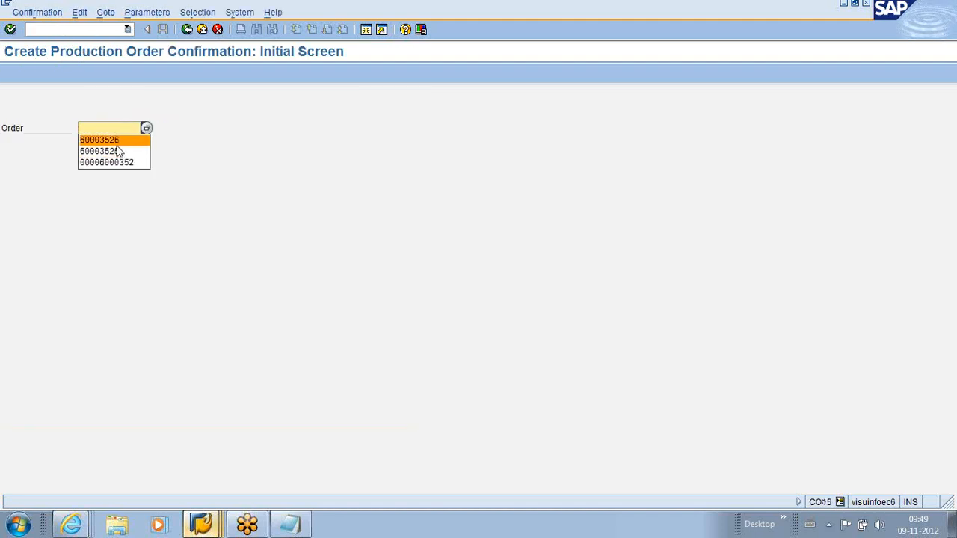
left_click(115, 133)
type("60003527")
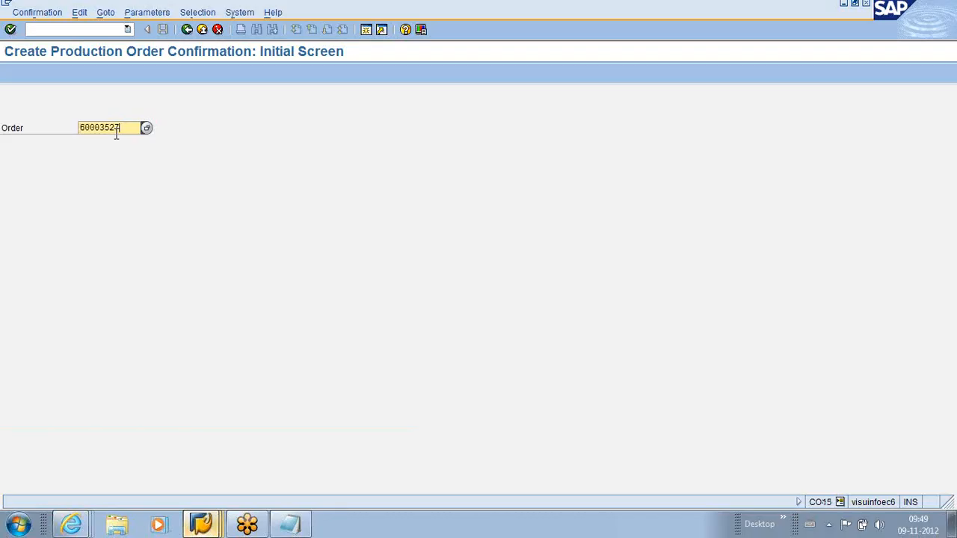
key("Return")
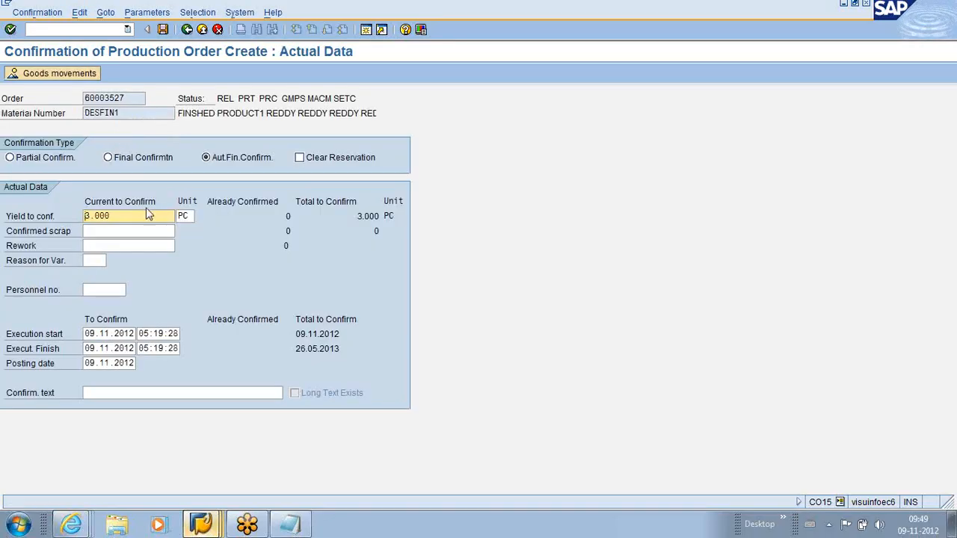
Set the confirmation type to final confirmation, check the goods movements for DESFIN1, and save the order confirmation
left_click(122, 163)
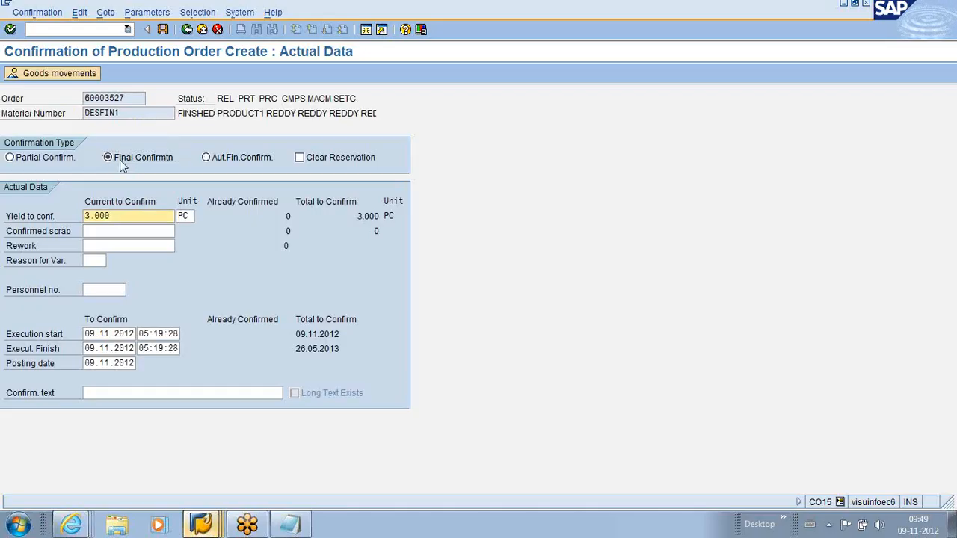
left_click(75, 75)
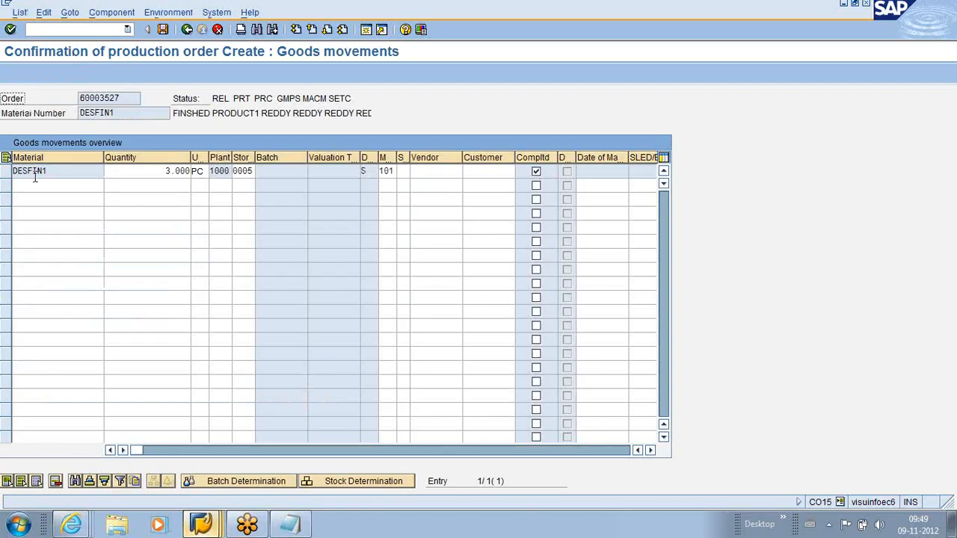
left_click(163, 30)
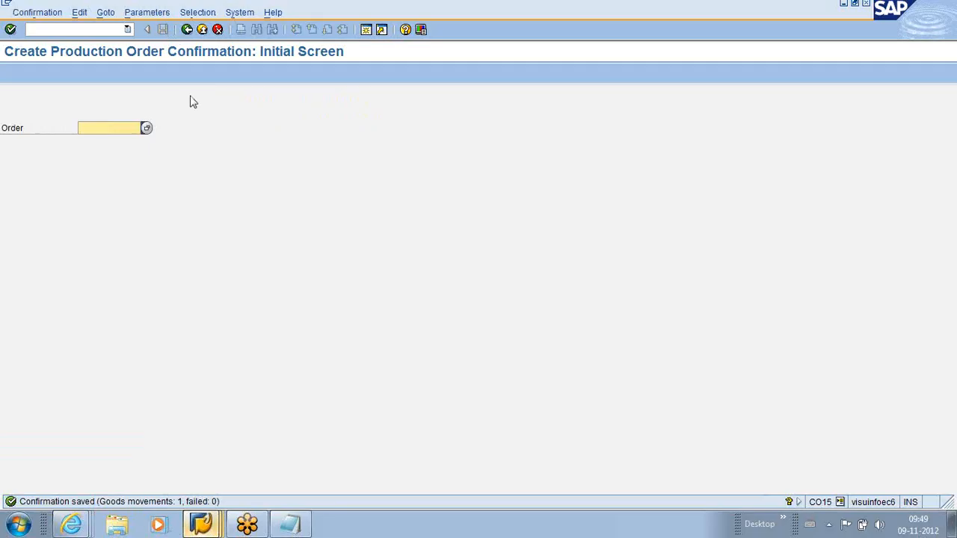
Return to MD04 and check the DESFIN1 stock/requirements list following the order confirmation
left_click(59, 28)
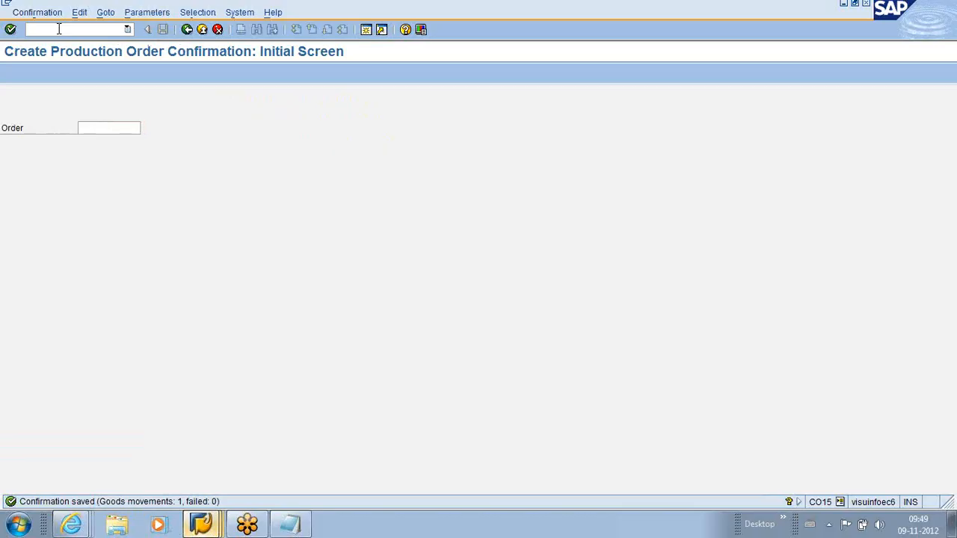
type("/N MD04")
key("Return")
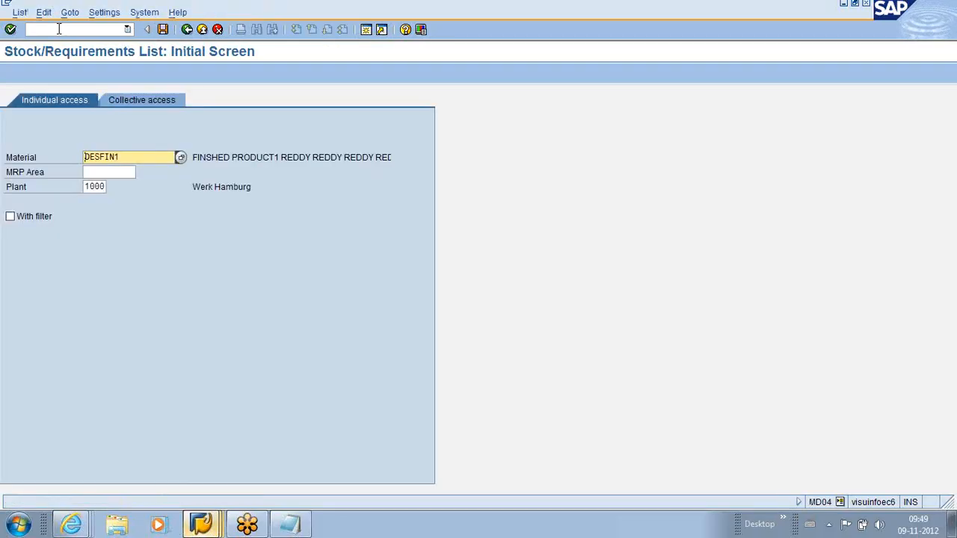
key("Return")
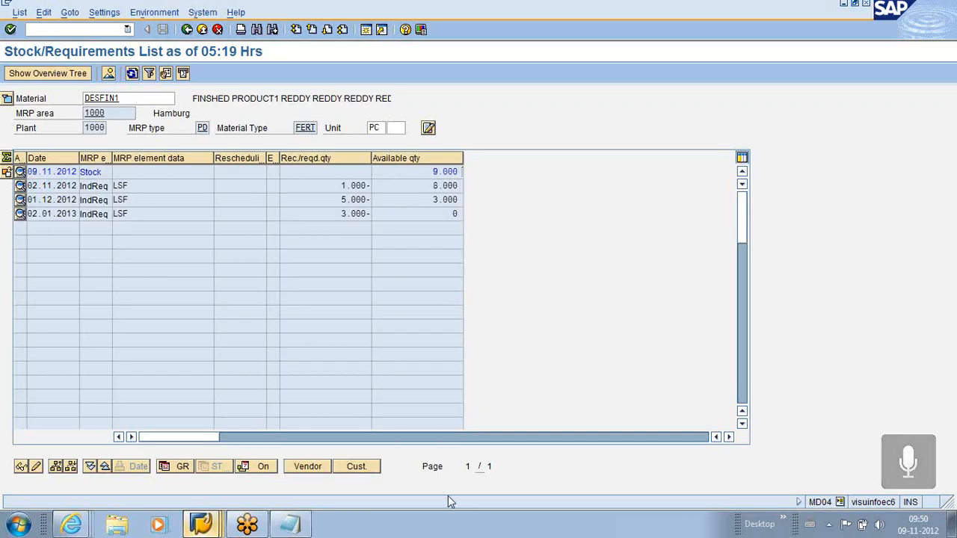
Review the end of the REDDY notes in Notepad, put them away, and return to the SAP window
left_click(292, 526)
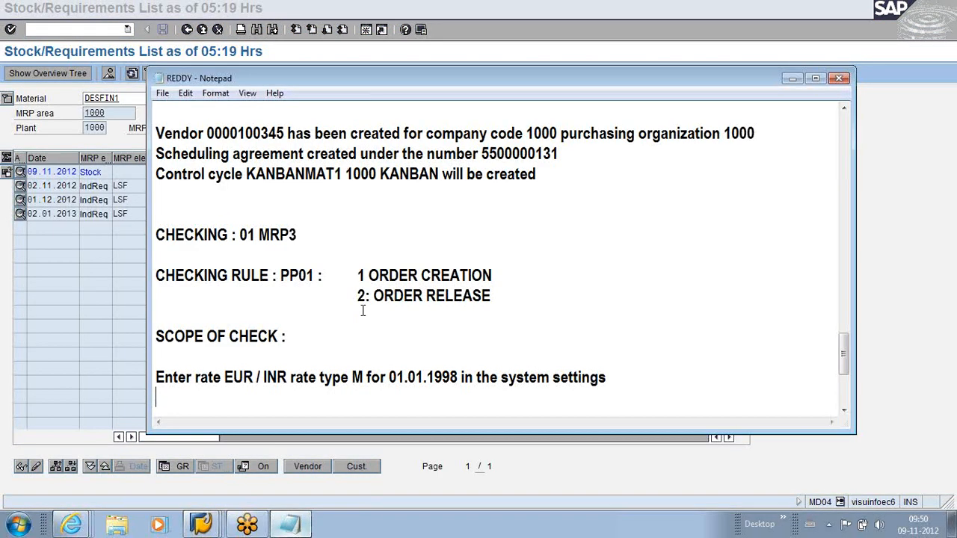
scroll(367, 310, "down", 2)
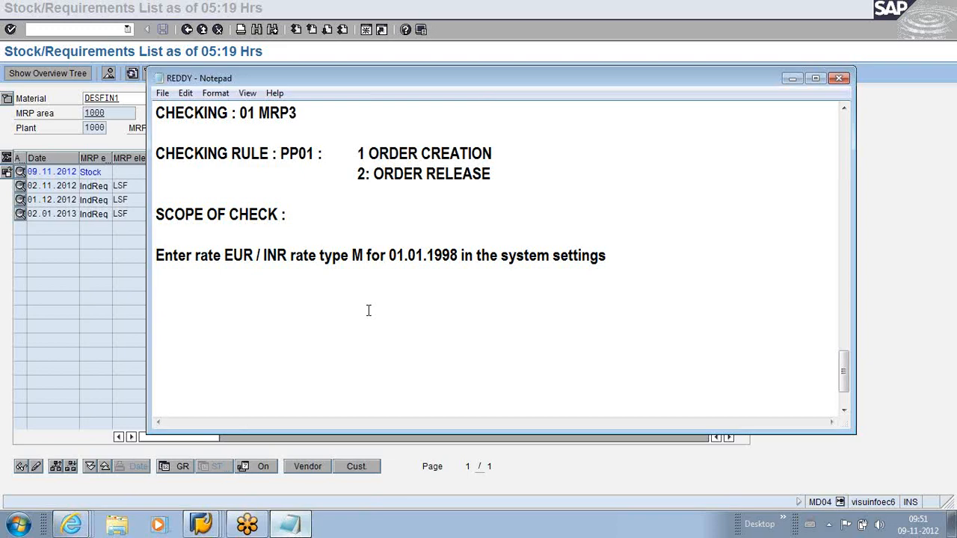
left_click(794, 79)
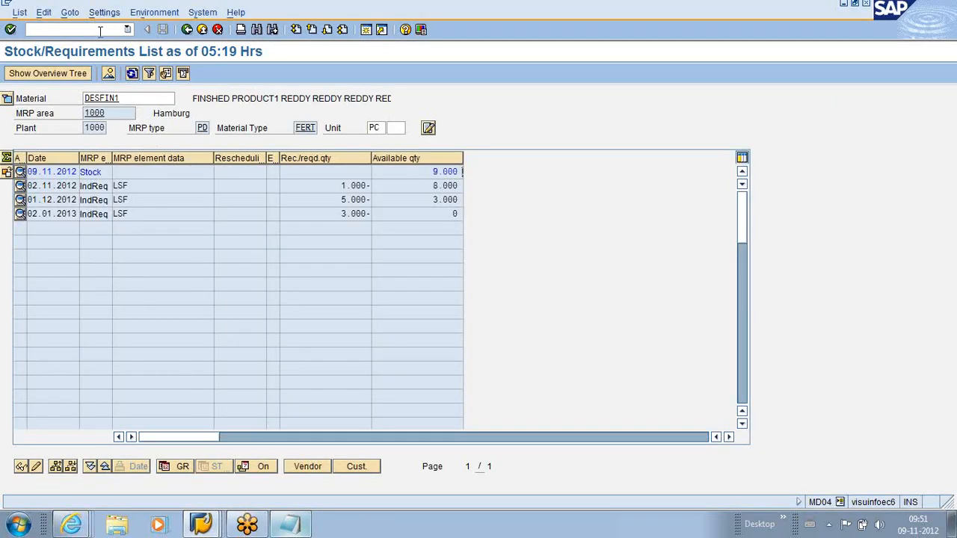
Start cancellation transaction CO13 for the just-confirmed production order and accept the status warning to carry out the transaction
left_click(101, 31)
type("/NCO13")
key("Return")
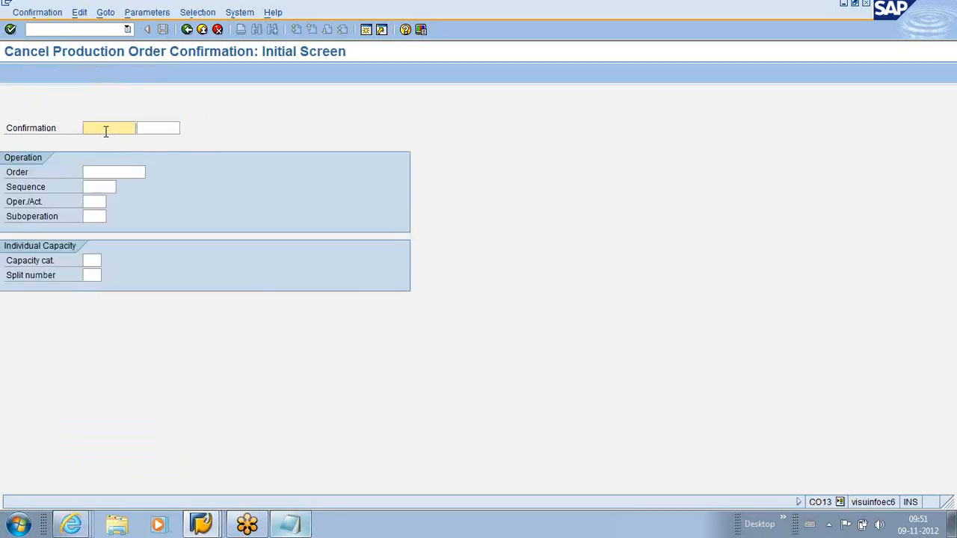
left_click(87, 171)
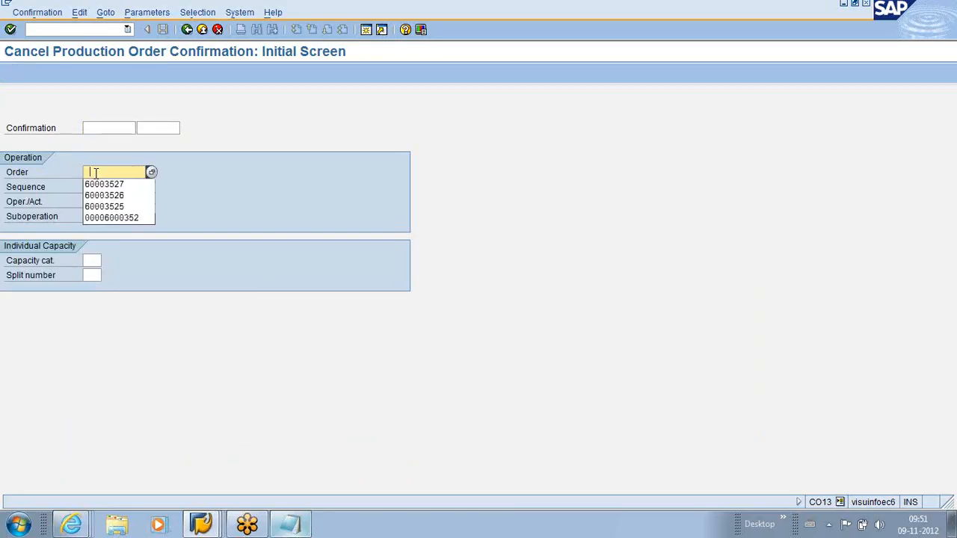
left_click(97, 184)
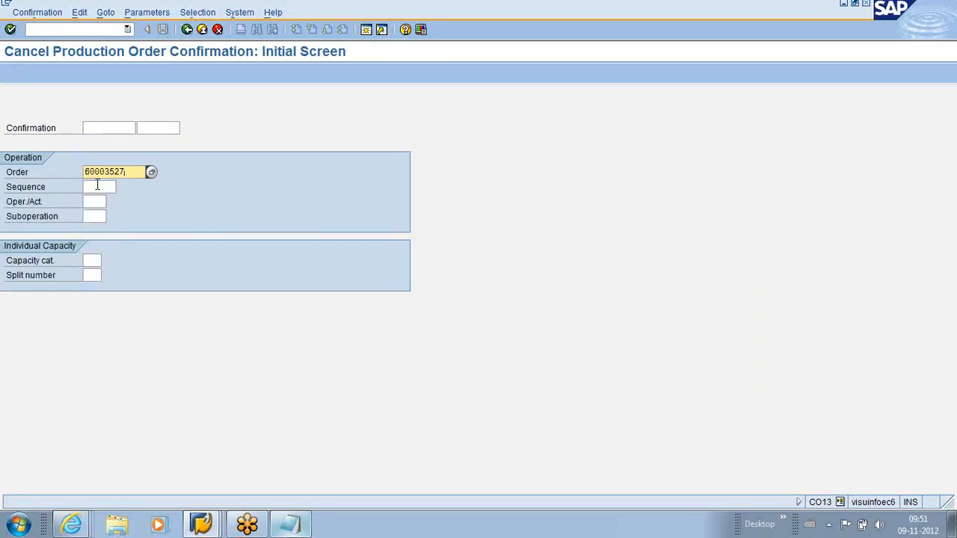
key("Return")
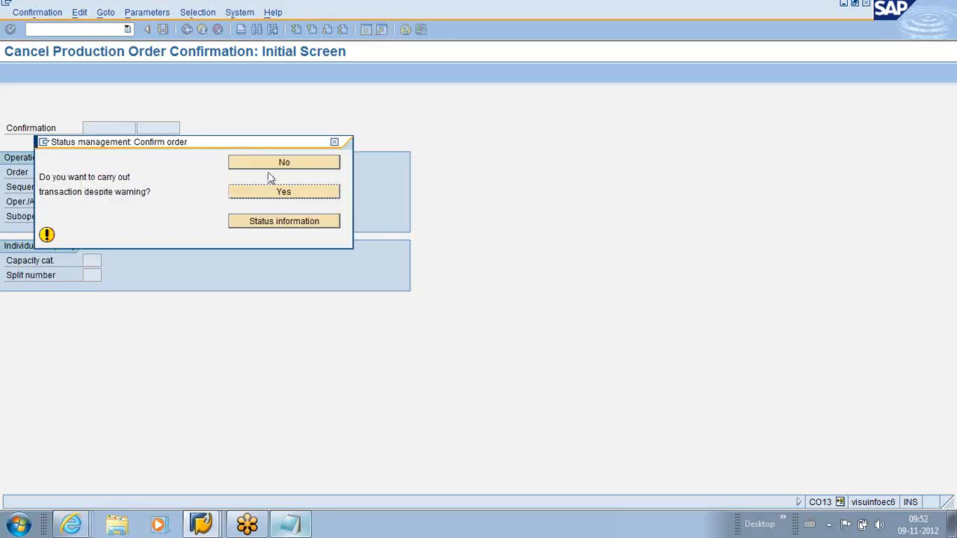
left_click(267, 191)
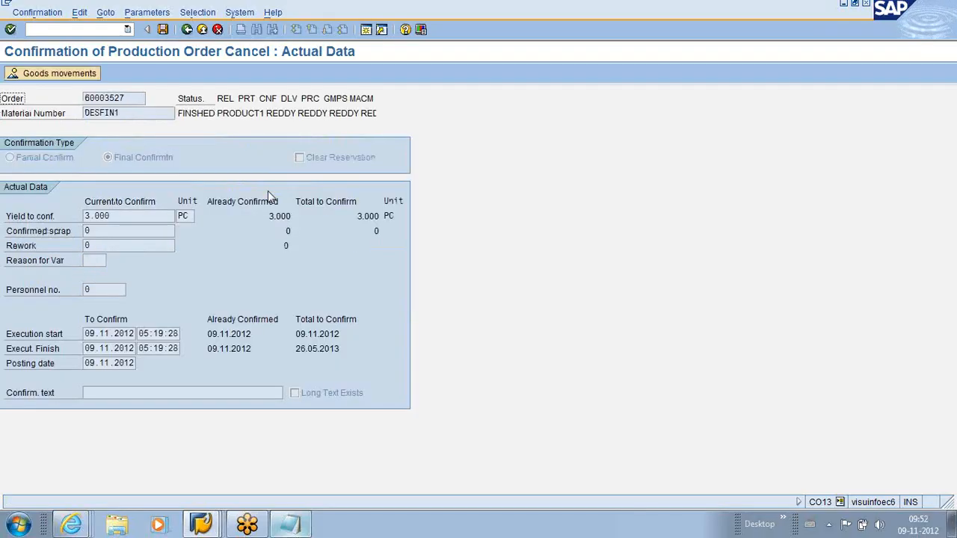
Save the confirmation cancellation, giving TEST as the reason for cancellation in the confirmation text
left_click(162, 29)
left_click(163, 29)
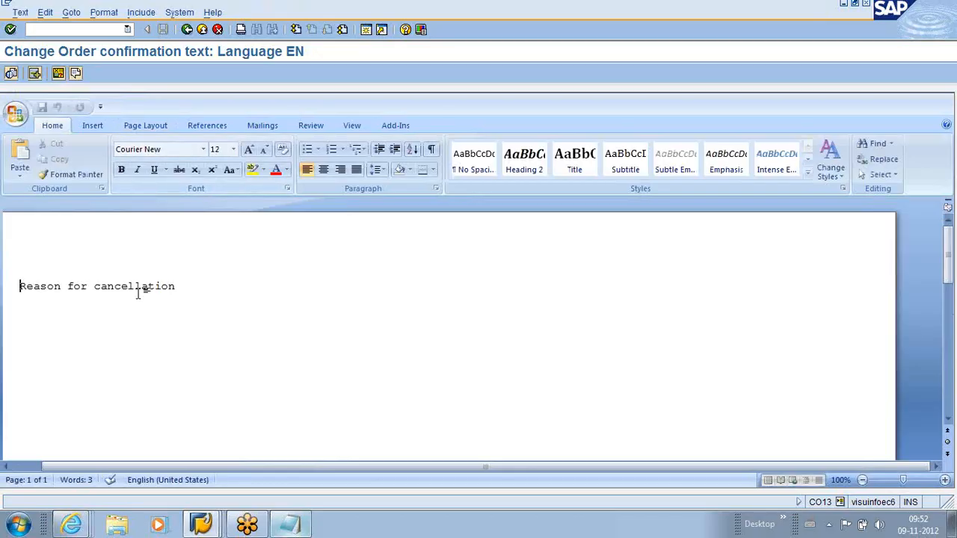
left_click(184, 289)
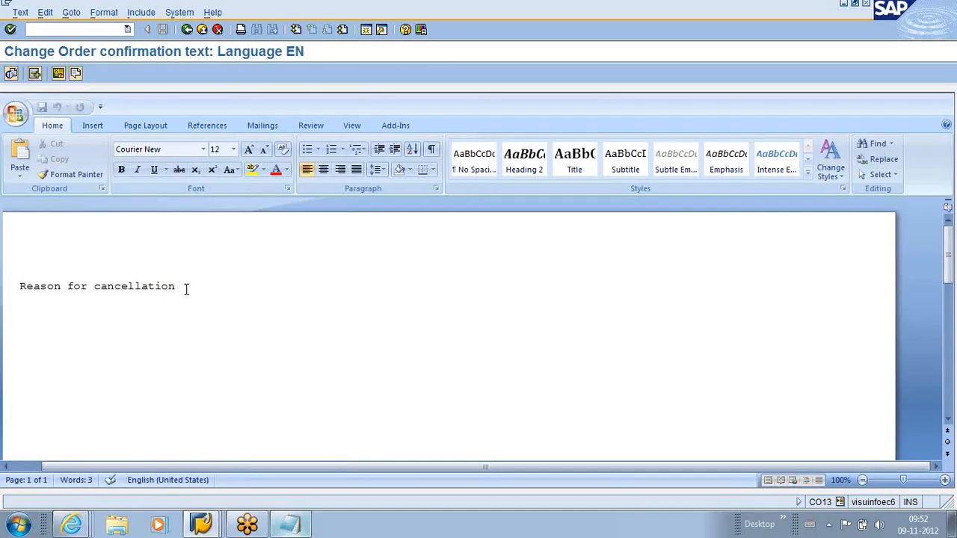
type(": TEST")
left_click(187, 30)
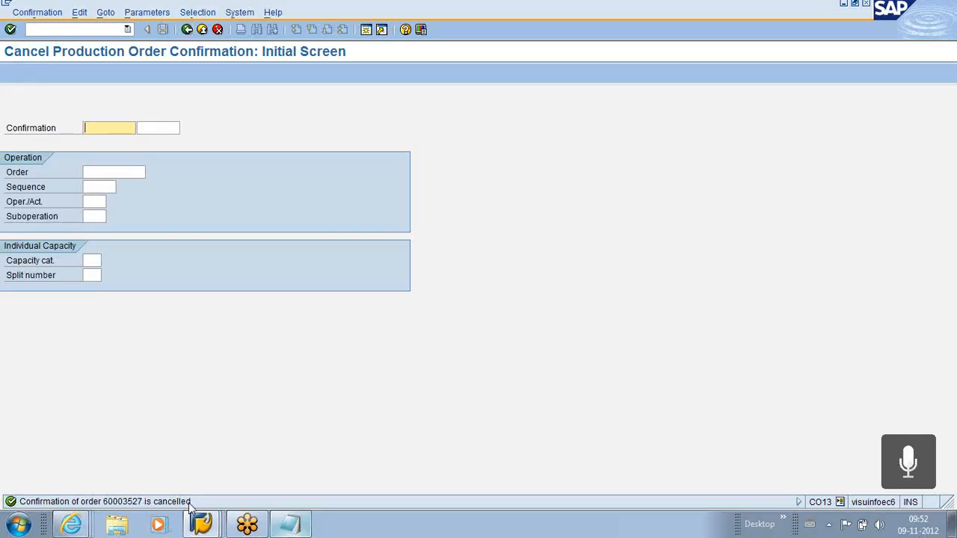
Redisplay the DESFIN1 stock/requirements list with MD04 and check the available stock after the cancellation
left_click(74, 30)
type("/N MD04")
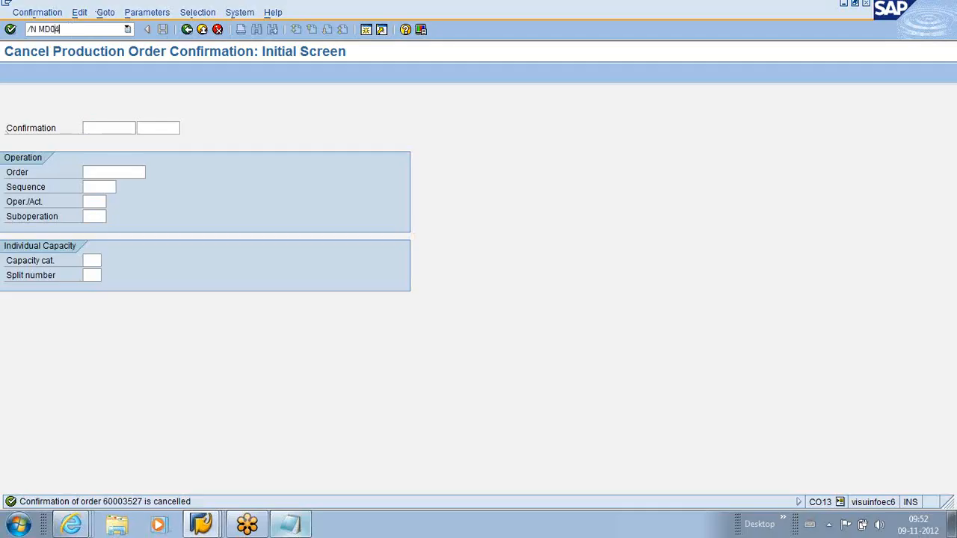
key("Return")
key("Return")
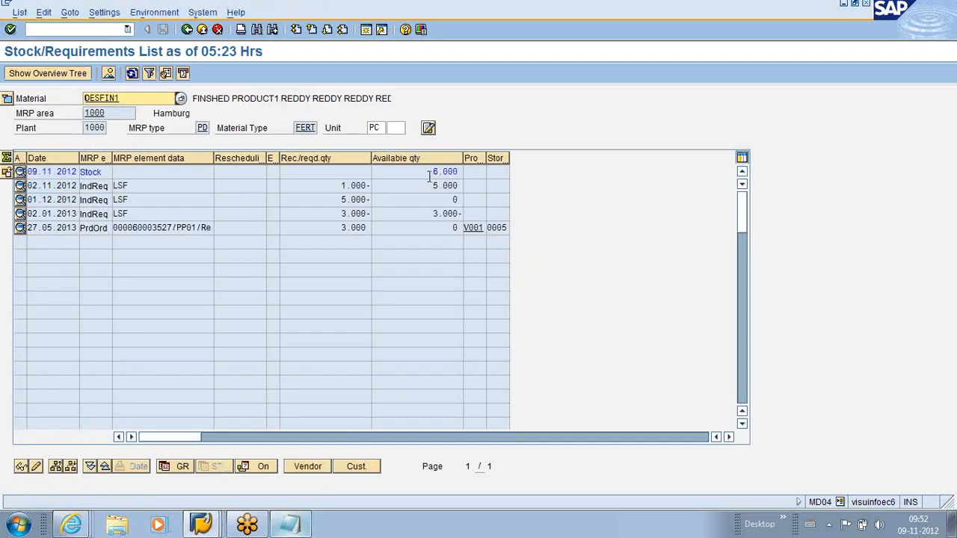
left_click(434, 172)
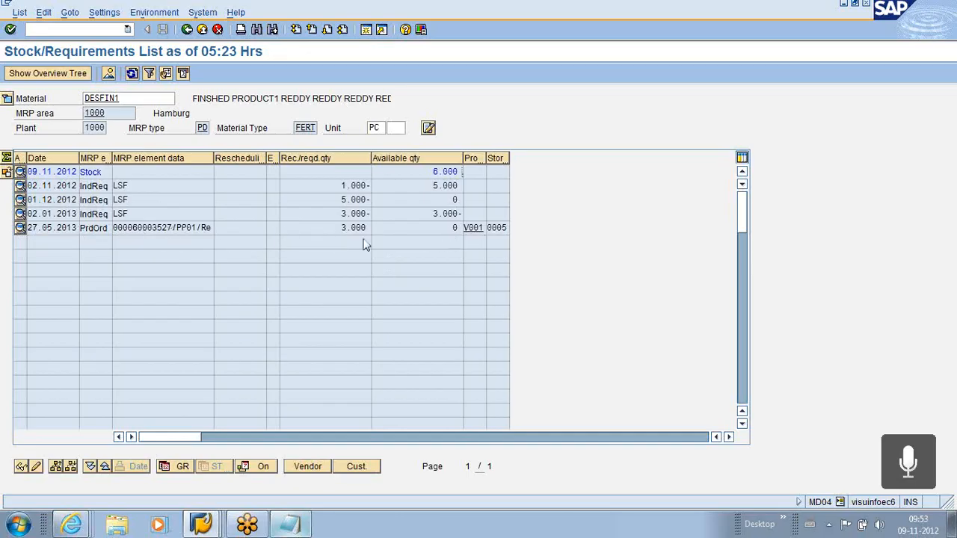
Open the additional data of the production order in the DESFIN1 requirements list and display the order's header
left_click(21, 228)
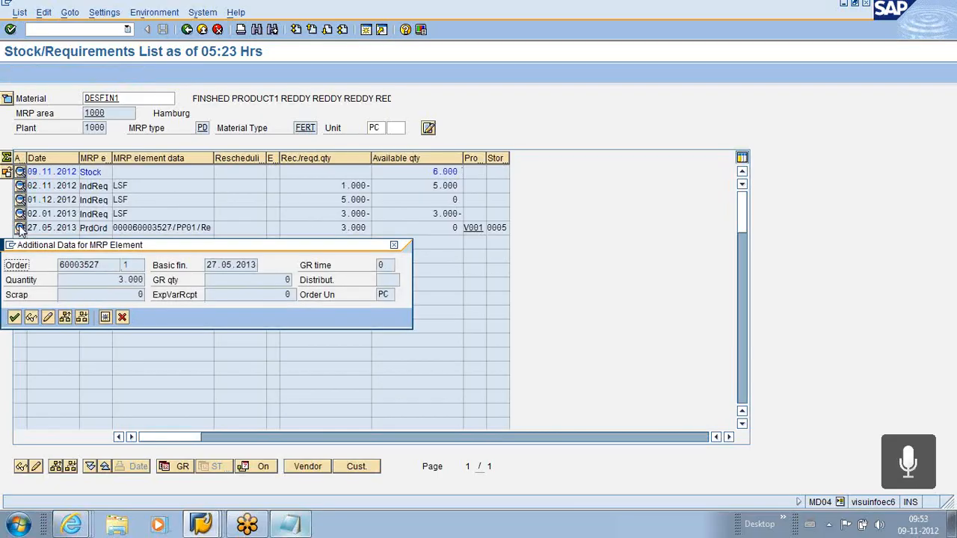
left_click(32, 317)
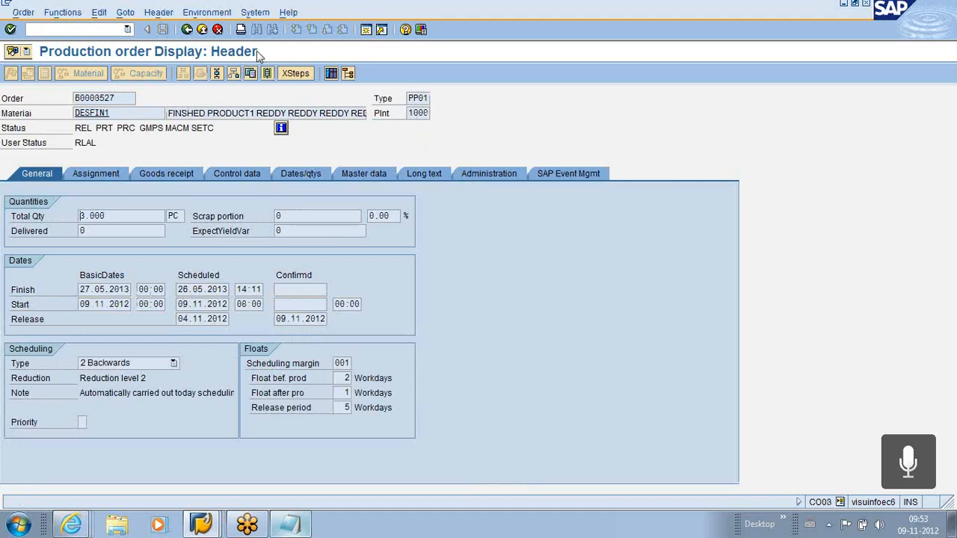
Check the stock overview of raw material RM1 in plant 1000 with MMBE in a new session, and return to SAP Easy Access
left_click(367, 29)
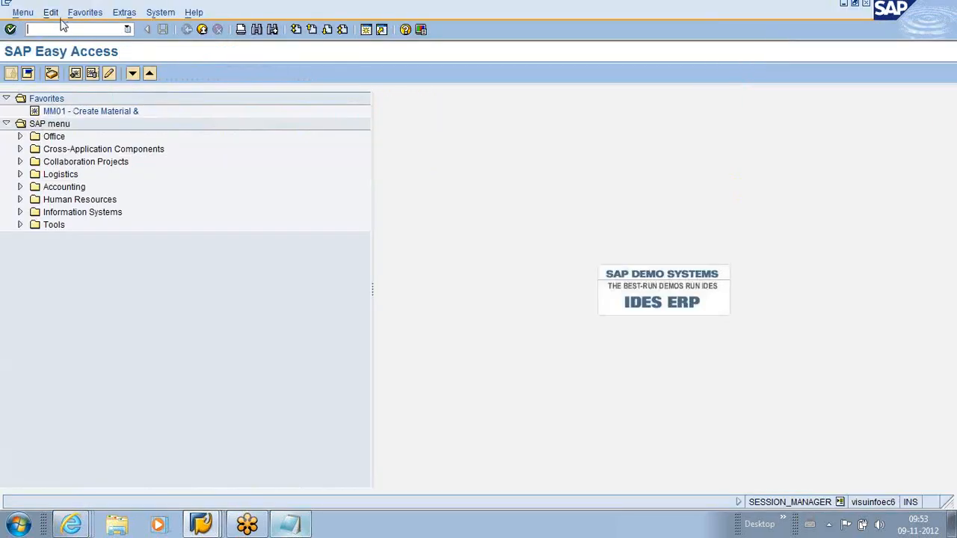
type("mmbe")
key("Return")
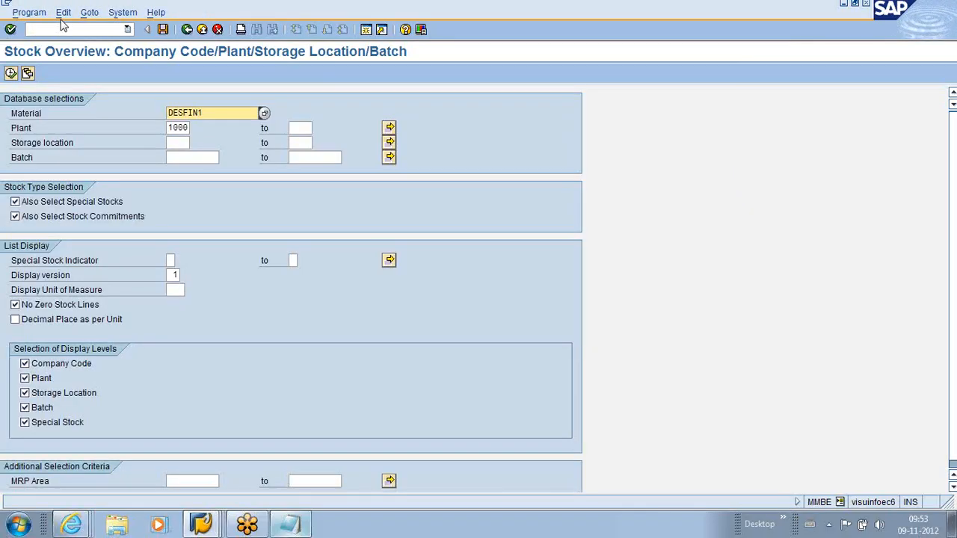
left_click(221, 116)
key("BackSpace")
key("BackSpace")
key("BackSpace")
key("BackSpace")
key("BackSpace")
key("BackSpace")
key("BackSpace")
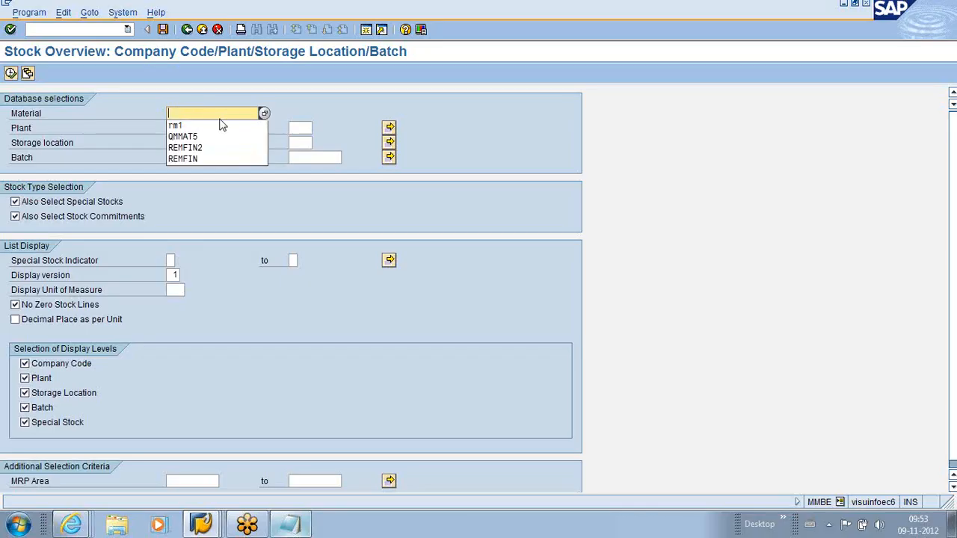
left_click(213, 126)
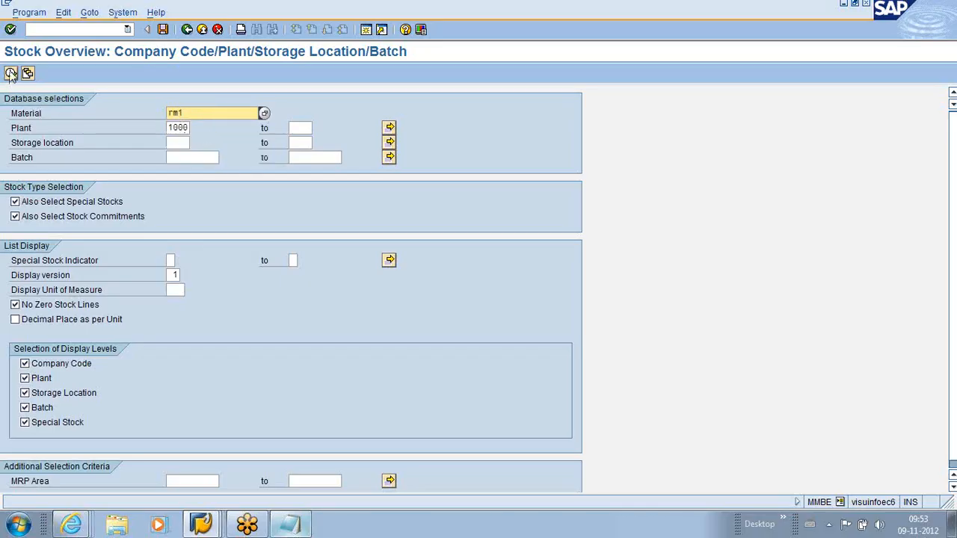
key("Return")
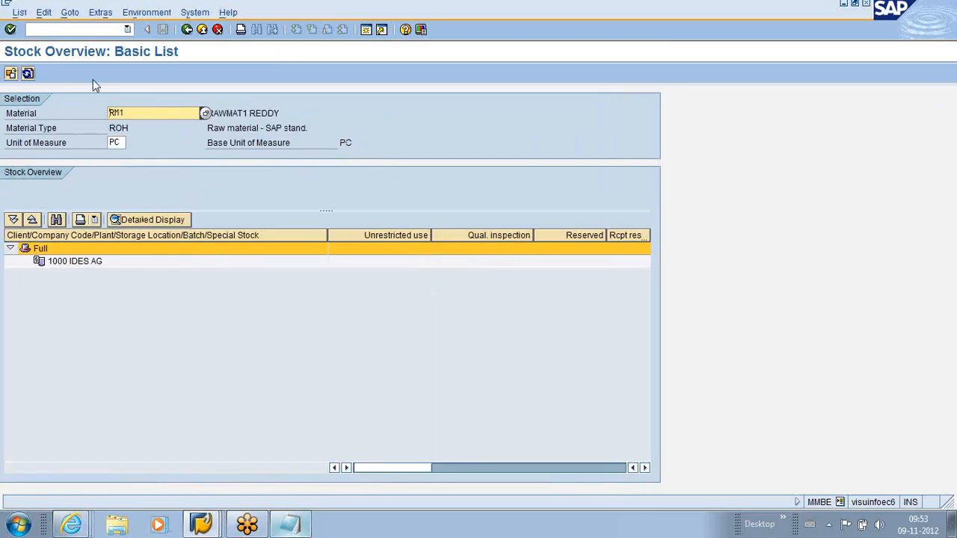
left_click(187, 30)
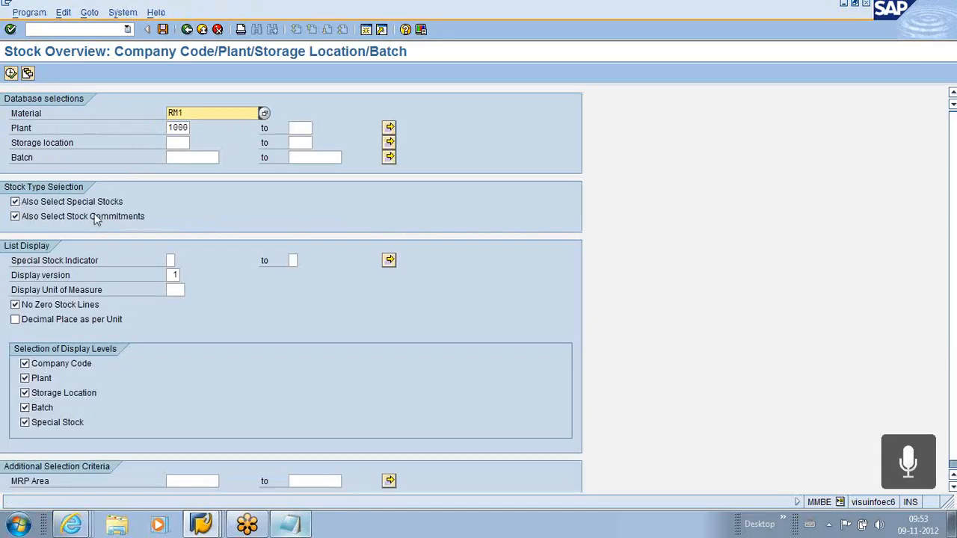
left_click(187, 30)
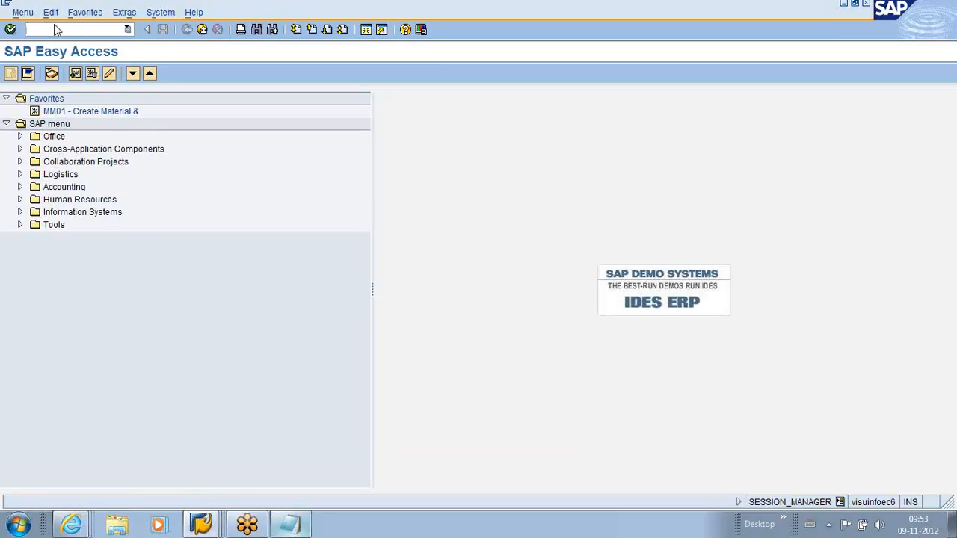
Display the stock/requirements list of raw material RM1 in plant 1000 with transaction MD04
type("/N MD04")
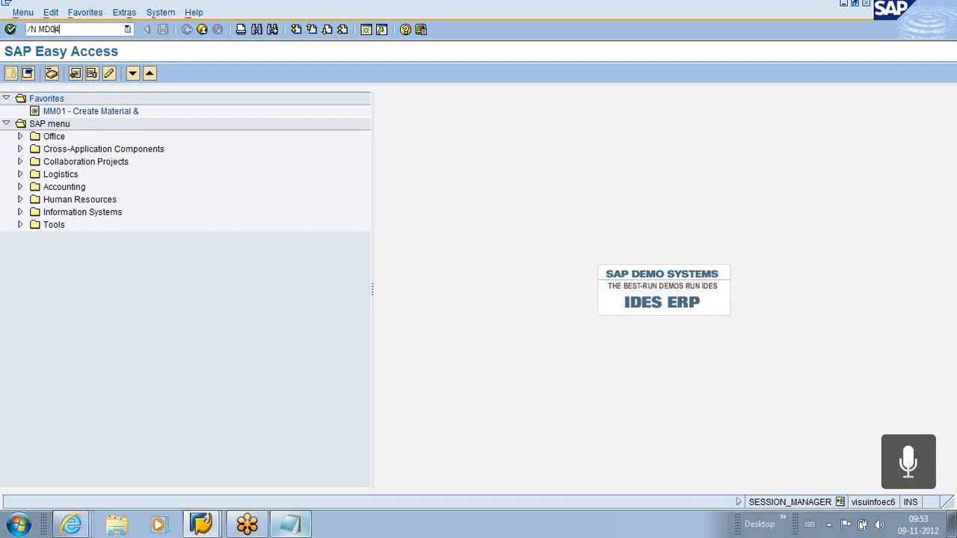
key("Return")
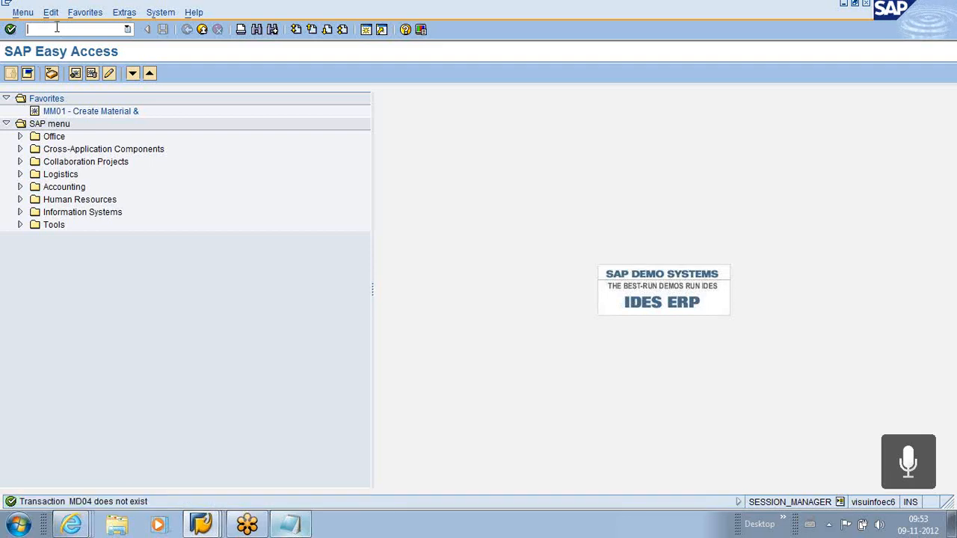
type("MD04")
key("Return")
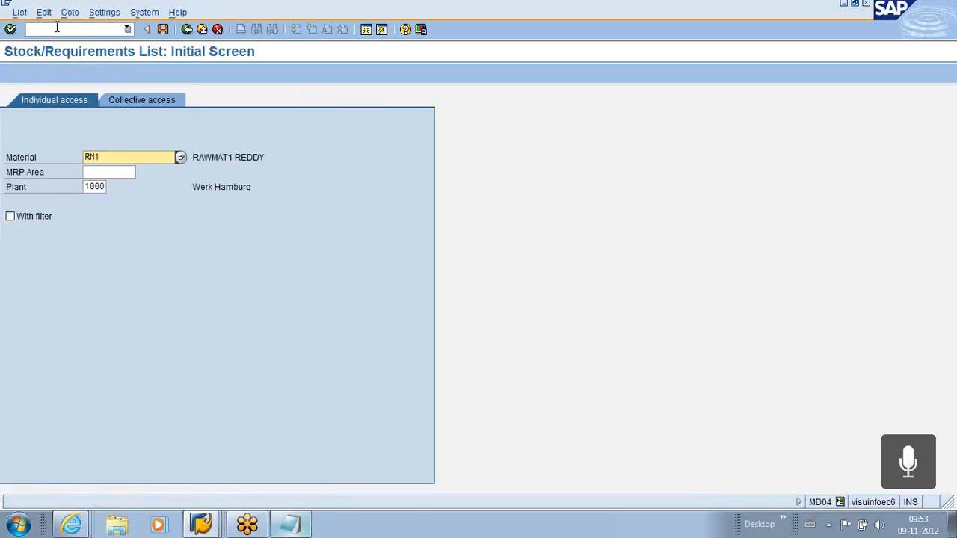
key("Return")
Switch the stock/requirements list from RM1 to finished product DESFIN1 and check its stock and production order
left_click(113, 97)
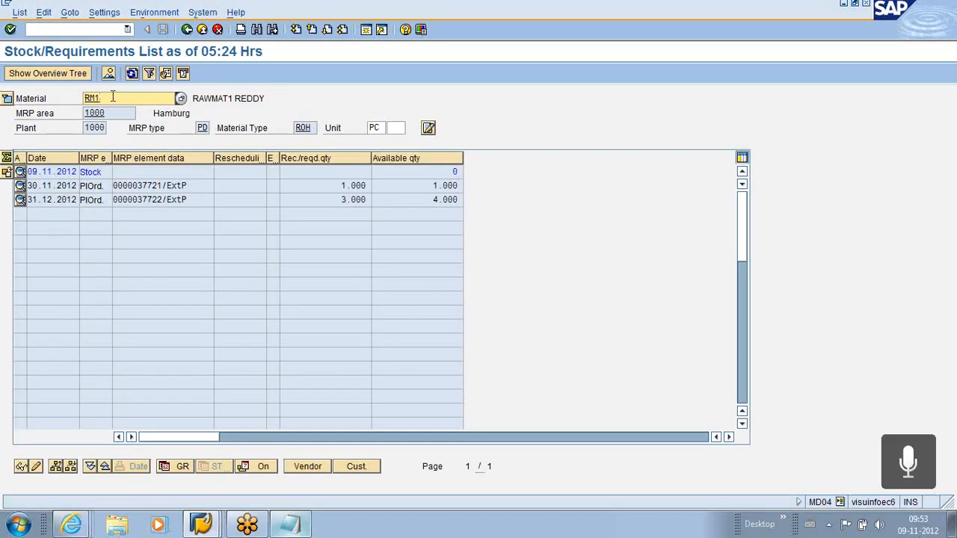
key("BackSpace")
key("BackSpace")
key("BackSpace")
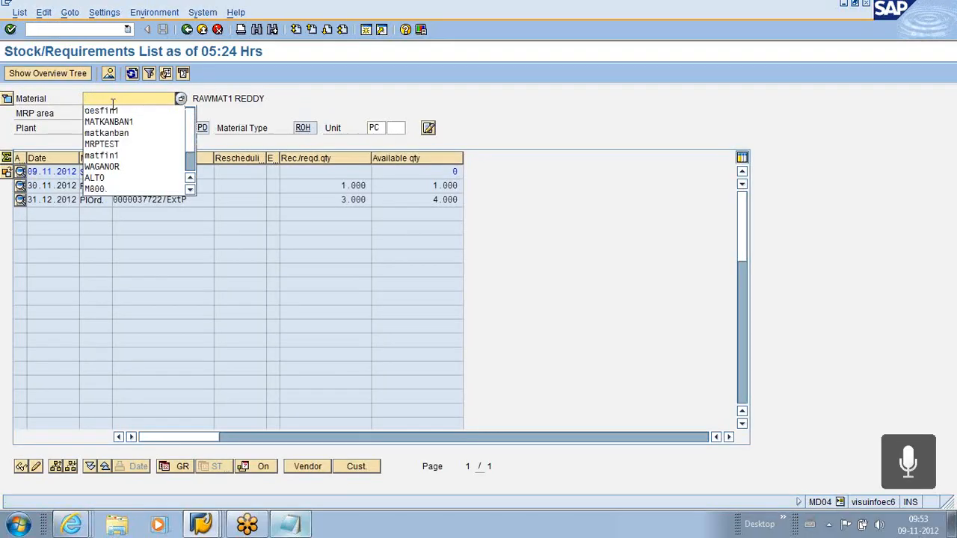
left_click(112, 112)
left_click(11, 30)
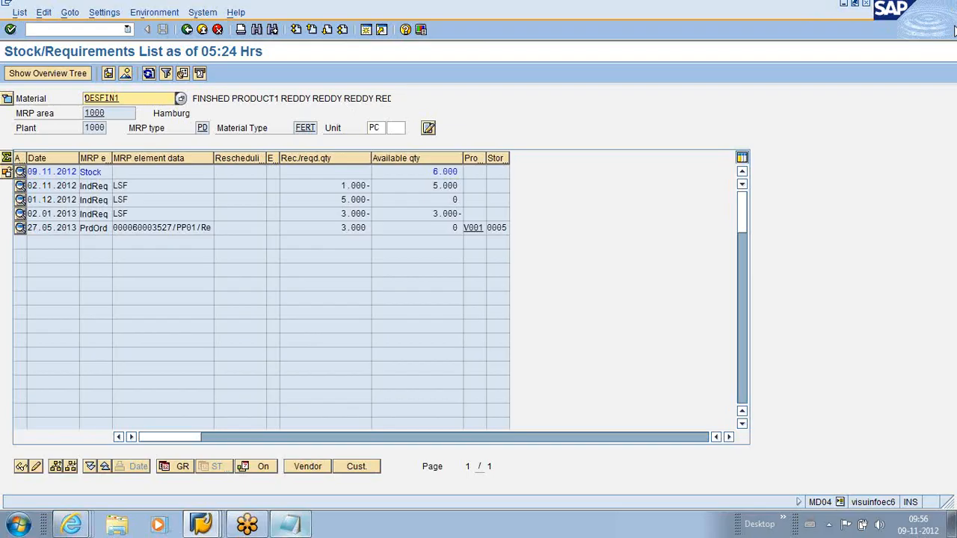
left_click(246, 525)
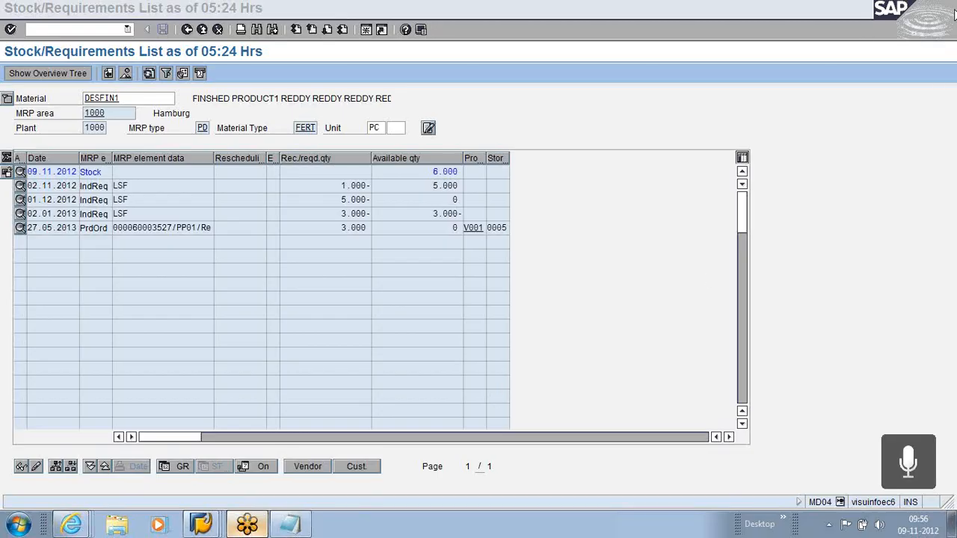
left_click(504, 298)
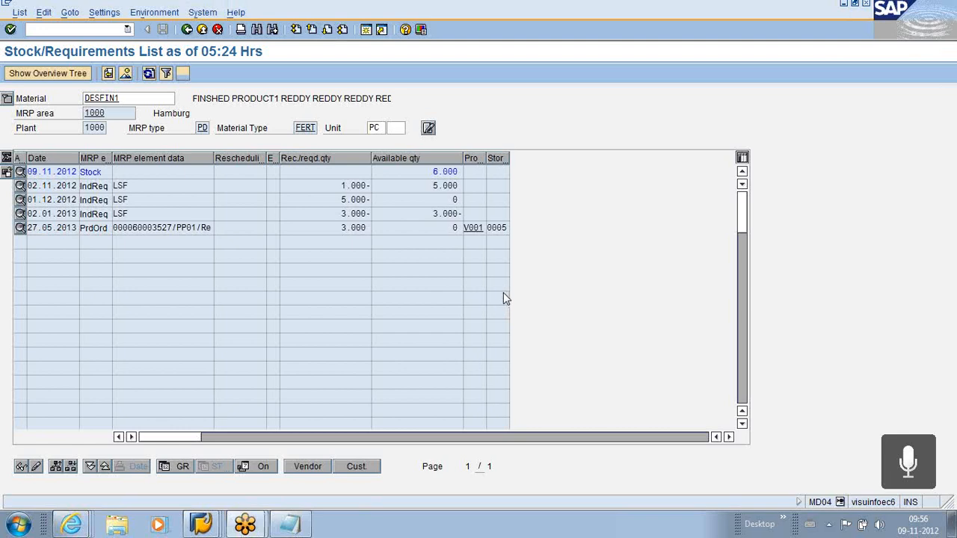